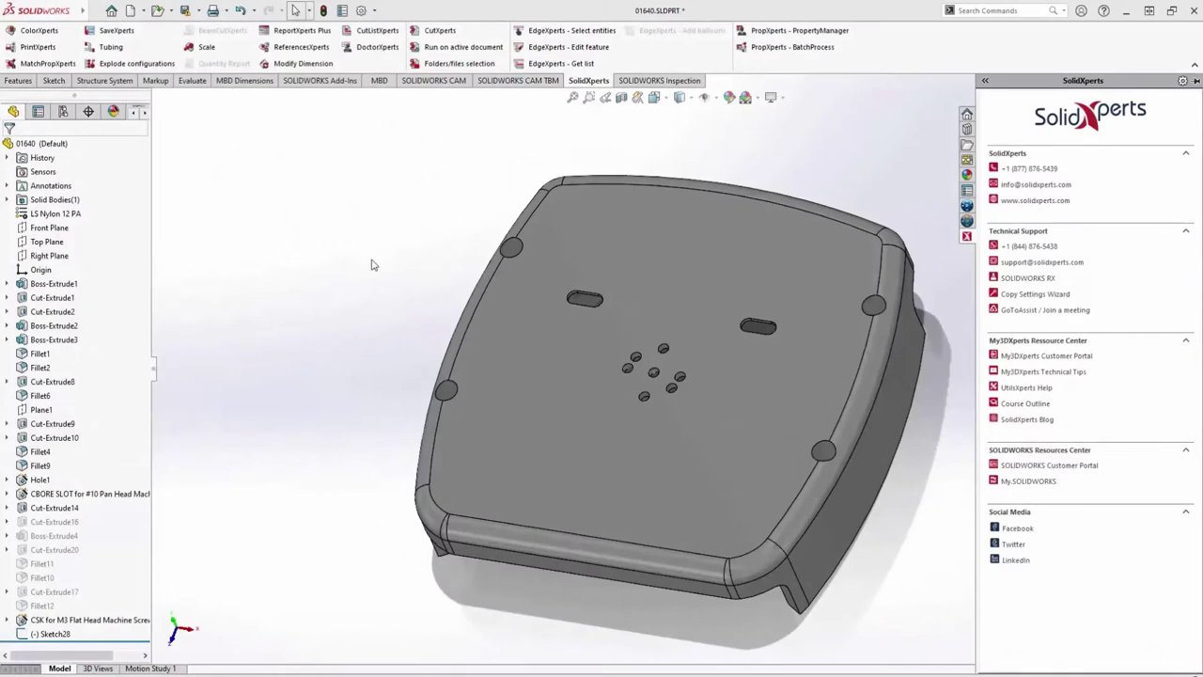
Collapse the task pane and highlight Sketch28's triangle, then clear the selection.
{"action": "left_click", "coordinate": [372, 265]}
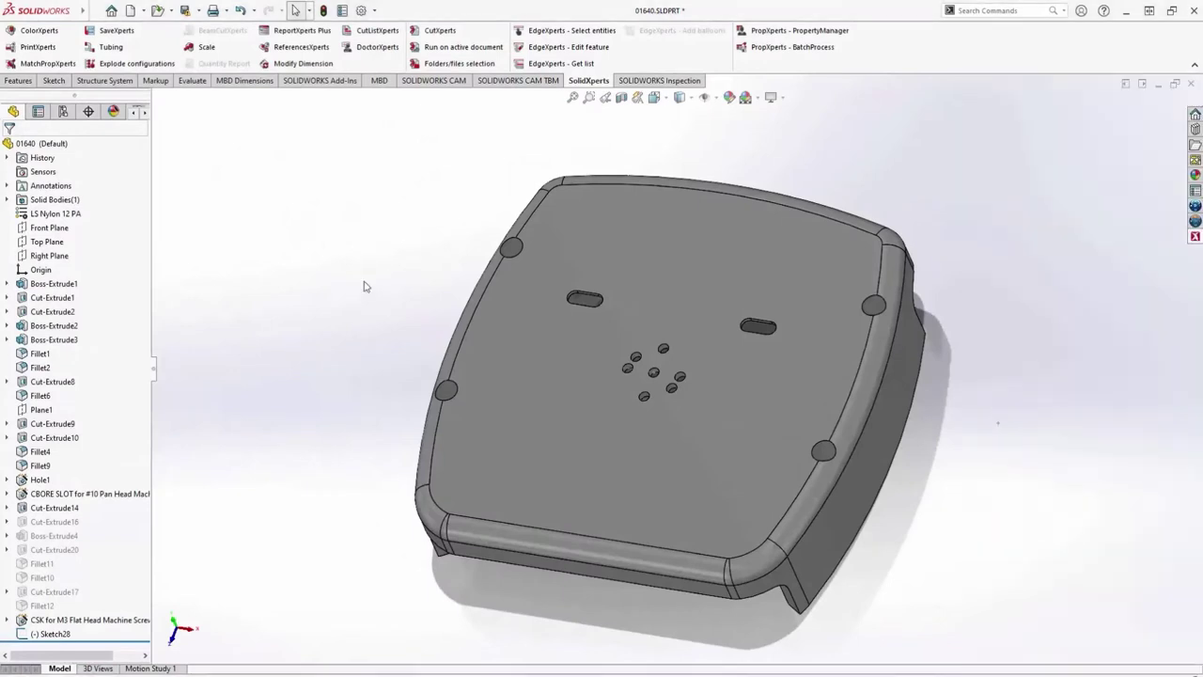
{"action": "left_click", "coordinate": [51, 634]}
{"action": "left_click", "coordinate": [285, 565]}
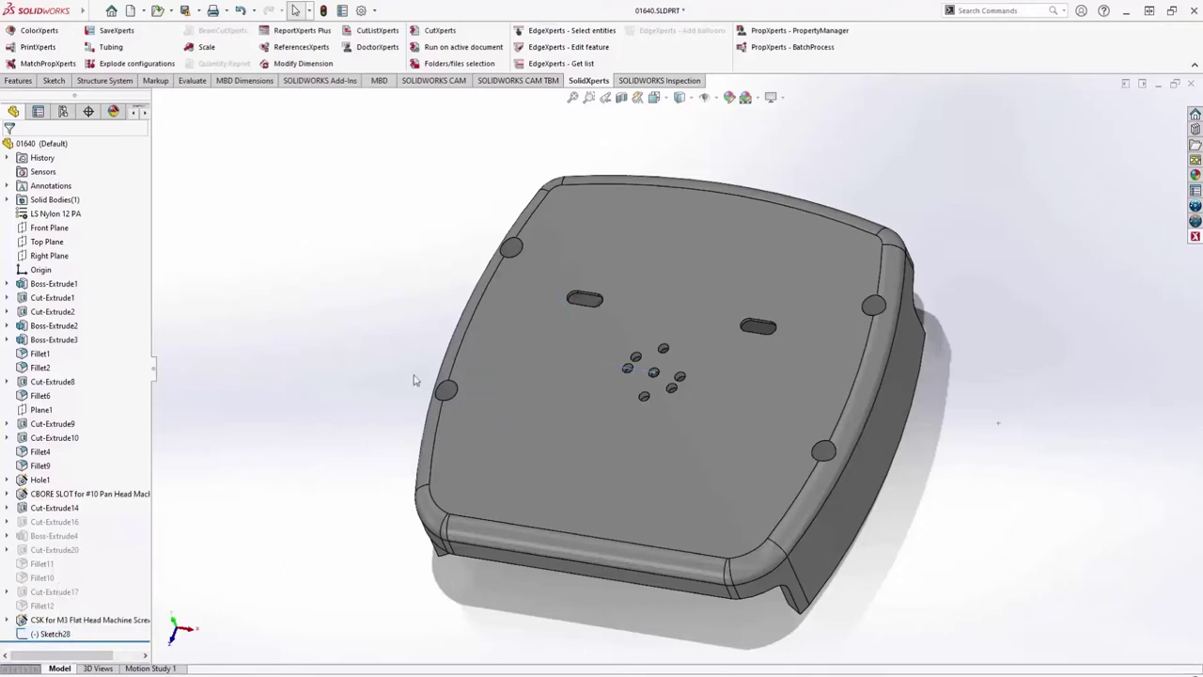
Change the 'Sketch, Inactive' system colour to bright green and apply it.
{"action": "left_click", "coordinate": [374, 10]}
{"action": "left_click", "coordinate": [383, 28]}
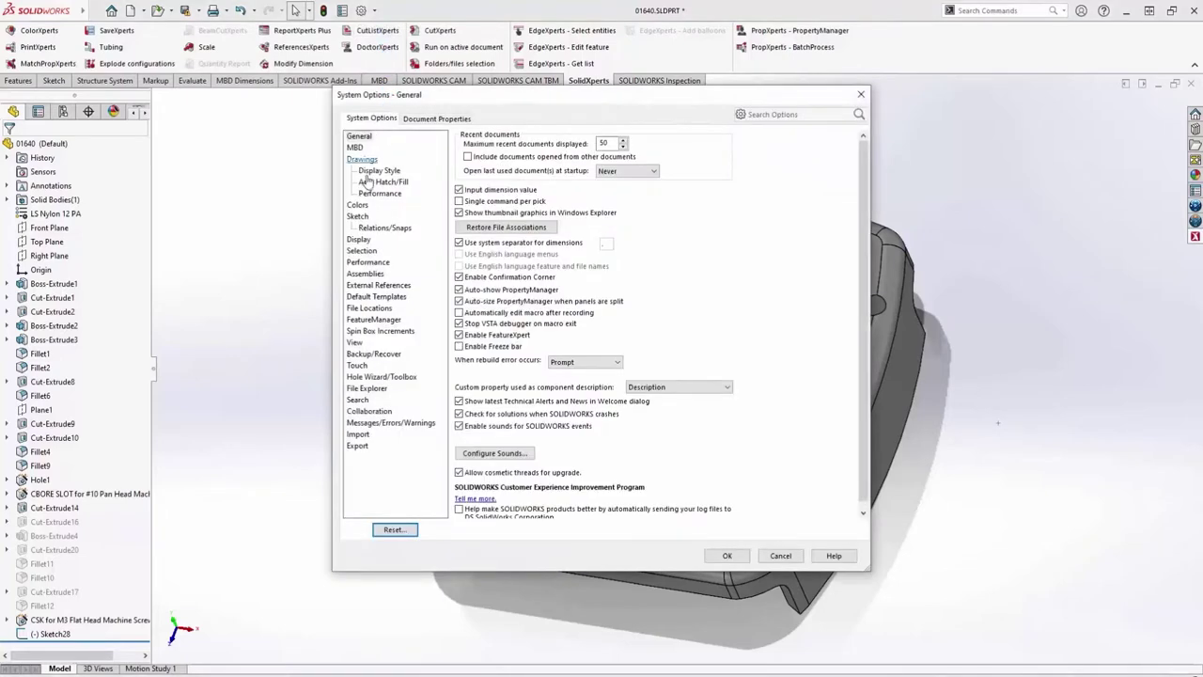
{"action": "left_click", "coordinate": [359, 206]}
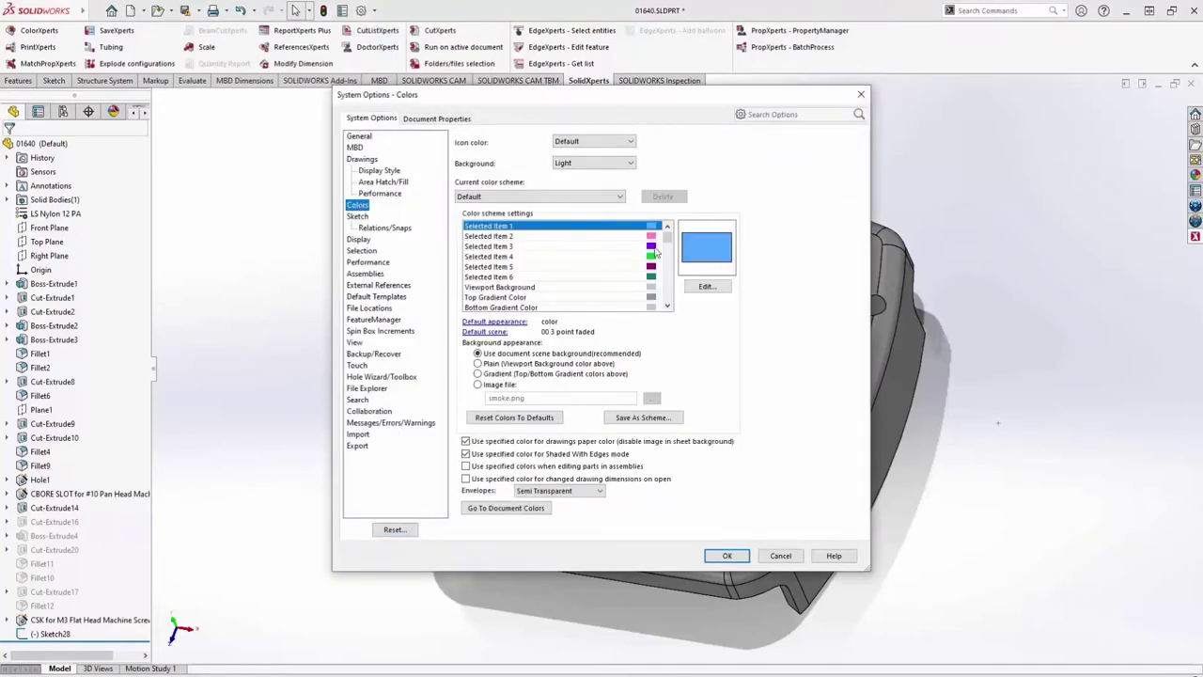
{"action": "mouse_move", "coordinate": [667, 242]}
{"action": "left_mouse_down"}
{"action": "mouse_move", "coordinate": [673, 304]}
{"action": "mouse_move", "coordinate": [669, 266]}
{"action": "left_mouse_up"}
{"action": "left_click", "coordinate": [515, 278]}
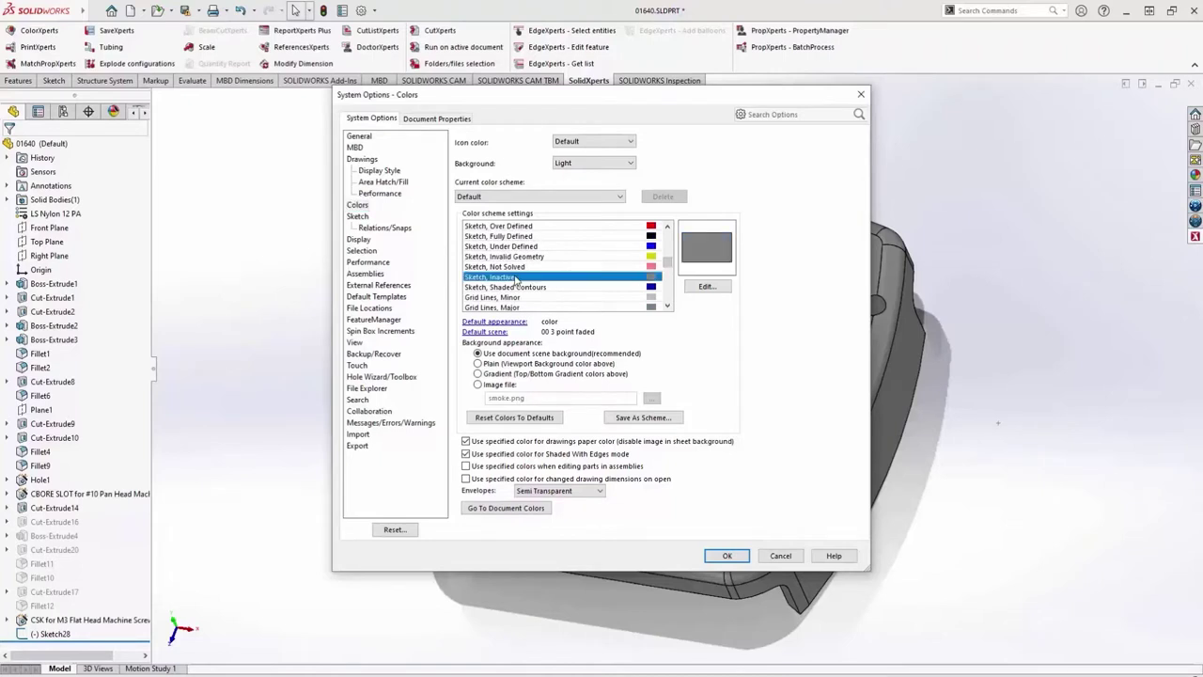
{"action": "left_click", "coordinate": [705, 286]}
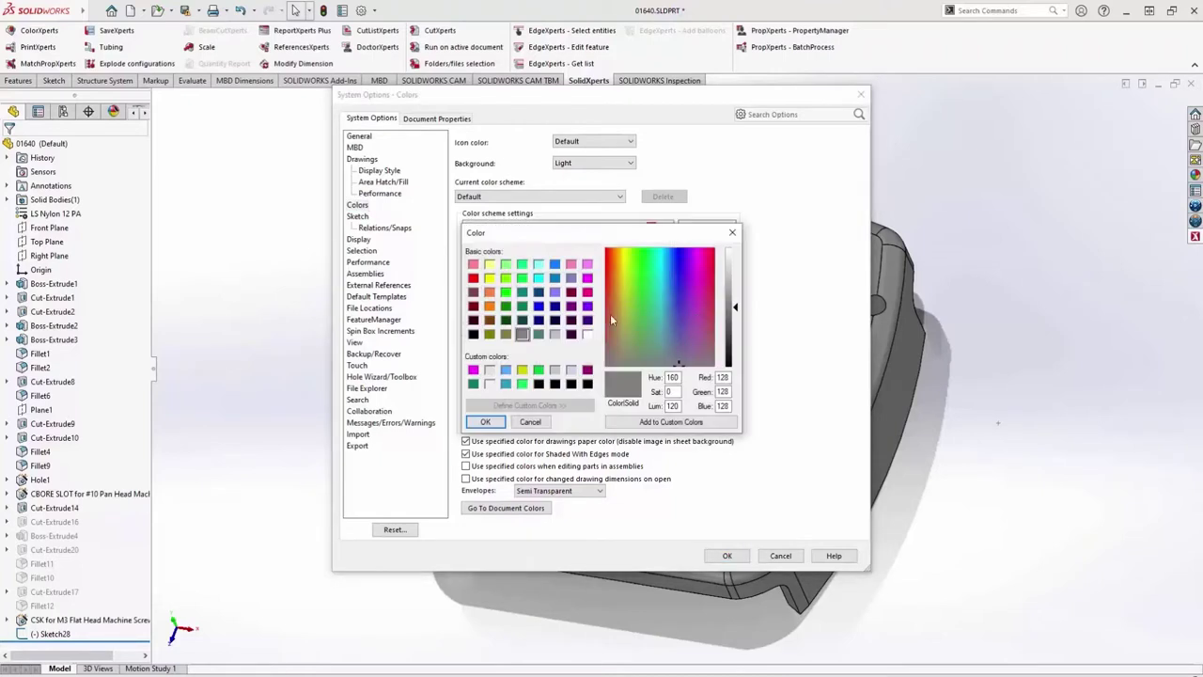
{"action": "left_click", "coordinate": [506, 293]}
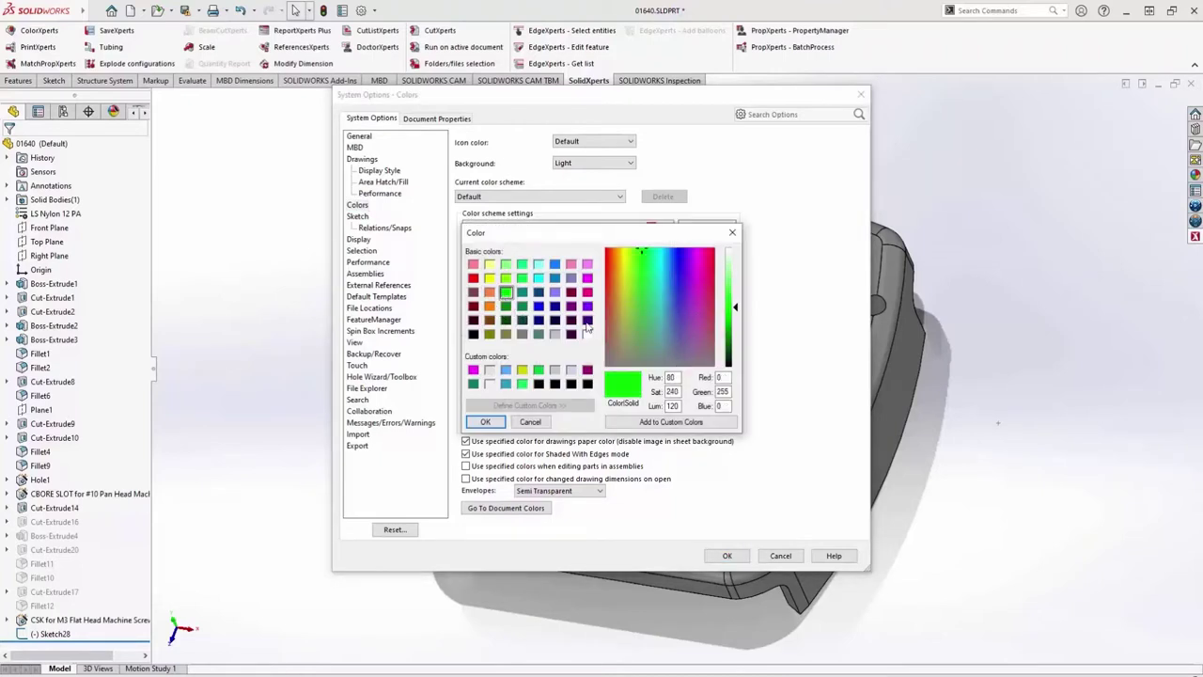
{"action": "left_click", "coordinate": [645, 261]}
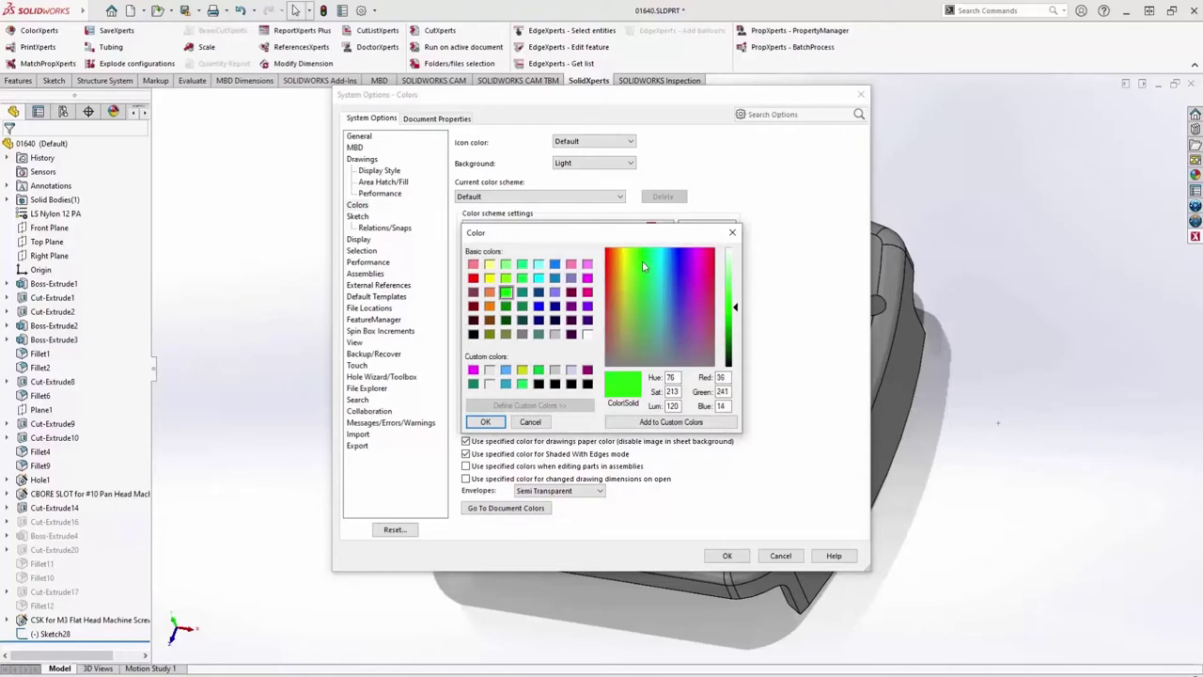
{"action": "left_click", "coordinate": [487, 422]}
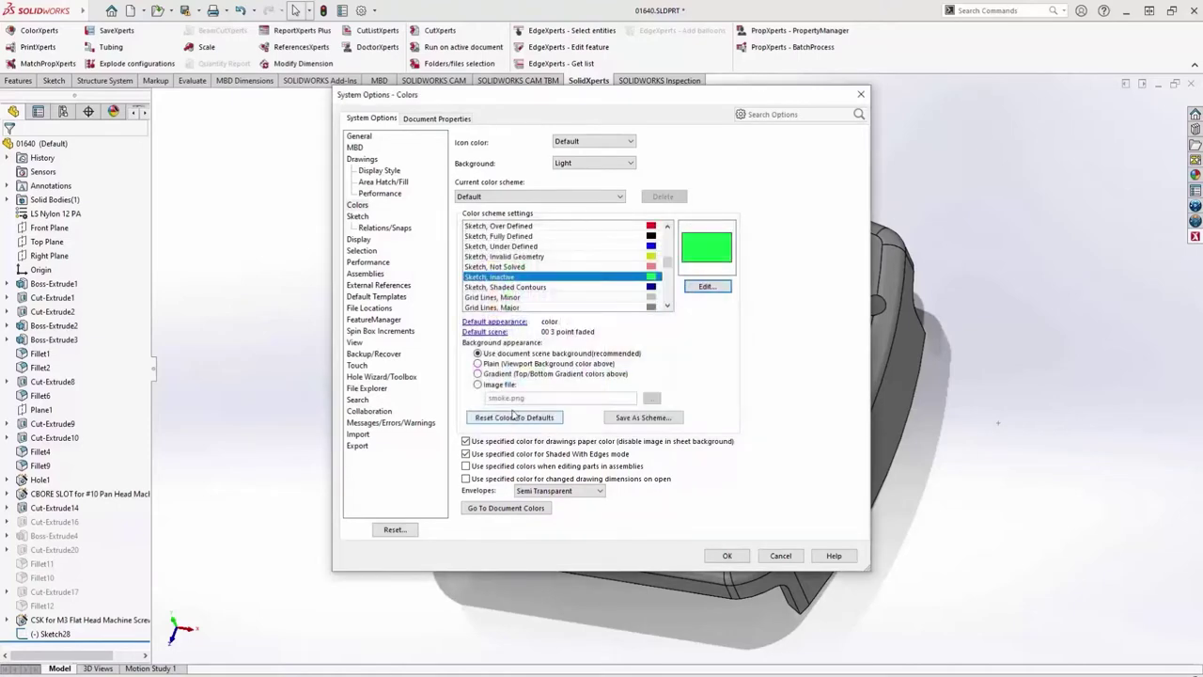
{"action": "left_click", "coordinate": [730, 556]}
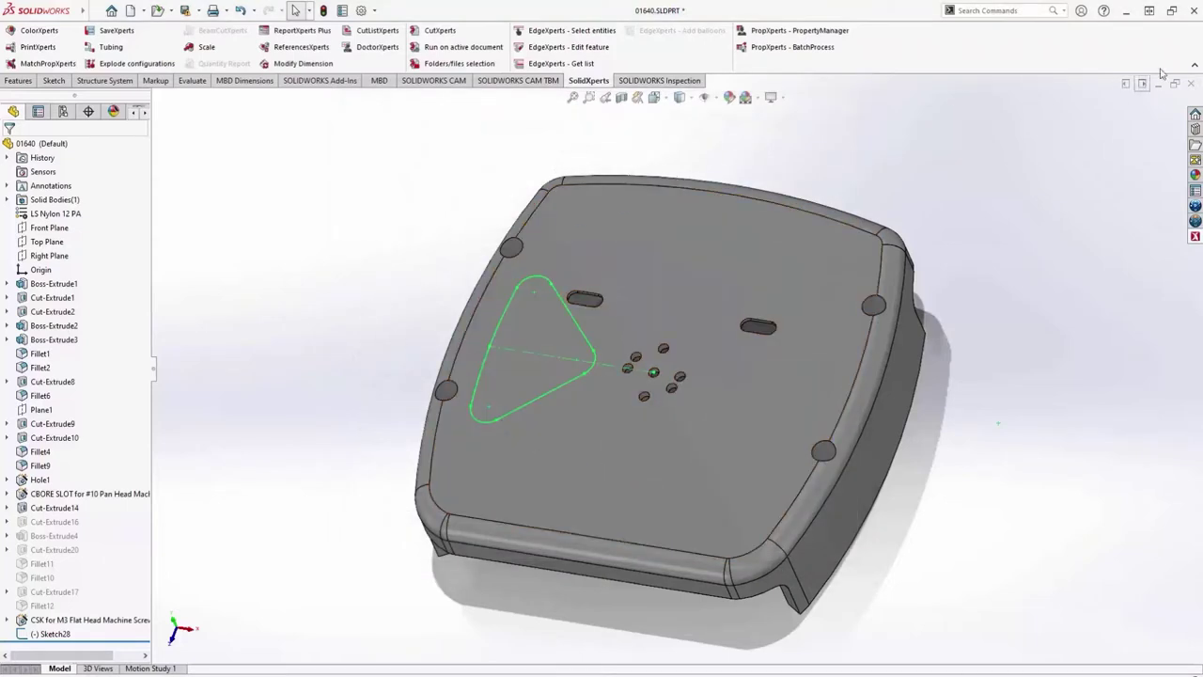
{"action": "left_click", "coordinate": [1195, 68]}
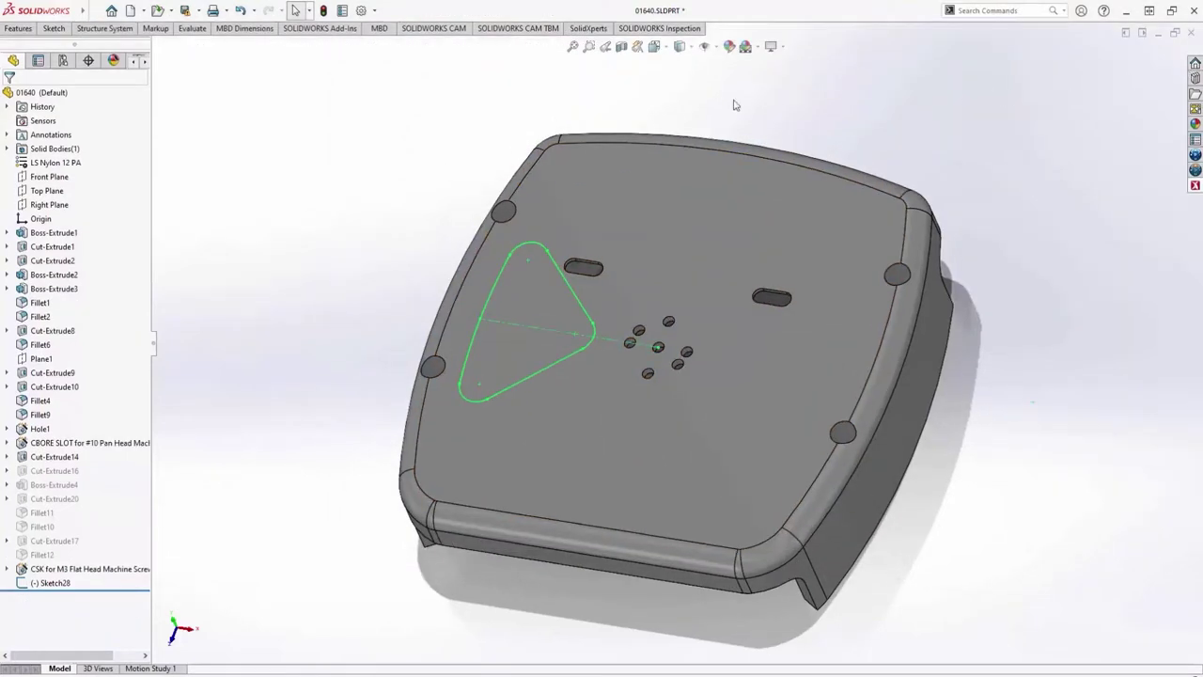
Open Customize and move the quick access tools into the ribbon.
{"action": "right_click", "coordinate": [320, 30]}
{"action": "left_click", "coordinate": [345, 107]}
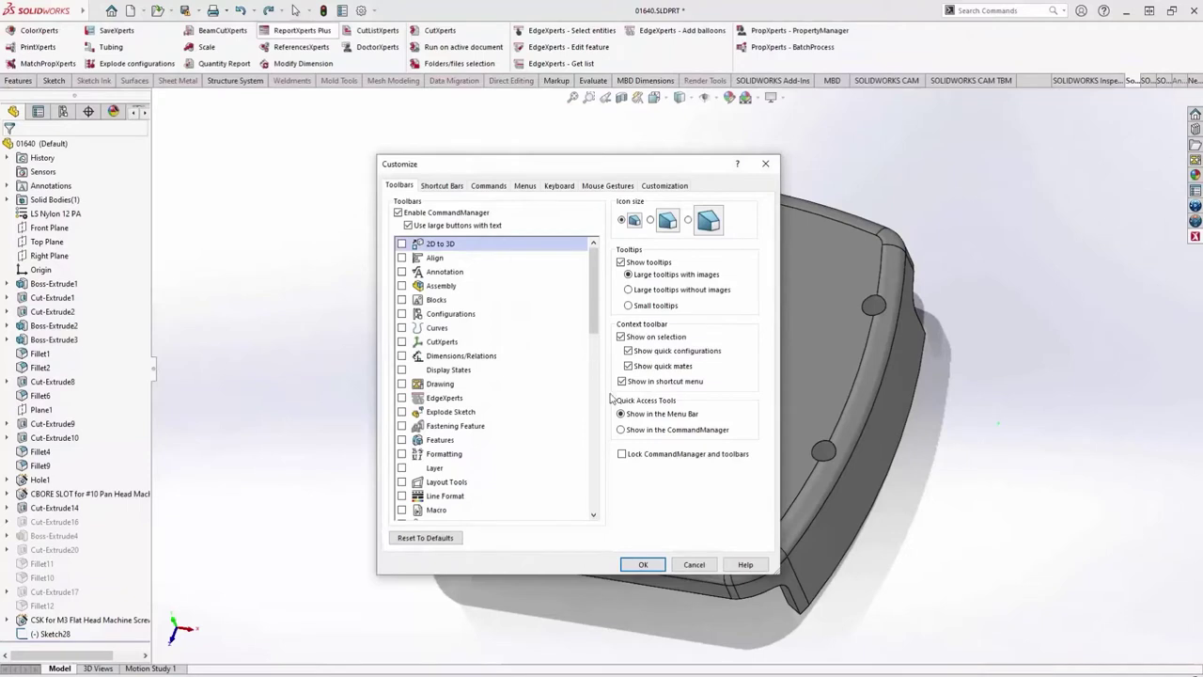
{"action": "left_click", "coordinate": [622, 430]}
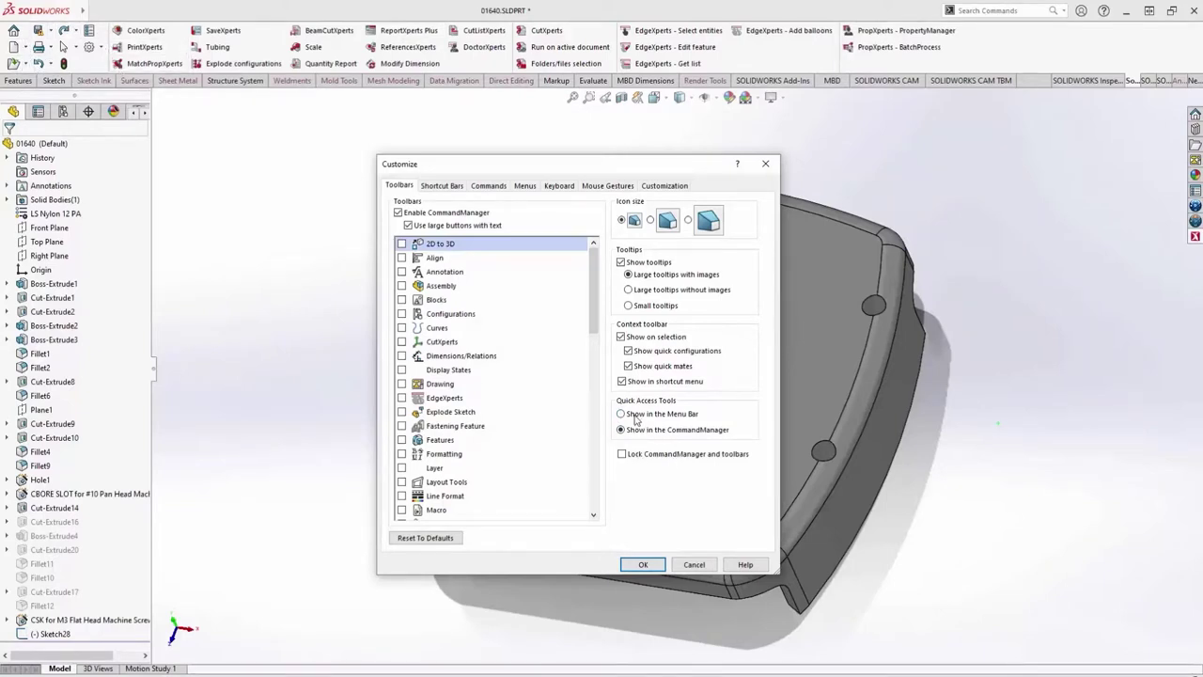
Add Circular Pattern from Features to the Part shortcut bar.
{"action": "left_click", "coordinate": [442, 187]}
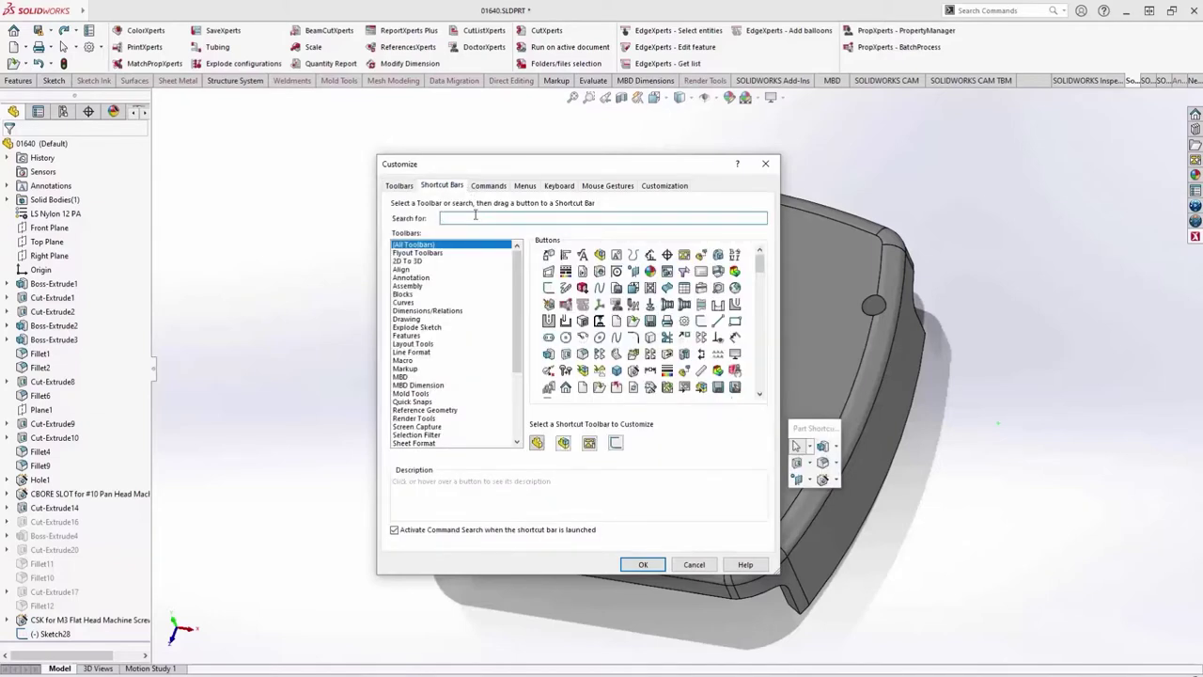
{"action": "left_click", "coordinate": [476, 215]}
{"action": "type", "text": "circul"}
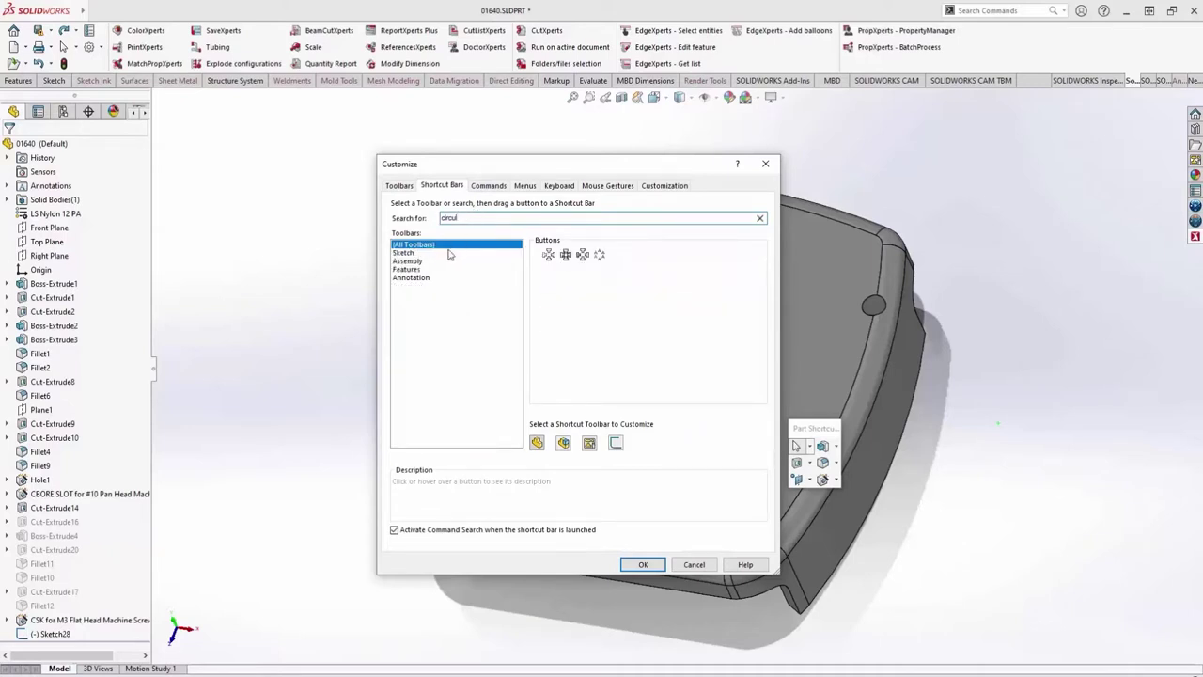
{"action": "left_click", "coordinate": [411, 270]}
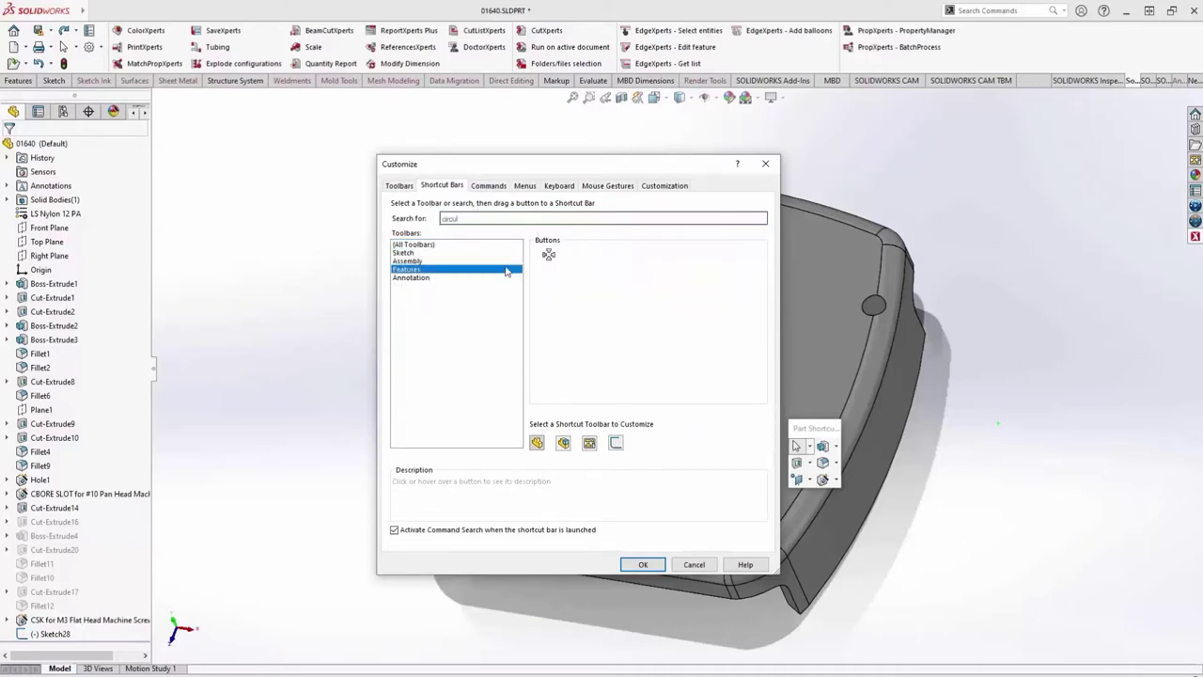
{"action": "left_click_drag", "start_coordinate": [548, 255], "coordinate": [818, 481]}
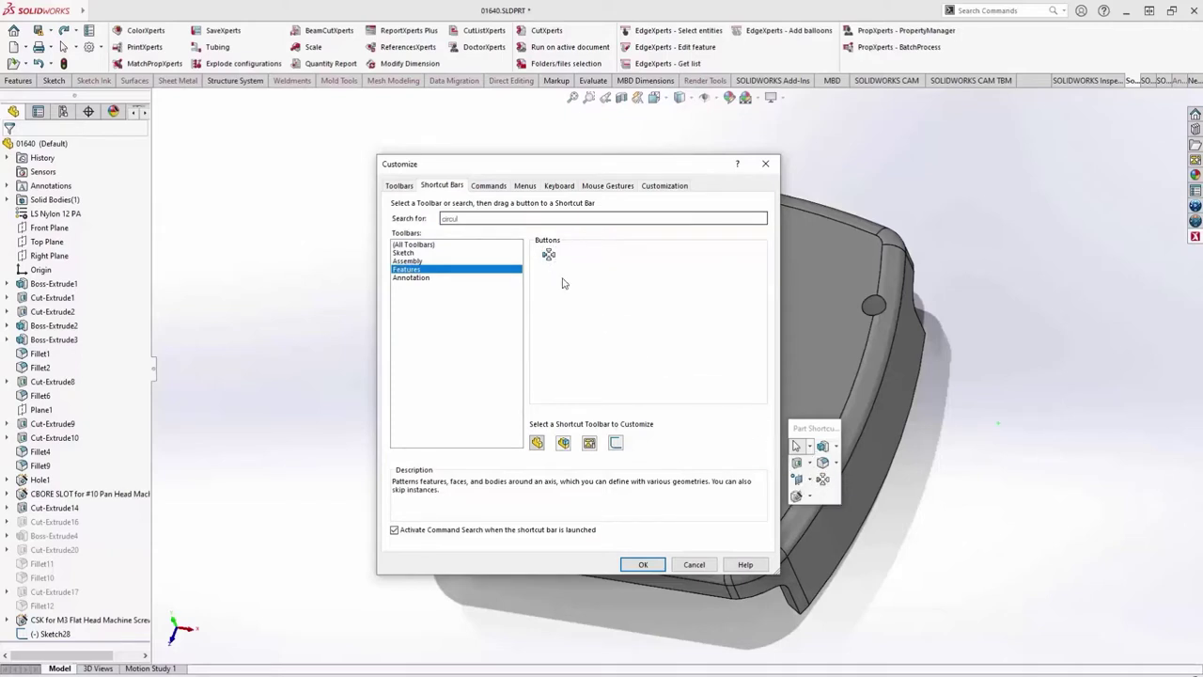
Add Undo and Redo to the heads-up toolbar and close Customize.
{"action": "left_click", "coordinate": [473, 221]}
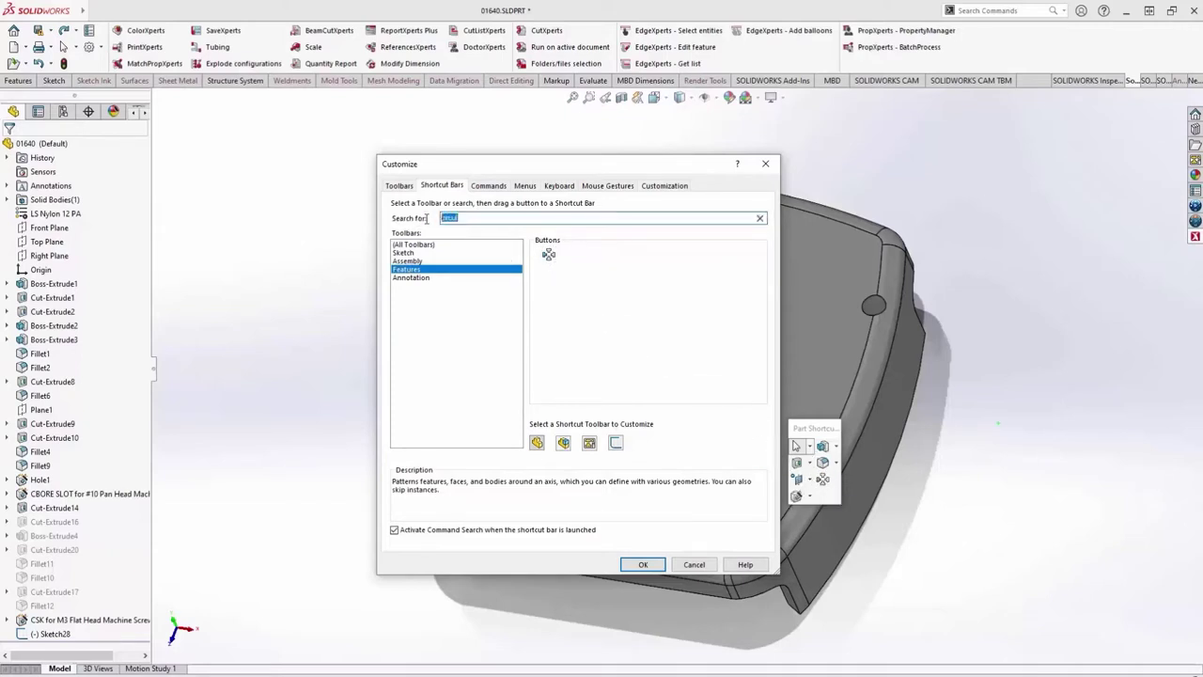
{"action": "left_click", "coordinate": [421, 245]}
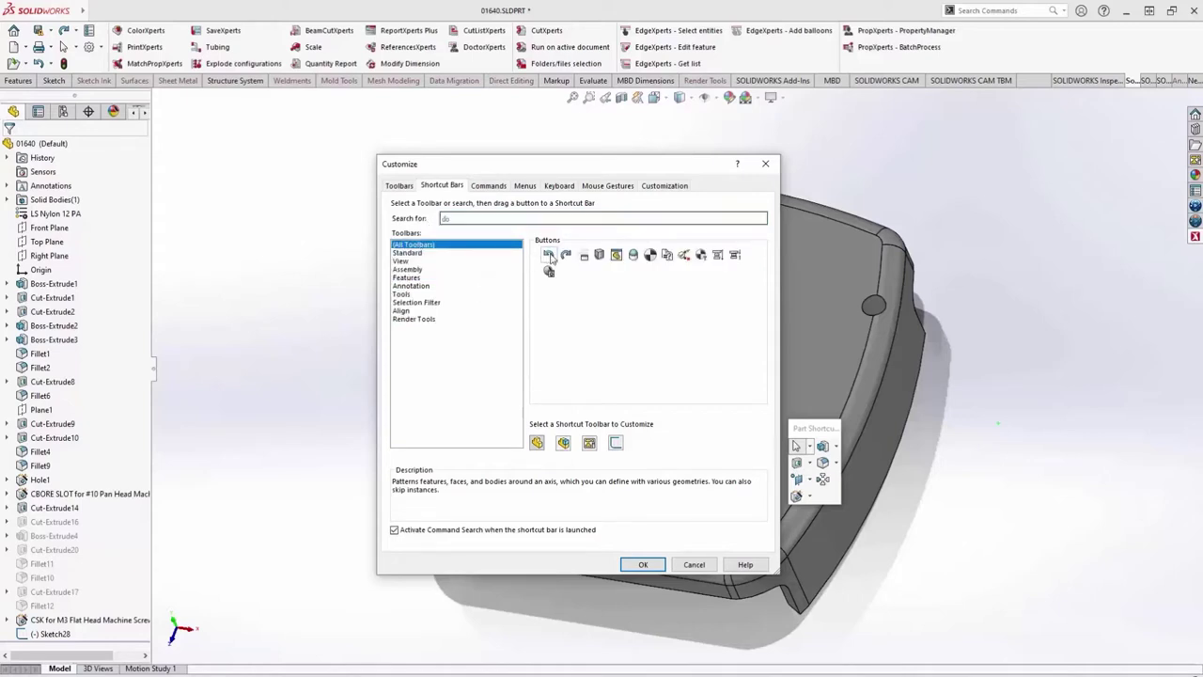
{"action": "left_click_drag", "start_coordinate": [552, 259], "coordinate": [562, 100]}
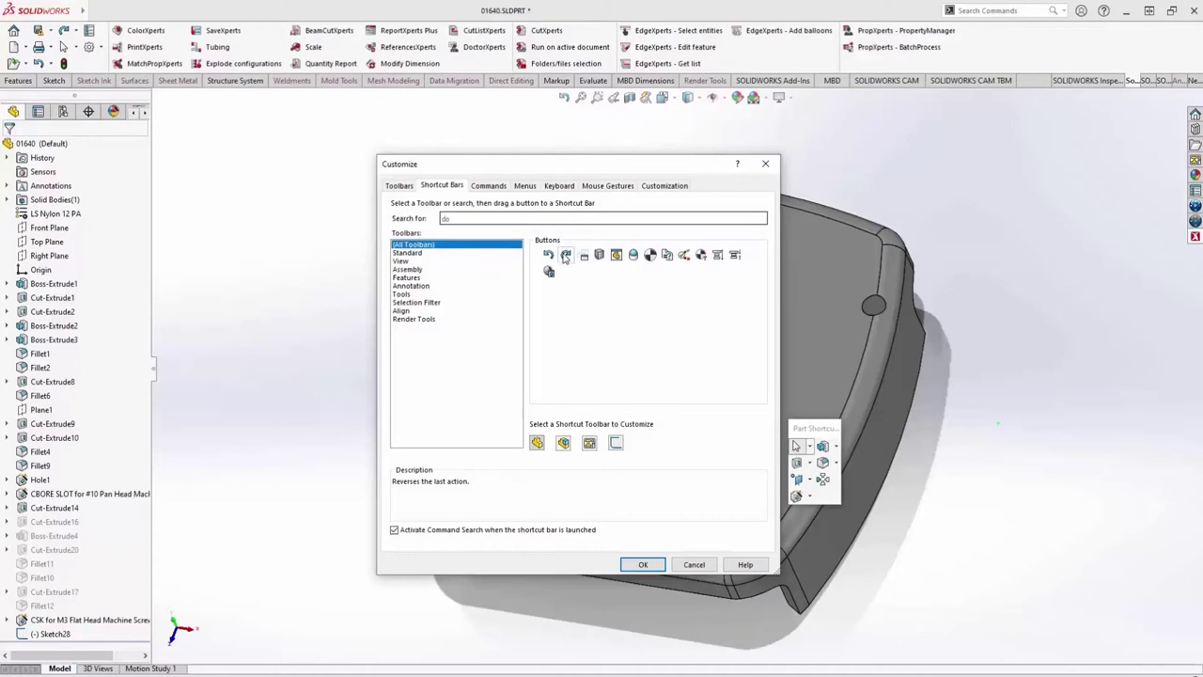
{"action": "left_click_drag", "start_coordinate": [566, 256], "coordinate": [572, 99]}
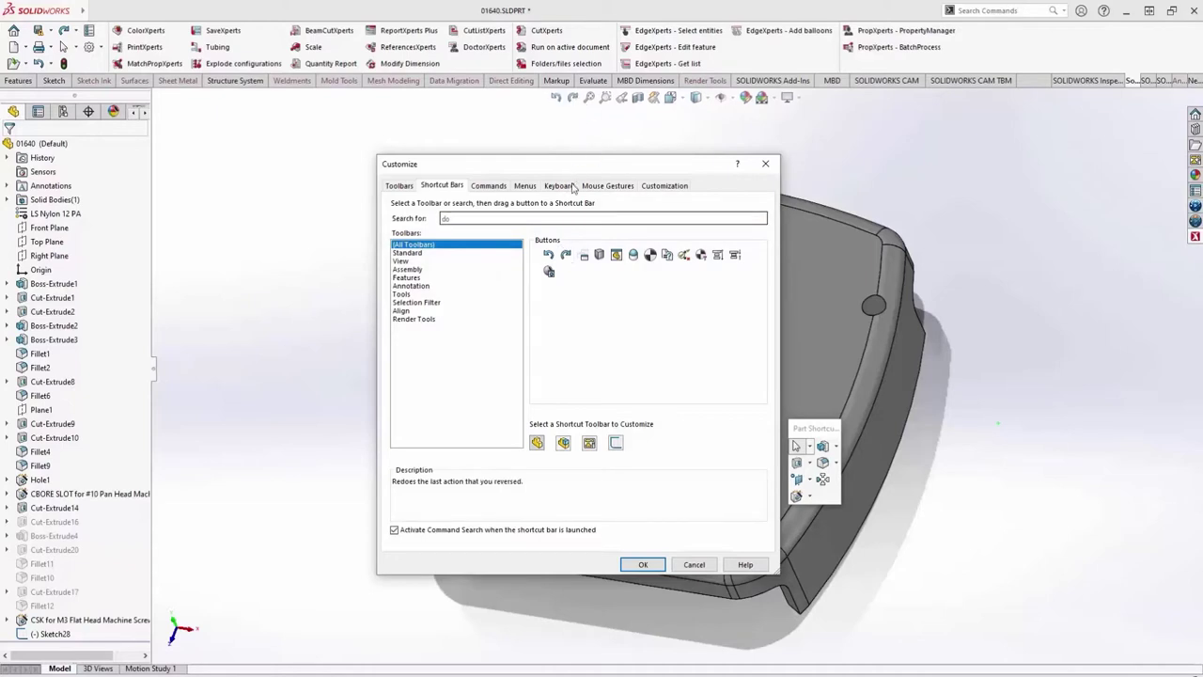
{"action": "left_click", "coordinate": [643, 564]}
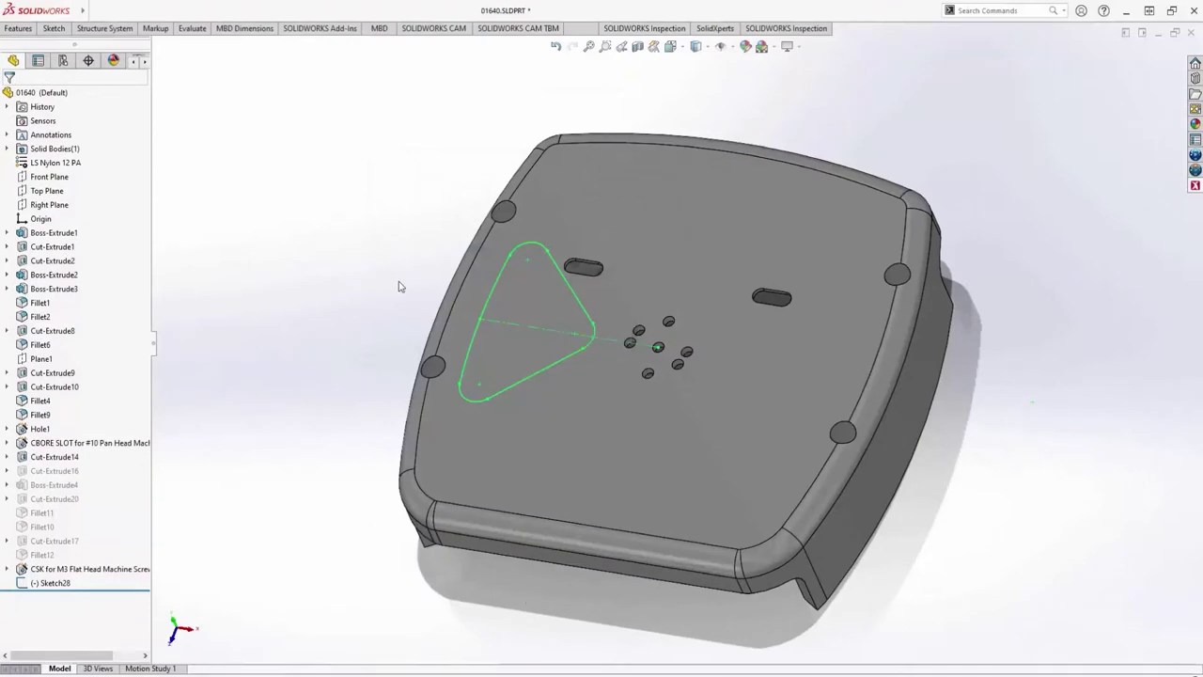
Extruded-cut the triangular Sketch28 Through All from the shortcut bar.
{"action": "key", "text": "s"}
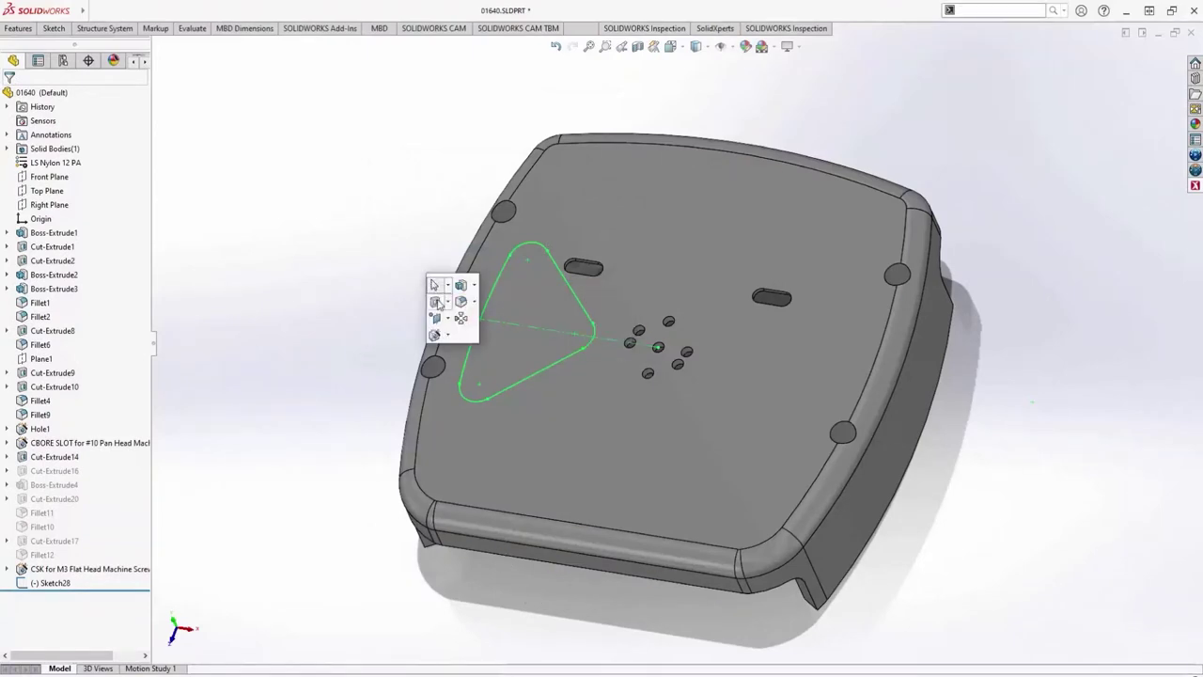
{"action": "left_click", "coordinate": [461, 300]}
{"action": "key", "text": "Escape"}
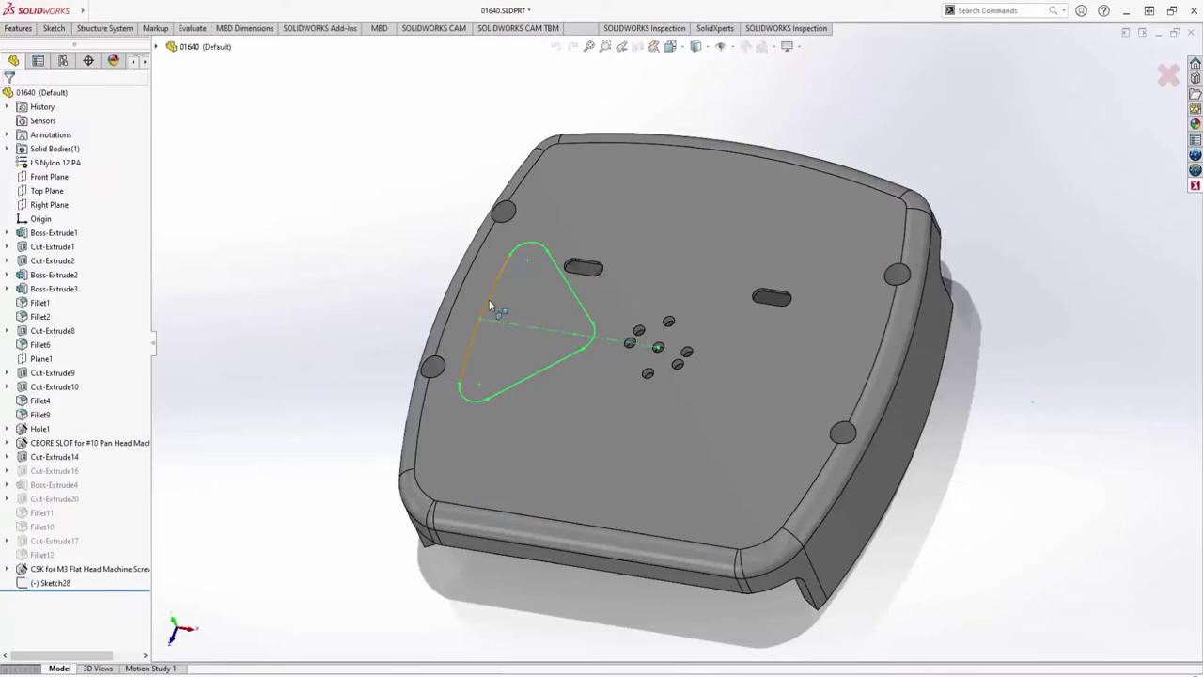
{"action": "left_click", "coordinate": [489, 303]}
{"action": "right_click", "coordinate": [489, 304]}
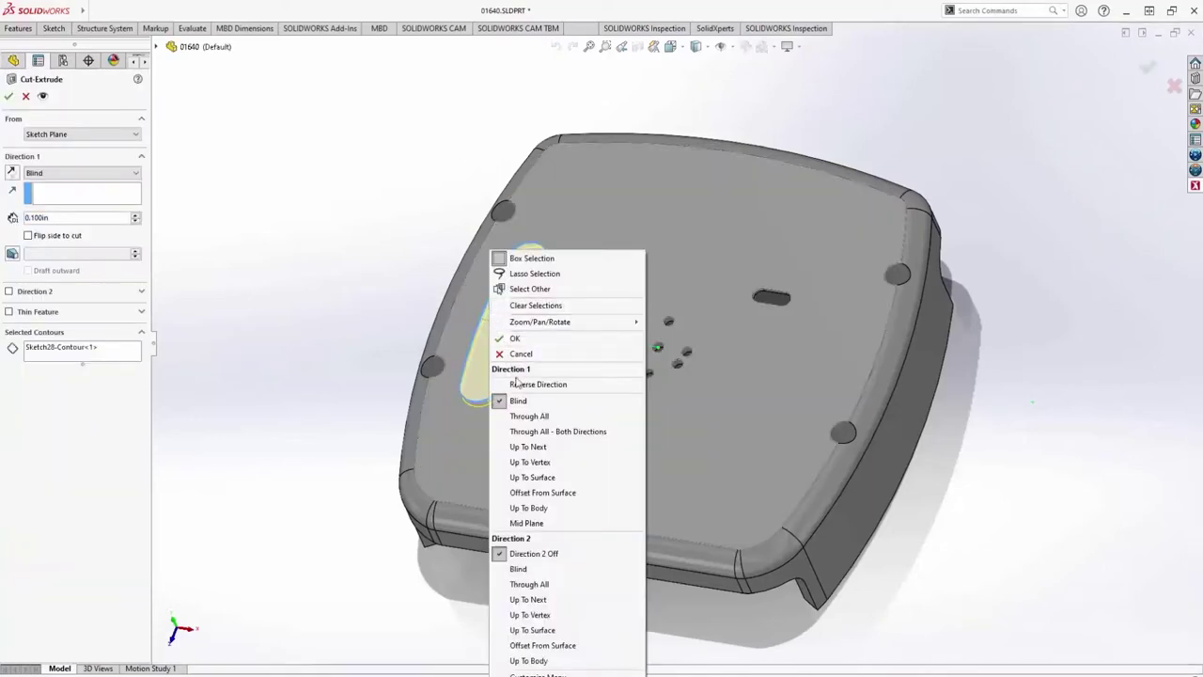
{"action": "left_click", "coordinate": [529, 415]}
{"action": "key", "text": "Return"}
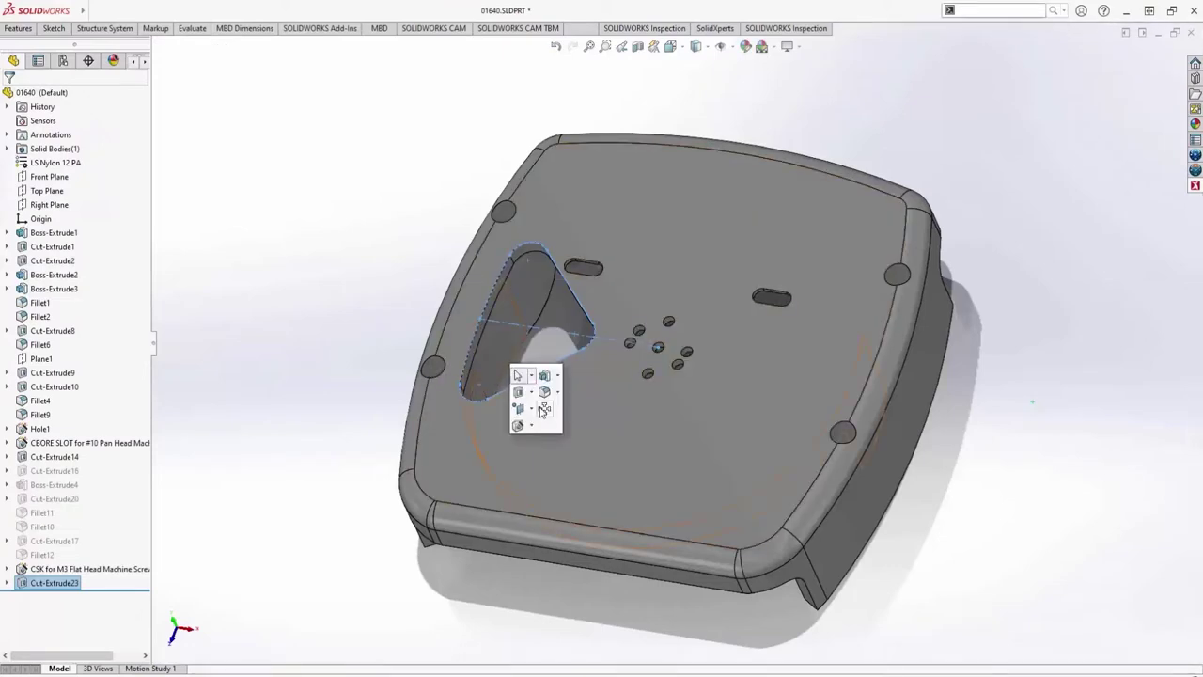
Circular-pattern the cut four times around the centre hole edge, then undo and redo it.
{"action": "key", "text": "c"}
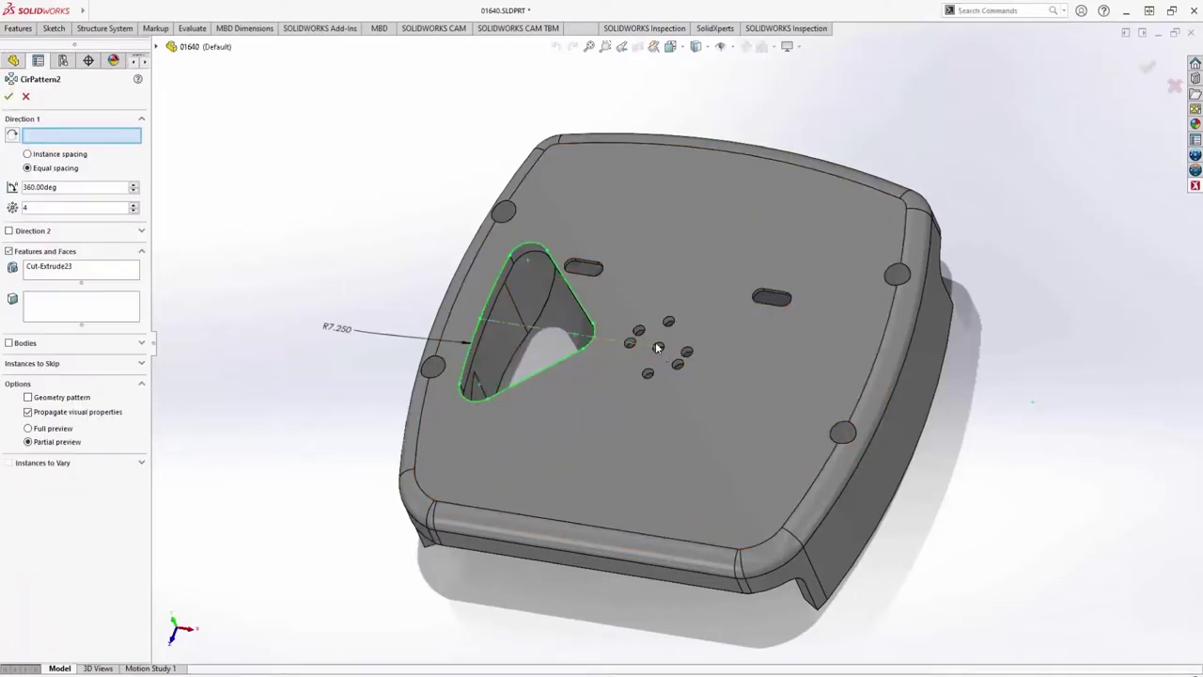
{"action": "left_click", "coordinate": [658, 347]}
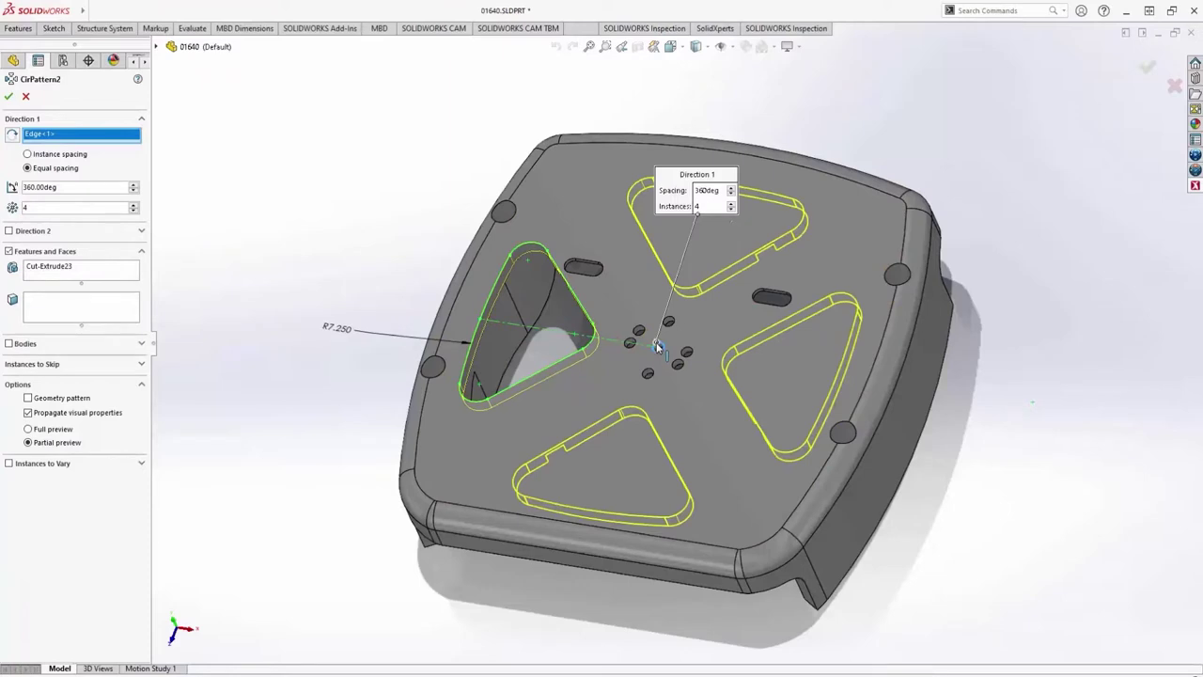
{"action": "key", "text": "Return"}
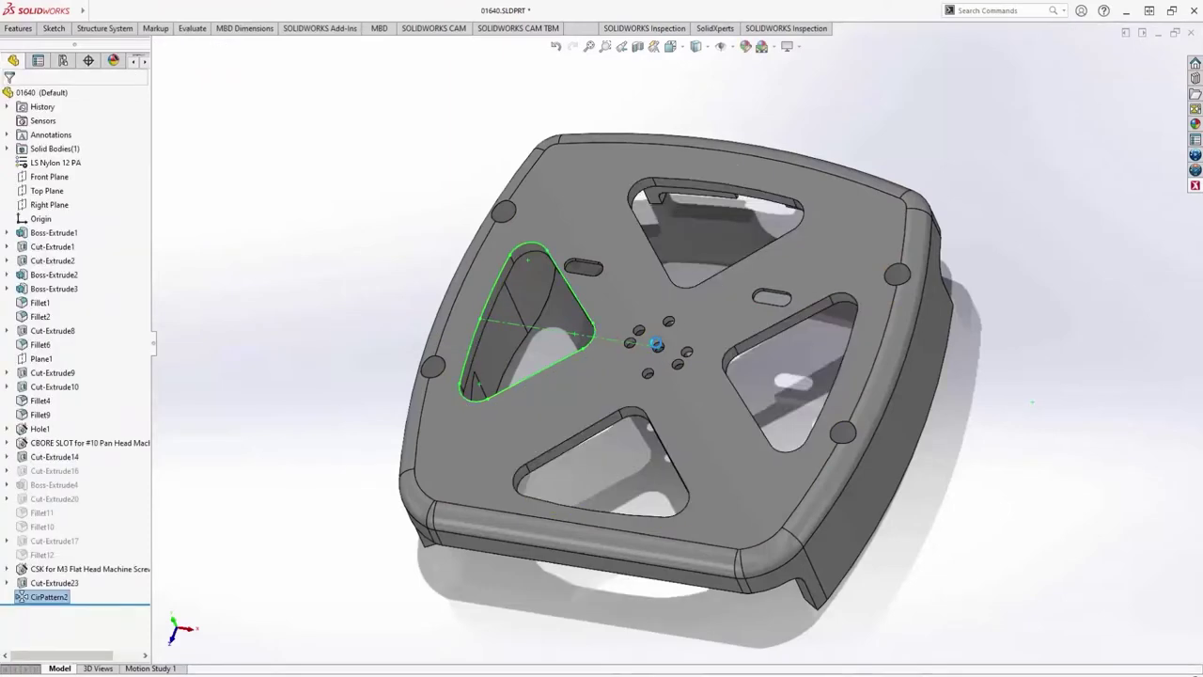
{"action": "left_click", "coordinate": [399, 267]}
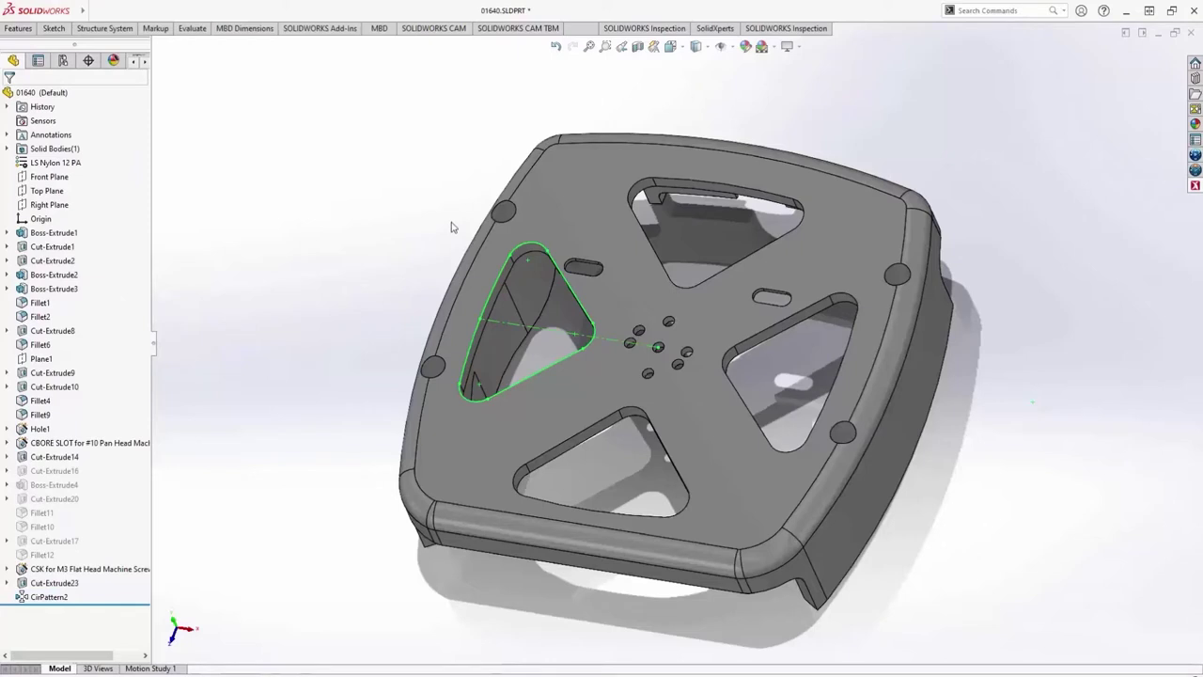
{"action": "left_click", "coordinate": [556, 46]}
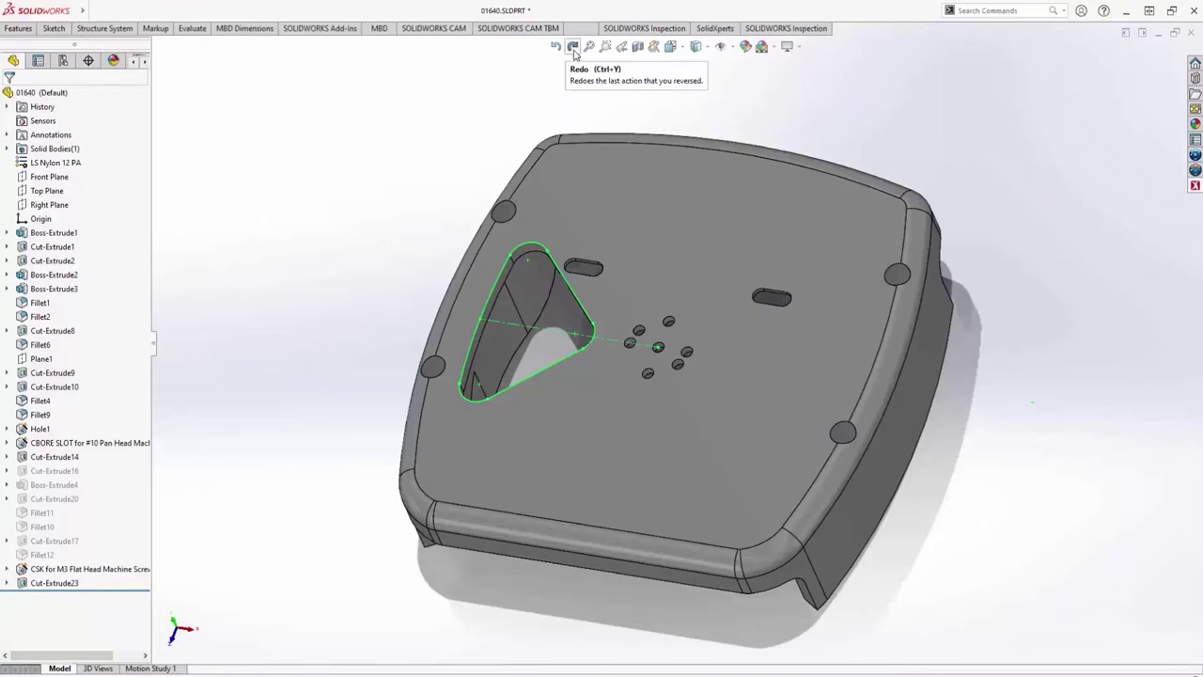
{"action": "left_click", "coordinate": [573, 46]}
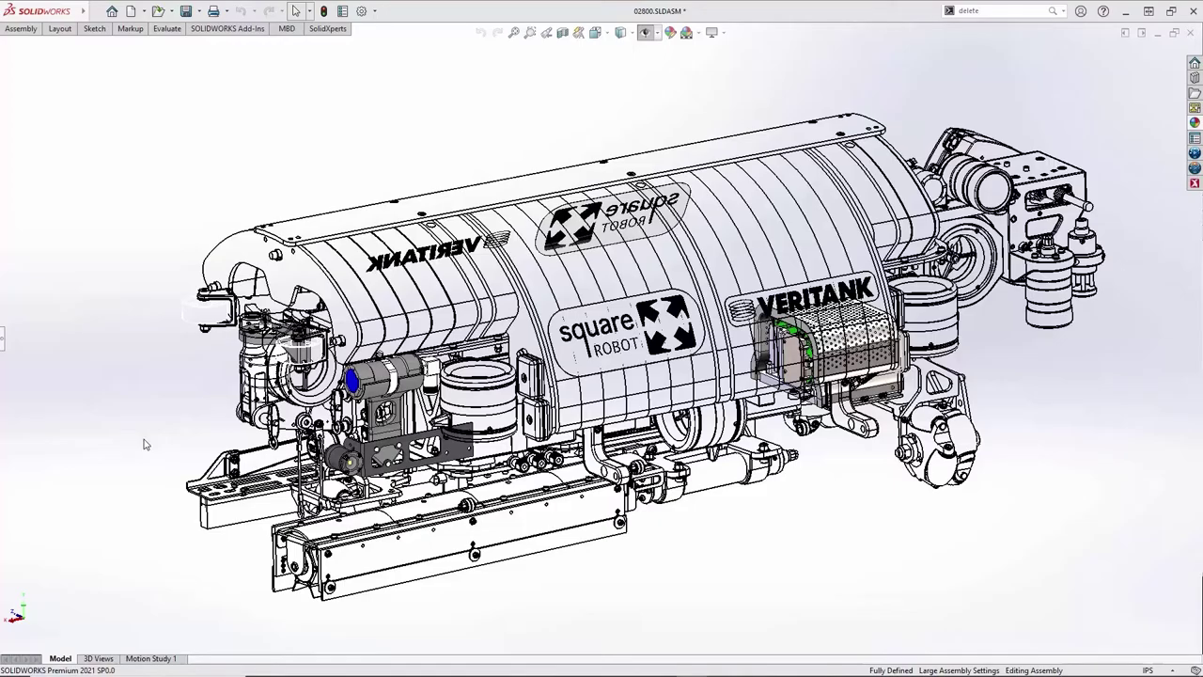
Zoom to the area around the blue-capped light and black bracket.
{"action": "mouse_move", "coordinate": [145, 444]}
{"action": "middle_mouse_down"}
{"action": "mouse_move", "coordinate": [162, 437]}
{"action": "mouse_move", "coordinate": [139, 429]}
{"action": "middle_mouse_up"}
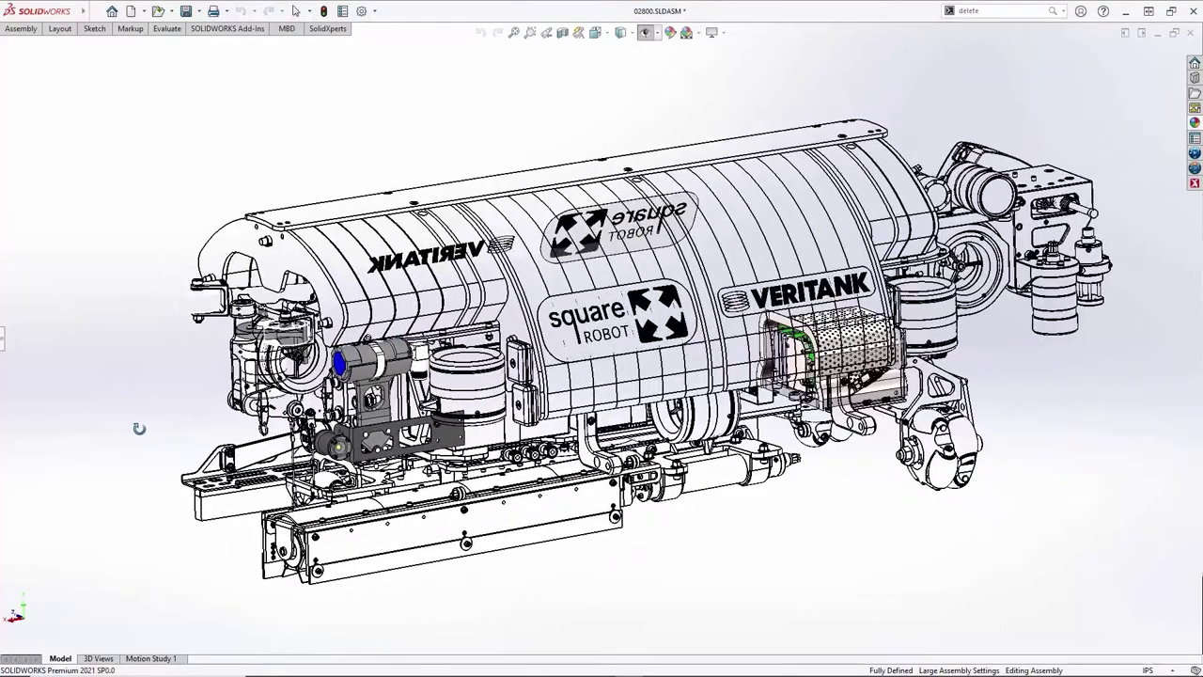
{"action": "right_click_drag", "start_coordinate": [142, 417], "coordinate": [210, 417]}
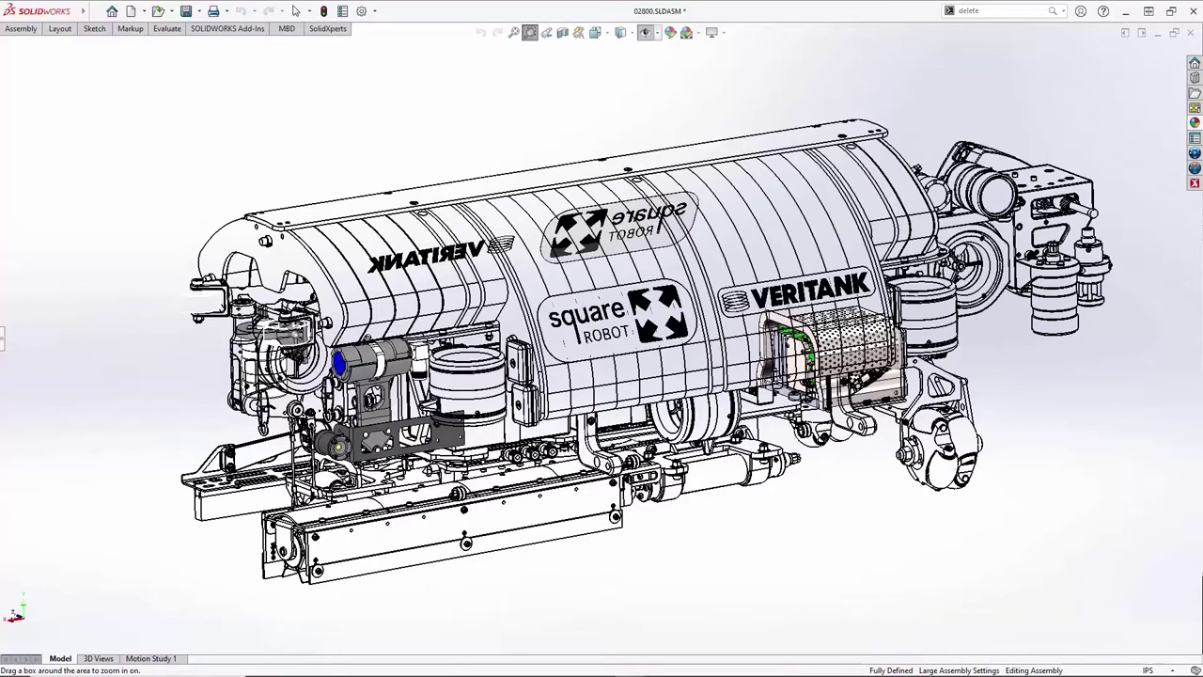
{"action": "left_click_drag", "start_coordinate": [286, 297], "coordinate": [510, 442]}
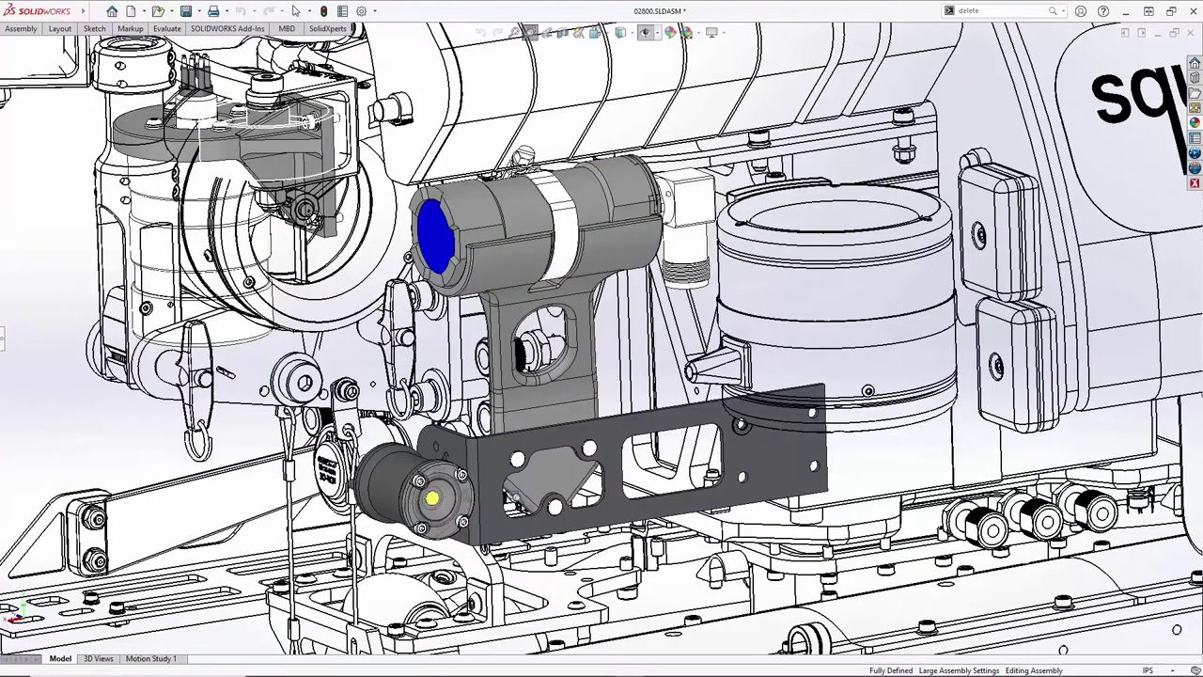
Edit the black bracket part in place within the assembly.
{"action": "right_click", "coordinate": [760, 448]}
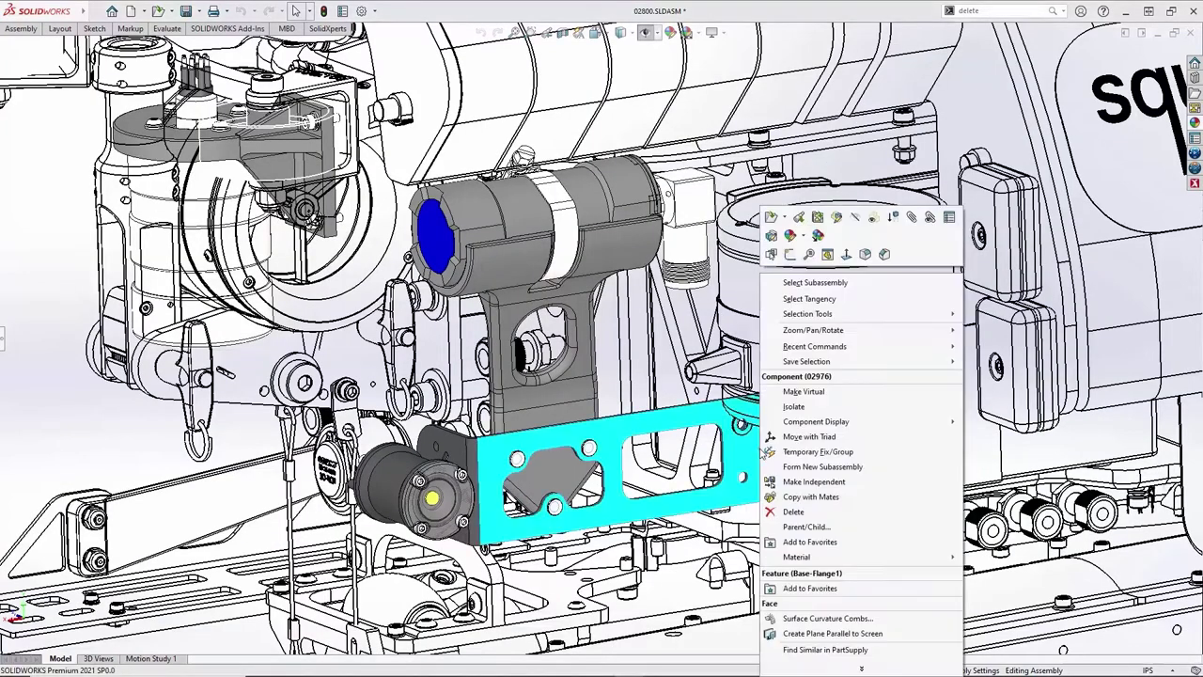
{"action": "left_click", "coordinate": [818, 219]}
{"action": "scroll", "coordinate": [711, 494], "scroll_direction": "down", "scroll_amount": 4}
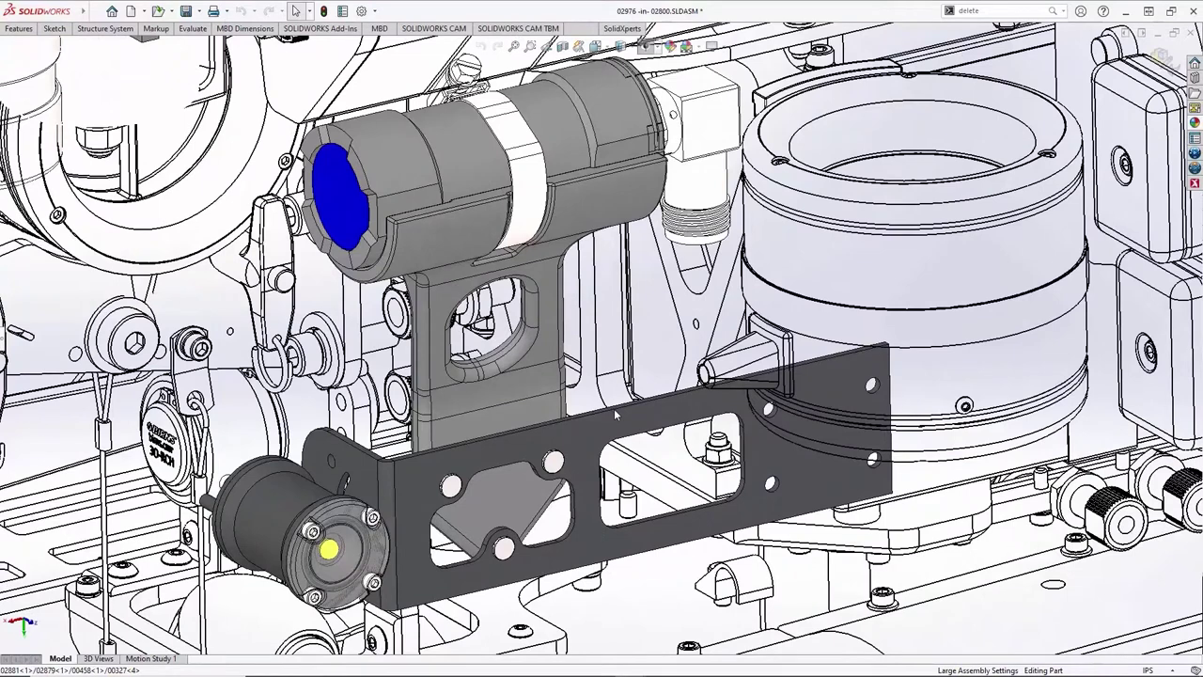
Add an edge flange on the bracket's top edge, extended by tangency around the bend.
{"action": "right_click", "coordinate": [616, 414]}
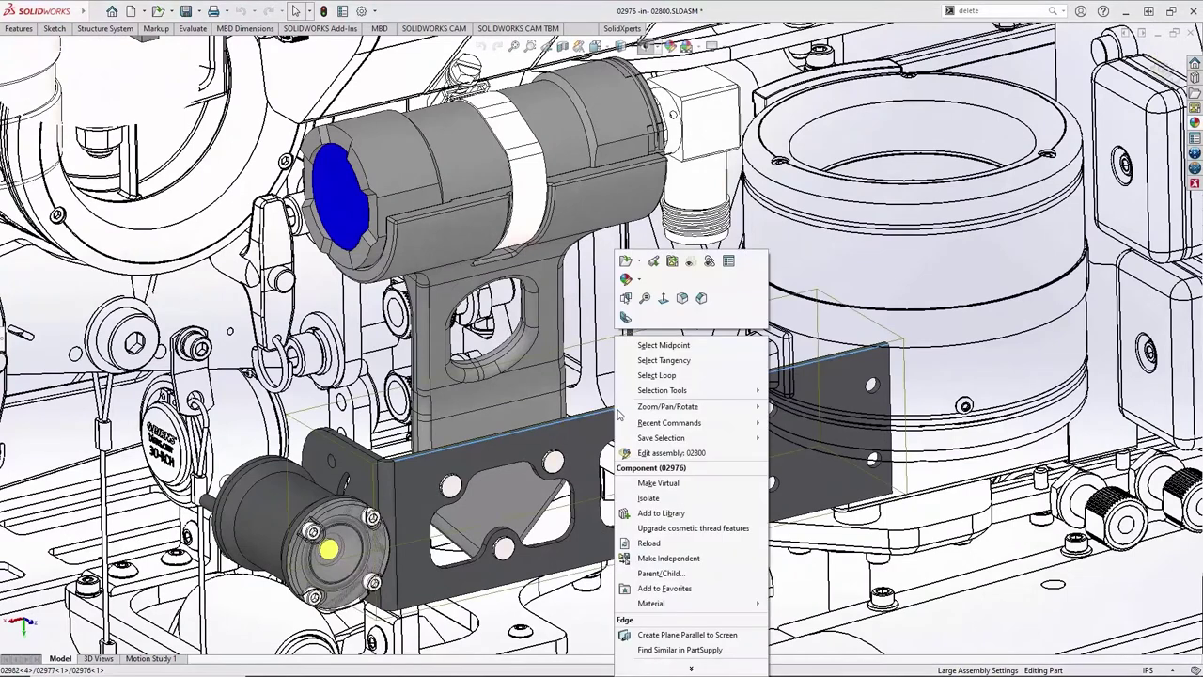
{"action": "left_click", "coordinate": [626, 316]}
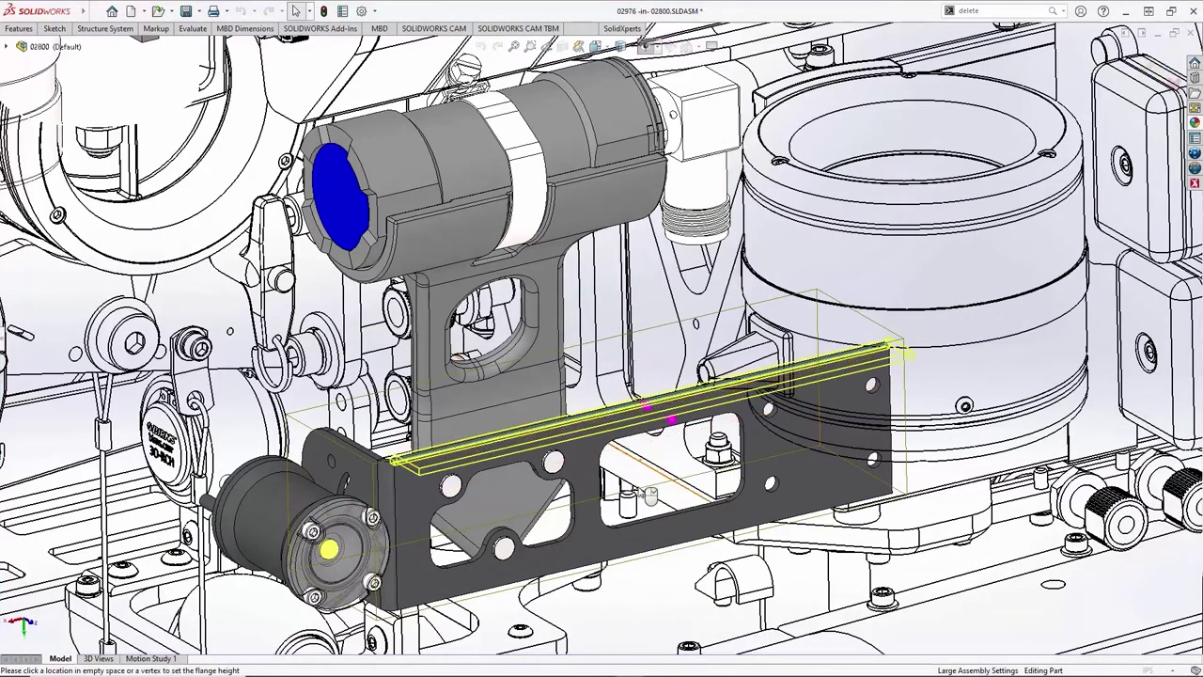
{"action": "right_click", "coordinate": [389, 464]}
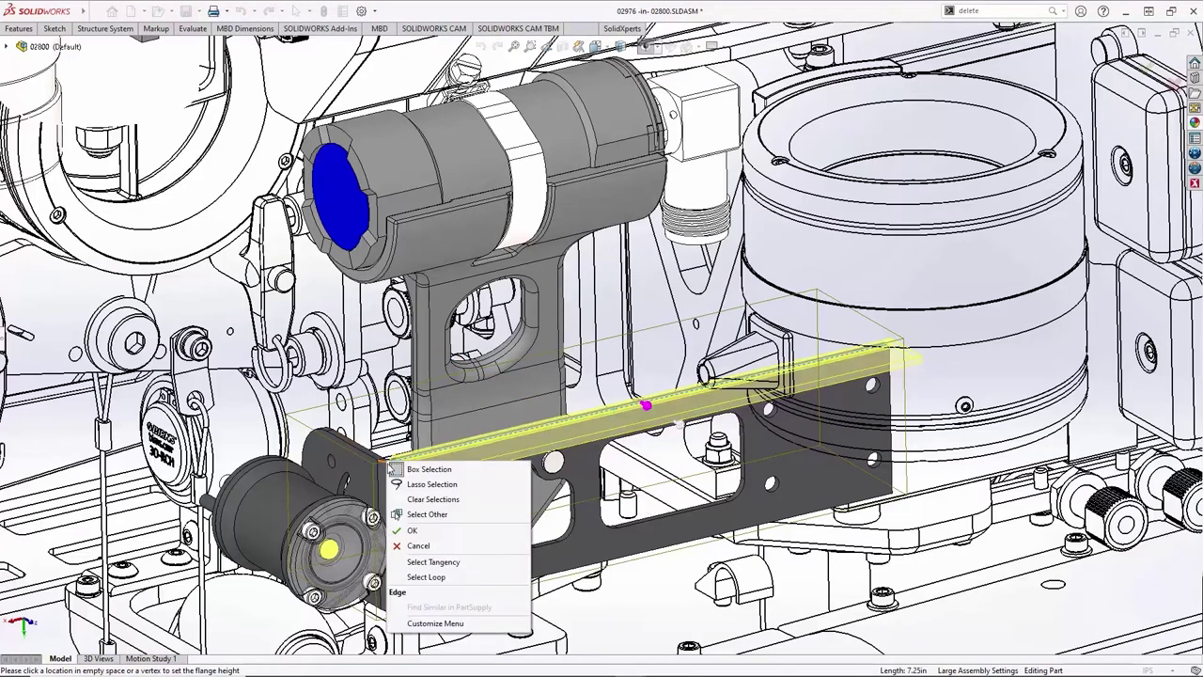
{"action": "left_click", "coordinate": [430, 562]}
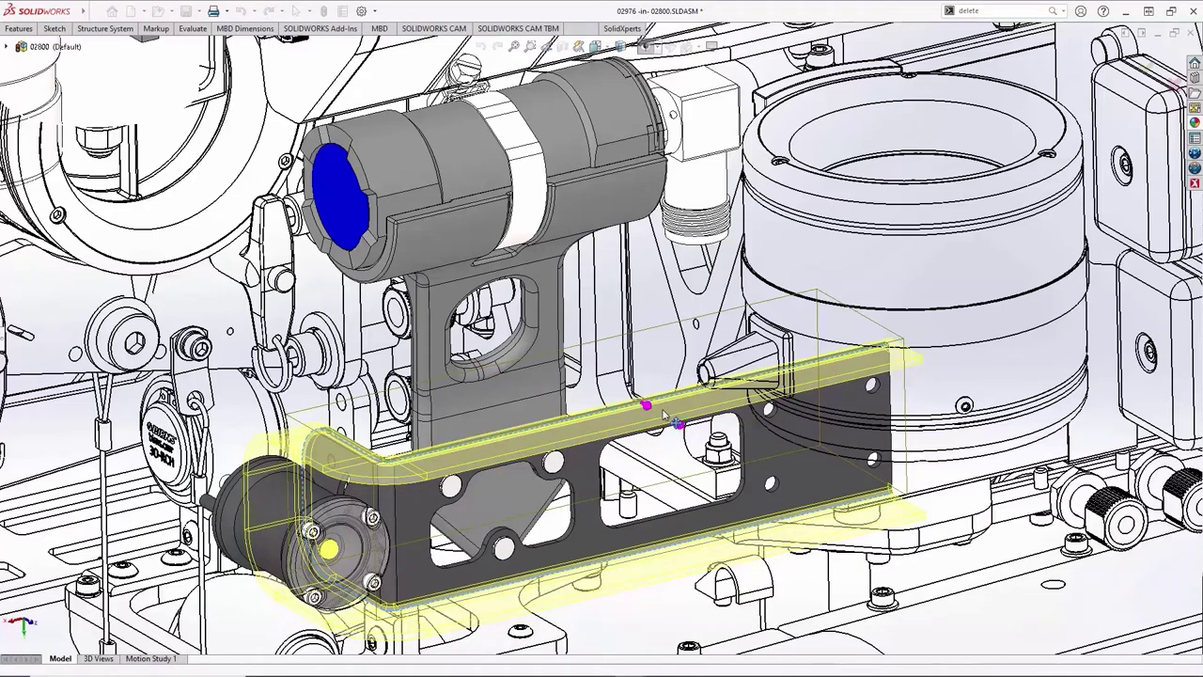
{"action": "right_click", "coordinate": [665, 413]}
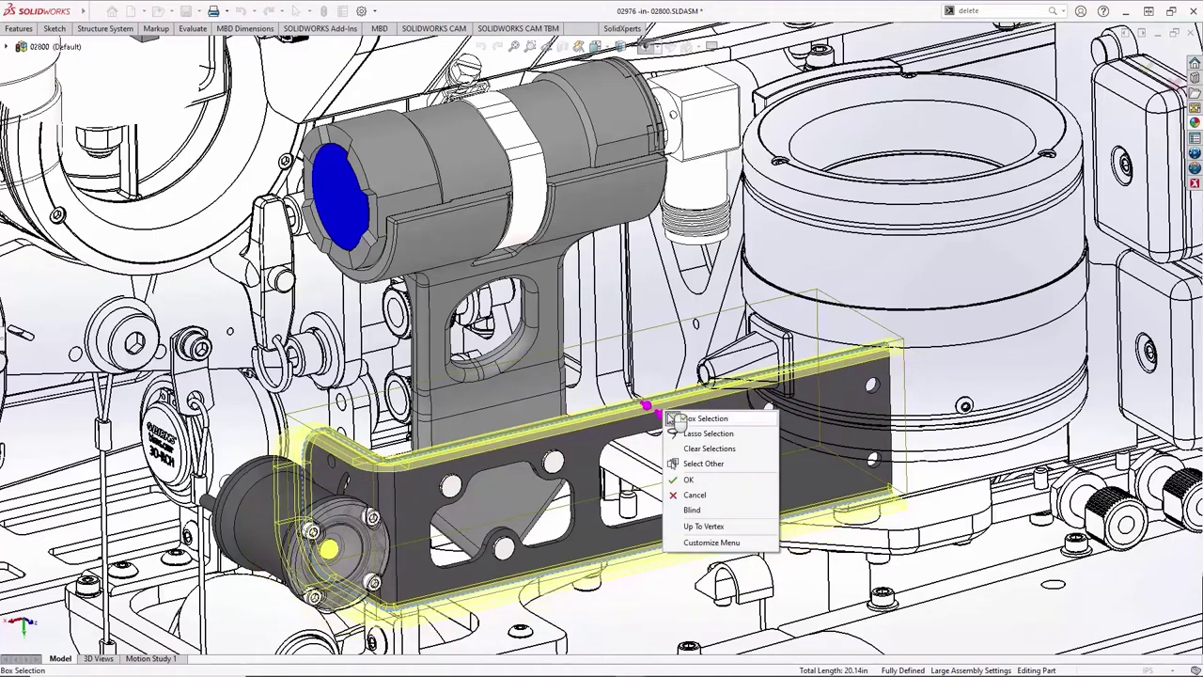
{"action": "left_click", "coordinate": [696, 481]}
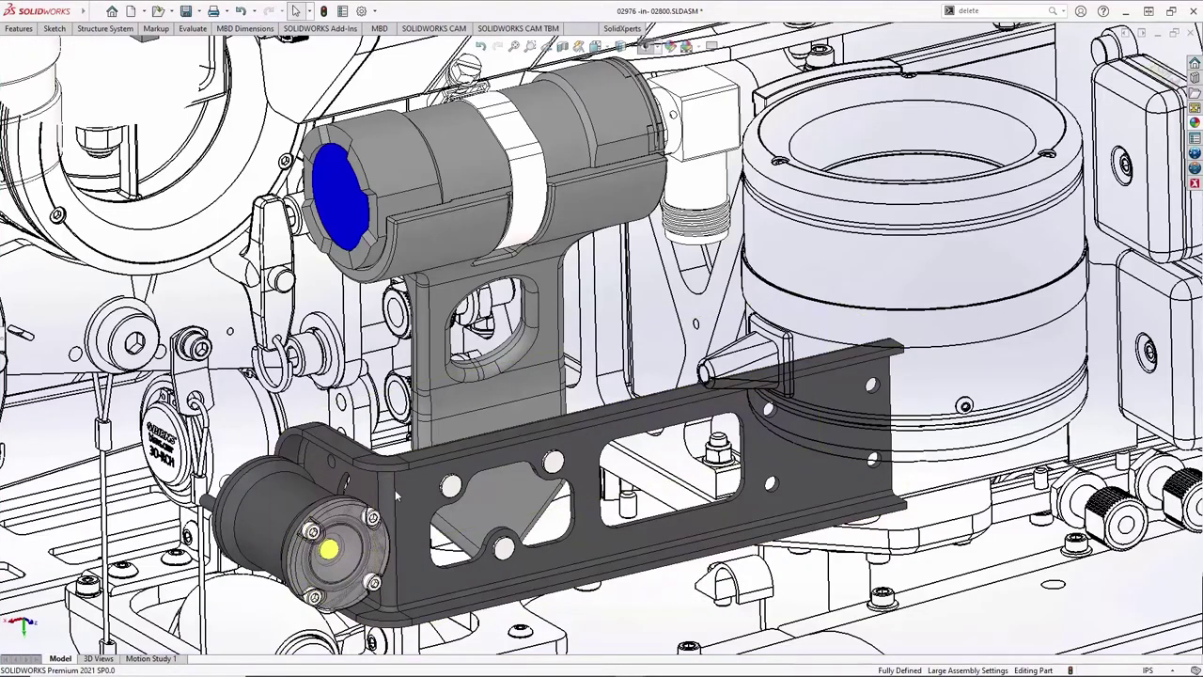
{"action": "middle_click_drag", "start_coordinate": [395, 496], "coordinate": [392, 422]}
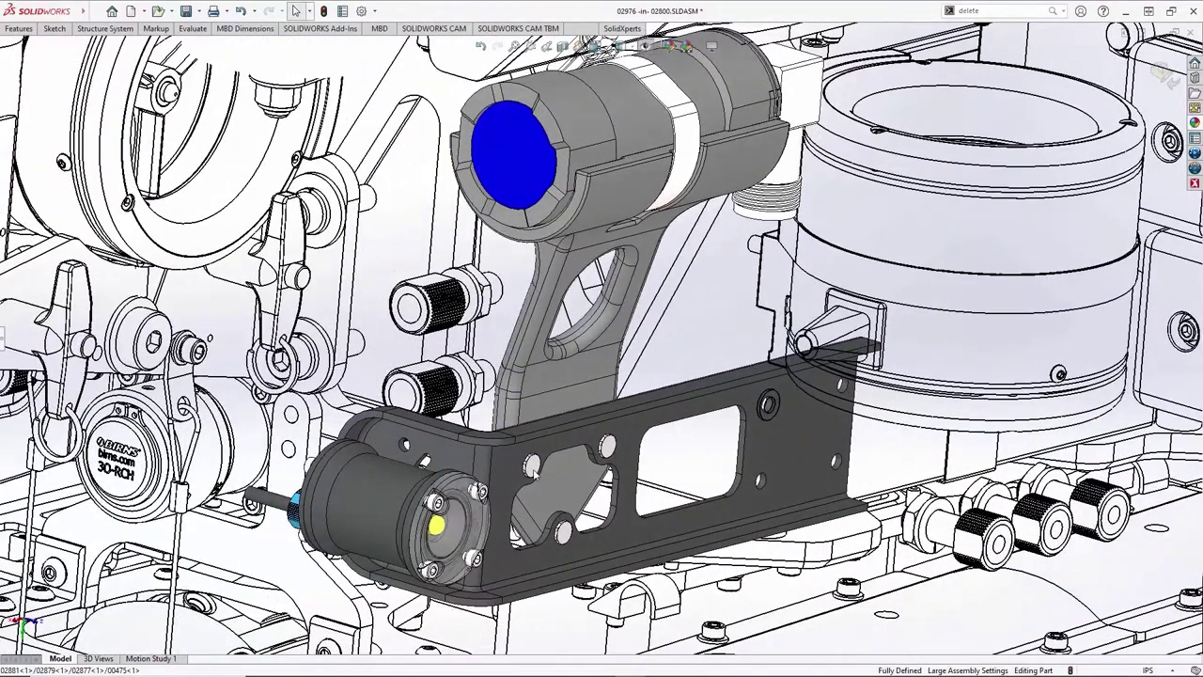
Switch to the 01066.SLDASM enclosure and orbit to see the electronics inside.
{"action": "middle_click_drag", "start_coordinate": [534, 474], "coordinate": [1173, 299]}
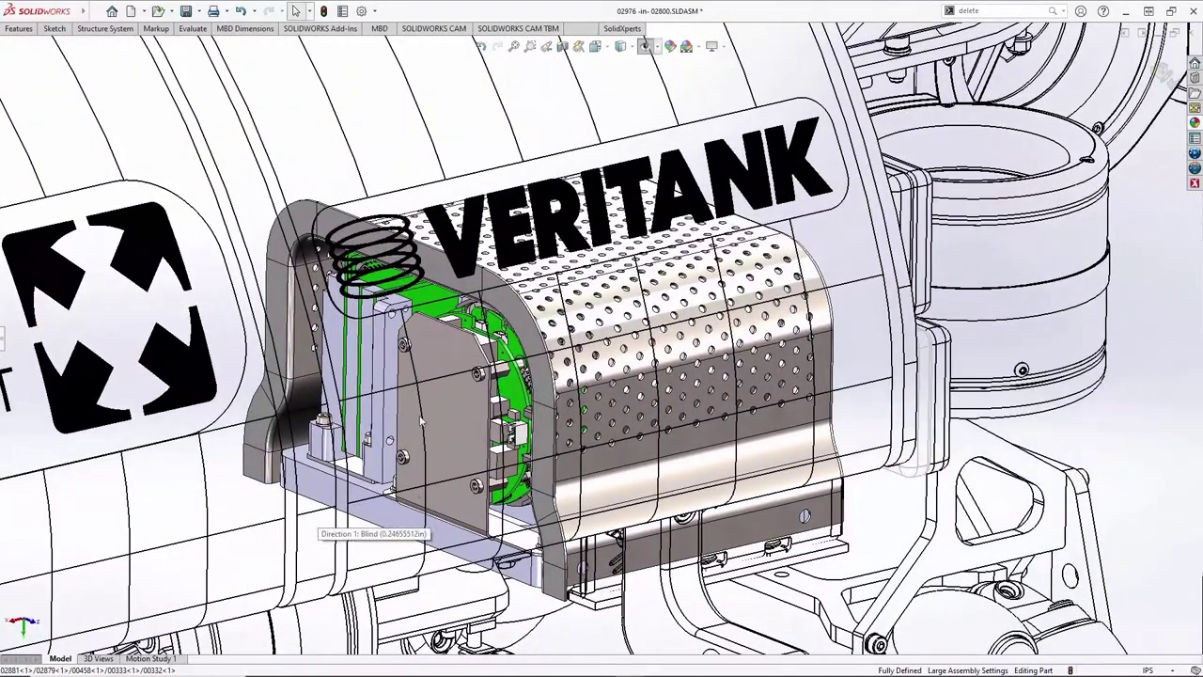
{"action": "key", "text": "ctrl+Tab"}
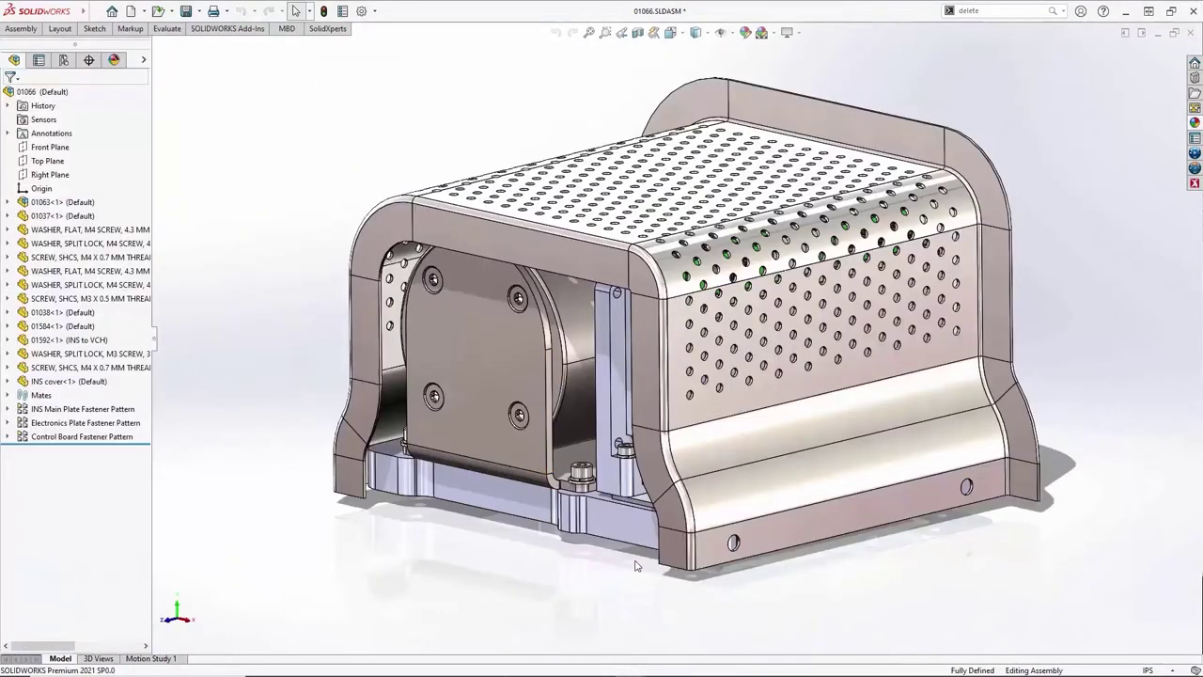
{"action": "middle_click_drag", "start_coordinate": [858, 541], "coordinate": [559, 571]}
Edit the INS cover part in place from its front flange face.
{"action": "left_click", "coordinate": [591, 218]}
{"action": "right_click", "coordinate": [591, 218]}
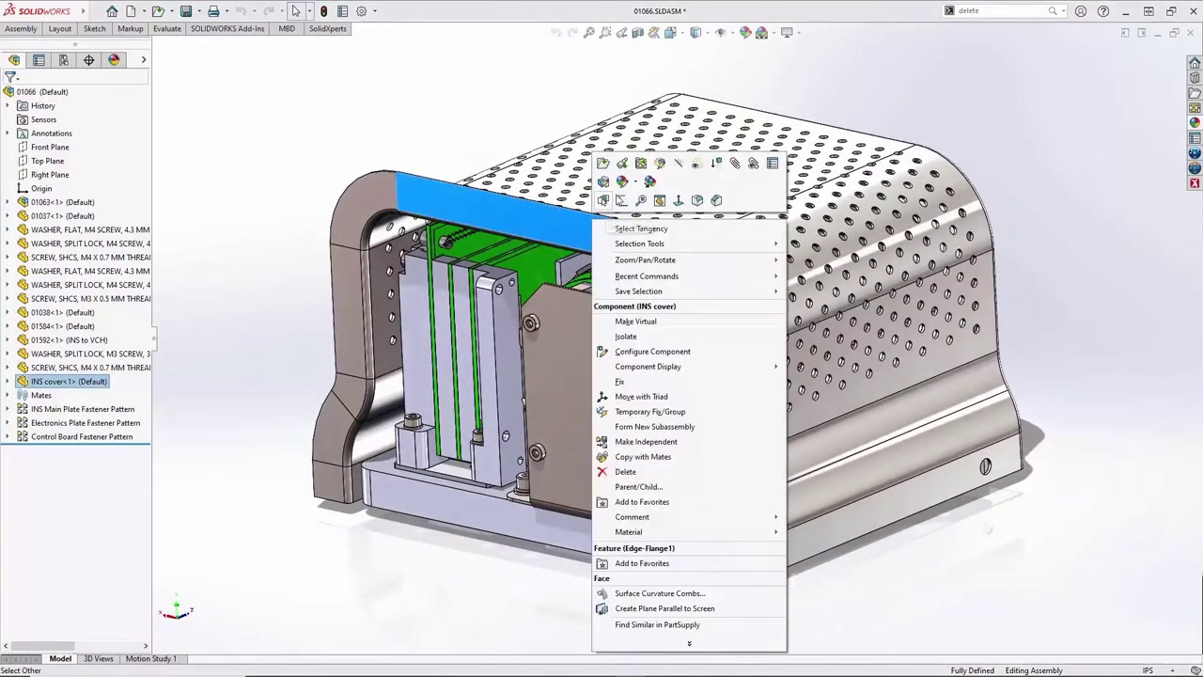
{"action": "left_click", "coordinate": [602, 162]}
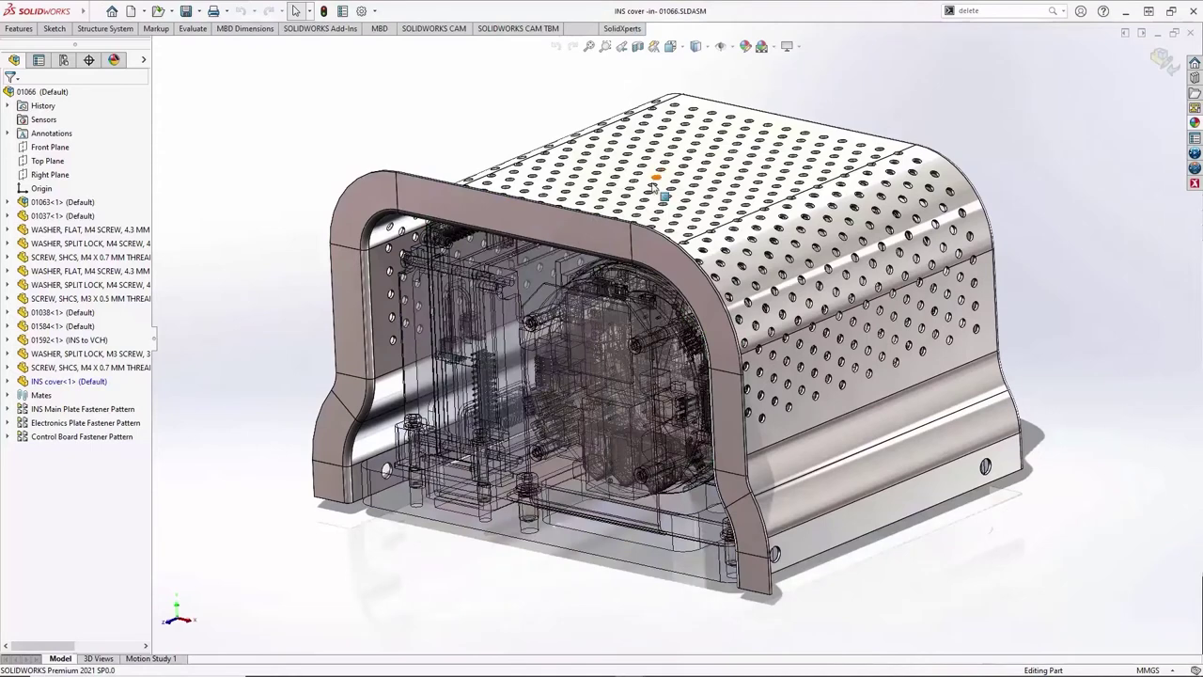
Reverse Edge-Flange1 to fold inward at 45 degrees, then exit Edit Part.
{"action": "right_click", "coordinate": [602, 229]}
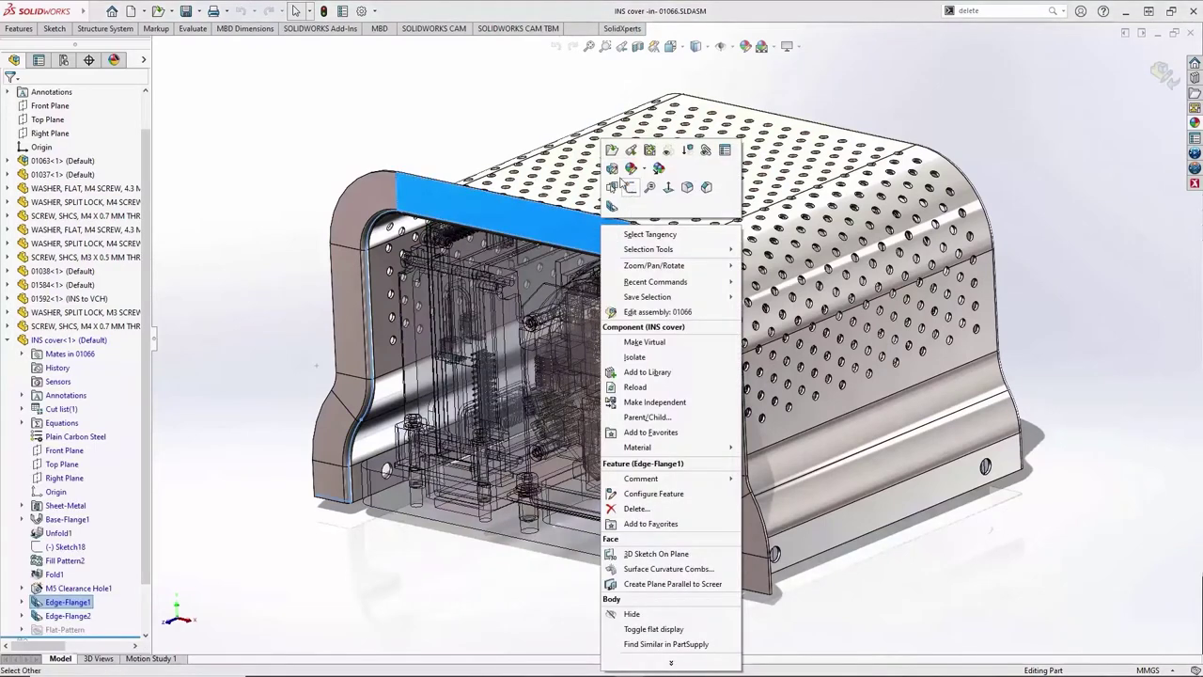
{"action": "left_click", "coordinate": [609, 184]}
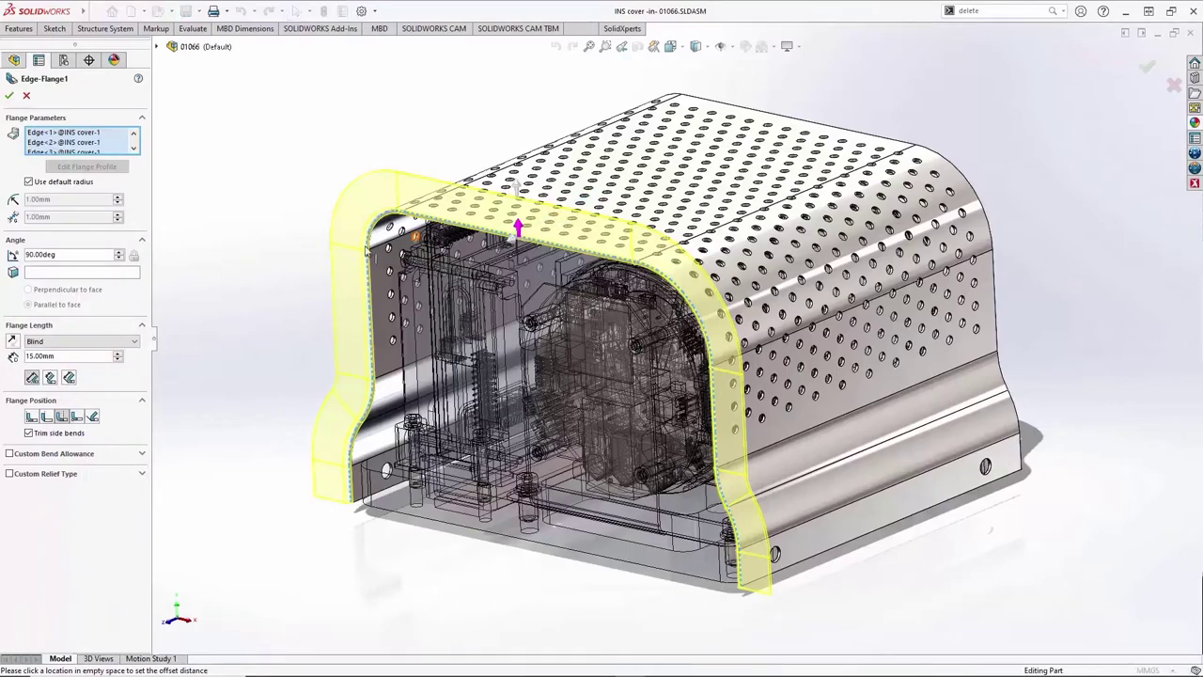
{"action": "left_click", "coordinate": [12, 342]}
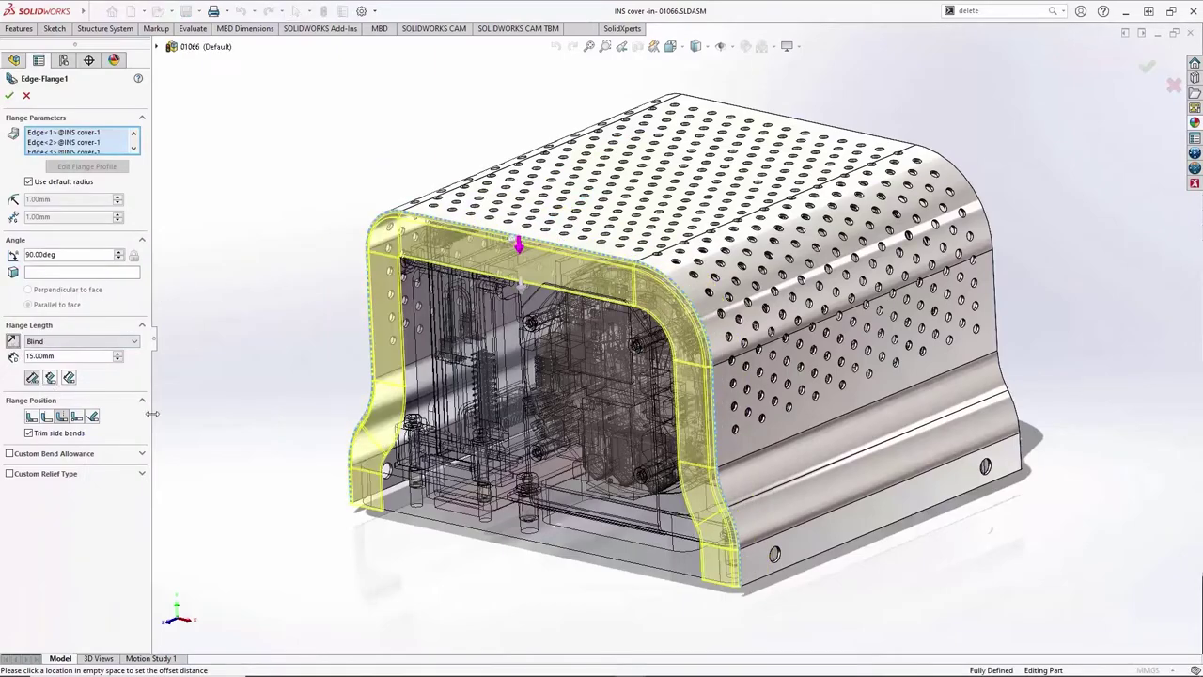
{"action": "middle_click_drag", "start_coordinate": [210, 454], "coordinate": [143, 377]}
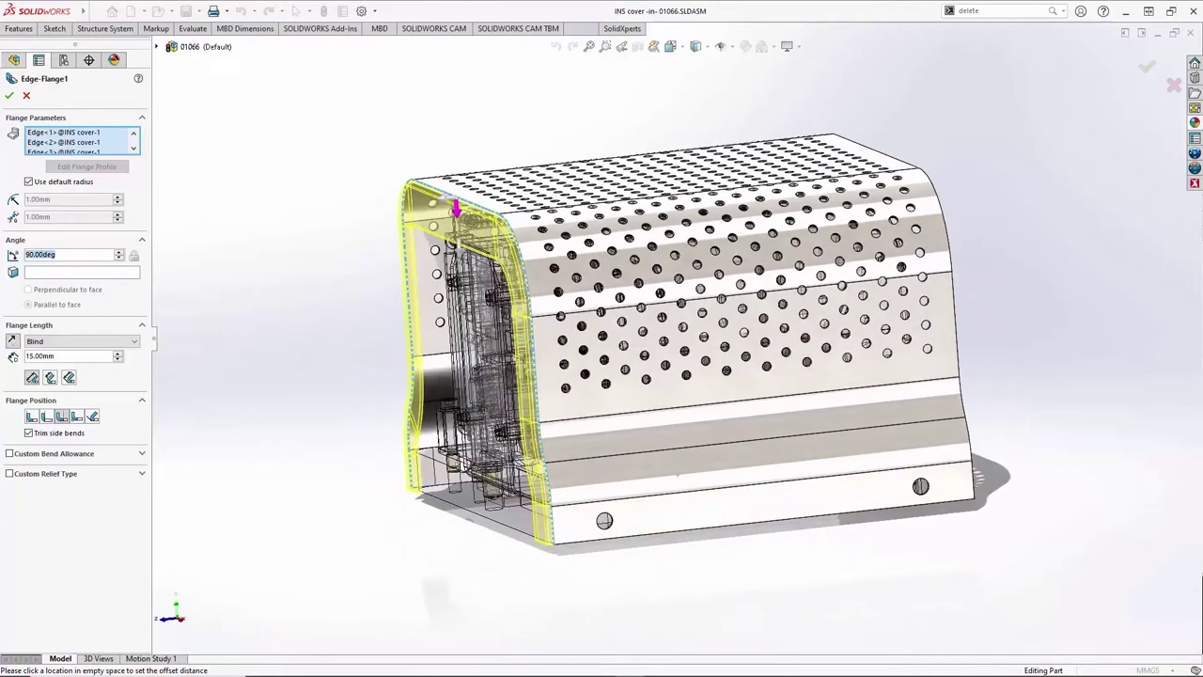
{"action": "type", "text": "45"}
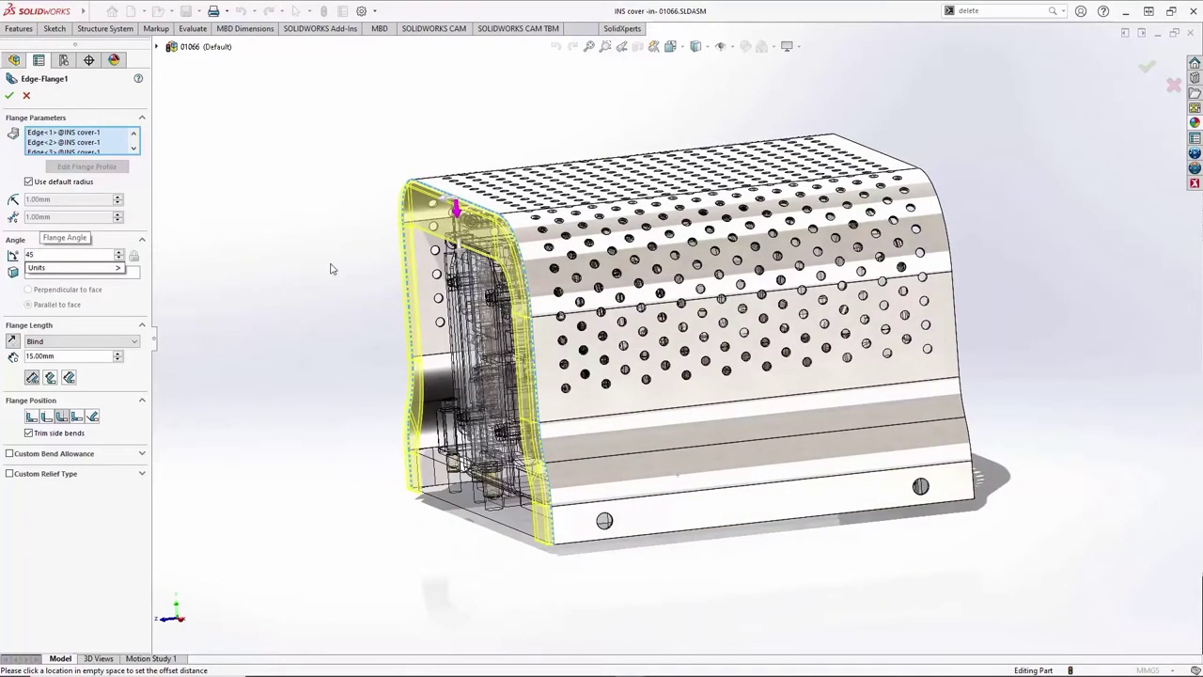
{"action": "key", "text": "Return"}
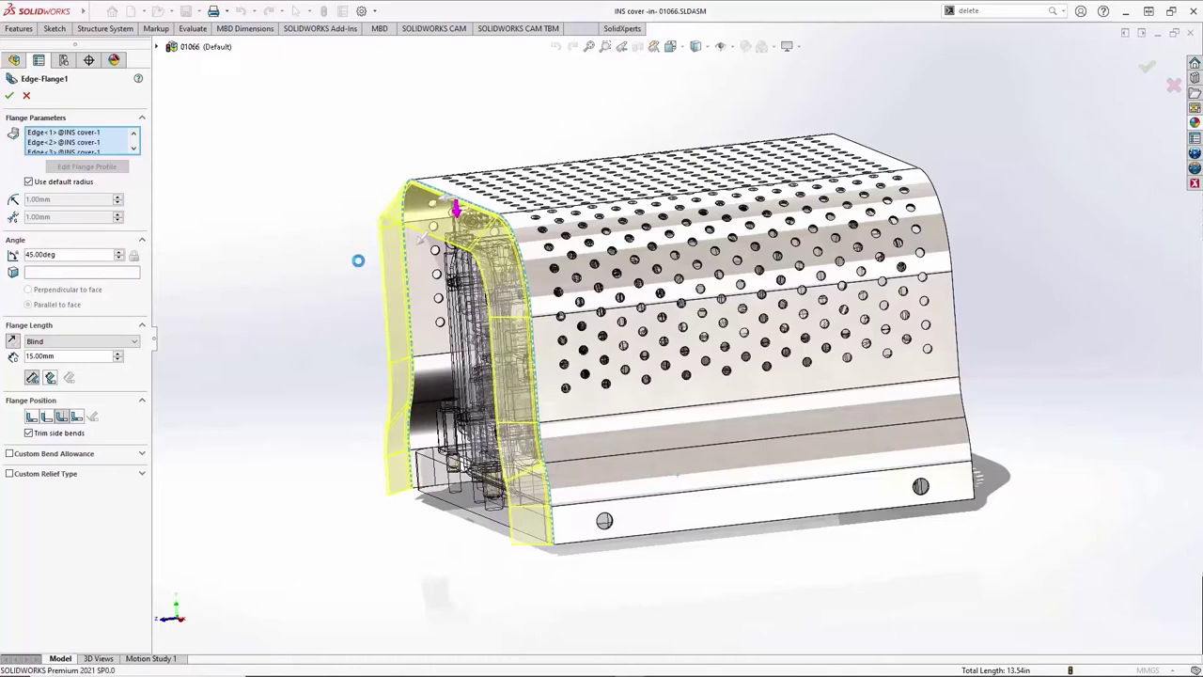
{"action": "right_click", "coordinate": [390, 294]}
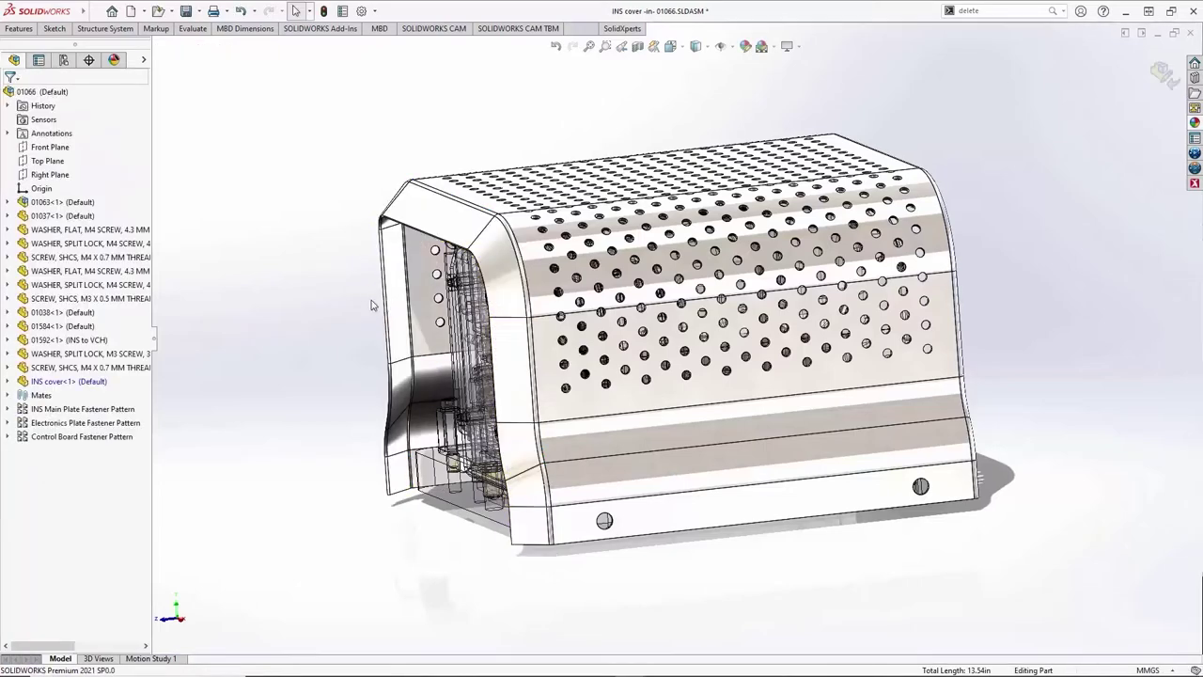
{"action": "middle_click_drag", "start_coordinate": [367, 304], "coordinate": [399, 306]}
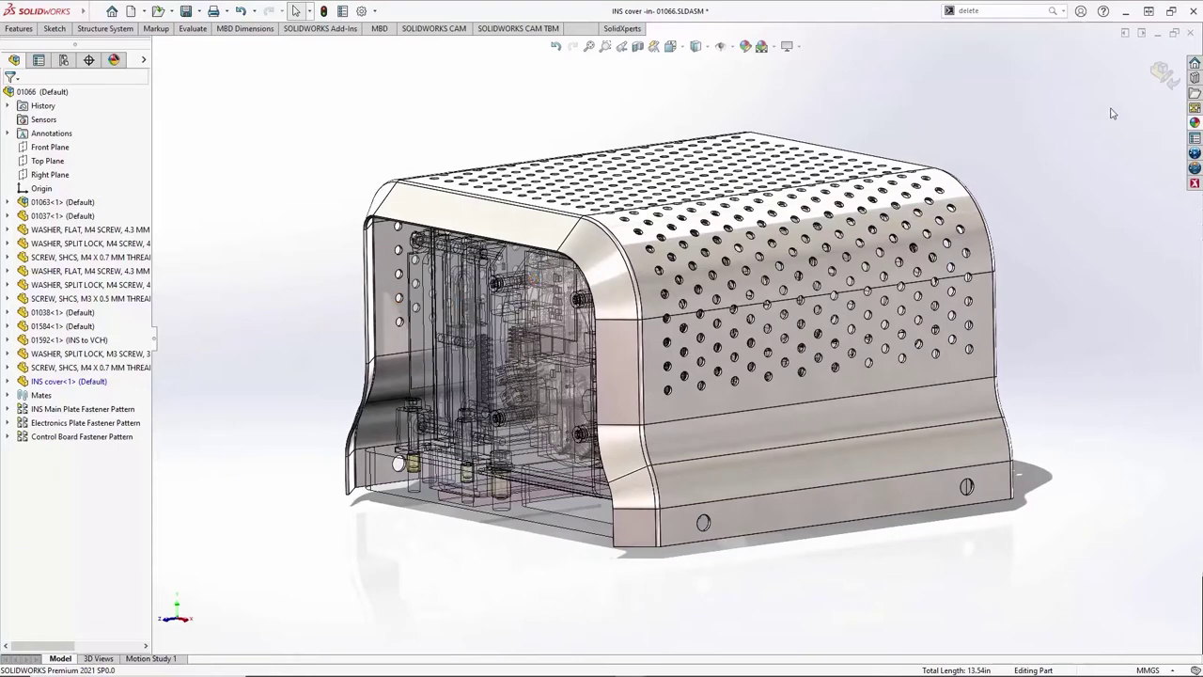
{"action": "left_click", "coordinate": [1163, 75]}
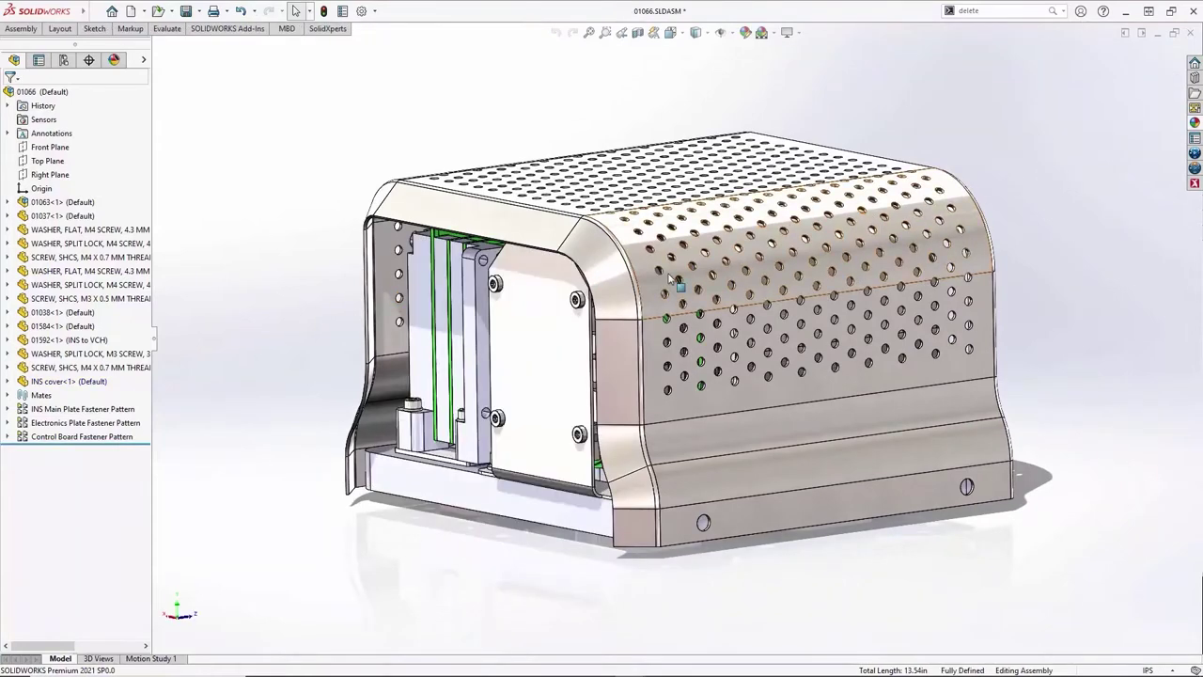
{"action": "key", "text": "ctrl+Tab"}
{"action": "key", "text": "ctrl+Tab"}
{"action": "key", "text": "ctrl+Tab"}
{"action": "key", "text": "ctrl+Tab"}
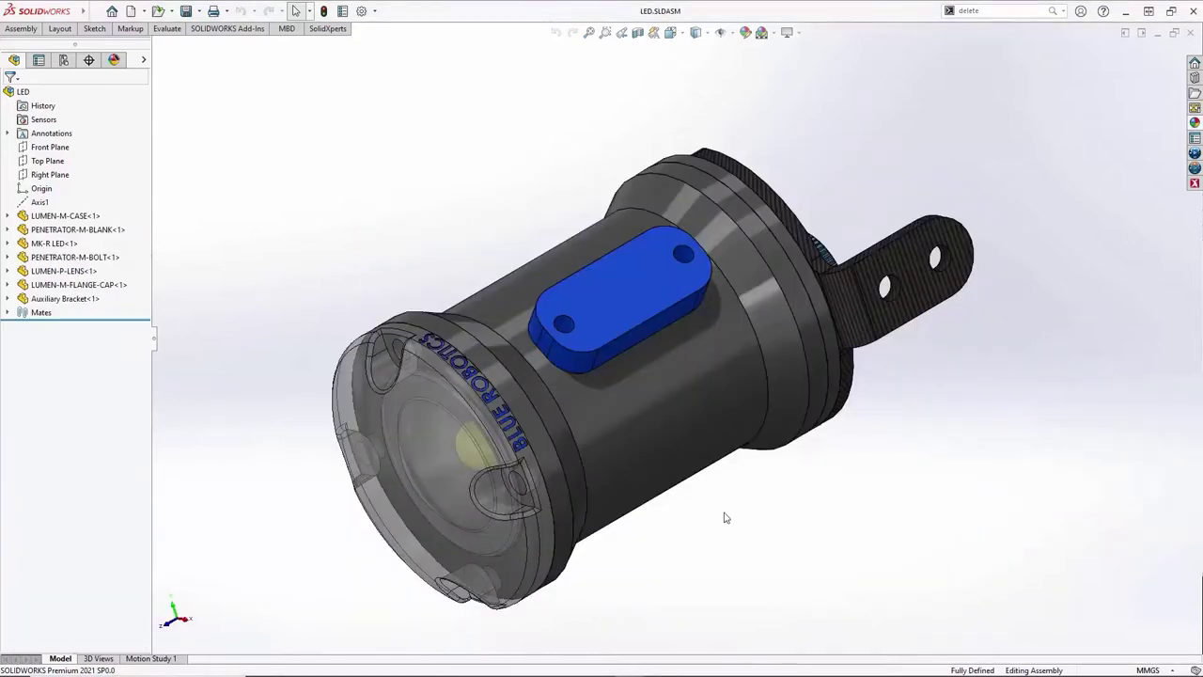
Save the LED assembly as 3D Manufacturing Format (3MF) via Save As.
{"action": "middle_click_drag", "start_coordinate": [716, 524], "coordinate": [574, 341]}
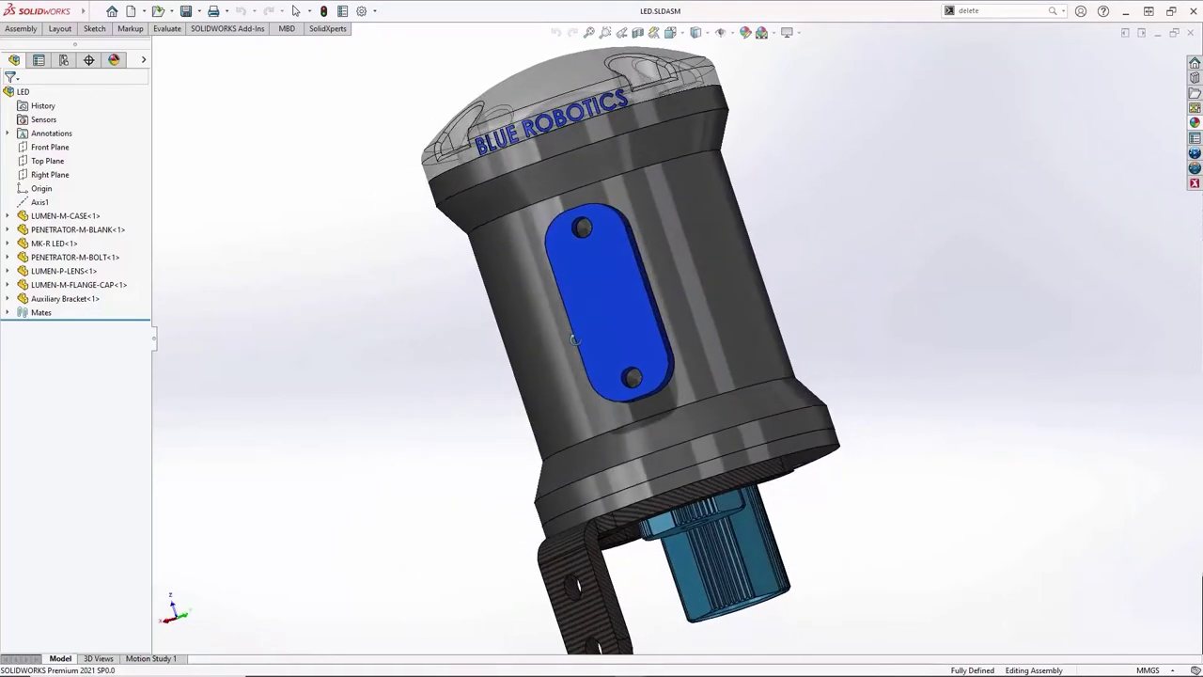
{"action": "left_click", "coordinate": [200, 10]}
{"action": "left_click", "coordinate": [213, 42]}
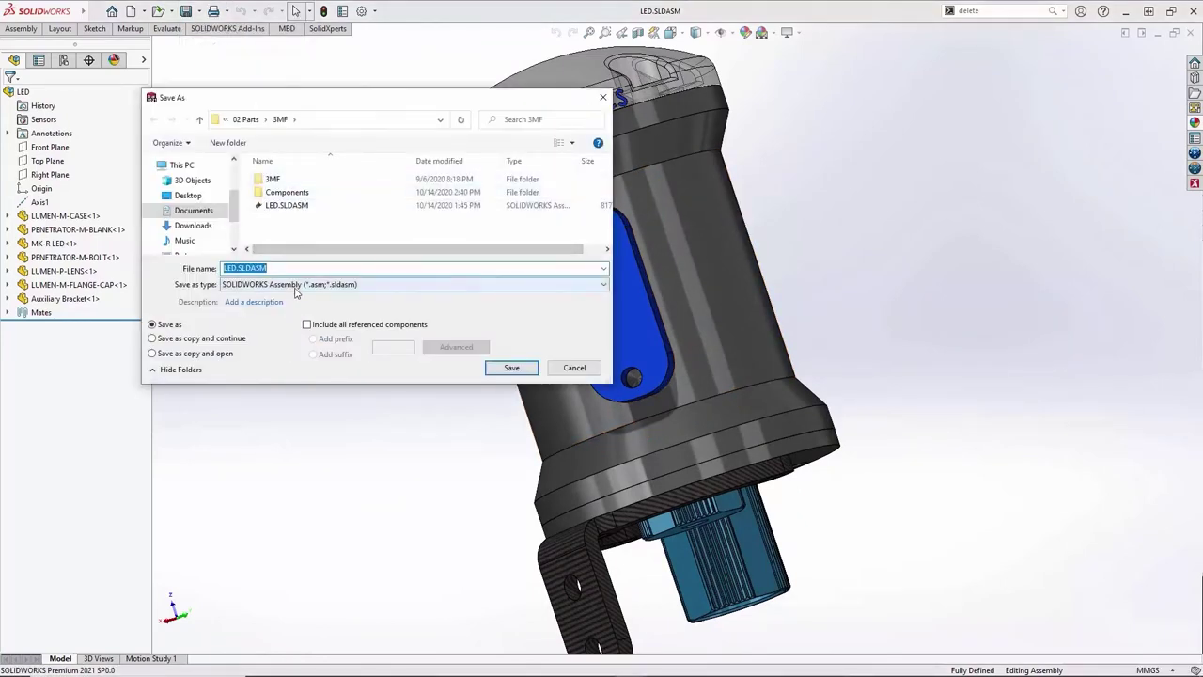
{"action": "left_click", "coordinate": [296, 284]}
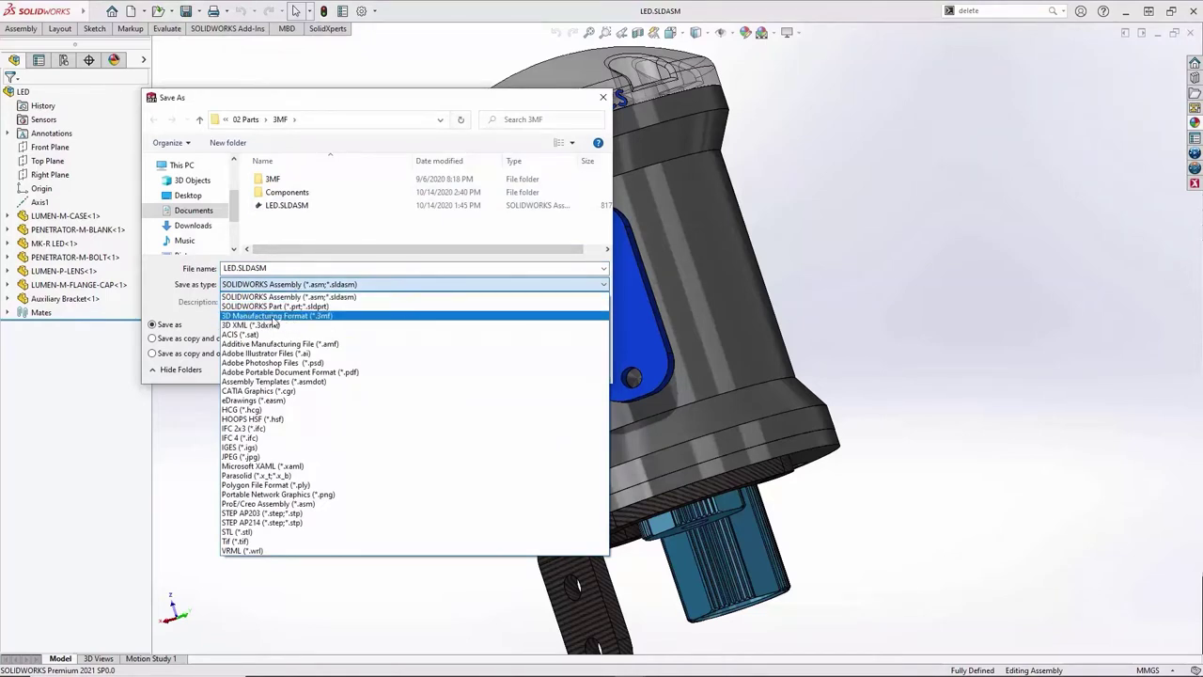
{"action": "left_click", "coordinate": [273, 318]}
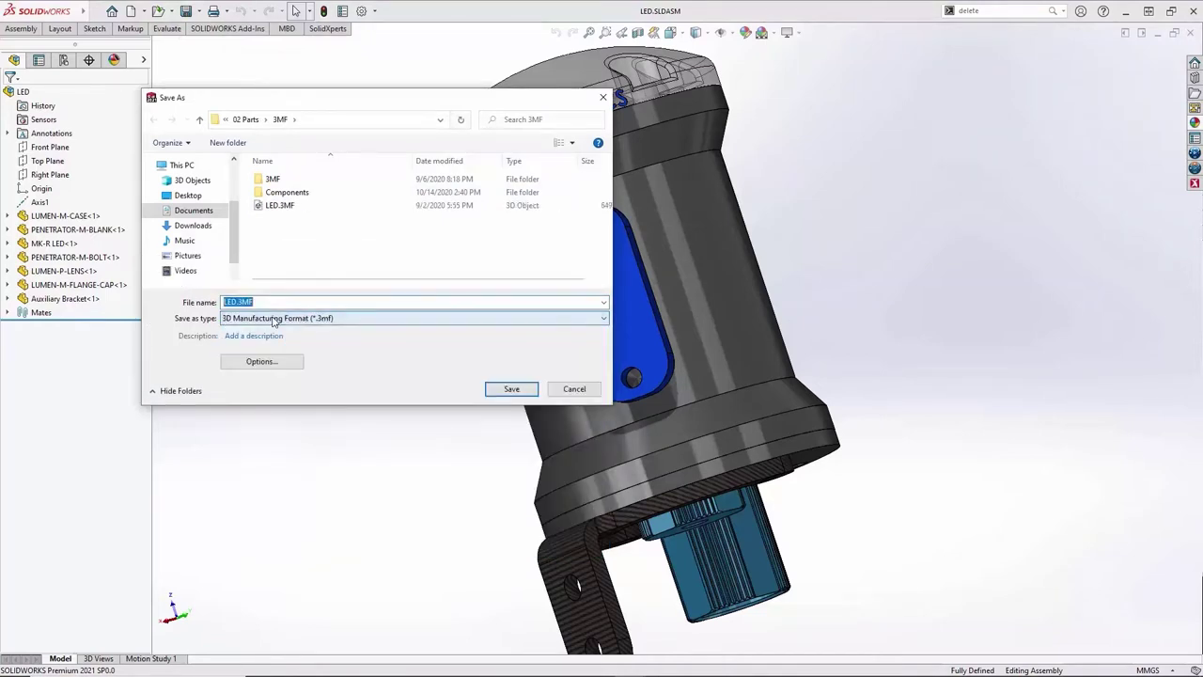
Open the existing LED.3MF in 3D Viewer, rotate it, then close the preview.
{"action": "left_click", "coordinate": [283, 205]}
{"action": "right_click", "coordinate": [284, 207]}
{"action": "left_click", "coordinate": [265, 234]}
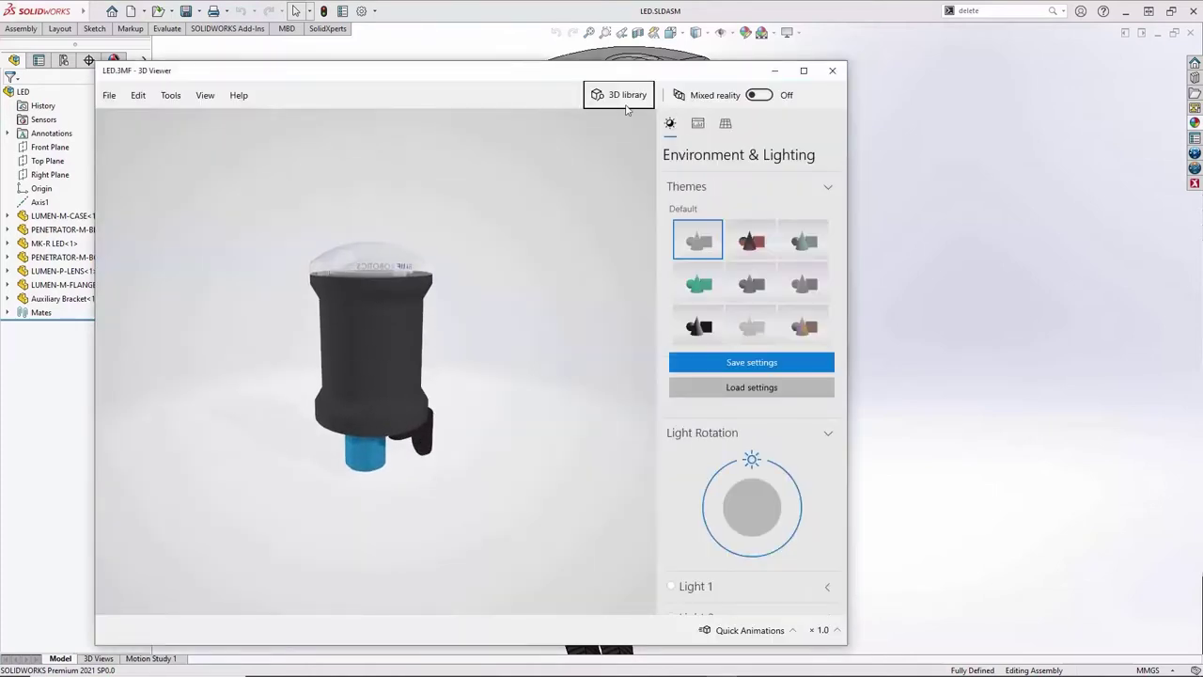
{"action": "left_click_drag", "start_coordinate": [507, 334], "coordinate": [368, 336]}
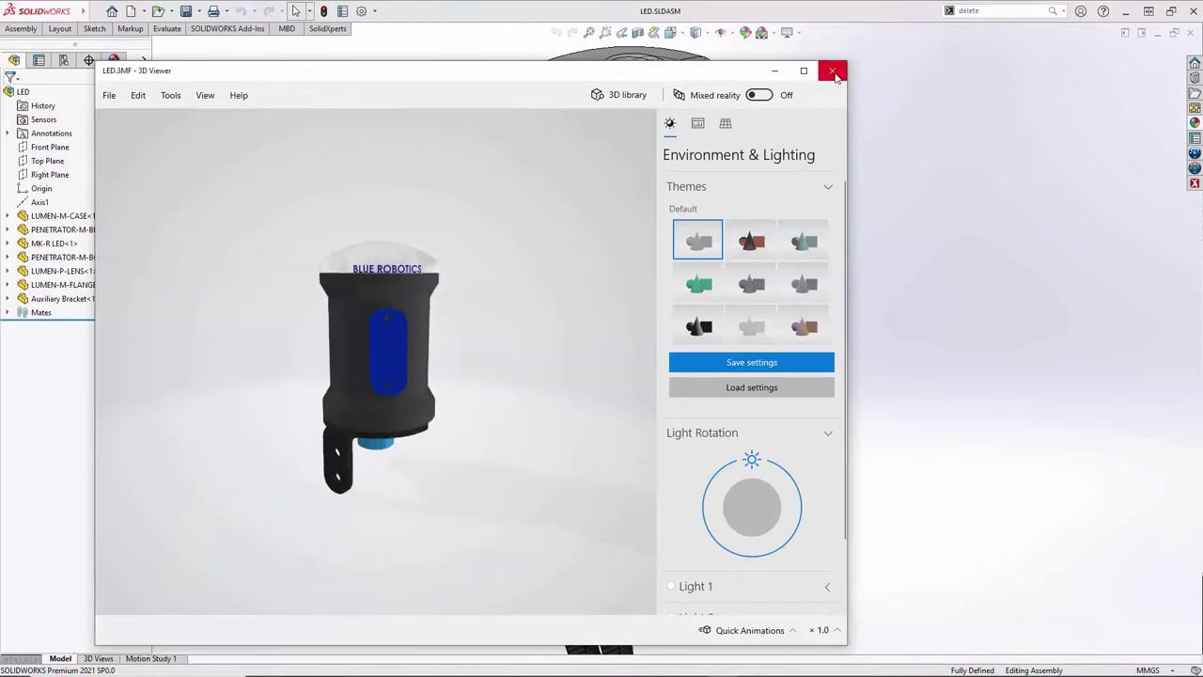
{"action": "left_click", "coordinate": [833, 72]}
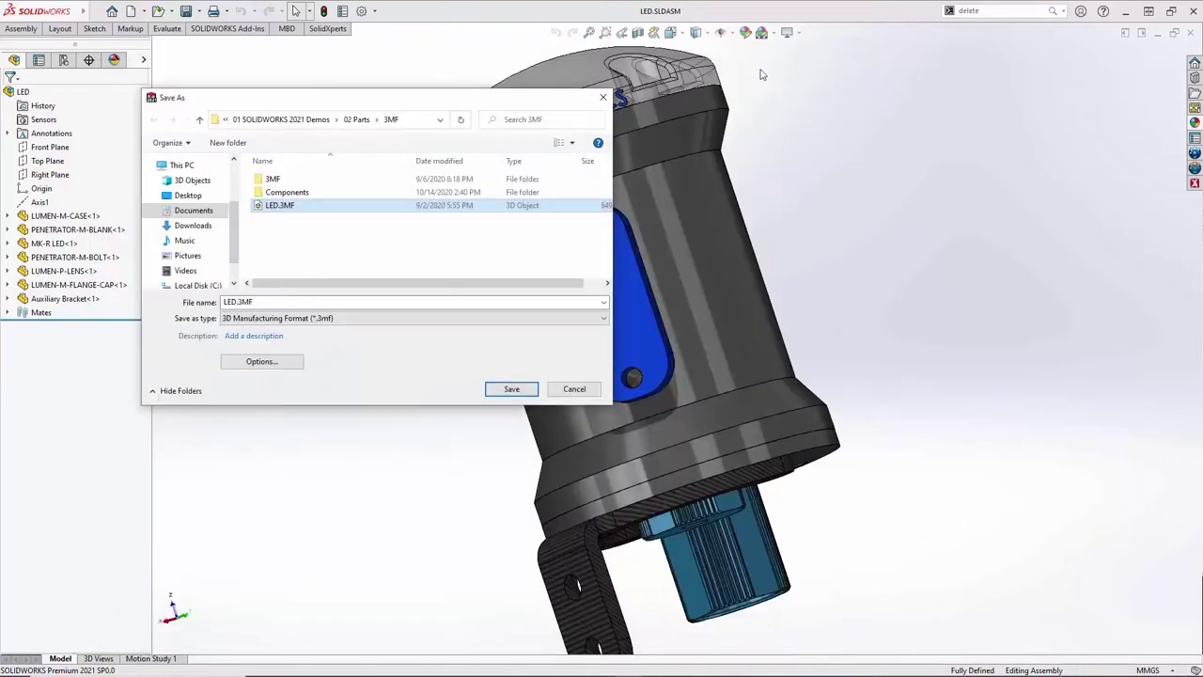
Review the STL/3MF/AMF export options and accept them.
{"action": "left_click", "coordinate": [260, 363]}
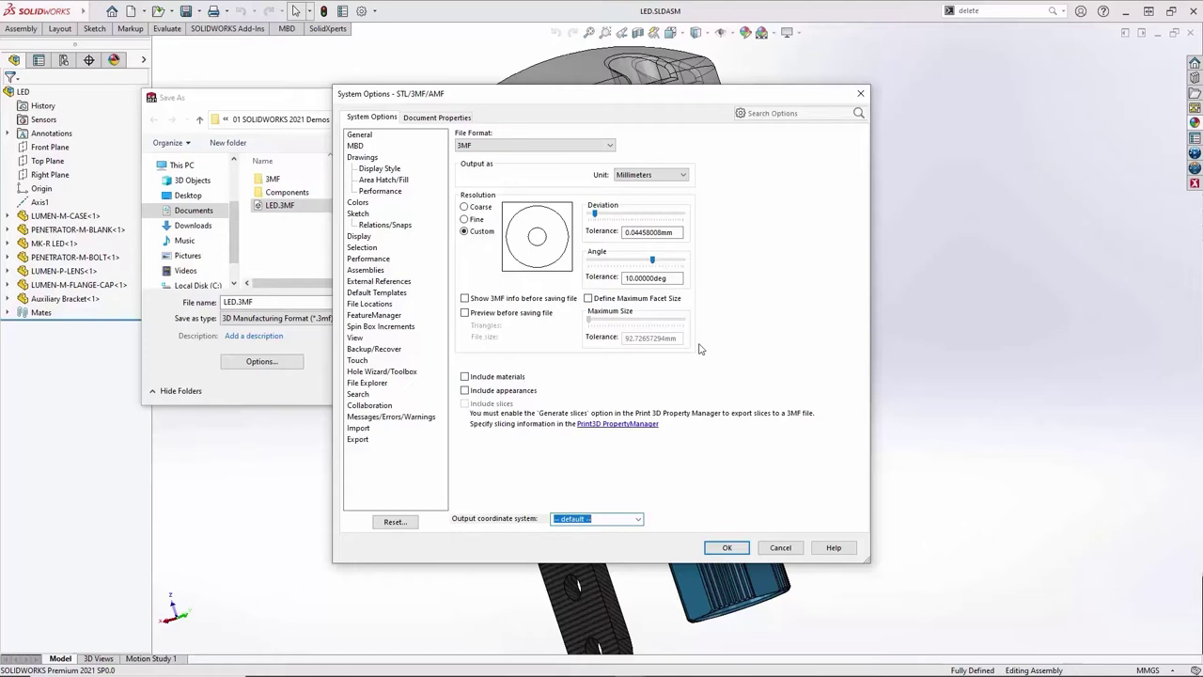
{"action": "left_click", "coordinate": [729, 549]}
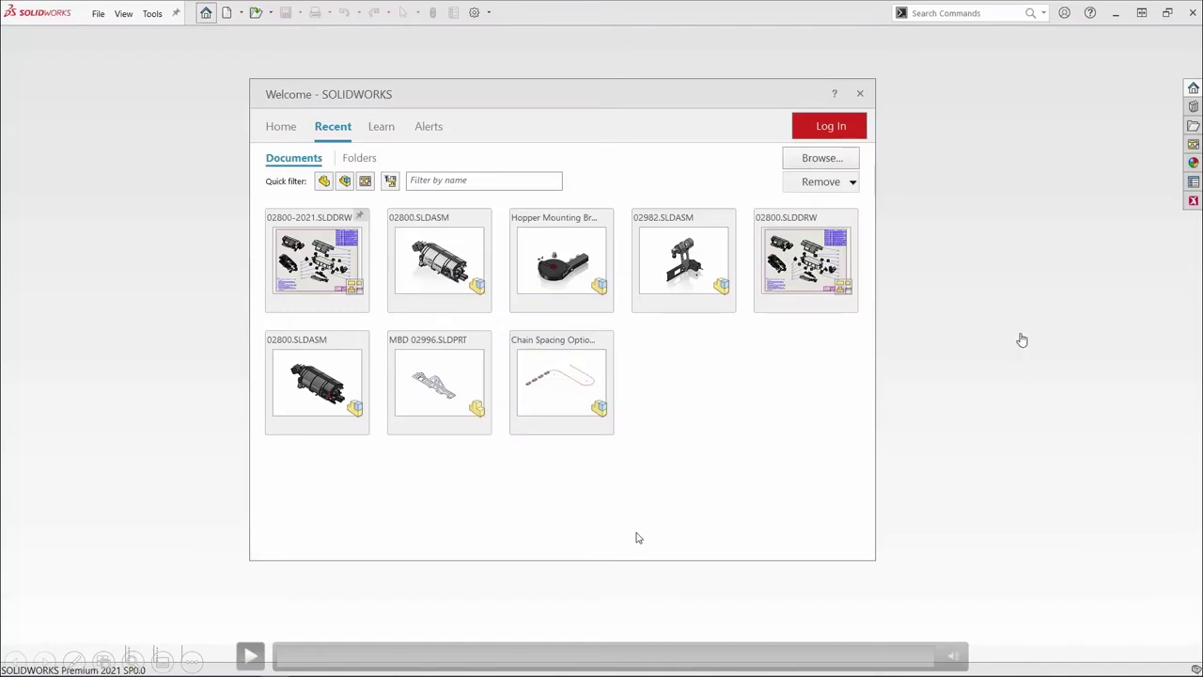
Play the recorded demo that opens 02800.SLDASM.
{"action": "left_click", "coordinate": [250, 655]}
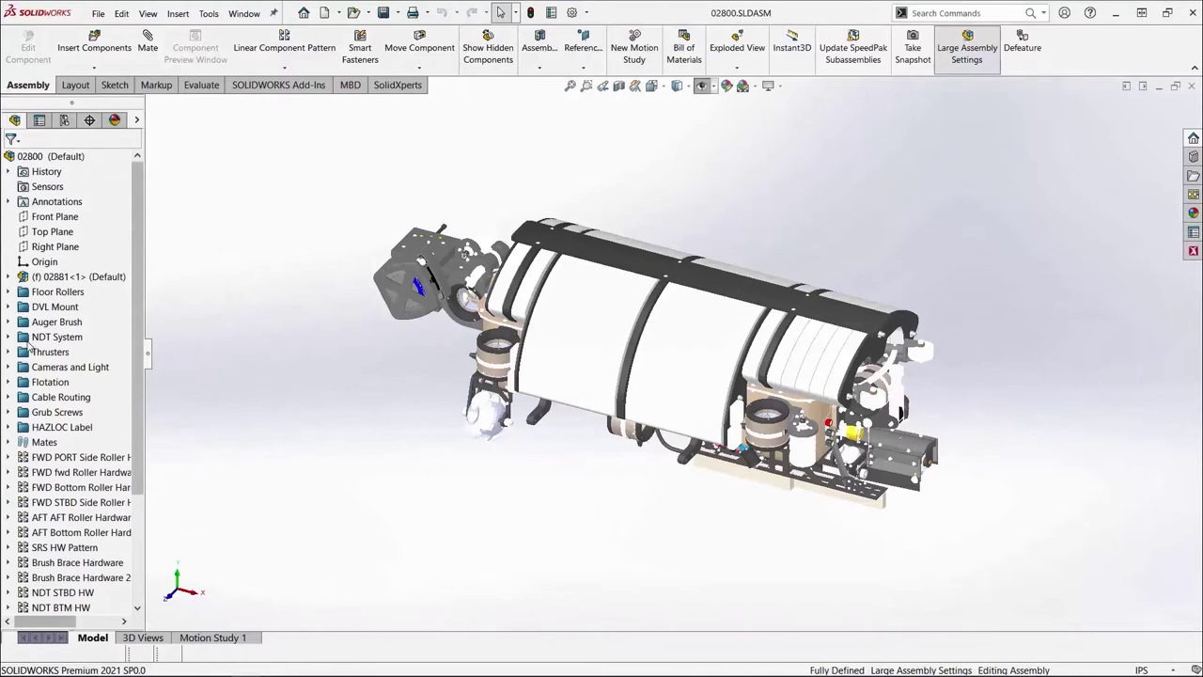
Open the 02856 subassembly from the Auger Brush group in its own window.
{"action": "left_click", "coordinate": [9, 322]}
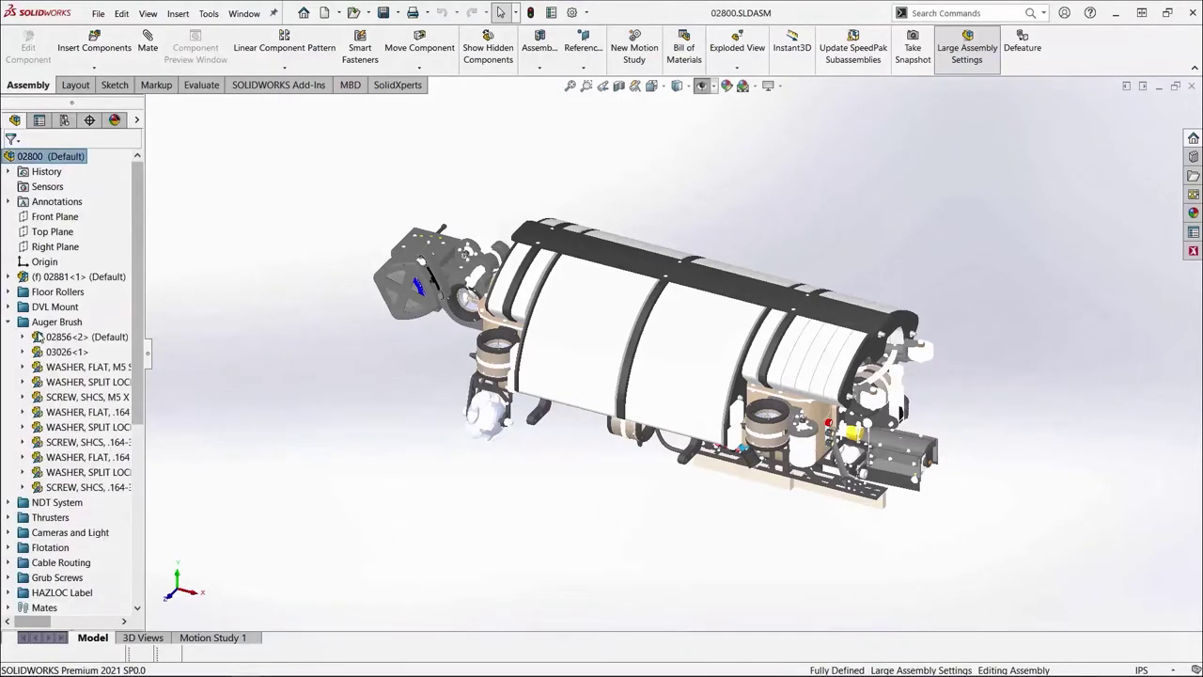
{"action": "left_click", "coordinate": [79, 341]}
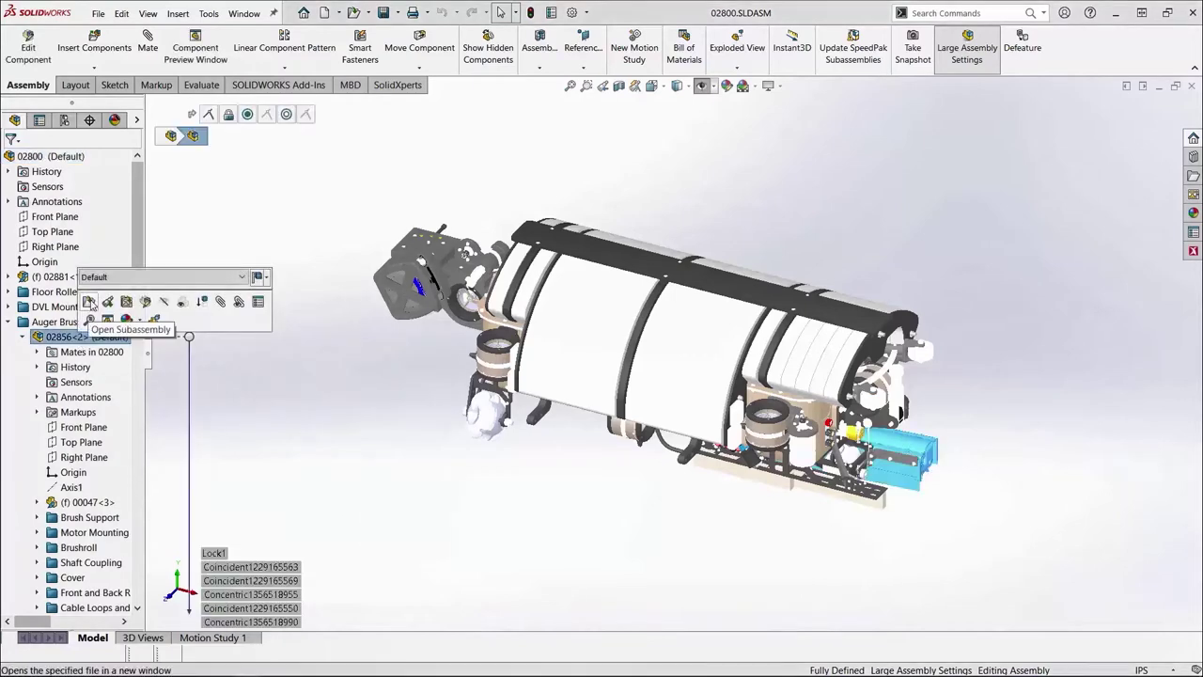
{"action": "left_click", "coordinate": [89, 302]}
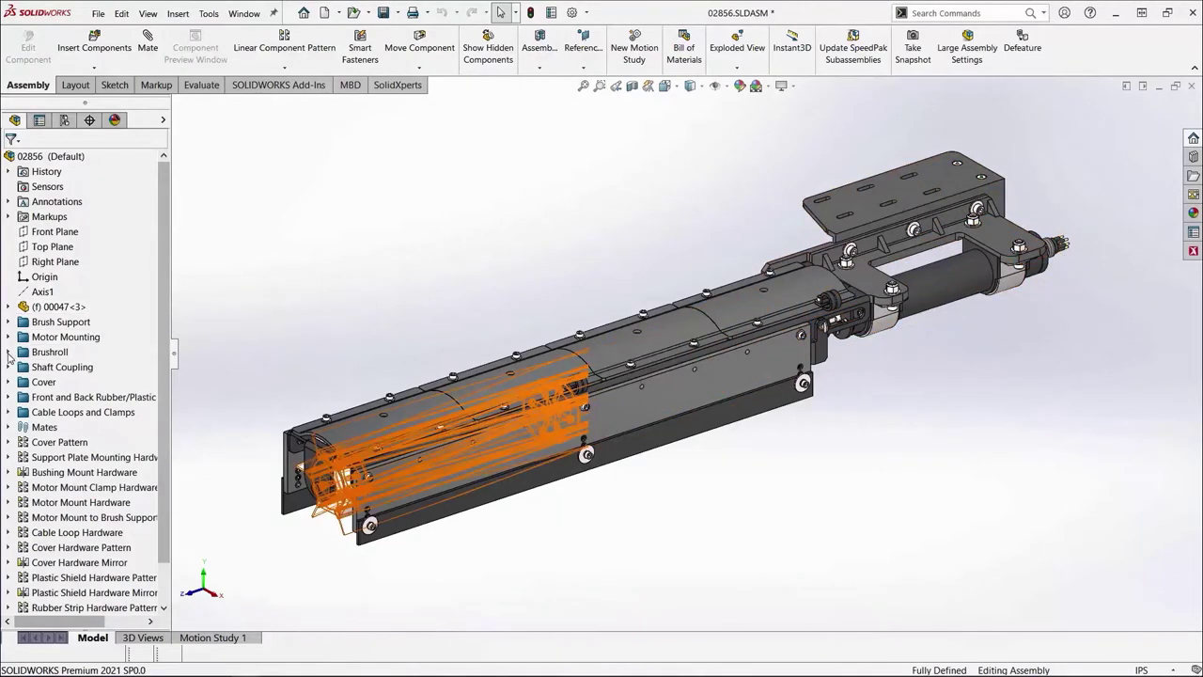
Activate the No Hardware configuration of 02856, then switch back to Default.
{"action": "left_click", "coordinate": [9, 352]}
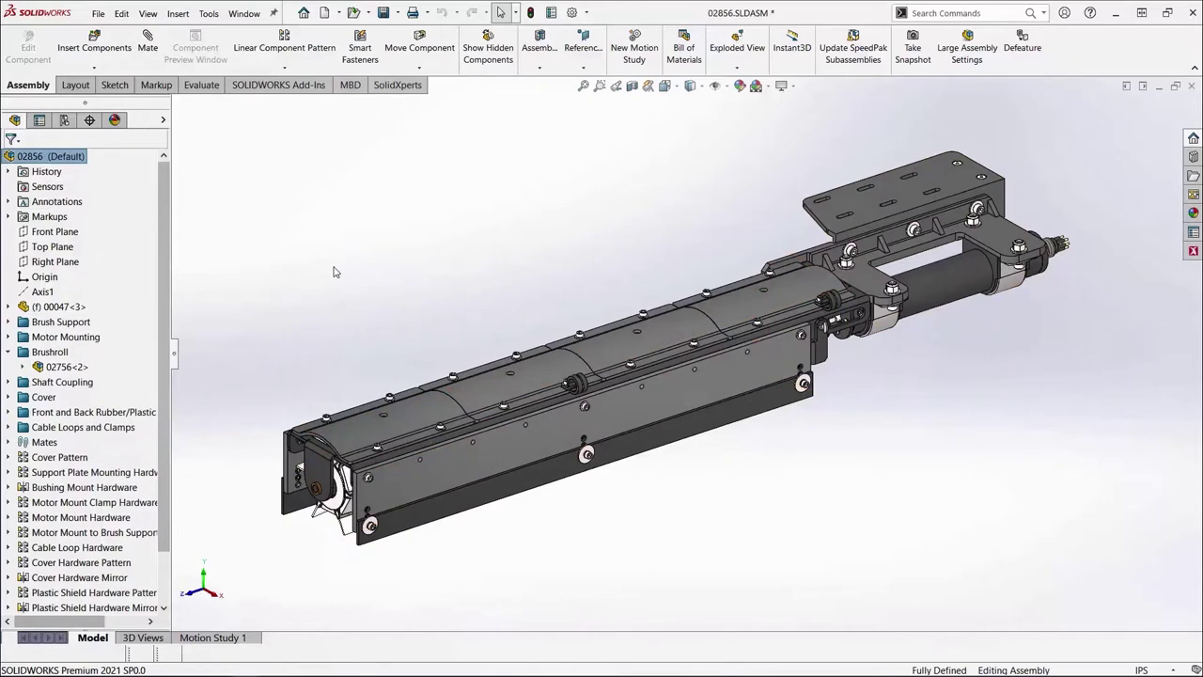
{"action": "left_click", "coordinate": [66, 120]}
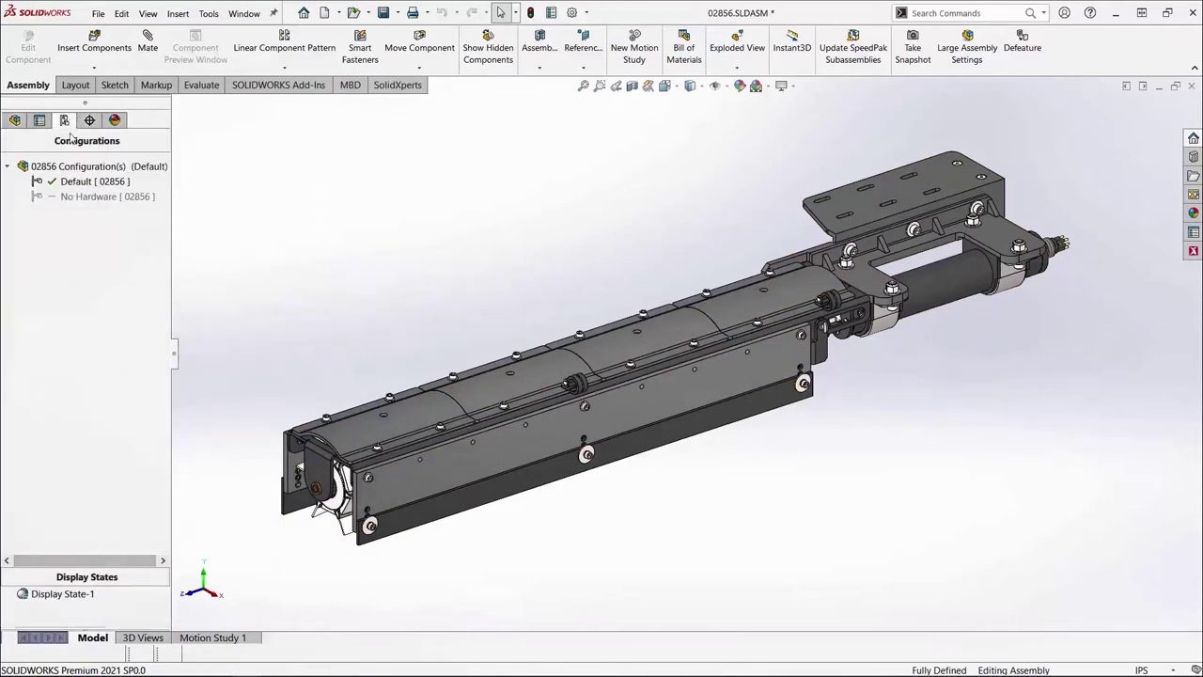
{"action": "left_click", "coordinate": [90, 196]}
{"action": "double_click", "coordinate": [90, 197]}
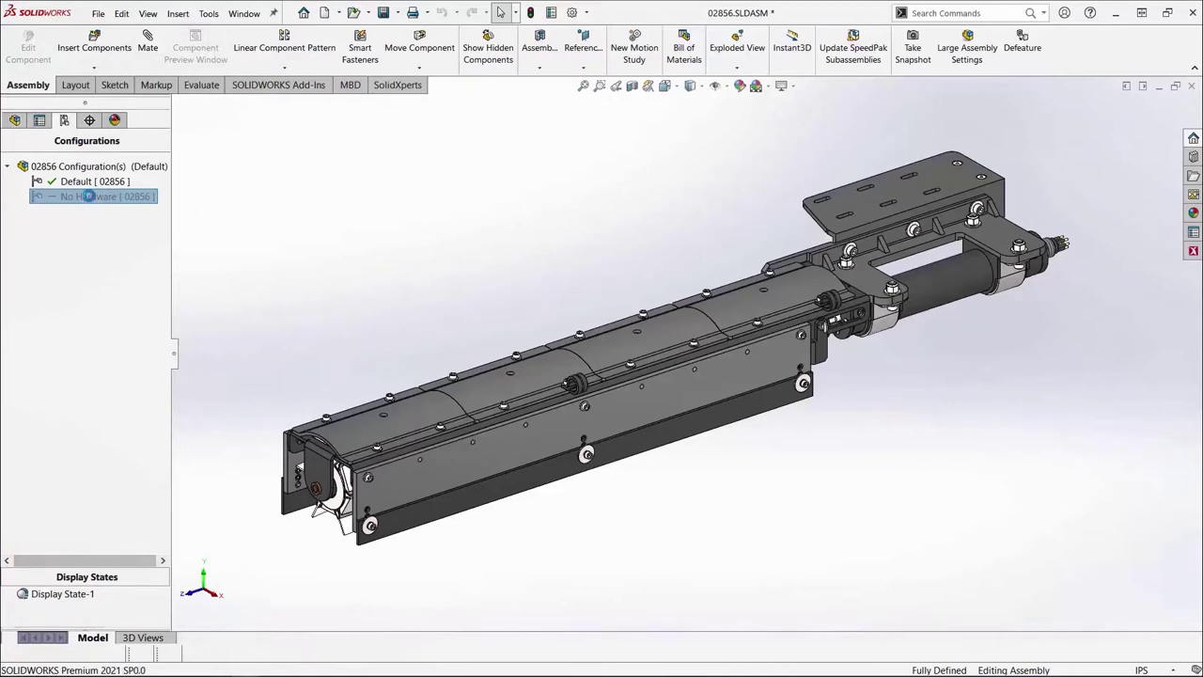
{"action": "double_click", "coordinate": [84, 182]}
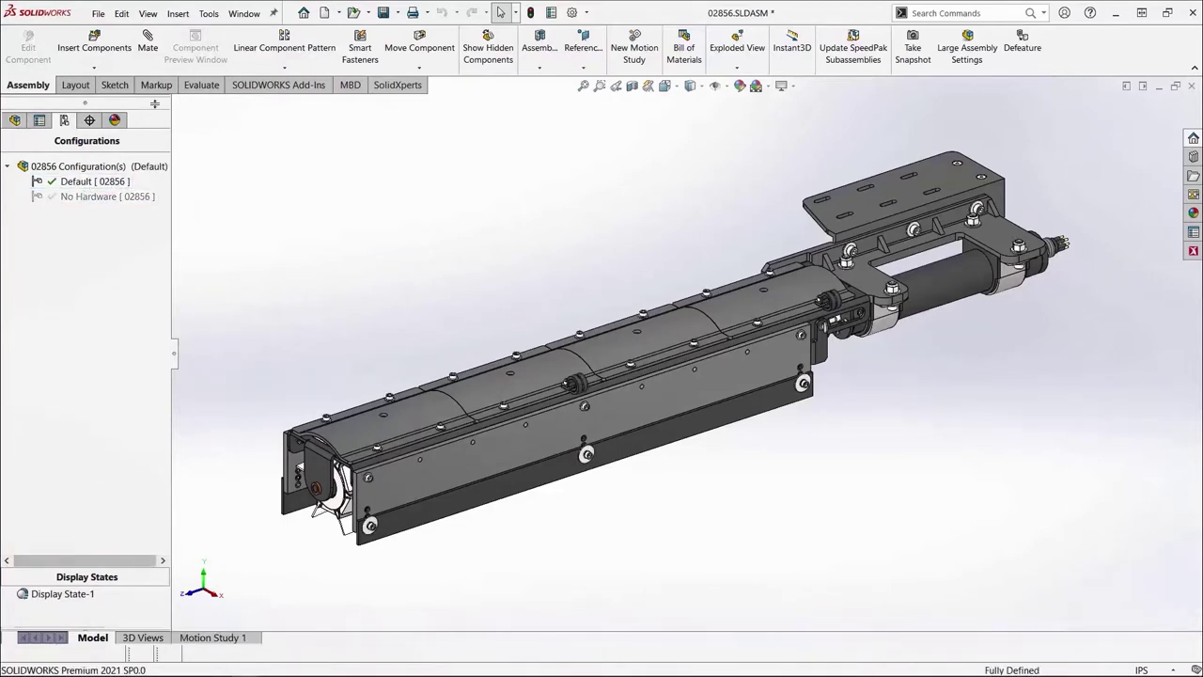
{"action": "left_click", "coordinate": [202, 86]}
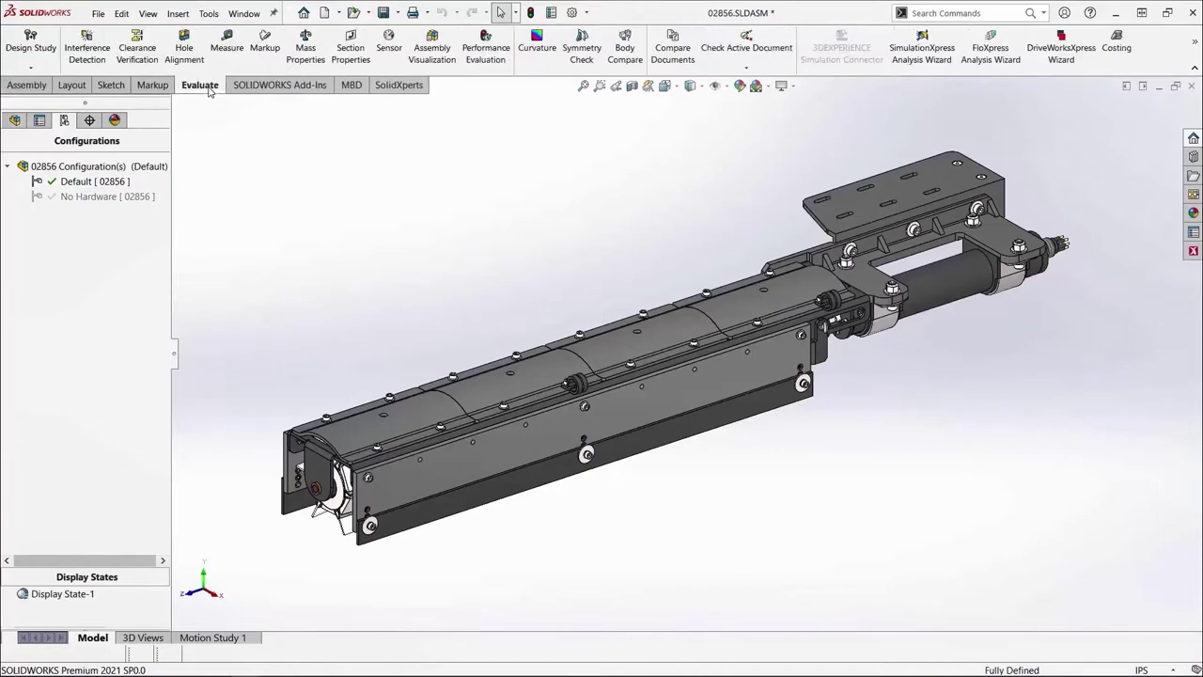
Run Performance Evaluation on 02856, inspect the circular reference files under Rebuild Performance, then close the report.
{"action": "left_click", "coordinate": [15, 122]}
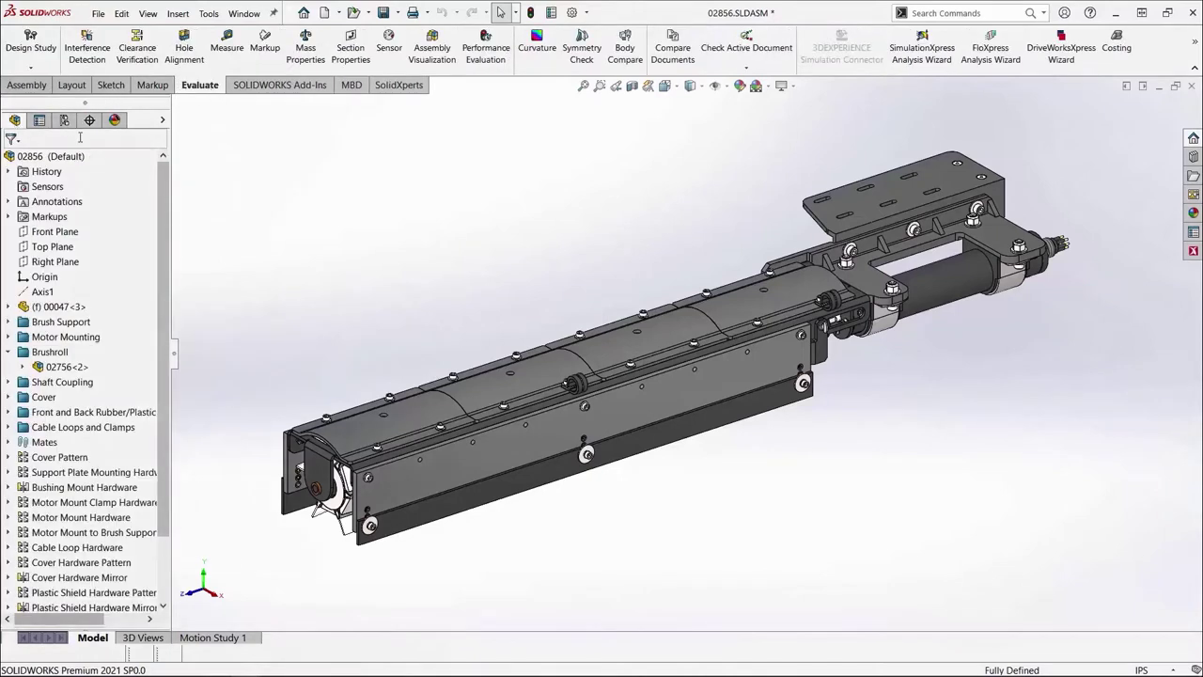
{"action": "left_click", "coordinate": [491, 55]}
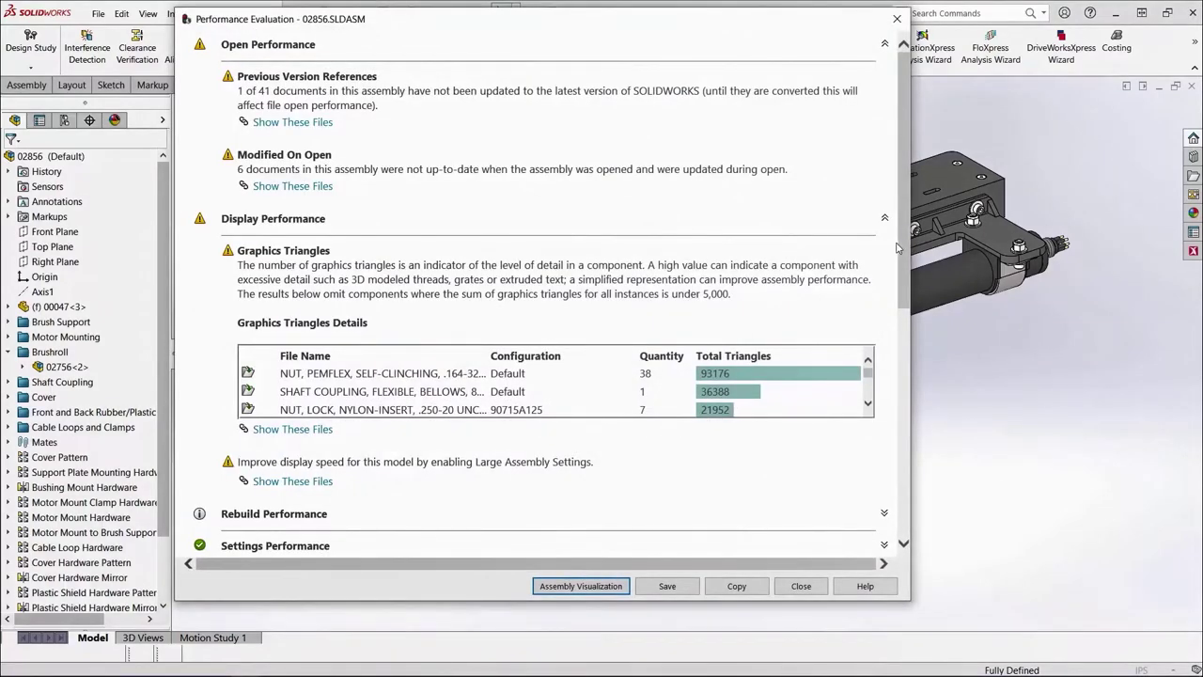
{"action": "scroll", "coordinate": [883, 282], "scroll_direction": "down", "scroll_amount": 3}
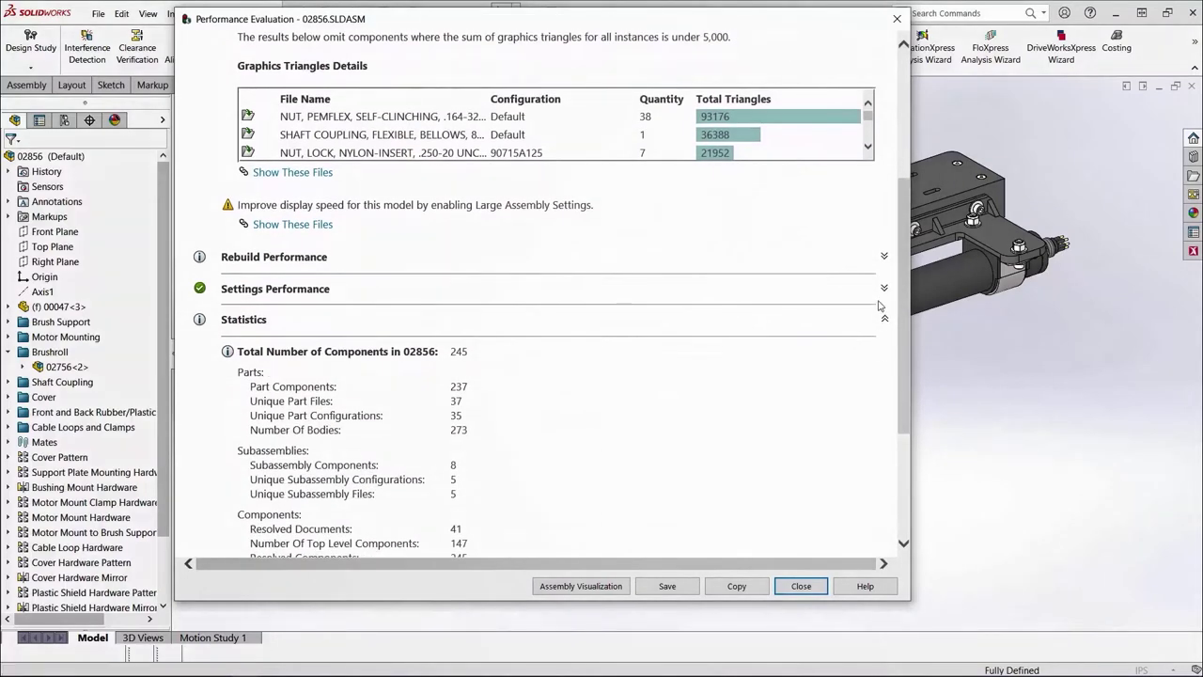
{"action": "left_click", "coordinate": [885, 258]}
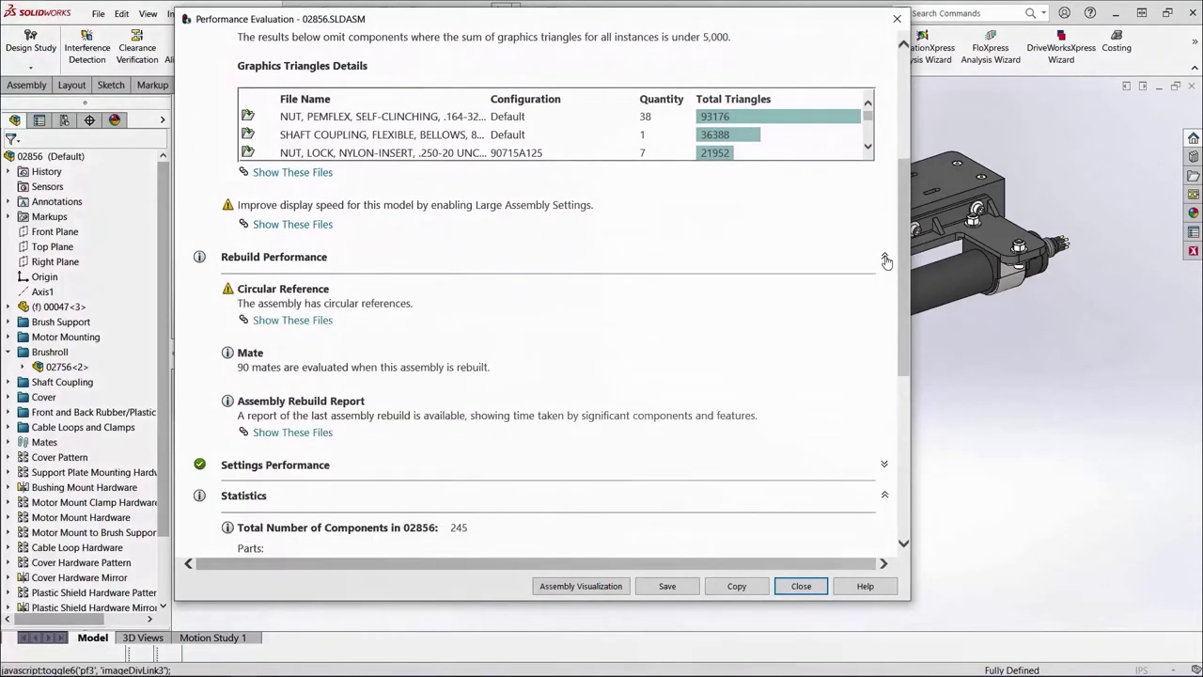
{"action": "left_click", "coordinate": [277, 320]}
{"action": "left_click", "coordinate": [230, 185]}
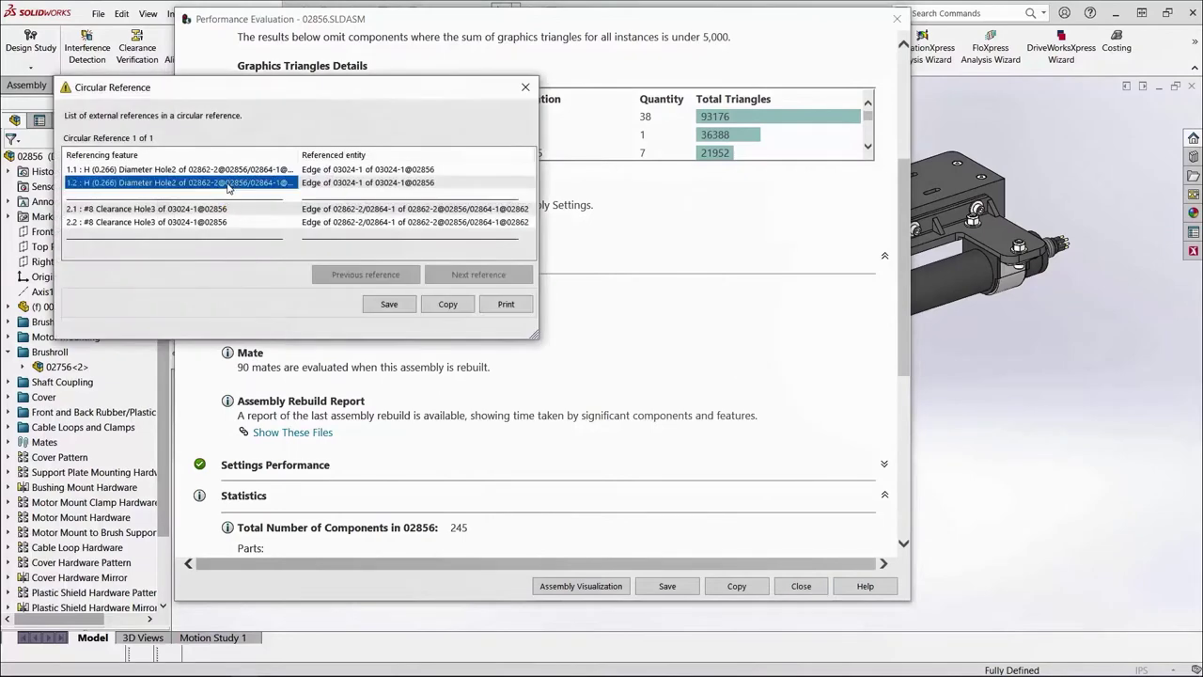
{"action": "left_click", "coordinate": [523, 88]}
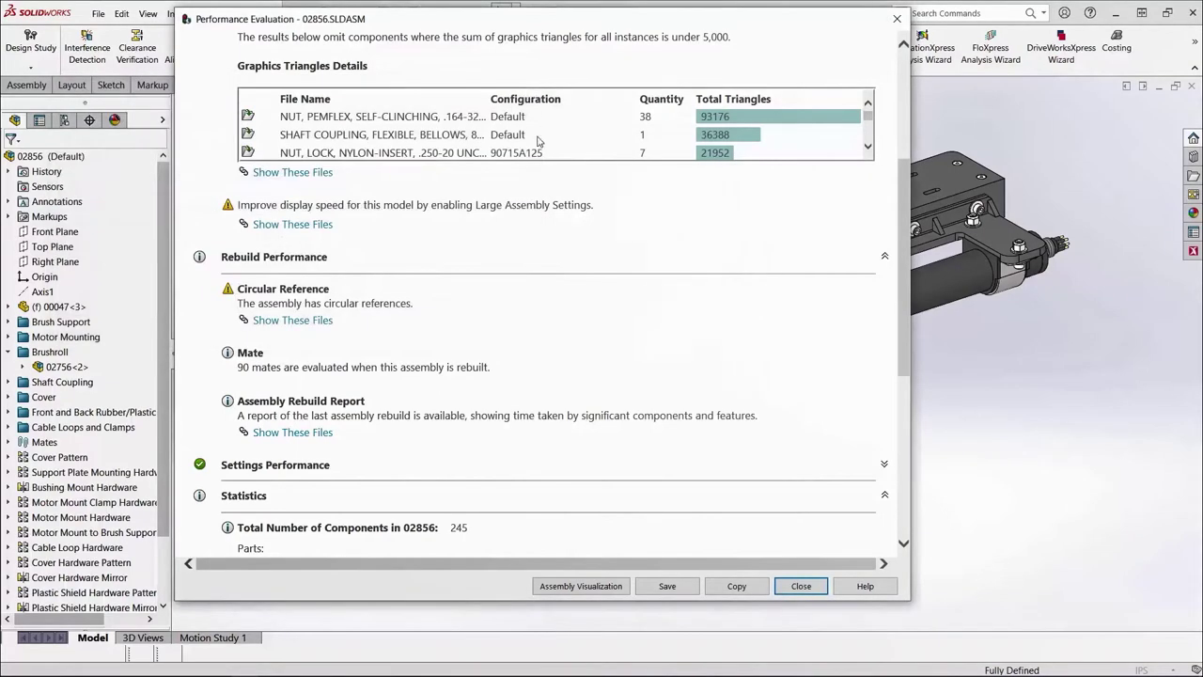
{"action": "left_click", "coordinate": [801, 586]}
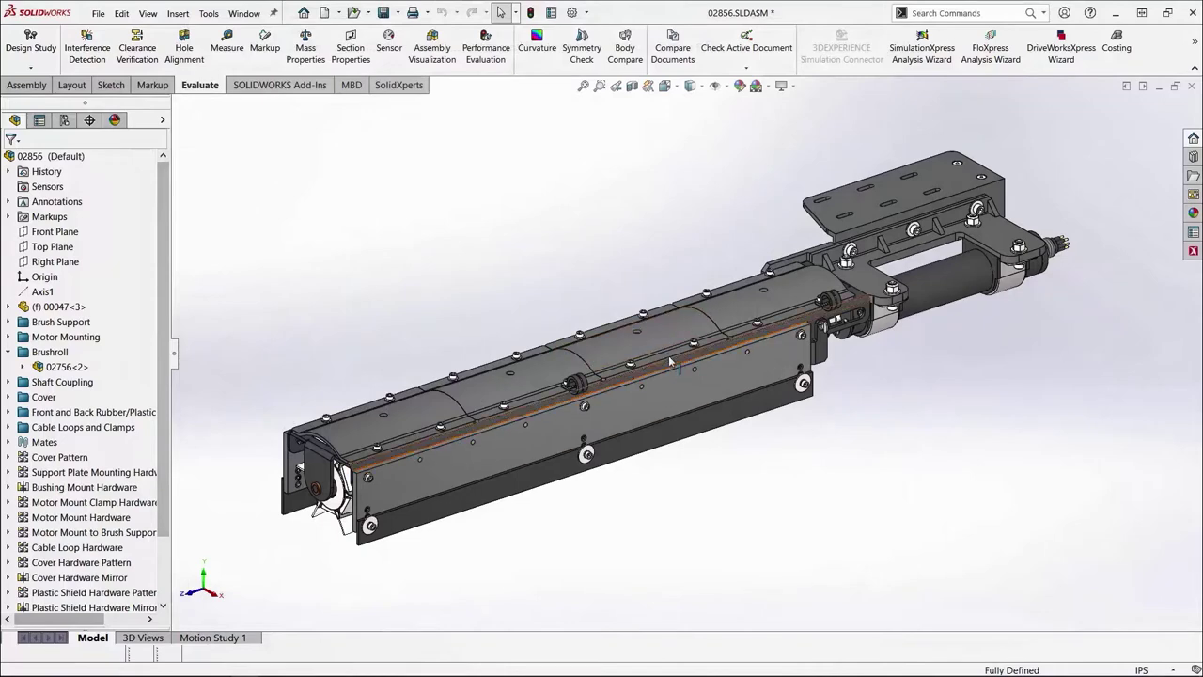
Switch to the saved Circular Reference view and isolate the 02864 plate part.
{"action": "key", "text": "space"}
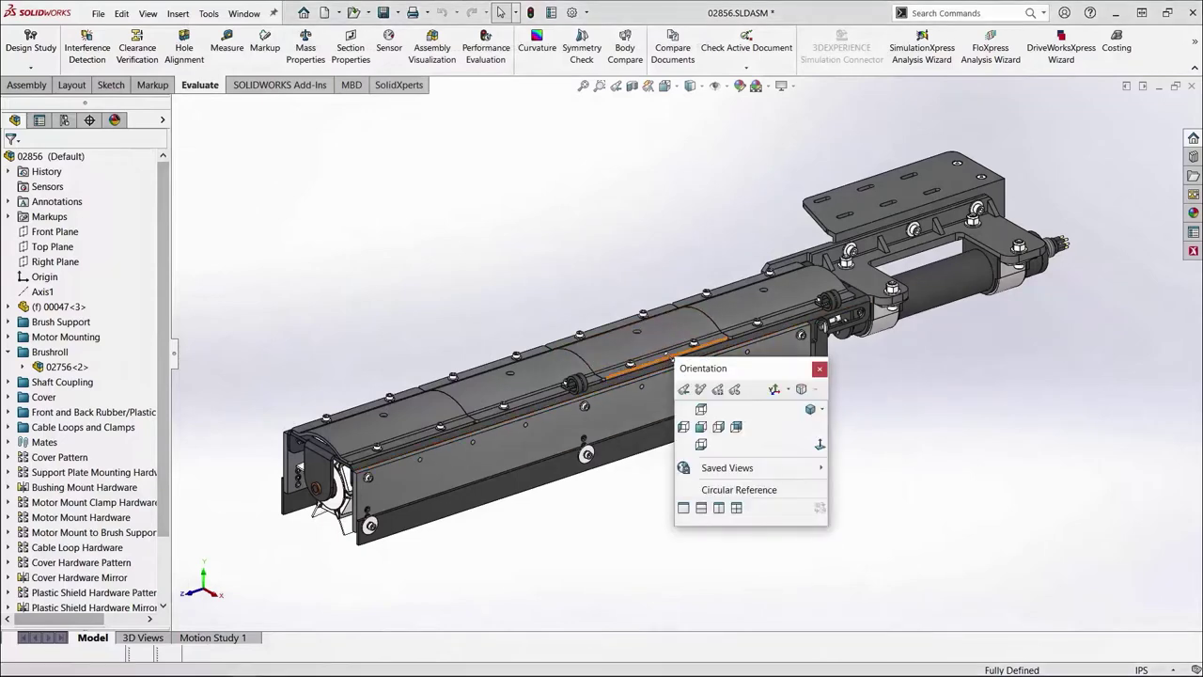
{"action": "left_click", "coordinate": [739, 489]}
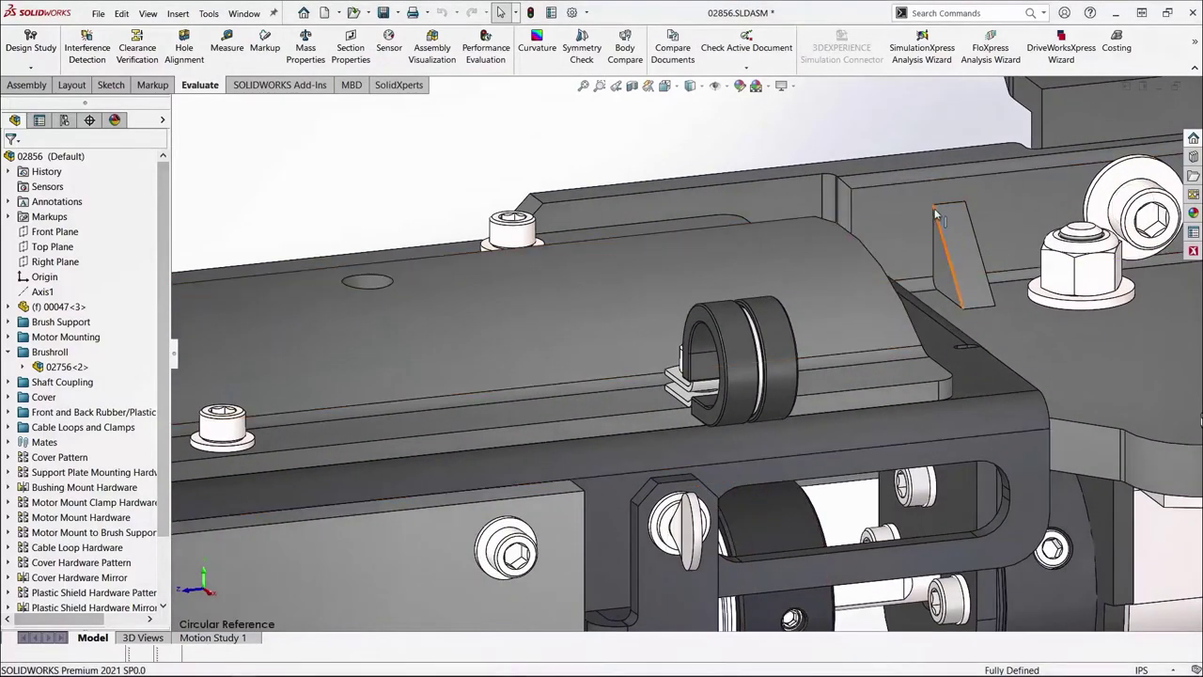
{"action": "left_click", "coordinate": [924, 219]}
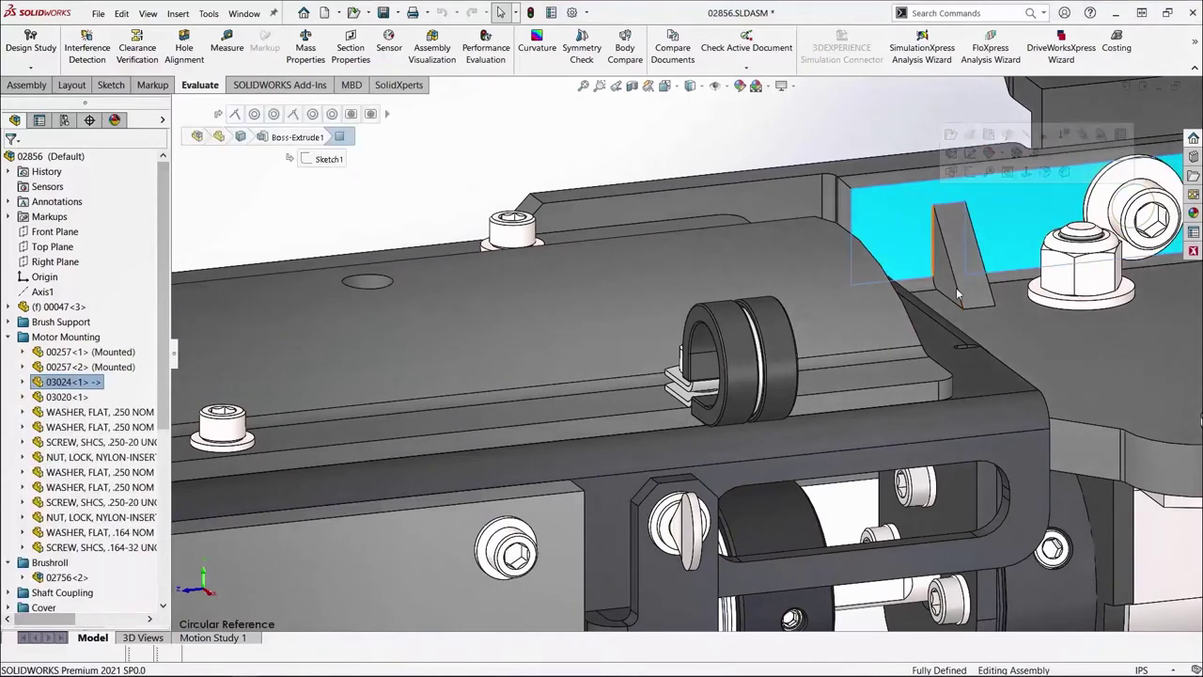
{"action": "left_click", "coordinate": [971, 373]}
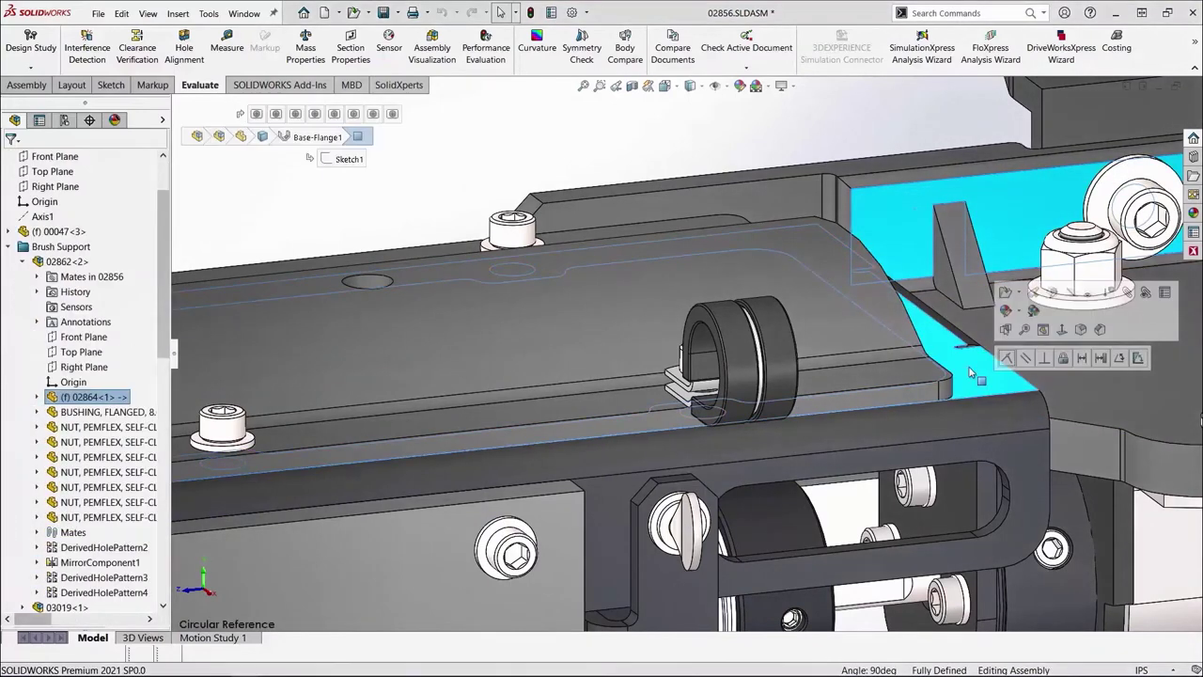
{"action": "right_click", "coordinate": [971, 373]}
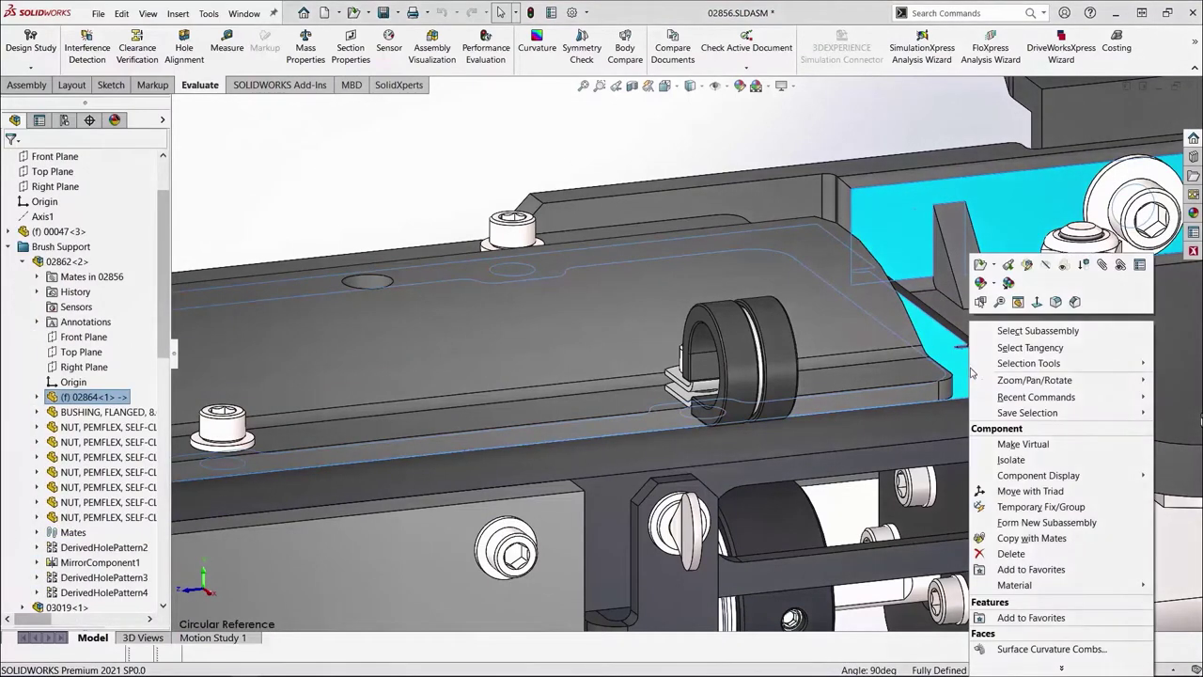
{"action": "left_click", "coordinate": [1014, 460]}
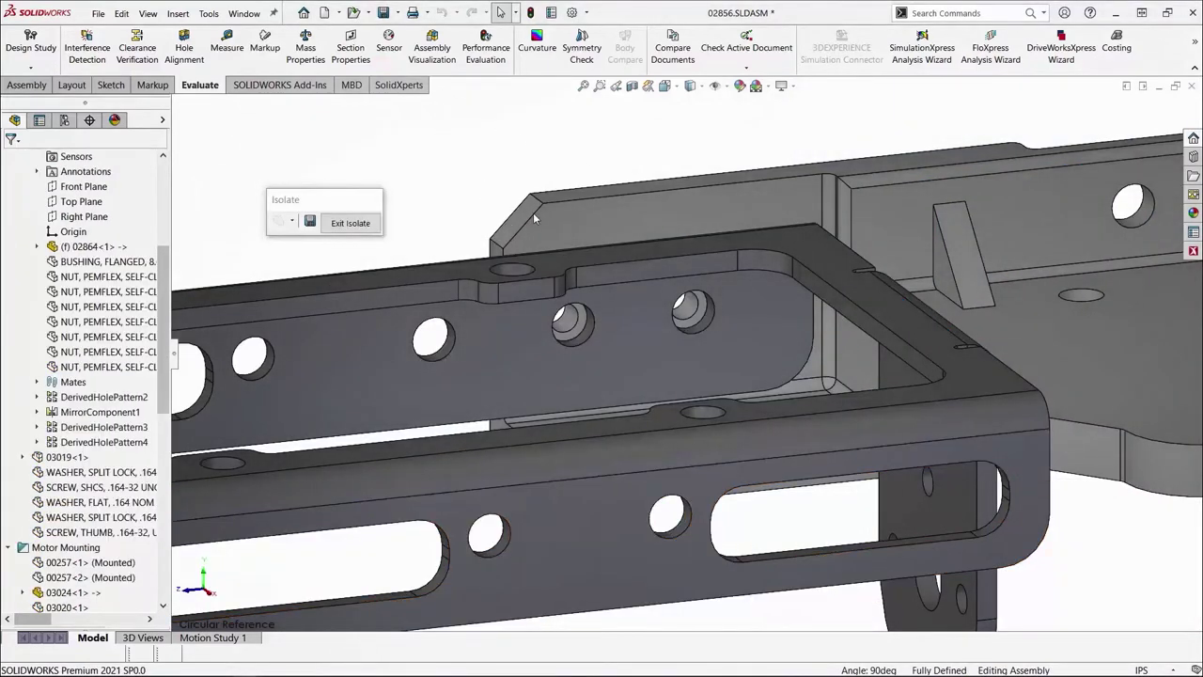
Edit the H (0.266) Diameter Hole2 feature, review its Concentric7 and Coincident2 relations, and accept the holes.
{"action": "left_click", "coordinate": [703, 328]}
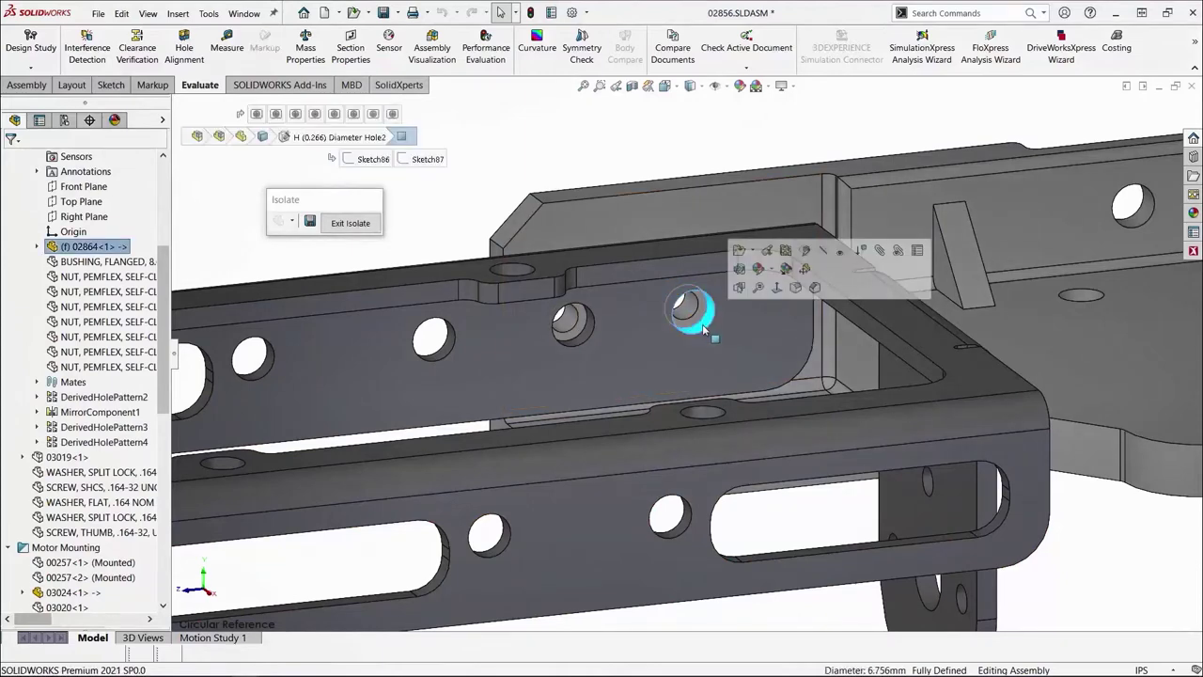
{"action": "left_click", "coordinate": [337, 141]}
{"action": "left_click", "coordinate": [356, 74]}
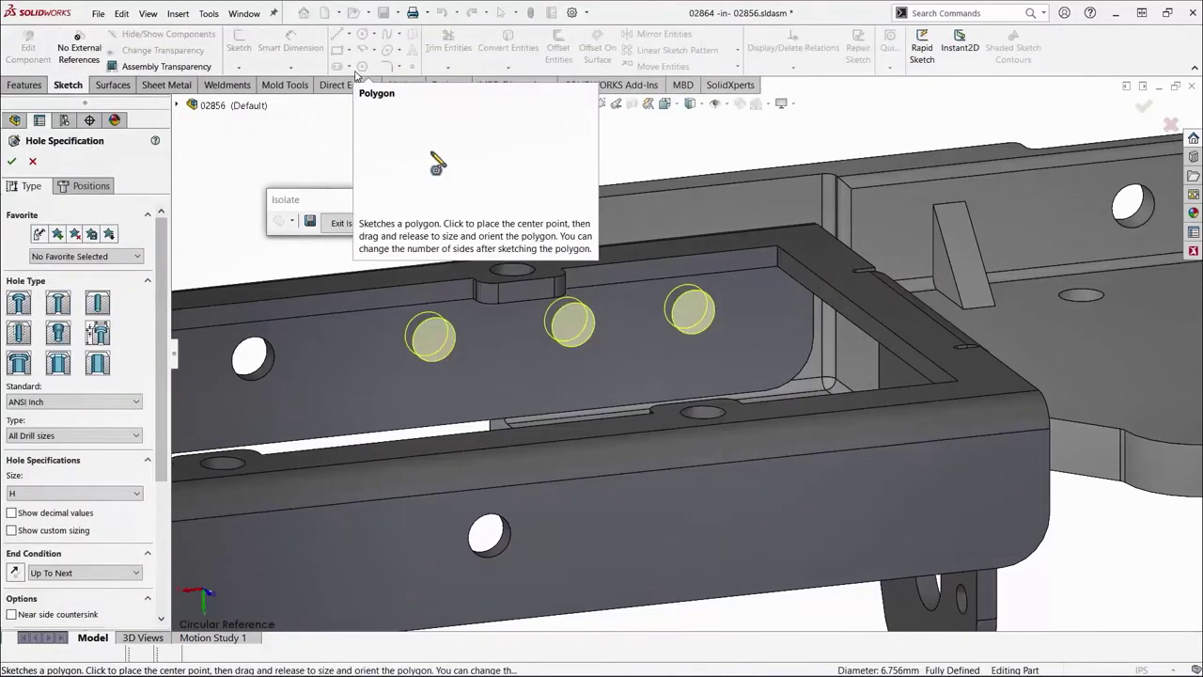
{"action": "left_click", "coordinate": [88, 186]}
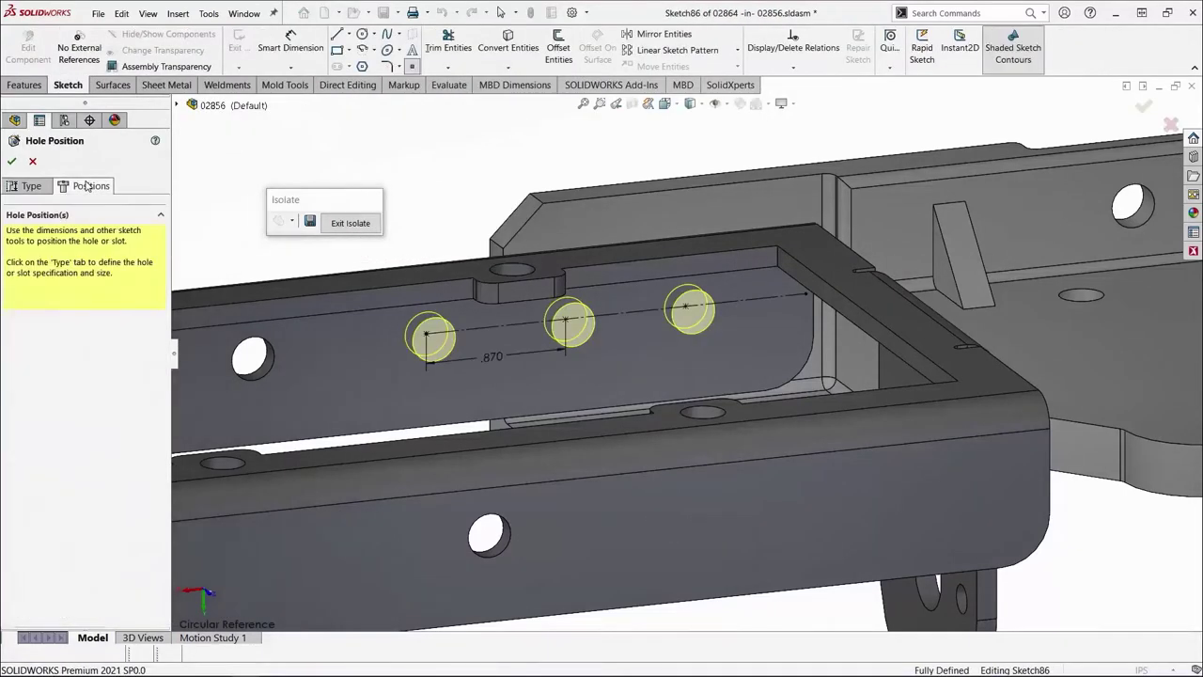
{"action": "left_click", "coordinate": [795, 51]}
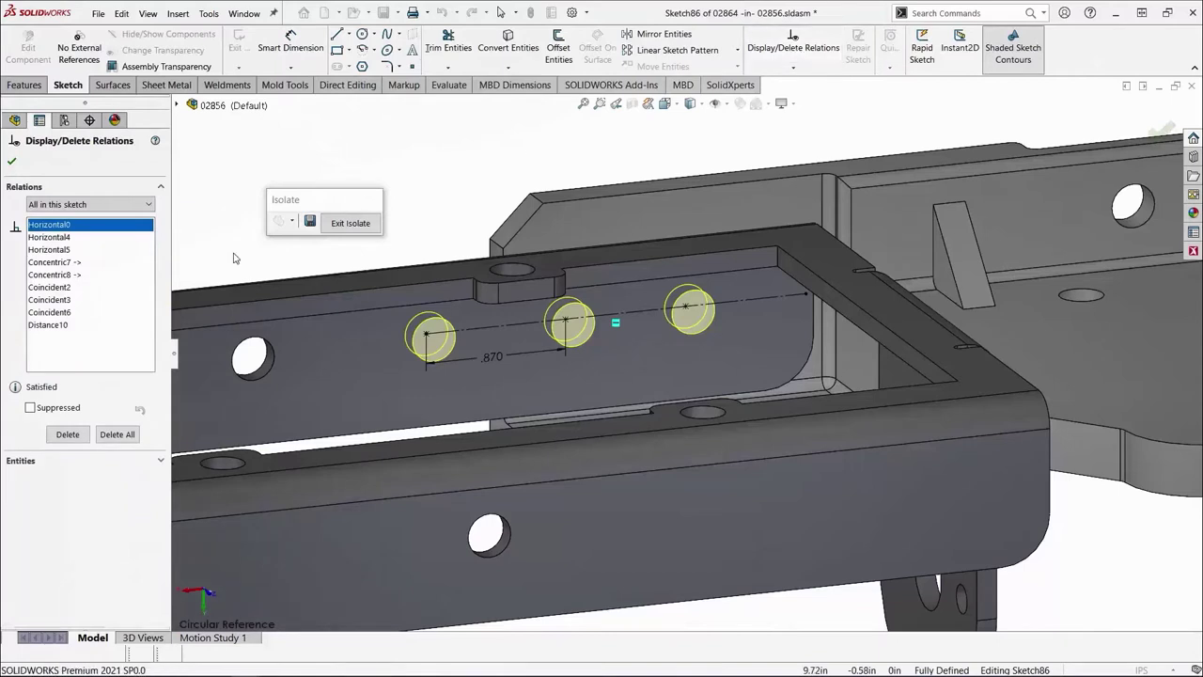
{"action": "left_click", "coordinate": [66, 263]}
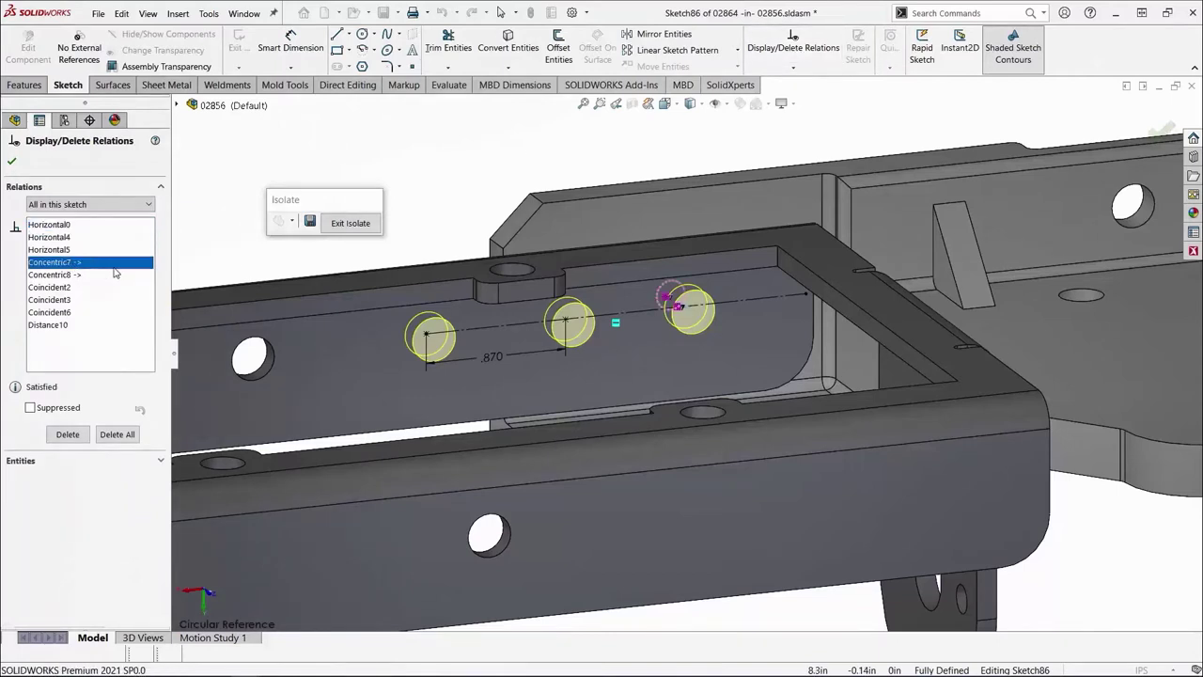
{"action": "left_click", "coordinate": [56, 287]}
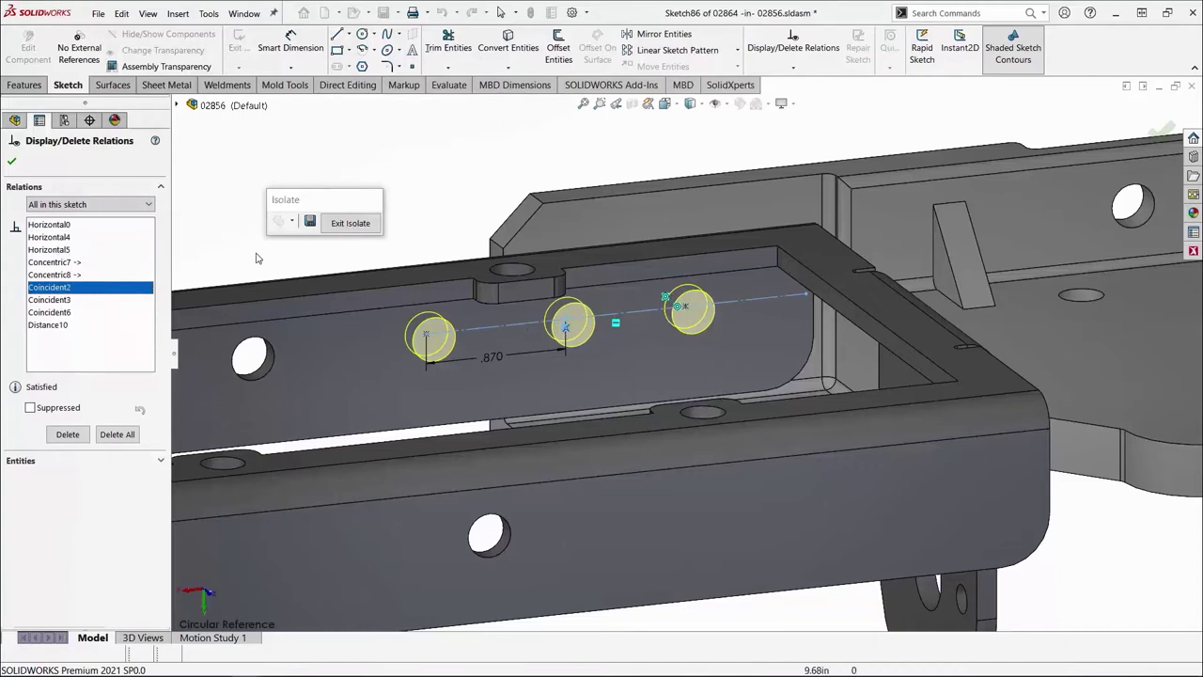
{"action": "left_click", "coordinate": [12, 162]}
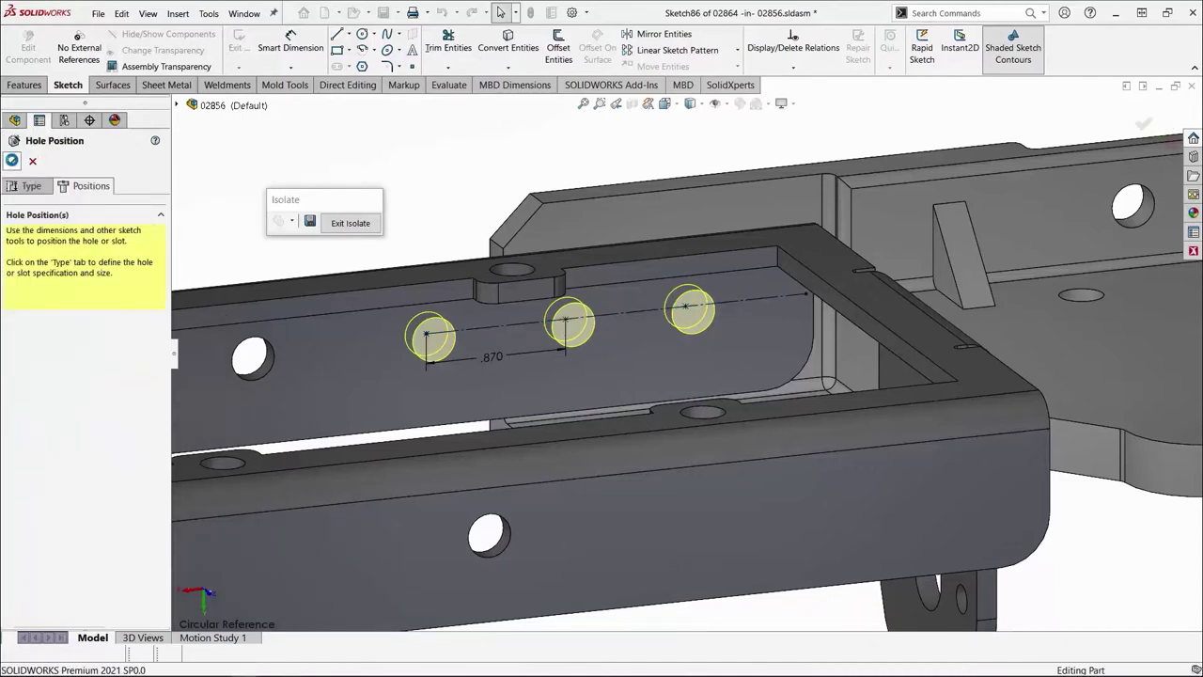
{"action": "left_click", "coordinate": [12, 162]}
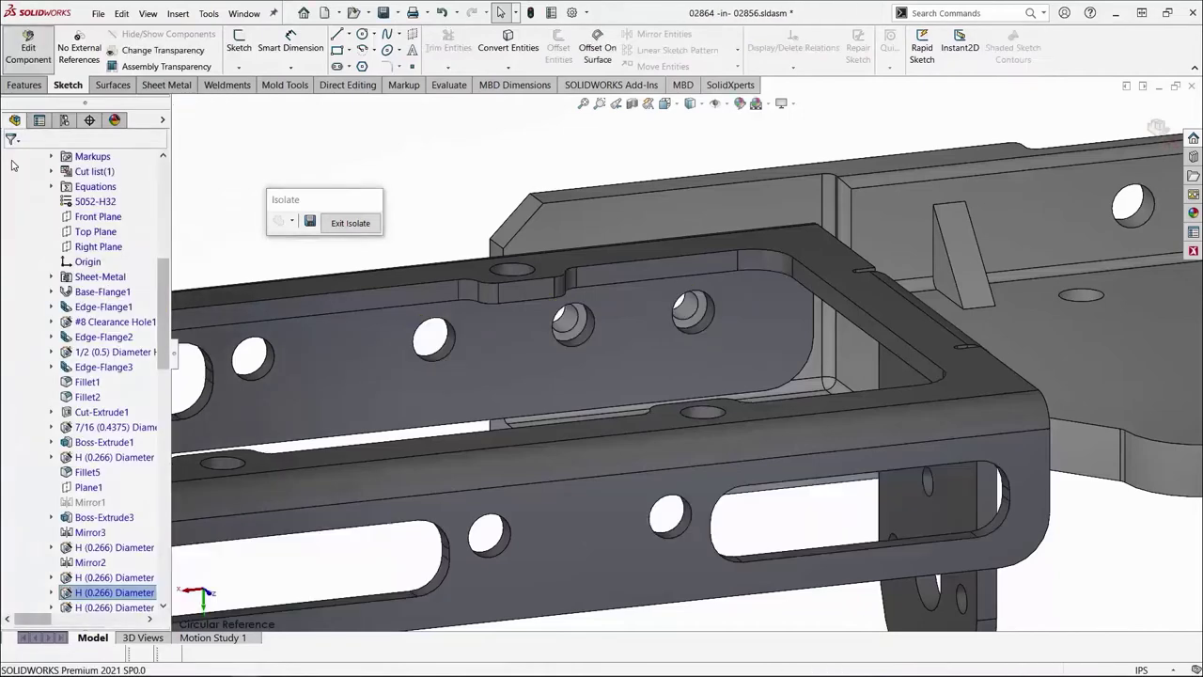
{"action": "left_click", "coordinate": [691, 316]}
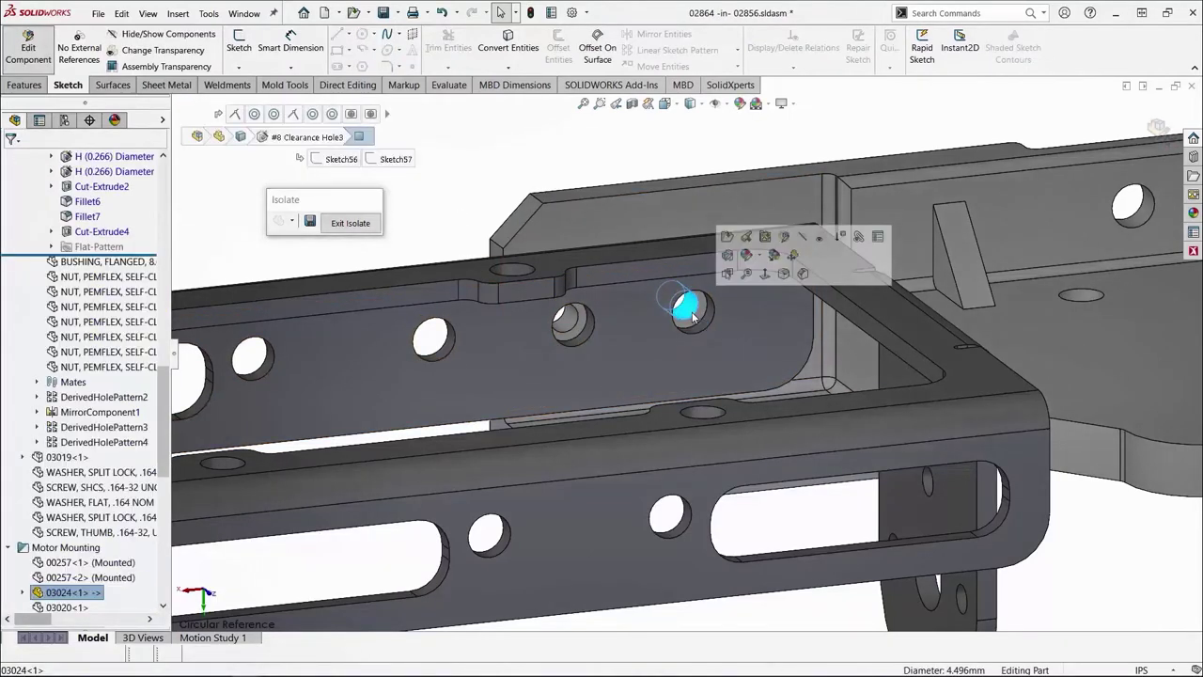
Edit #8 Clearance Hole3 positions and delete its Concentric1 and Concentric2 relations.
{"action": "left_click", "coordinate": [295, 137]}
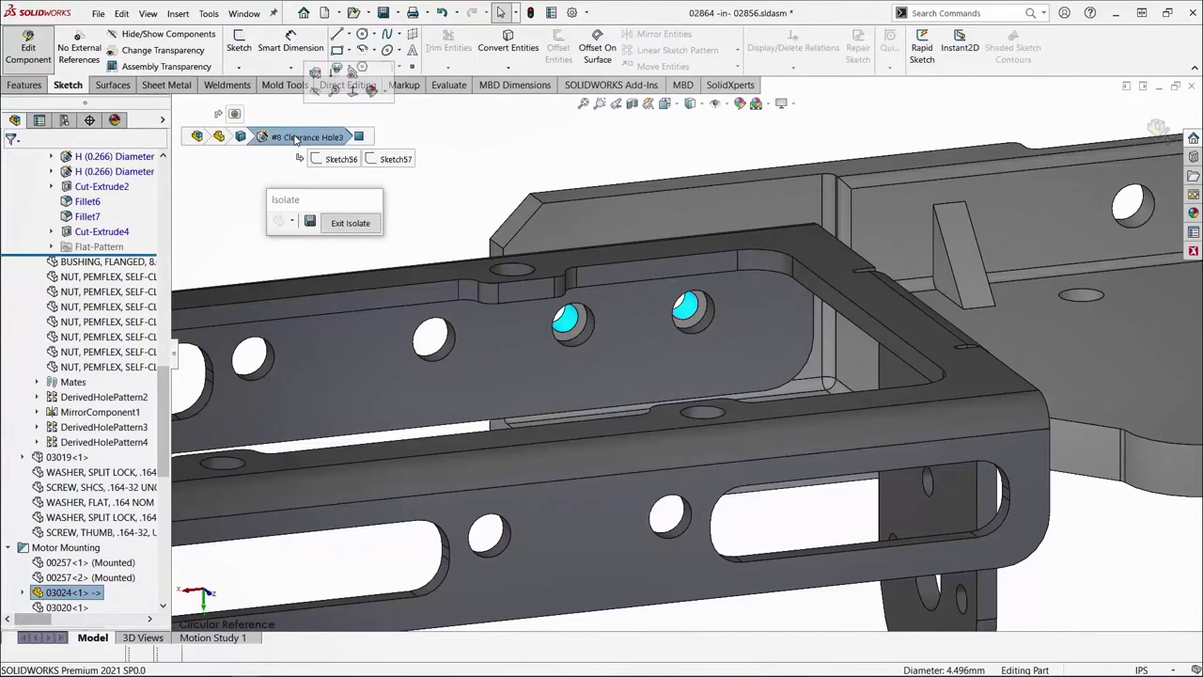
{"action": "left_click", "coordinate": [315, 75]}
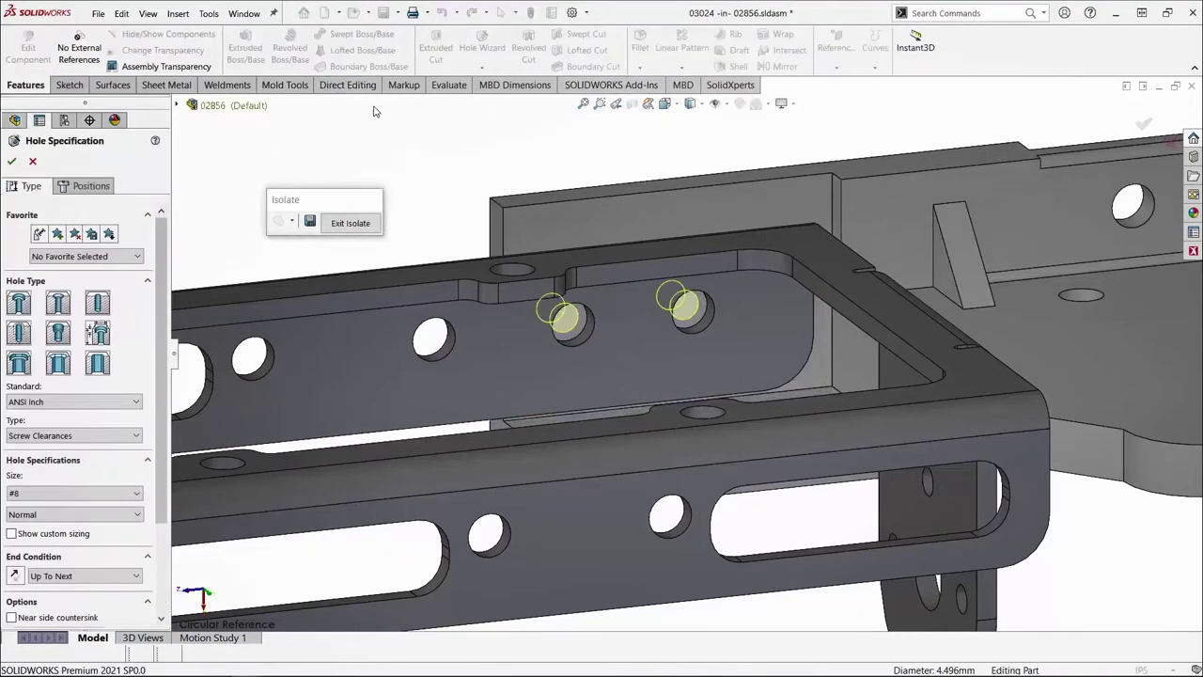
{"action": "left_click", "coordinate": [92, 185]}
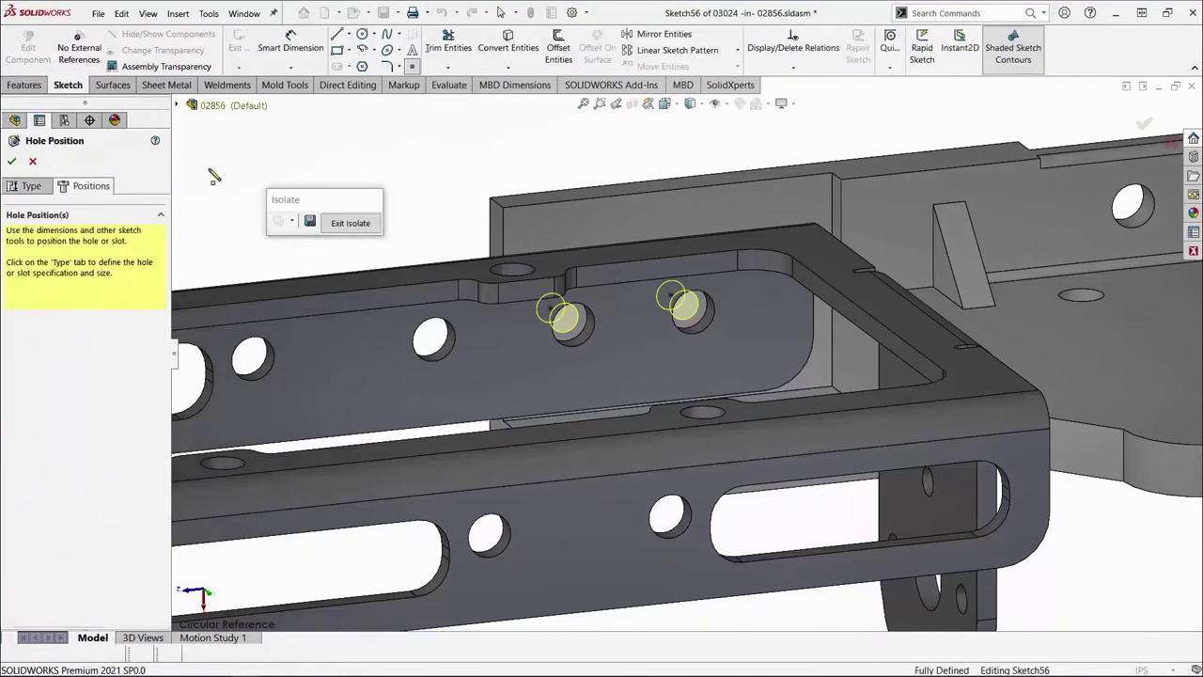
{"action": "left_click", "coordinate": [793, 39]}
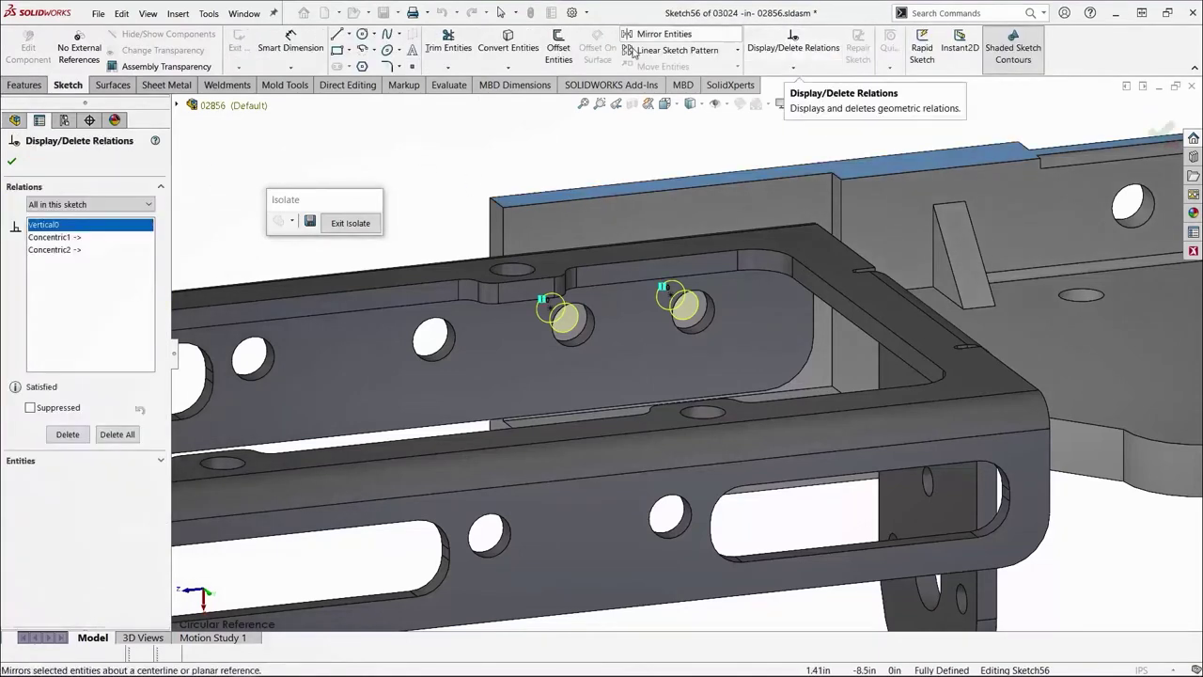
{"action": "left_click", "coordinate": [75, 241]}
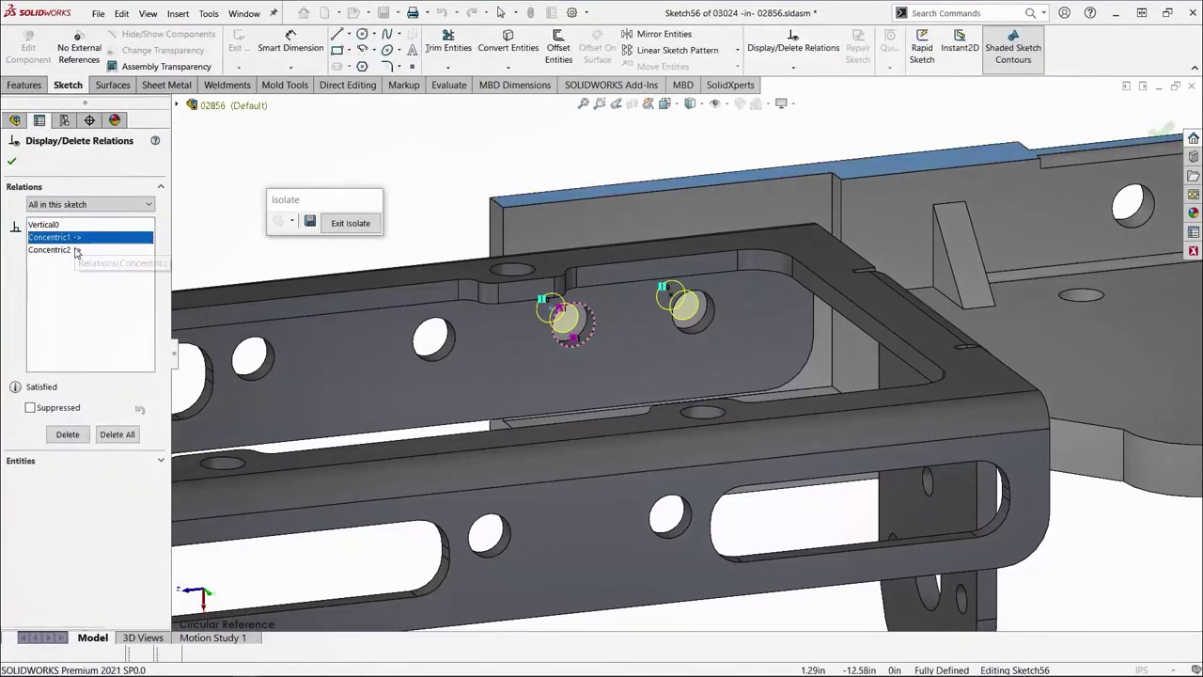
{"action": "left_click", "coordinate": [64, 252], "text": "ctrl"}
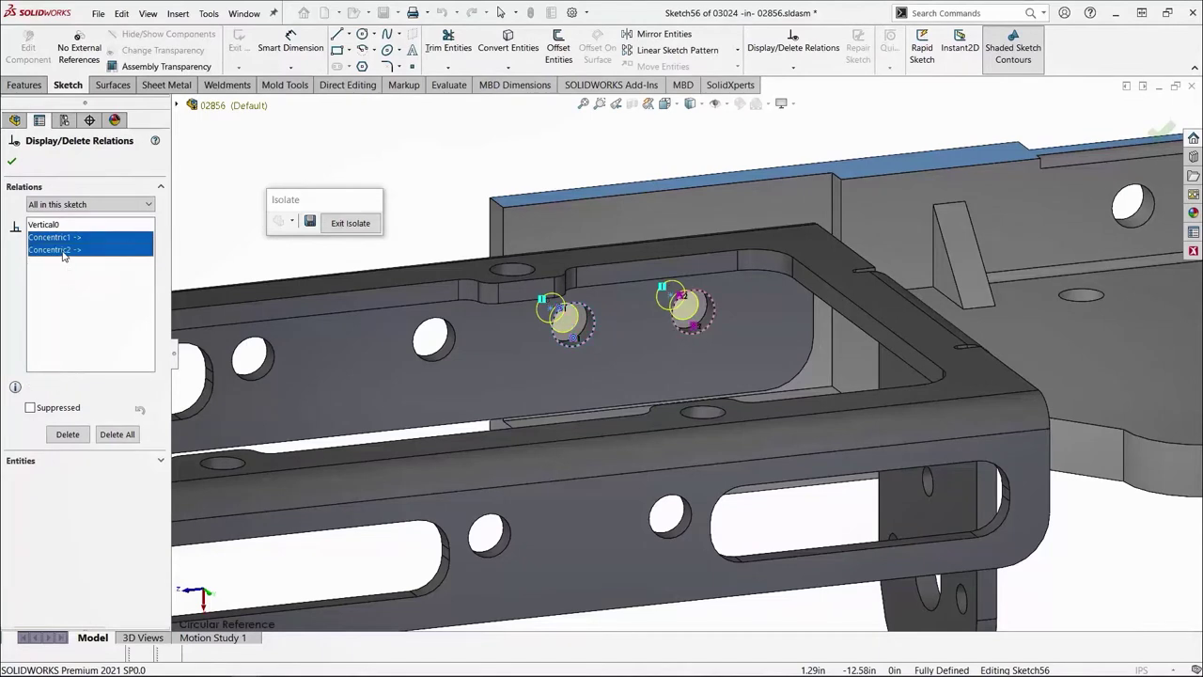
{"action": "left_click", "coordinate": [68, 433]}
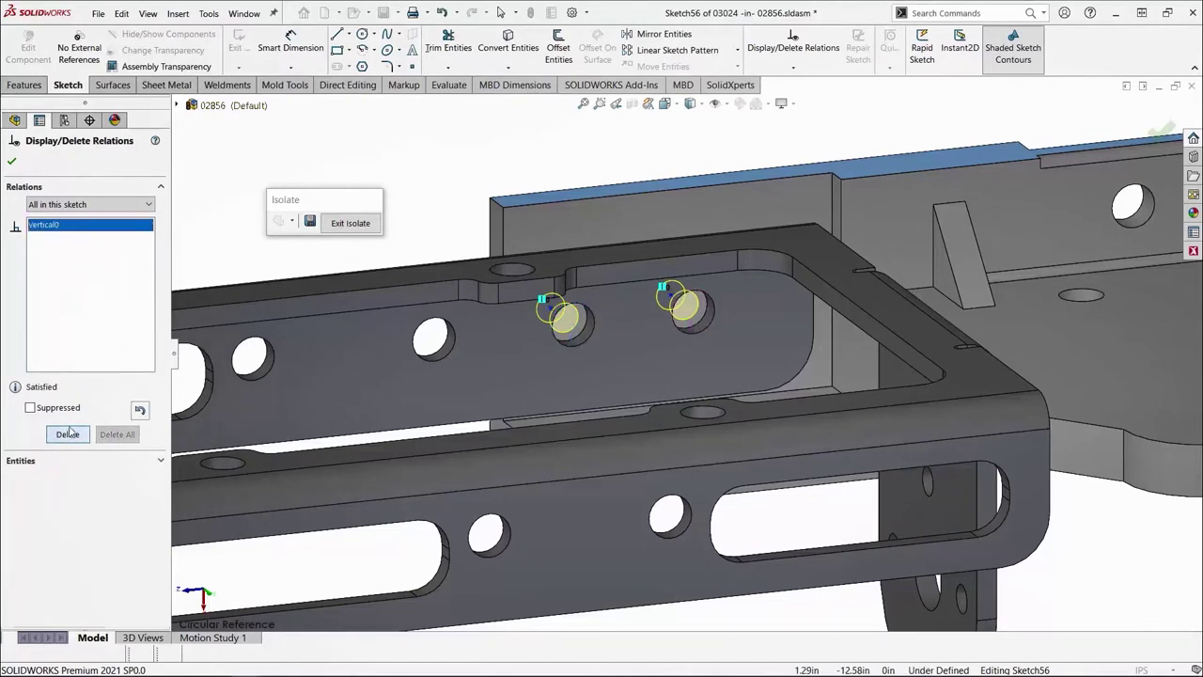
{"action": "left_click", "coordinate": [13, 162]}
Dimension the first hole 0.710 in from the top edge and 0.380 in from the side edge.
{"action": "left_click", "coordinate": [290, 47]}
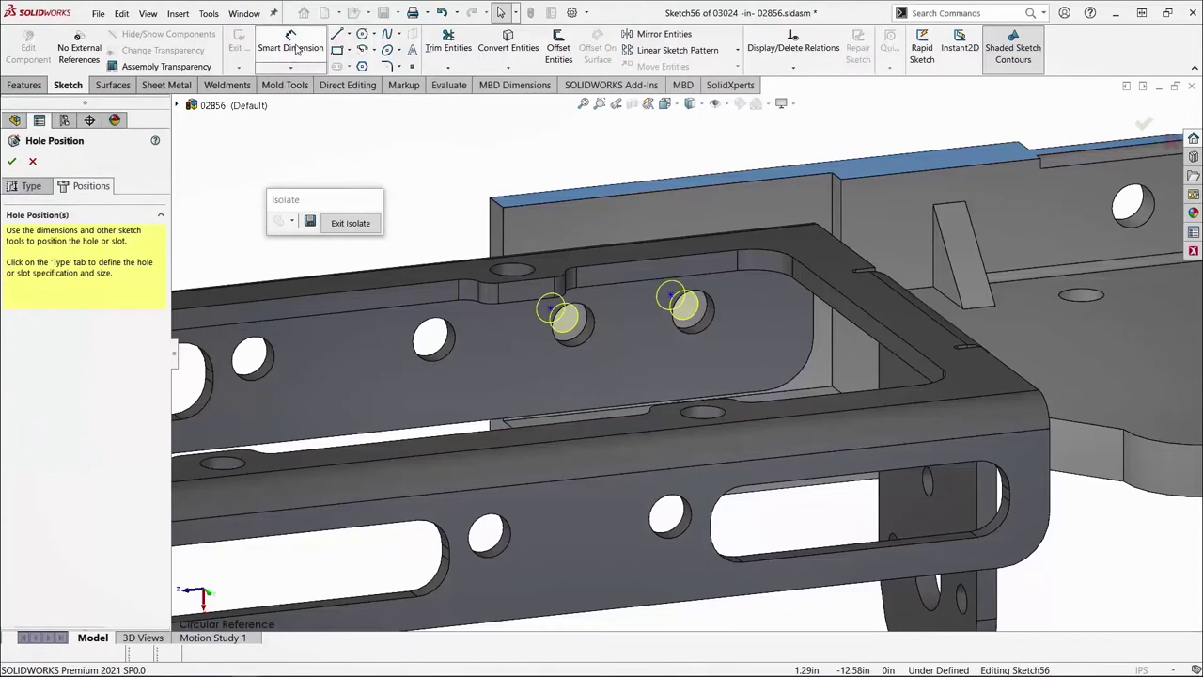
{"action": "left_click", "coordinate": [571, 200]}
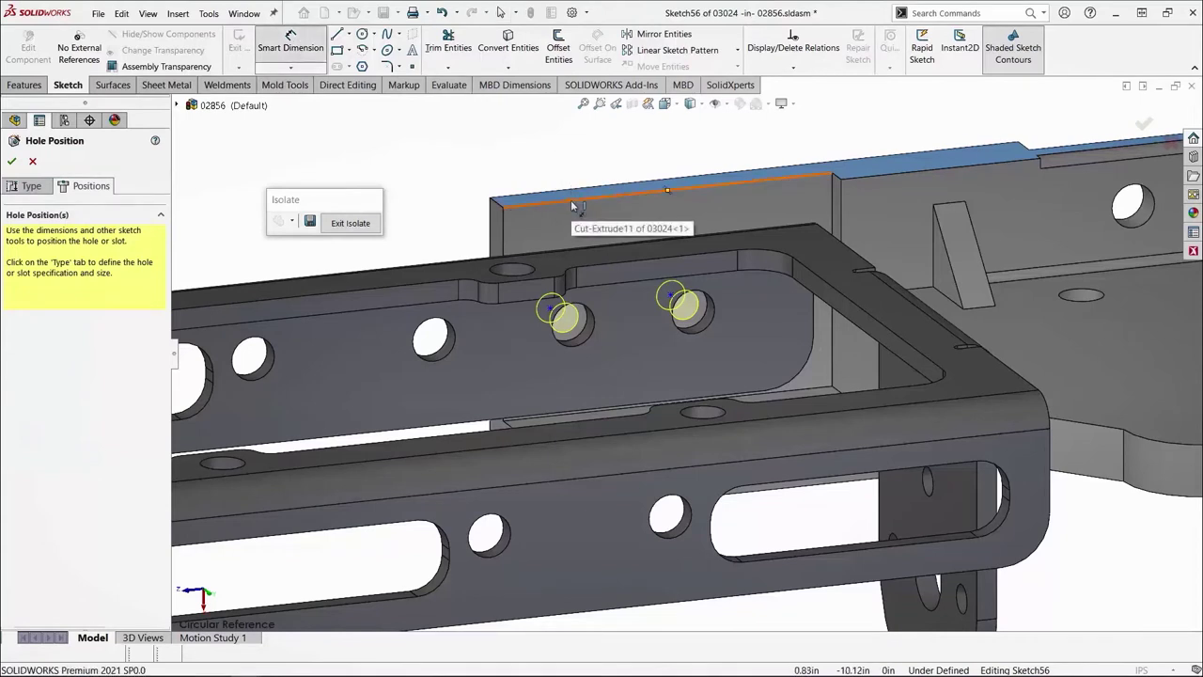
{"action": "left_click", "coordinate": [552, 313]}
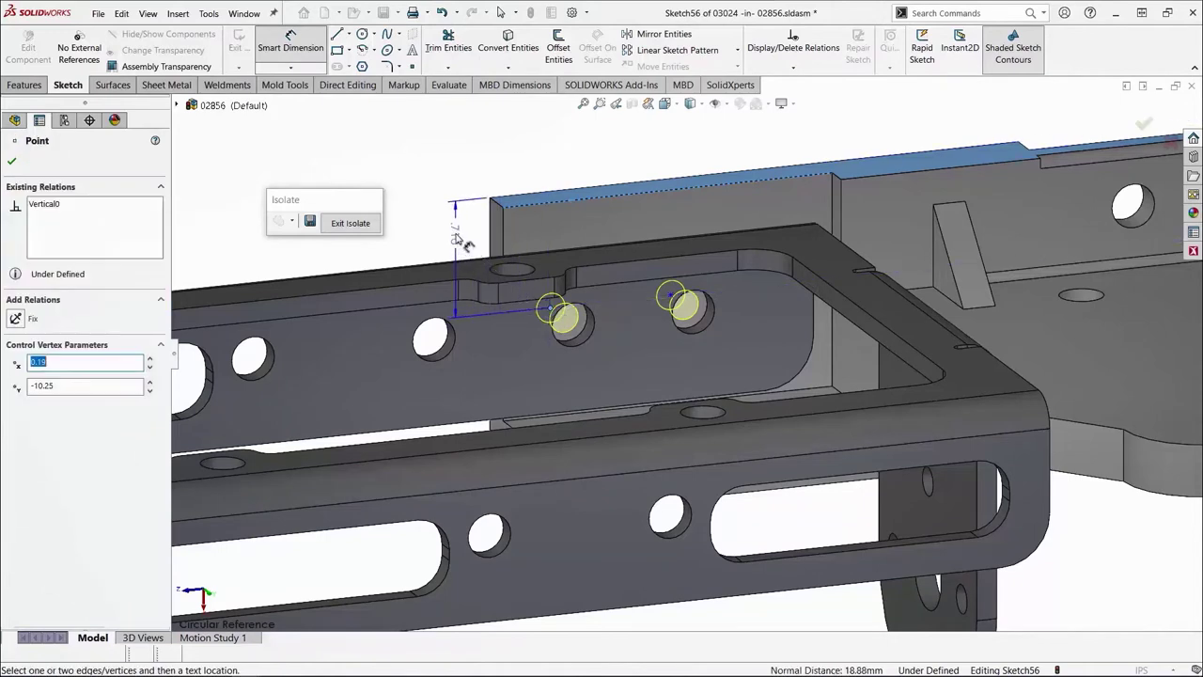
{"action": "left_click", "coordinate": [455, 238]}
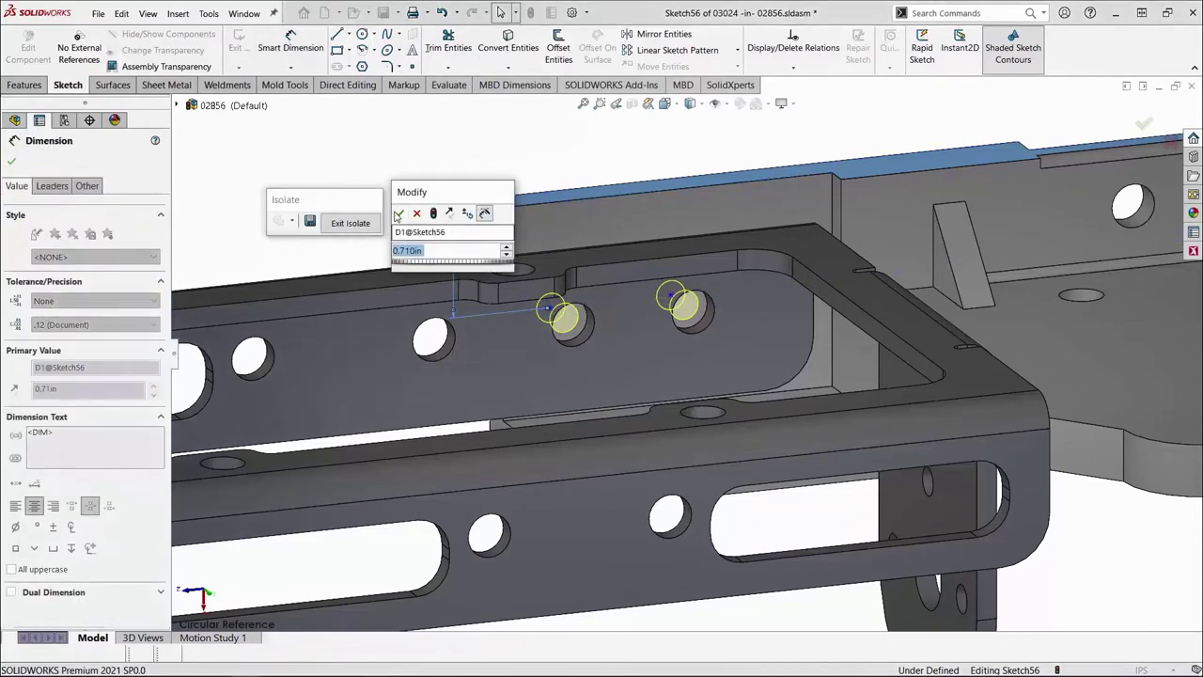
{"action": "left_click", "coordinate": [399, 214]}
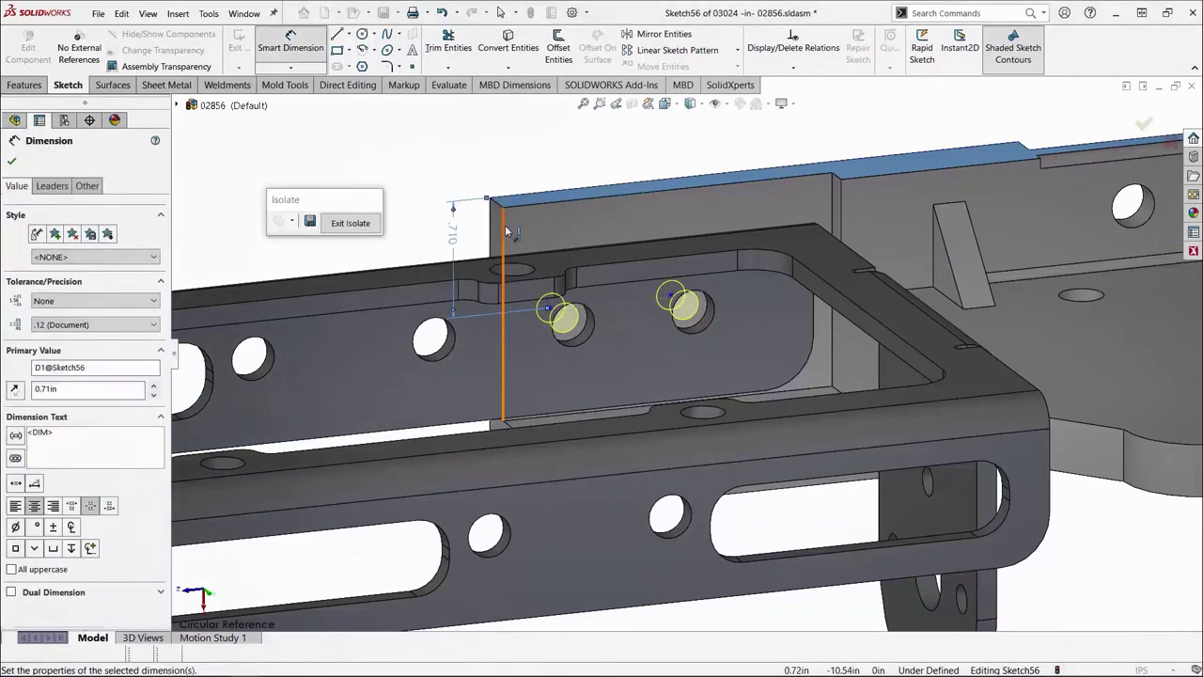
{"action": "left_click", "coordinate": [506, 230]}
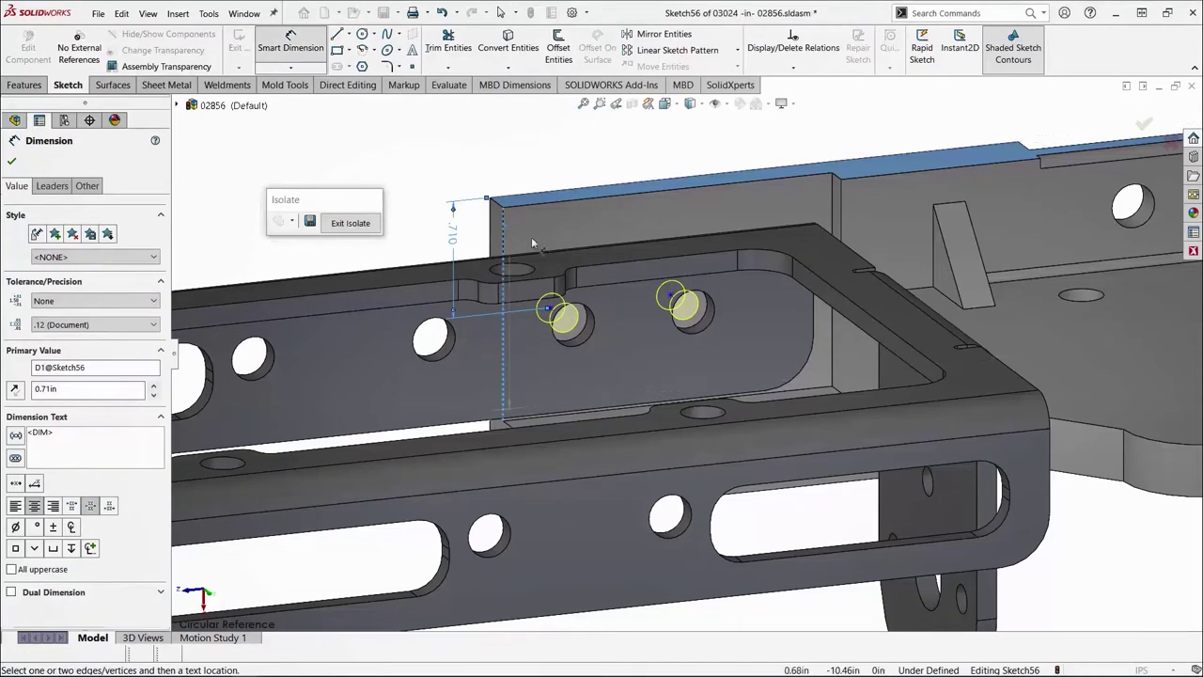
{"action": "left_click", "coordinate": [550, 310]}
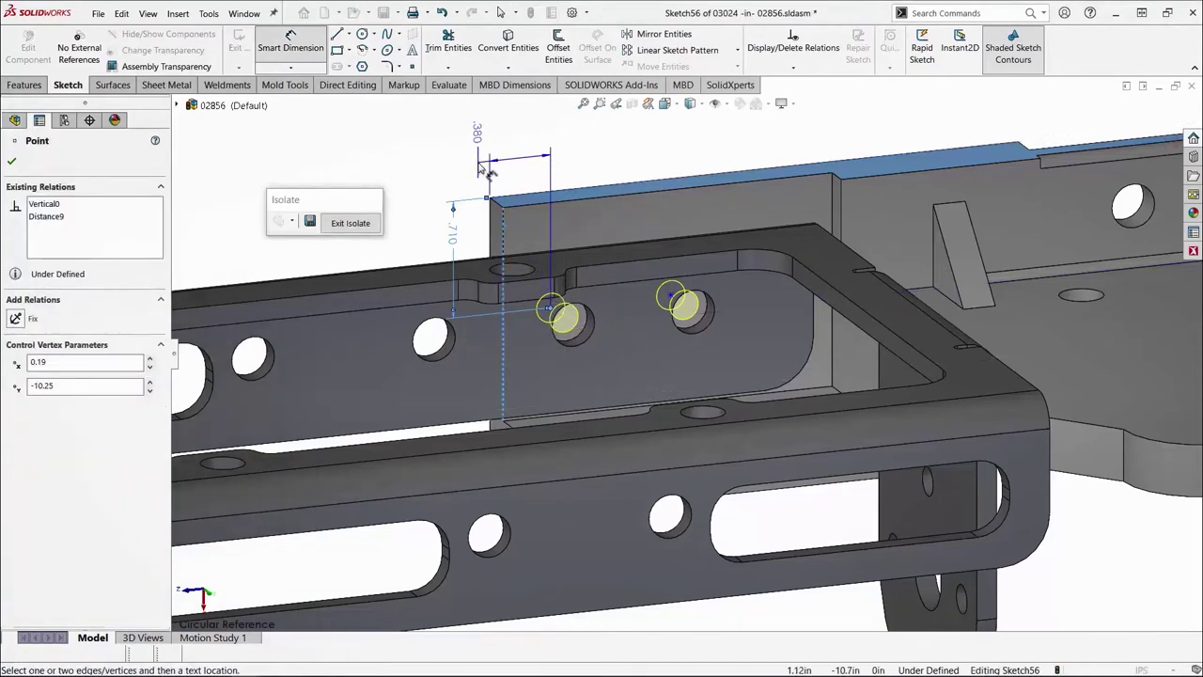
{"action": "left_click", "coordinate": [480, 156]}
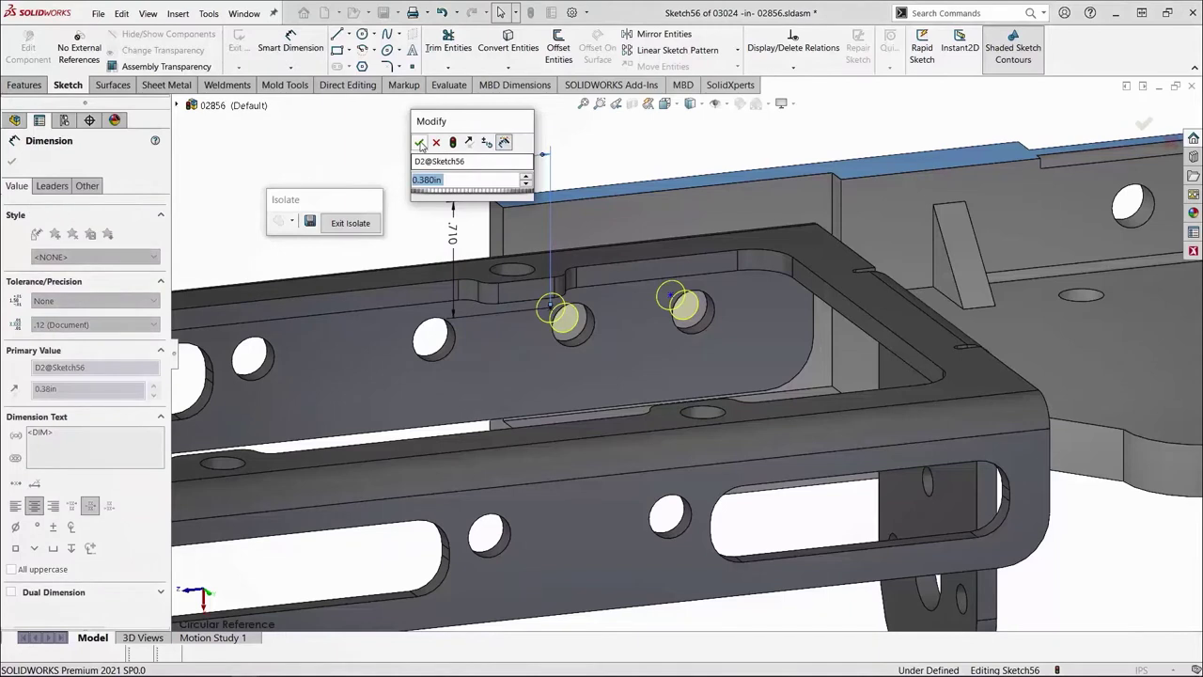
{"action": "left_click", "coordinate": [420, 143]}
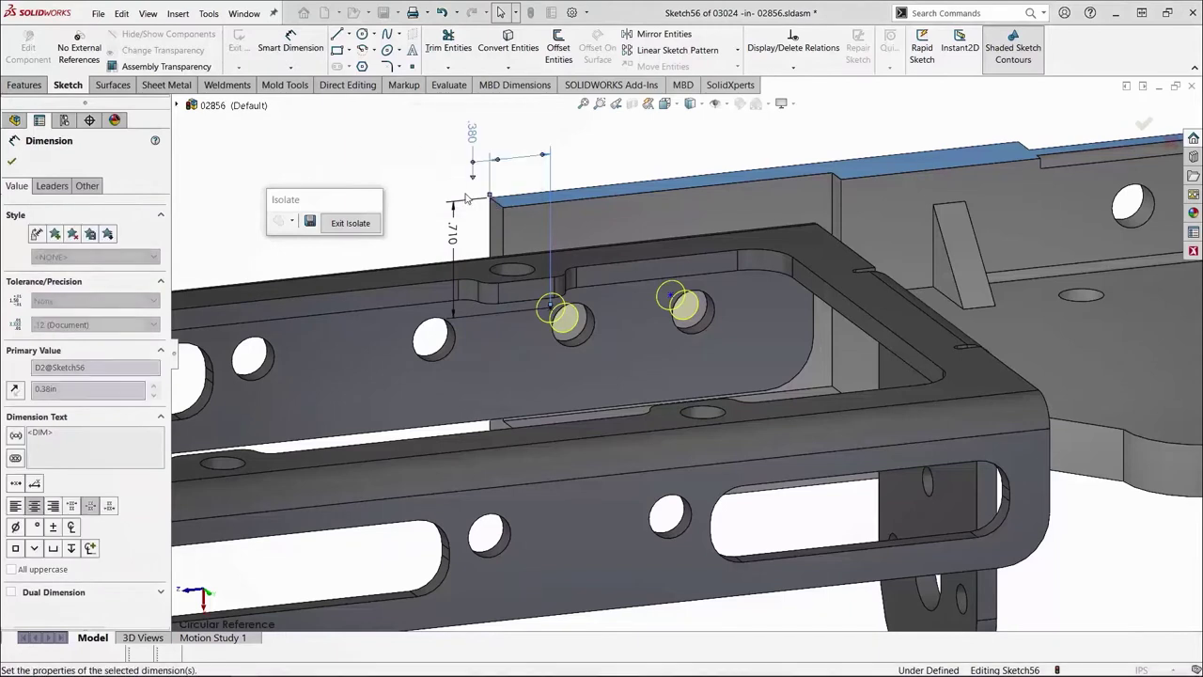
Set 0.750 in spacing between the two hole centres and finish the hole feature.
{"action": "left_click", "coordinate": [553, 313]}
{"action": "left_click", "coordinate": [671, 299]}
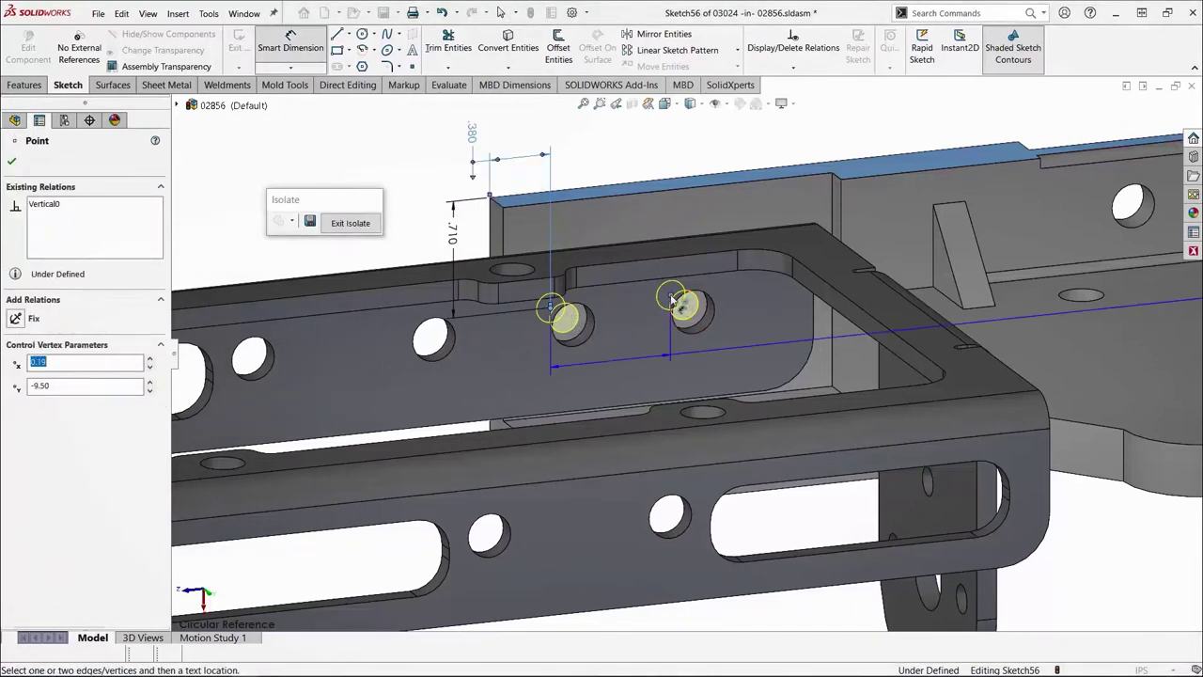
{"action": "left_click", "coordinate": [605, 149]}
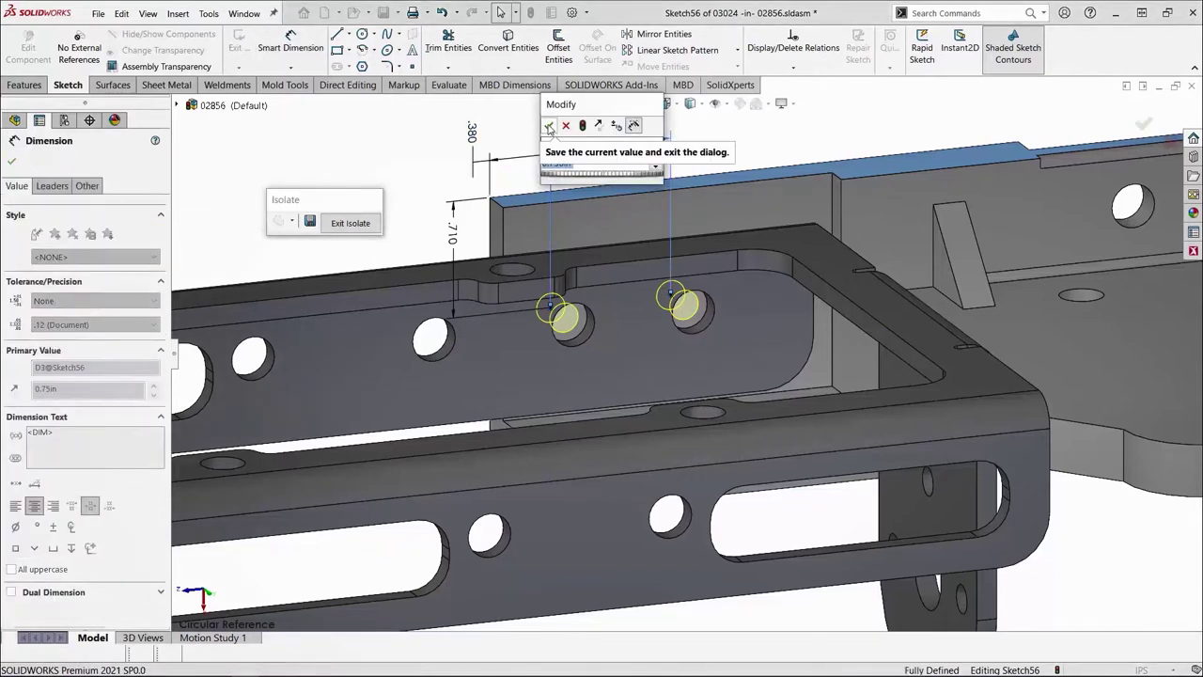
{"action": "left_click", "coordinate": [549, 126]}
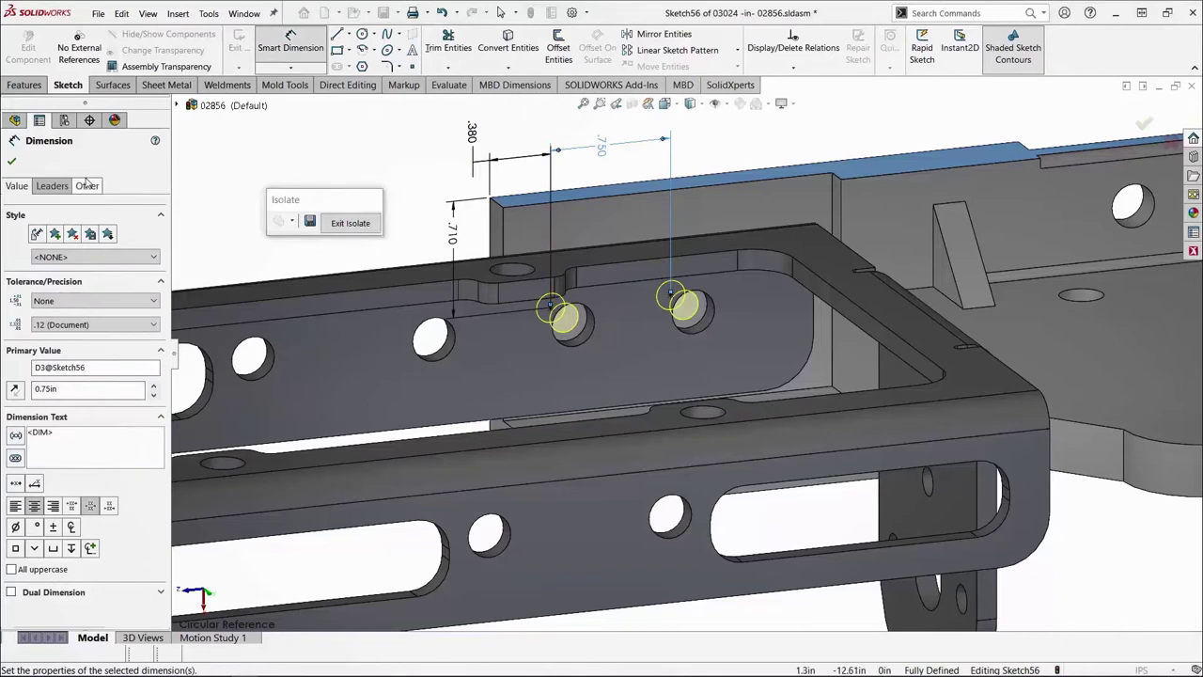
{"action": "left_click", "coordinate": [12, 161]}
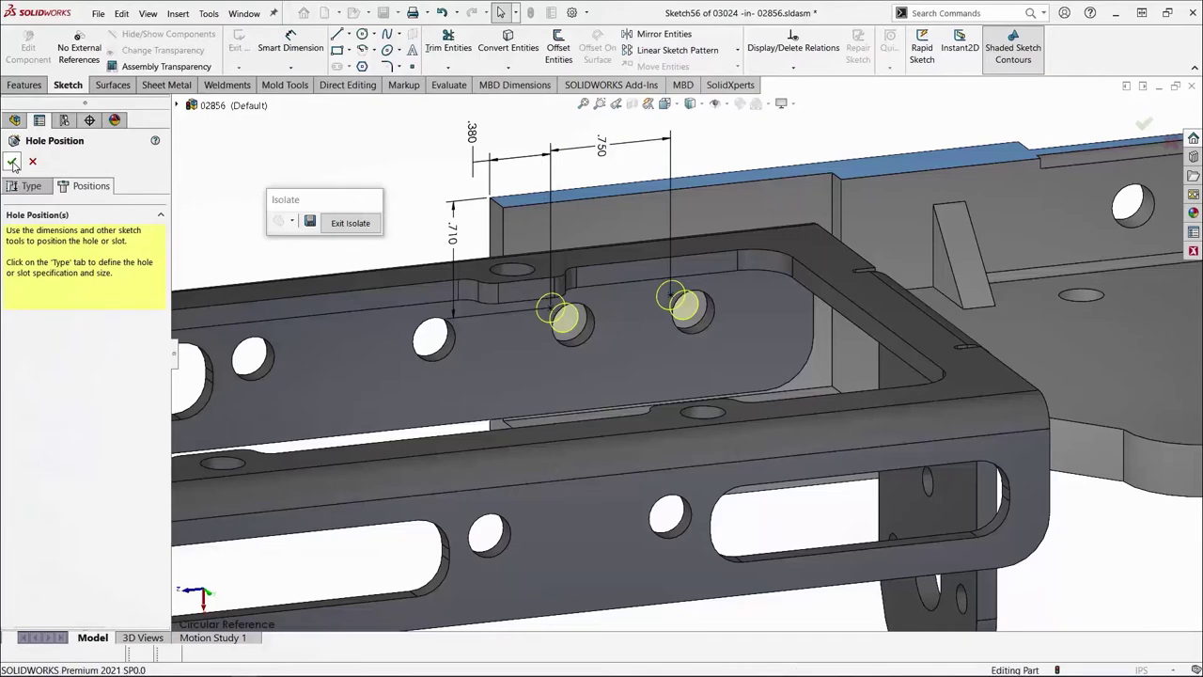
{"action": "left_click", "coordinate": [12, 161]}
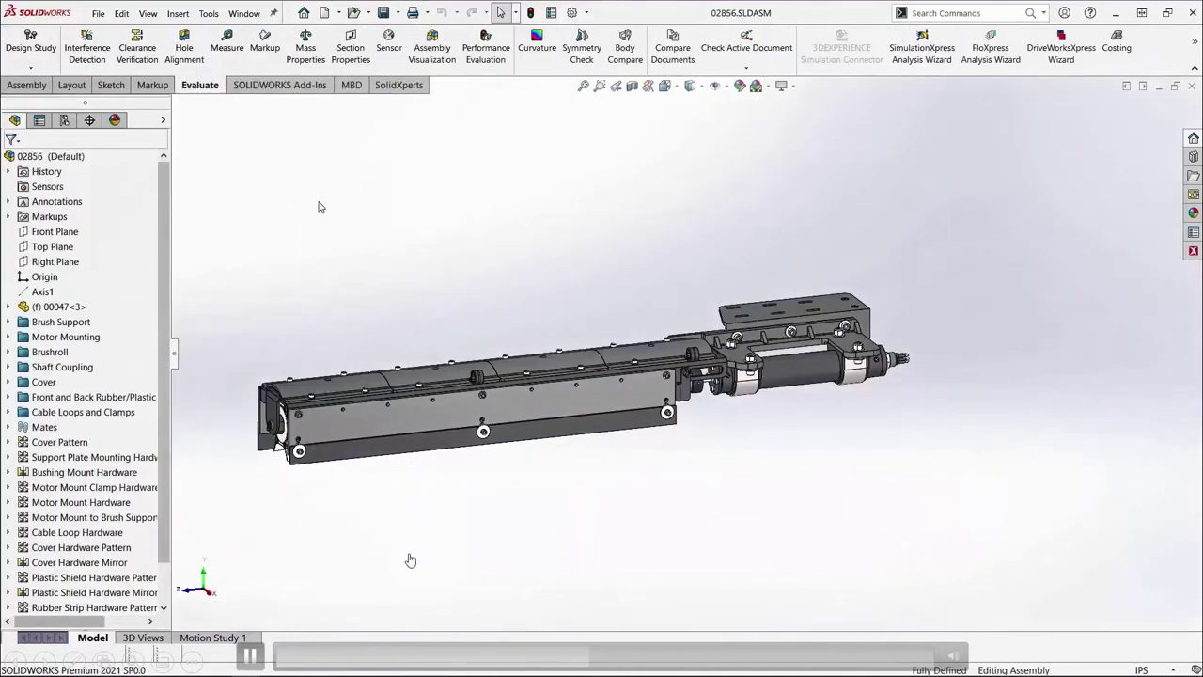
Start the Defeature tool from the Assembly tab using the Silhouette method.
{"action": "left_click", "coordinate": [26, 85]}
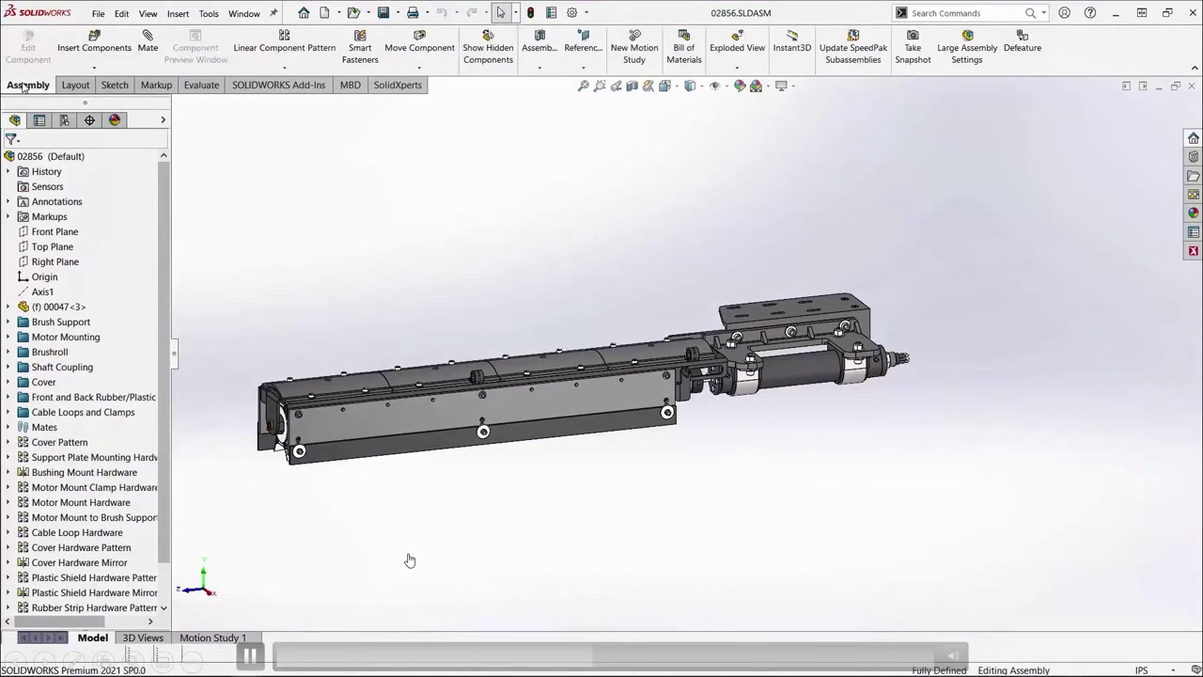
{"action": "left_click", "coordinate": [1024, 46]}
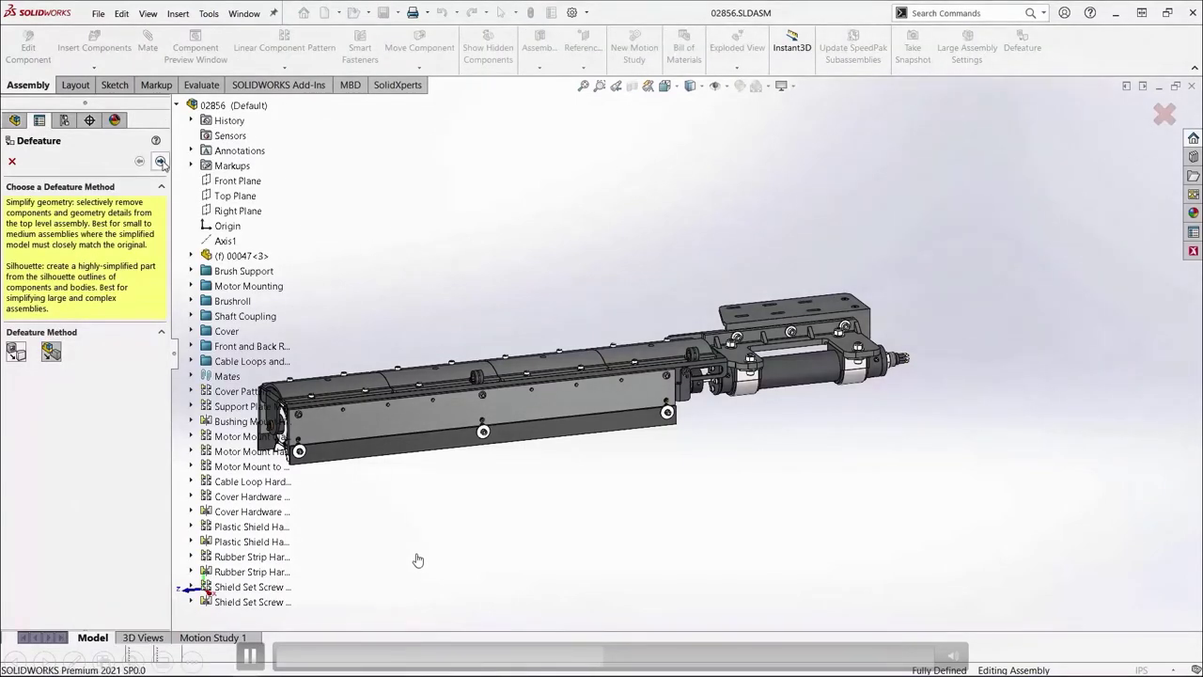
{"action": "left_click", "coordinate": [161, 160]}
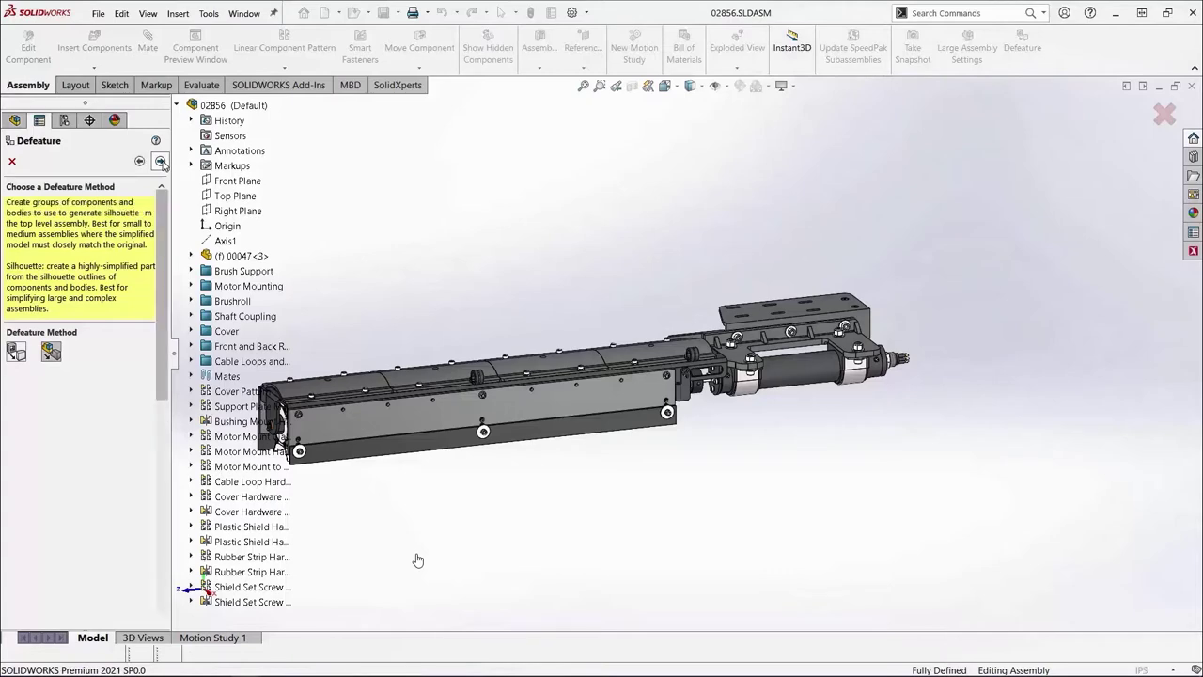
Select the four left-end side plates and bracket and add them as Group1.
{"action": "scroll", "coordinate": [398, 467], "scroll_direction": "up", "scroll_amount": 4}
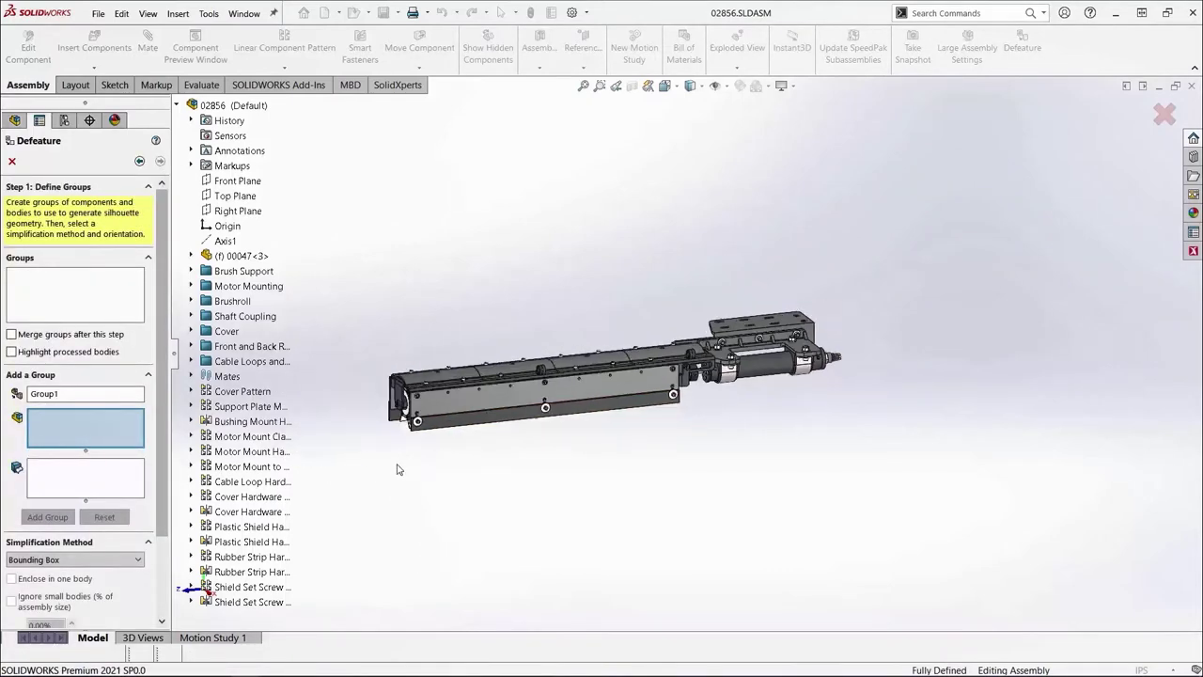
{"action": "scroll", "coordinate": [538, 390], "scroll_direction": "down", "scroll_amount": 2}
{"action": "scroll", "coordinate": [538, 390], "scroll_direction": "down", "scroll_amount": 3}
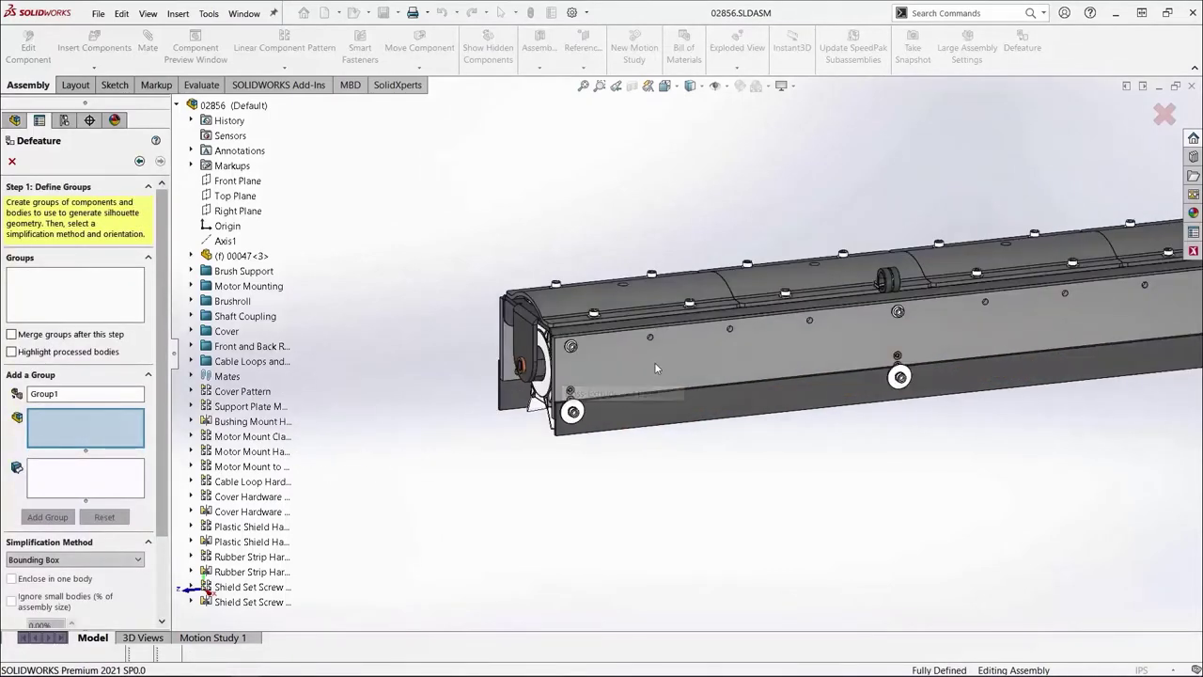
{"action": "left_click", "coordinate": [656, 373]}
{"action": "left_click", "coordinate": [651, 409]}
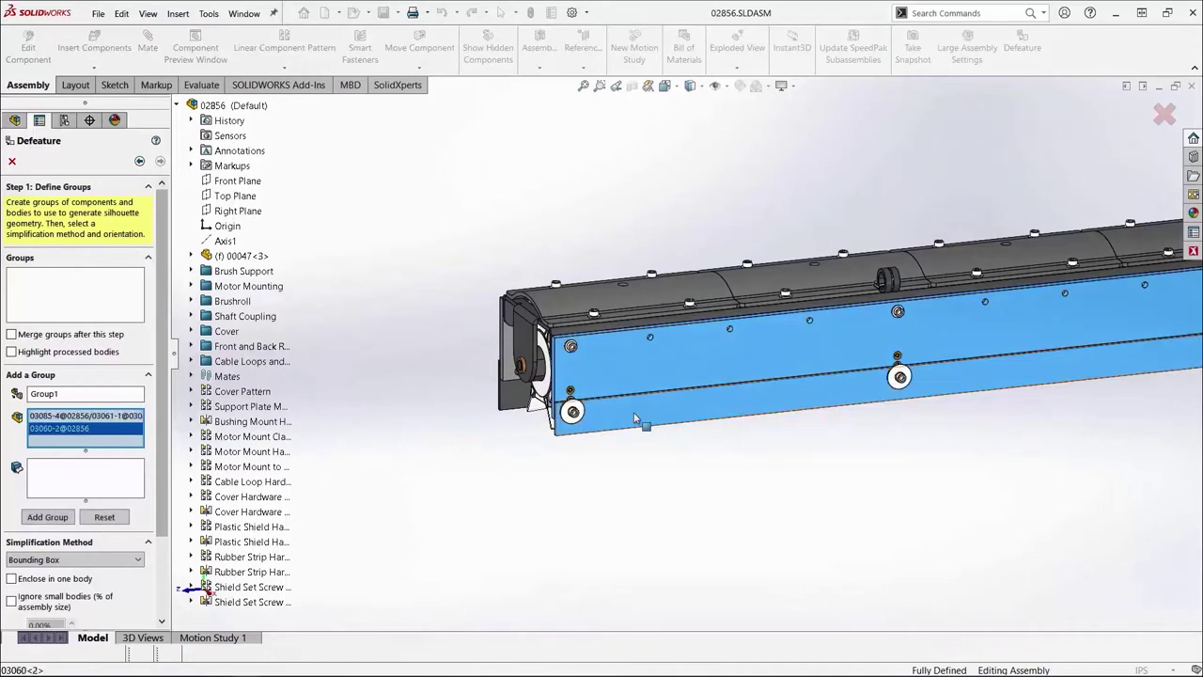
{"action": "left_click", "coordinate": [508, 395]}
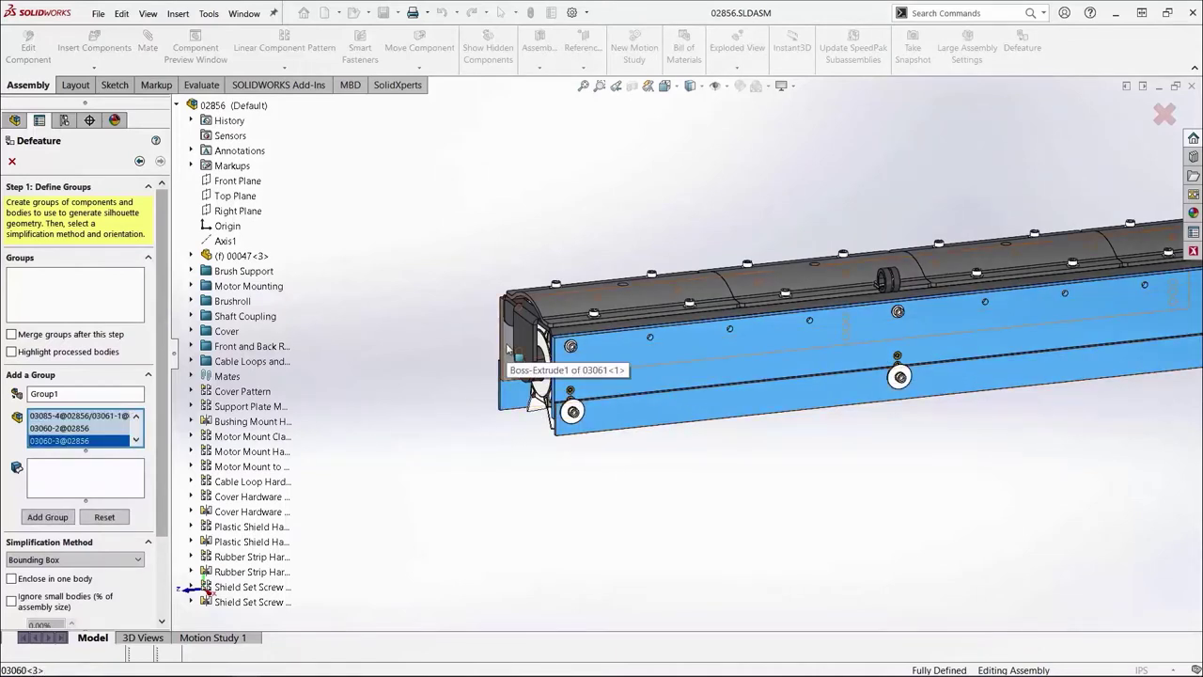
{"action": "left_click", "coordinate": [509, 350]}
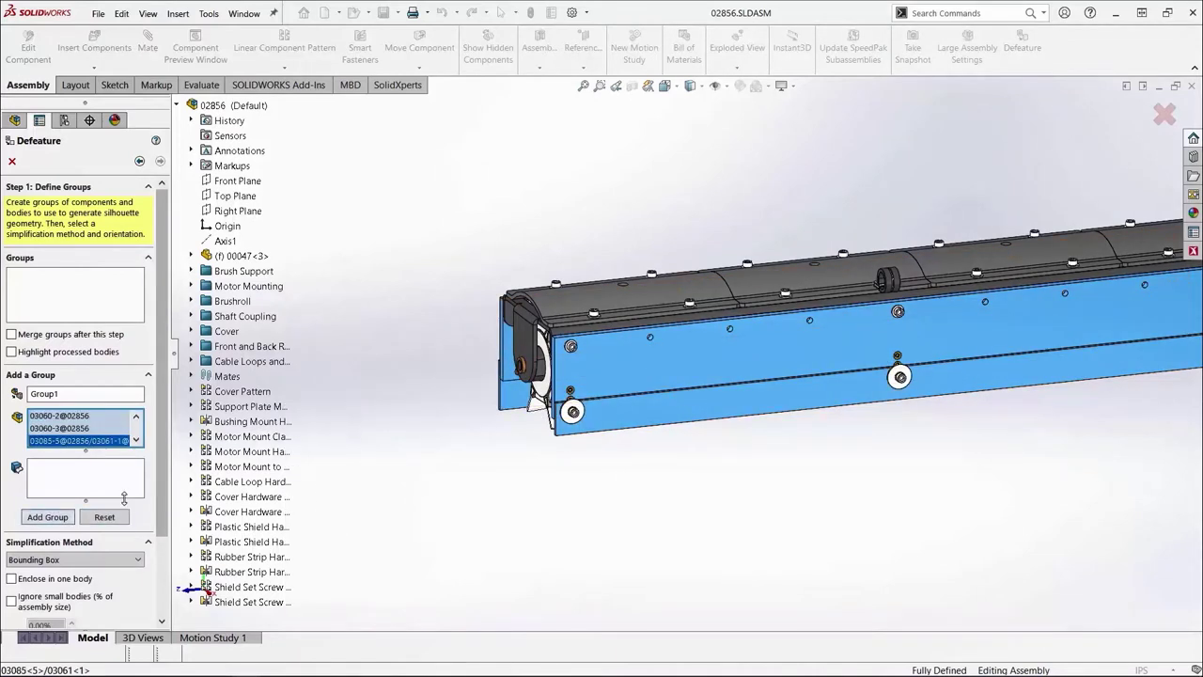
{"action": "left_click", "coordinate": [50, 519]}
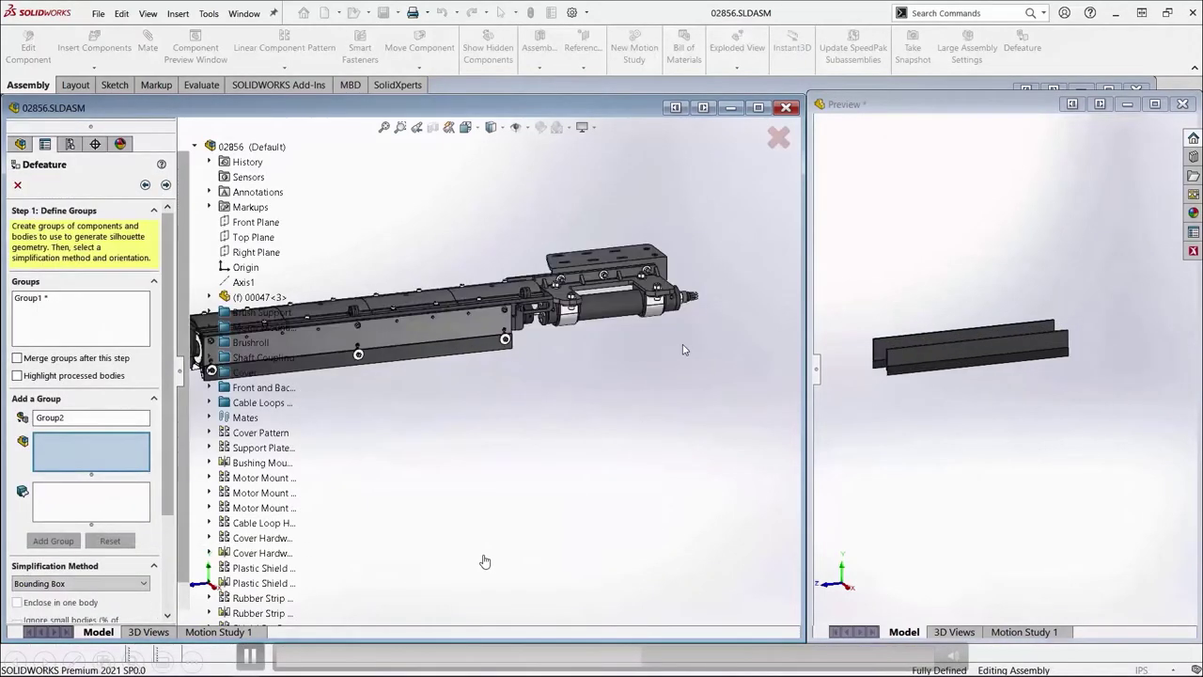
Add the motor body as Group2 simplified to a Cylinder.
{"action": "left_click", "coordinate": [553, 301]}
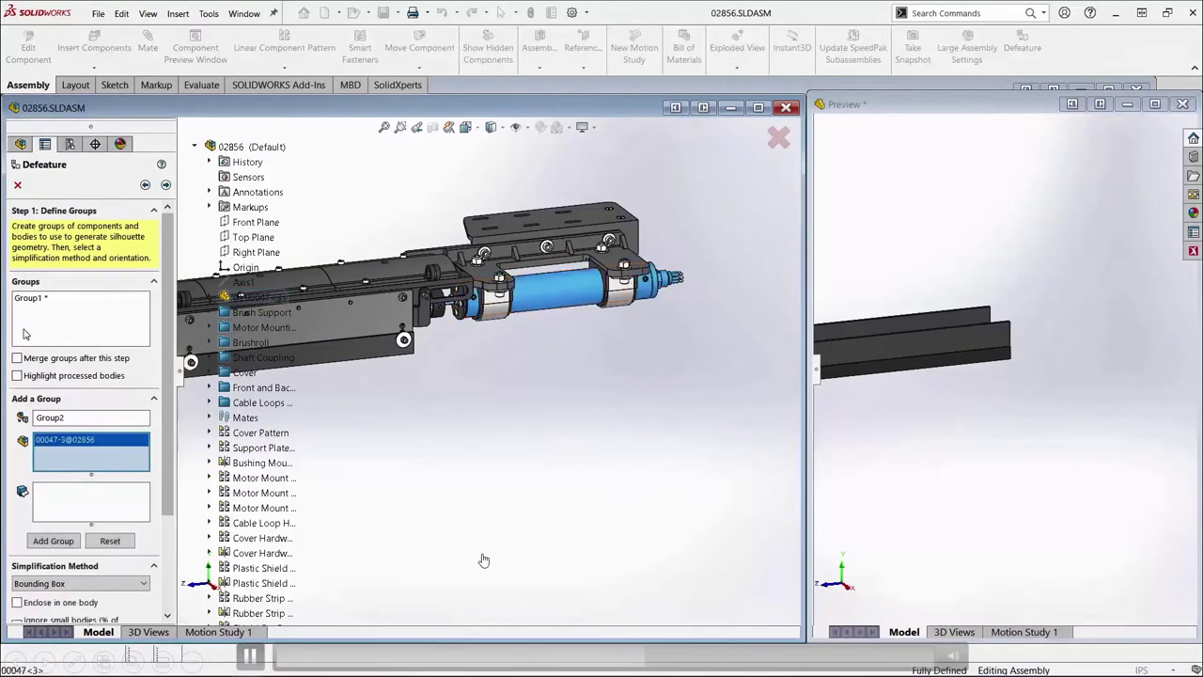
{"action": "left_click_drag", "start_coordinate": [172, 311], "coordinate": [170, 404]}
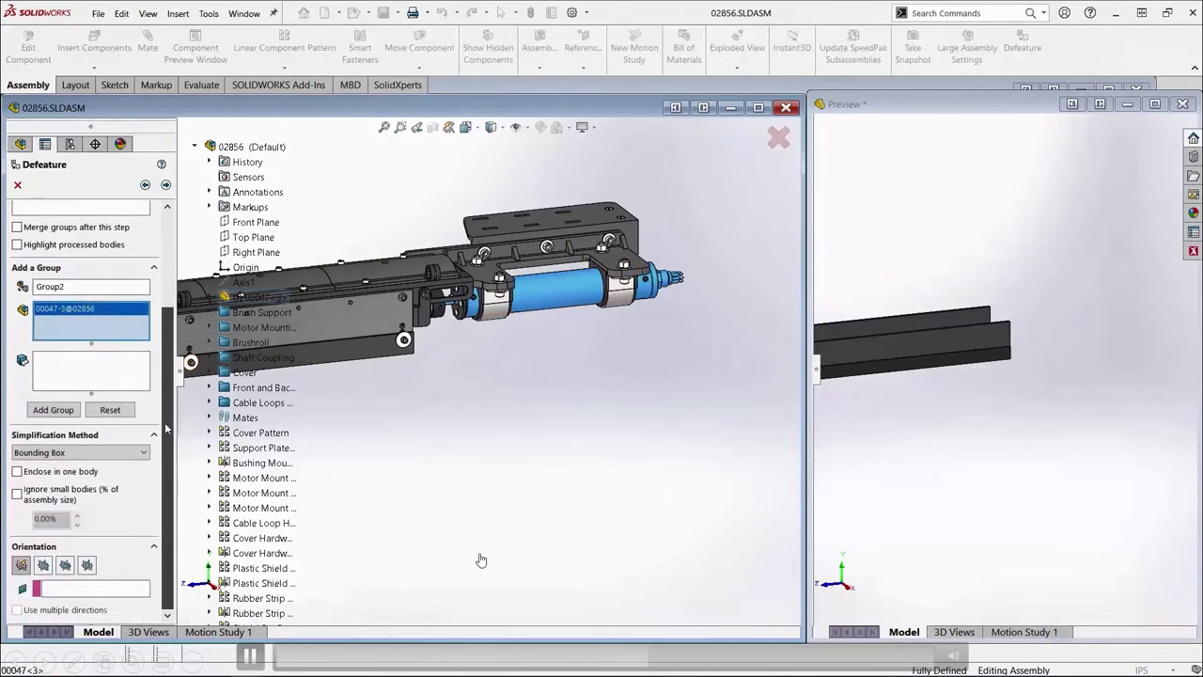
{"action": "left_click", "coordinate": [143, 454]}
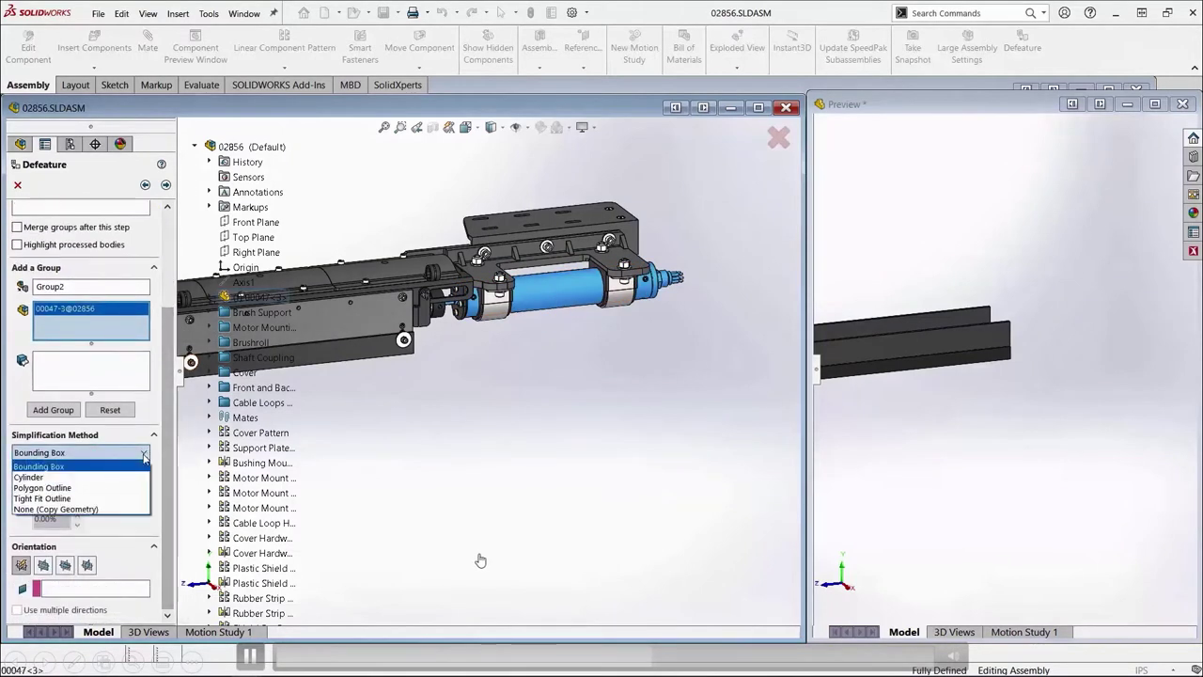
{"action": "left_click", "coordinate": [94, 477]}
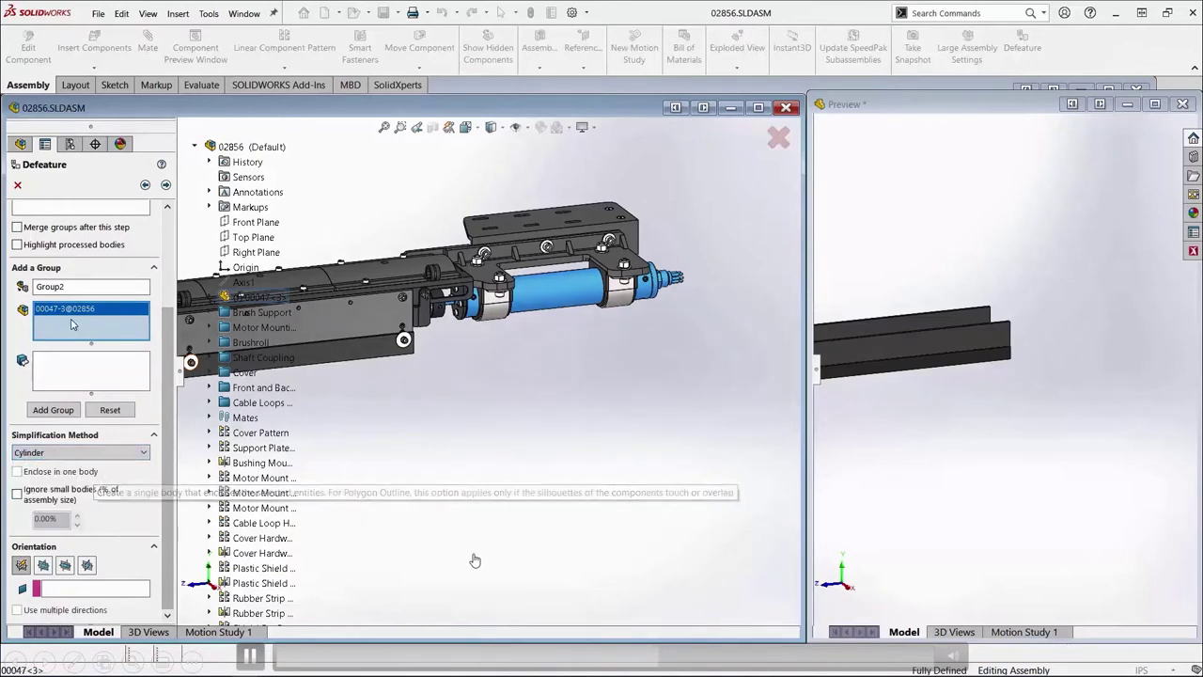
{"action": "left_click", "coordinate": [53, 411]}
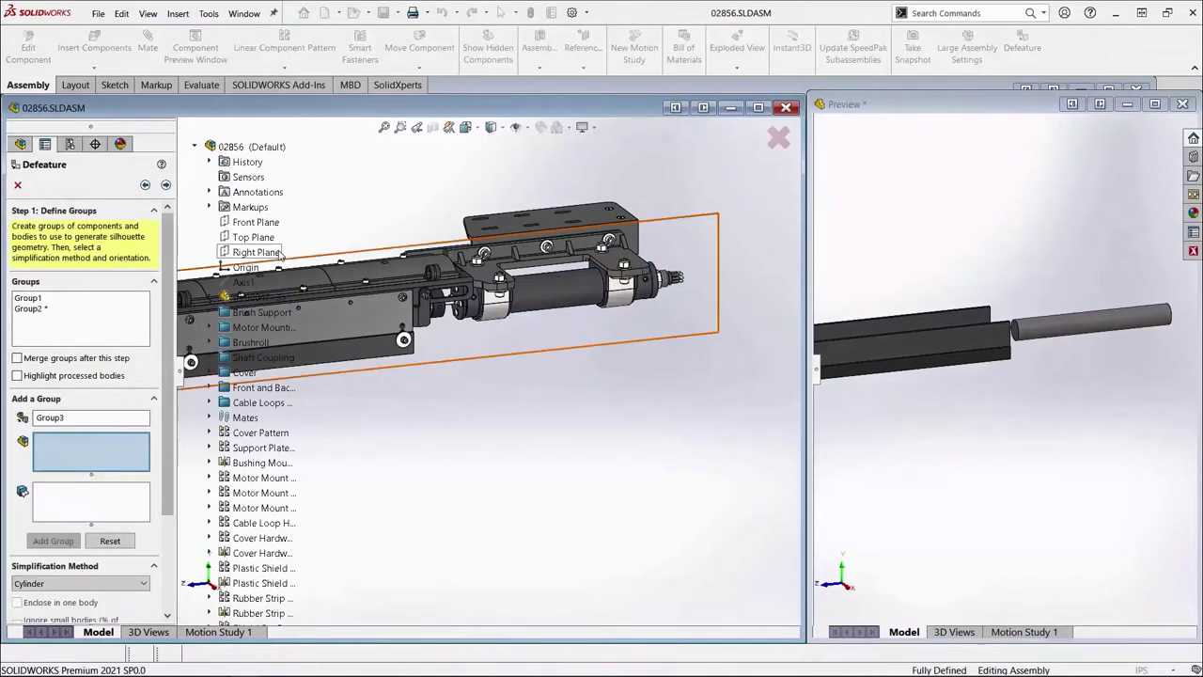
Add the brushroll and brush supports as Group3, a Polygon Outline oriented to Front Plane.
{"action": "scroll", "coordinate": [436, 370], "scroll_direction": "up", "scroll_amount": 3}
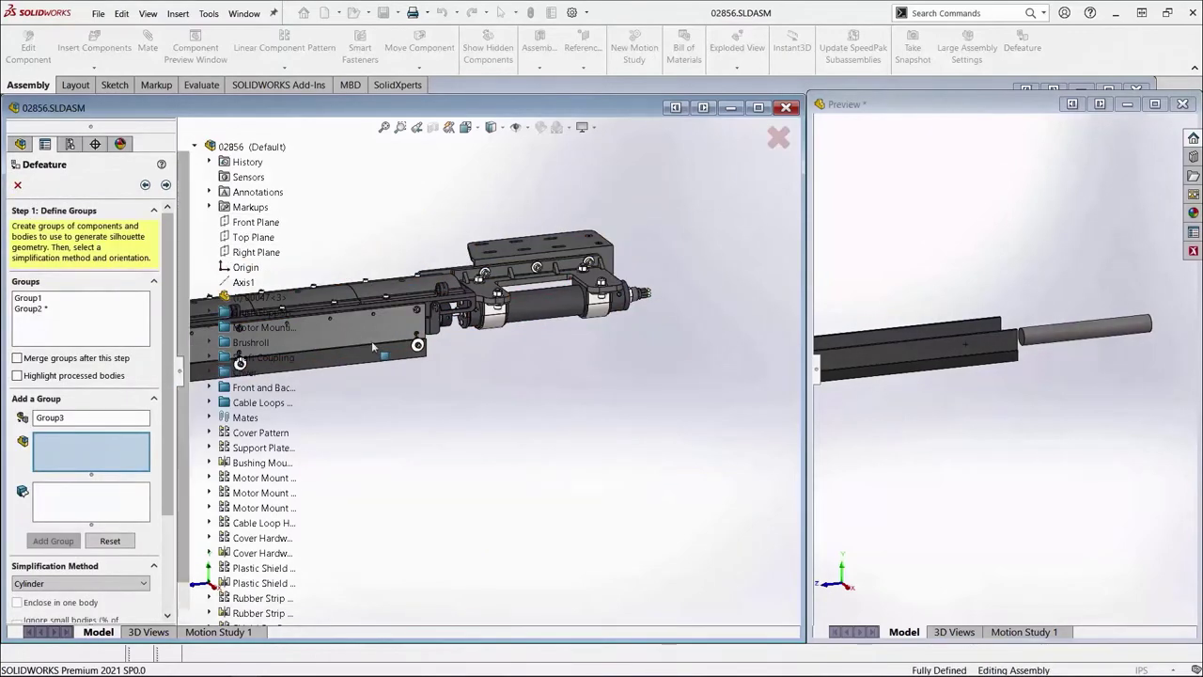
{"action": "scroll", "coordinate": [484, 371], "scroll_direction": "up", "scroll_amount": 3}
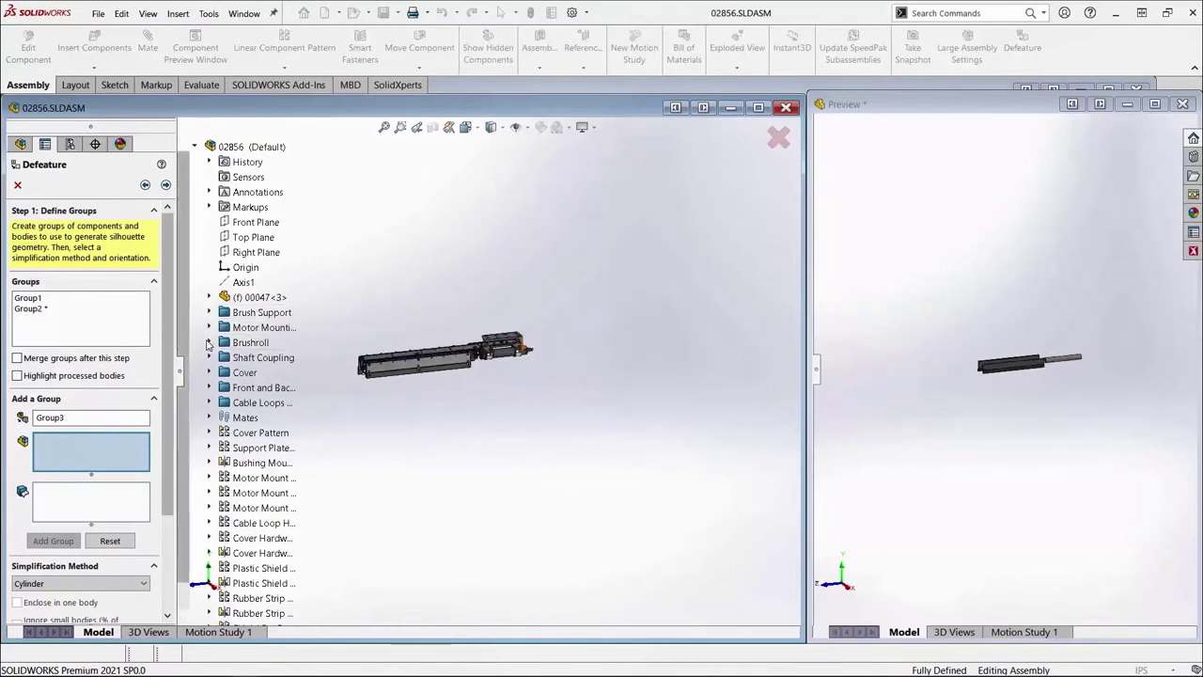
{"action": "left_click", "coordinate": [209, 342]}
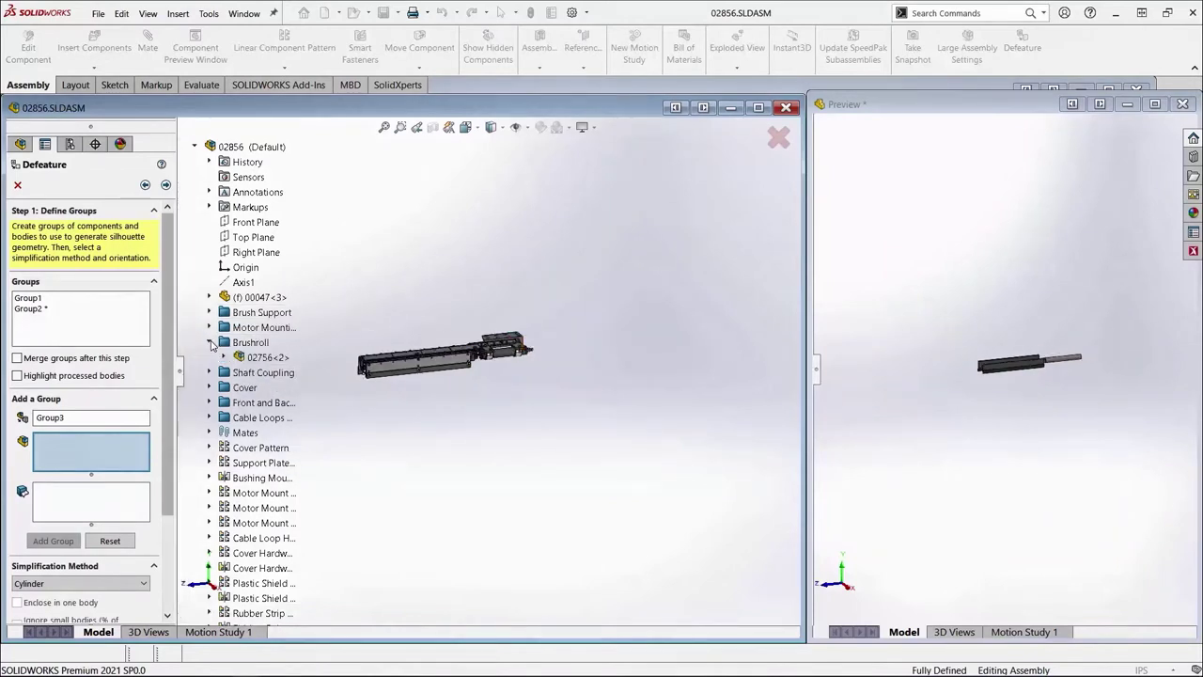
{"action": "left_click", "coordinate": [263, 358]}
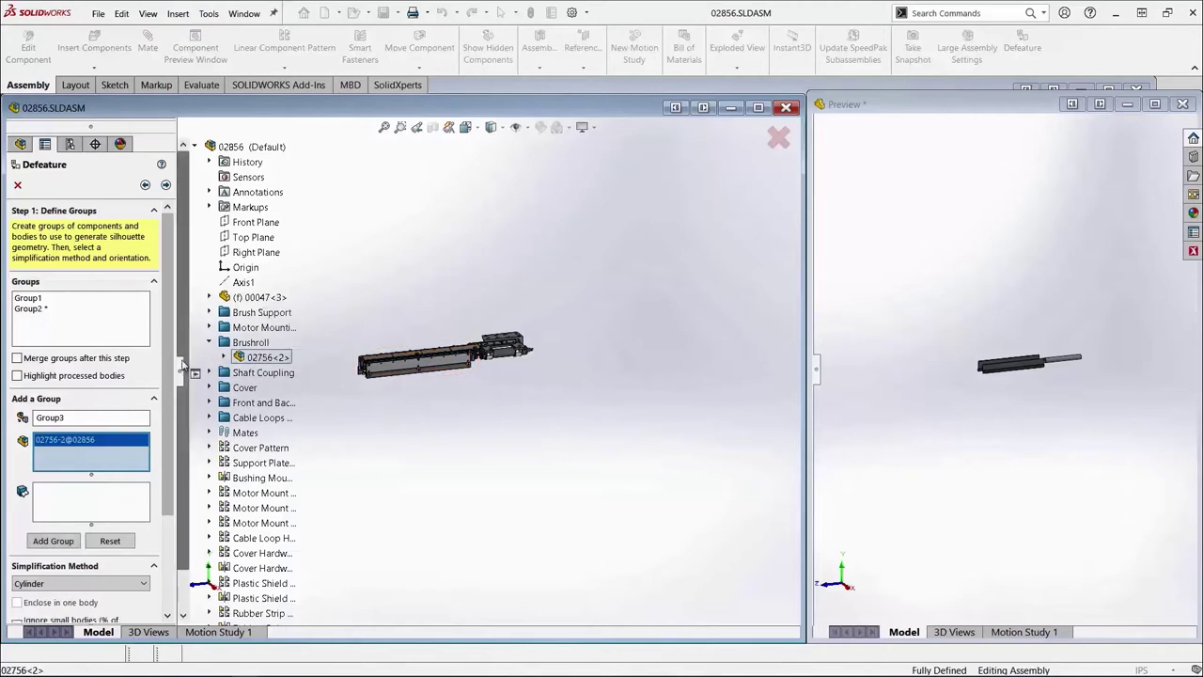
{"action": "scroll", "coordinate": [160, 413], "scroll_direction": "down", "scroll_amount": 2}
{"action": "scroll", "coordinate": [160, 414], "scroll_direction": "down", "scroll_amount": 2}
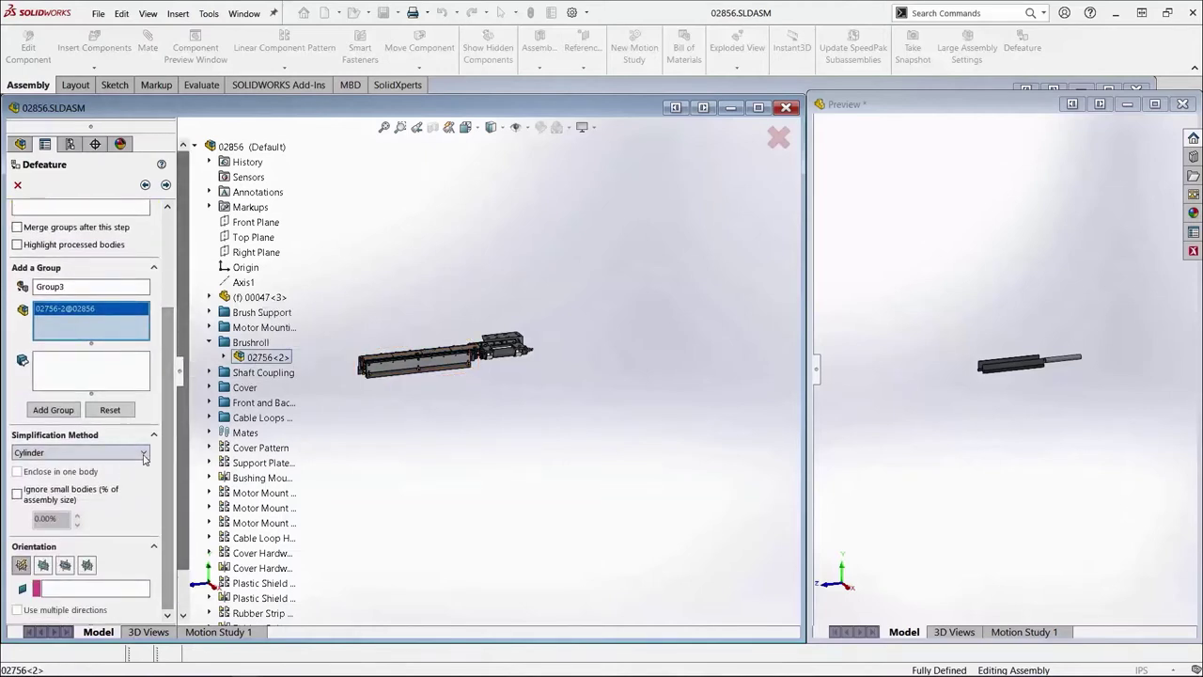
{"action": "left_click", "coordinate": [146, 455]}
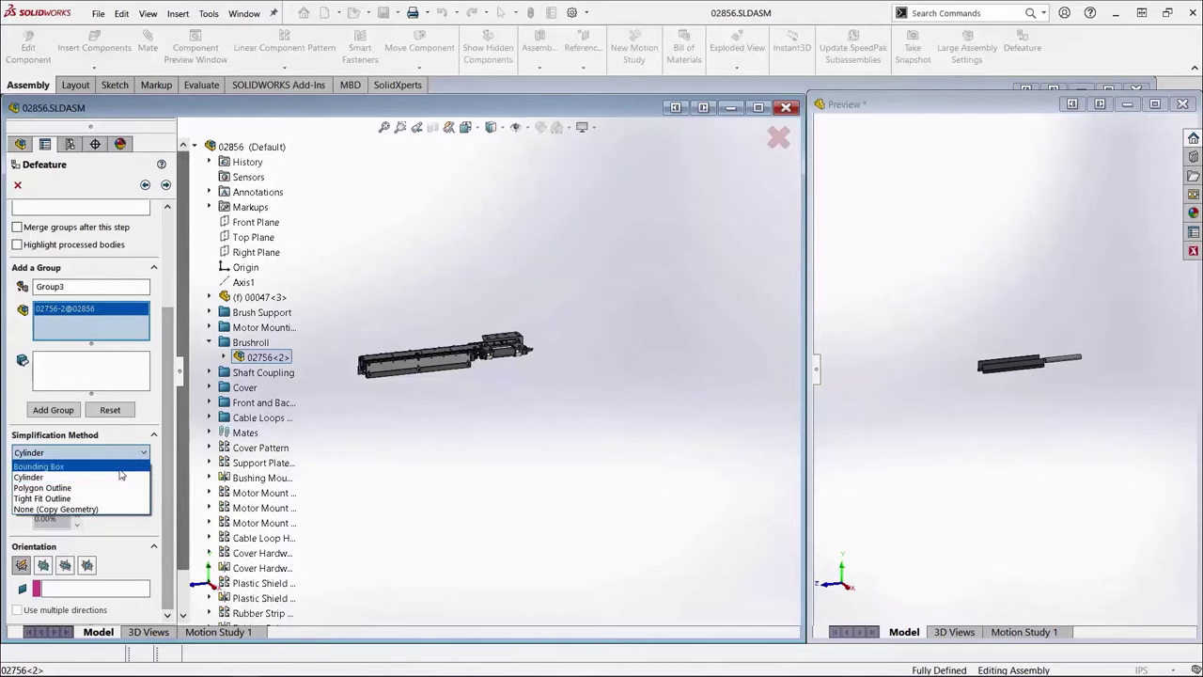
{"action": "left_click", "coordinate": [91, 488]}
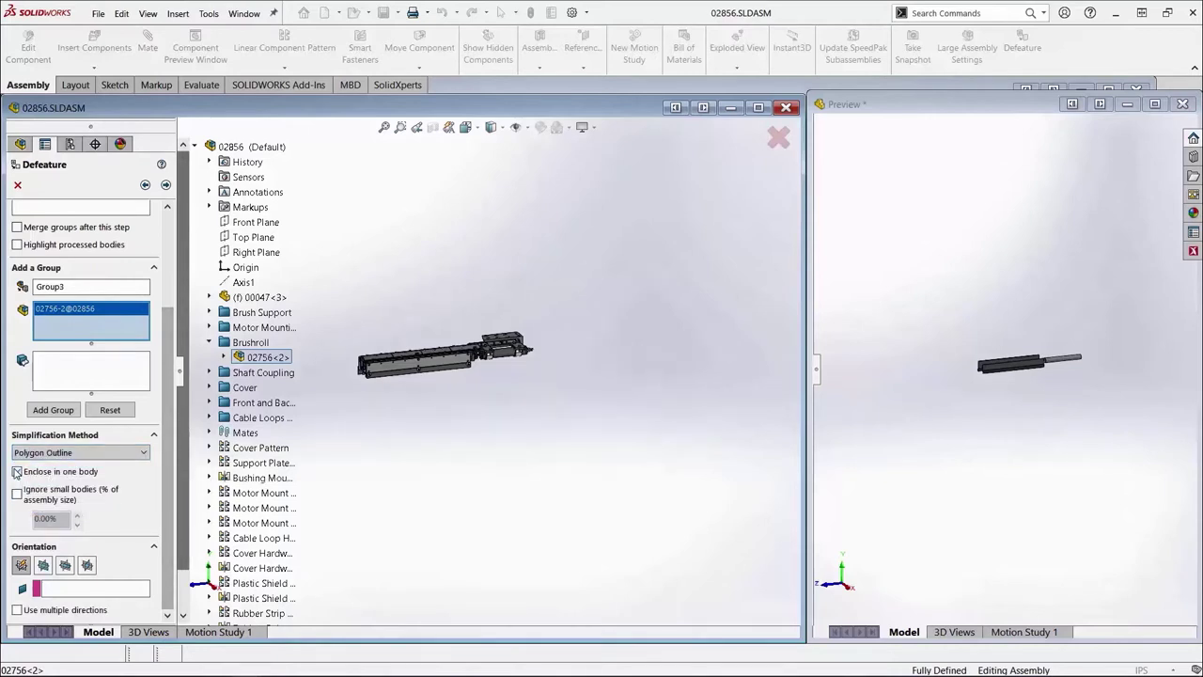
{"action": "left_click", "coordinate": [42, 565]}
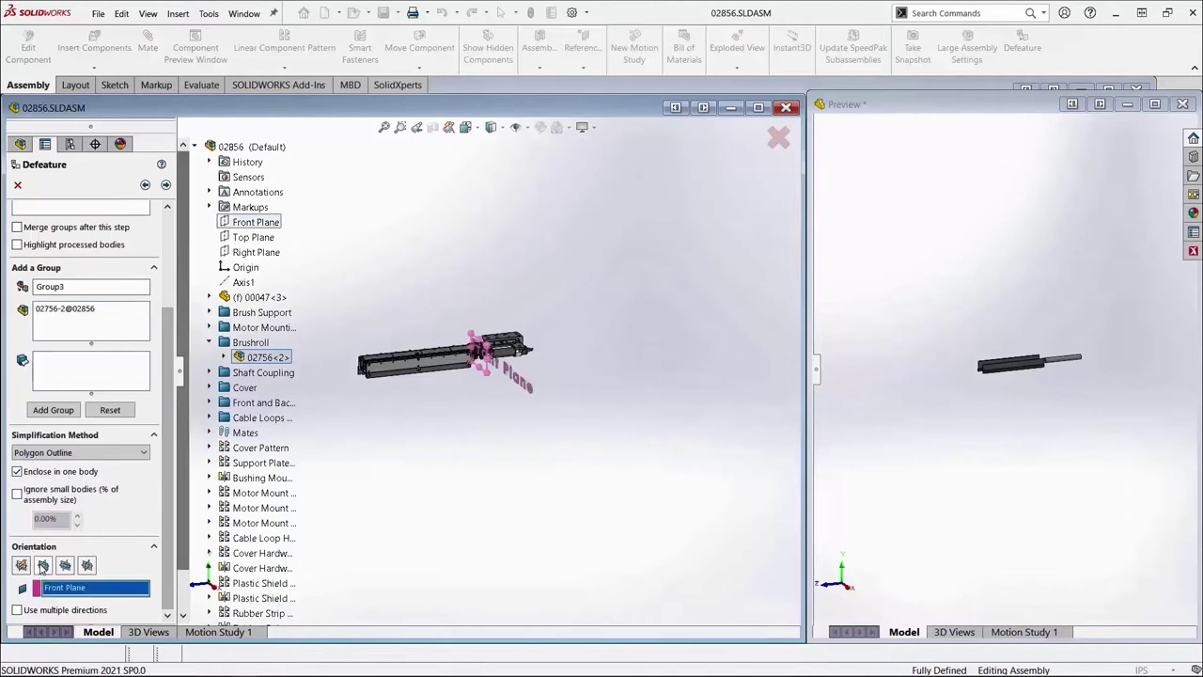
{"action": "scroll", "coordinate": [409, 328], "scroll_direction": "down", "scroll_amount": 5}
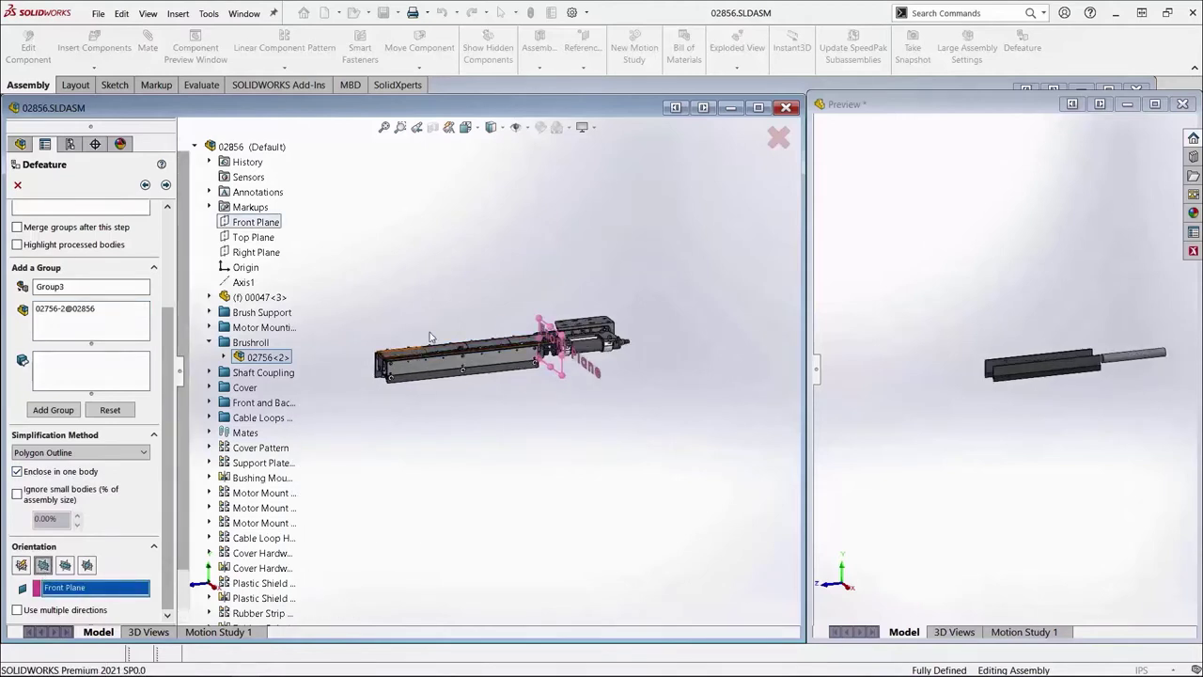
{"action": "left_click", "coordinate": [423, 371]}
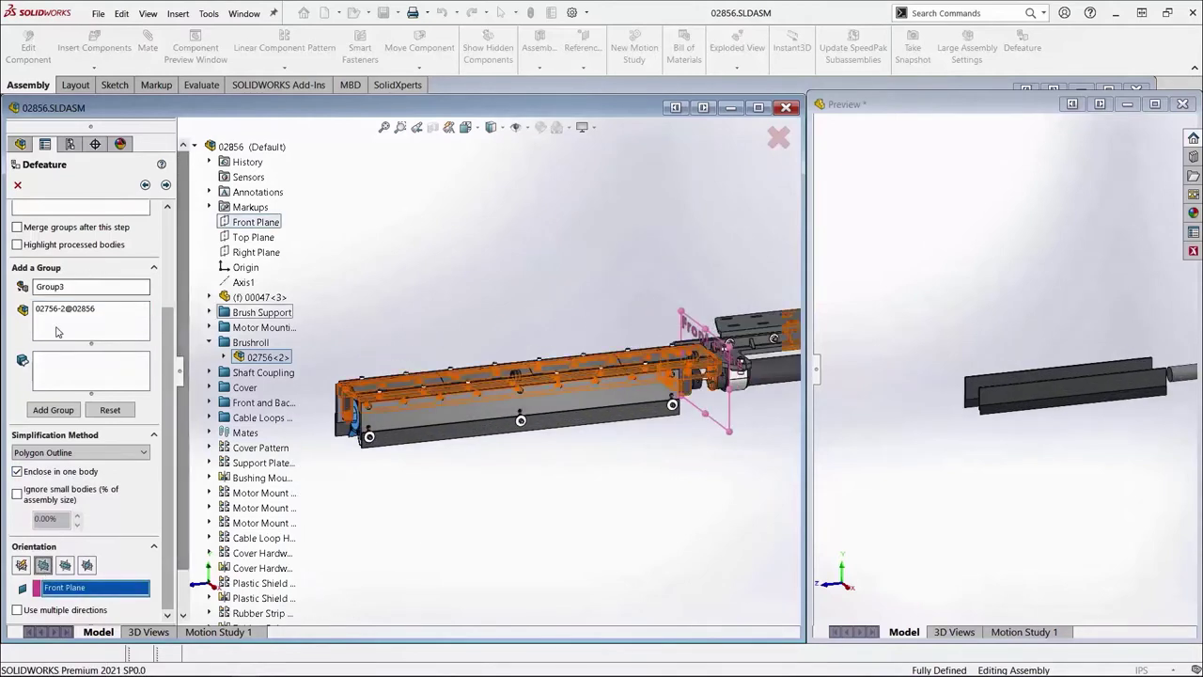
{"action": "left_click", "coordinate": [52, 411]}
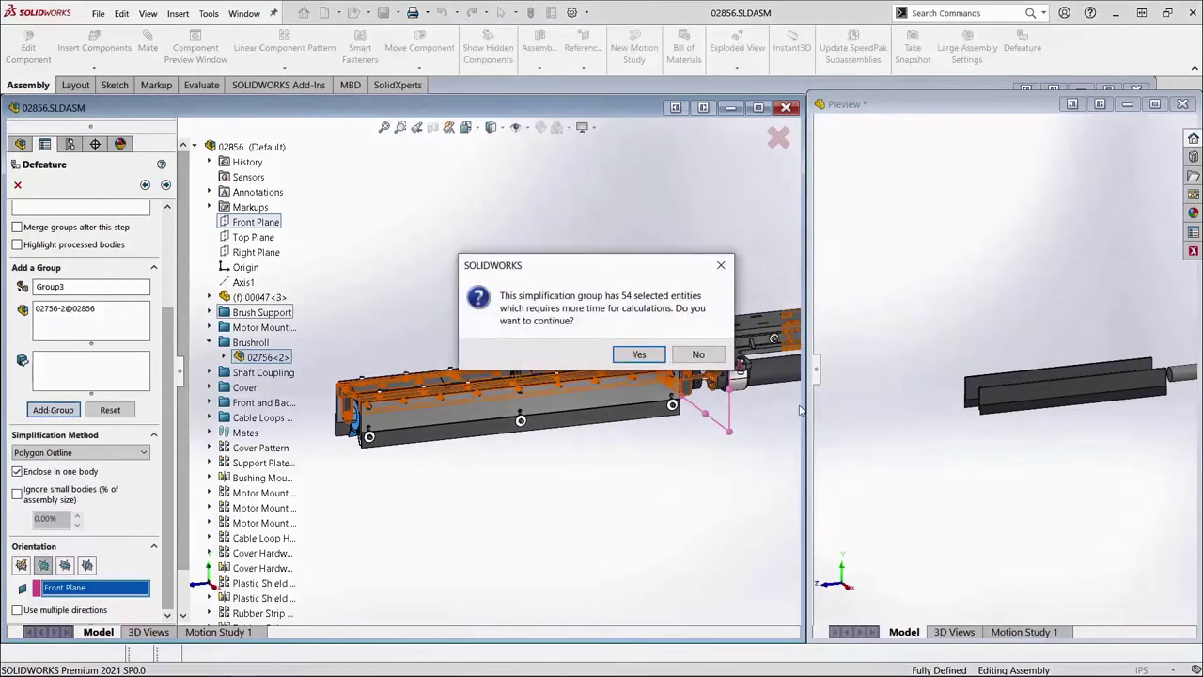
{"action": "left_click", "coordinate": [622, 354]}
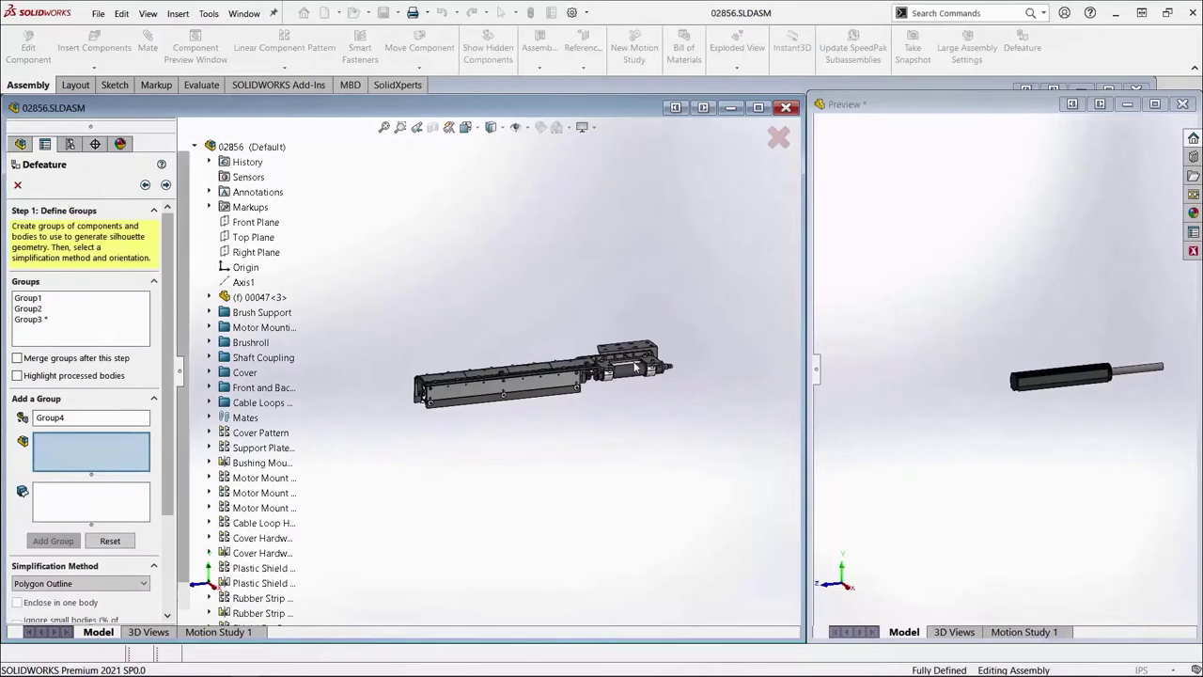
Select the four 03037 rail covers and set them to Tight Fit Outline on Front Plane.
{"action": "scroll", "coordinate": [526, 352], "scroll_direction": "down", "scroll_amount": 3}
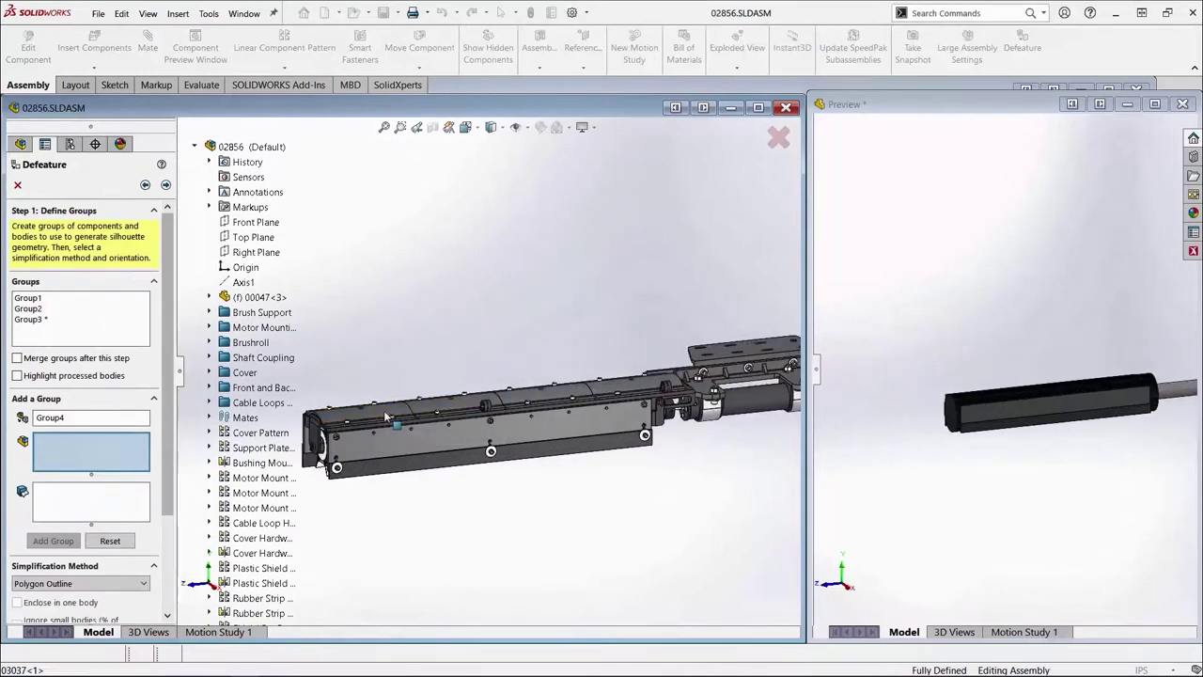
{"action": "left_click", "coordinate": [388, 414]}
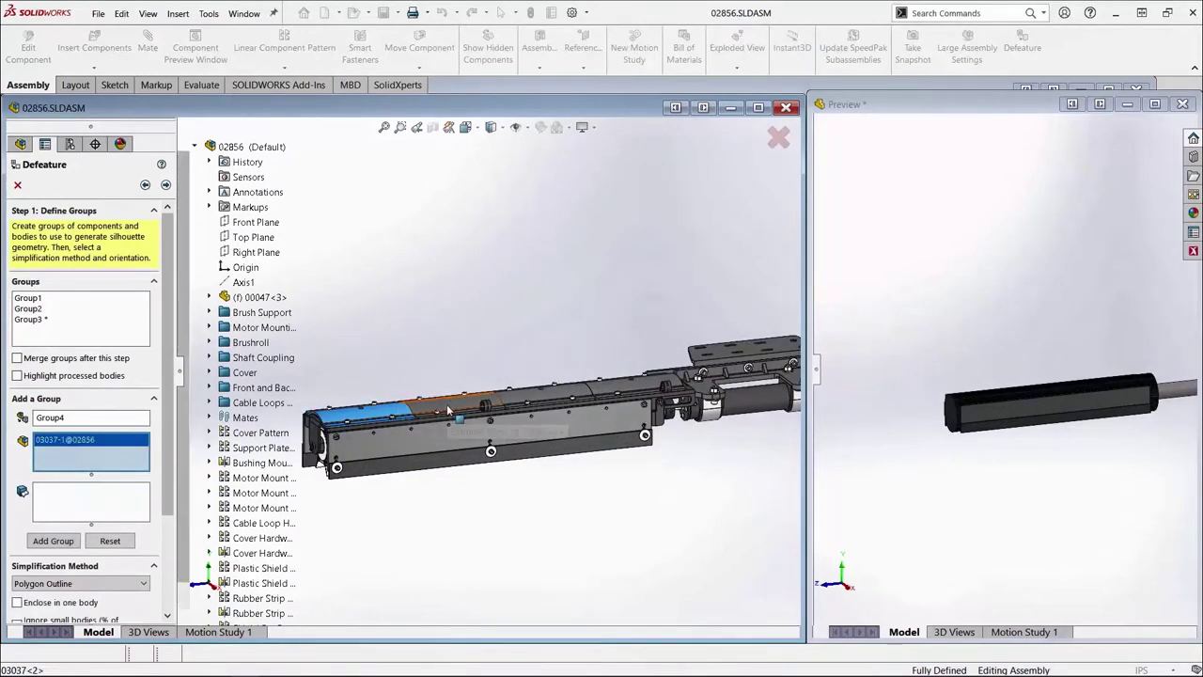
{"action": "left_click", "coordinate": [455, 406]}
{"action": "left_click", "coordinate": [552, 401]}
{"action": "left_click", "coordinate": [622, 389]}
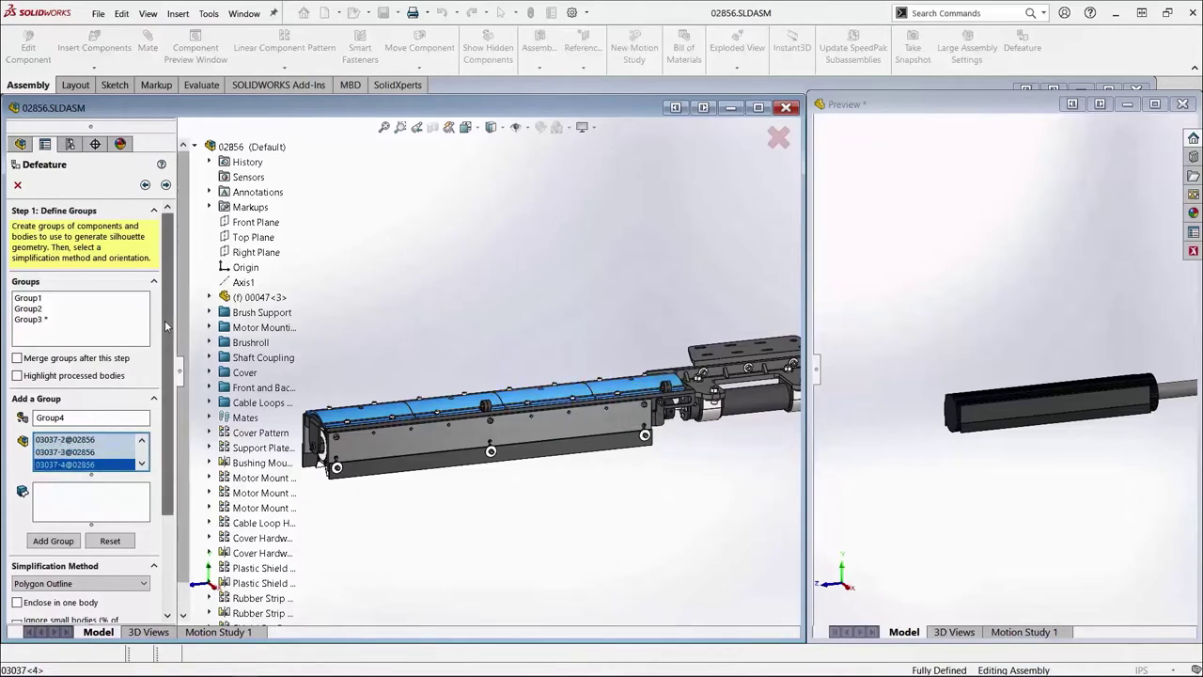
{"action": "scroll", "coordinate": [152, 409], "scroll_direction": "down", "scroll_amount": 3}
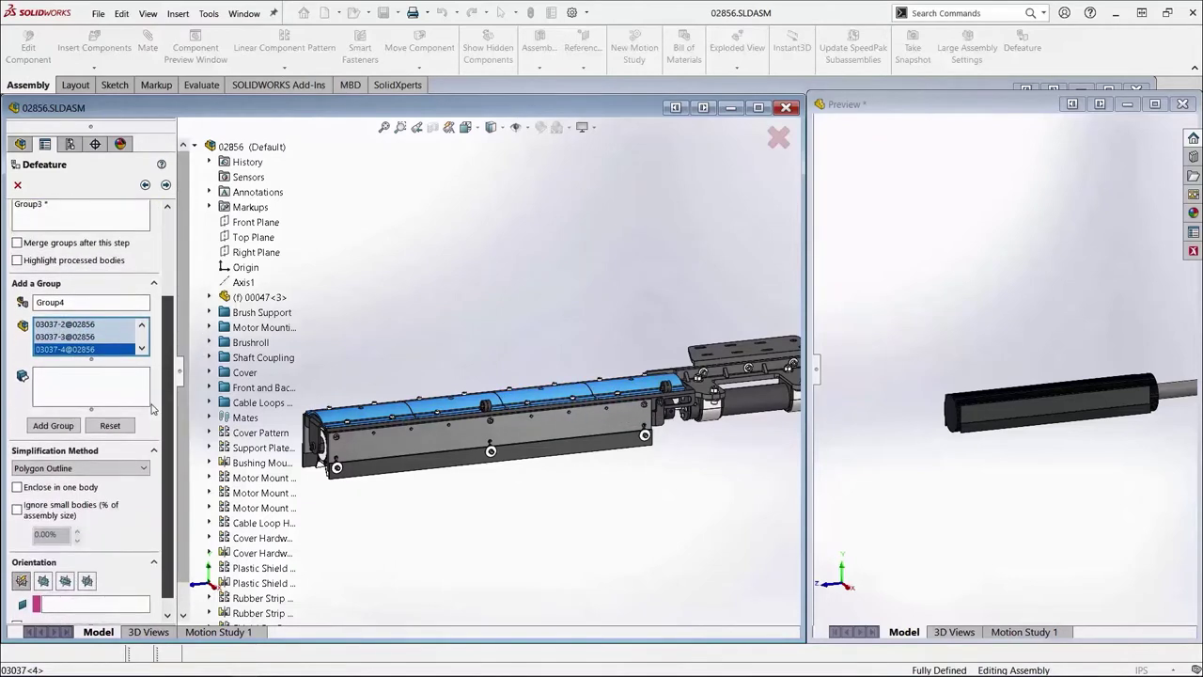
{"action": "left_click", "coordinate": [143, 468]}
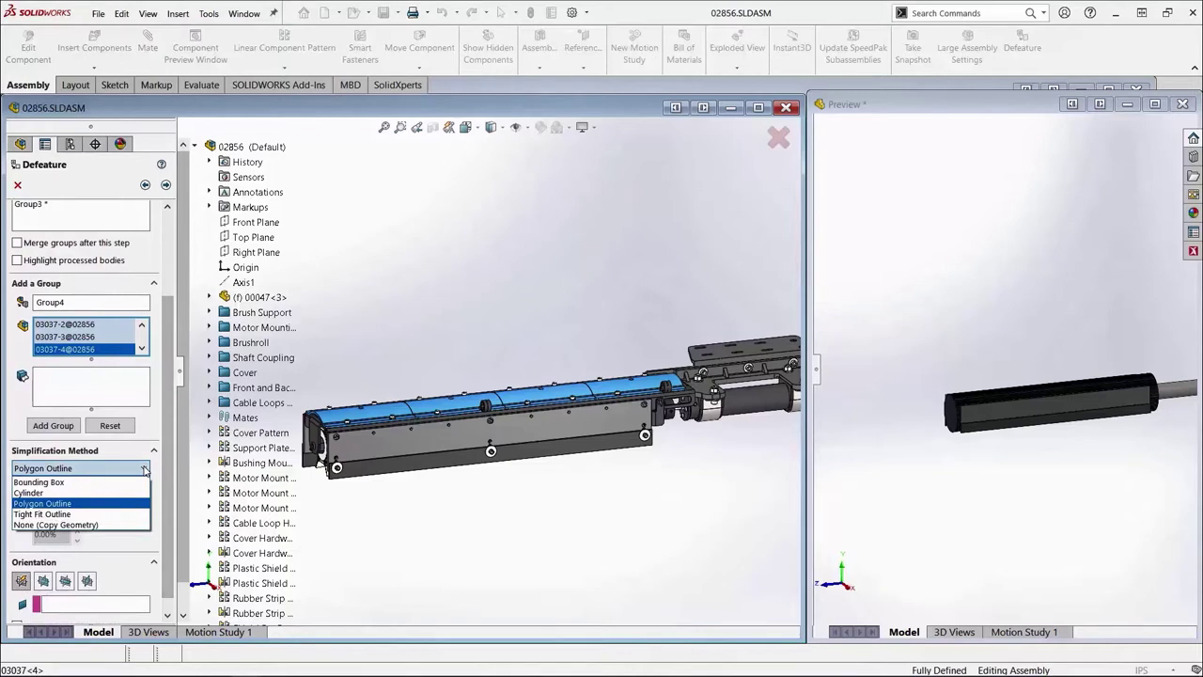
{"action": "left_click", "coordinate": [75, 515]}
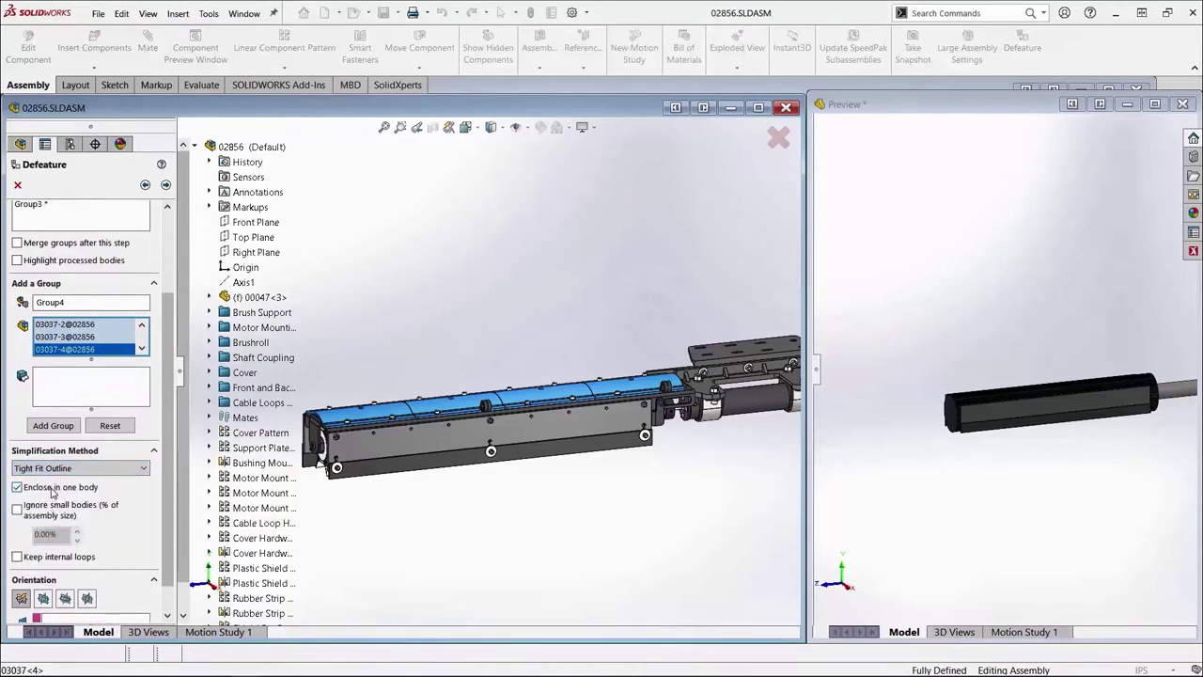
{"action": "left_click", "coordinate": [43, 599]}
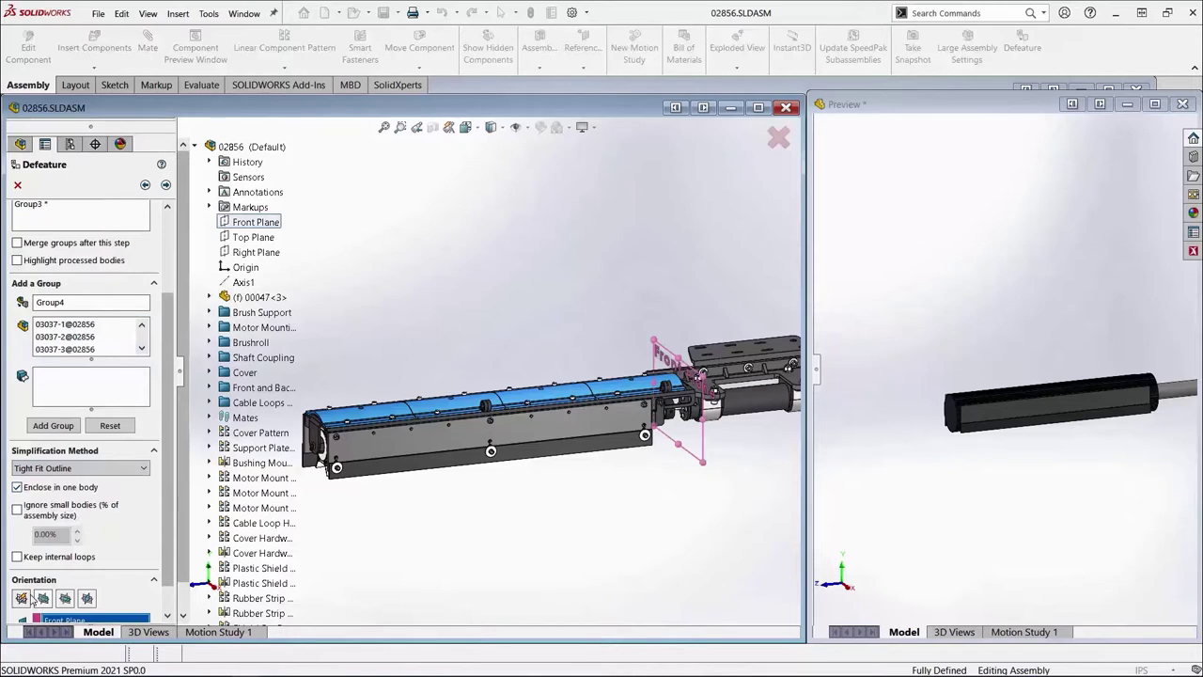
{"action": "left_click", "coordinate": [42, 598]}
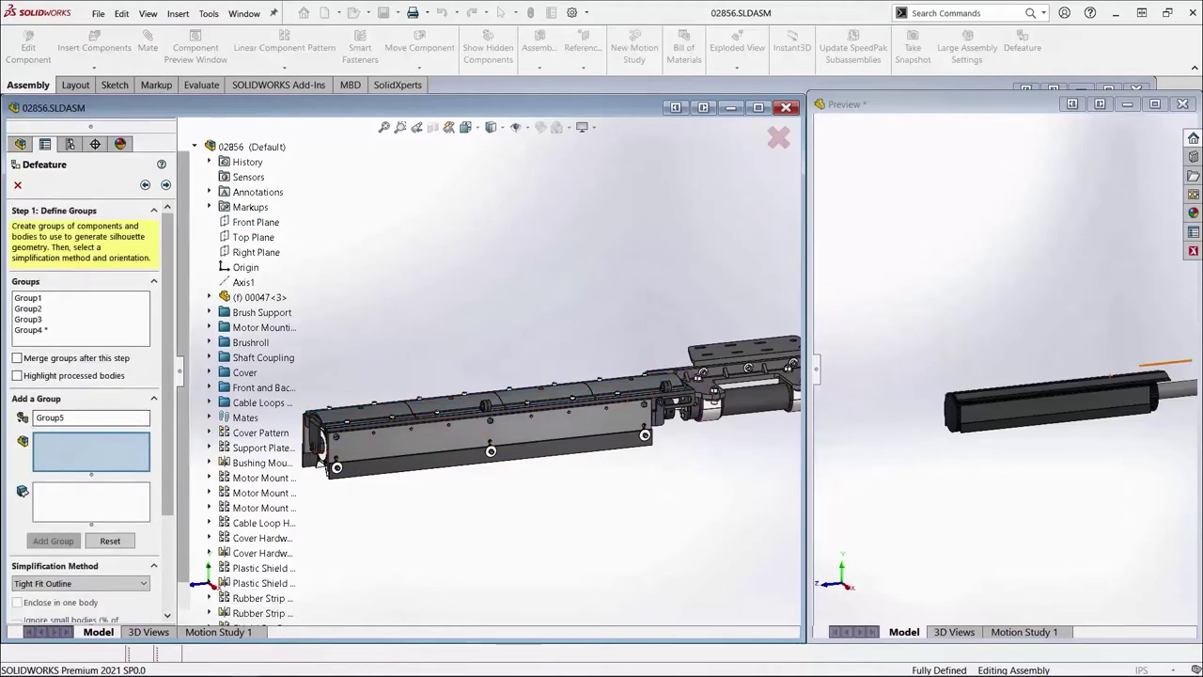
{"action": "scroll", "coordinate": [597, 470], "scroll_direction": "up", "scroll_amount": 2}
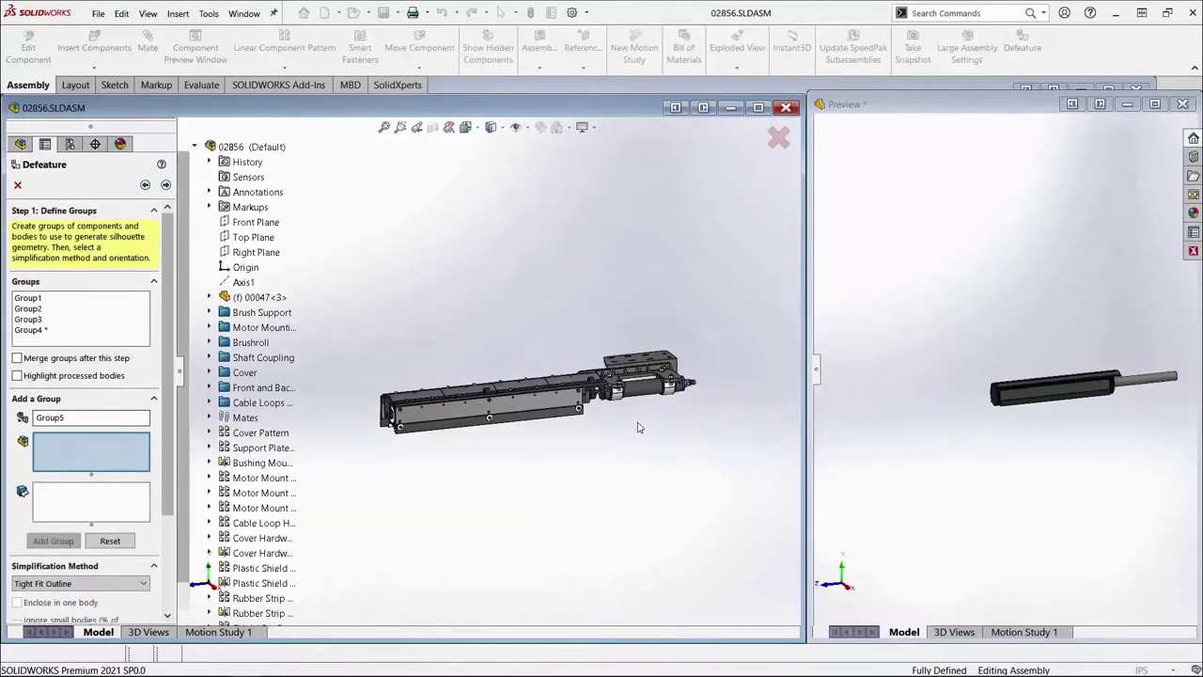
Select clamps 00257-1 and 00257-2, orient their Tight Fit Outline to Front Plane, and add Group5.
{"action": "scroll", "coordinate": [576, 358], "scroll_direction": "down", "scroll_amount": 2}
{"action": "scroll", "coordinate": [575, 357], "scroll_direction": "down", "scroll_amount": 6}
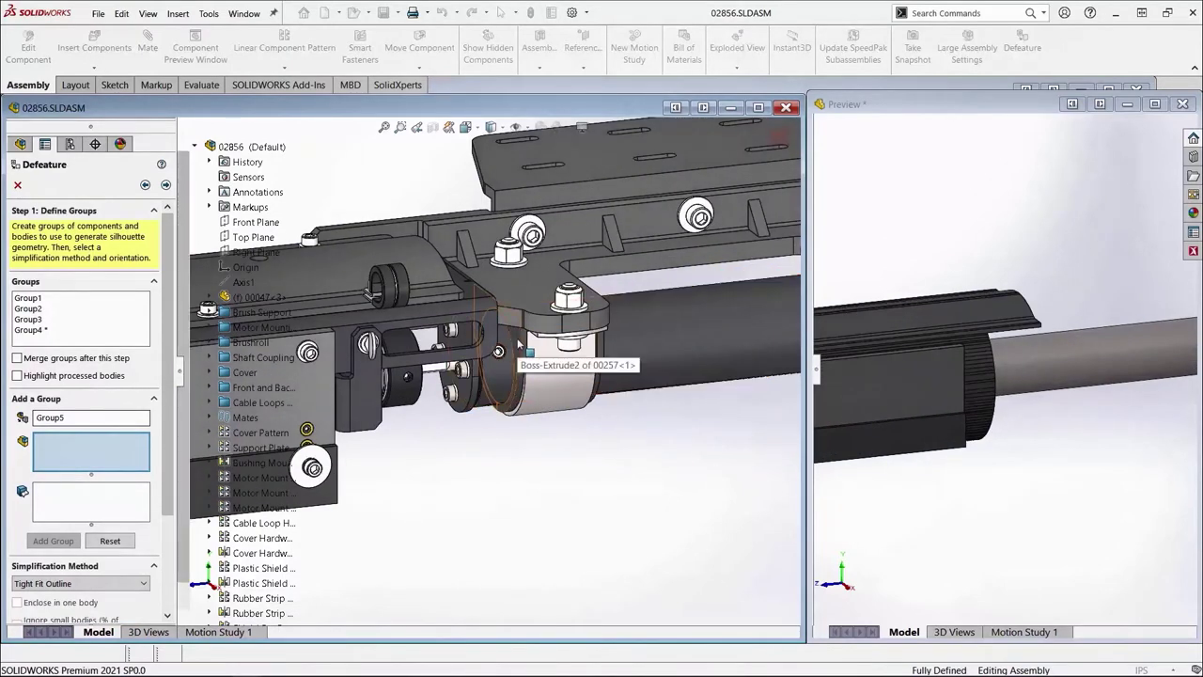
{"action": "left_click", "coordinate": [519, 345]}
{"action": "scroll", "coordinate": [519, 345], "scroll_direction": "up", "scroll_amount": 5}
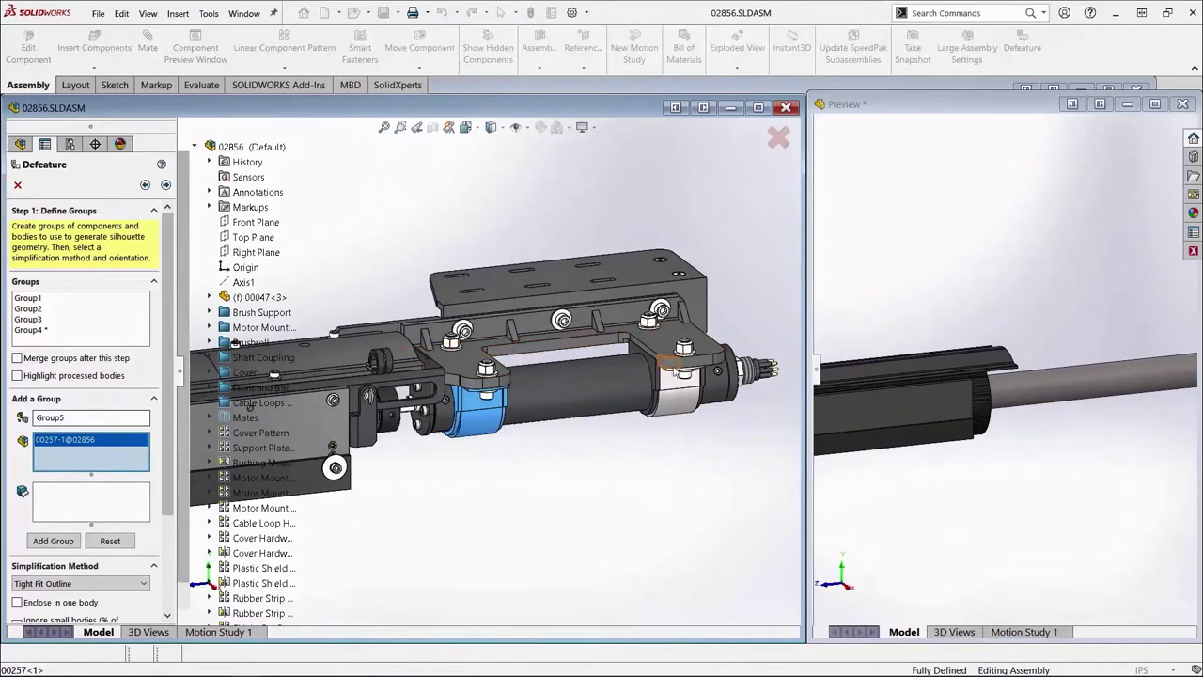
{"action": "left_click", "coordinate": [664, 380]}
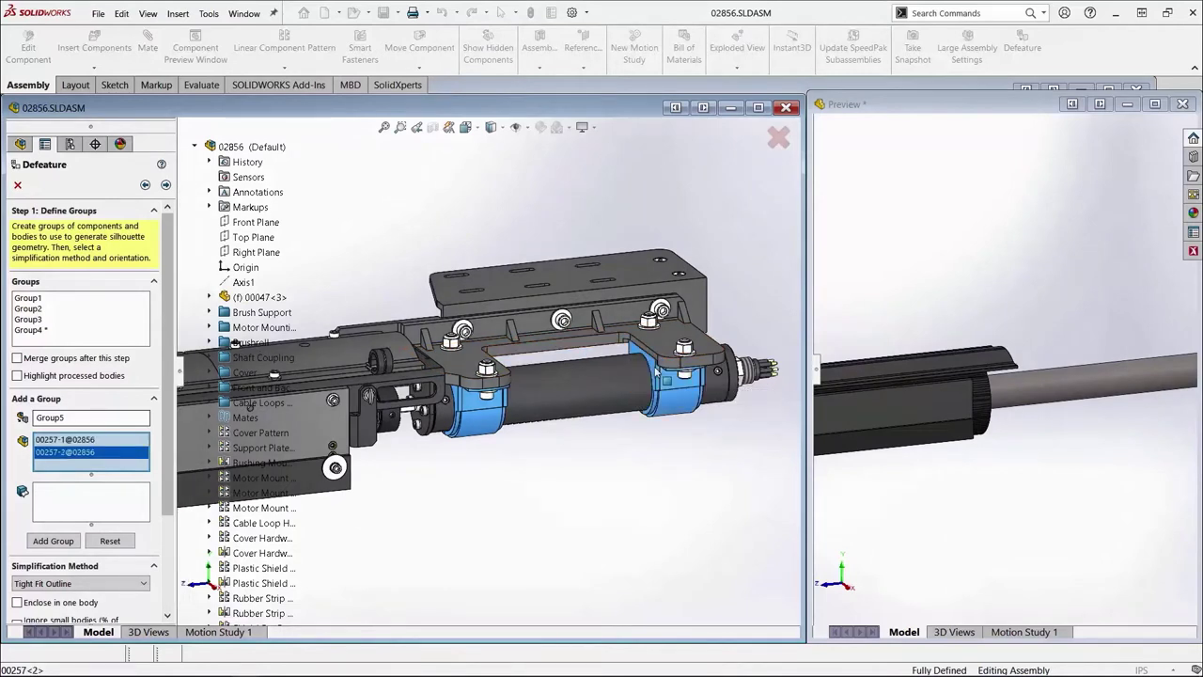
{"action": "scroll", "coordinate": [162, 448], "scroll_direction": "down", "scroll_amount": 4}
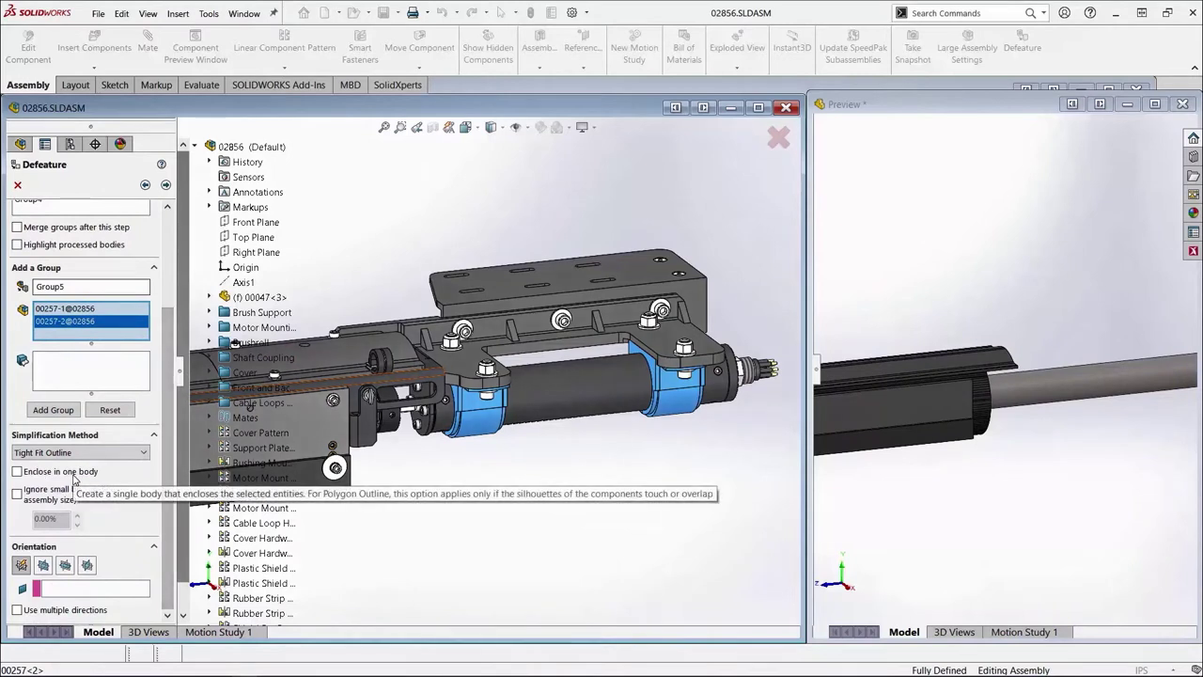
{"action": "left_click", "coordinate": [43, 565]}
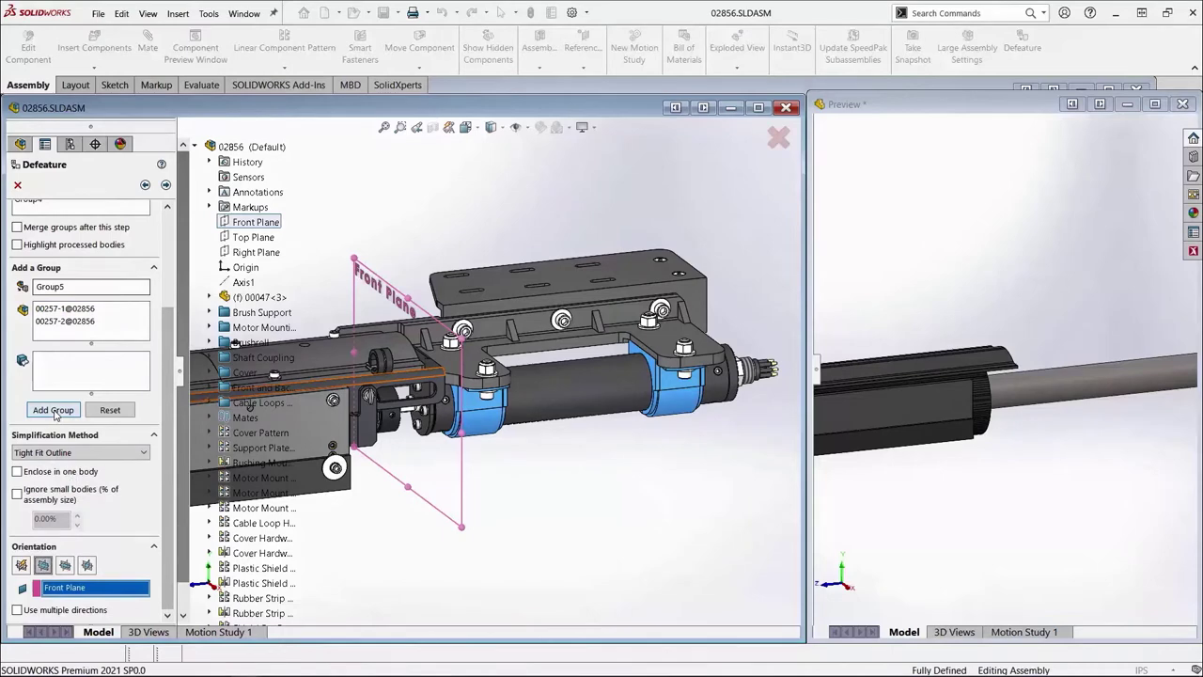
{"action": "left_click", "coordinate": [54, 411]}
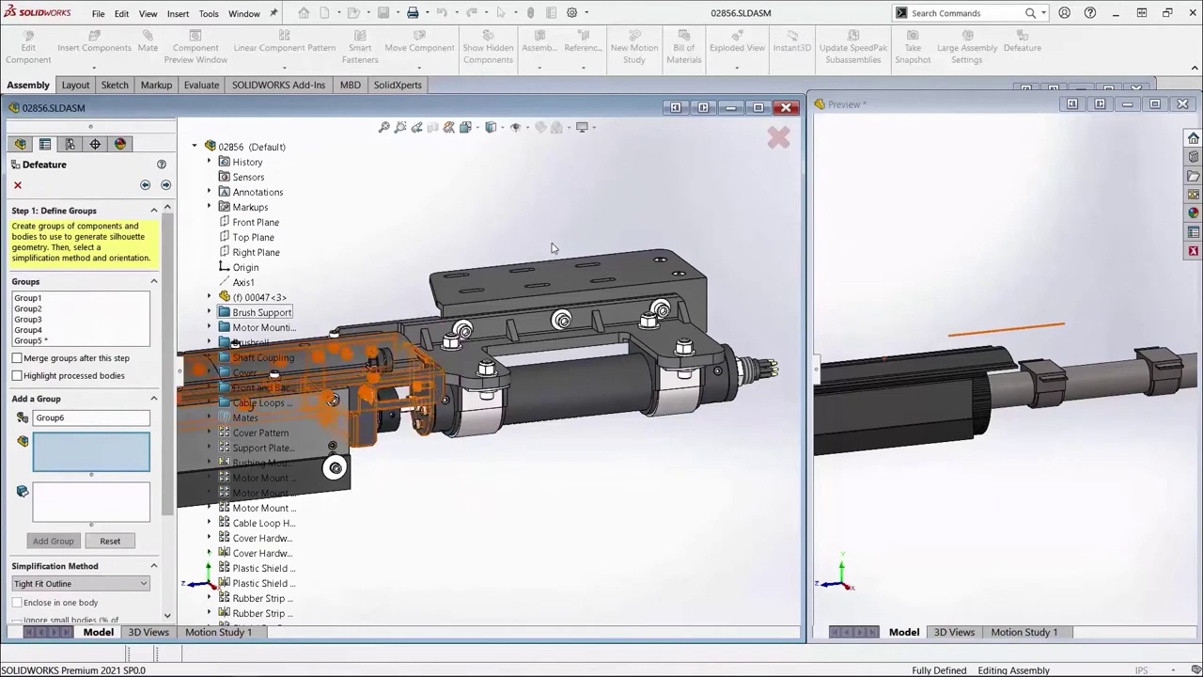
Add 03024-1 and 03020-1 as Group6 using None (Copy Geometry), then proceed to results.
{"action": "left_click", "coordinate": [463, 357]}
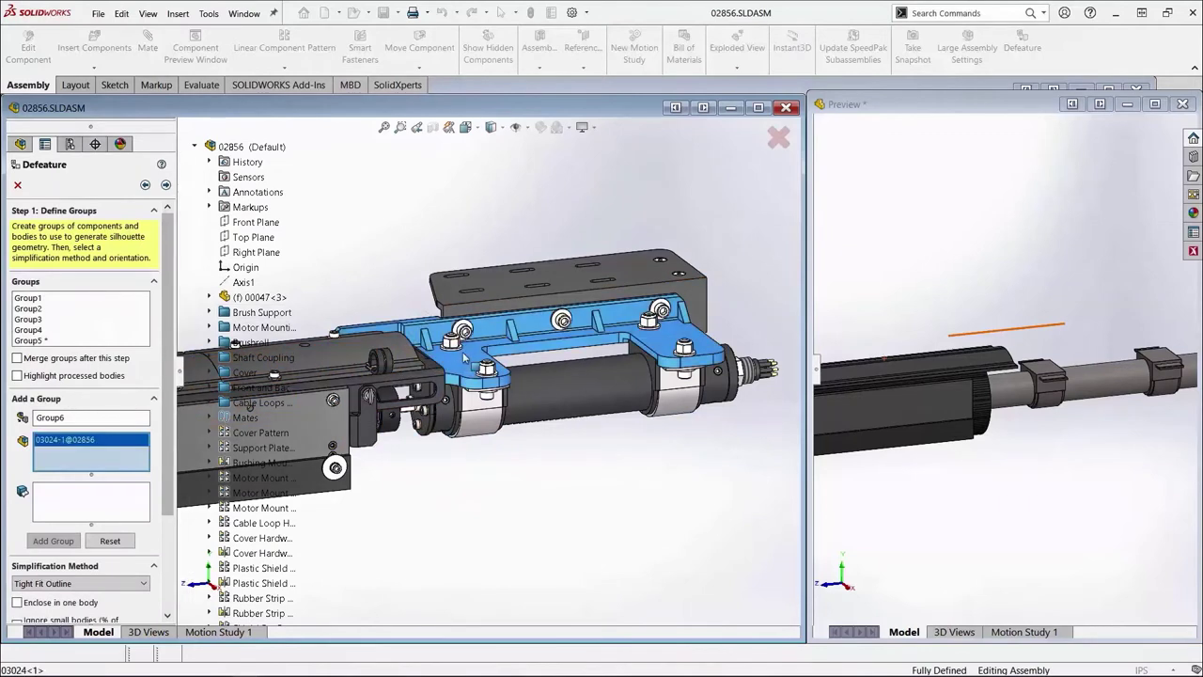
{"action": "left_click", "coordinate": [495, 286]}
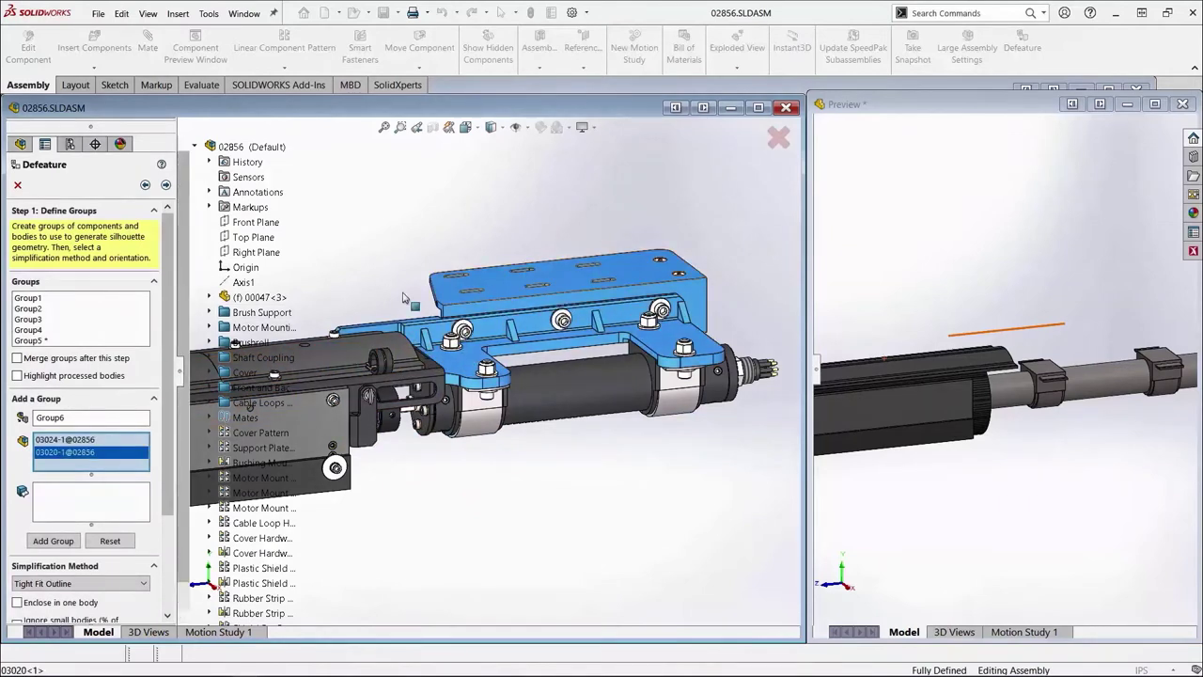
{"action": "scroll", "coordinate": [165, 381], "scroll_direction": "down", "scroll_amount": 3}
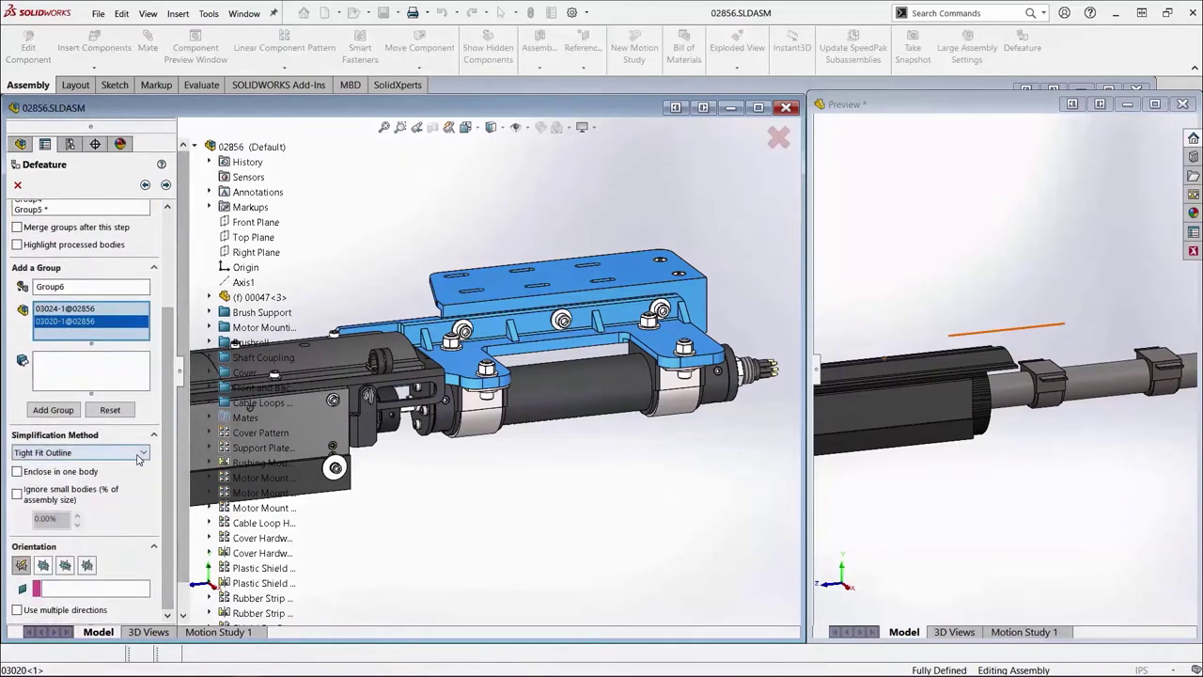
{"action": "left_click", "coordinate": [94, 452]}
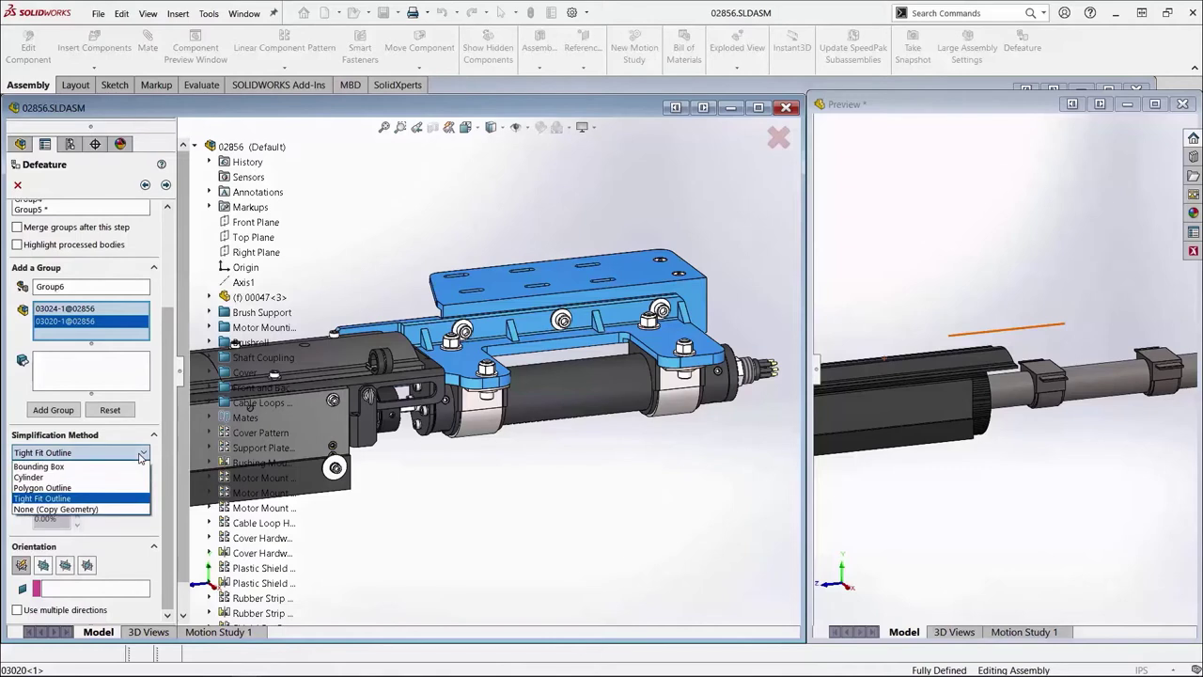
{"action": "left_click", "coordinate": [87, 509]}
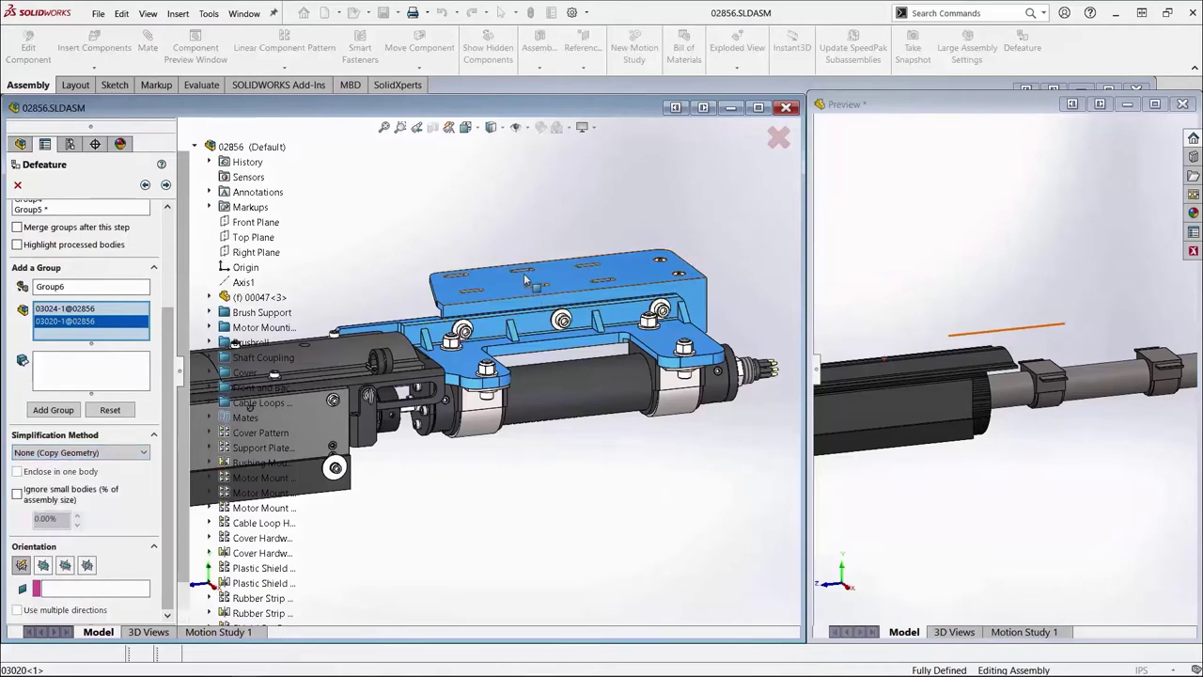
{"action": "left_click", "coordinate": [54, 410]}
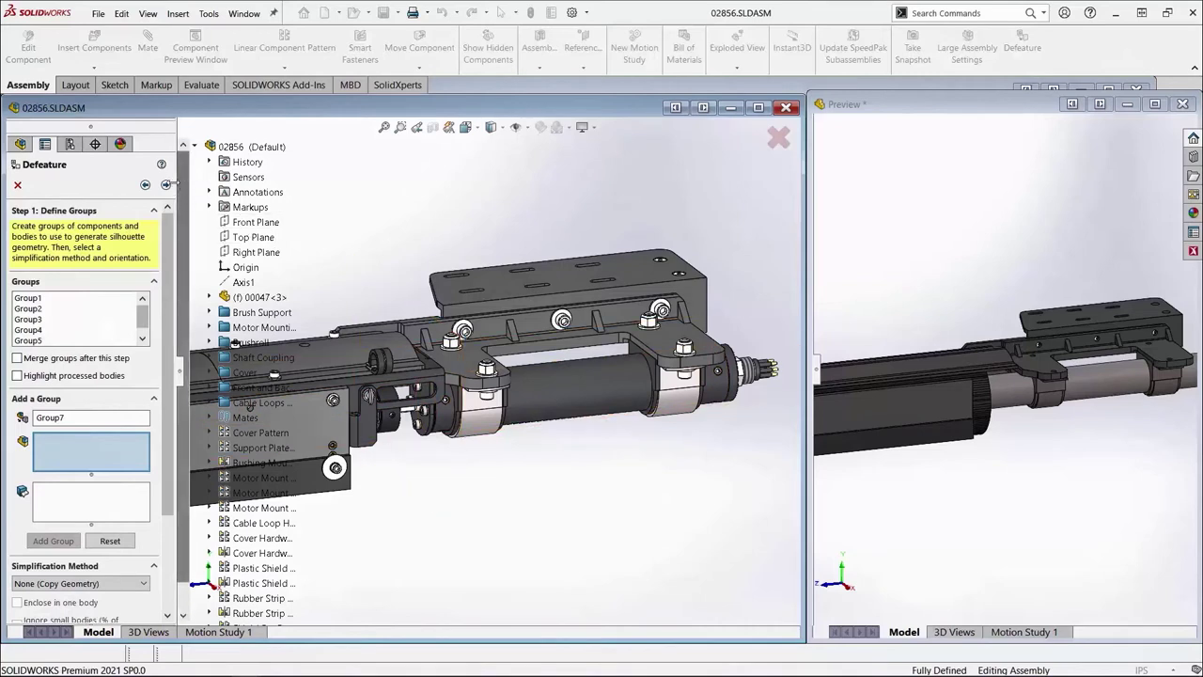
{"action": "left_click", "coordinate": [166, 185]}
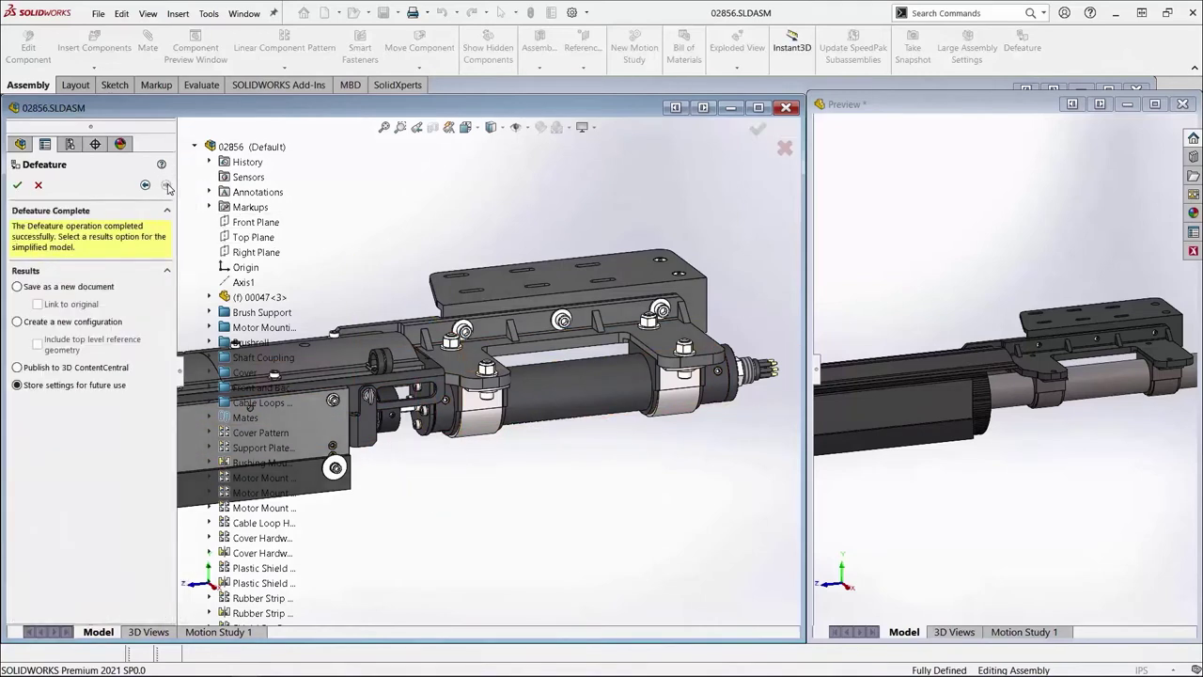
Save the result as new configuration Default_defeature, activate it, and switch to 02800.SLDASM.
{"action": "left_click", "coordinate": [90, 324]}
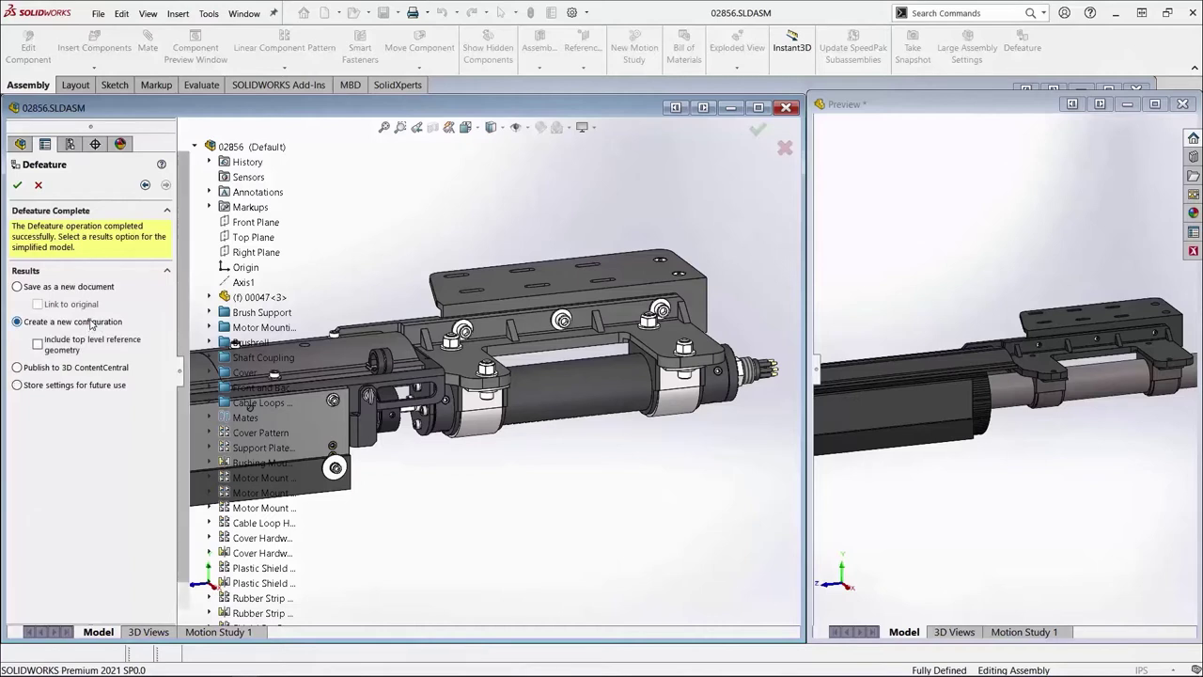
{"action": "left_click", "coordinate": [19, 185]}
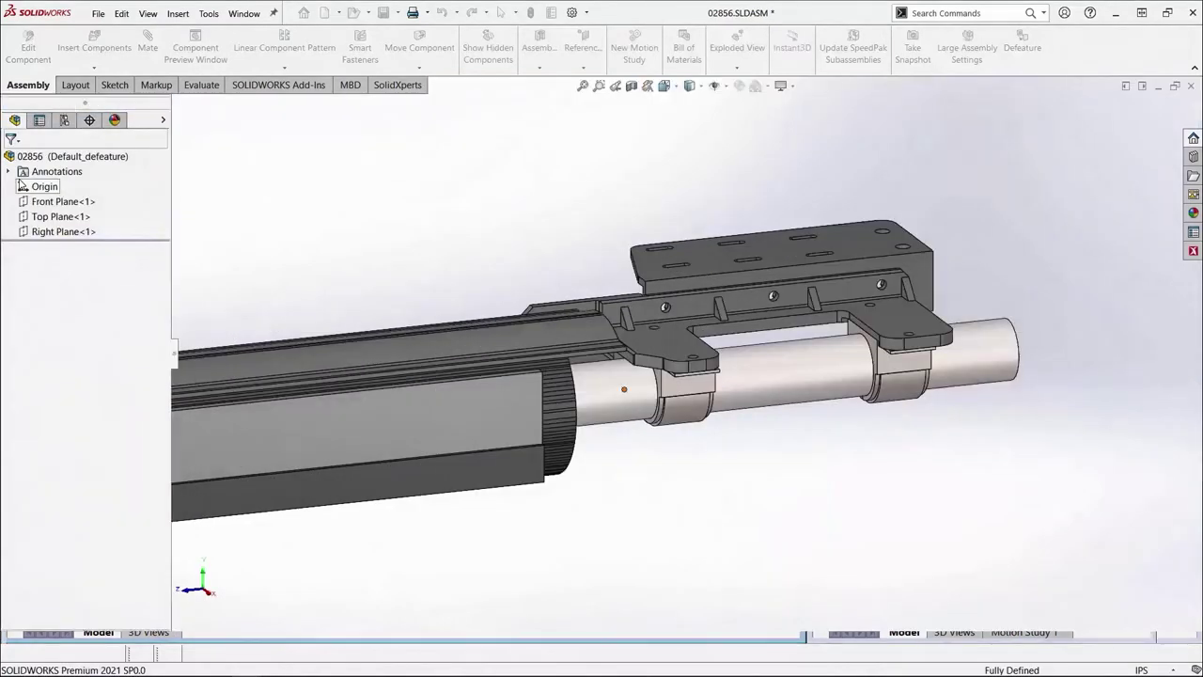
{"action": "left_click", "coordinate": [65, 120]}
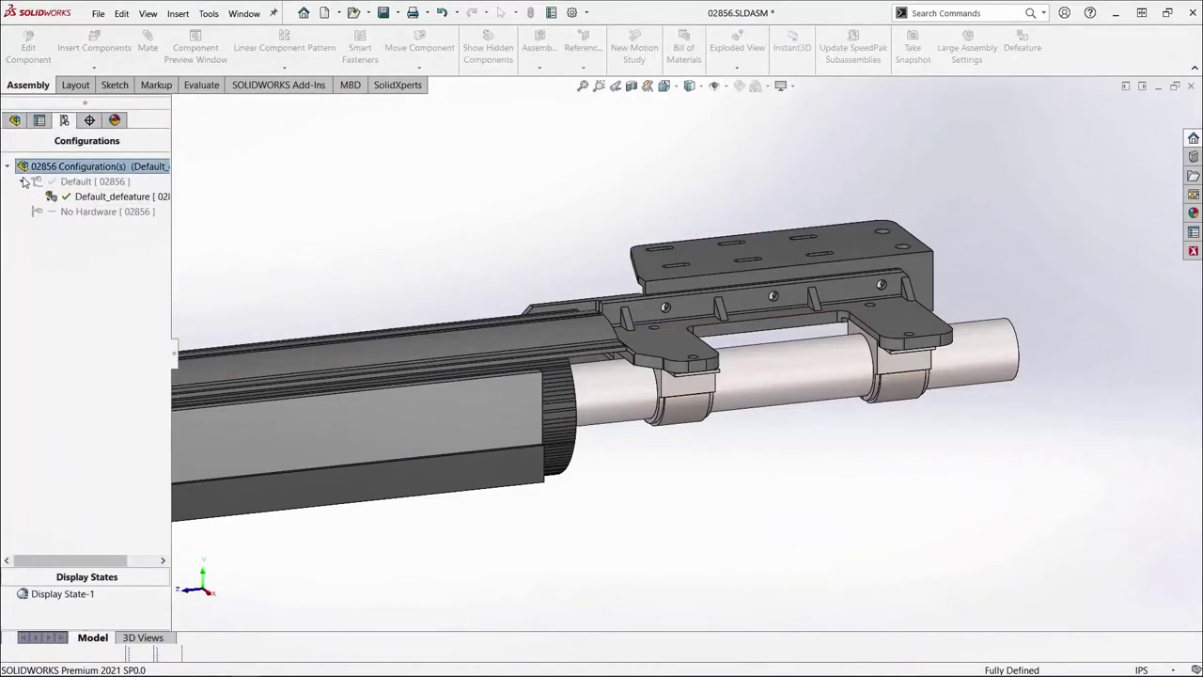
{"action": "double_click", "coordinate": [104, 197]}
{"action": "left_click", "coordinate": [245, 14]}
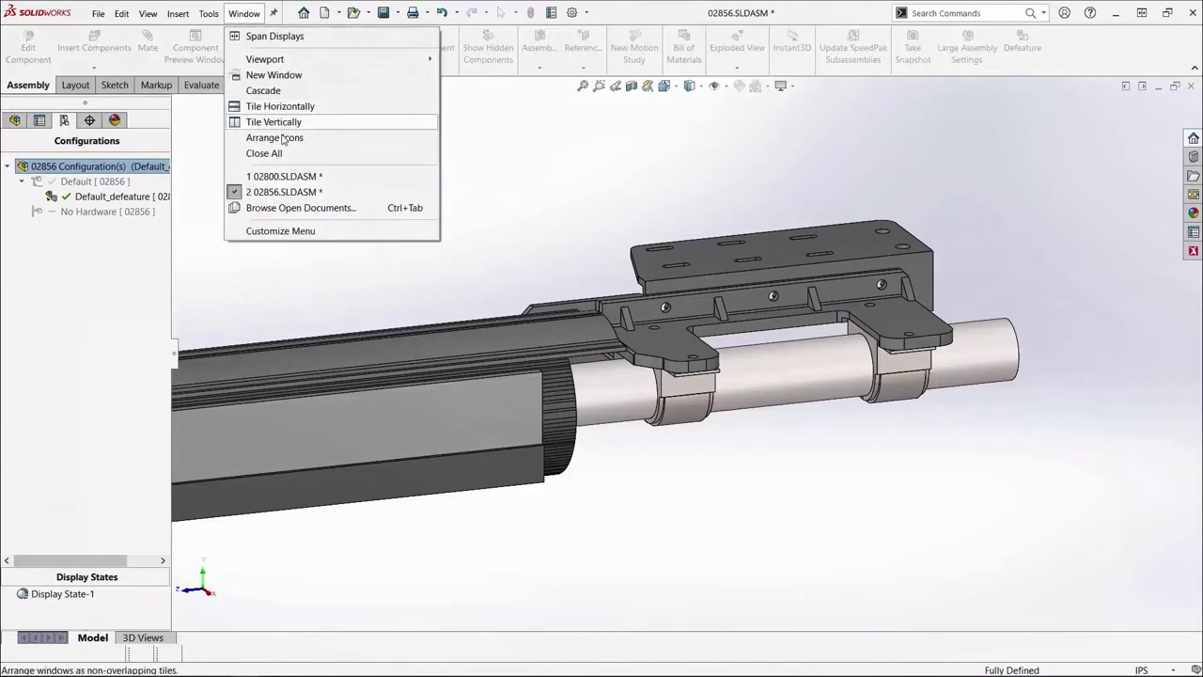
{"action": "left_click", "coordinate": [284, 177]}
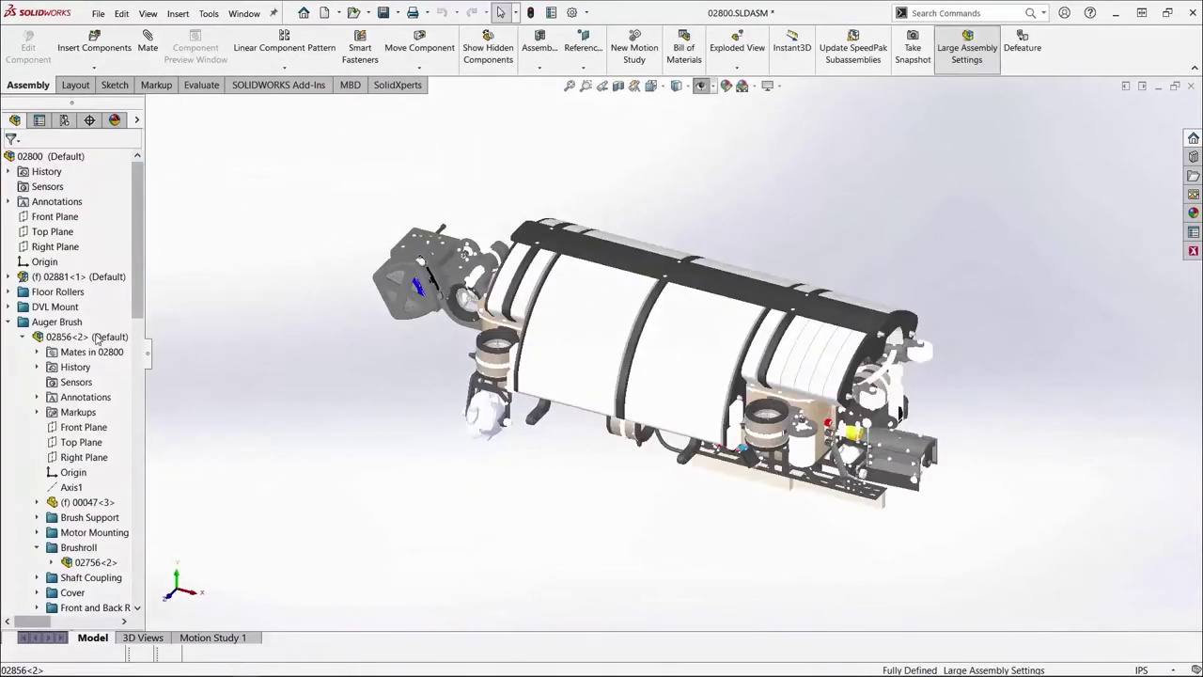
Switch the 02856<2> subassembly to its defeatured version.
{"action": "left_click", "coordinate": [107, 336]}
{"action": "right_click", "coordinate": [108, 335]}
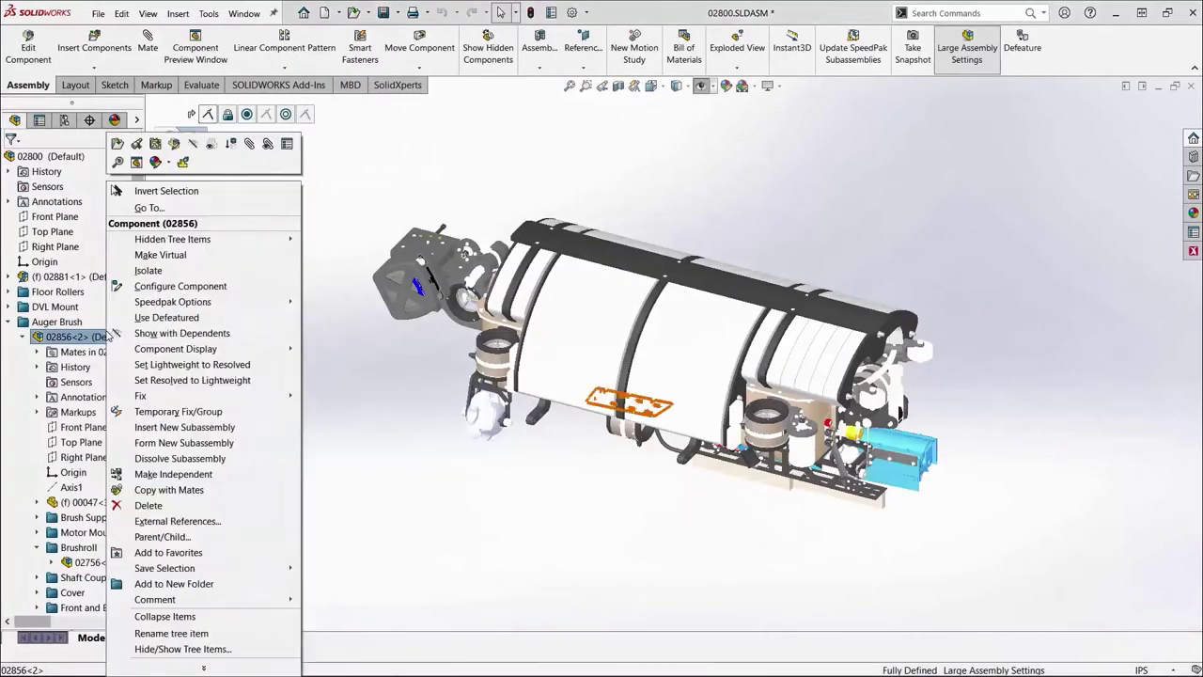
{"action": "left_click", "coordinate": [170, 318]}
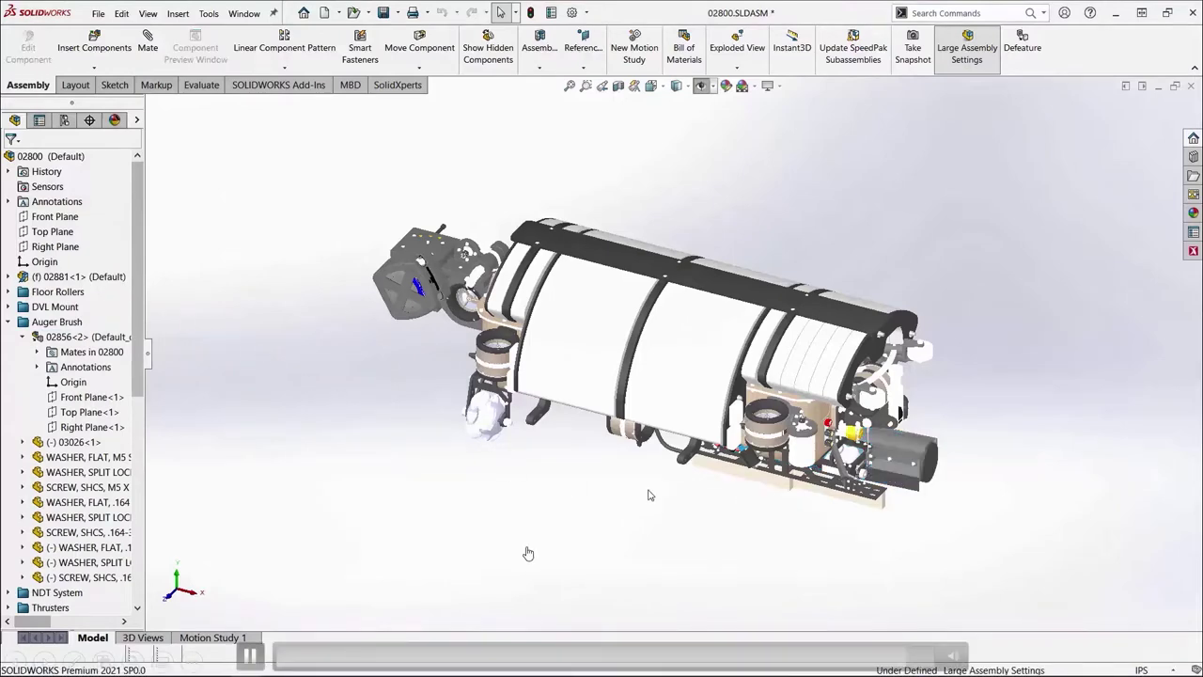
Orbit the assembly to inspect the defeatured model, then close the 02800 document.
{"action": "middle_click_drag", "start_coordinate": [738, 519], "coordinate": [515, 458]}
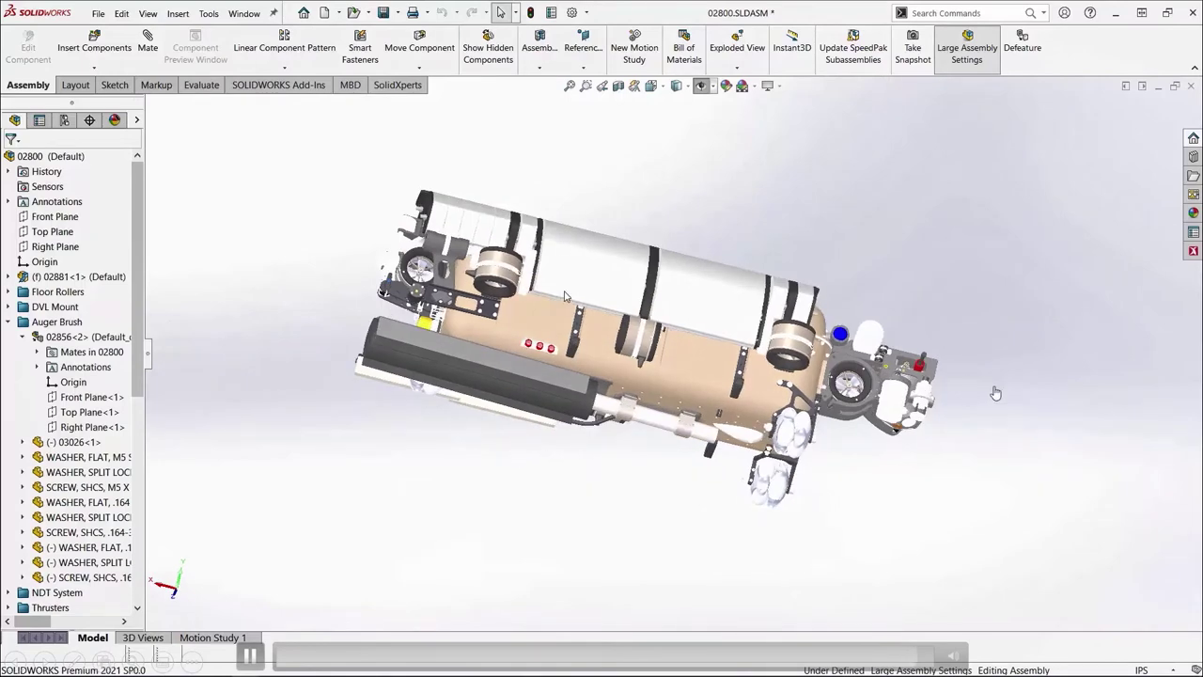
{"action": "scroll", "coordinate": [565, 296], "scroll_direction": "down", "scroll_amount": 3}
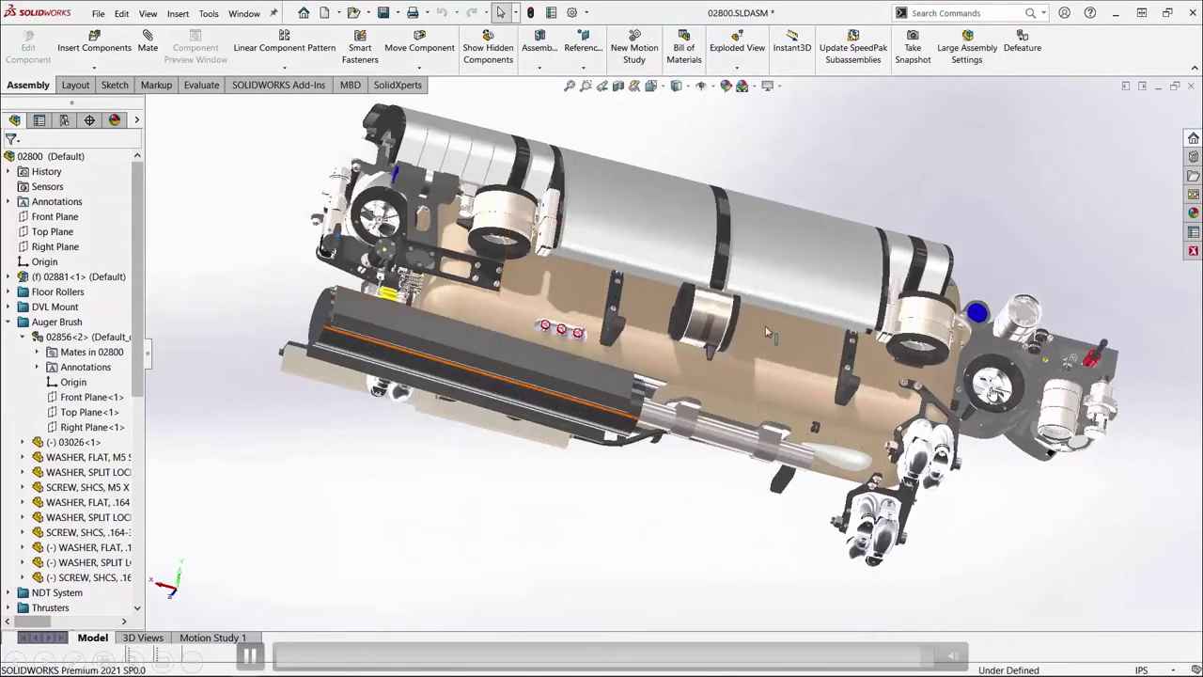
{"action": "middle_click_drag", "start_coordinate": [825, 155], "coordinate": [1004, 395]}
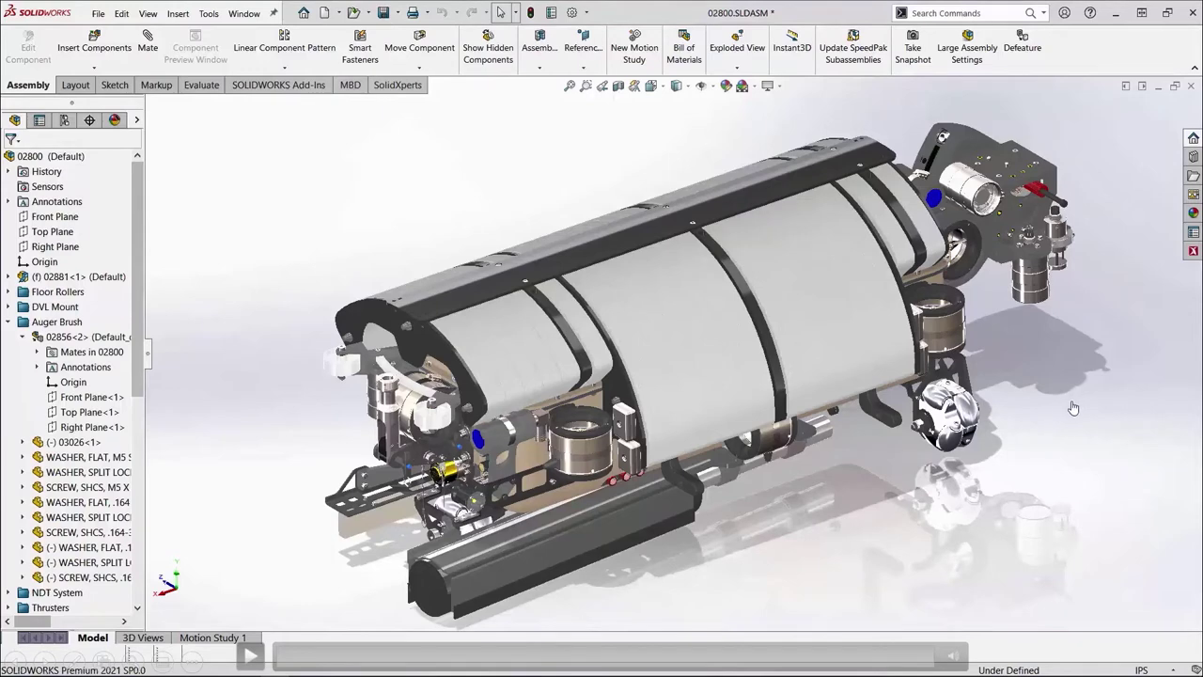
{"action": "key", "text": "ctrl+w"}
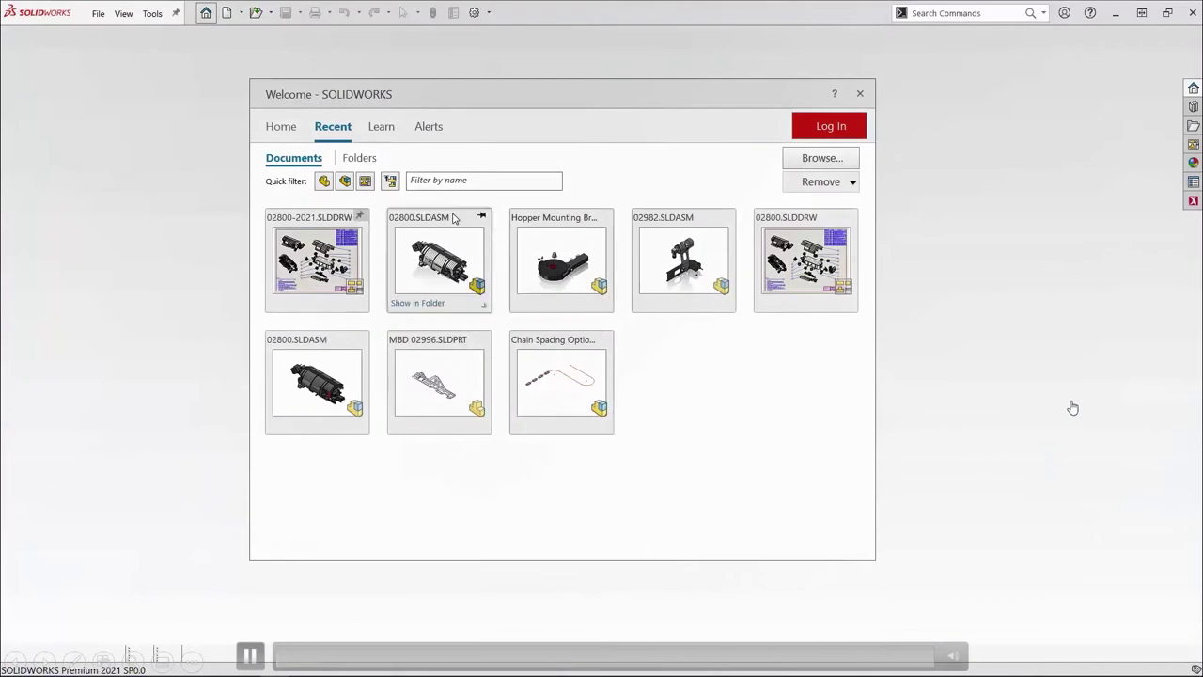
Reopen 02800.SLDASM from the Welcome dialog's recent documents and bring up System Options.
{"action": "left_click", "coordinate": [485, 306]}
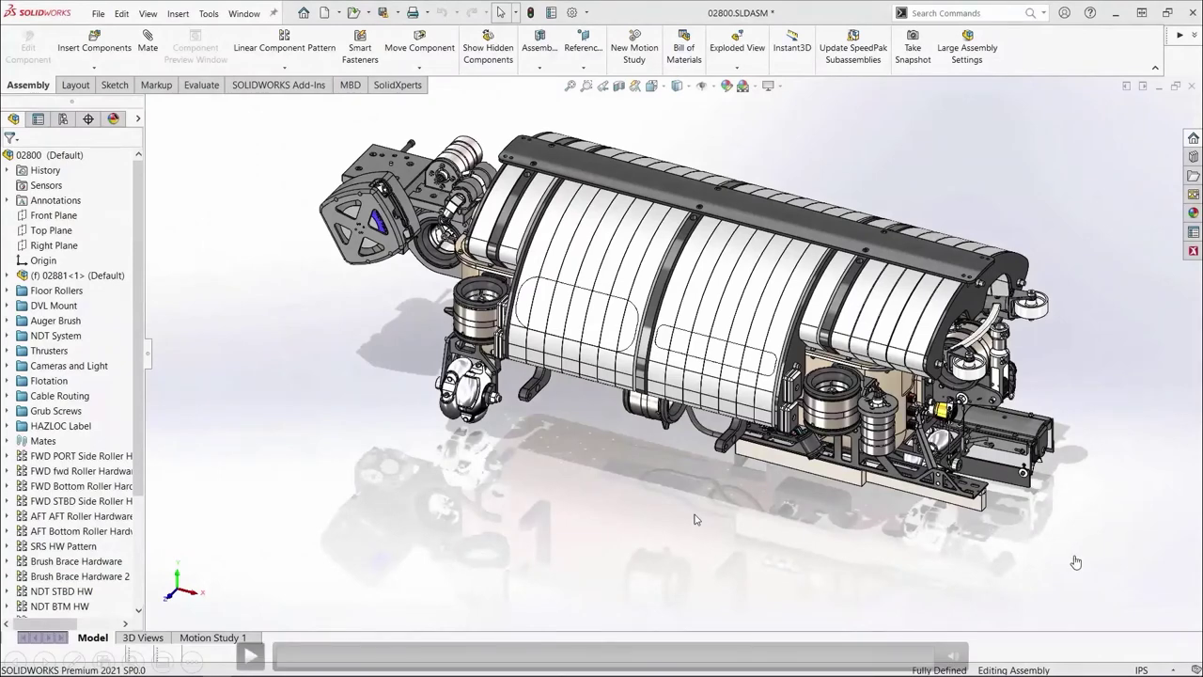
{"action": "key", "text": "space"}
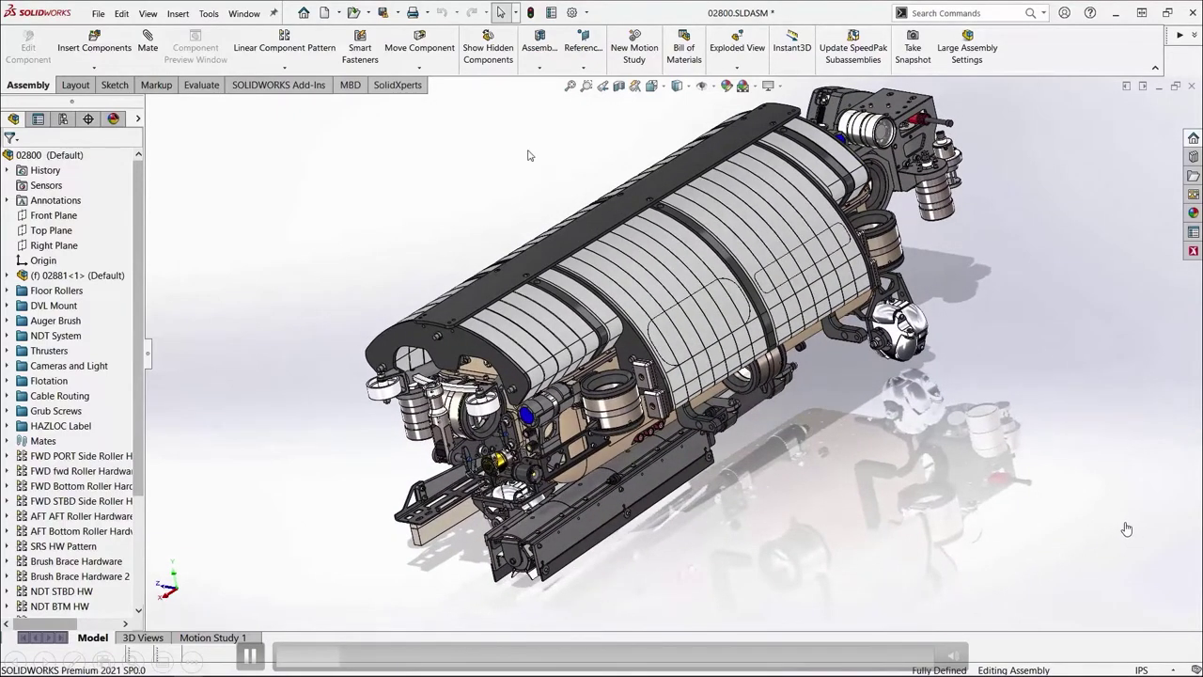
{"action": "left_click", "coordinate": [586, 13]}
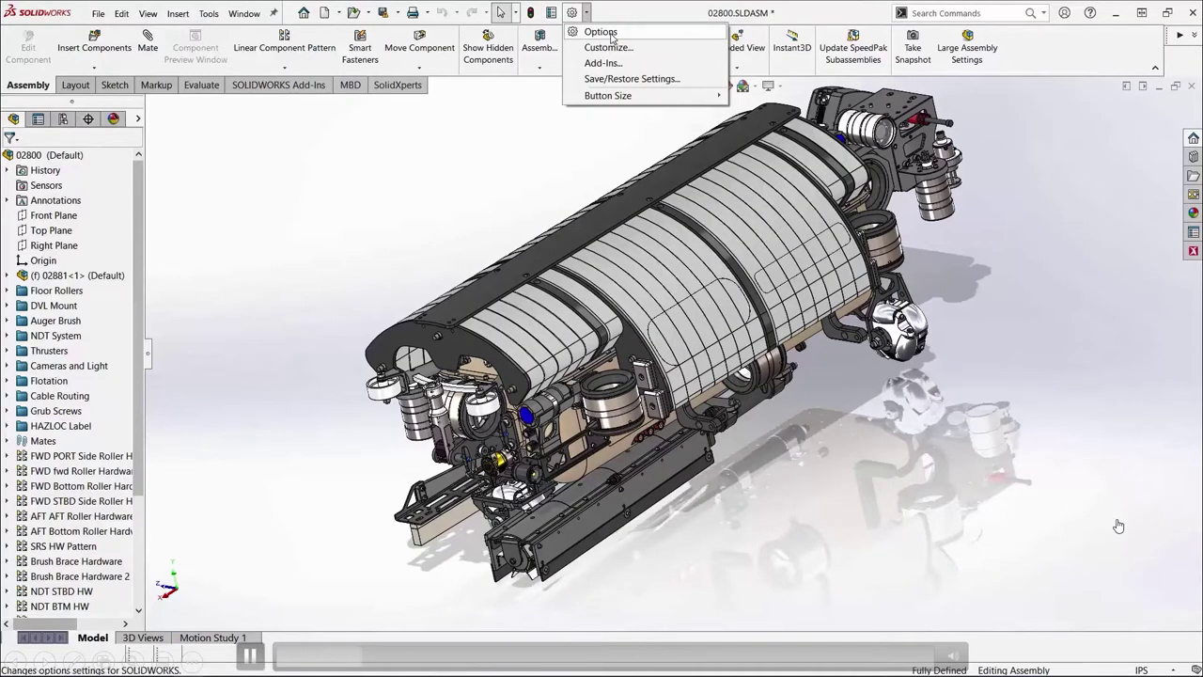
{"action": "left_click", "coordinate": [601, 32]}
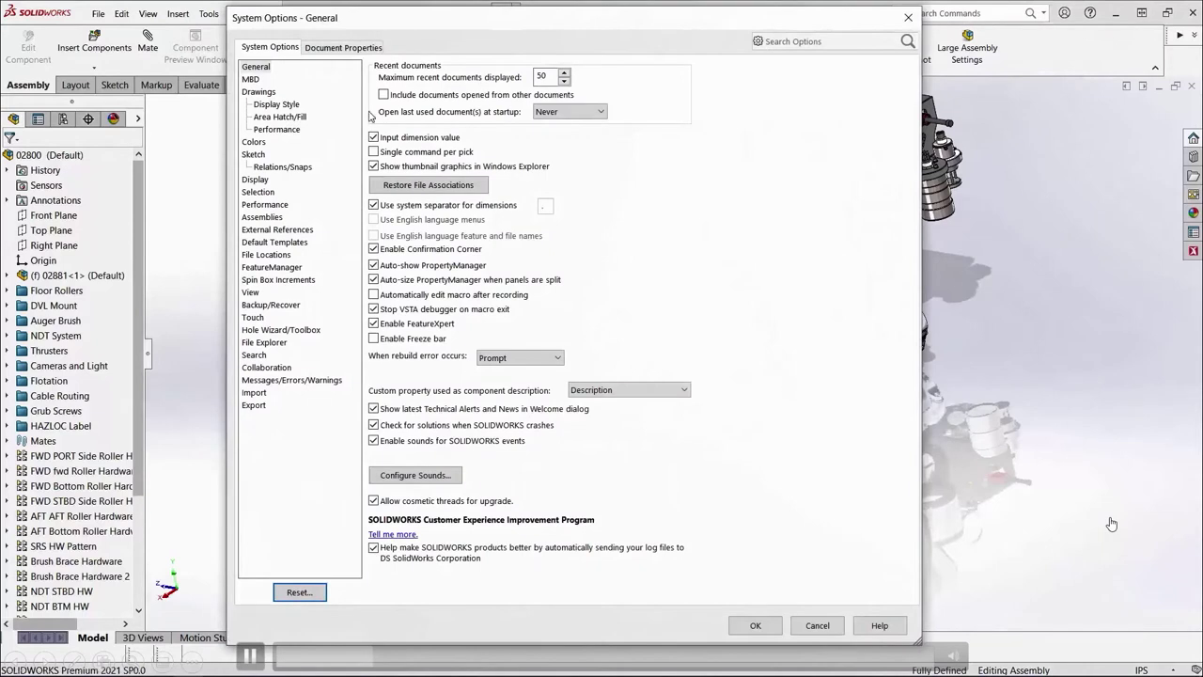
Review the Performance page of System Options and accept it with OK.
{"action": "left_click", "coordinate": [264, 205]}
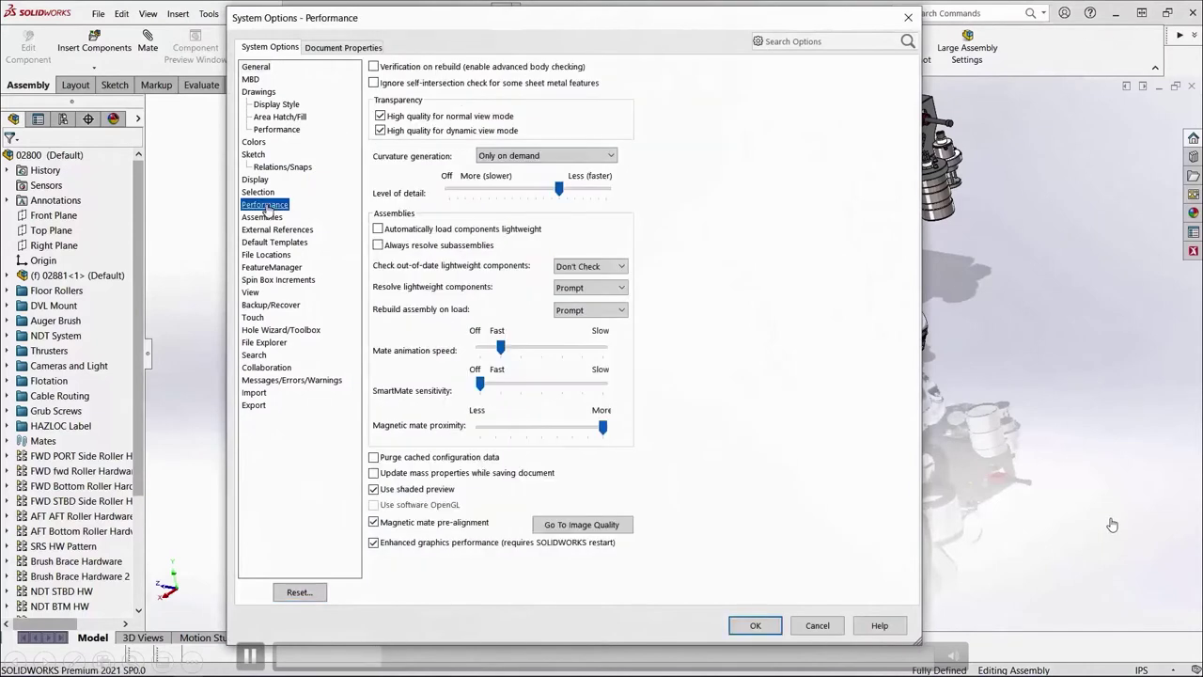
{"action": "left_click", "coordinate": [764, 626]}
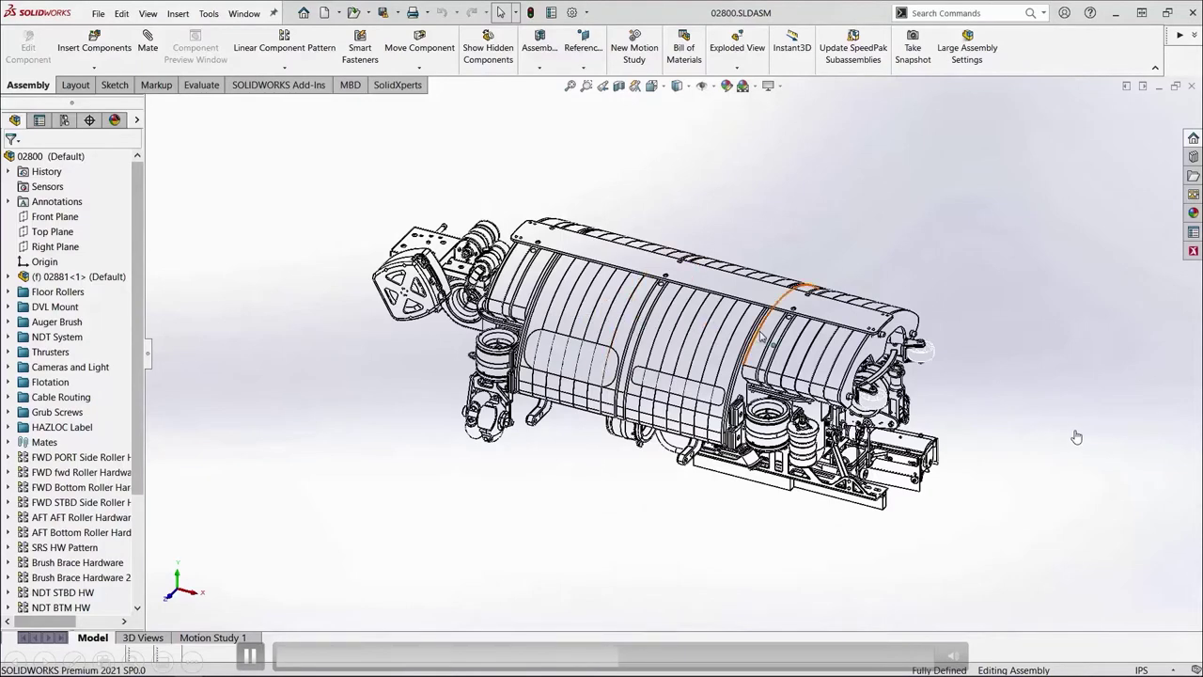
{"action": "left_click", "coordinate": [1181, 36]}
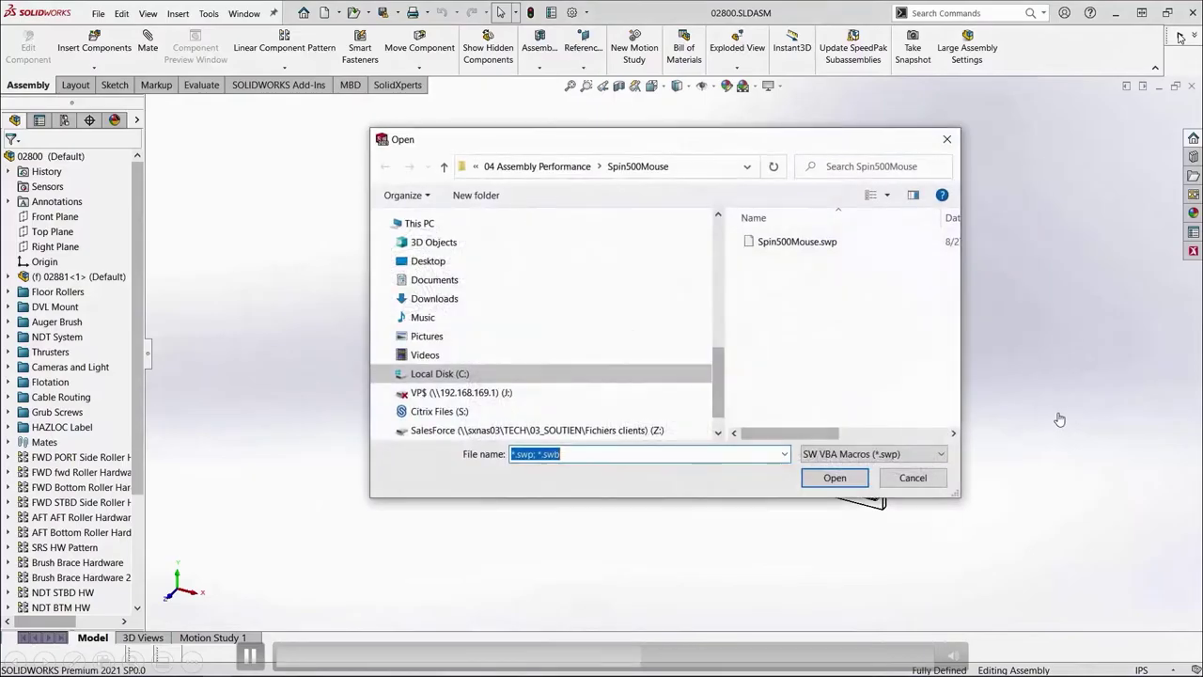
Run the Spin500Mouse.swp macro on 02800, noting Time 104.52 and FPS 4.79, then dismiss it.
{"action": "left_click", "coordinate": [854, 242]}
{"action": "left_click", "coordinate": [837, 477]}
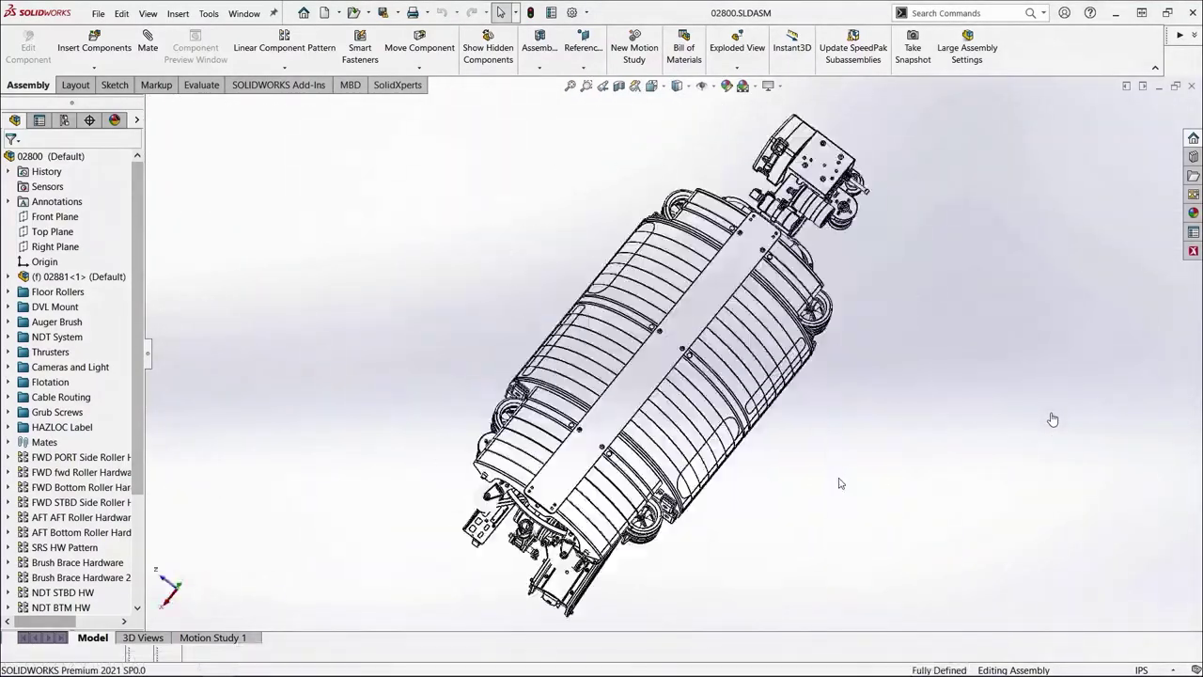
{"action": "key", "text": "ctrl+4"}
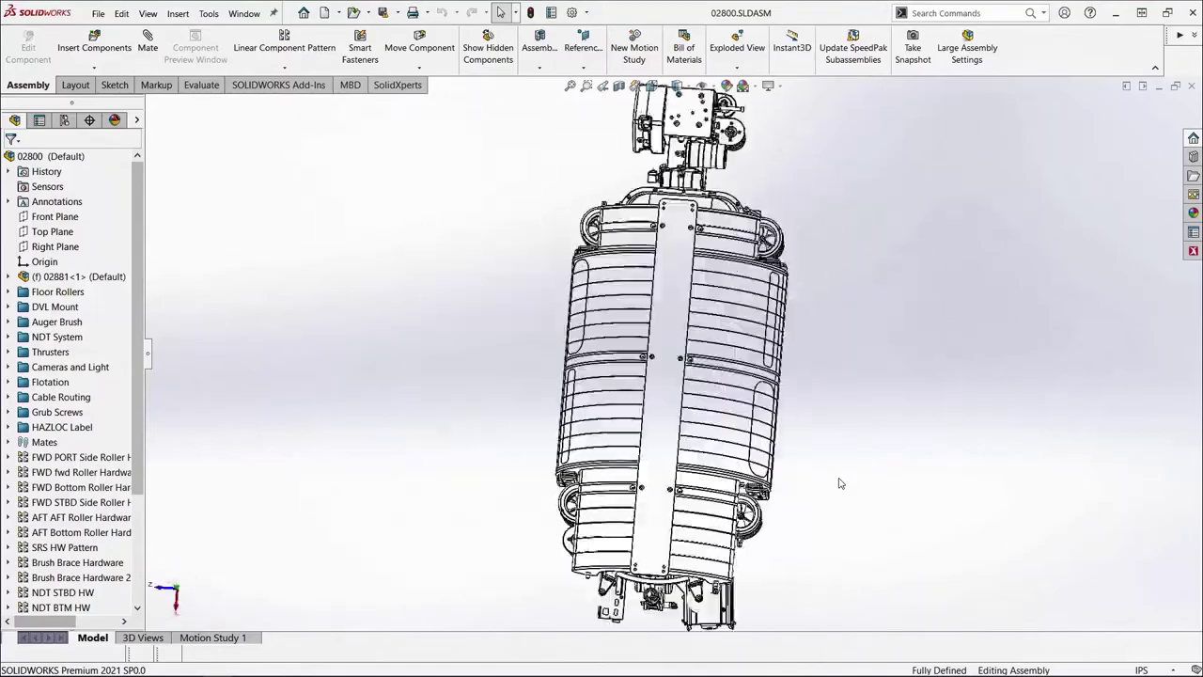
{"action": "key", "text": "ctrl+7"}
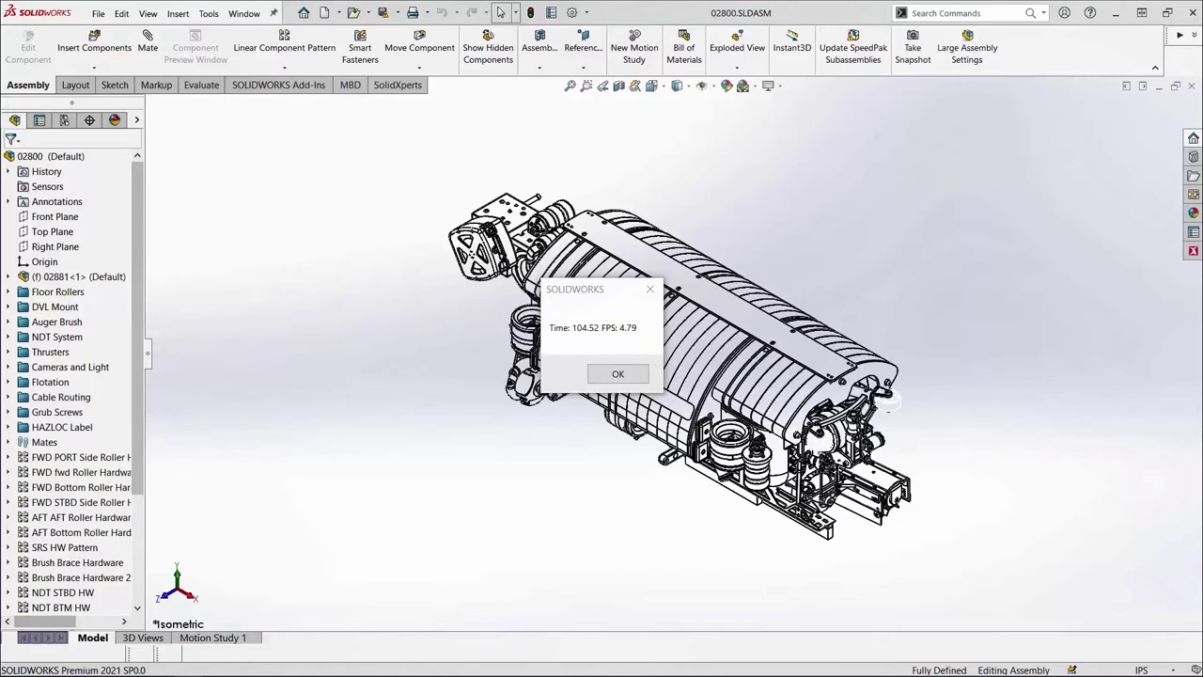
{"action": "left_click", "coordinate": [611, 295]}
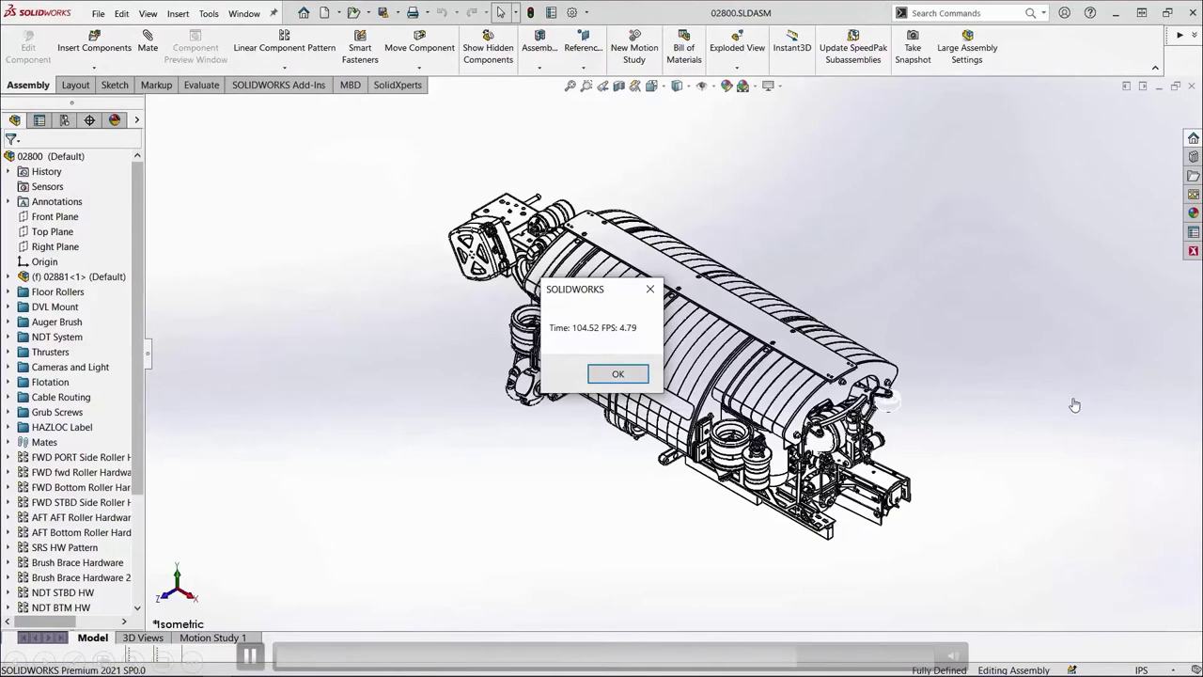
{"action": "key", "text": "Return"}
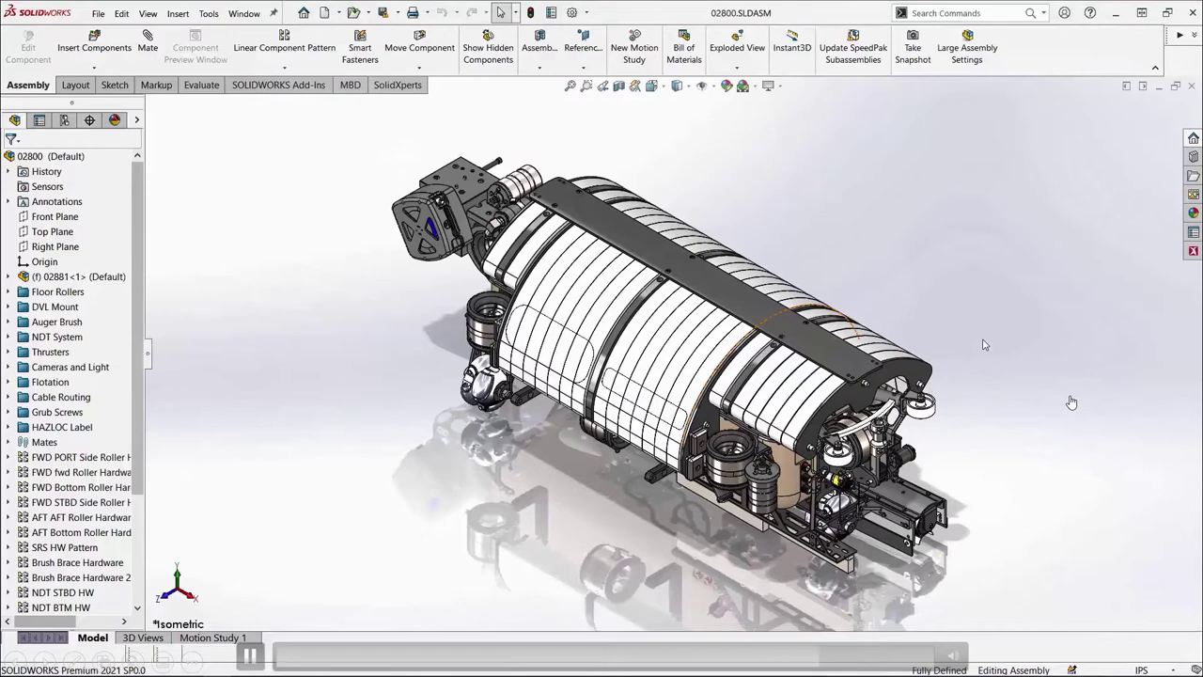
{"action": "middle_click_drag", "start_coordinate": [984, 346], "coordinate": [877, 468]}
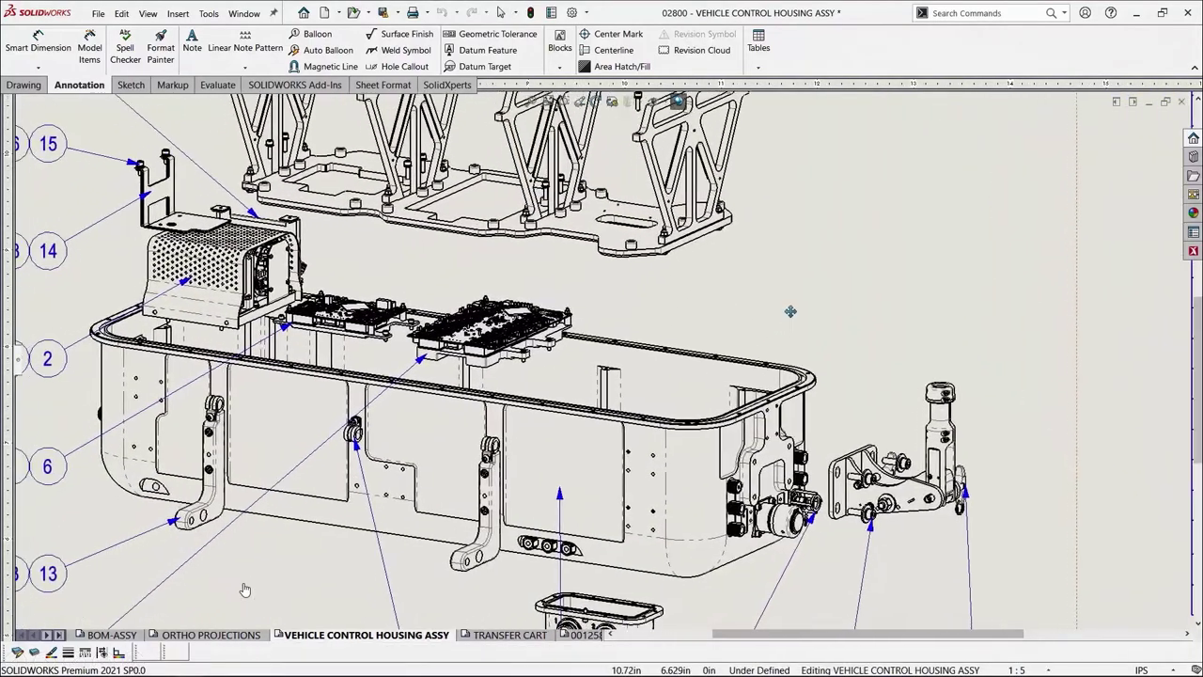
Zoom into the housing drawing sheet.
{"action": "scroll", "coordinate": [450, 286], "scroll_direction": "down", "scroll_amount": 10}
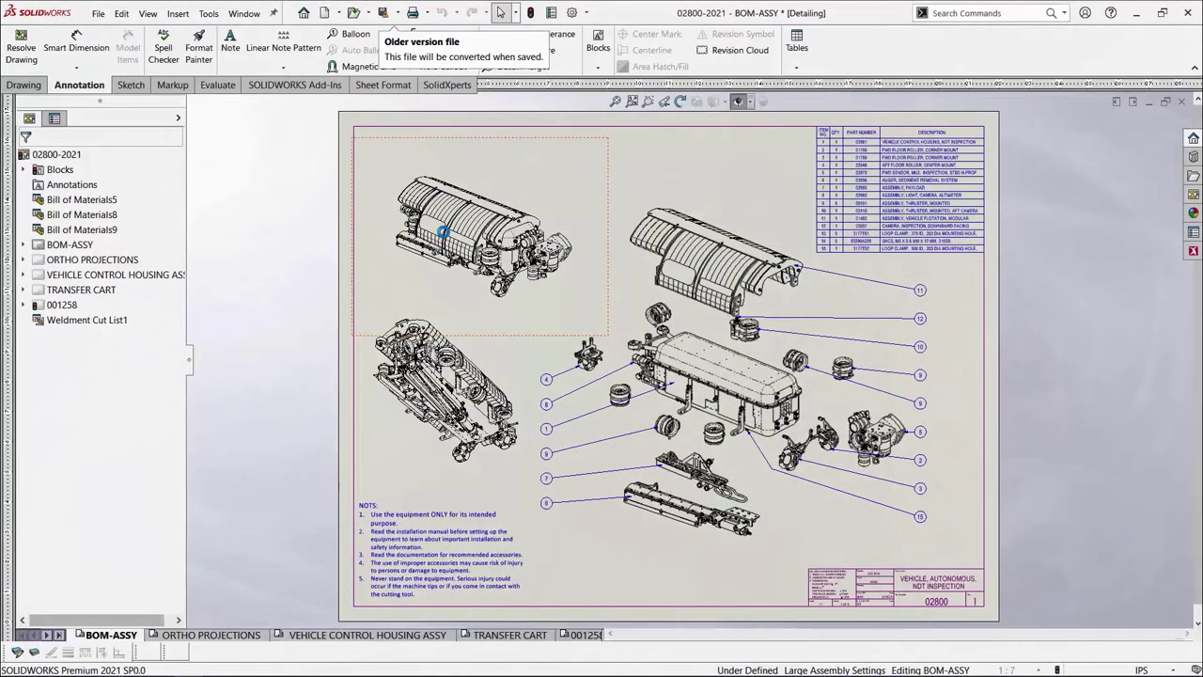
Open the 02800-2021 drawing in Detailing mode from its recent-documents tile.
{"action": "mouse_move", "coordinate": [306, 599]}
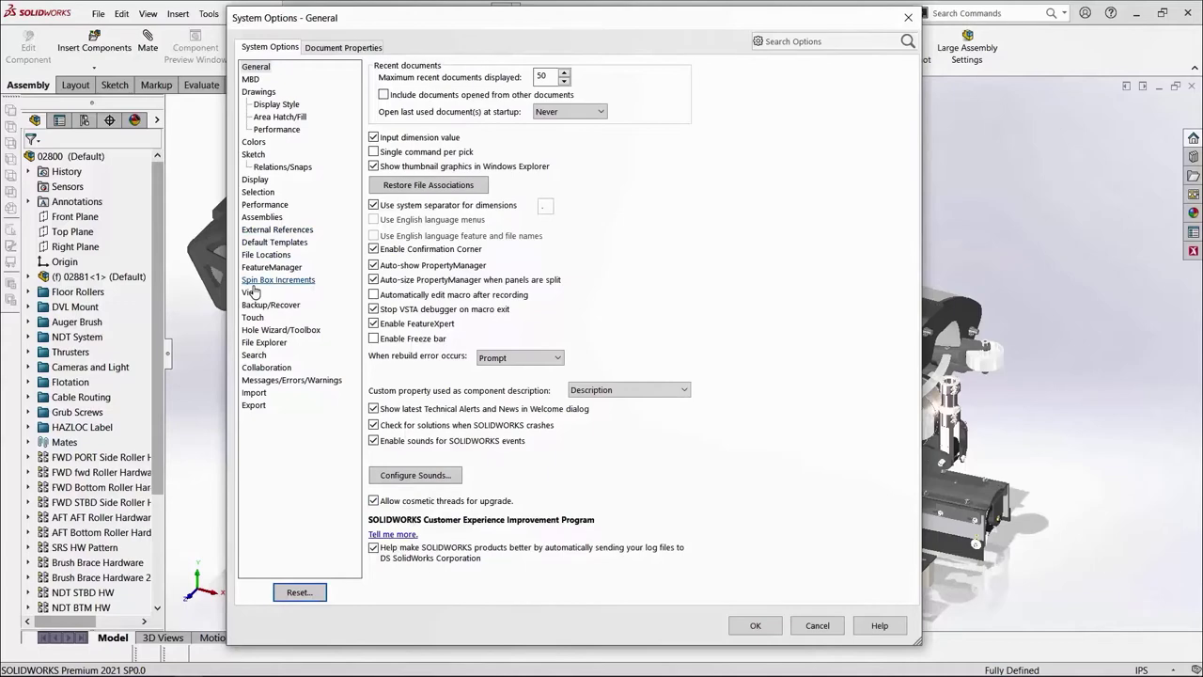
Review the Performance settings, close System Options, then orbit and zoom the 02800 assembly.
{"action": "left_click", "coordinate": [265, 204]}
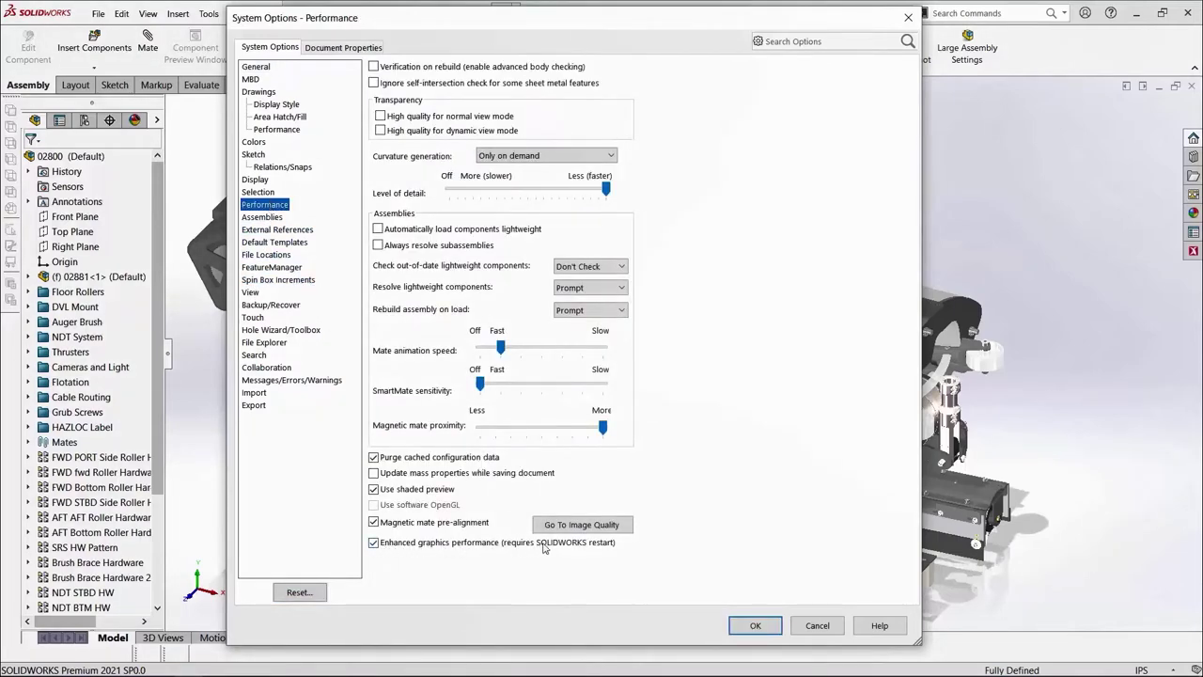
{"action": "left_click", "coordinate": [756, 626]}
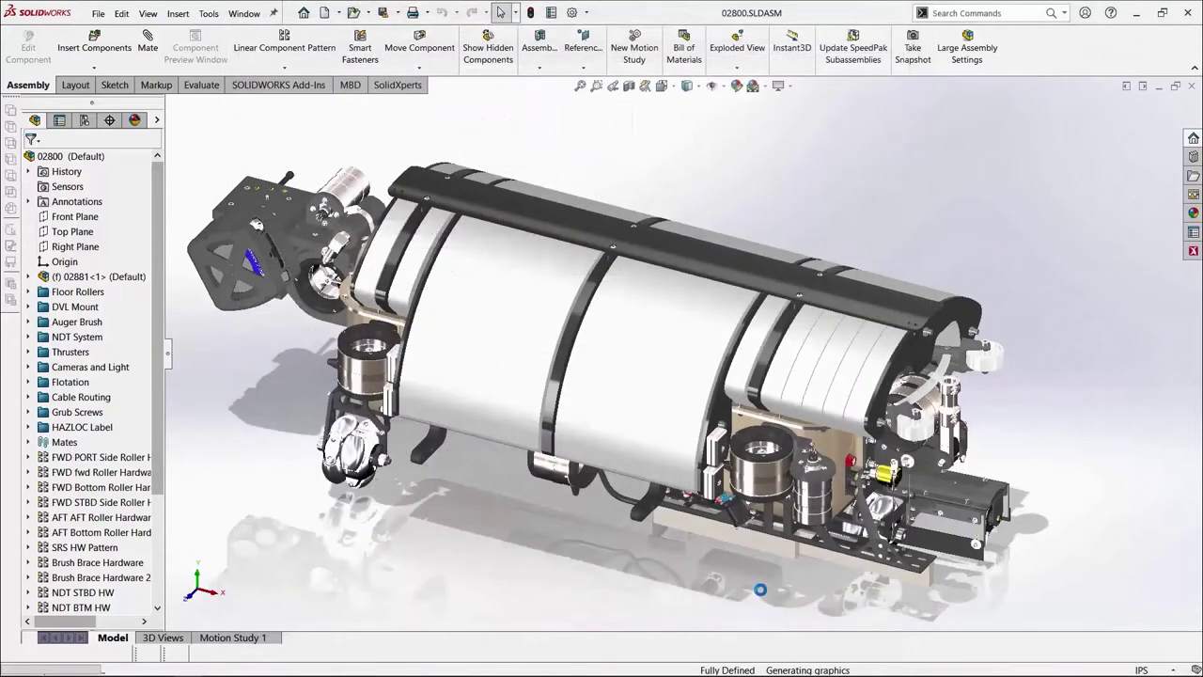
{"action": "middle_click_drag", "start_coordinate": [760, 589], "coordinate": [591, 649]}
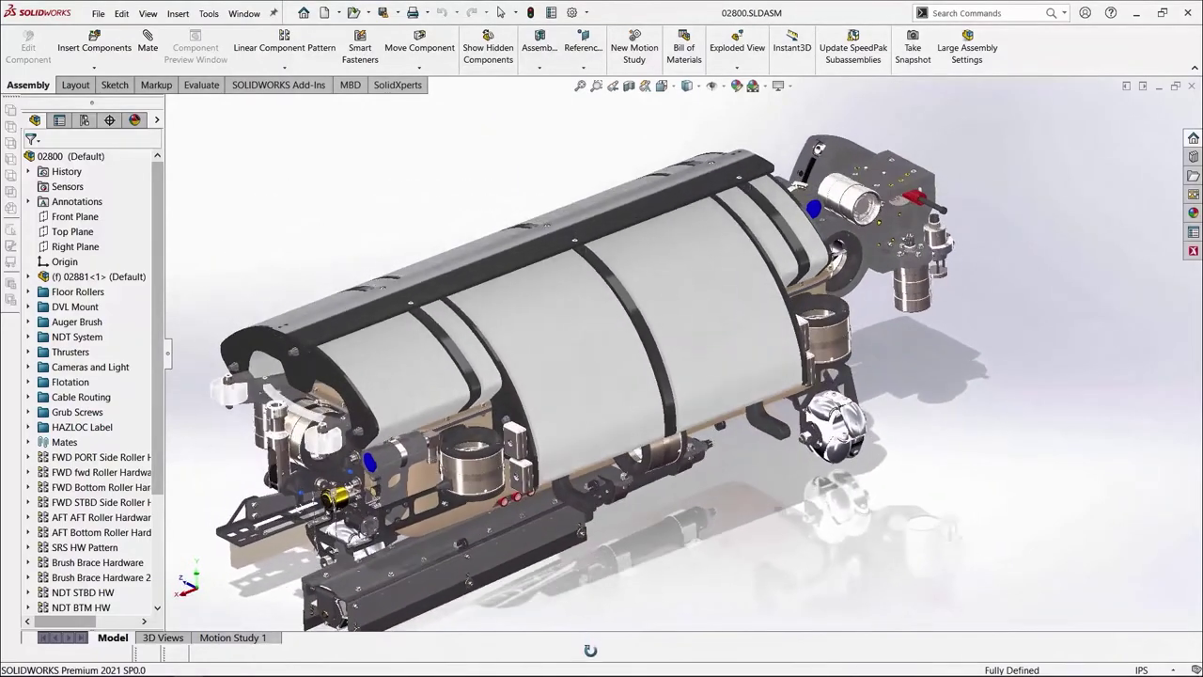
{"action": "key", "text": "Escape"}
{"action": "scroll", "coordinate": [629, 564], "scroll_direction": "up", "scroll_amount": 2}
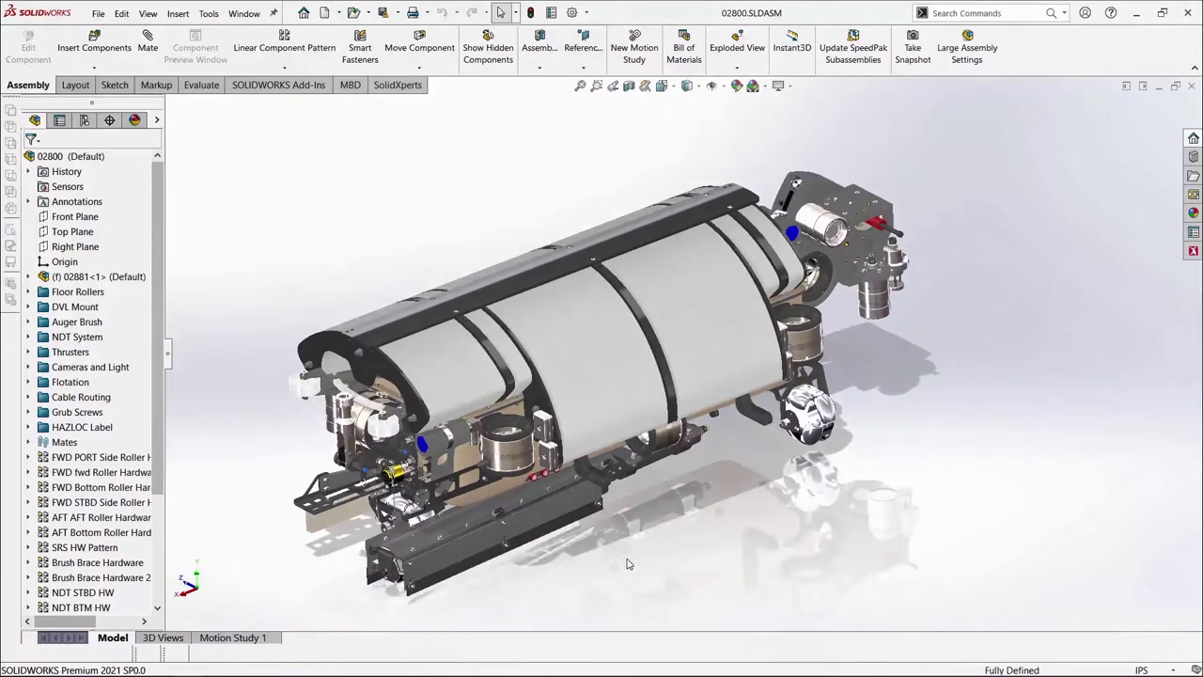
{"action": "scroll", "coordinate": [629, 564], "scroll_direction": "down", "scroll_amount": 4}
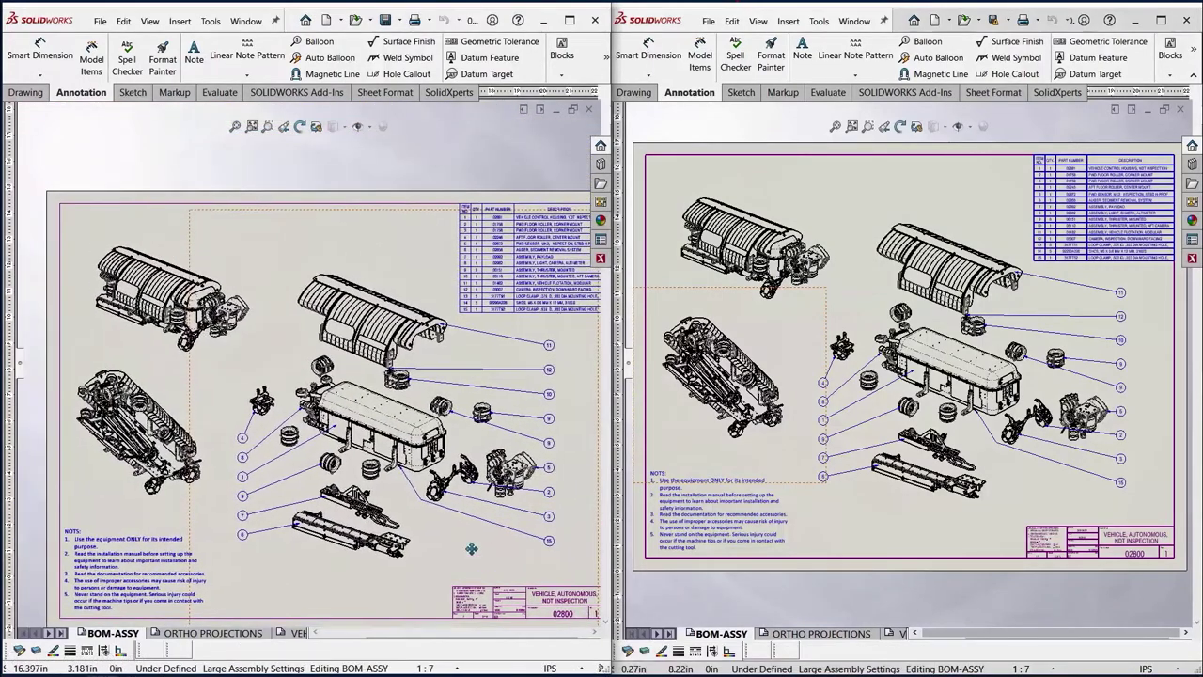
{"action": "left_click_drag", "start_coordinate": [471, 549], "coordinate": [462, 426]}
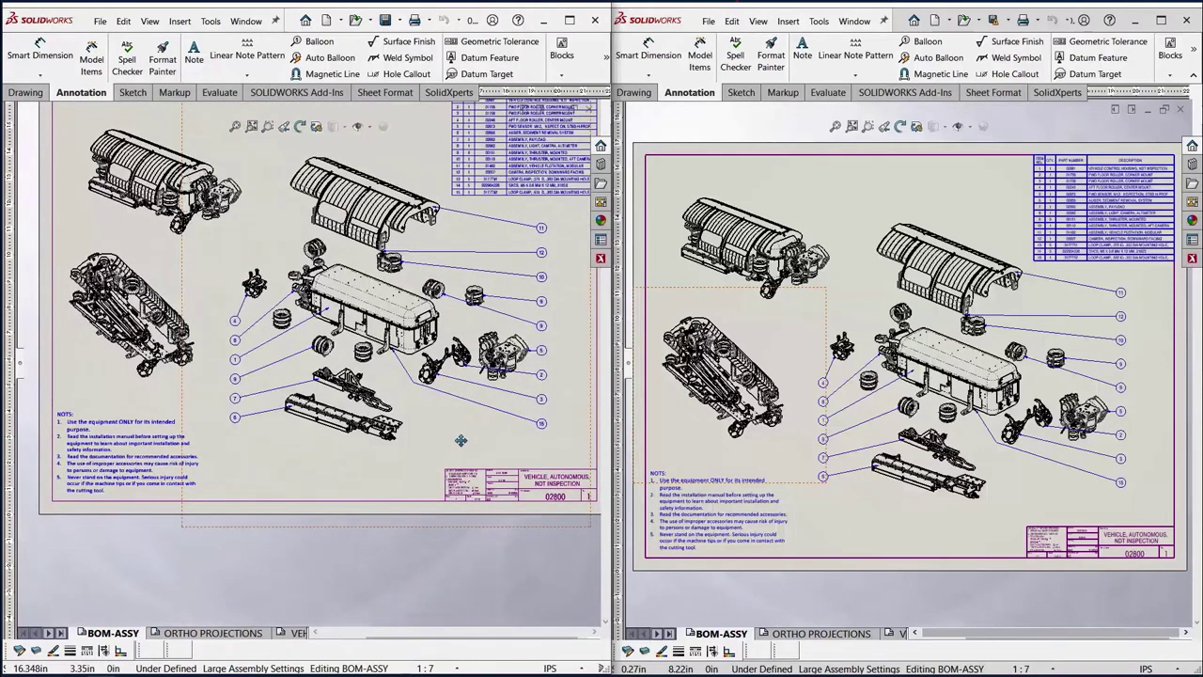
{"action": "middle_click_drag", "start_coordinate": [461, 440], "coordinate": [463, 487]}
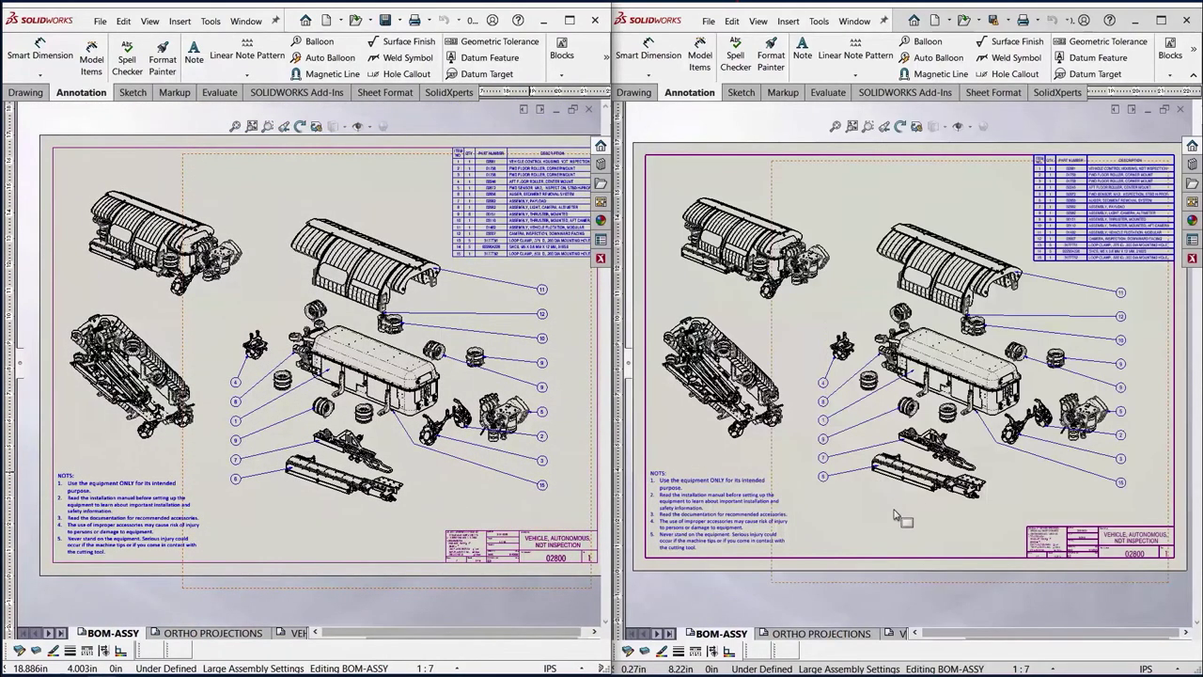
{"action": "mouse_move", "coordinate": [901, 515]}
{"action": "middle_mouse_down"}
{"action": "mouse_move", "coordinate": [828, 500]}
{"action": "mouse_move", "coordinate": [927, 582]}
{"action": "mouse_move", "coordinate": [846, 511]}
{"action": "mouse_move", "coordinate": [854, 489]}
{"action": "mouse_move", "coordinate": [879, 498]}
{"action": "middle_mouse_up"}
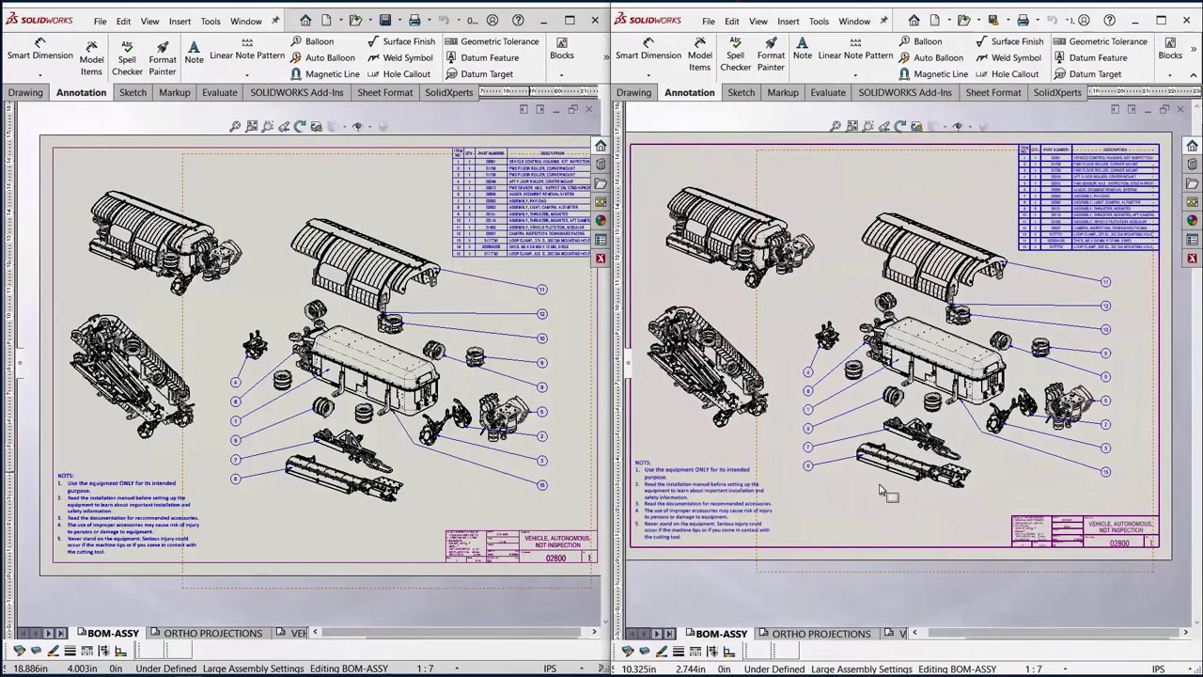
{"action": "scroll", "coordinate": [886, 481], "scroll_direction": "down", "scroll_amount": 6}
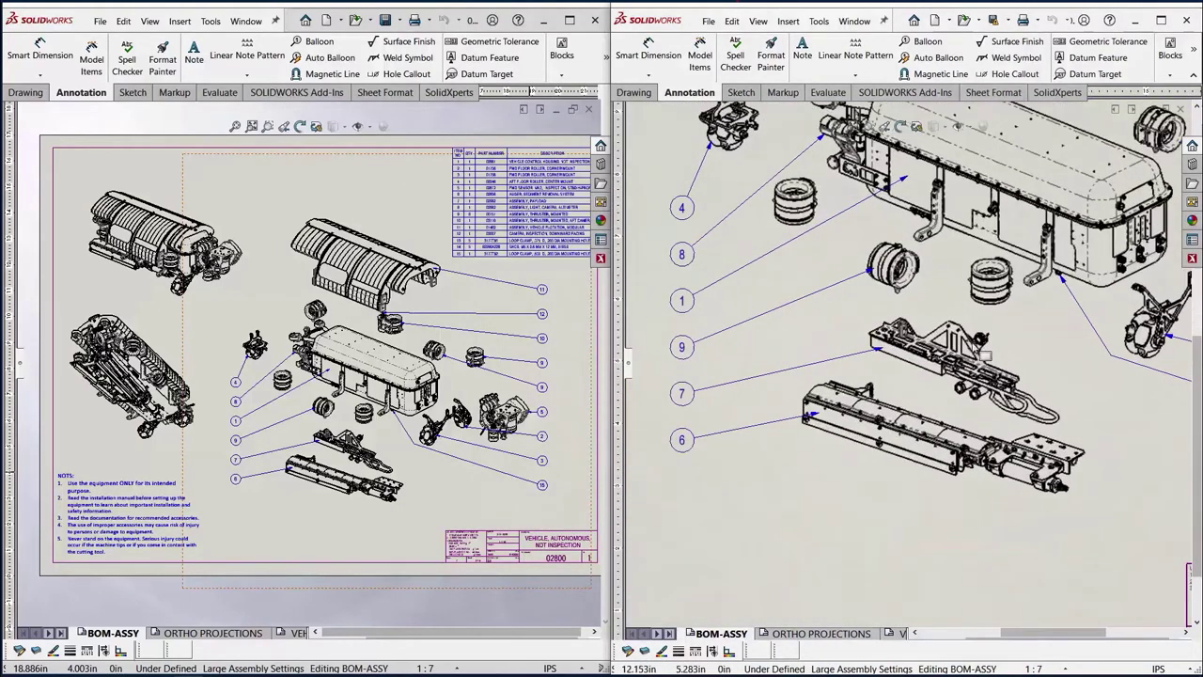
{"action": "mouse_move", "coordinate": [1024, 360]}
{"action": "middle_mouse_down"}
{"action": "mouse_move", "coordinate": [987, 369]}
{"action": "mouse_move", "coordinate": [811, 515]}
{"action": "mouse_move", "coordinate": [765, 531]}
{"action": "middle_mouse_up"}
{"action": "scroll", "coordinate": [764, 532], "scroll_direction": "up", "scroll_amount": 3}
{"action": "scroll", "coordinate": [761, 313], "scroll_direction": "down", "scroll_amount": 3}
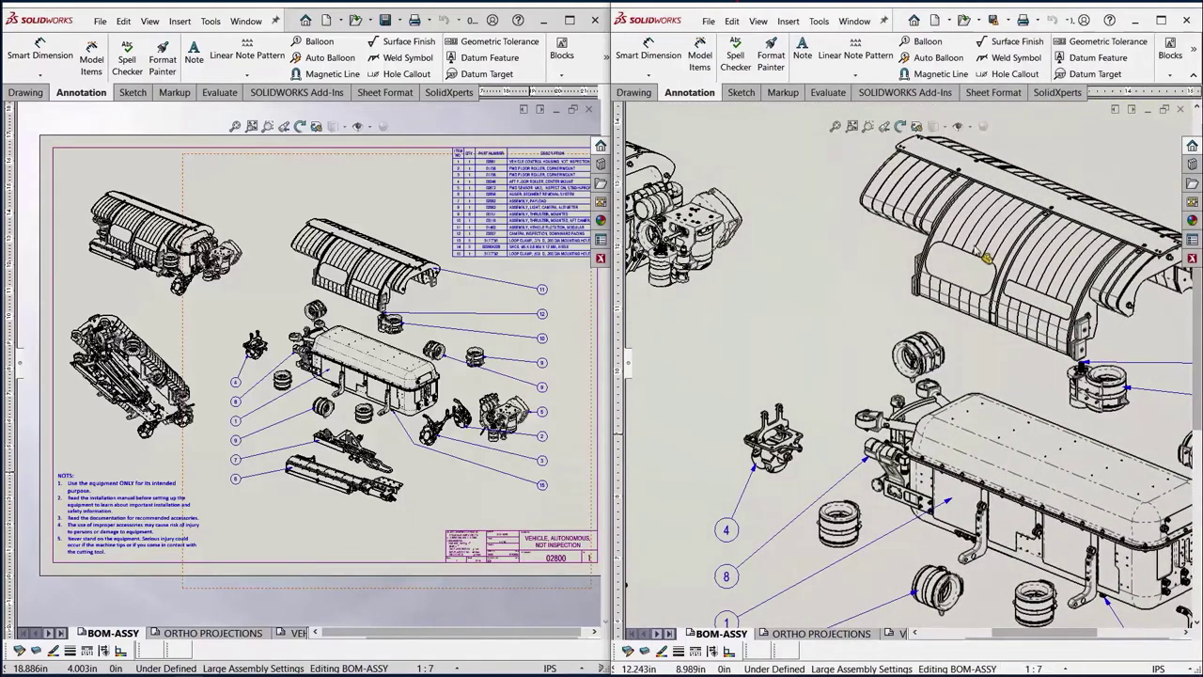
{"action": "mouse_move", "coordinate": [762, 313]}
{"action": "middle_mouse_down"}
{"action": "mouse_move", "coordinate": [941, 357]}
{"action": "mouse_move", "coordinate": [1085, 367]}
{"action": "middle_mouse_up"}
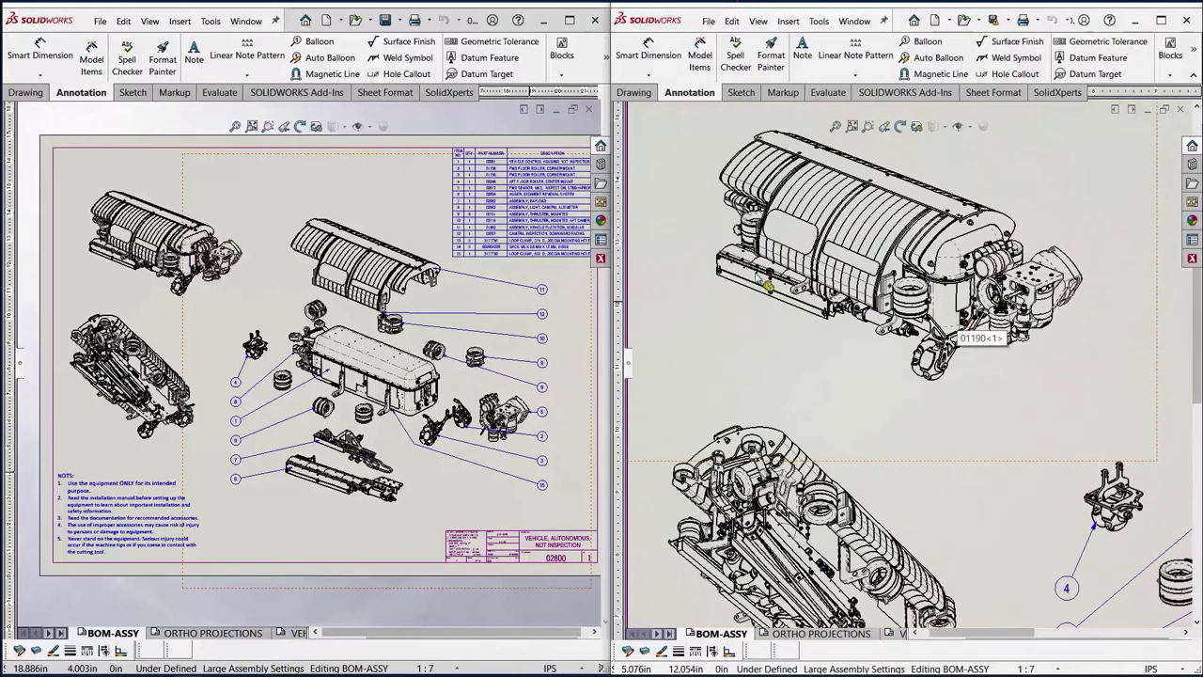
{"action": "left_click", "coordinate": [538, 237]}
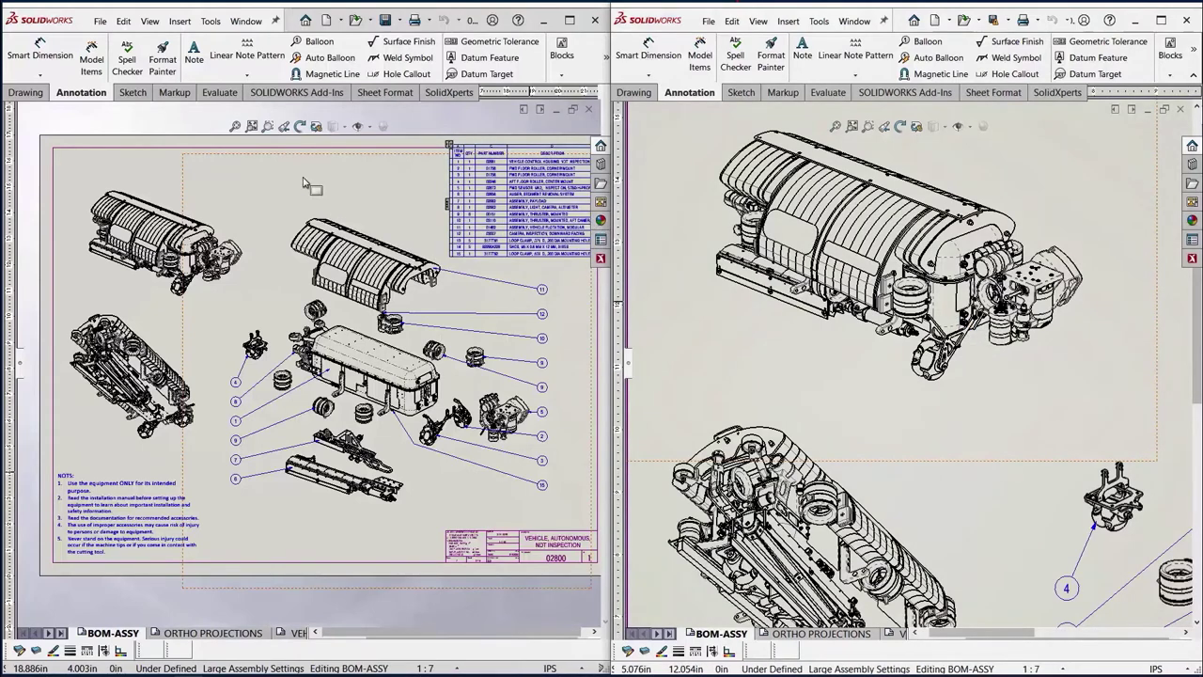
{"action": "left_click", "coordinate": [260, 216]}
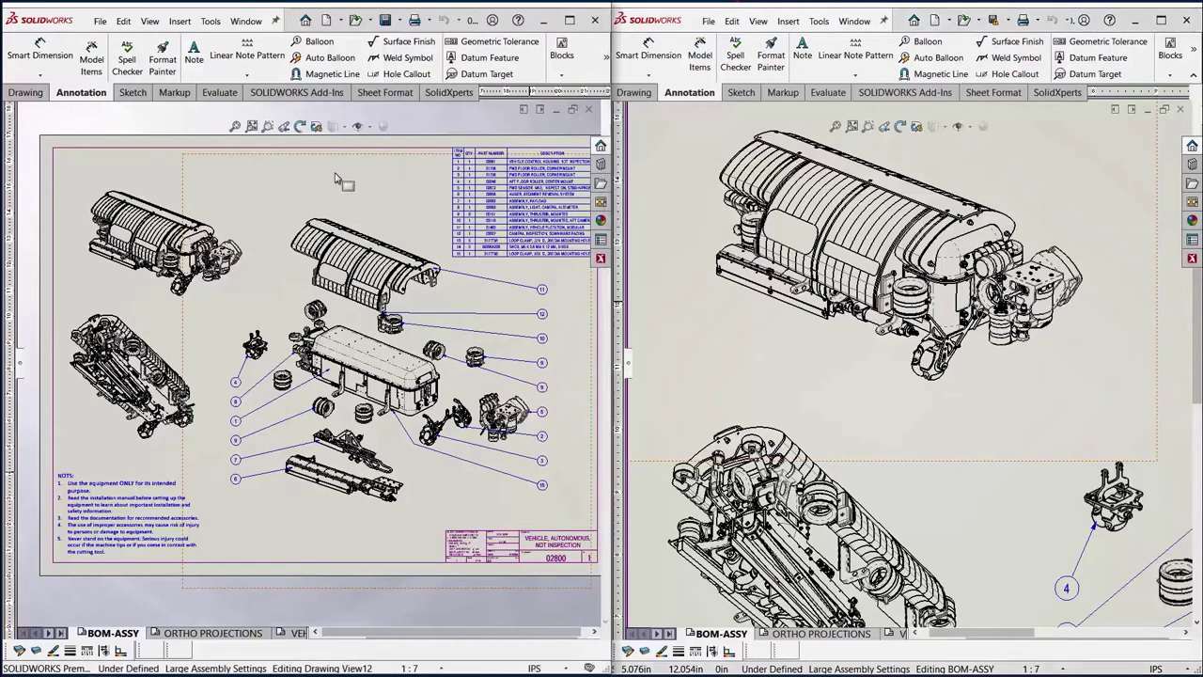
{"action": "scroll", "coordinate": [377, 235], "scroll_direction": "up", "scroll_amount": 2}
{"action": "scroll", "coordinate": [377, 237], "scroll_direction": "up", "scroll_amount": 6}
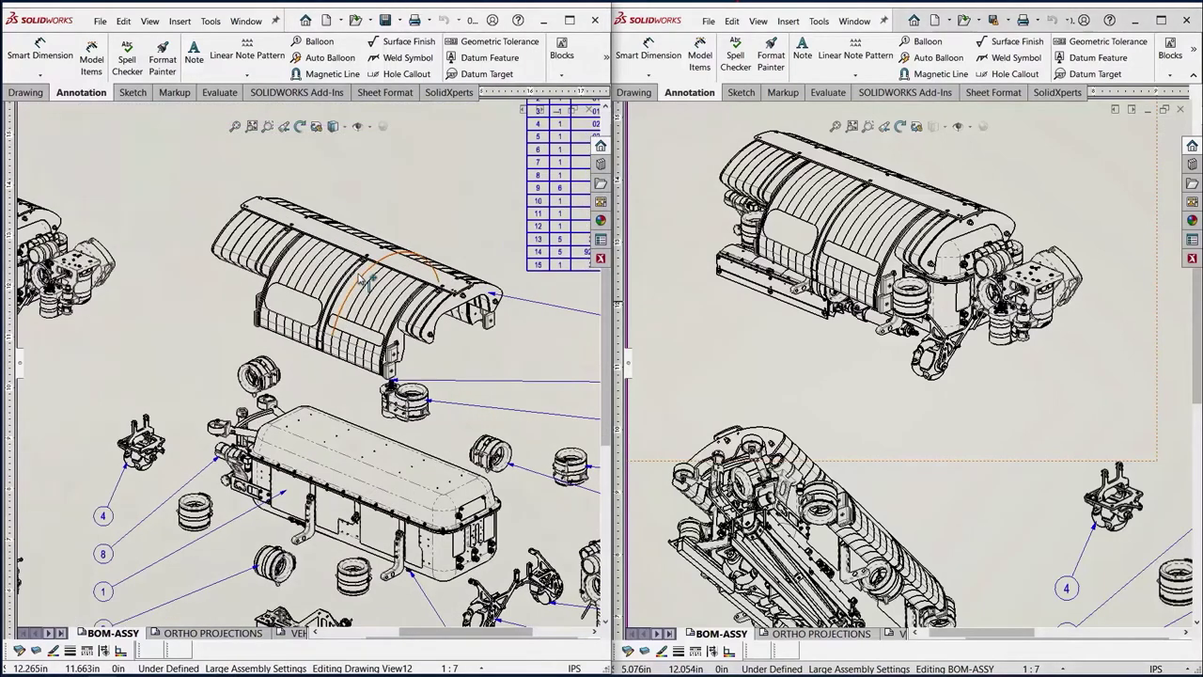
{"action": "mouse_move", "coordinate": [377, 237]}
{"action": "middle_mouse_down"}
{"action": "mouse_move", "coordinate": [461, 155]}
{"action": "mouse_move", "coordinate": [602, 109]}
{"action": "middle_mouse_up"}
{"action": "scroll", "coordinate": [236, 418], "scroll_direction": "down", "scroll_amount": 4}
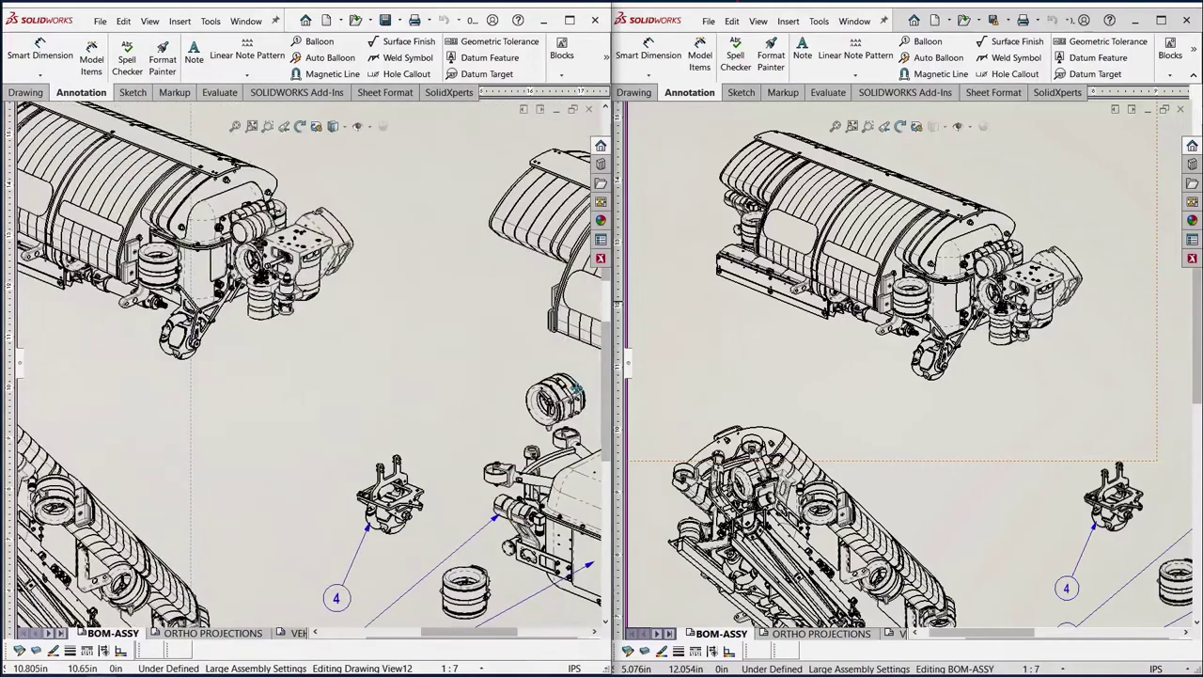
{"action": "mouse_move", "coordinate": [235, 418]}
{"action": "middle_mouse_down"}
{"action": "mouse_move", "coordinate": [458, 381]}
{"action": "mouse_move", "coordinate": [495, 386]}
{"action": "mouse_move", "coordinate": [353, 362]}
{"action": "middle_mouse_up"}
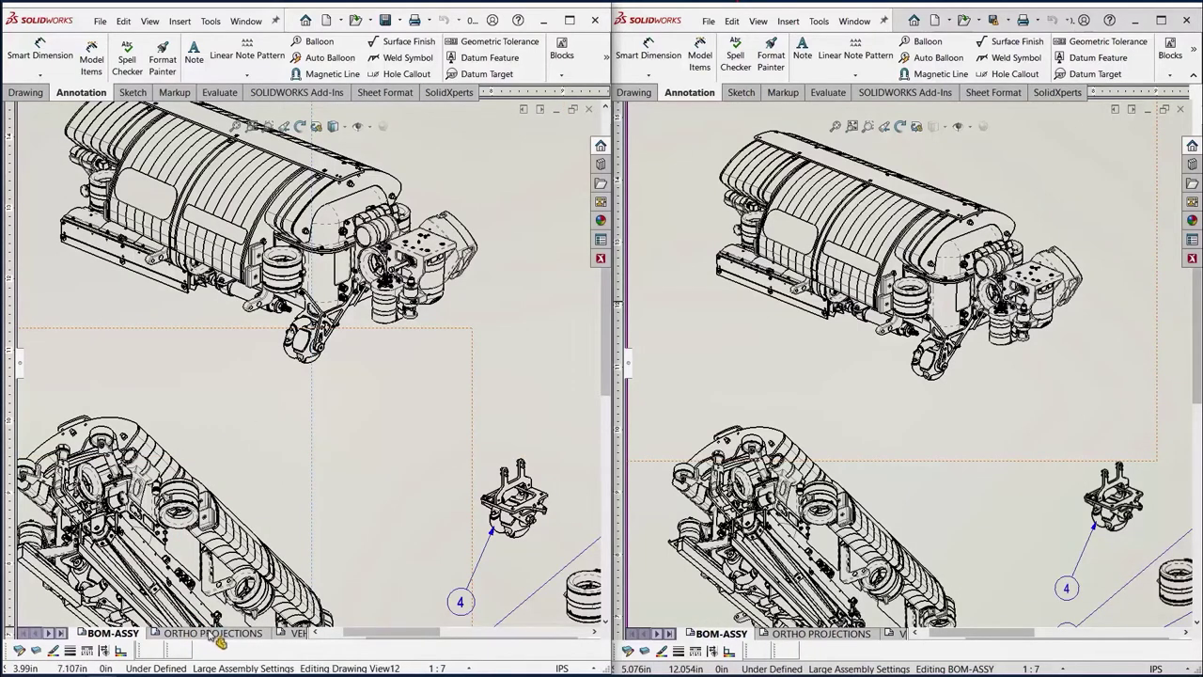
Show the ORTHO PROJECTIONS sheet in the left and right windows, framing the enlarged front view.
{"action": "left_click", "coordinate": [211, 634]}
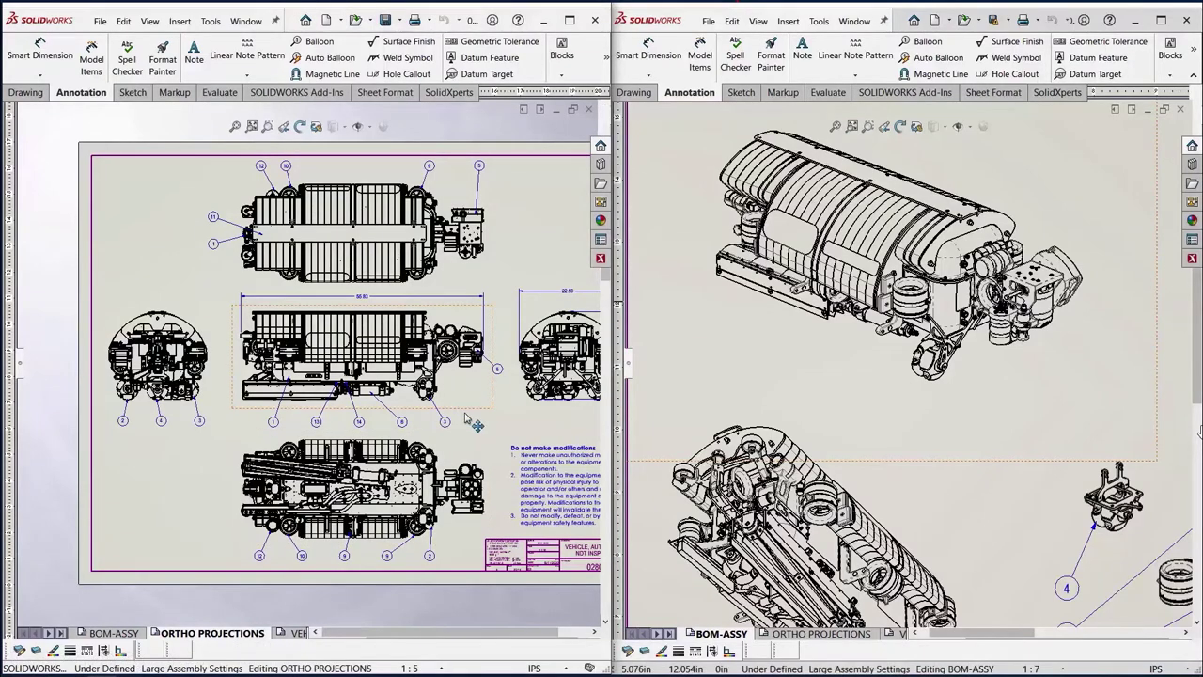
{"action": "scroll", "coordinate": [465, 419], "scroll_direction": "down", "scroll_amount": 5}
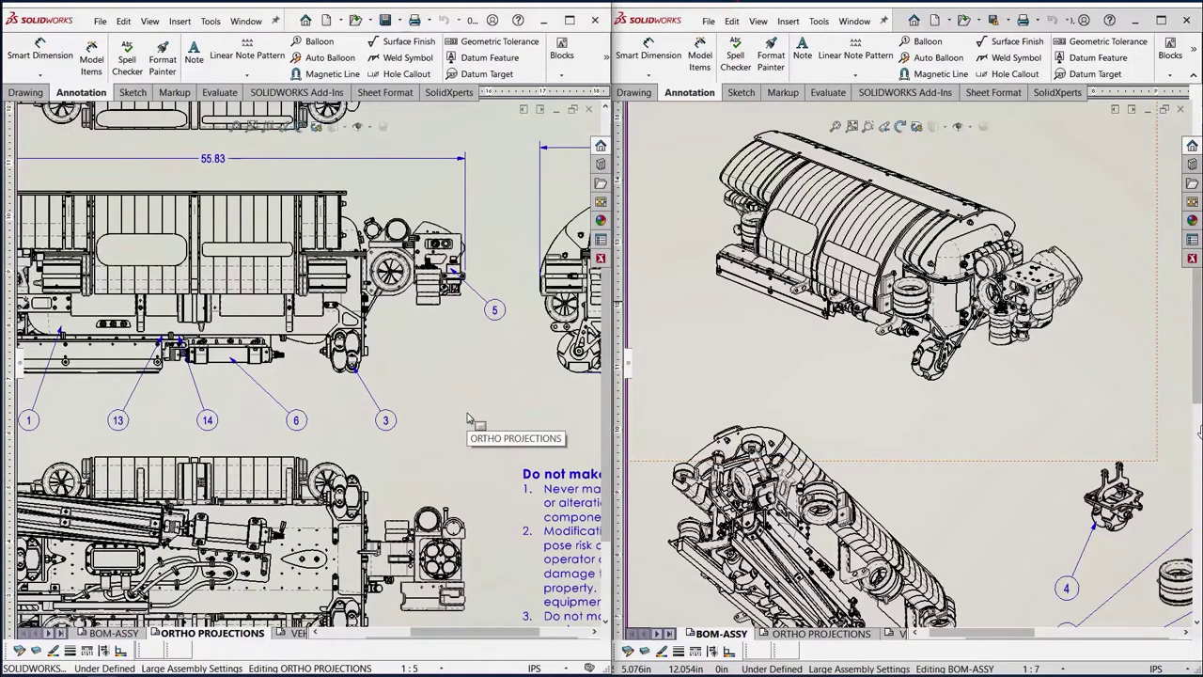
{"action": "scroll", "coordinate": [468, 419], "scroll_direction": "down", "scroll_amount": 1}
{"action": "mouse_move", "coordinate": [467, 419]}
{"action": "middle_mouse_down"}
{"action": "mouse_move", "coordinate": [532, 399]}
{"action": "mouse_move", "coordinate": [411, 398]}
{"action": "mouse_move", "coordinate": [470, 397]}
{"action": "middle_mouse_up"}
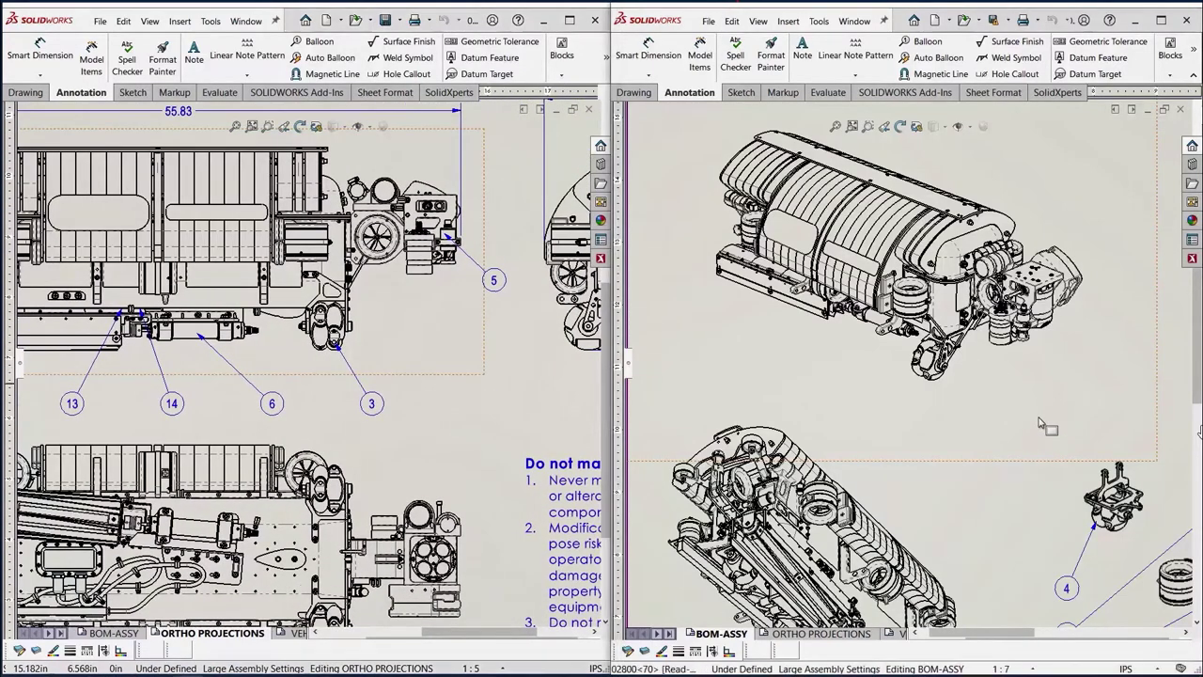
{"action": "left_click", "coordinate": [835, 633]}
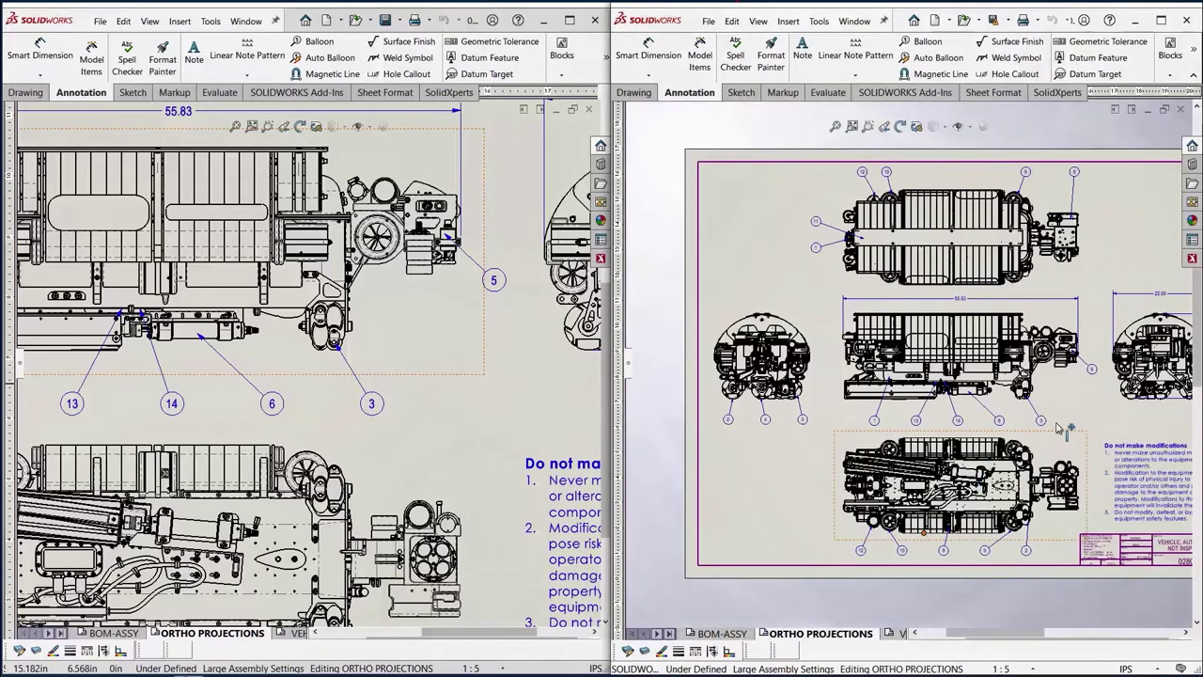
{"action": "scroll", "coordinate": [1063, 402], "scroll_direction": "down", "scroll_amount": 1}
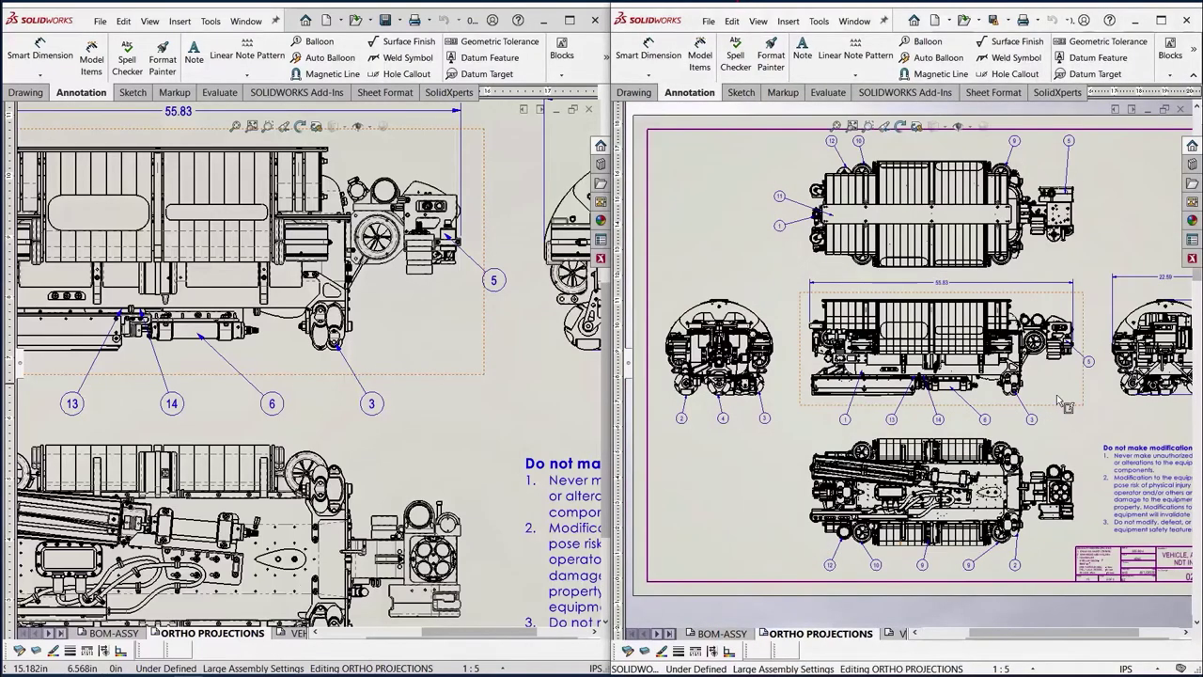
{"action": "scroll", "coordinate": [1065, 404], "scroll_direction": "down", "scroll_amount": 5}
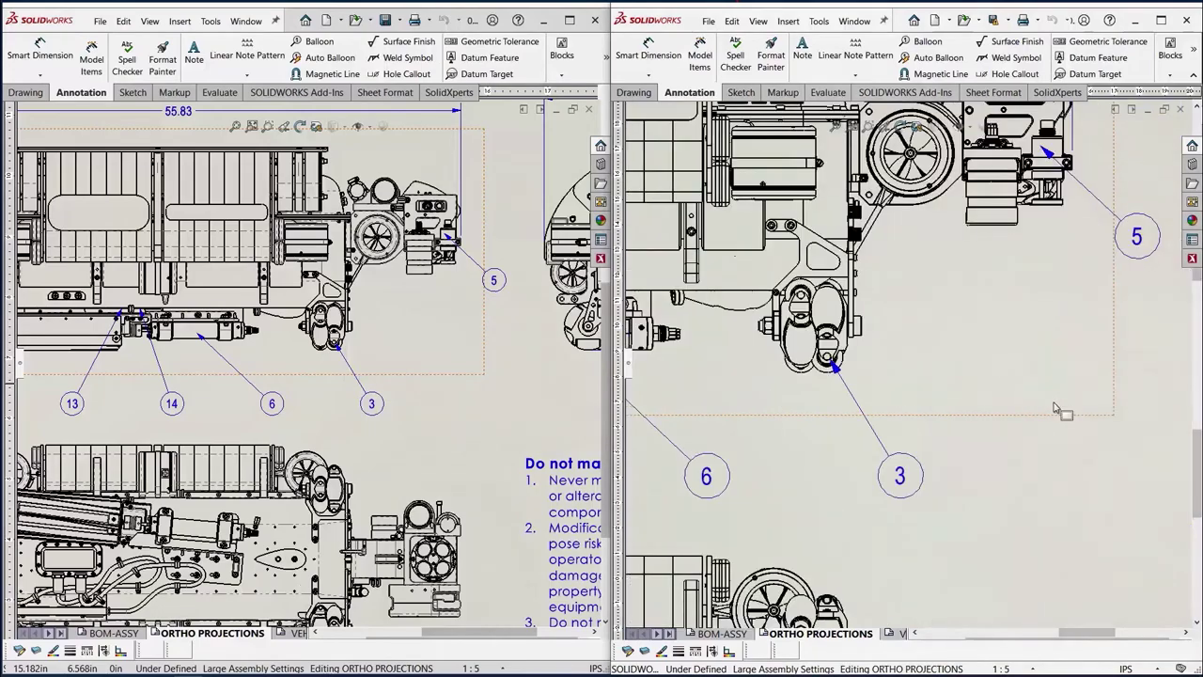
{"action": "scroll", "coordinate": [1054, 407], "scroll_direction": "up", "scroll_amount": 5}
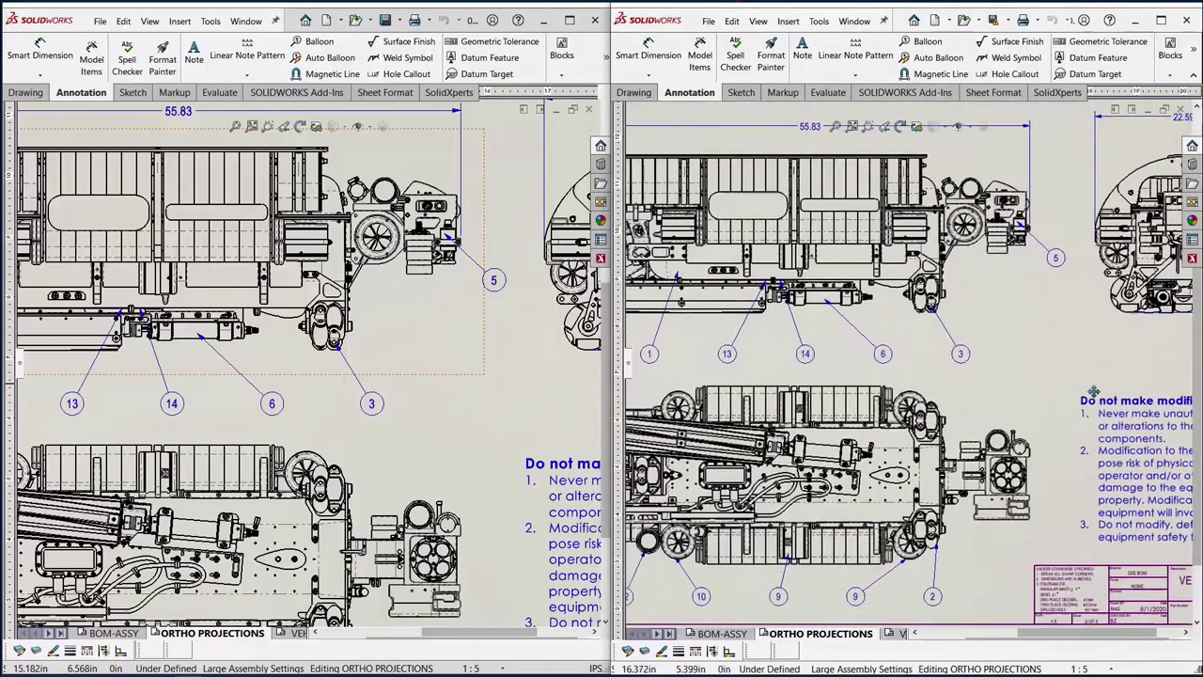
{"action": "scroll", "coordinate": [1170, 502], "scroll_direction": "down", "scroll_amount": 2}
{"action": "mouse_move", "coordinate": [1171, 502]}
{"action": "middle_mouse_down"}
{"action": "mouse_move", "coordinate": [657, 508]}
{"action": "mouse_move", "coordinate": [693, 527]}
{"action": "mouse_move", "coordinate": [742, 495]}
{"action": "middle_mouse_up"}
{"action": "scroll", "coordinate": [806, 399], "scroll_direction": "down", "scroll_amount": 3}
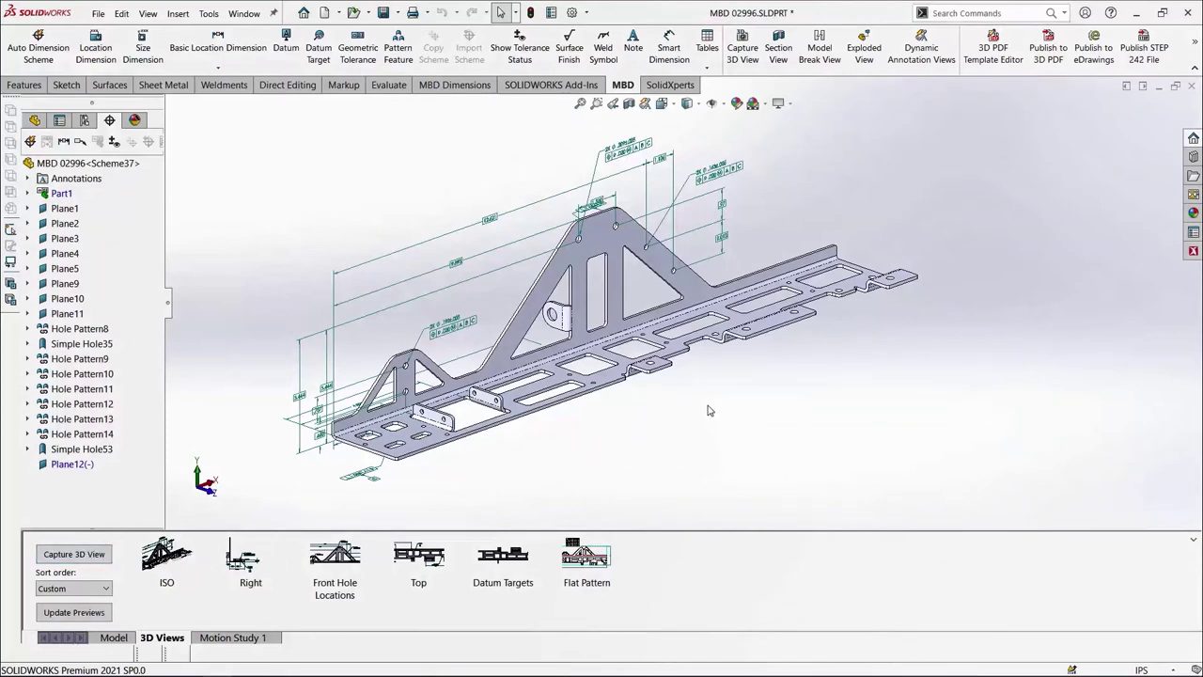
Highlight Plane1, Plane2 and Plane3, then apply the saved Datum Targets view showing A1 and A2.
{"action": "middle_click_drag", "start_coordinate": [707, 411], "coordinate": [707, 320]}
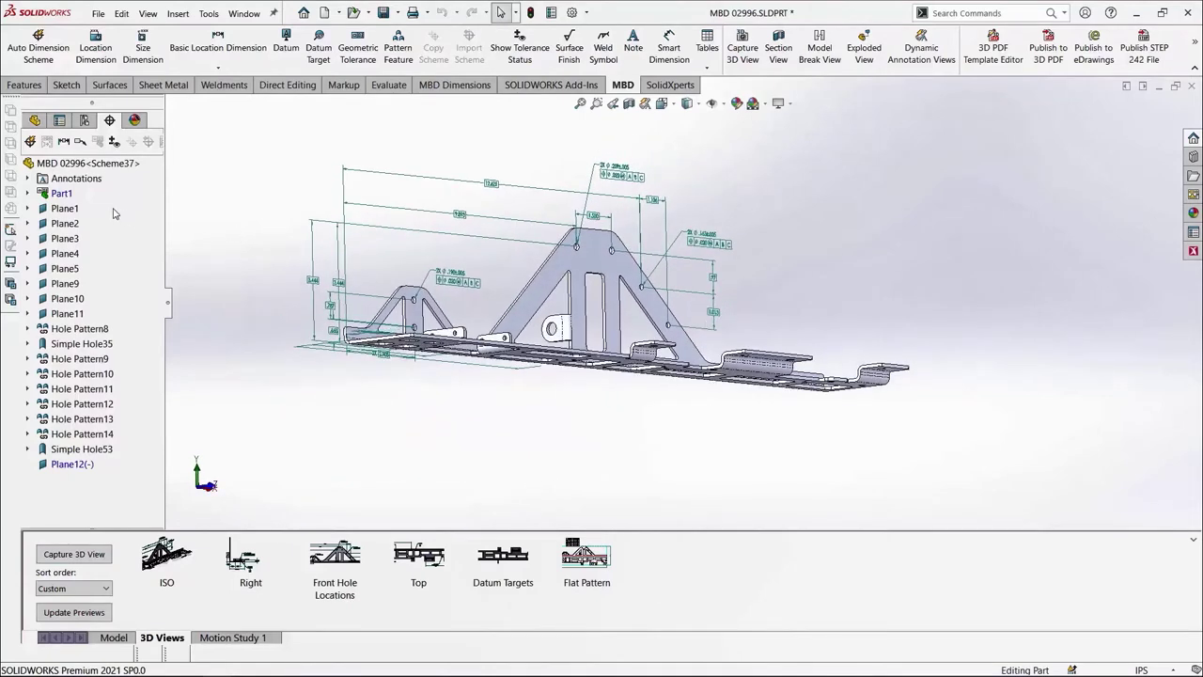
{"action": "left_click", "coordinate": [79, 209]}
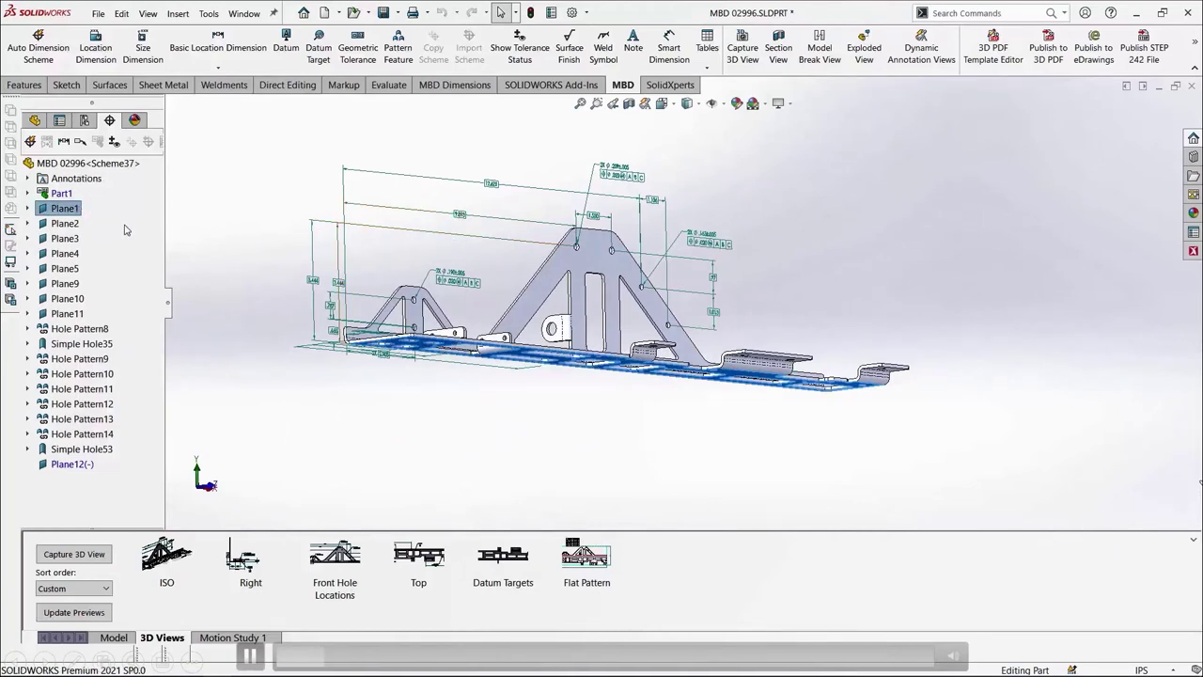
{"action": "left_click", "coordinate": [60, 223]}
{"action": "left_click_drag", "start_coordinate": [58, 226], "coordinate": [71, 247]}
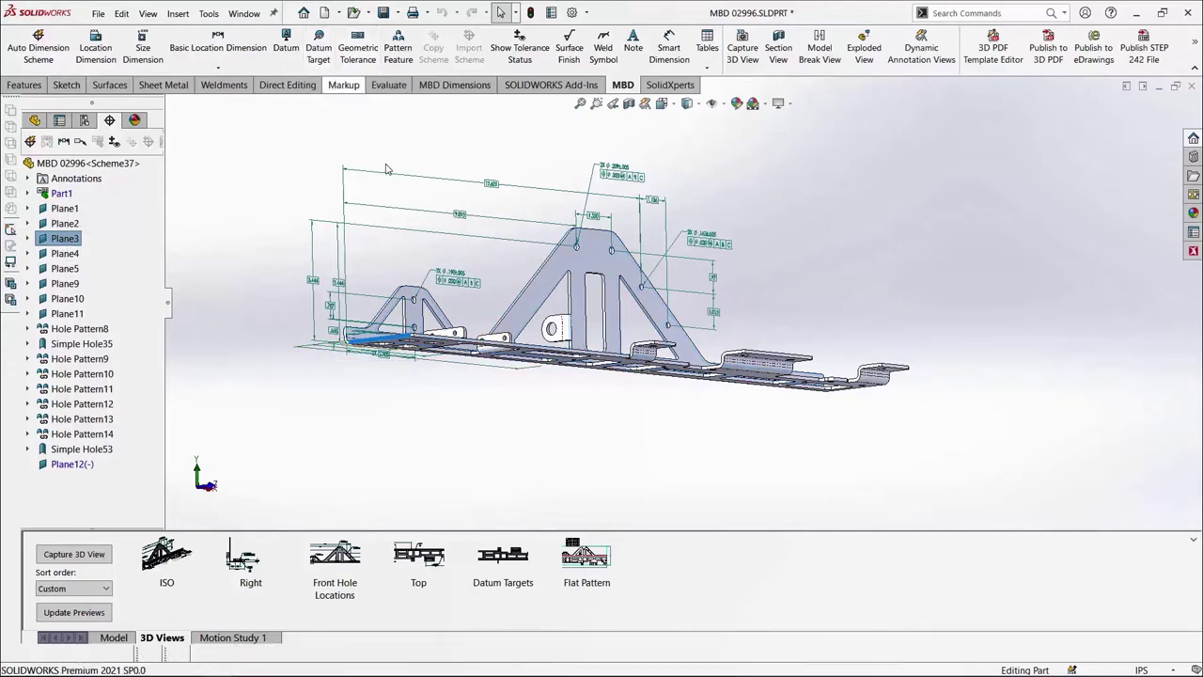
{"action": "left_click", "coordinate": [499, 566]}
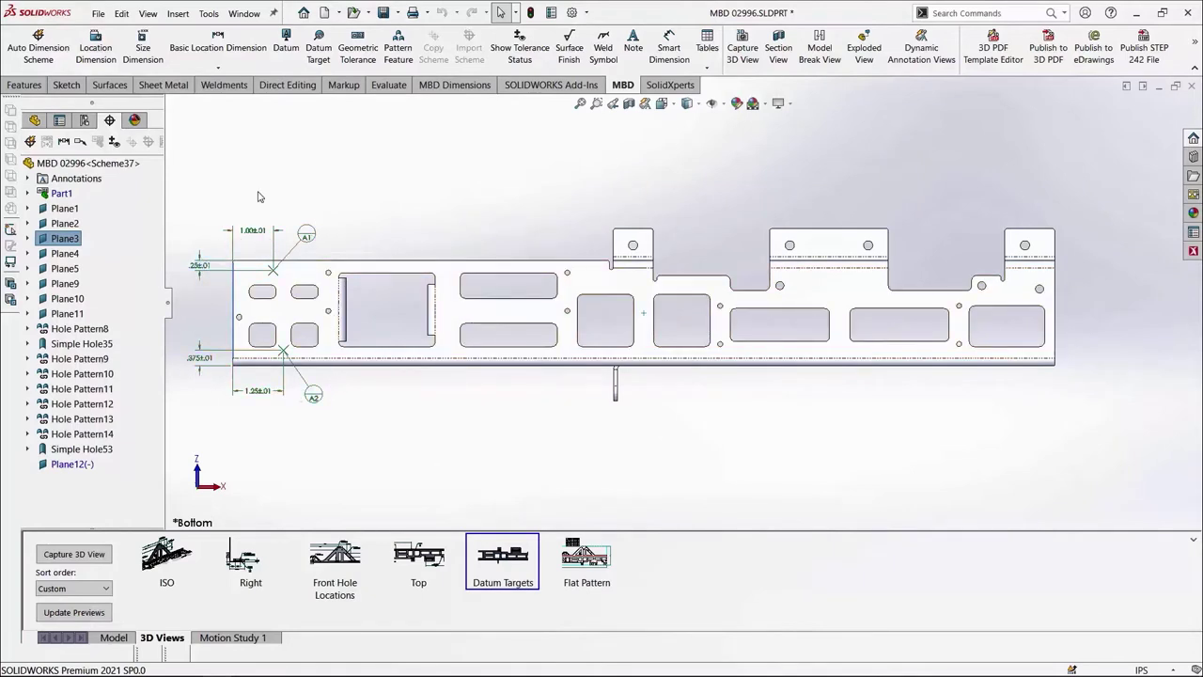
Add circular datum target C1 with a .25 diameter on the plate's right-end tab.
{"action": "left_click", "coordinate": [320, 51]}
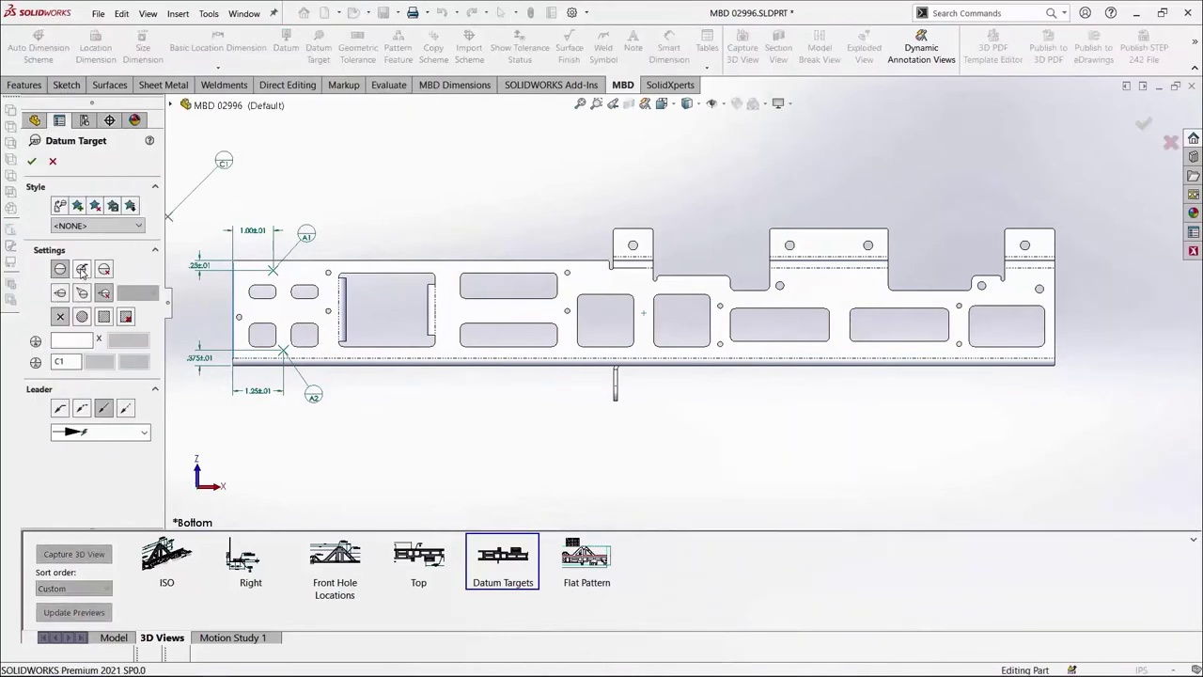
{"action": "left_click", "coordinate": [82, 270]}
{"action": "left_click", "coordinate": [82, 316]}
{"action": "left_click", "coordinate": [75, 340]}
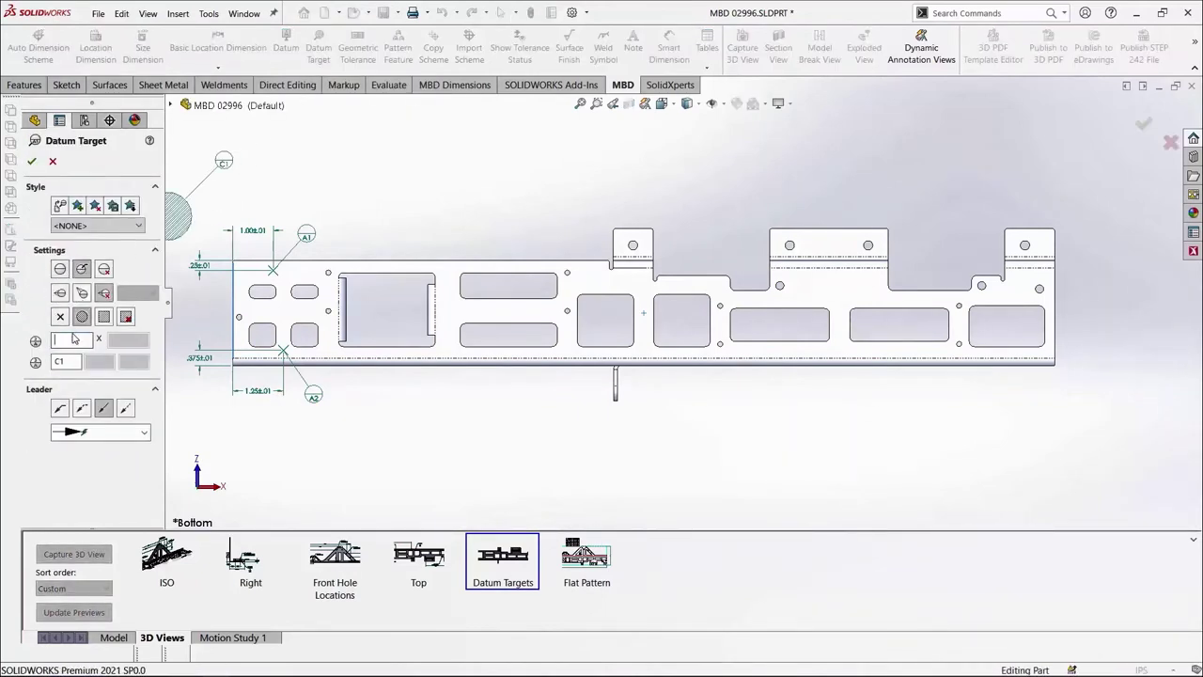
{"action": "type", "text": ".25"}
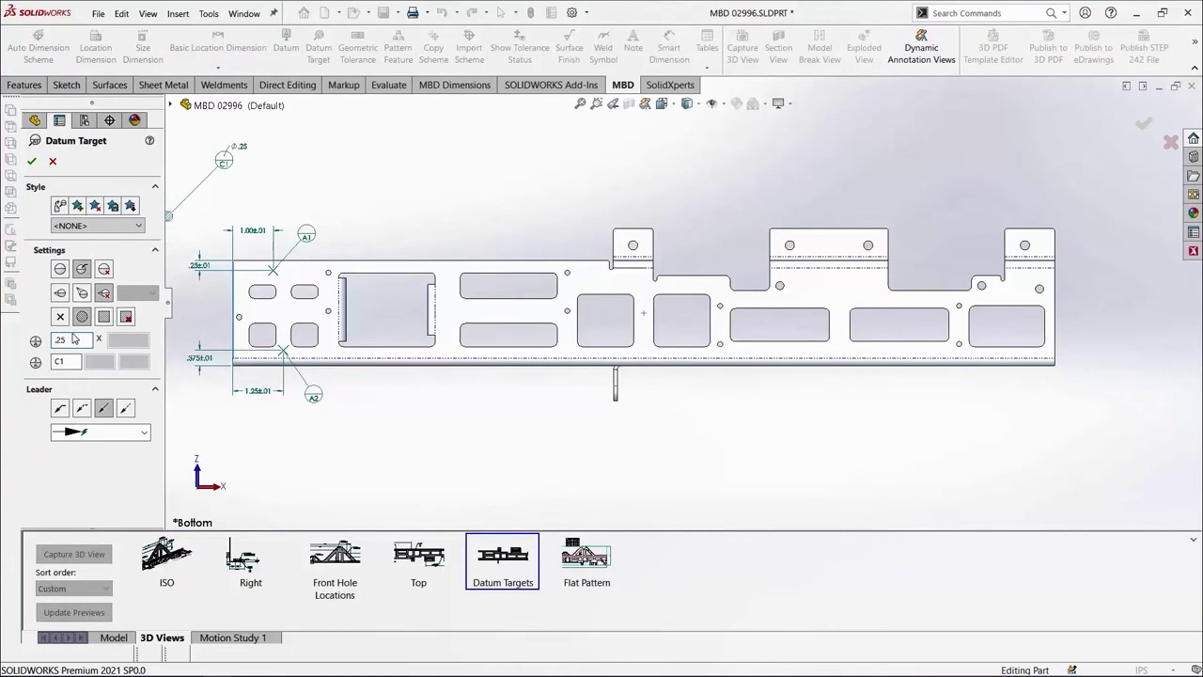
{"action": "left_click", "coordinate": [1022, 287]}
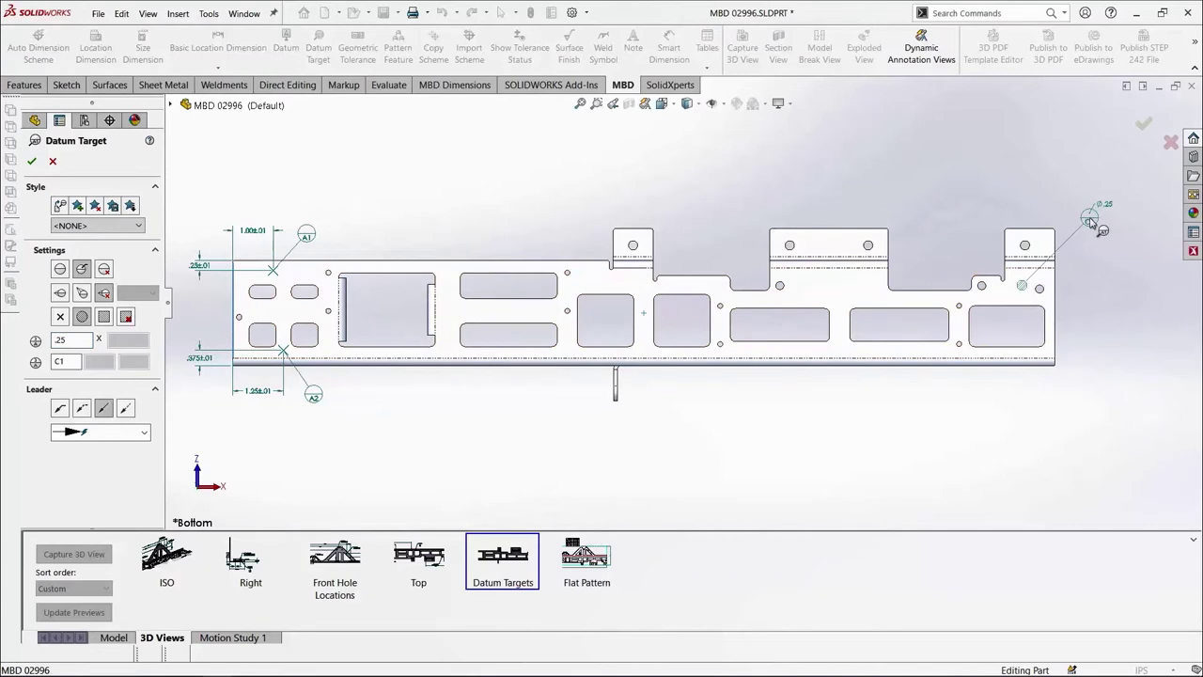
{"action": "left_click", "coordinate": [1091, 219]}
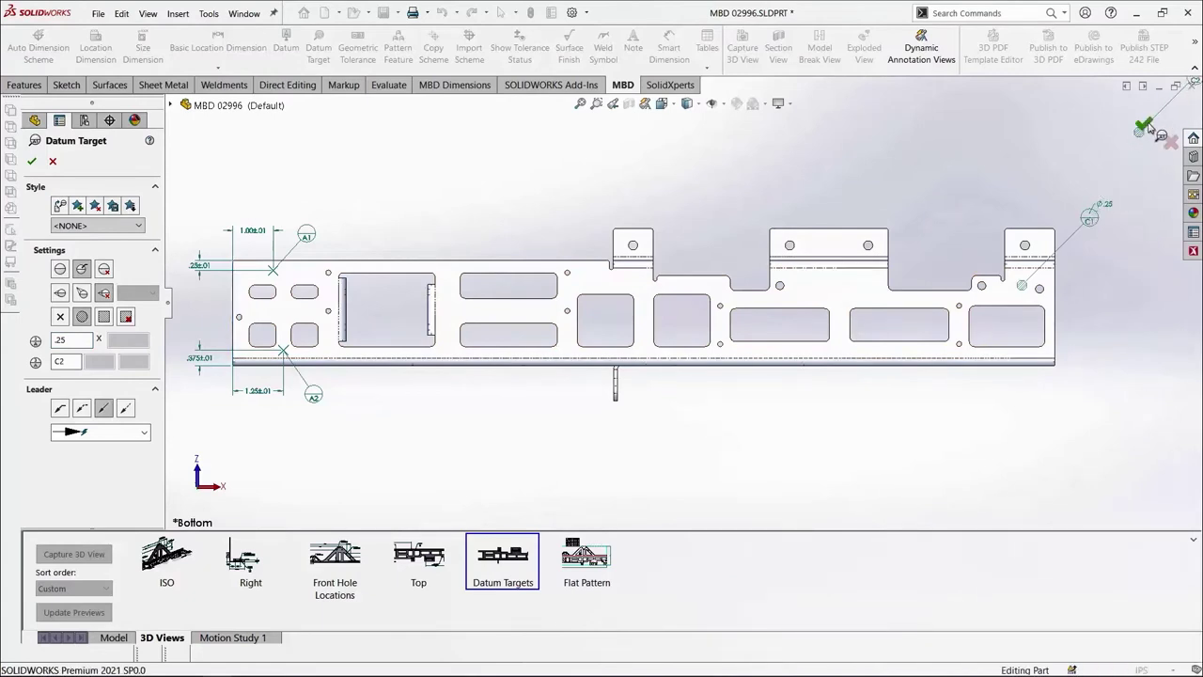
{"action": "left_click", "coordinate": [1145, 126]}
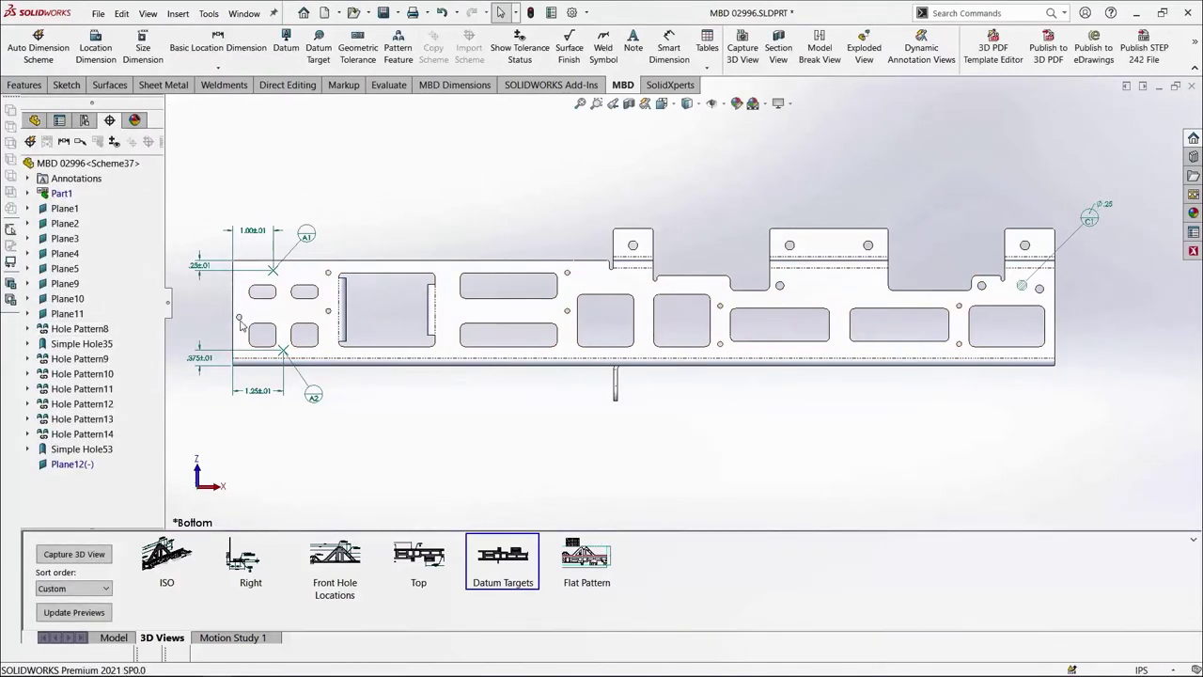
Zoom to the left end and edit A1's 1.00 horizontal locating dimension.
{"action": "scroll", "coordinate": [227, 310], "scroll_direction": "down", "scroll_amount": 2}
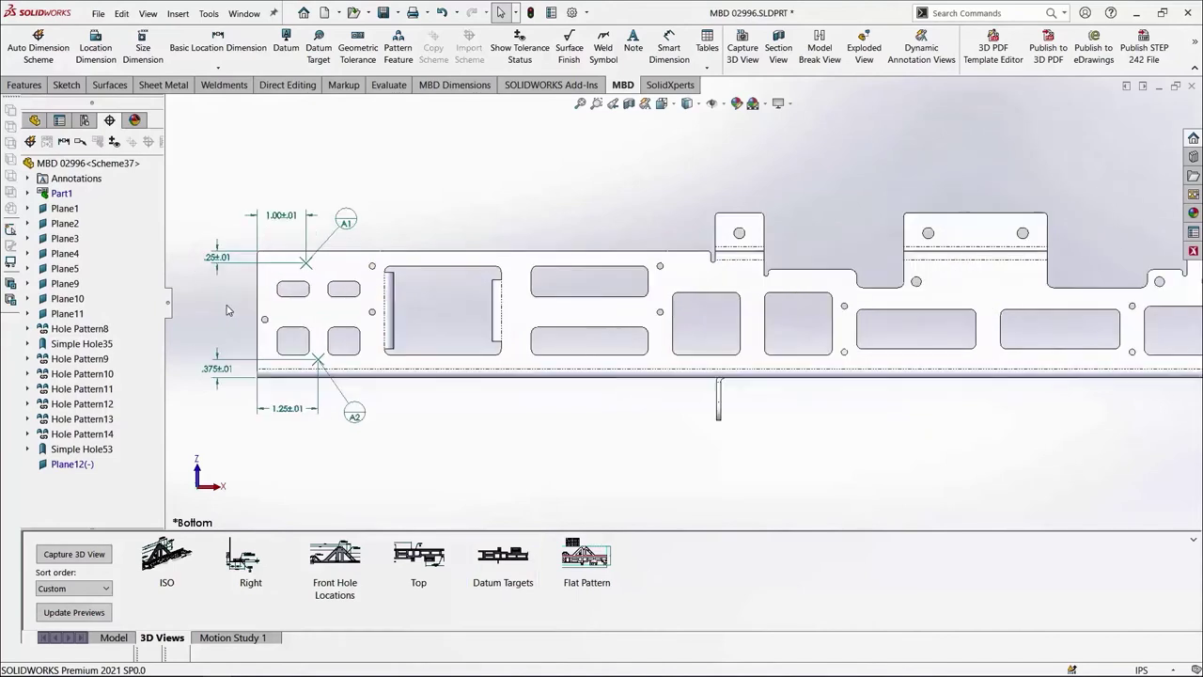
{"action": "scroll", "coordinate": [227, 311], "scroll_direction": "down", "scroll_amount": 2}
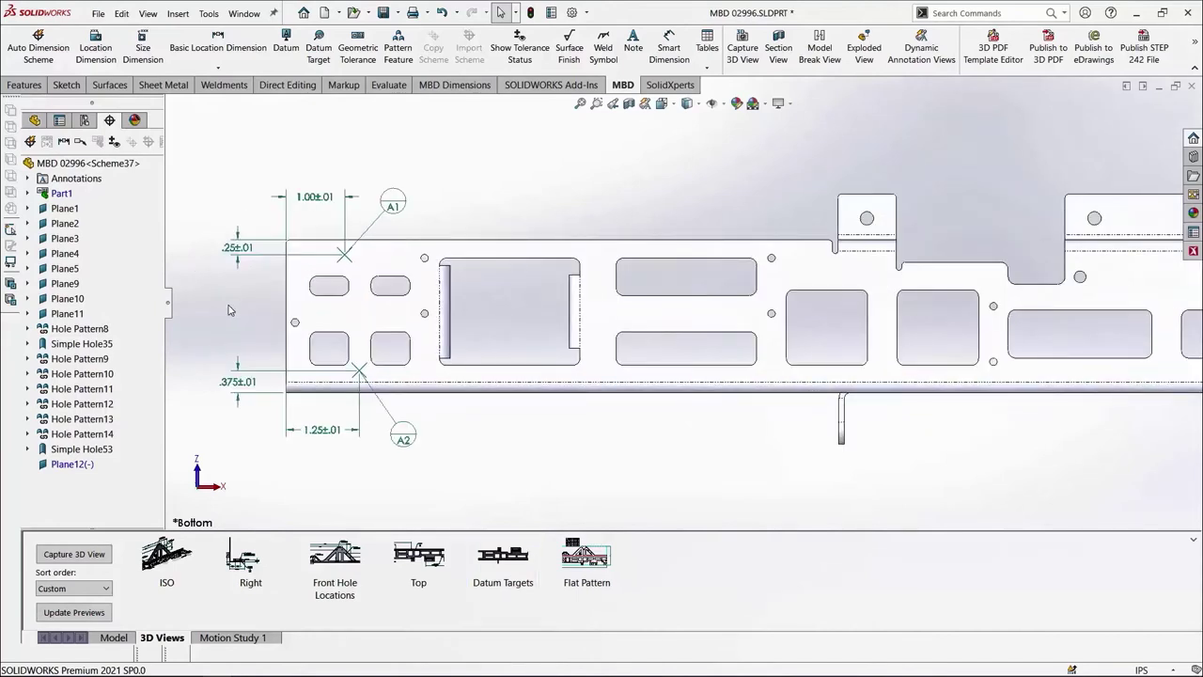
{"action": "scroll", "coordinate": [229, 310], "scroll_direction": "down", "scroll_amount": 2}
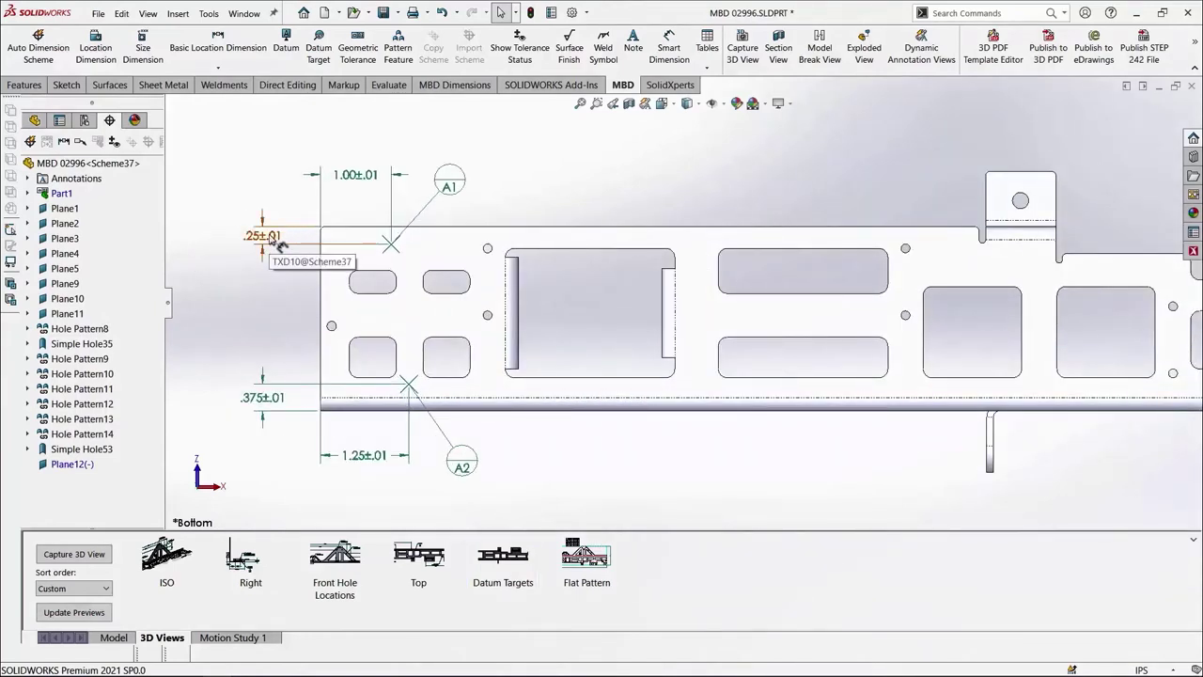
{"action": "double_click", "coordinate": [348, 178]}
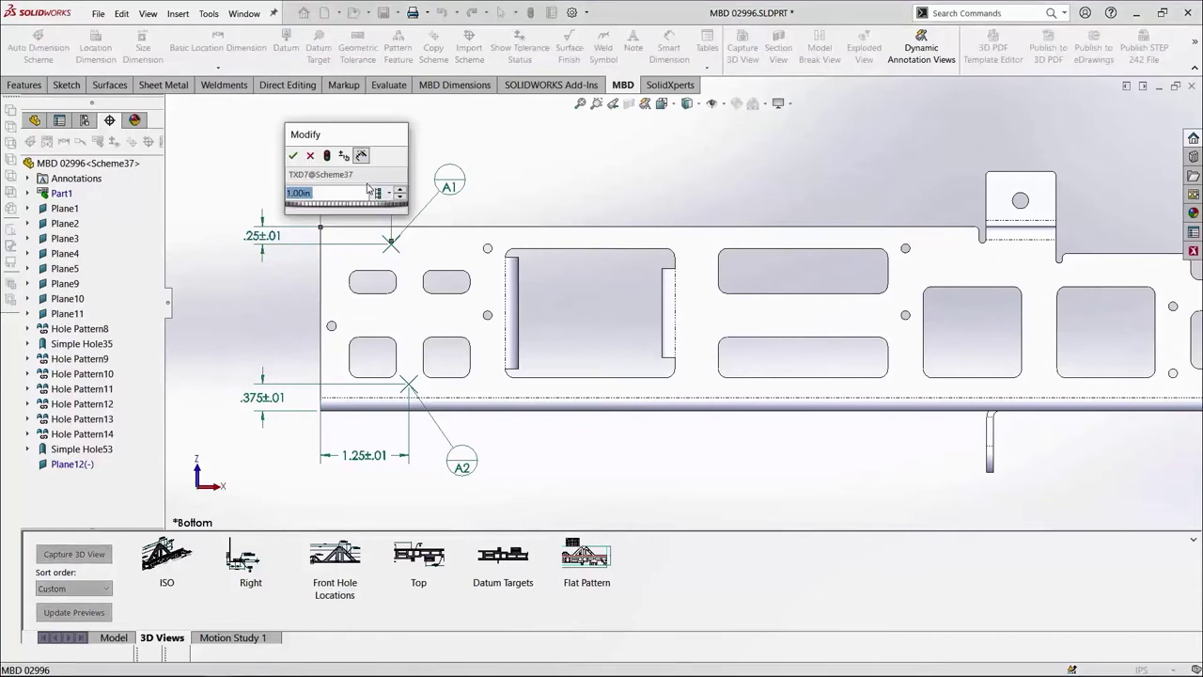
Change A1's horizontal dimension from 1.00 to 1.25 and vertical dimension from .25 to .375.
{"action": "type", "text": "1.25"}
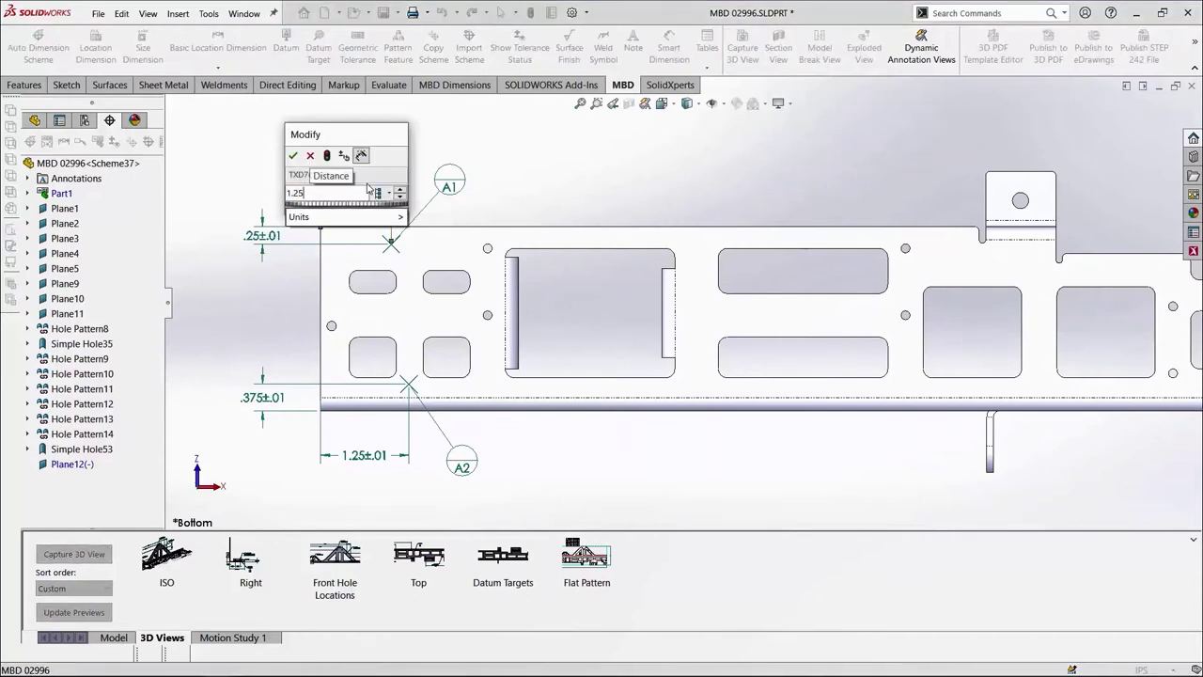
{"action": "left_click", "coordinate": [295, 156]}
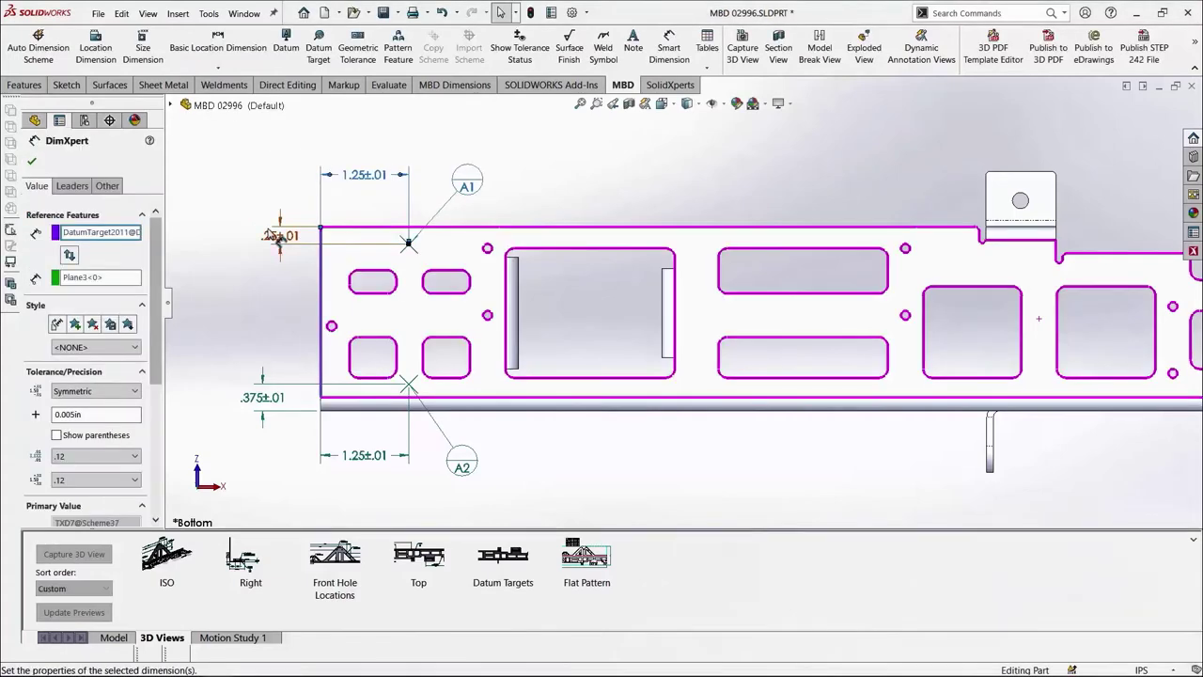
{"action": "double_click", "coordinate": [282, 237]}
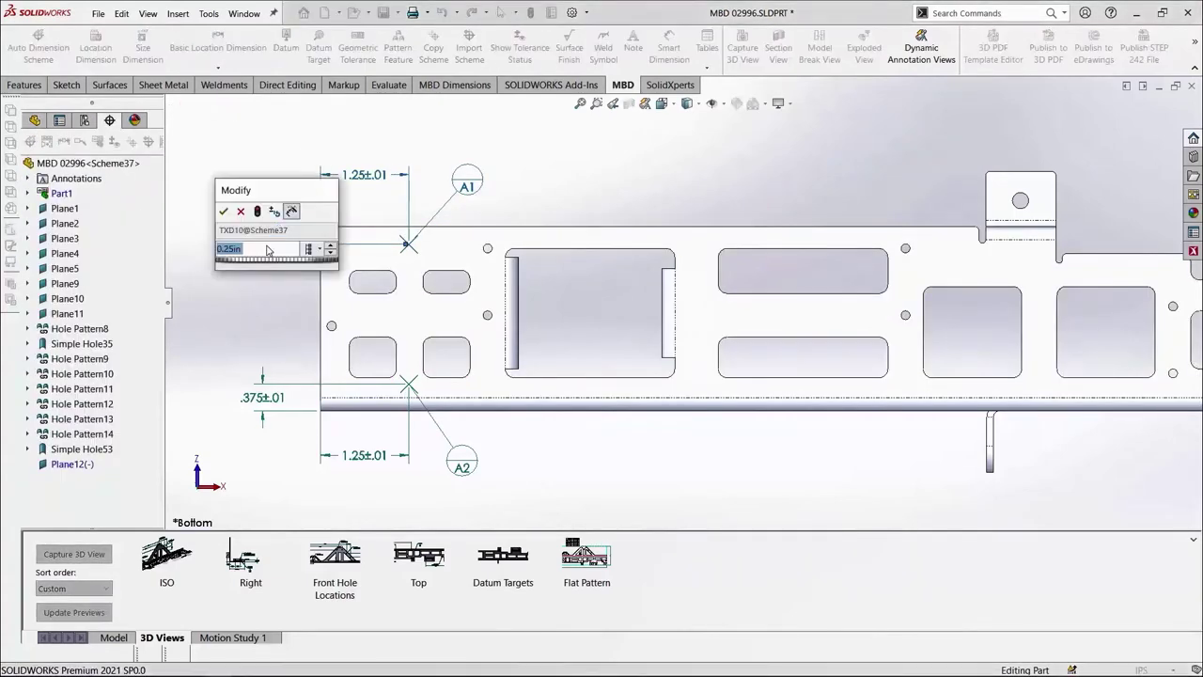
{"action": "type", "text": ".375"}
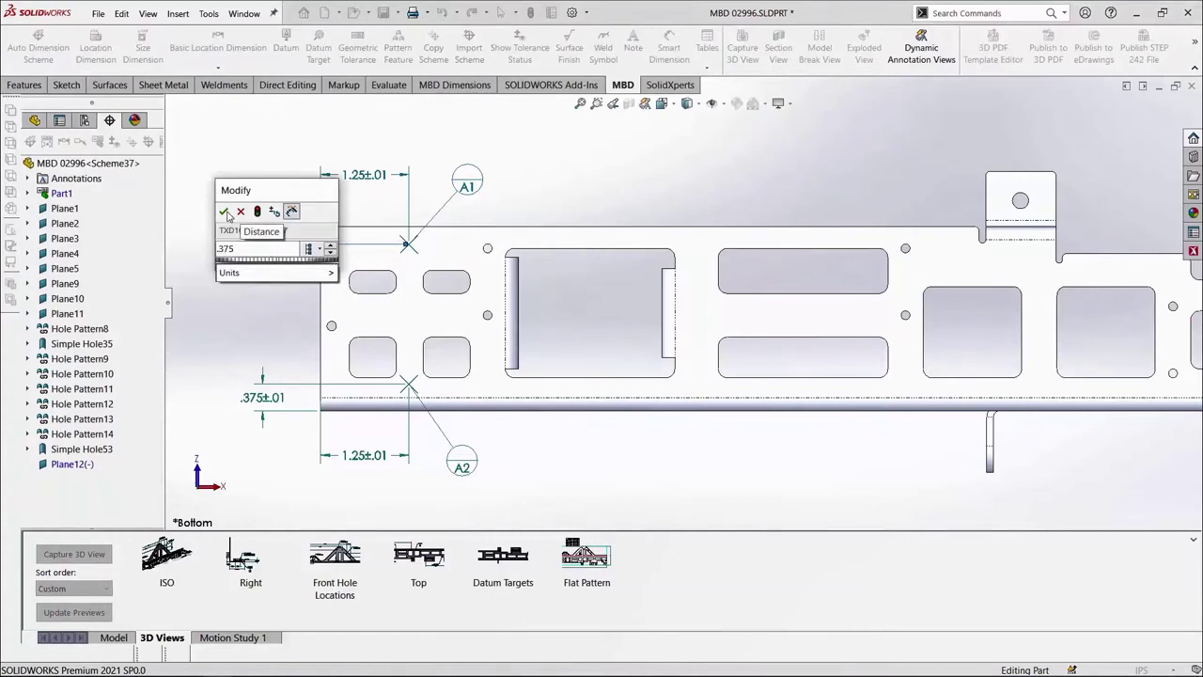
{"action": "left_click", "coordinate": [224, 211]}
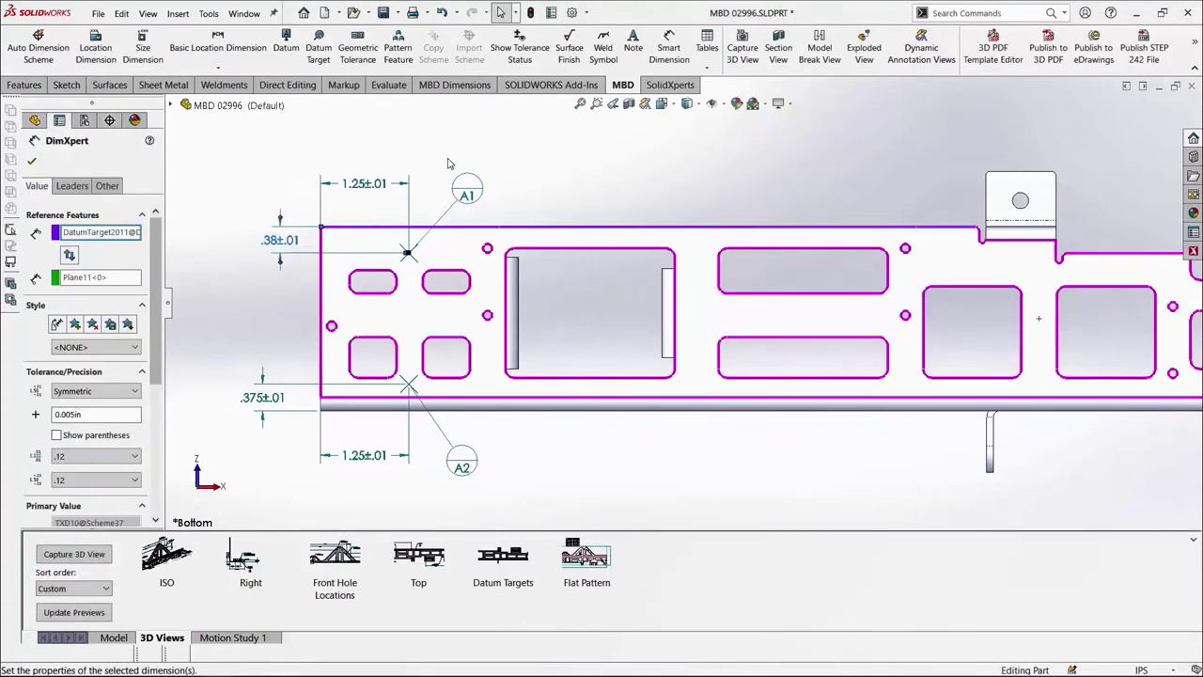
{"action": "left_click", "coordinate": [32, 161]}
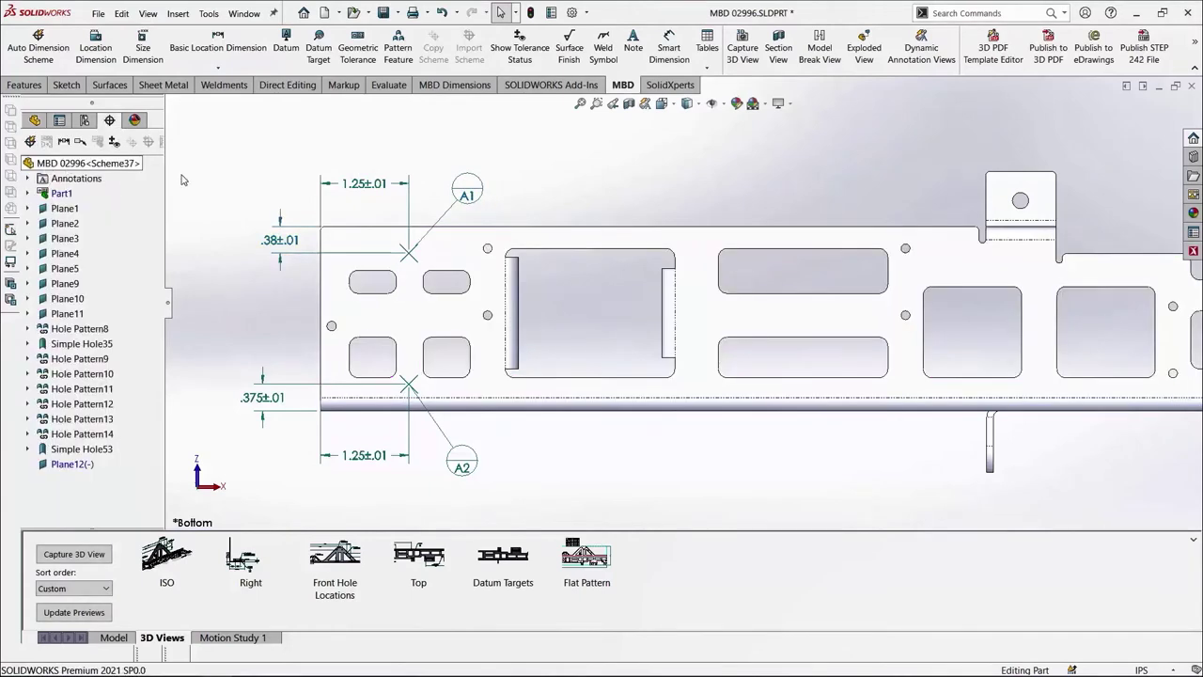
{"action": "double_click", "coordinate": [470, 195]}
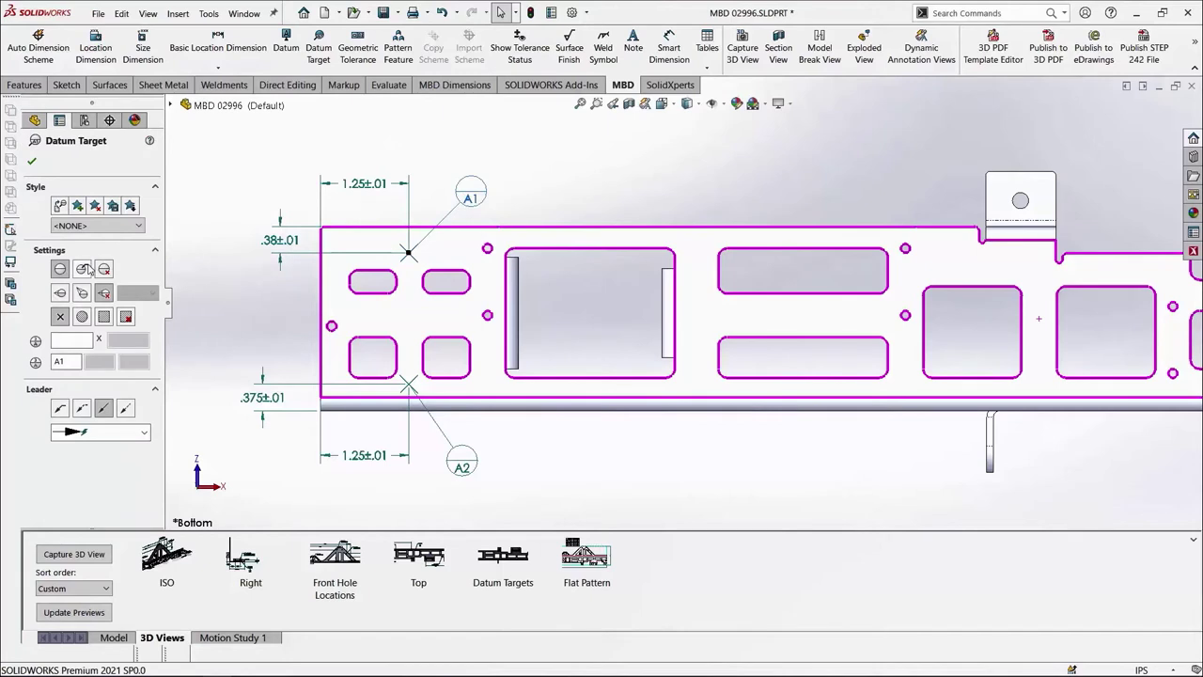
Give datum target A1 a circular target area of diameter .25.
{"action": "left_click", "coordinate": [82, 316]}
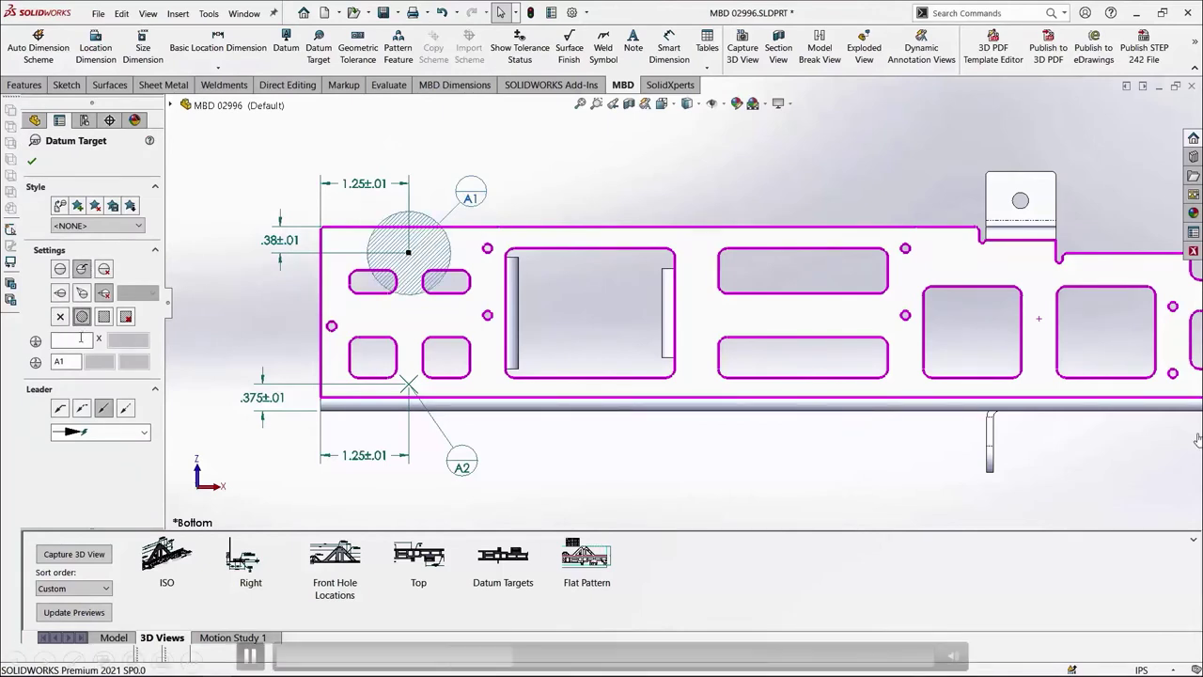
{"action": "type", "text": ".25"}
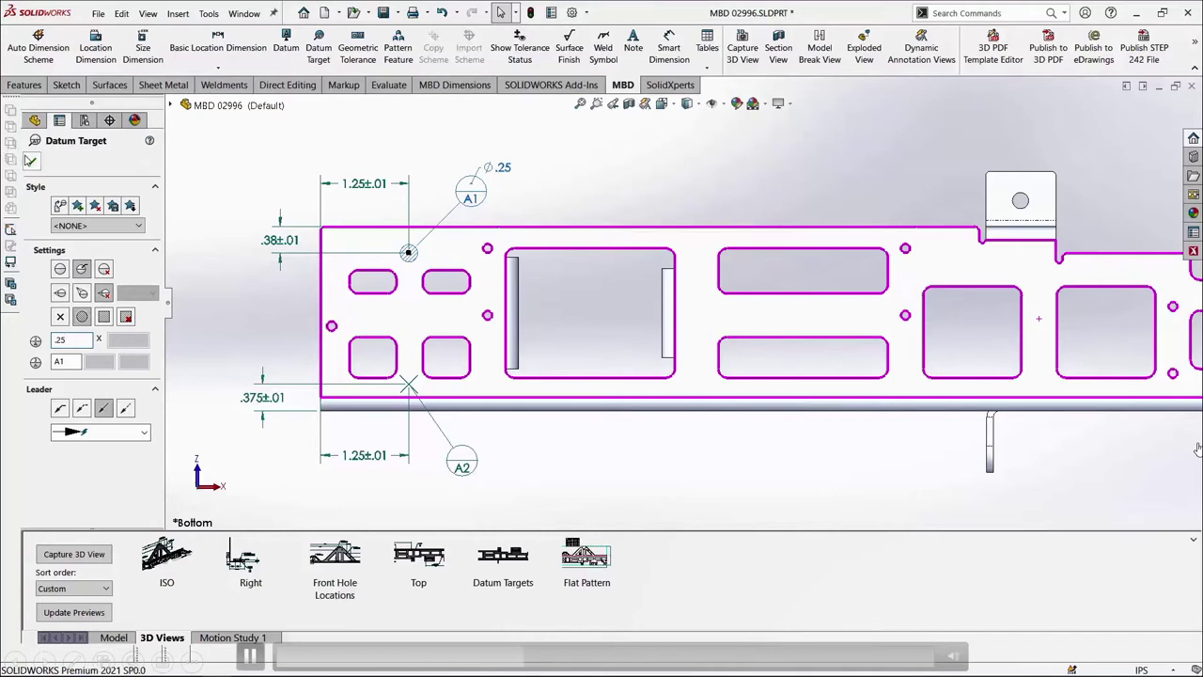
{"action": "left_click", "coordinate": [33, 163]}
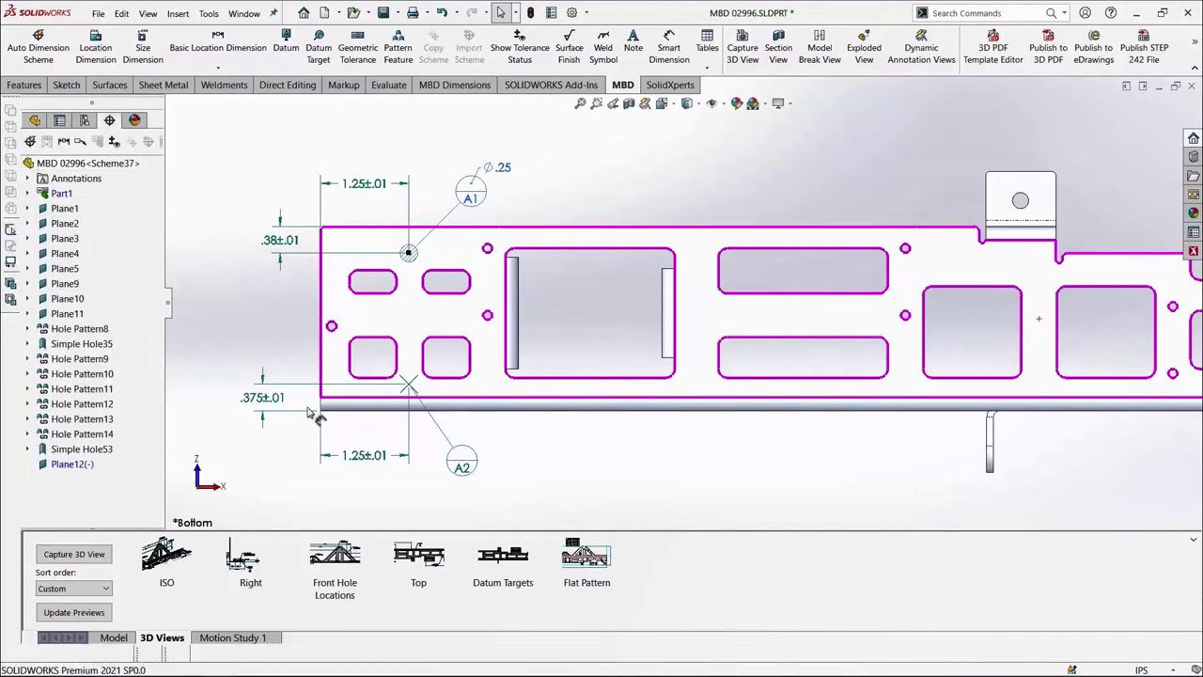
Give datum target A2 a rectangular .25 x .25 target area.
{"action": "double_click", "coordinate": [467, 463]}
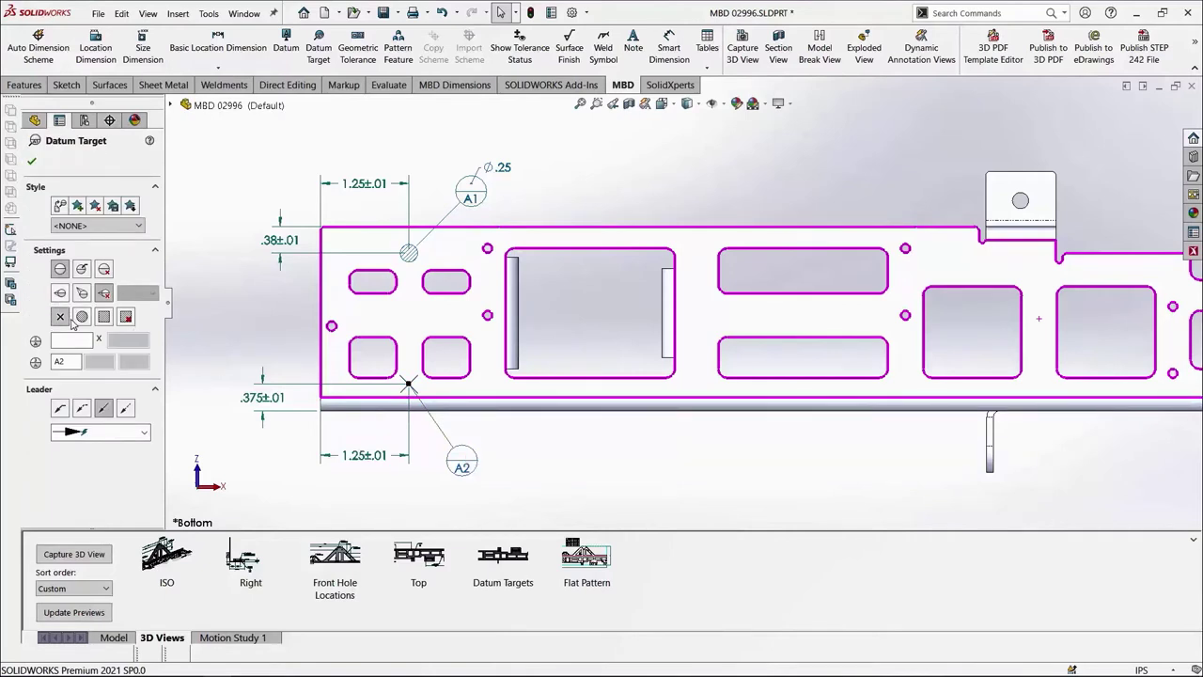
{"action": "left_click", "coordinate": [104, 317]}
{"action": "left_click", "coordinate": [82, 269]}
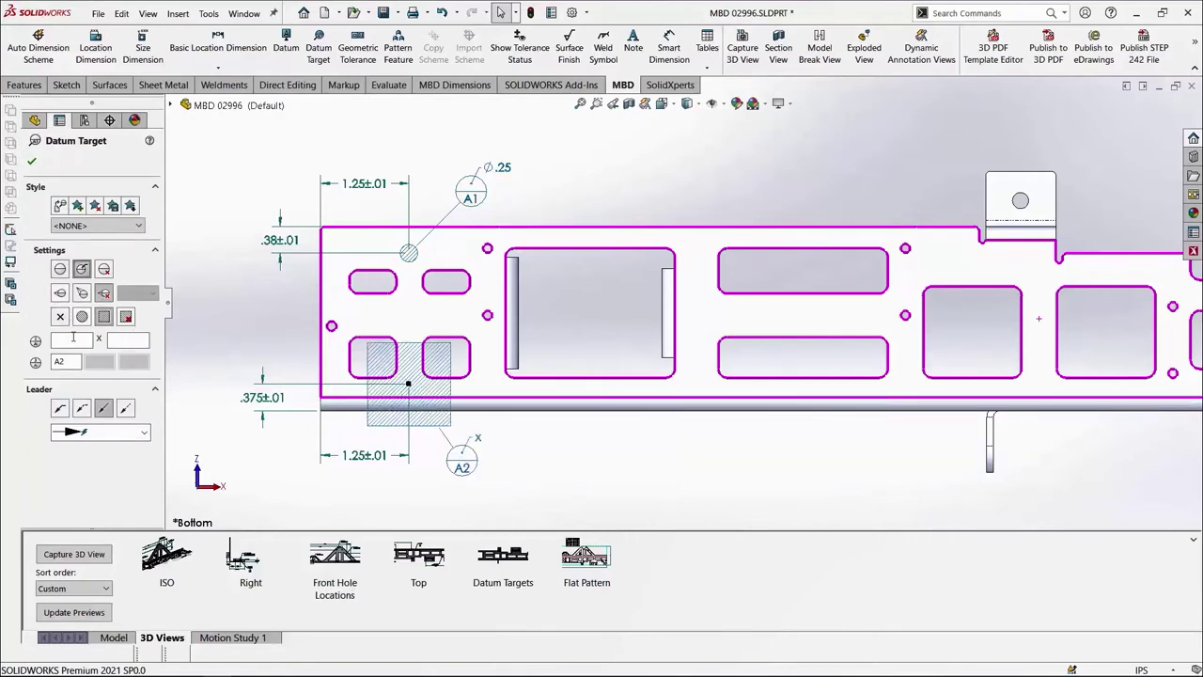
{"action": "type", "text": ".25"}
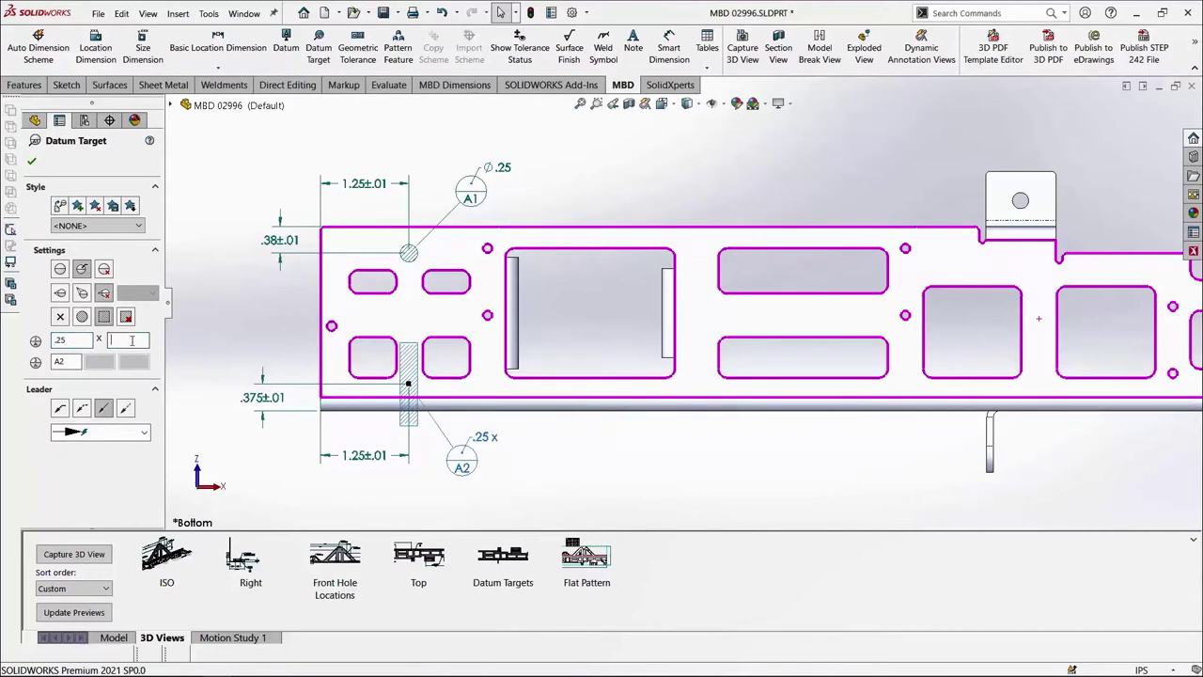
{"action": "type", "text": ".25"}
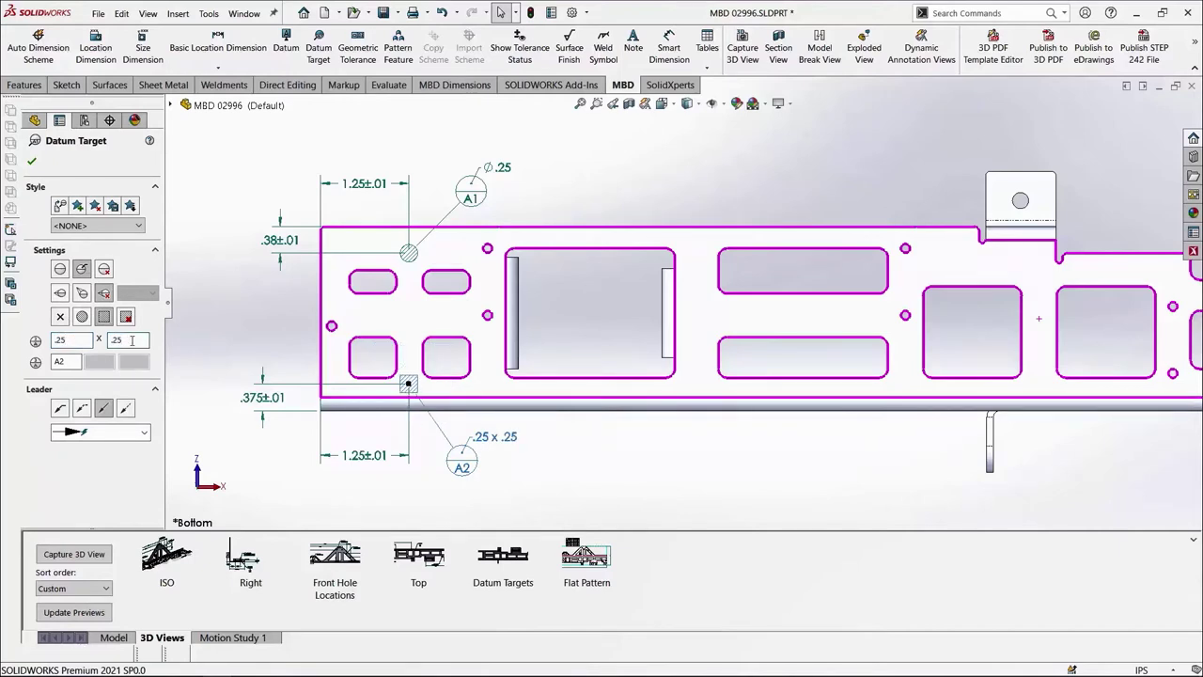
{"action": "left_click", "coordinate": [31, 161]}
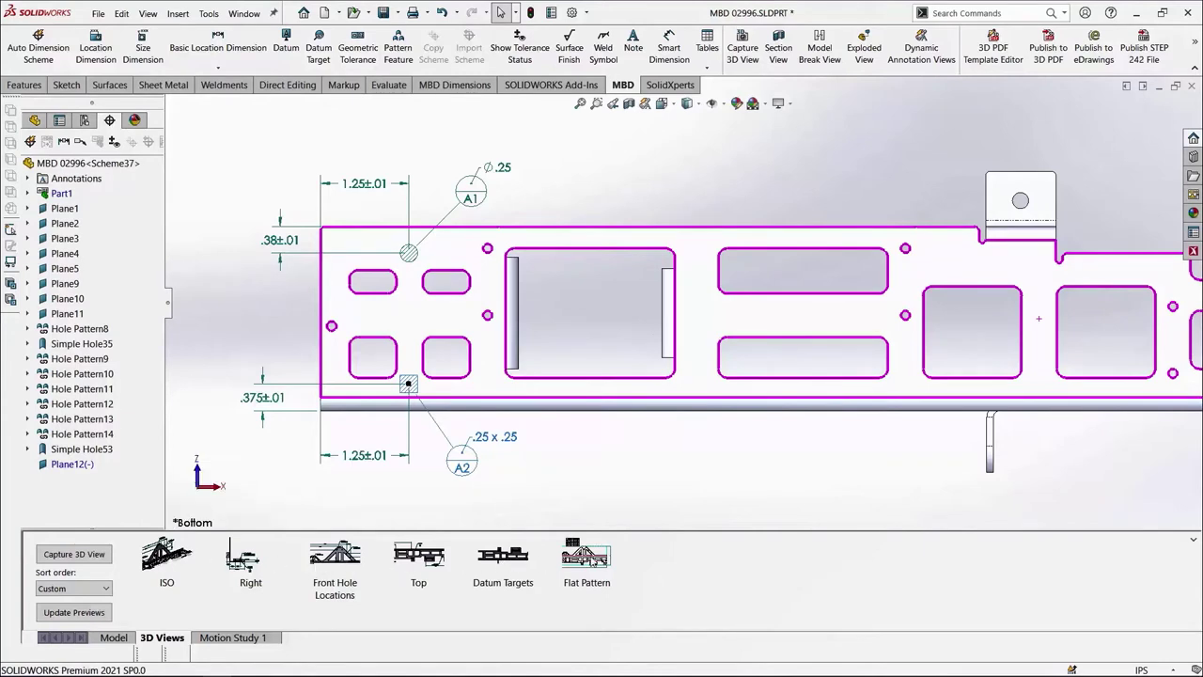
Show the Flat Pattern 3D view and publish to 3D PDF with the Bend Table template.
{"action": "mouse_move", "coordinate": [598, 563]}
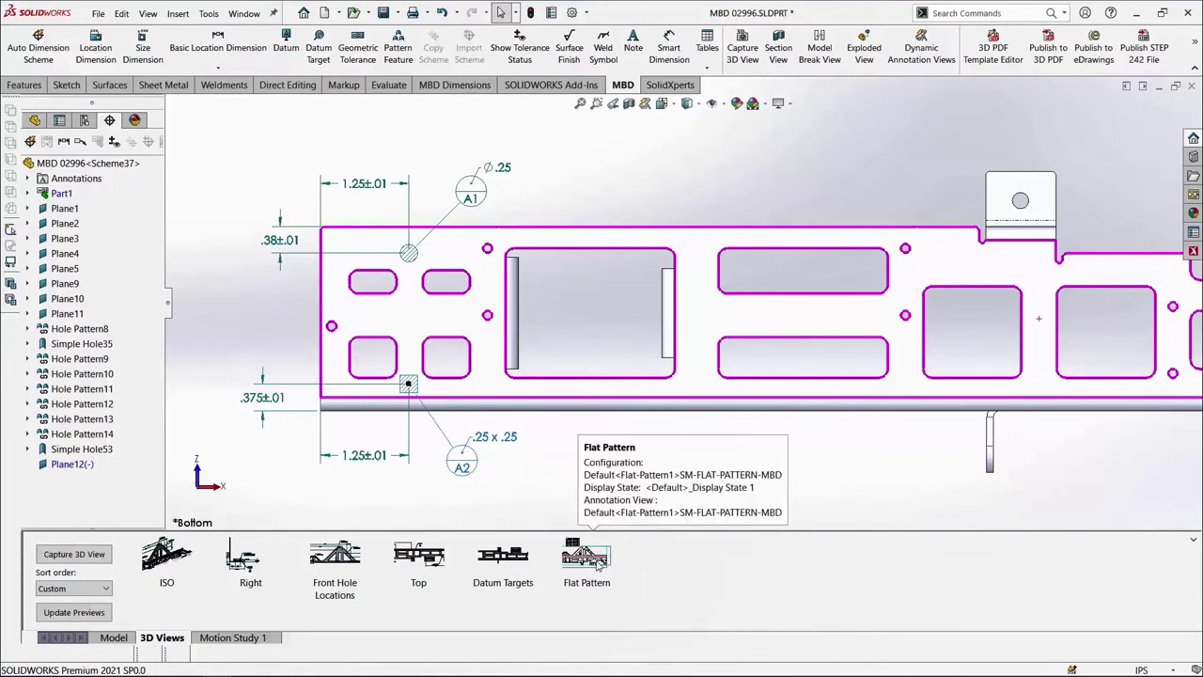
{"action": "left_click", "coordinate": [598, 563]}
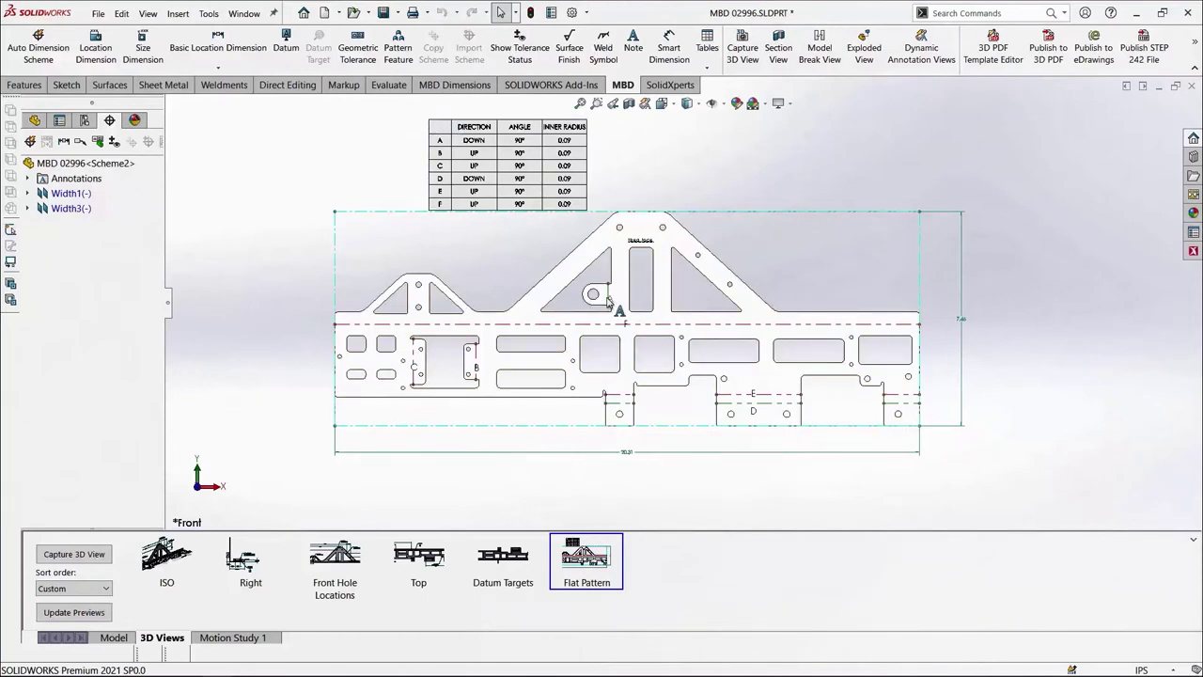
{"action": "left_click", "coordinate": [1050, 56]}
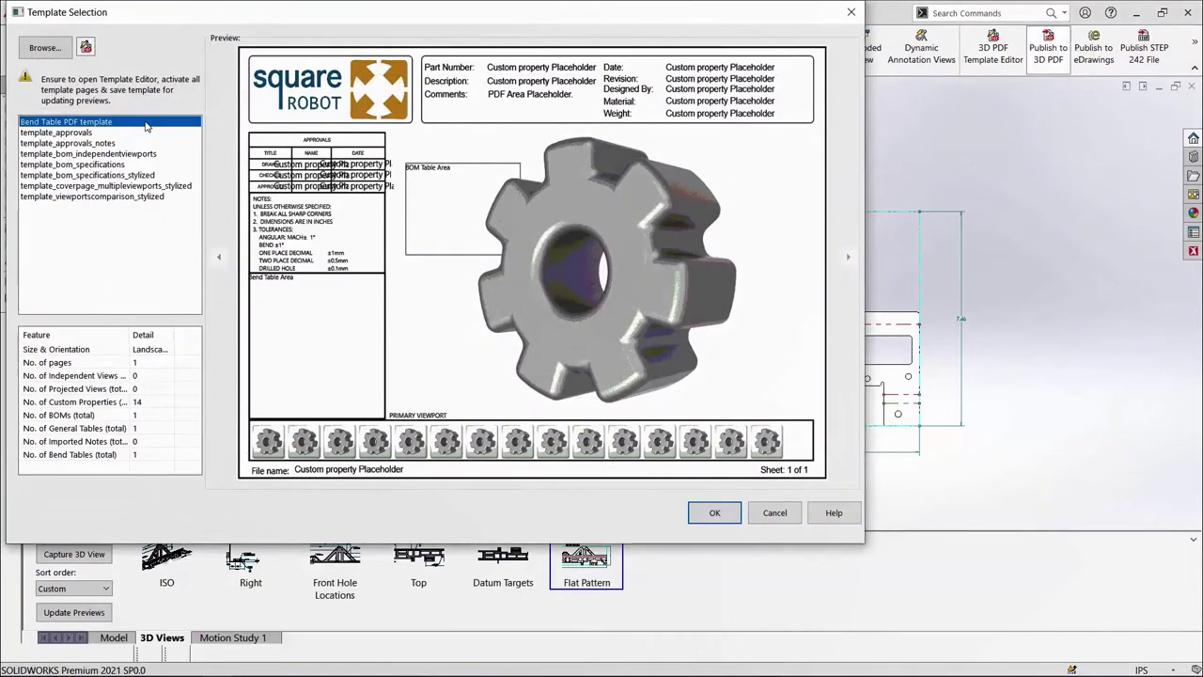
{"action": "left_click", "coordinate": [714, 512]}
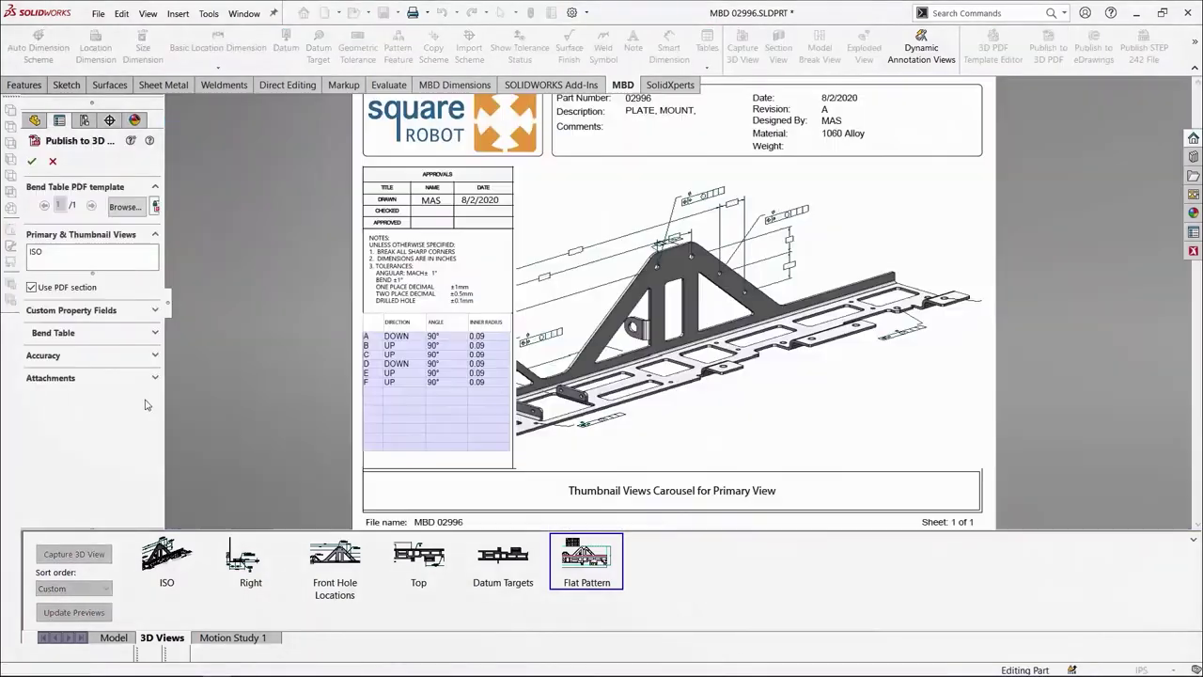
Attach the STEP 242 and flat-pattern DXF files, then save as MBD 02996-Complete.pdf and view it.
{"action": "left_click", "coordinate": [155, 379]}
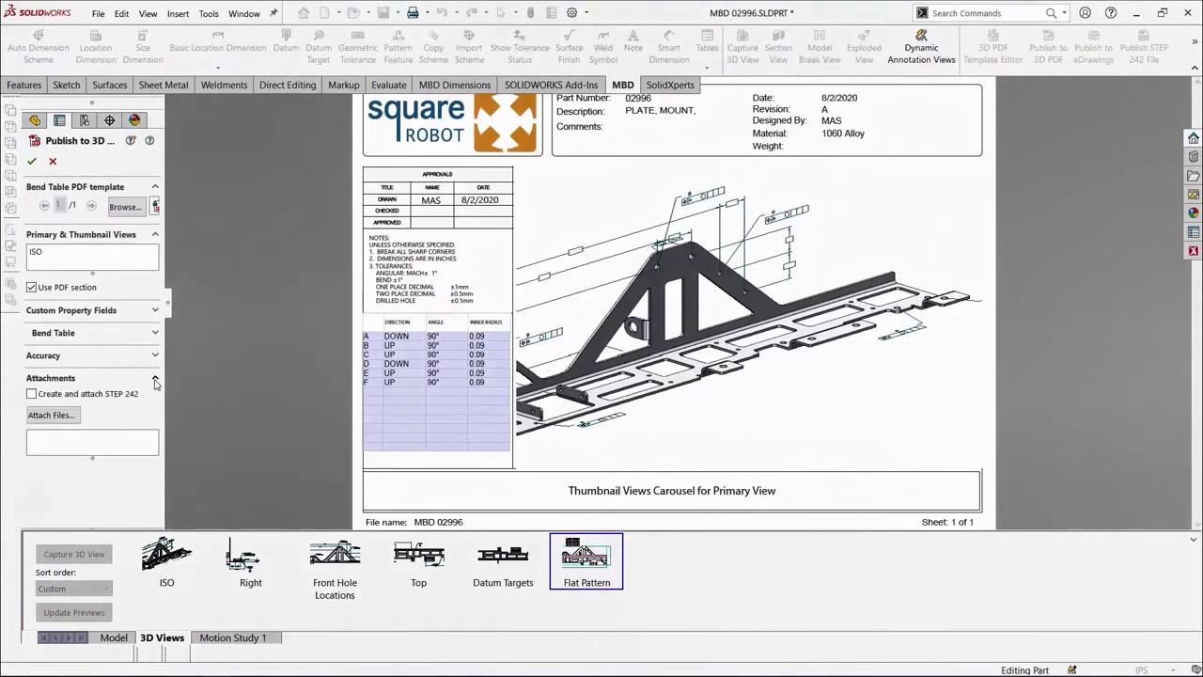
{"action": "left_click", "coordinate": [67, 417]}
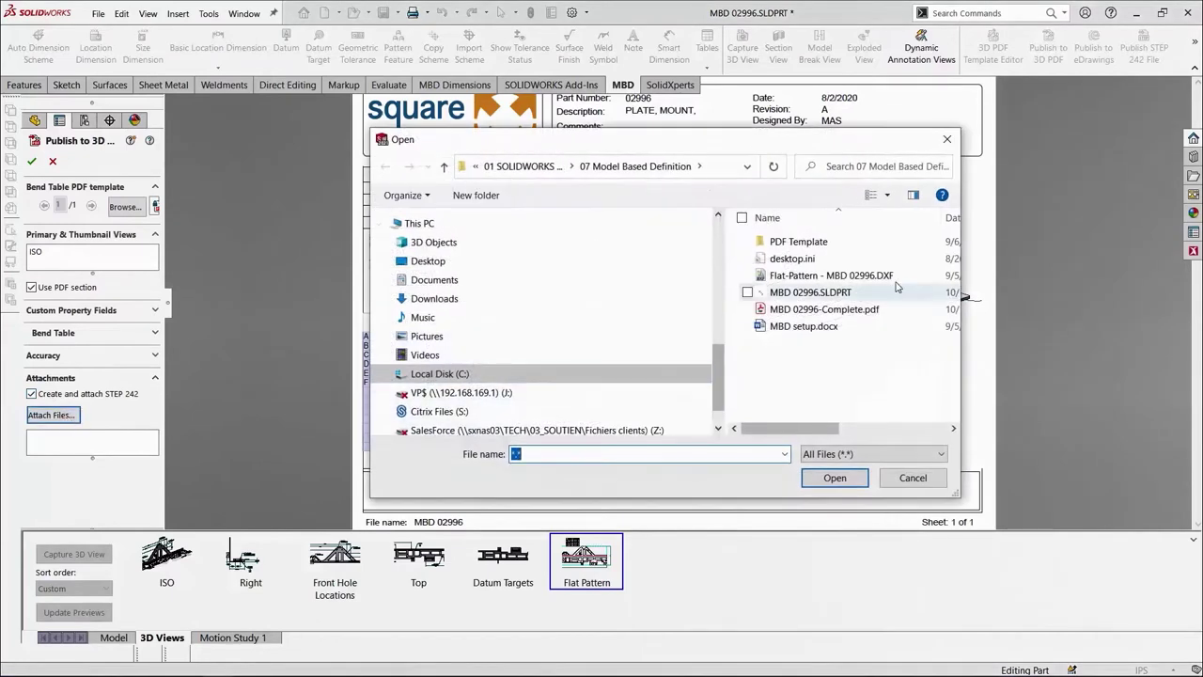
{"action": "left_click", "coordinate": [906, 277]}
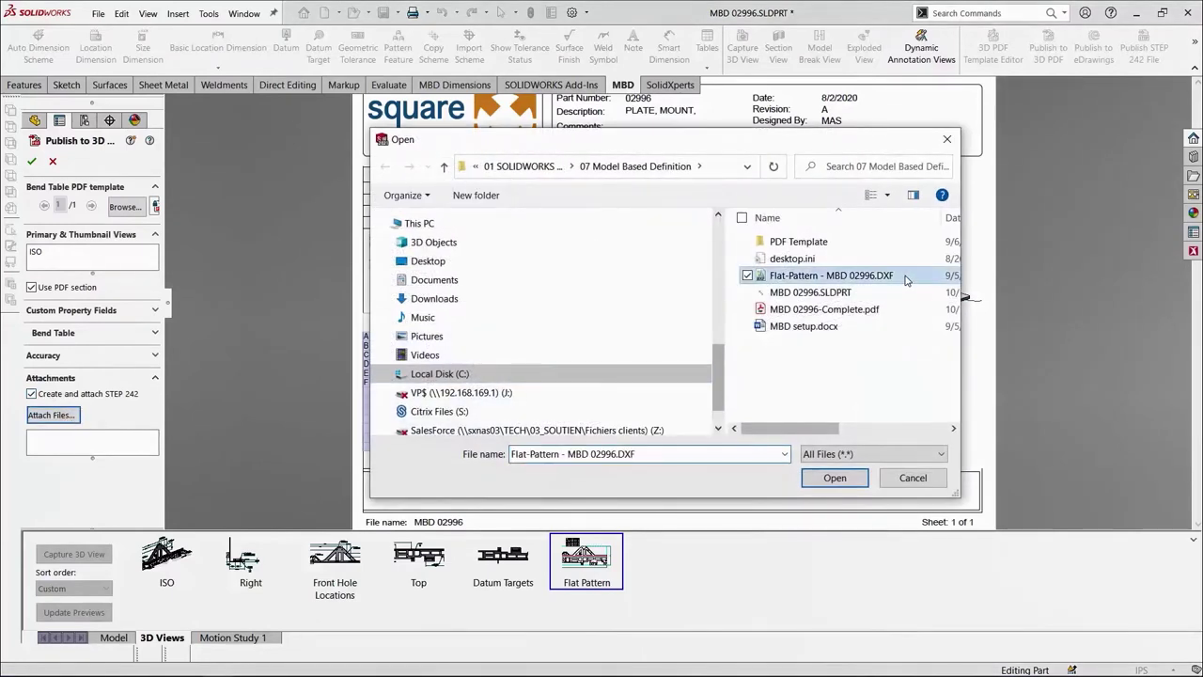
{"action": "left_click", "coordinate": [847, 481]}
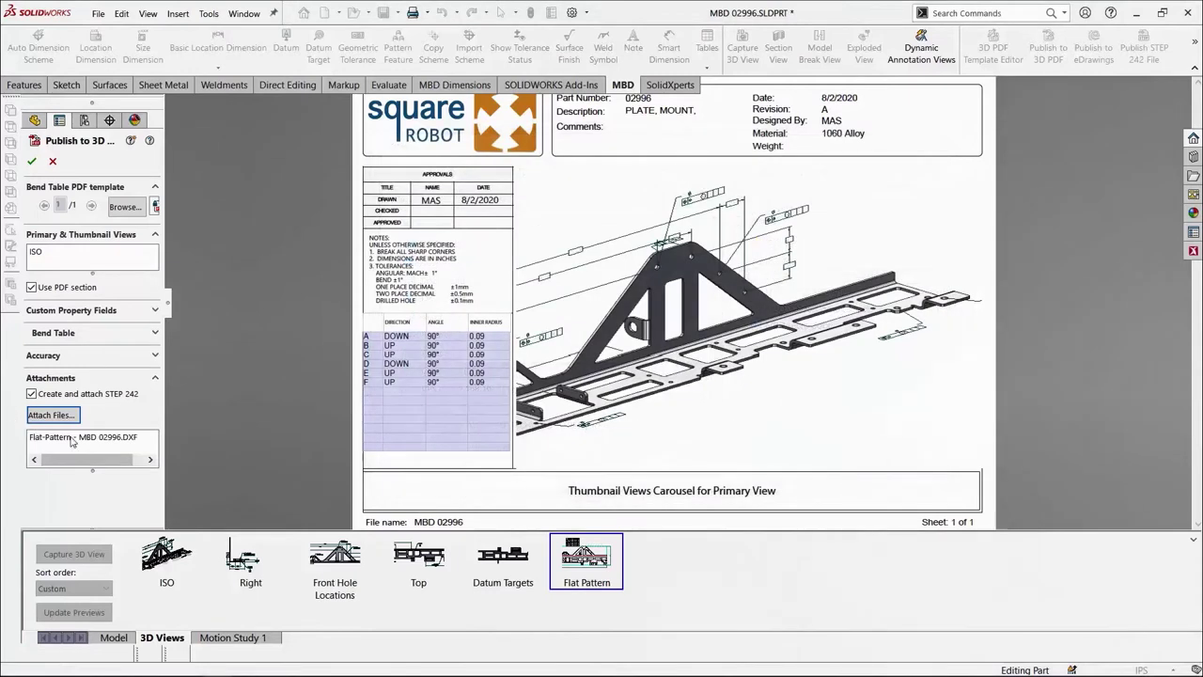
{"action": "left_click", "coordinate": [86, 438]}
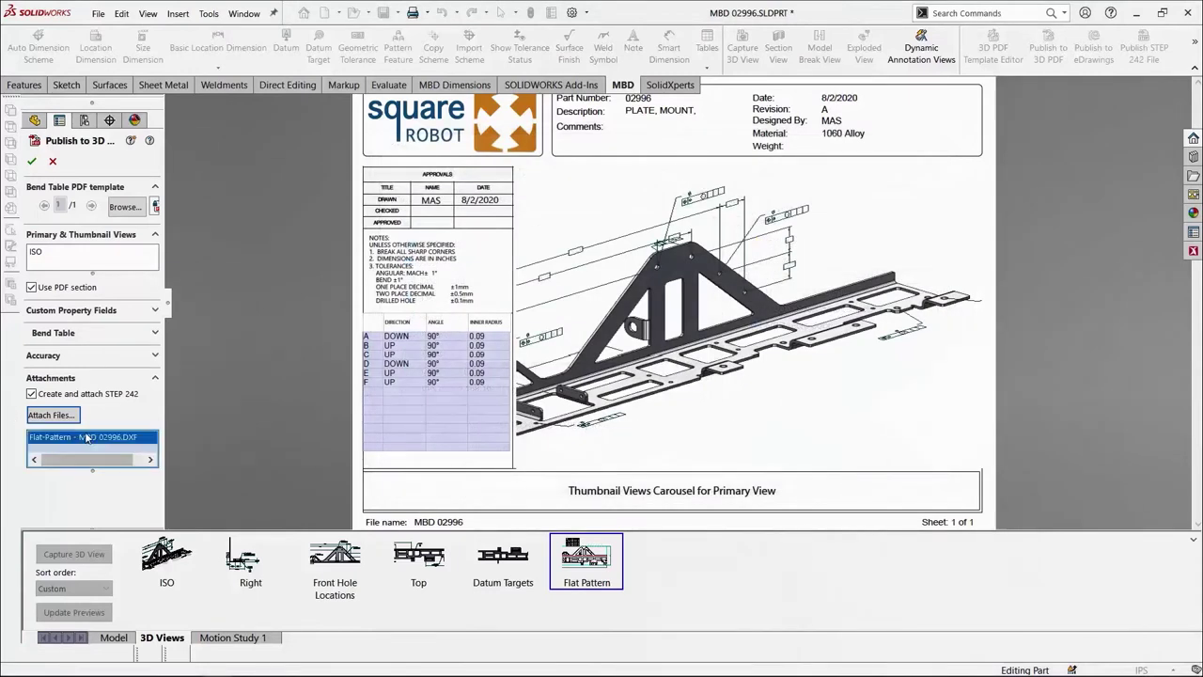
{"action": "left_click", "coordinate": [34, 163]}
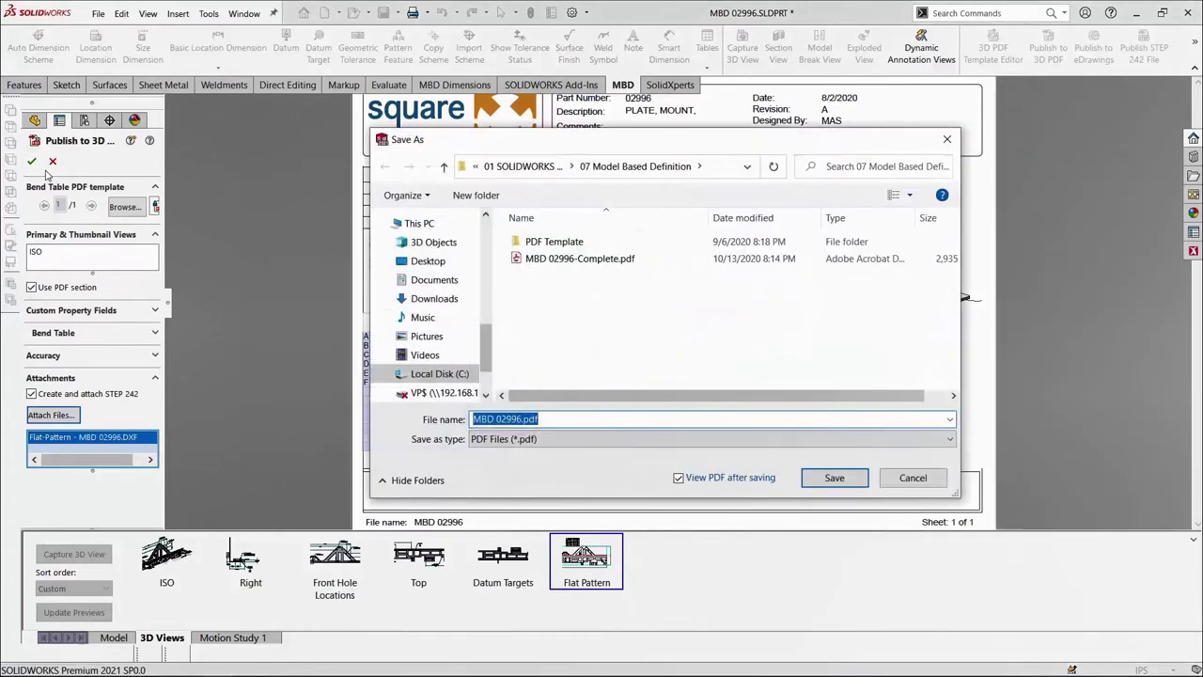
{"action": "left_click", "coordinate": [623, 261]}
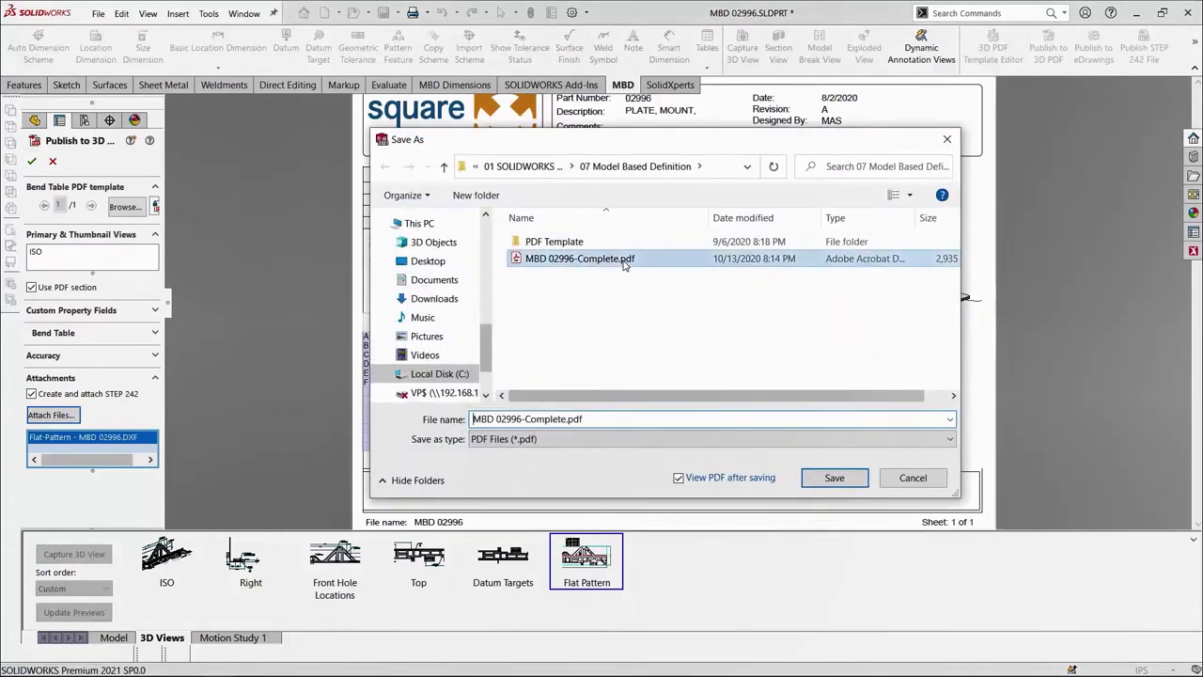
{"action": "left_click", "coordinate": [834, 479]}
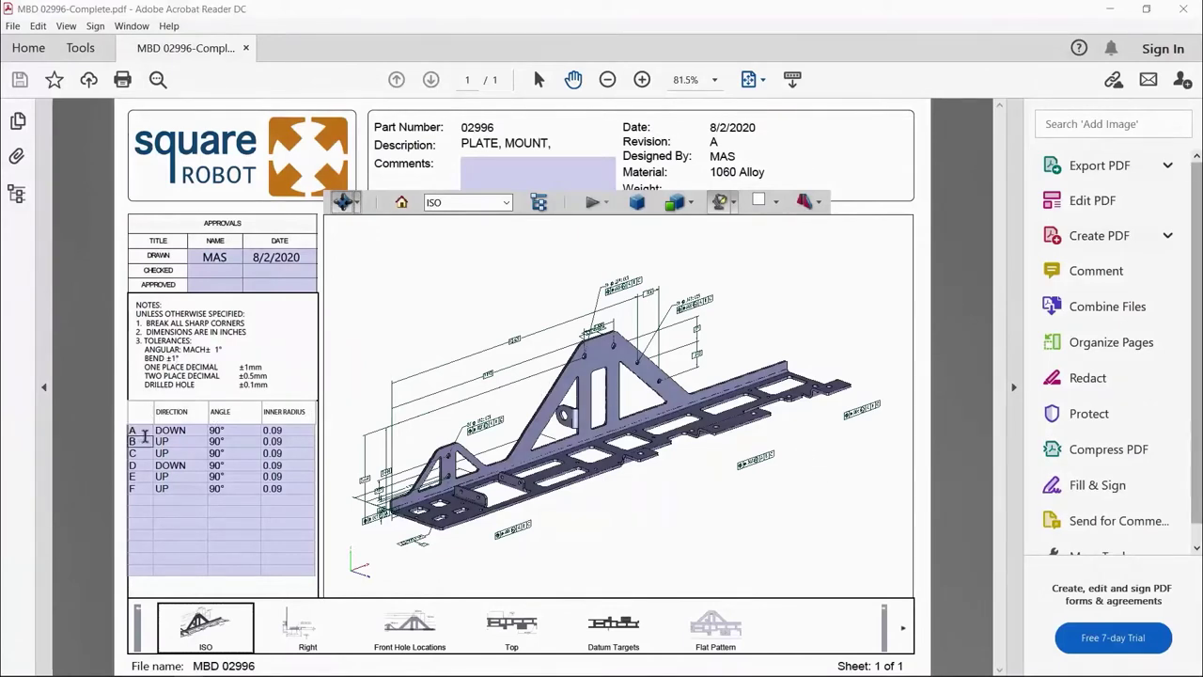
Show the PDF's Flat Pattern view and select Flat-Pattern - MBD 02996.DXF in Attachments.
{"action": "left_click", "coordinate": [712, 634]}
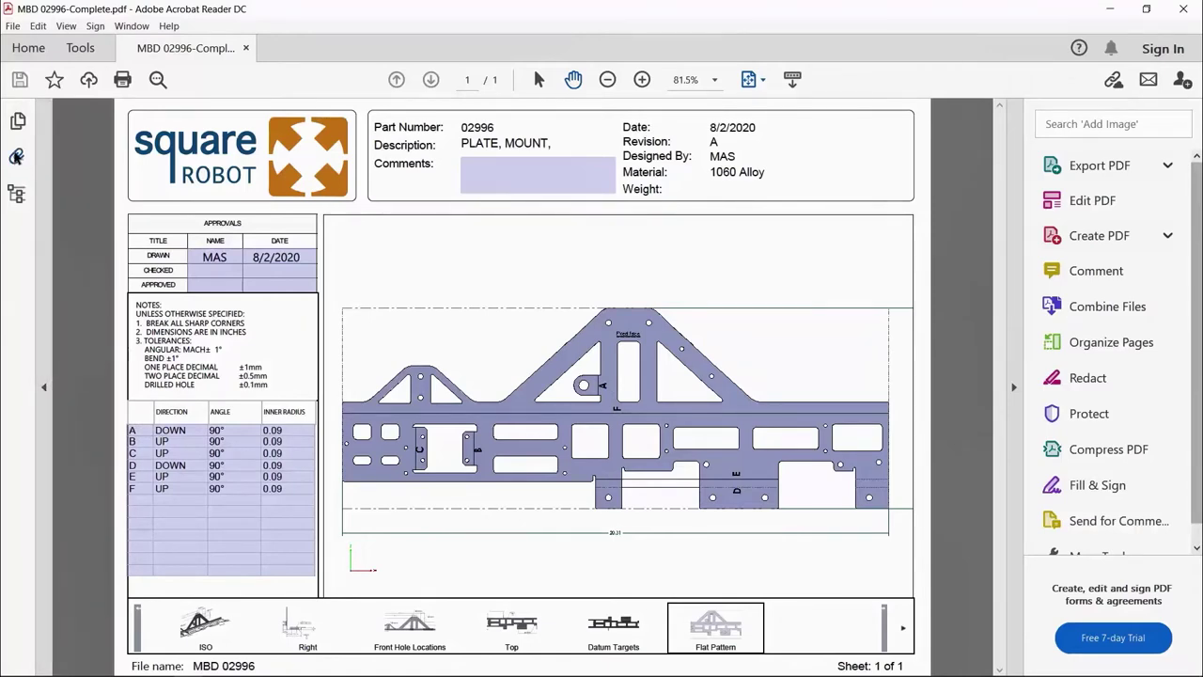
{"action": "left_click", "coordinate": [16, 157]}
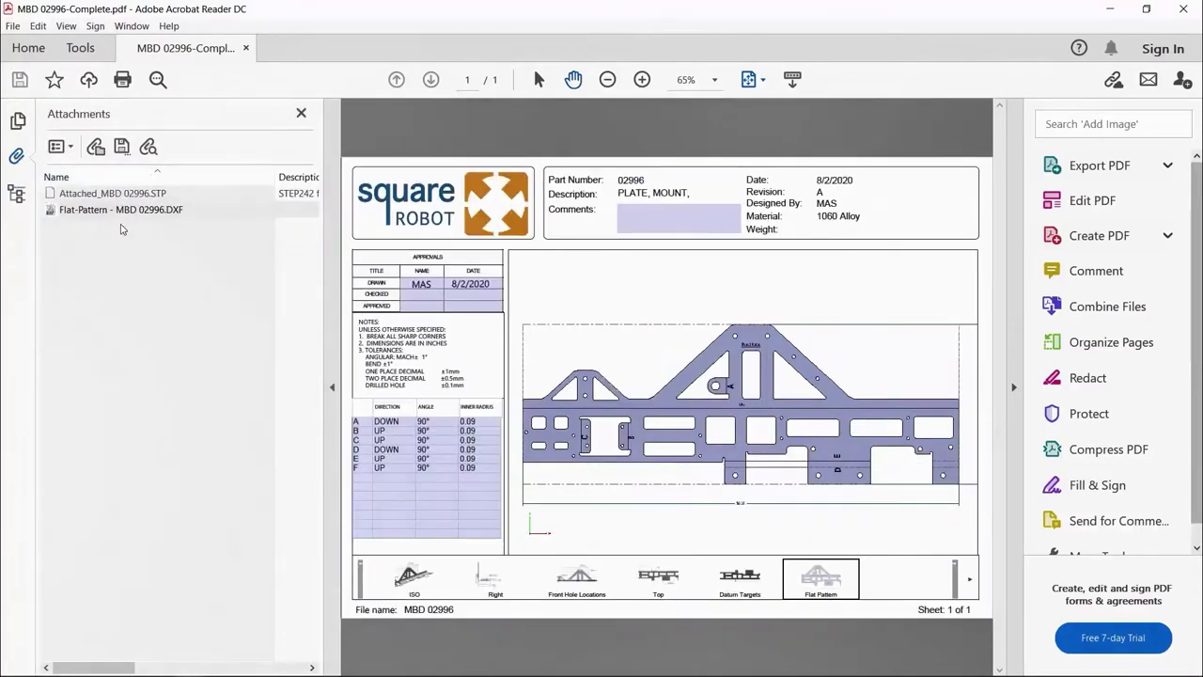
{"action": "left_click", "coordinate": [155, 212]}
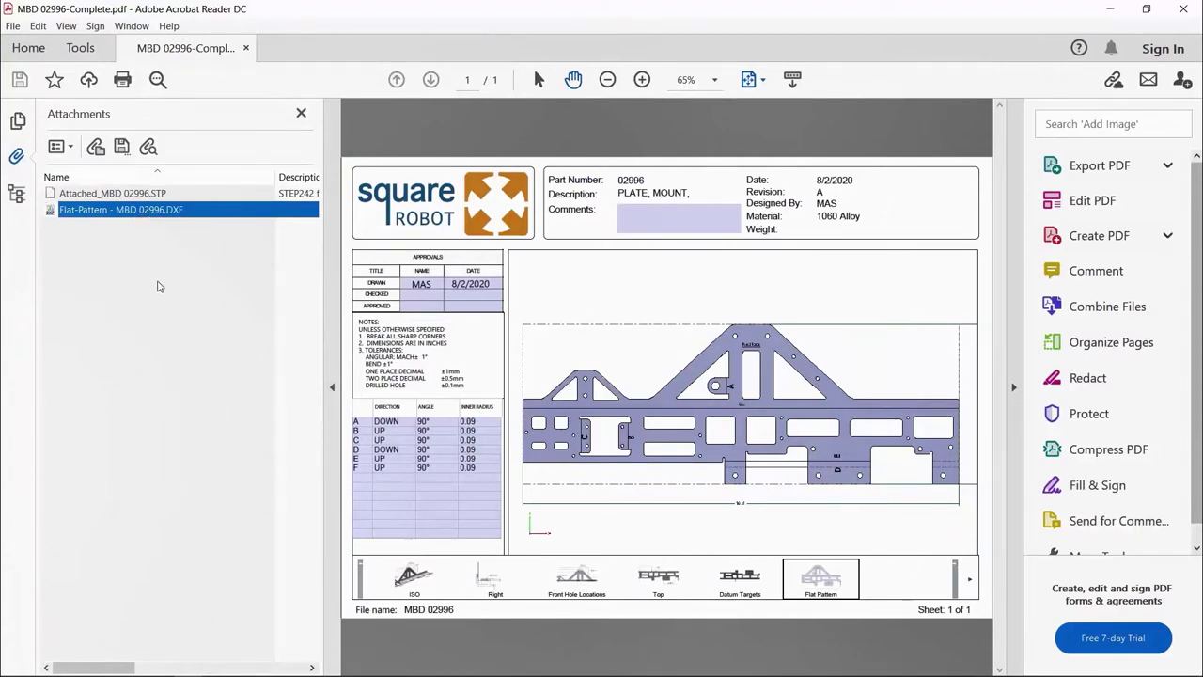
{"action": "mouse_move", "coordinate": [291, 674]}
Open Flat-Pattern - MBD 02996.DXF in DraftSight and zoom to inspect the plate outline.
{"action": "double_click", "coordinate": [225, 213]}
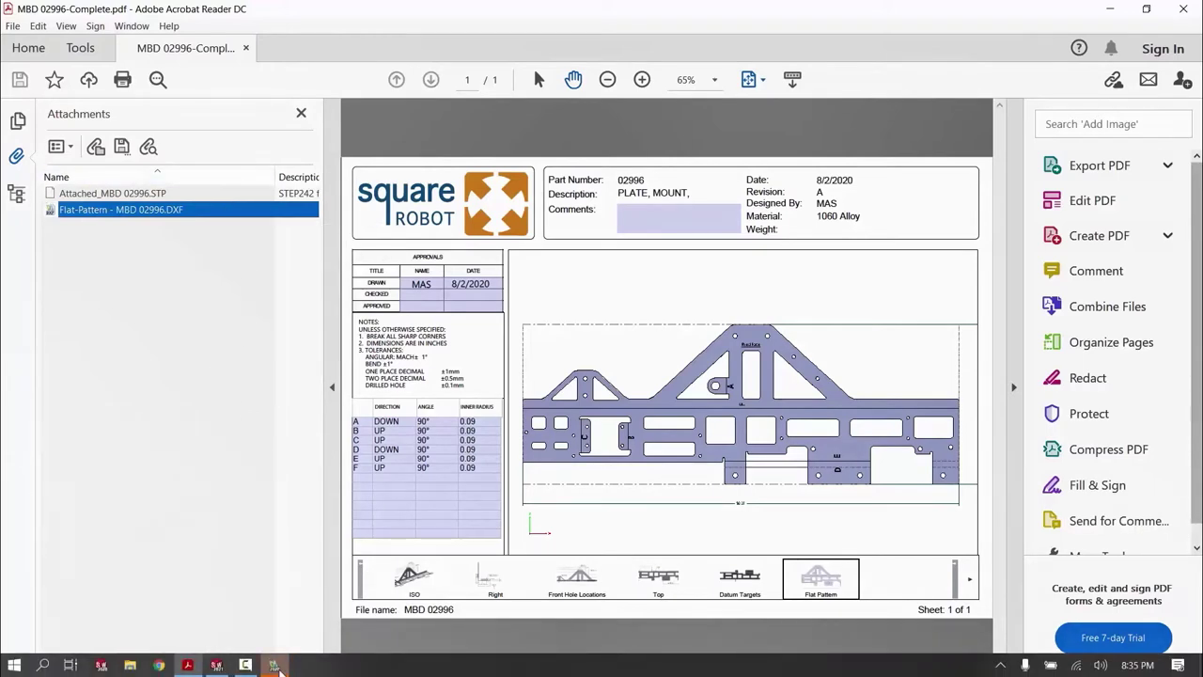
{"action": "mouse_move", "coordinate": [279, 670]}
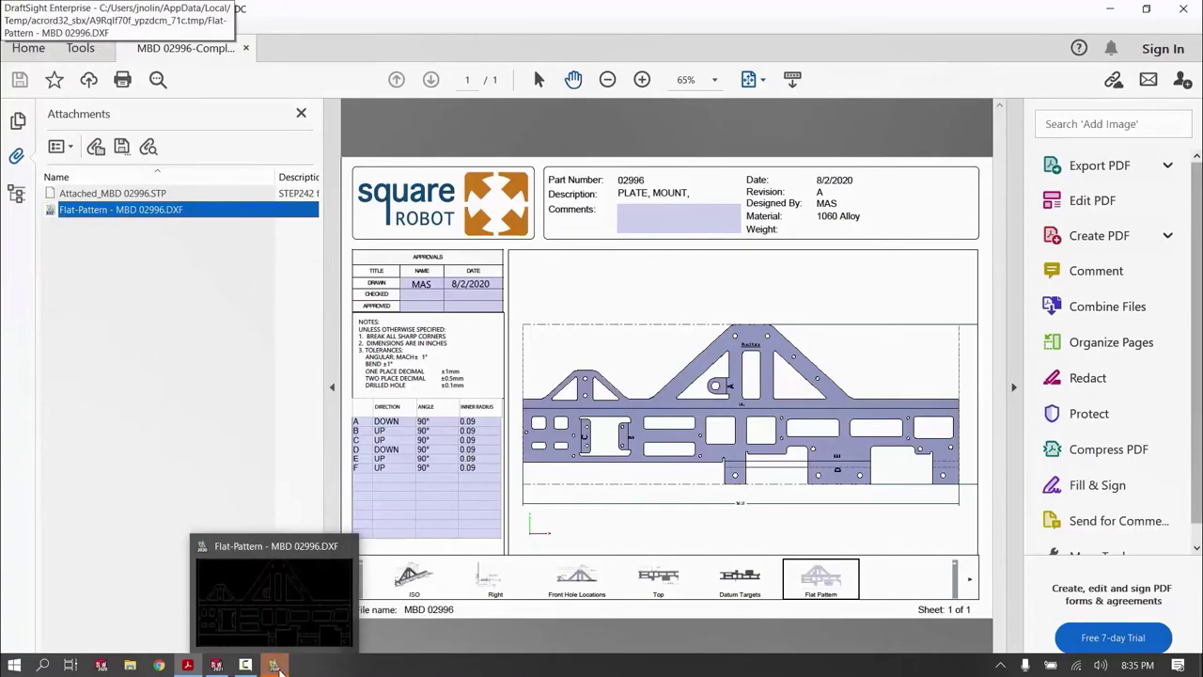
{"action": "left_click", "coordinate": [279, 666]}
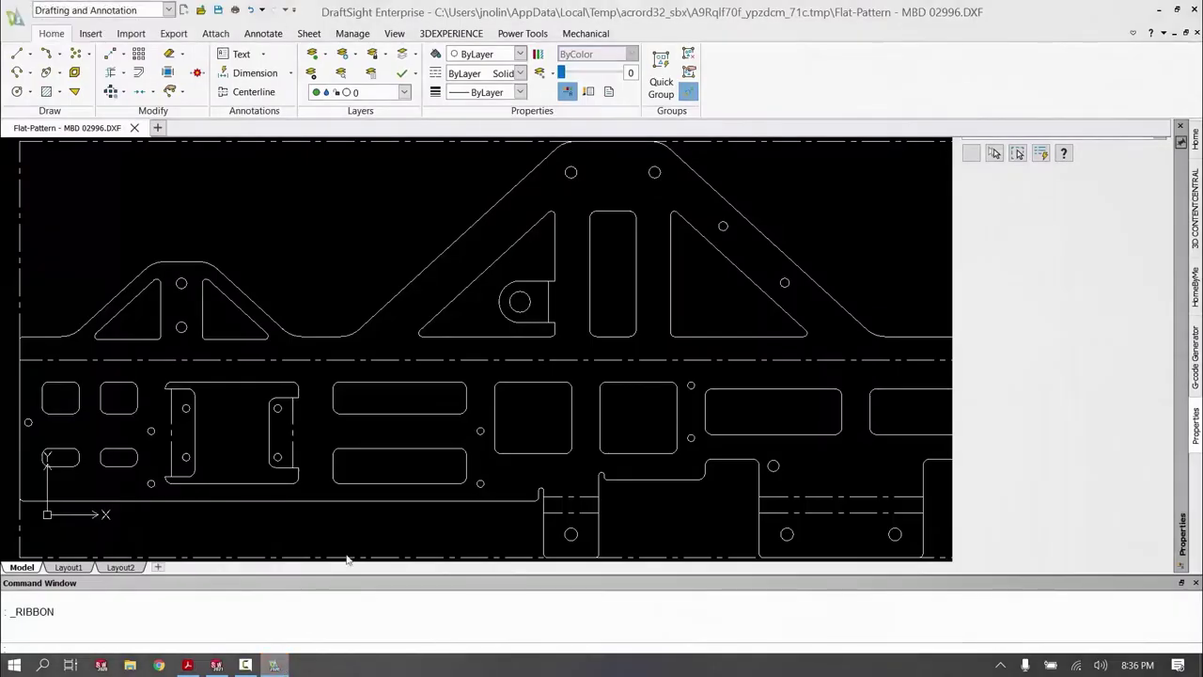
{"action": "scroll", "coordinate": [419, 455], "scroll_direction": "up", "scroll_amount": 2}
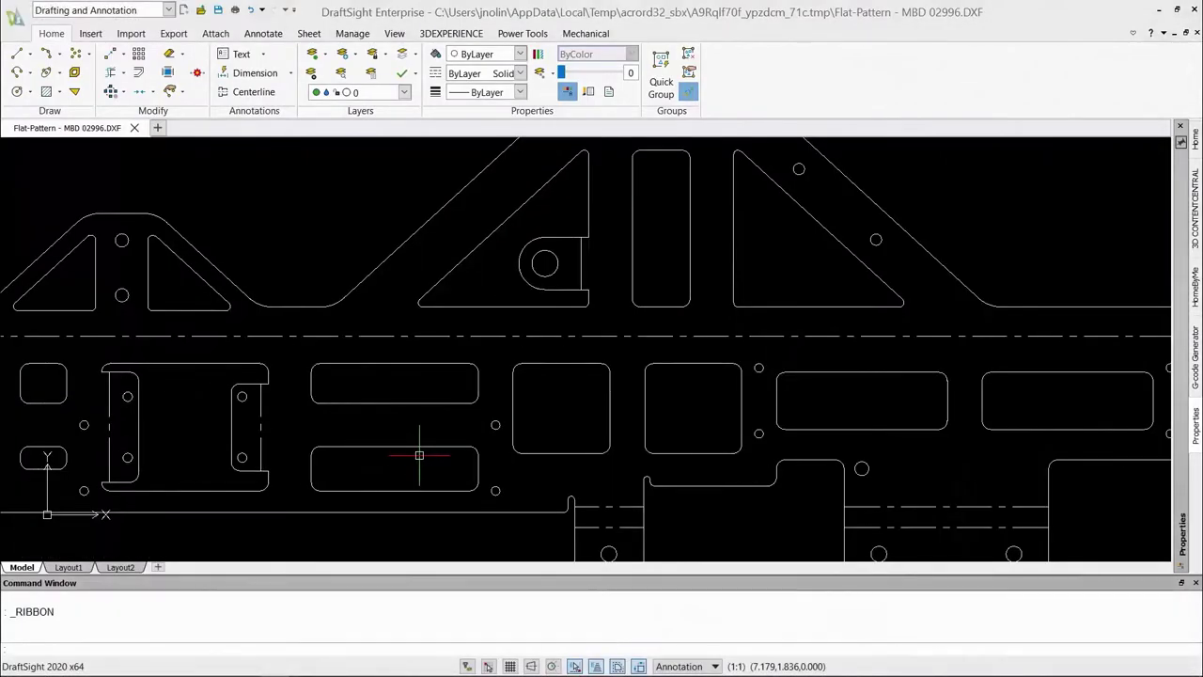
{"action": "scroll", "coordinate": [419, 455], "scroll_direction": "down", "scroll_amount": 2}
{"action": "scroll", "coordinate": [419, 455], "scroll_direction": "down", "scroll_amount": 2}
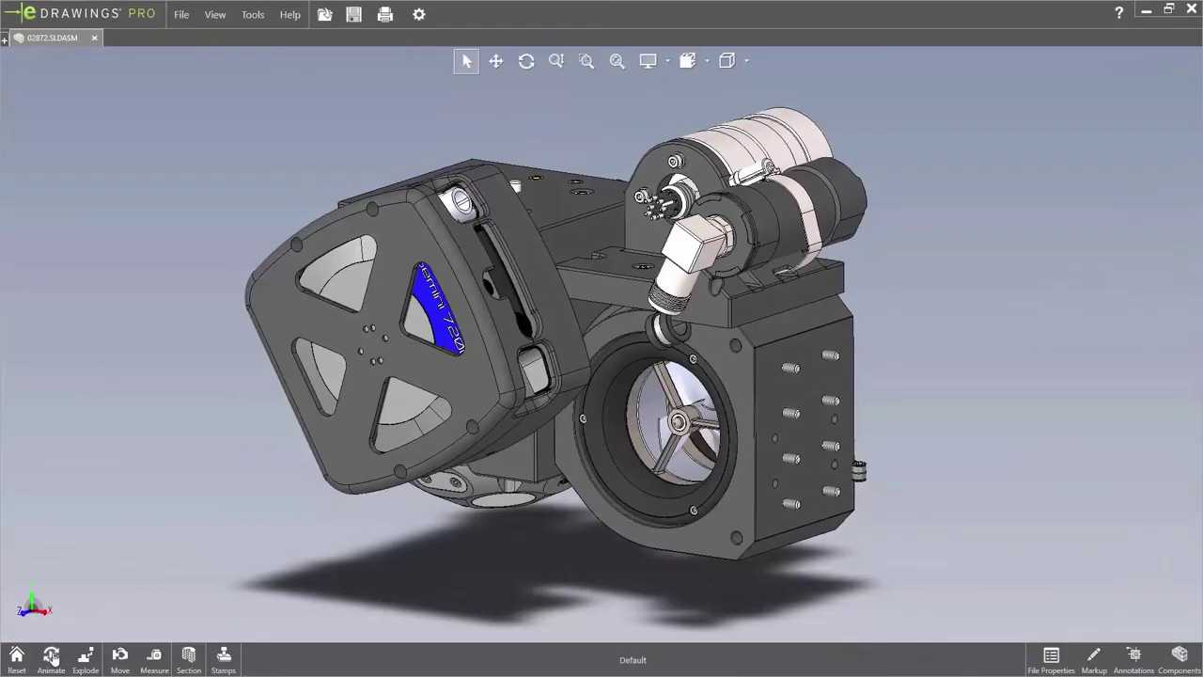
Play and stop the 02872 animation, then review its custom and configuration-specific properties.
{"action": "left_click", "coordinate": [53, 656]}
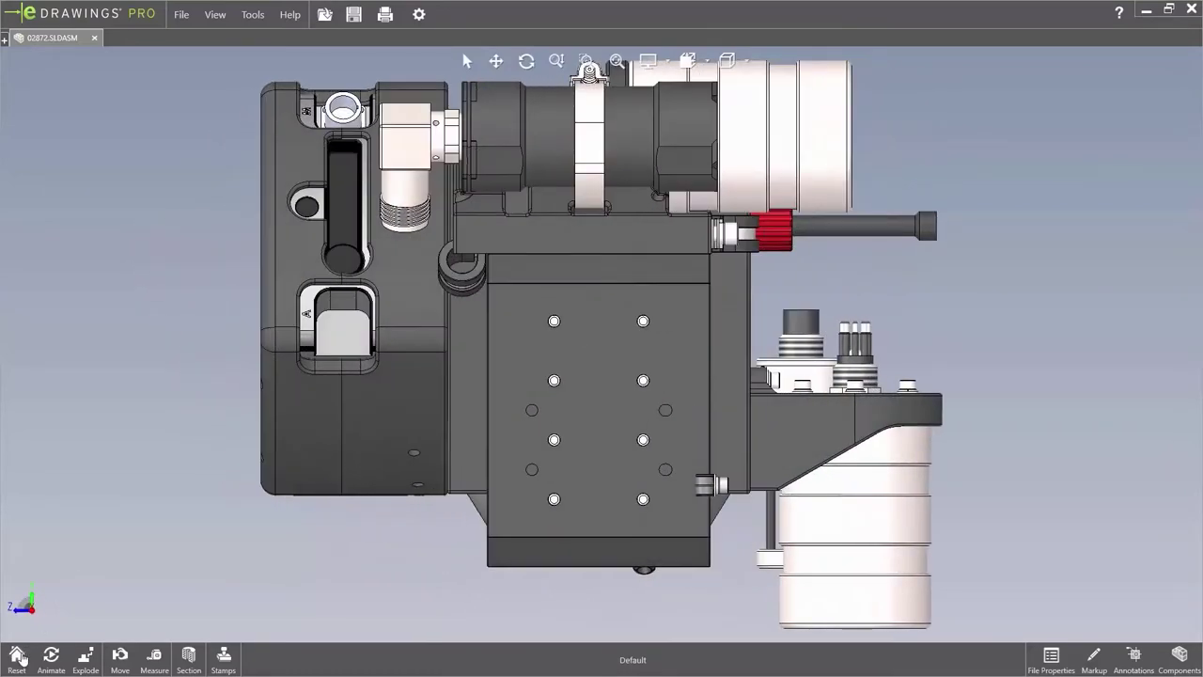
{"action": "left_click", "coordinate": [51, 656]}
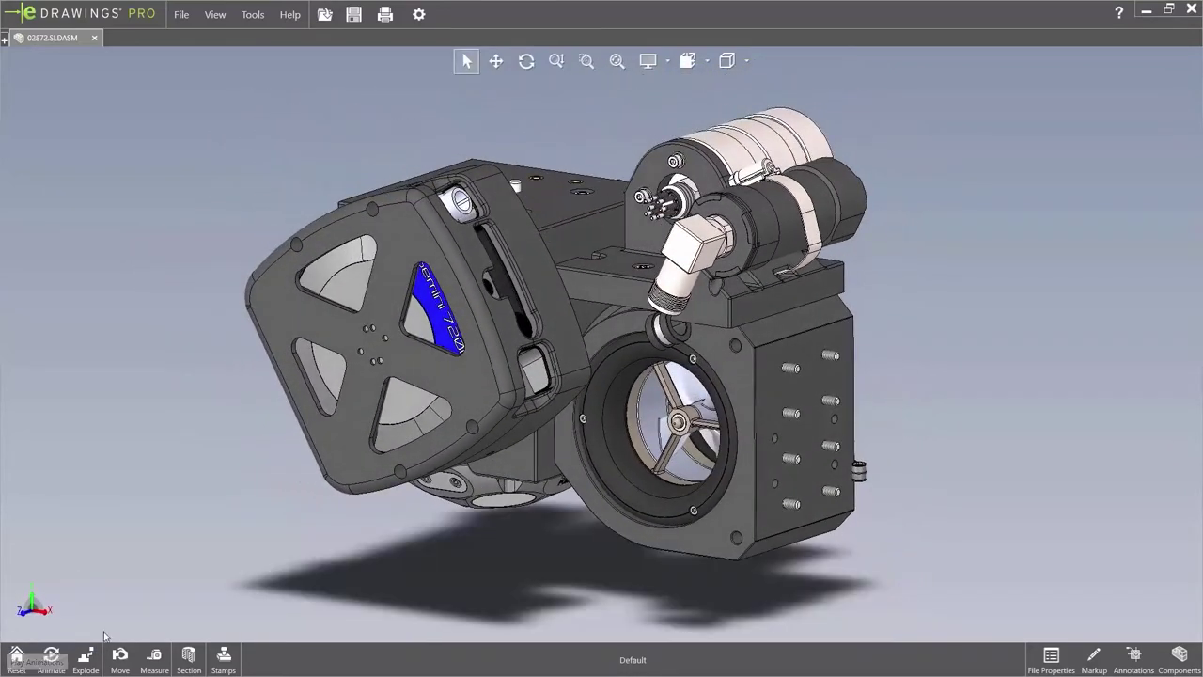
{"action": "left_click", "coordinate": [1051, 651]}
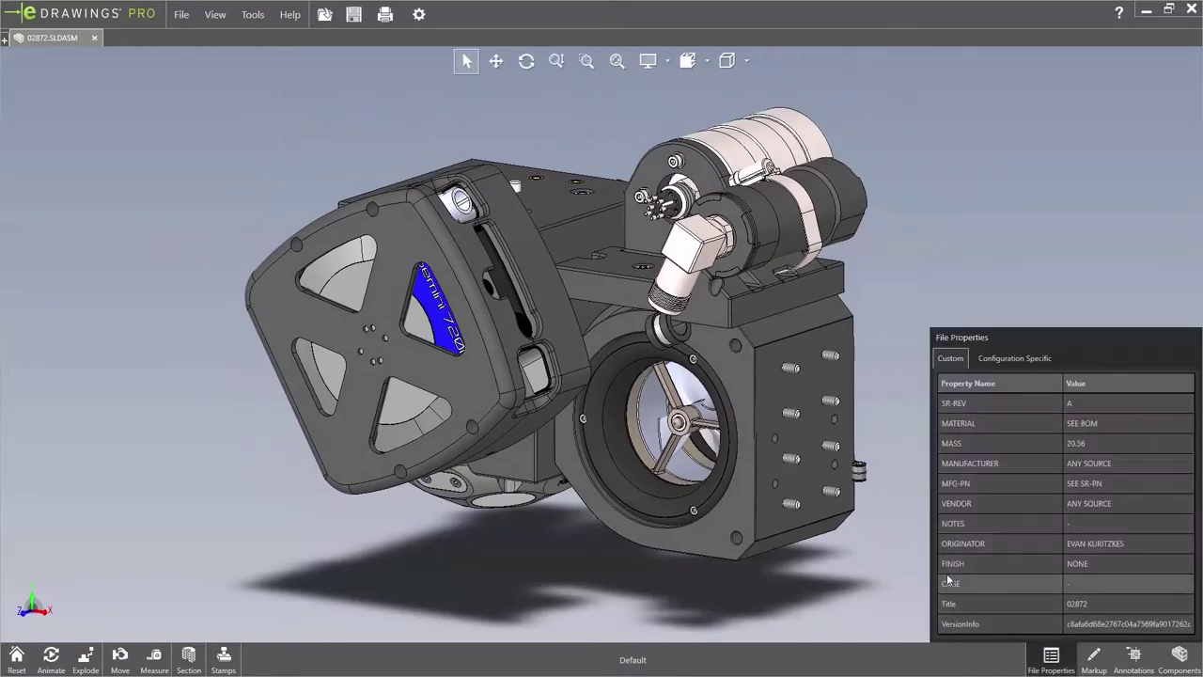
{"action": "left_click", "coordinate": [986, 366]}
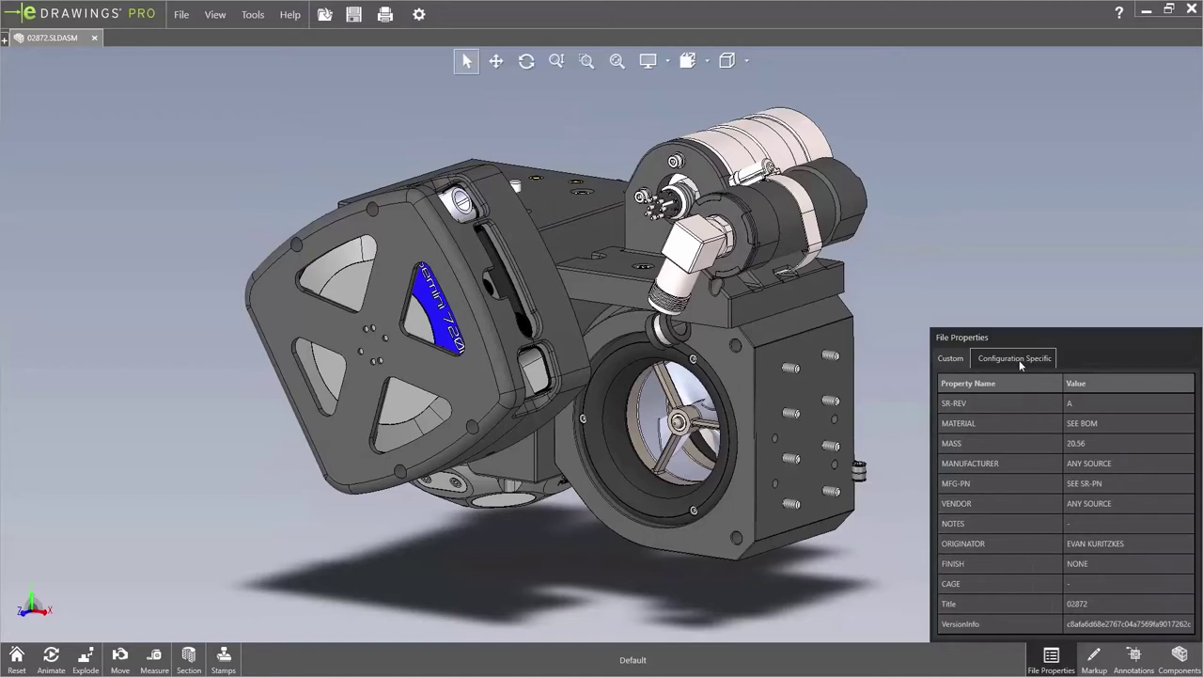
{"action": "left_click", "coordinate": [1021, 365]}
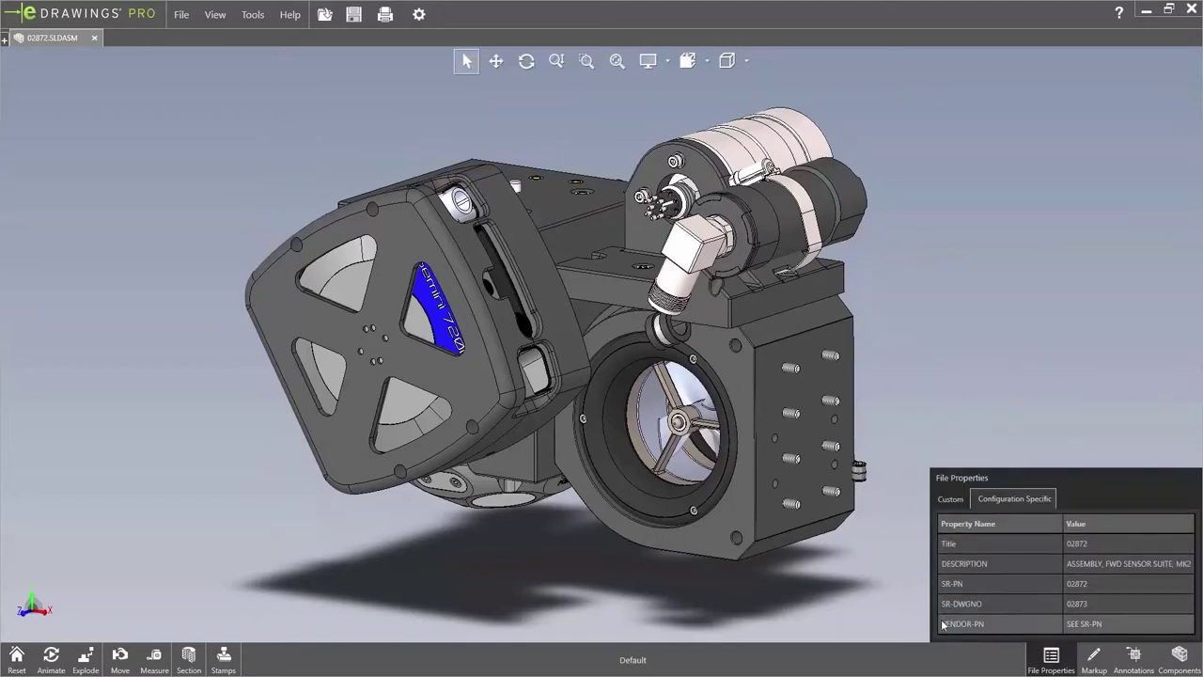
{"action": "left_click", "coordinate": [1037, 655]}
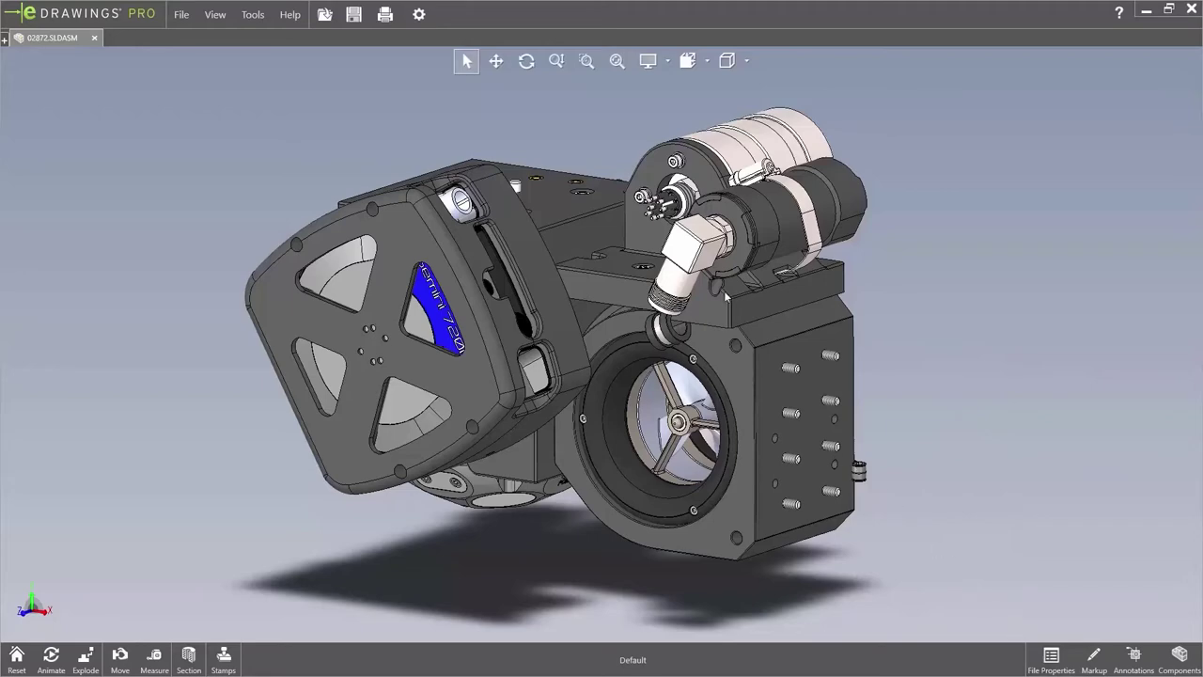
Zoom to the side block and measure threaded holes: 0.197in diameter, 2in, 1.834in min, 2.167in max.
{"action": "left_click", "coordinate": [586, 61]}
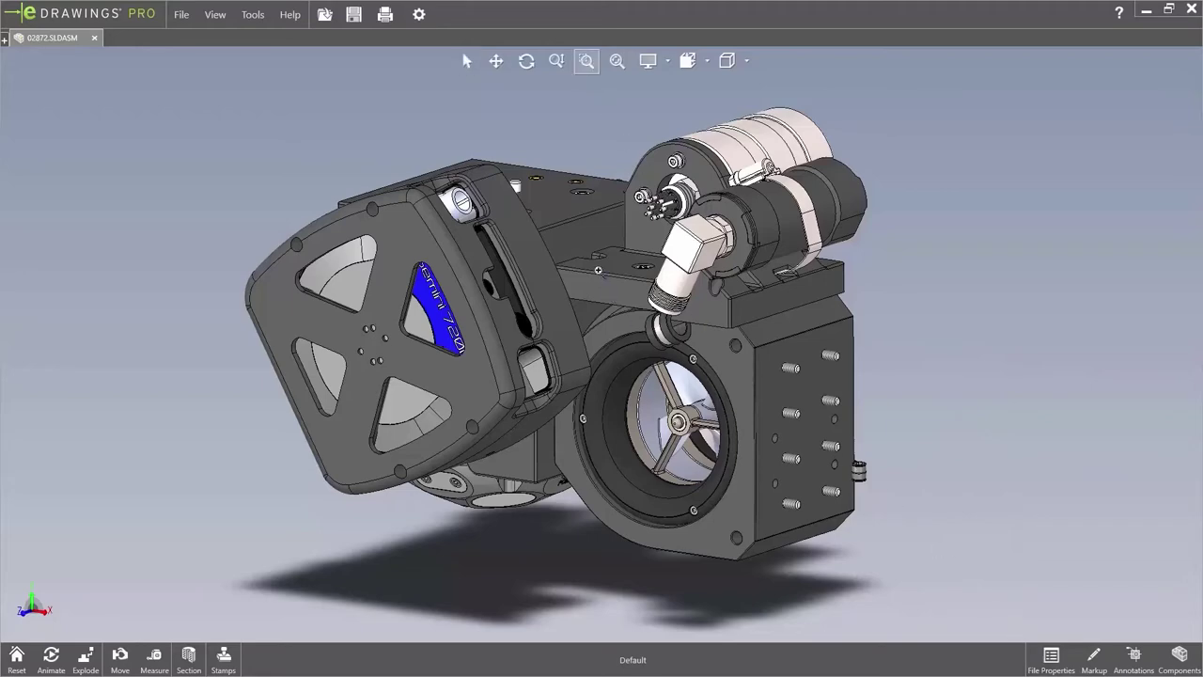
{"action": "left_click_drag", "start_coordinate": [598, 269], "coordinate": [905, 588]}
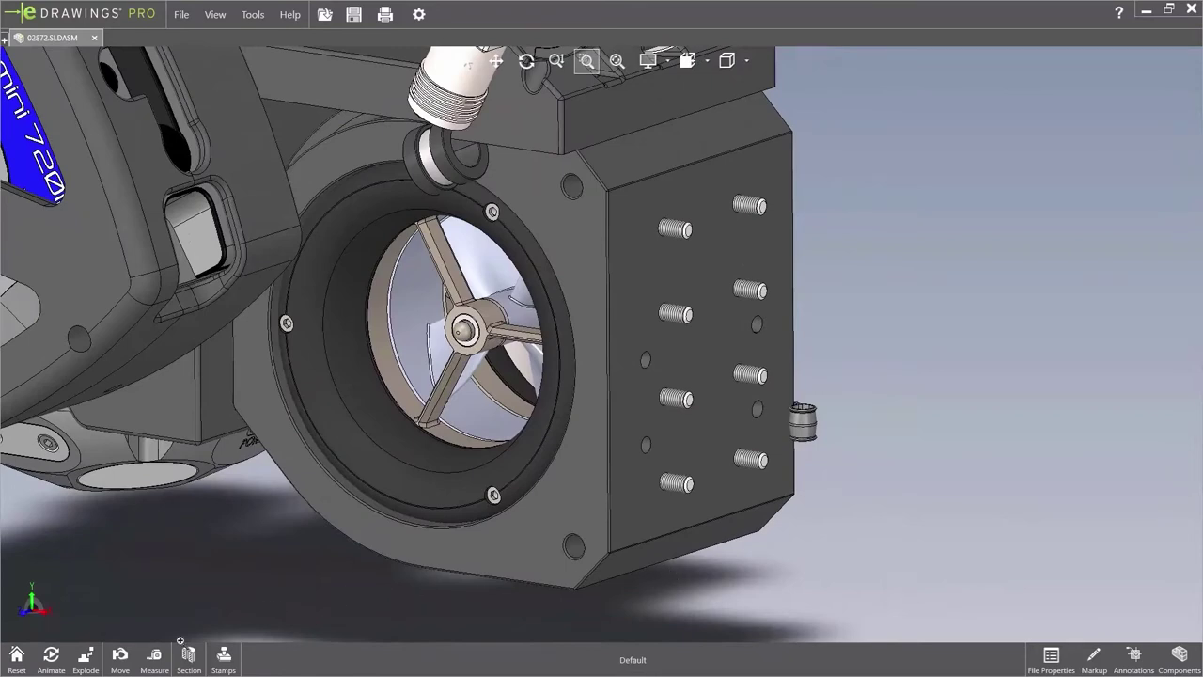
{"action": "left_click", "coordinate": [154, 655]}
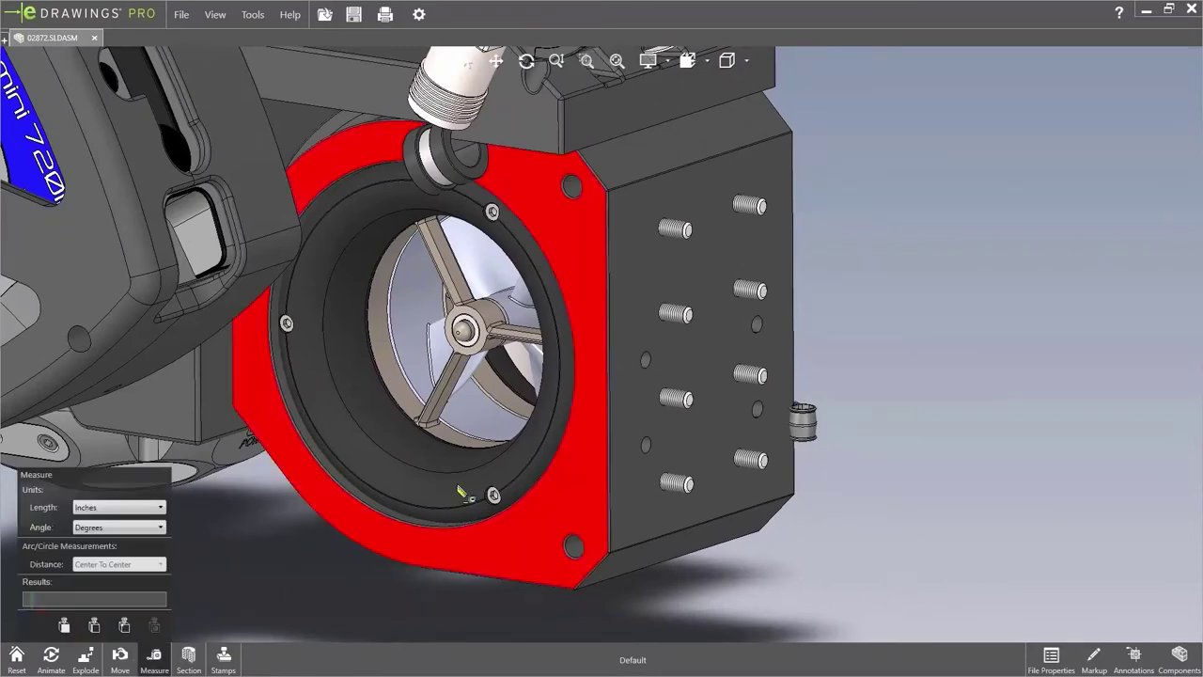
{"action": "left_click", "coordinate": [679, 314]}
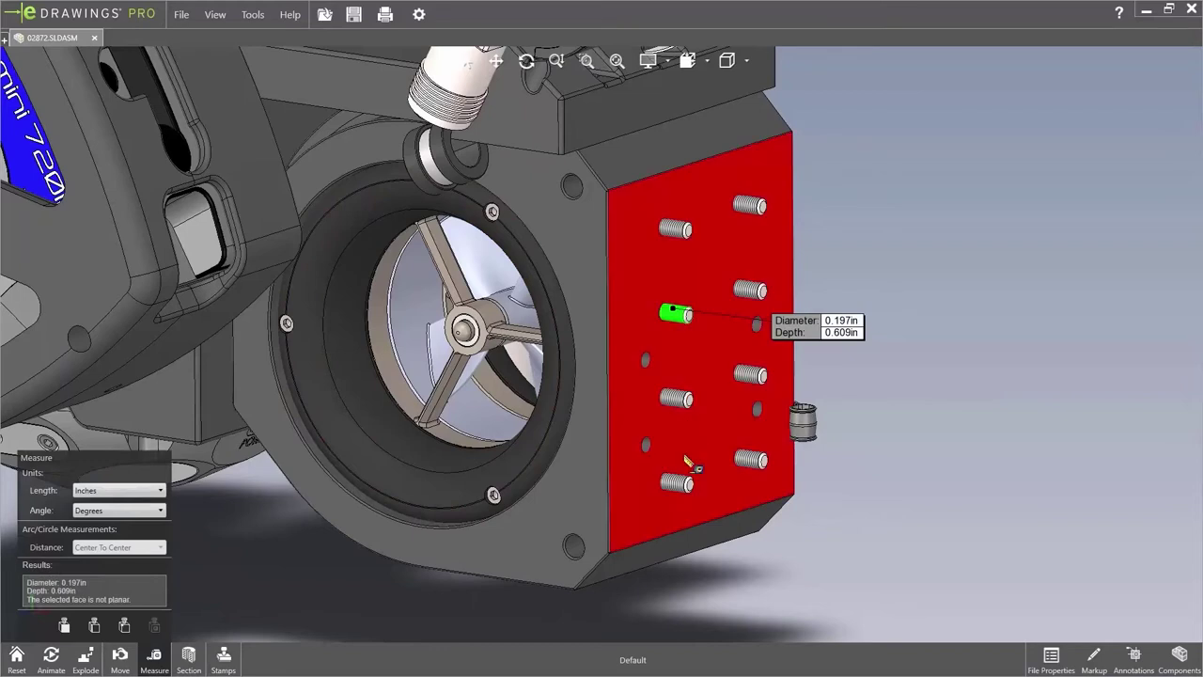
{"action": "left_click", "coordinate": [695, 489]}
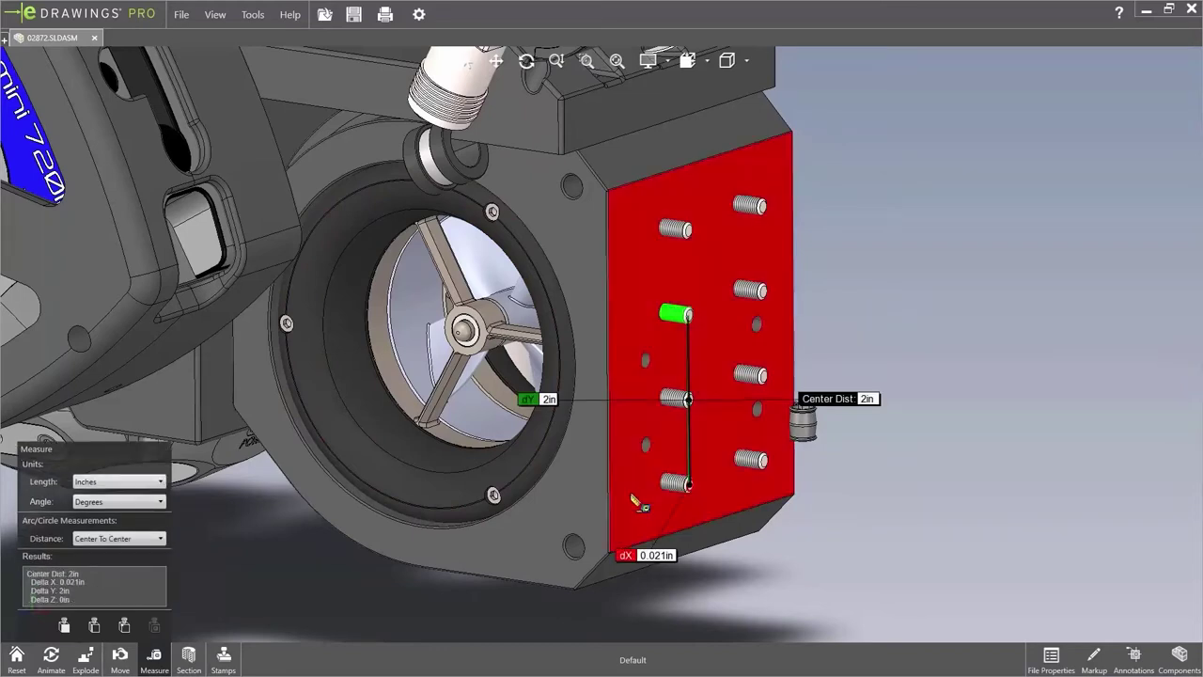
{"action": "left_click", "coordinate": [150, 540]}
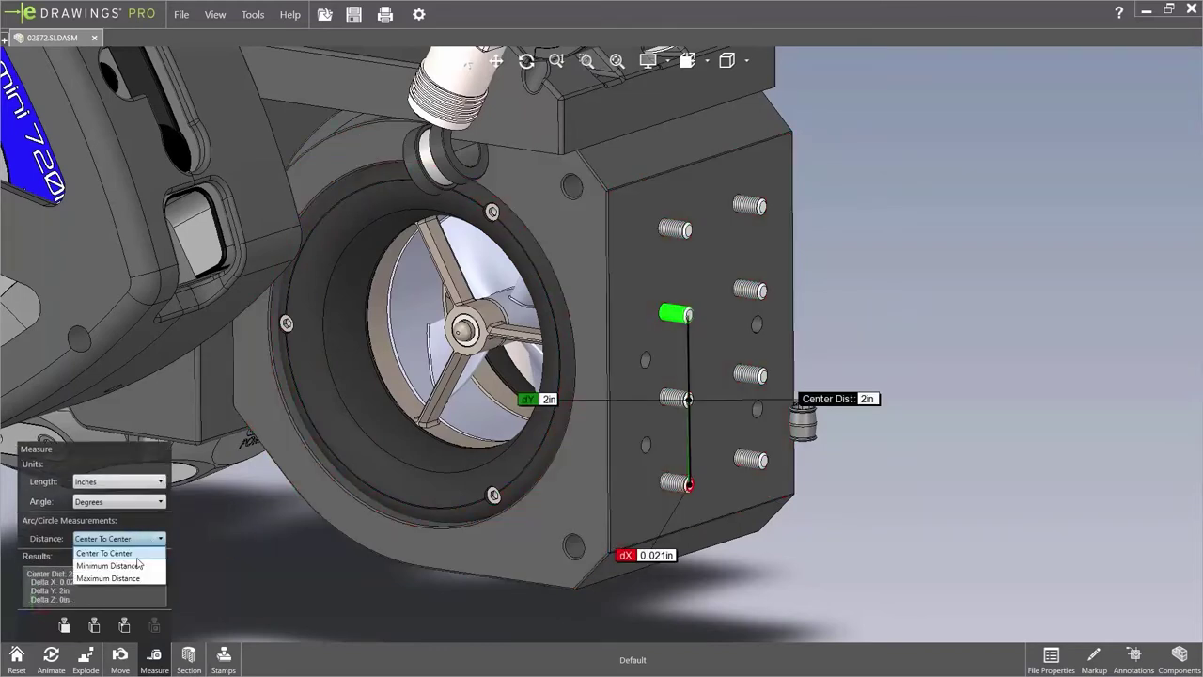
{"action": "left_click", "coordinate": [152, 564]}
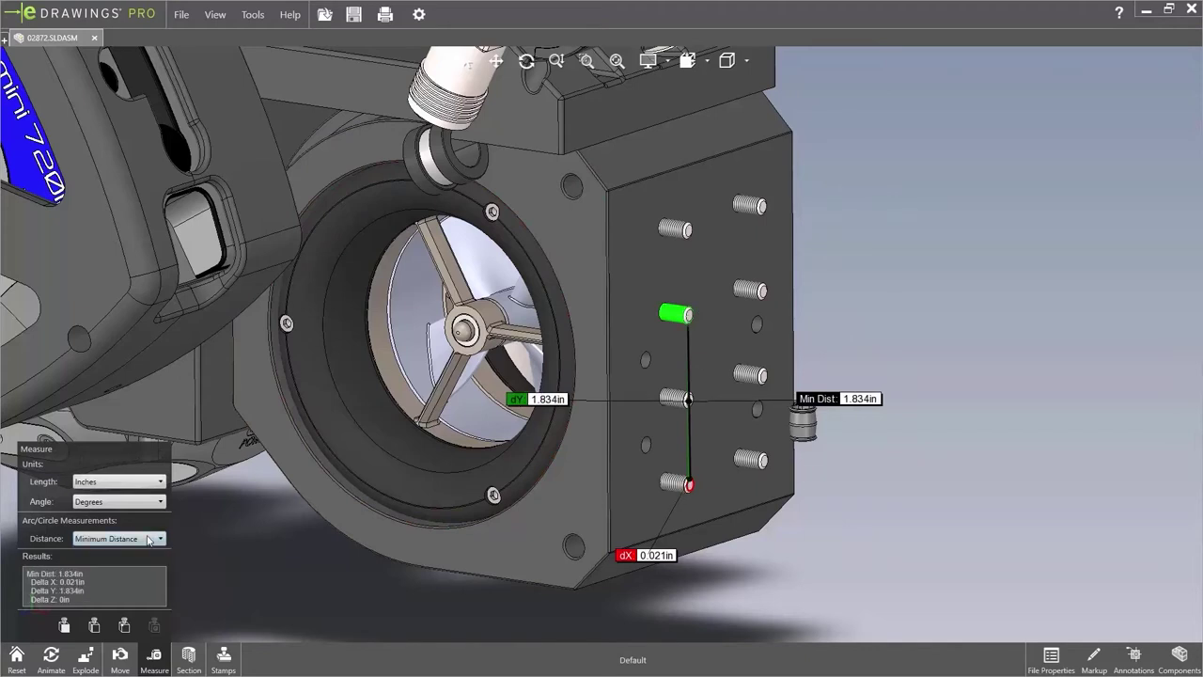
{"action": "left_click", "coordinate": [153, 539]}
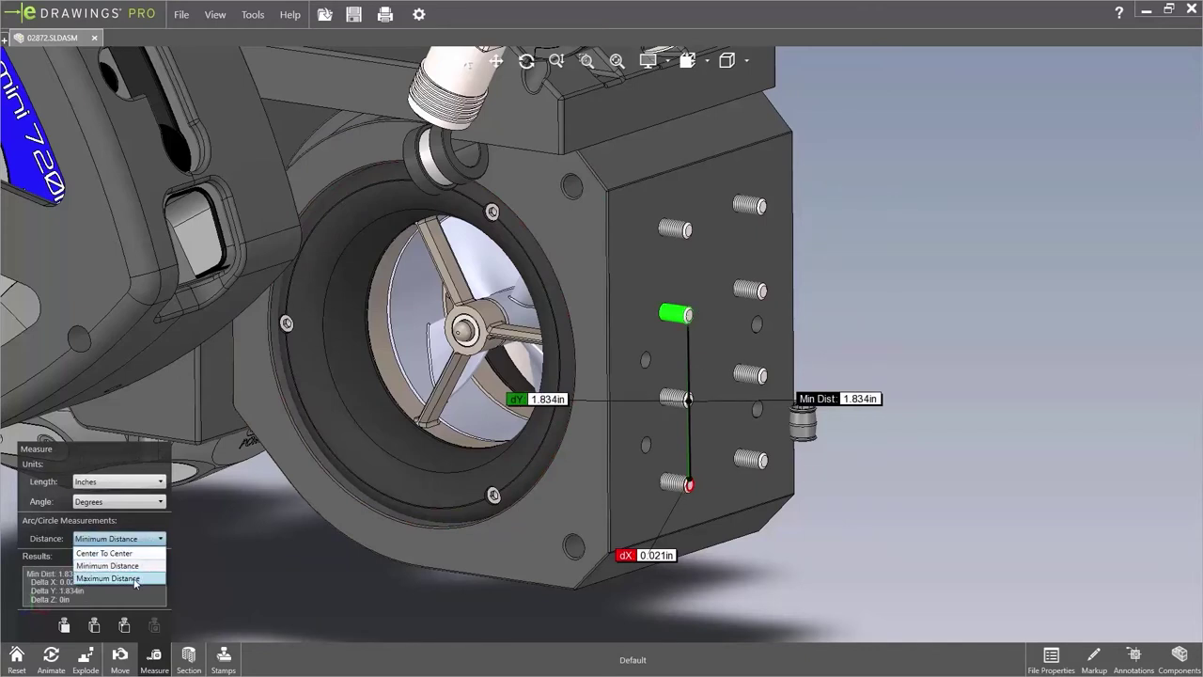
{"action": "left_click", "coordinate": [136, 579]}
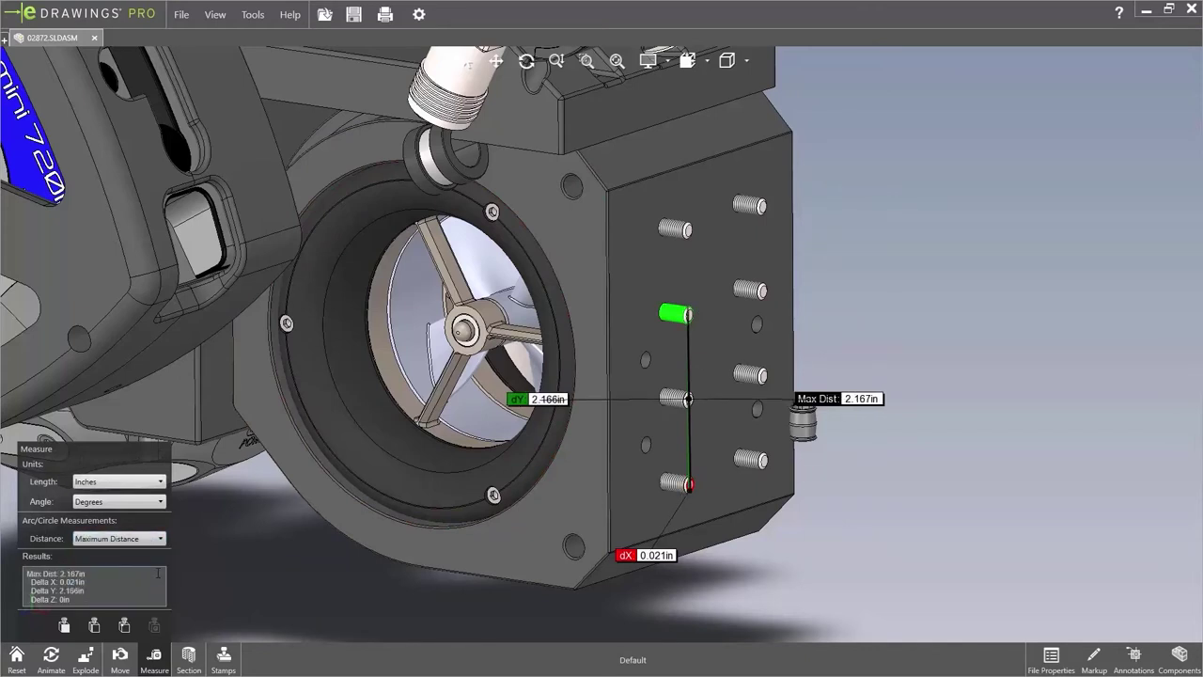
Measure the 2.807in distance from the top plate face to a screw.
{"action": "left_click", "coordinate": [297, 580]}
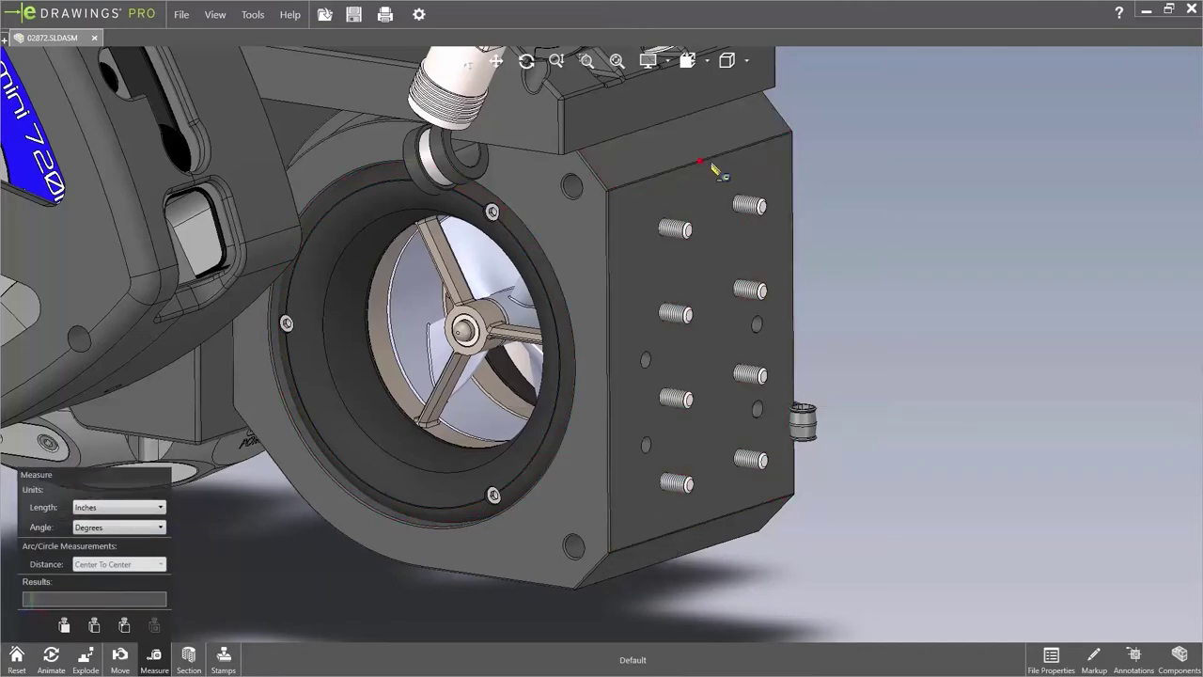
{"action": "scroll", "coordinate": [710, 168], "scroll_direction": "down", "scroll_amount": 3}
{"action": "left_click", "coordinate": [461, 136]}
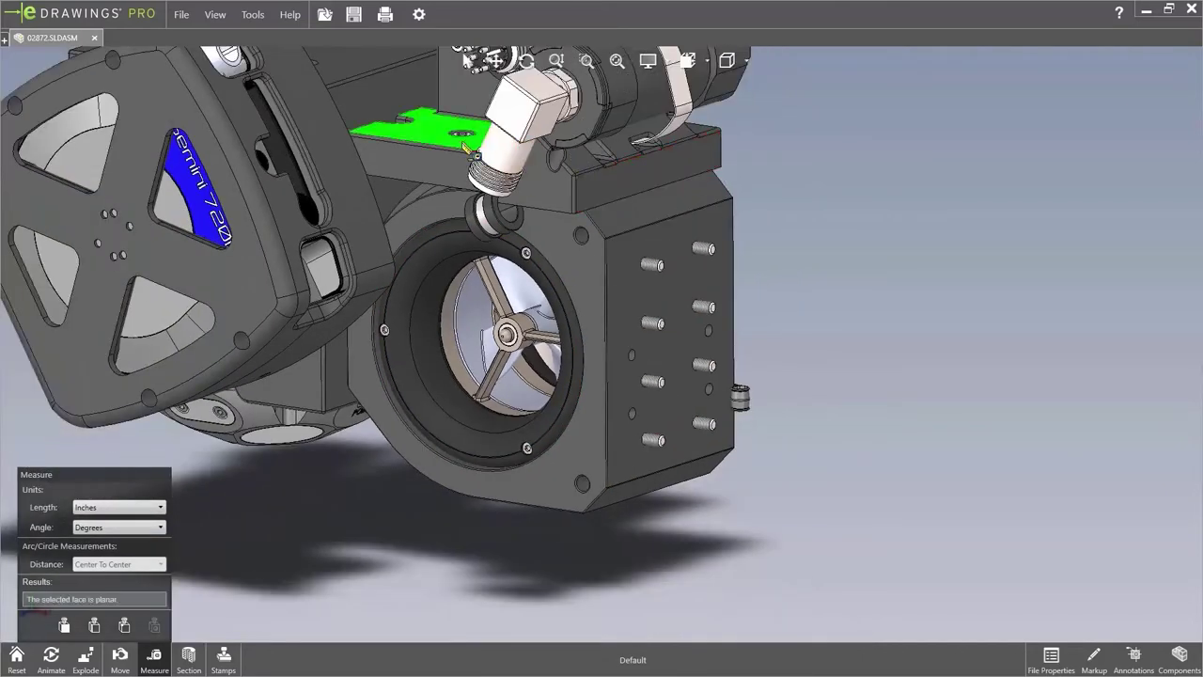
{"action": "left_click", "coordinate": [658, 324]}
{"action": "left_click", "coordinate": [213, 590]}
{"action": "left_click", "coordinate": [184, 17]}
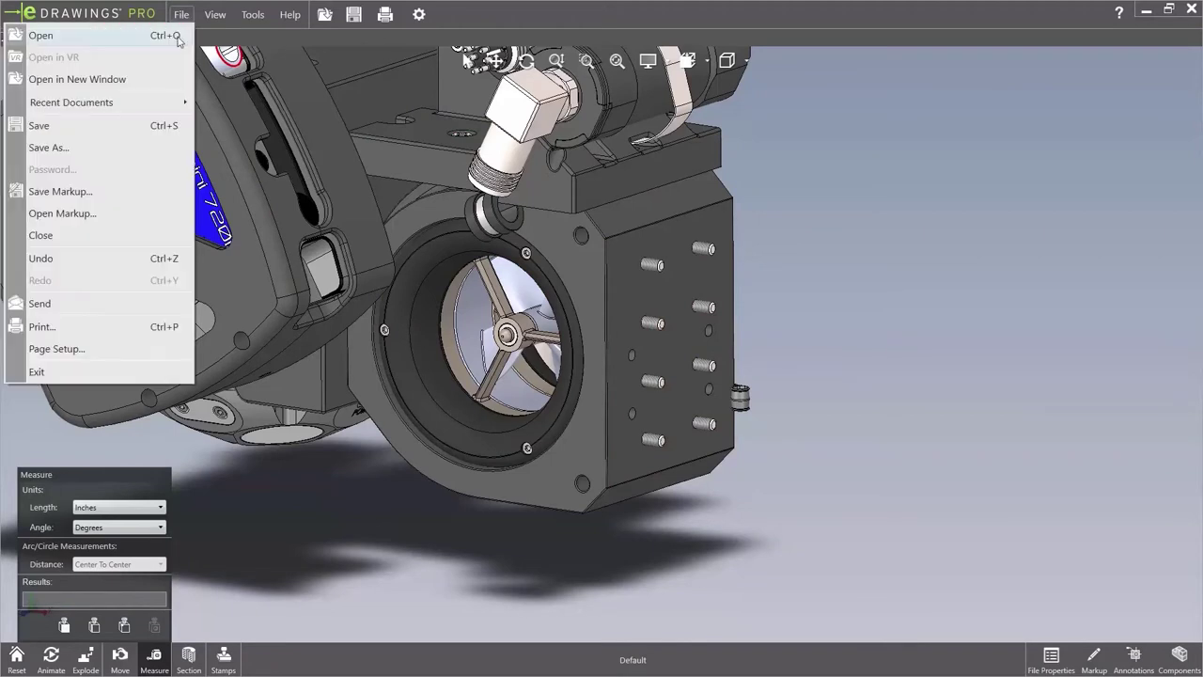
Save the assembly as 02872.html using the eDrawings Web HTML Files type.
{"action": "left_click", "coordinate": [106, 152]}
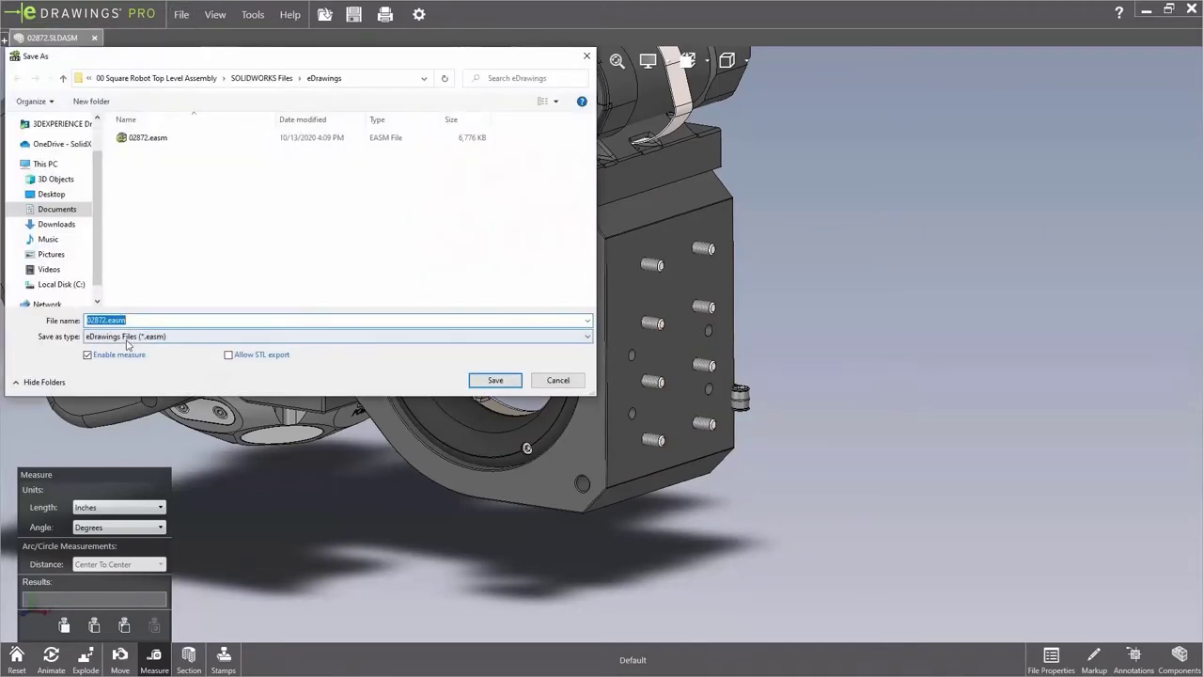
{"action": "left_click", "coordinate": [128, 336]}
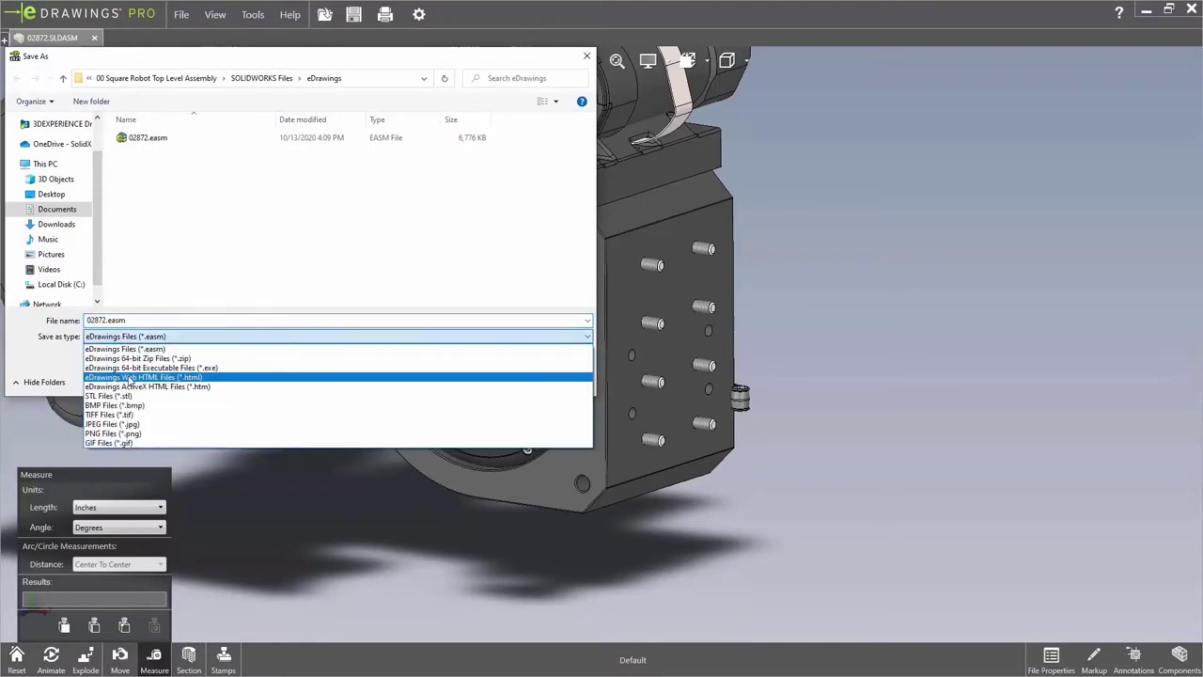
{"action": "left_click", "coordinate": [203, 379]}
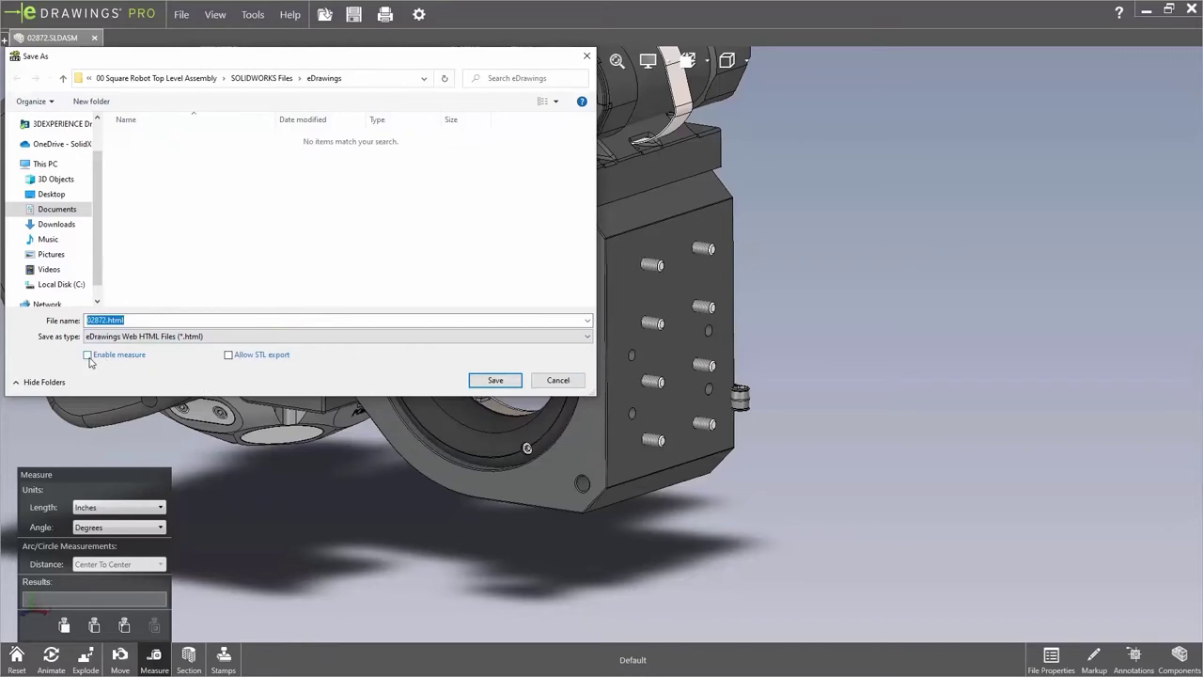
{"action": "left_click", "coordinate": [495, 381]}
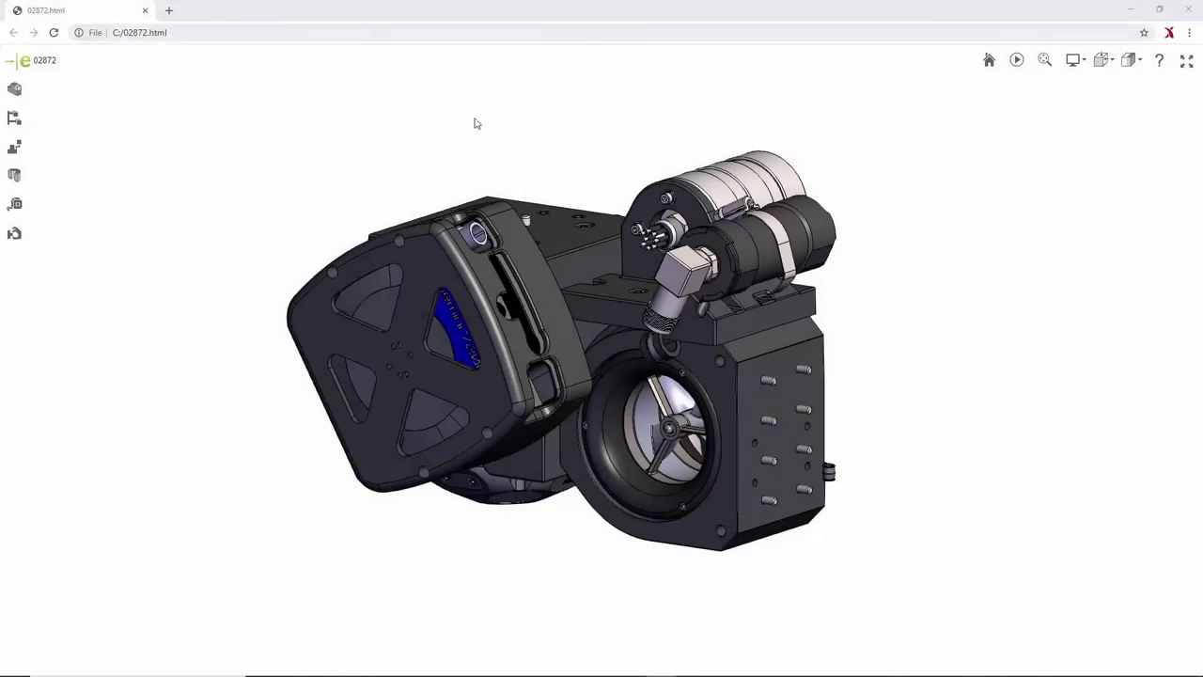
{"action": "left_click", "coordinate": [1020, 64]}
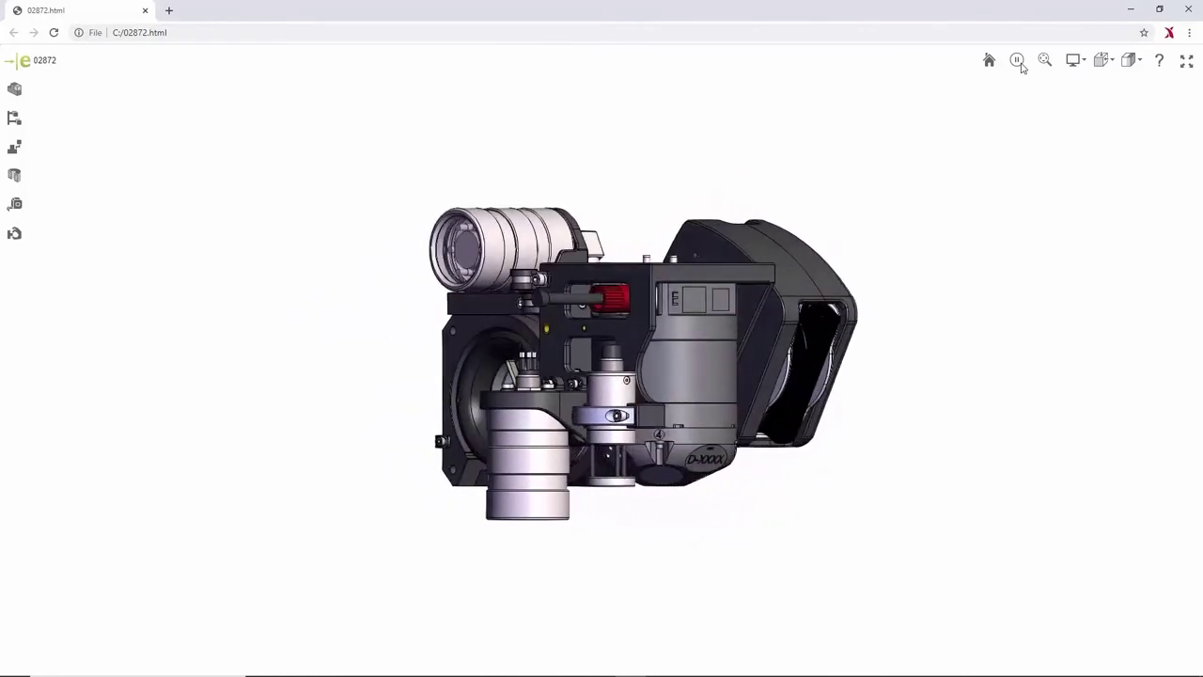
{"action": "left_click", "coordinate": [989, 62]}
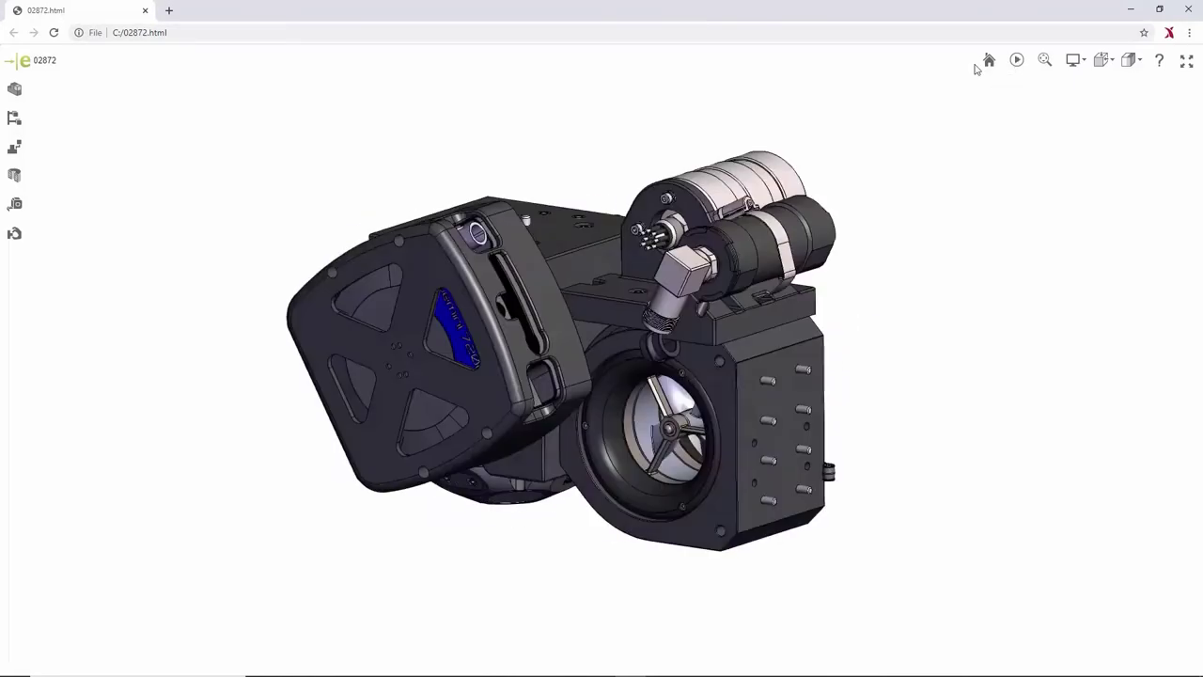
{"action": "left_click", "coordinate": [15, 204]}
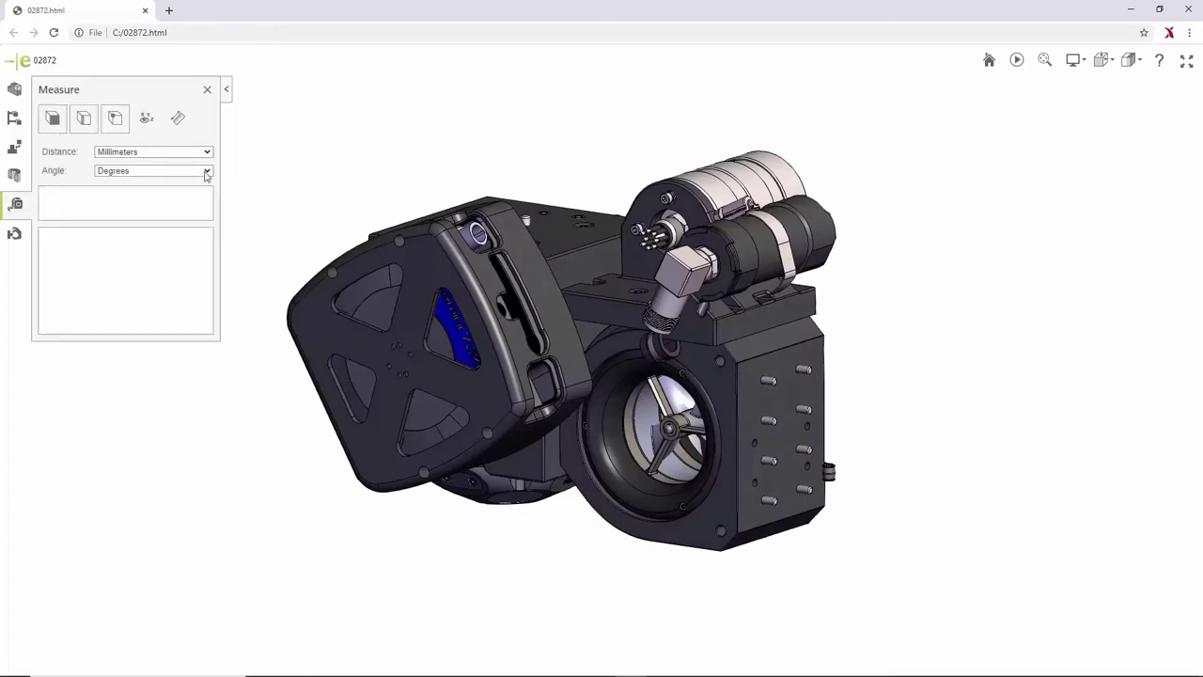
{"action": "left_click", "coordinate": [786, 523]}
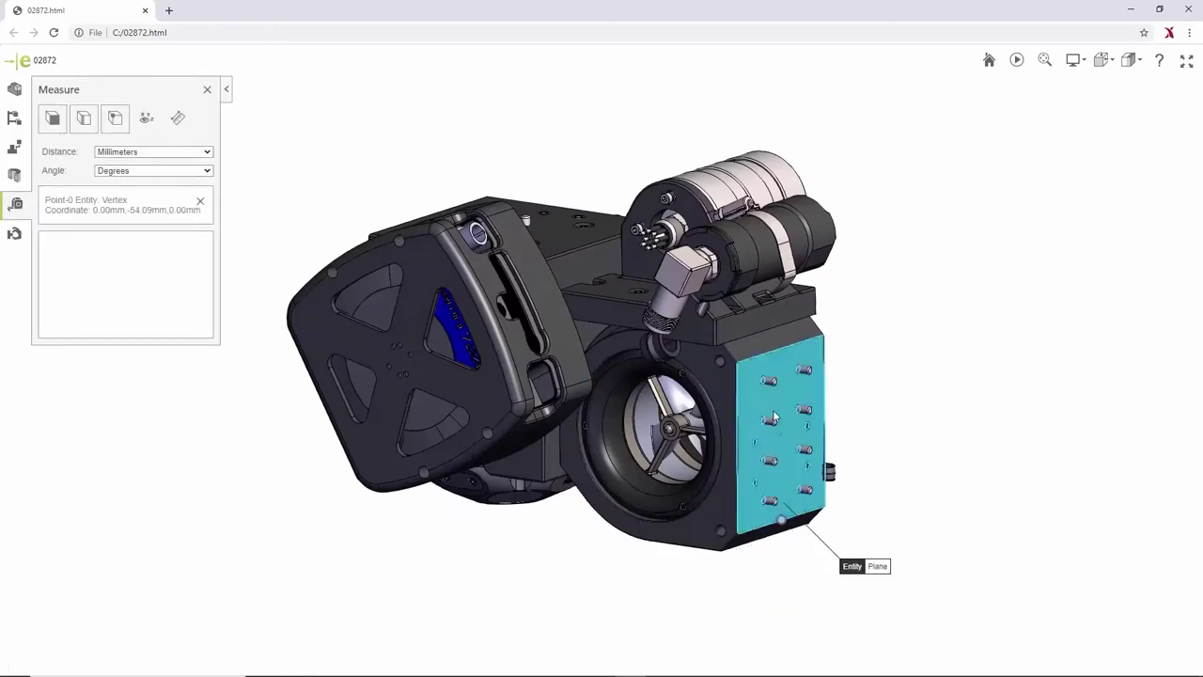
{"action": "left_click", "coordinate": [777, 351]}
{"action": "left_click_drag", "start_coordinate": [868, 500], "coordinate": [964, 298]}
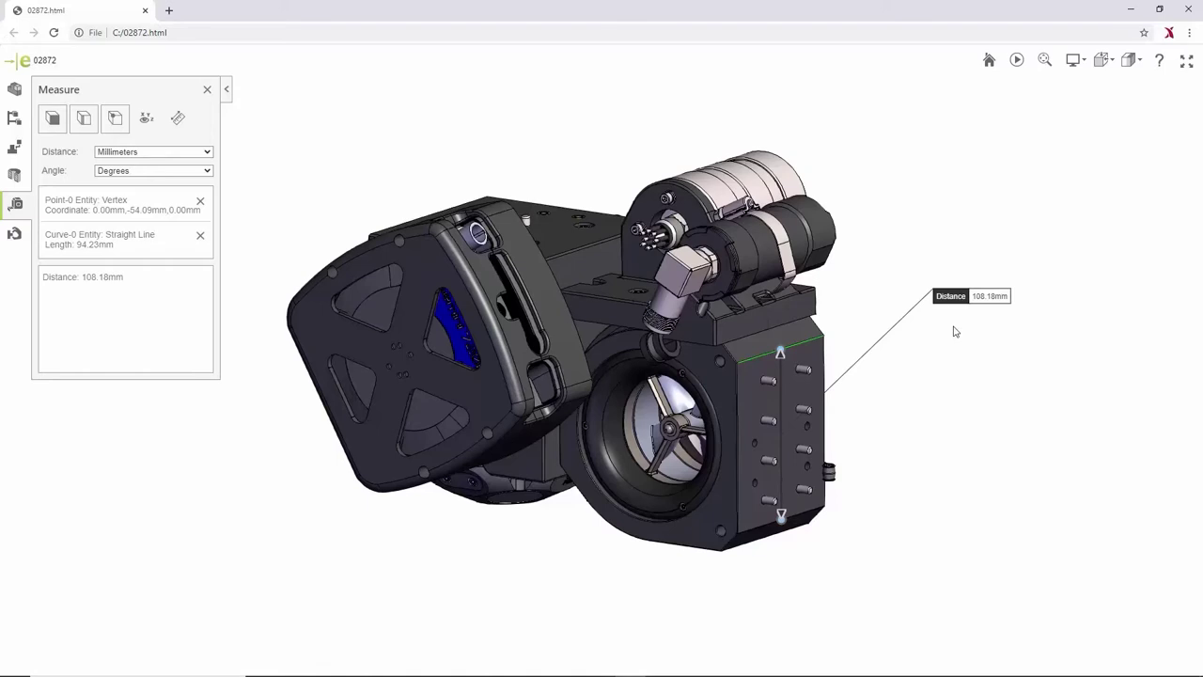
{"action": "left_click", "coordinate": [207, 93]}
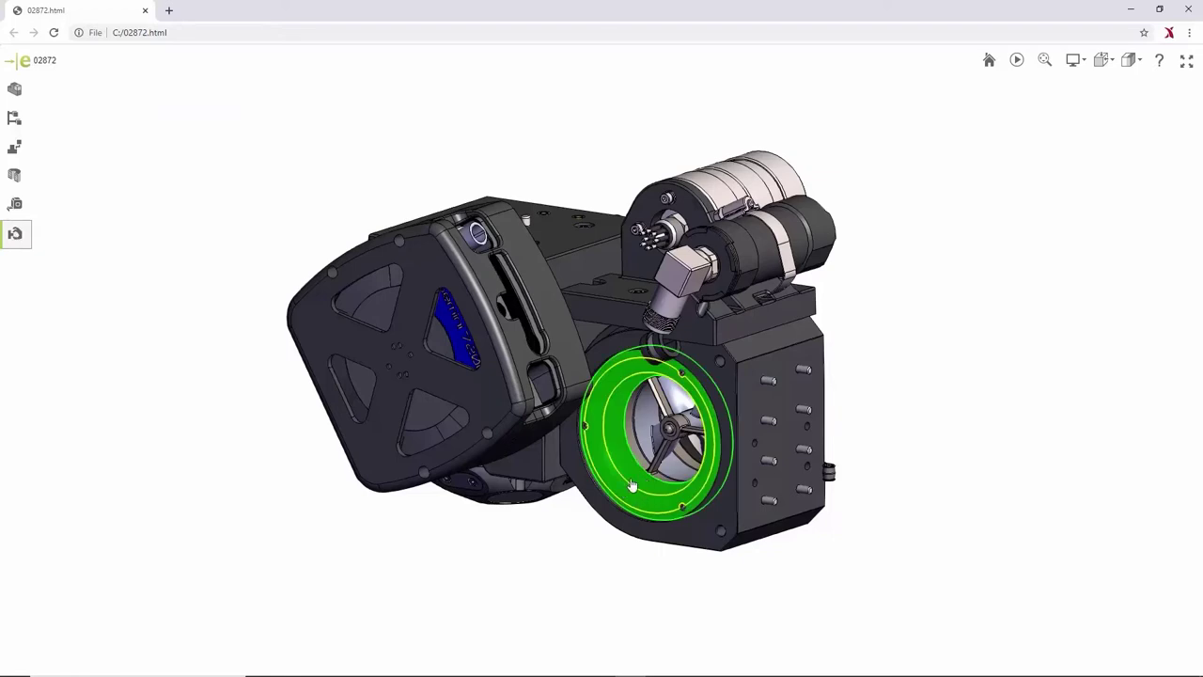
{"action": "left_click_drag", "start_coordinate": [629, 487], "coordinate": [926, 451]}
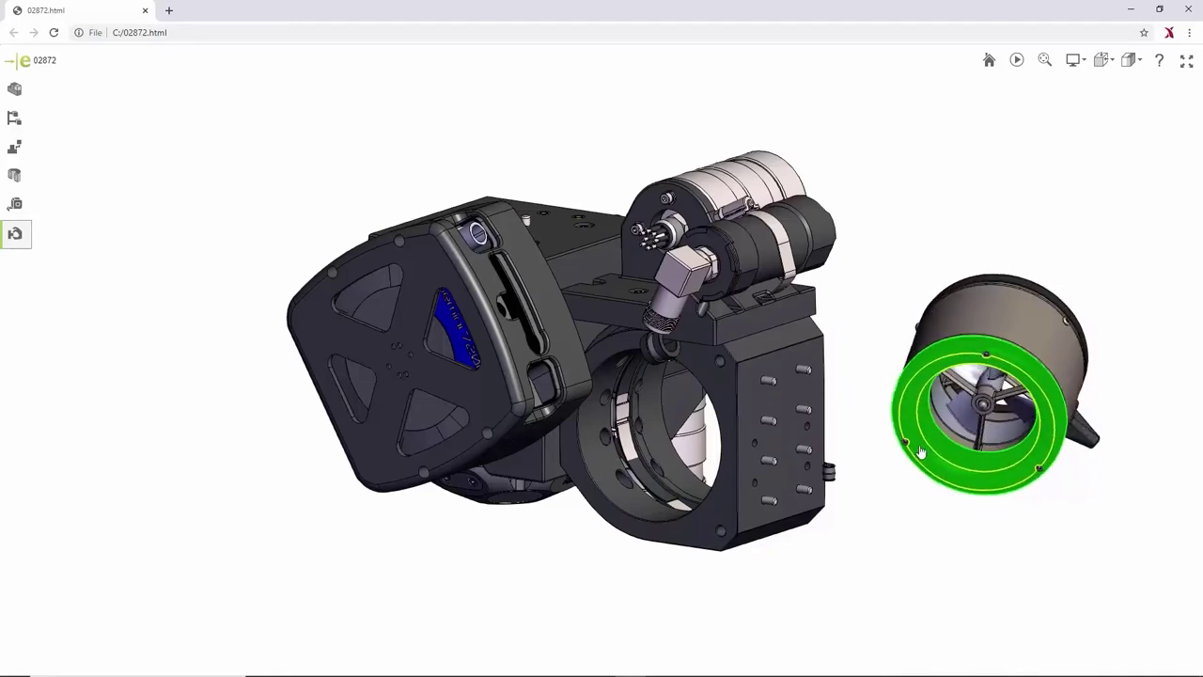
{"action": "left_click", "coordinate": [990, 66]}
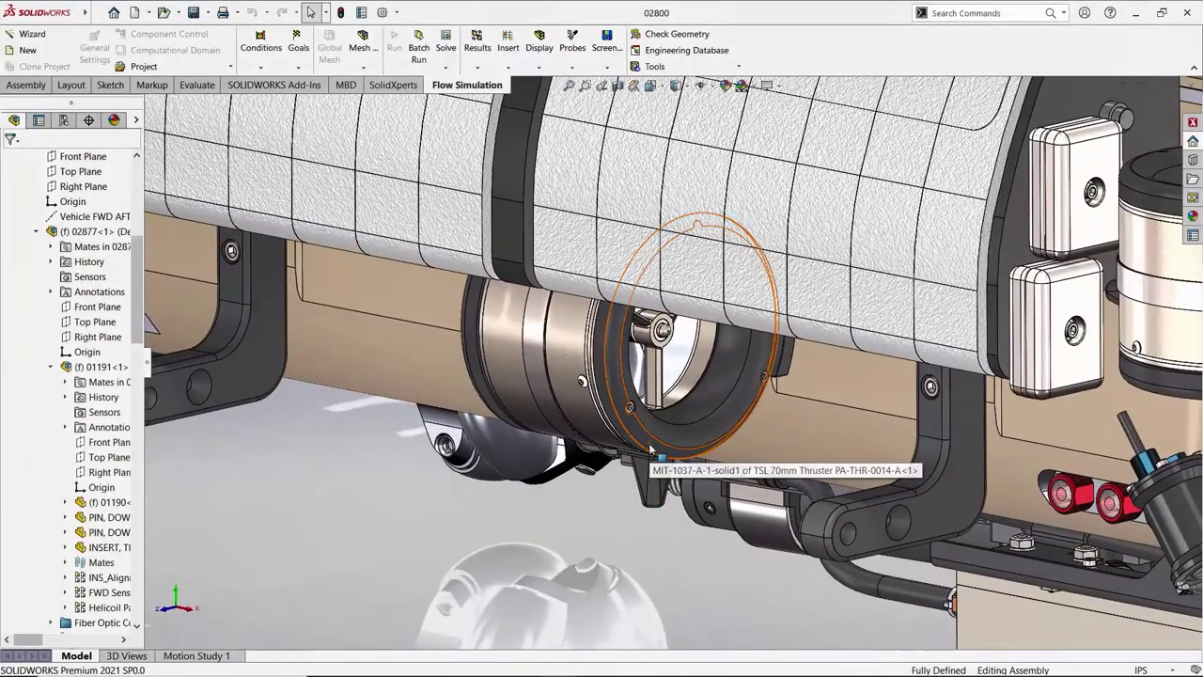
In the 70mm Thruster part, review the Rotating Region's angular velocity table without changes.
{"action": "key", "text": "ctrl+Tab"}
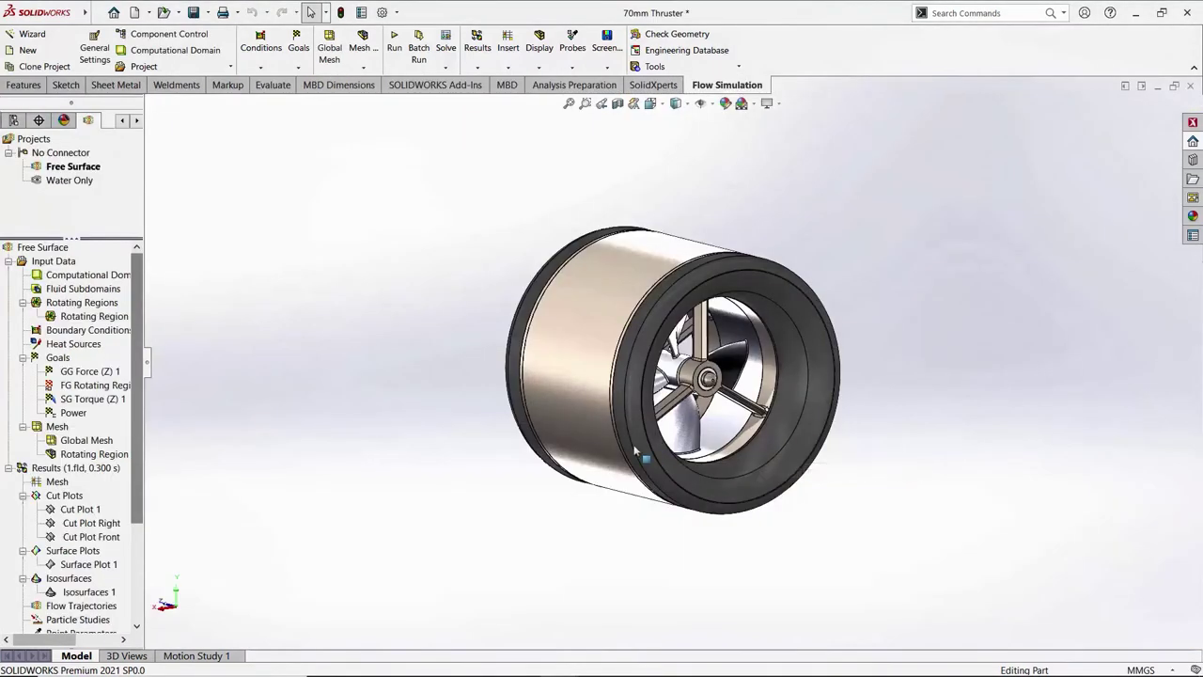
{"action": "left_click", "coordinate": [125, 319]}
{"action": "right_click", "coordinate": [125, 319]}
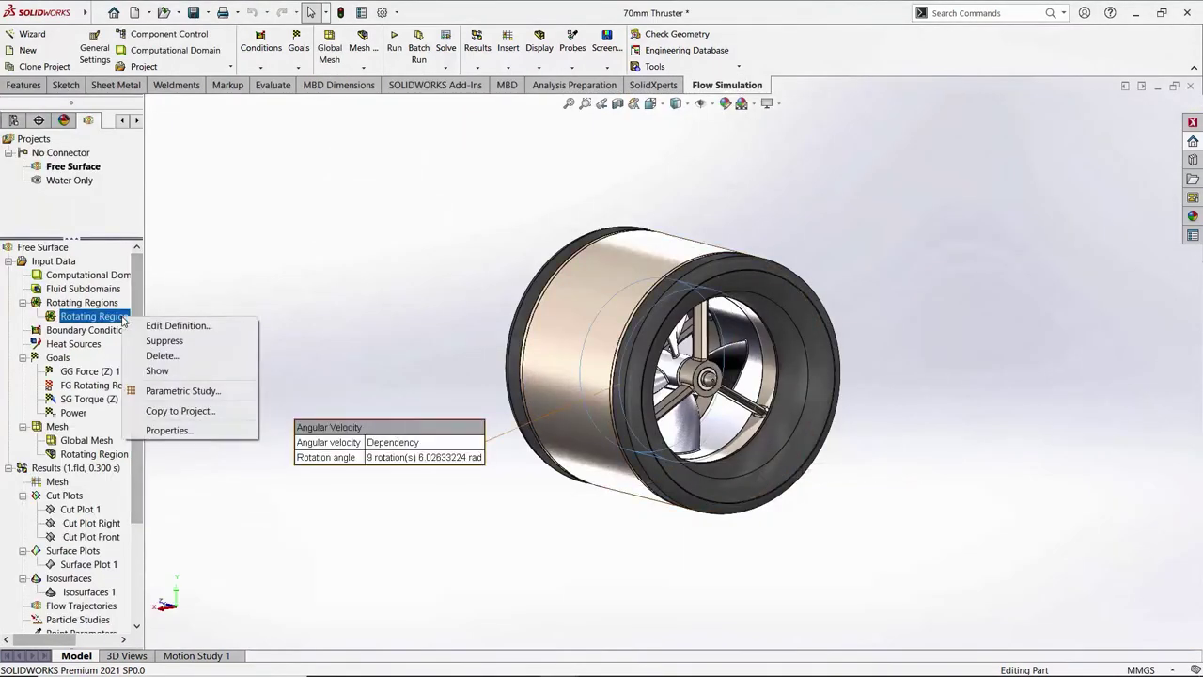
{"action": "left_click", "coordinate": [148, 326]}
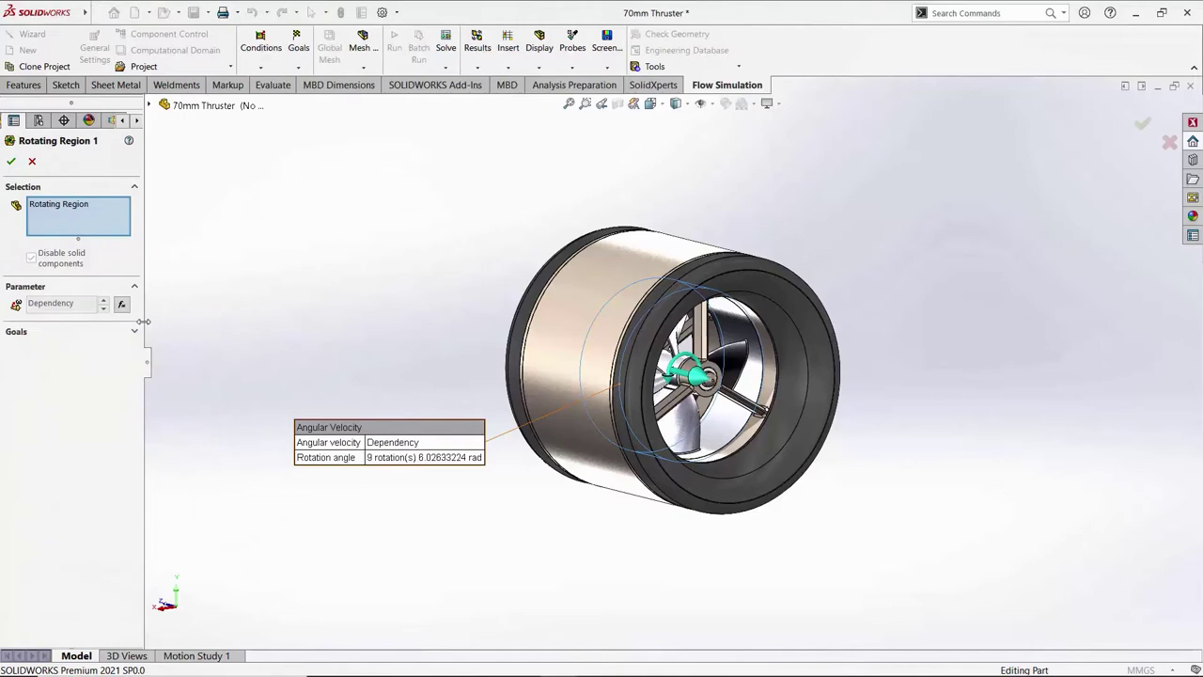
{"action": "left_click", "coordinate": [122, 304]}
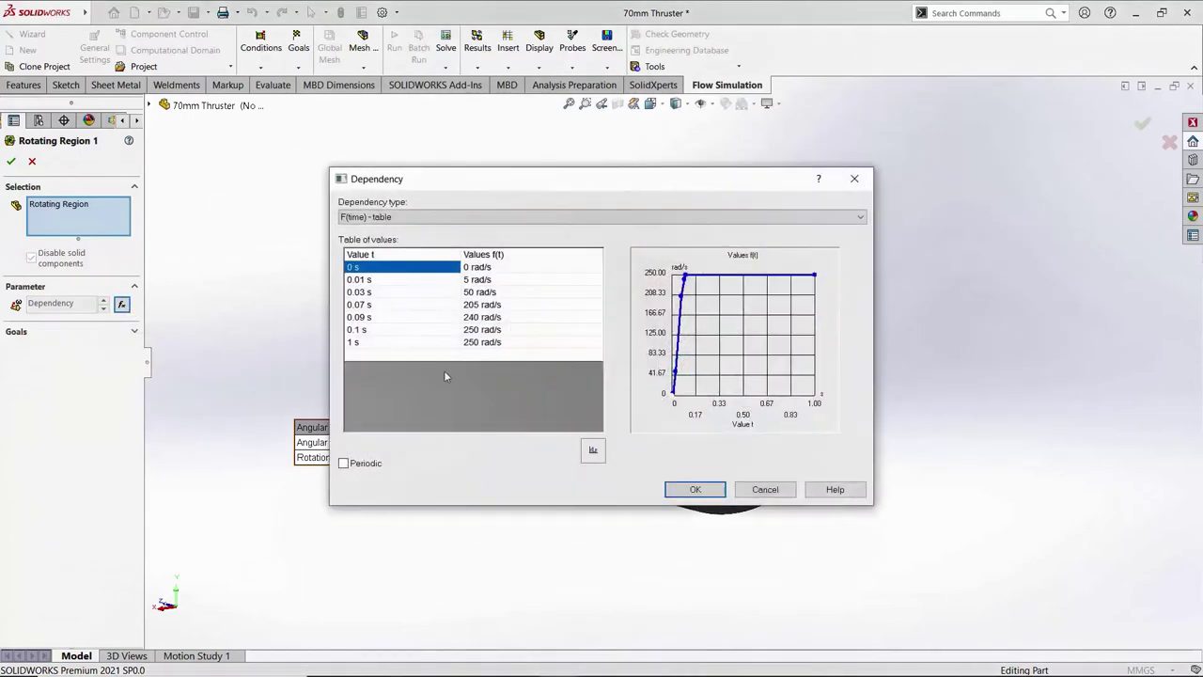
{"action": "left_click", "coordinate": [783, 490]}
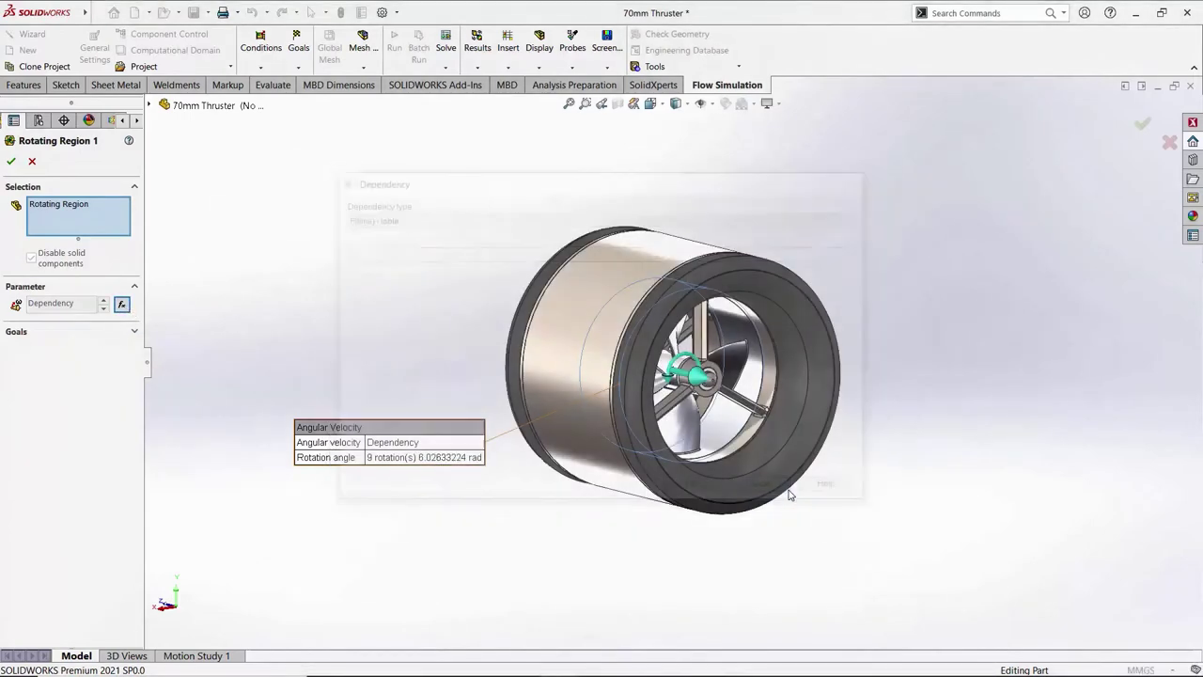
{"action": "left_click", "coordinate": [32, 161]}
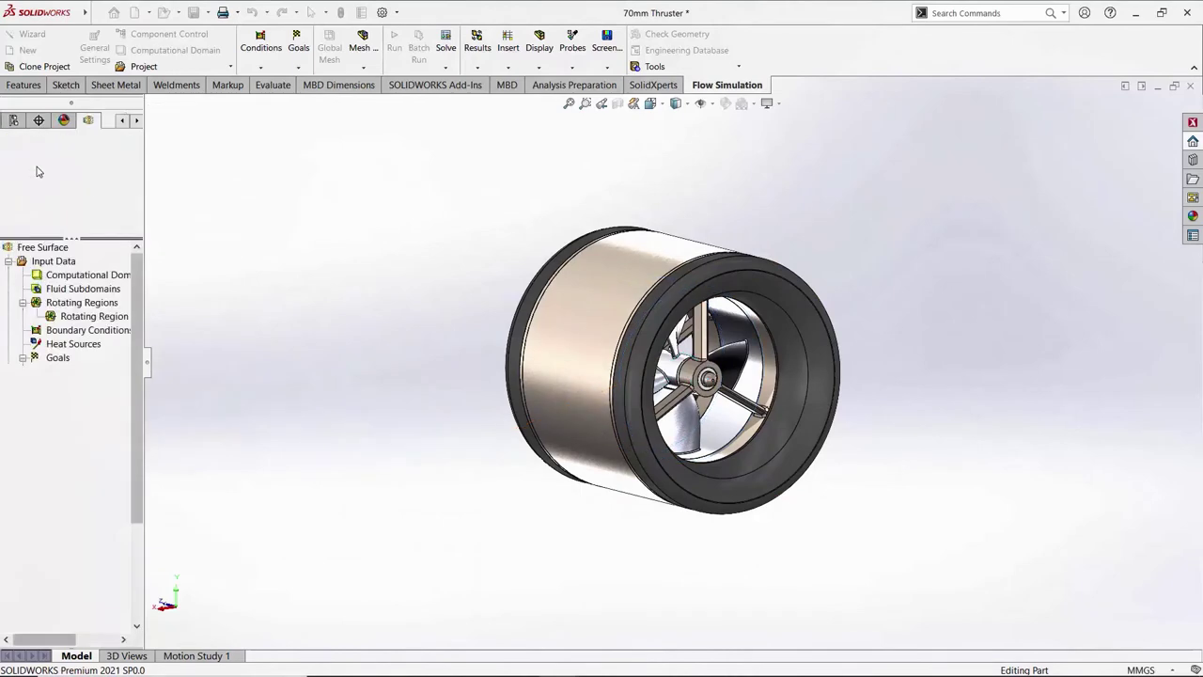
Review General Settings' Rotation, Free surface and initial fluid concentrations, then cancel unchanged.
{"action": "right_click", "coordinate": [54, 264]}
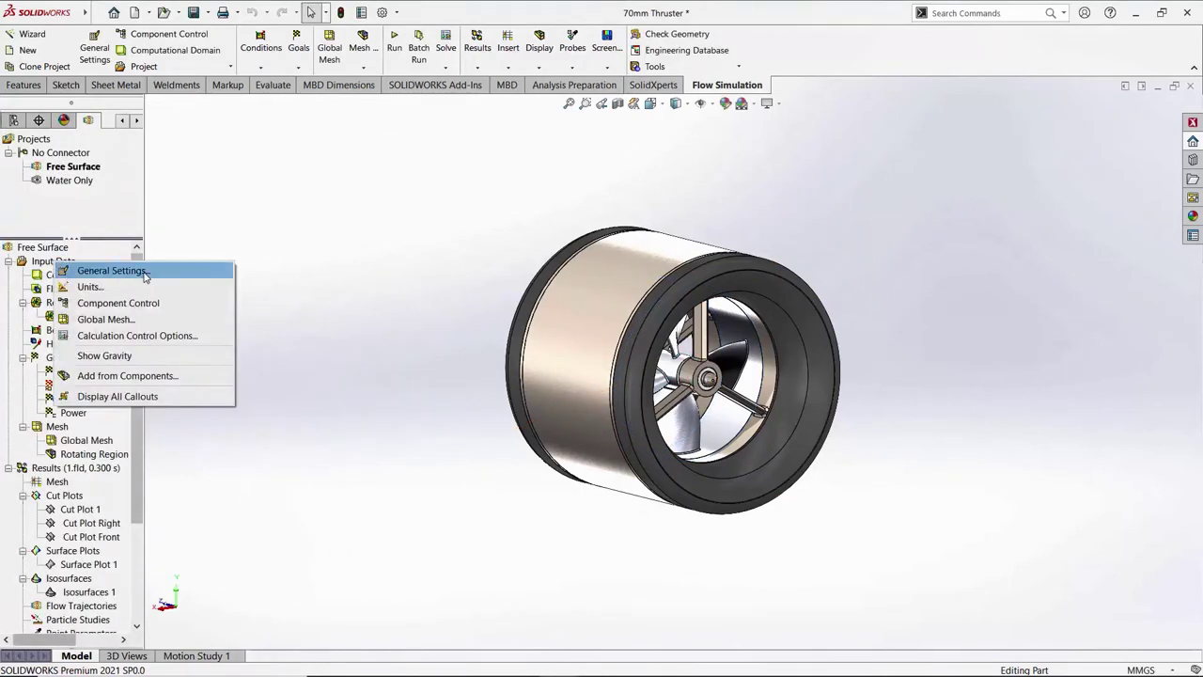
{"action": "left_click", "coordinate": [111, 271]}
{"action": "left_click", "coordinate": [404, 320]}
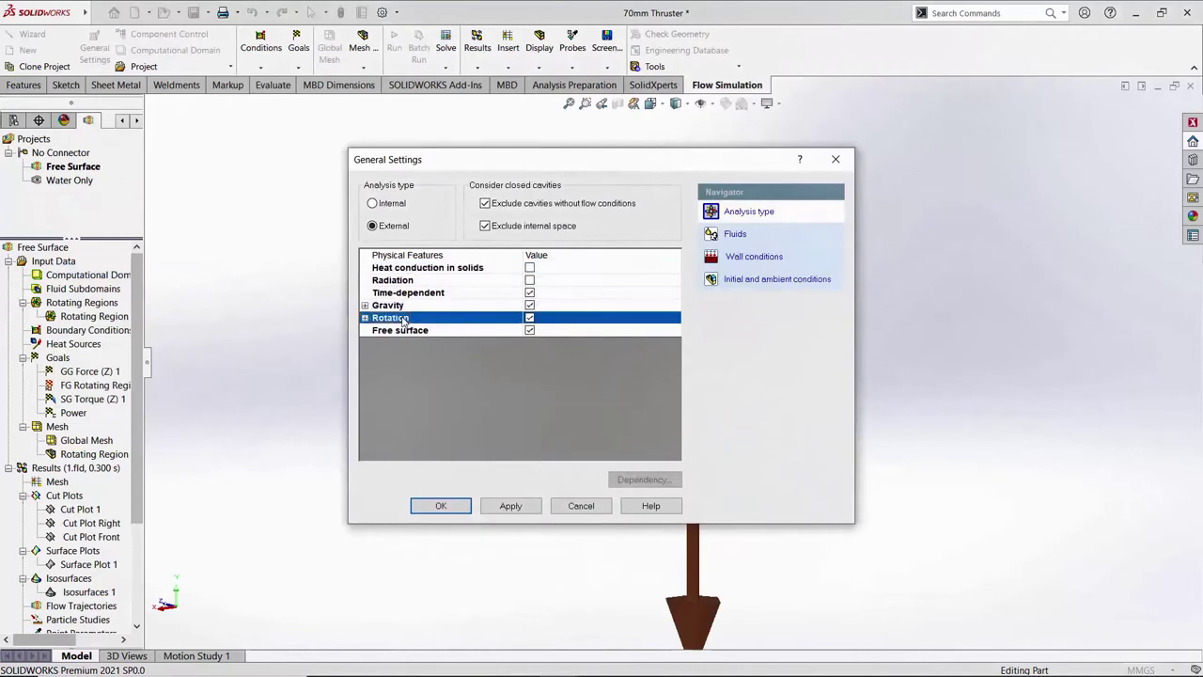
{"action": "left_click", "coordinate": [439, 331]}
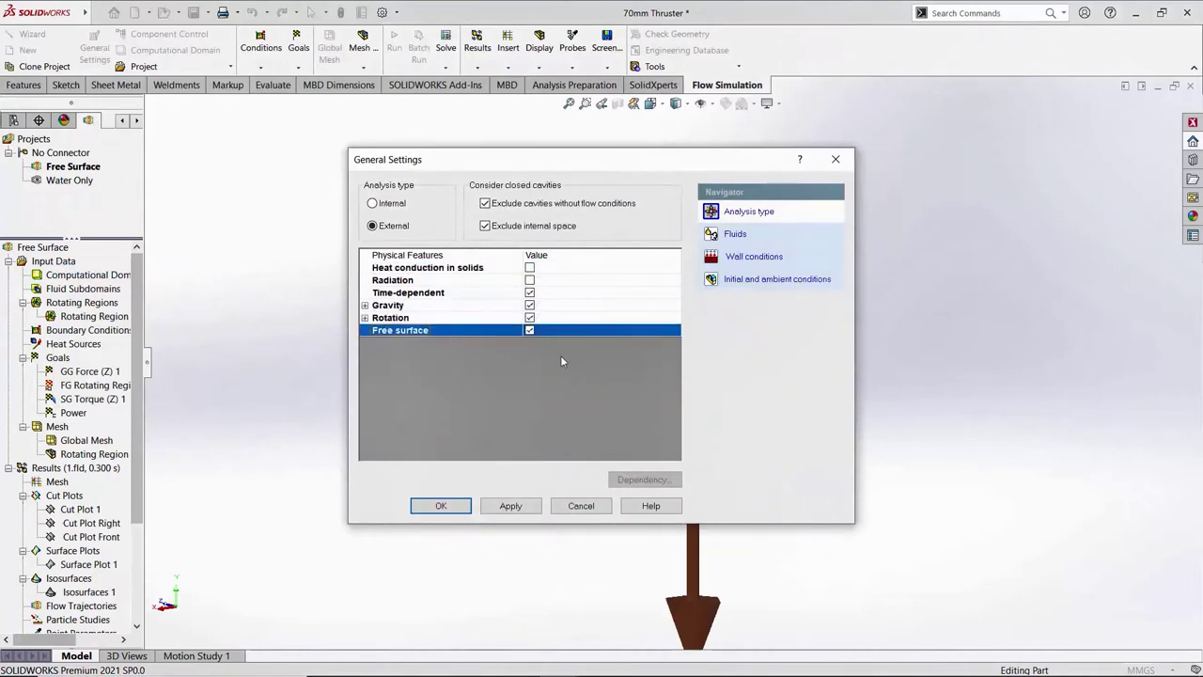
{"action": "left_click", "coordinate": [777, 280]}
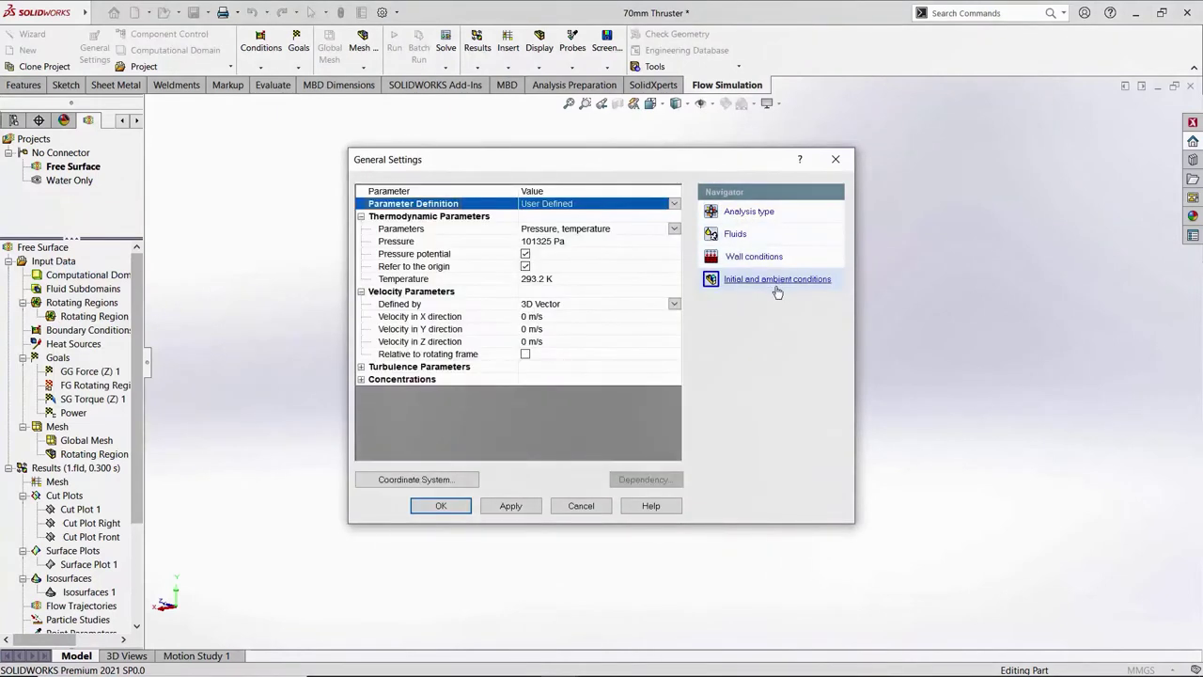
{"action": "left_click", "coordinate": [361, 380]}
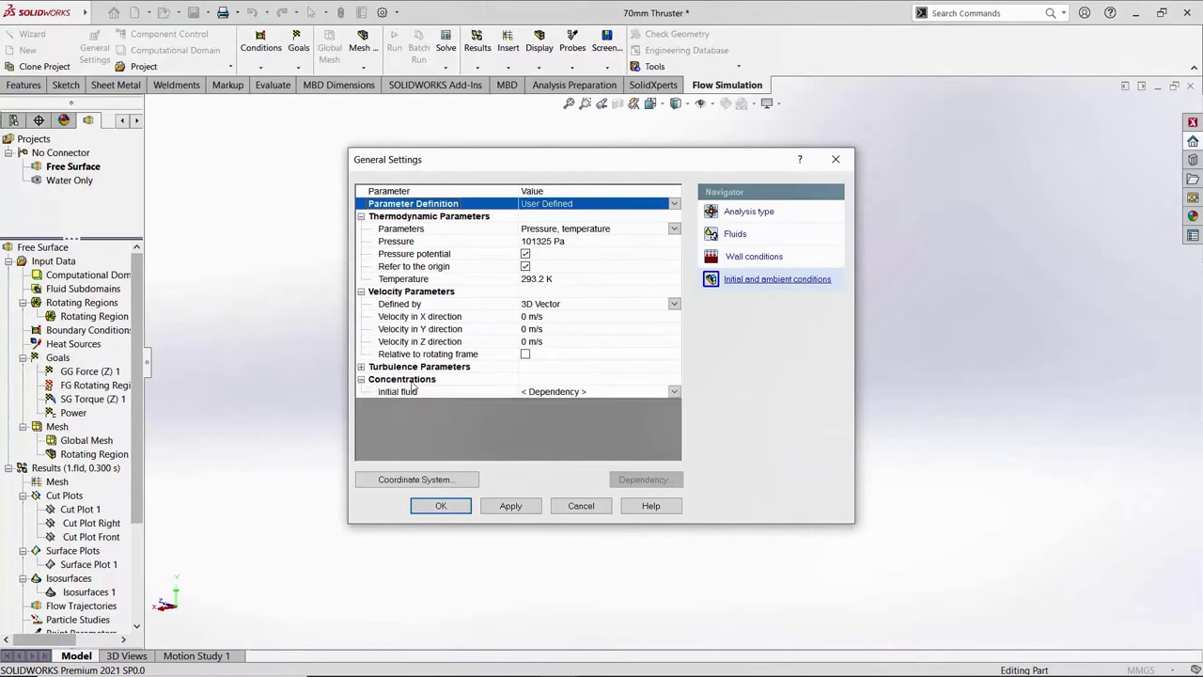
{"action": "left_click", "coordinate": [572, 392]}
{"action": "left_click", "coordinate": [668, 485]}
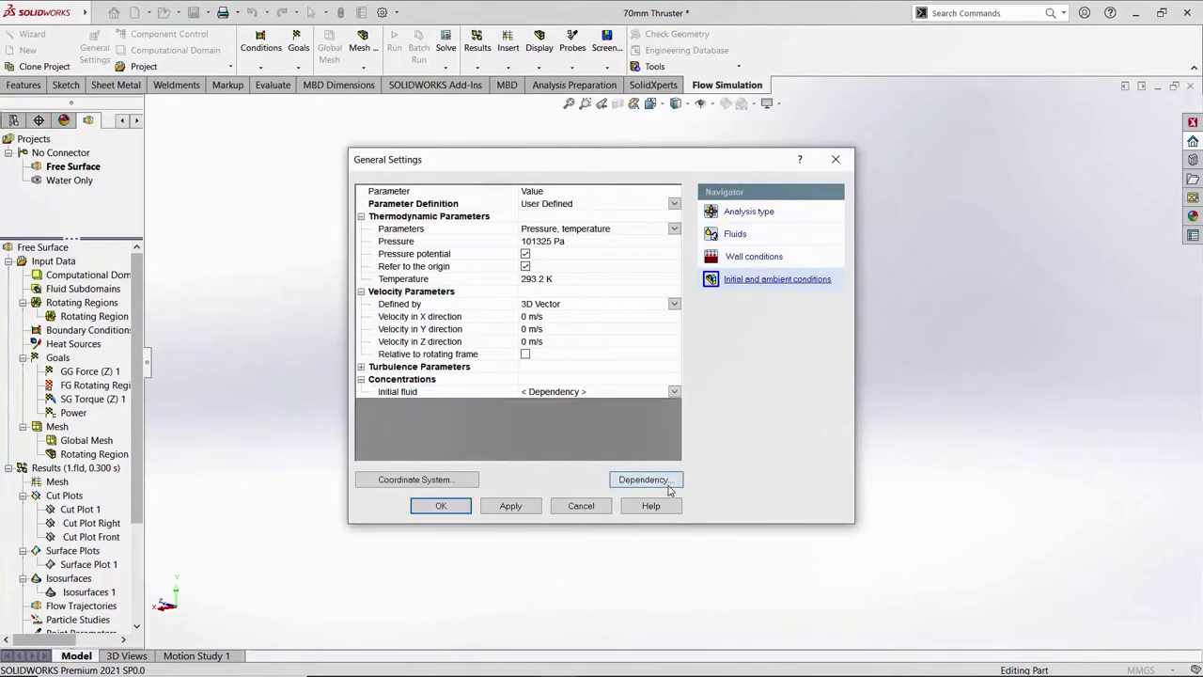
{"action": "left_click", "coordinate": [758, 490]}
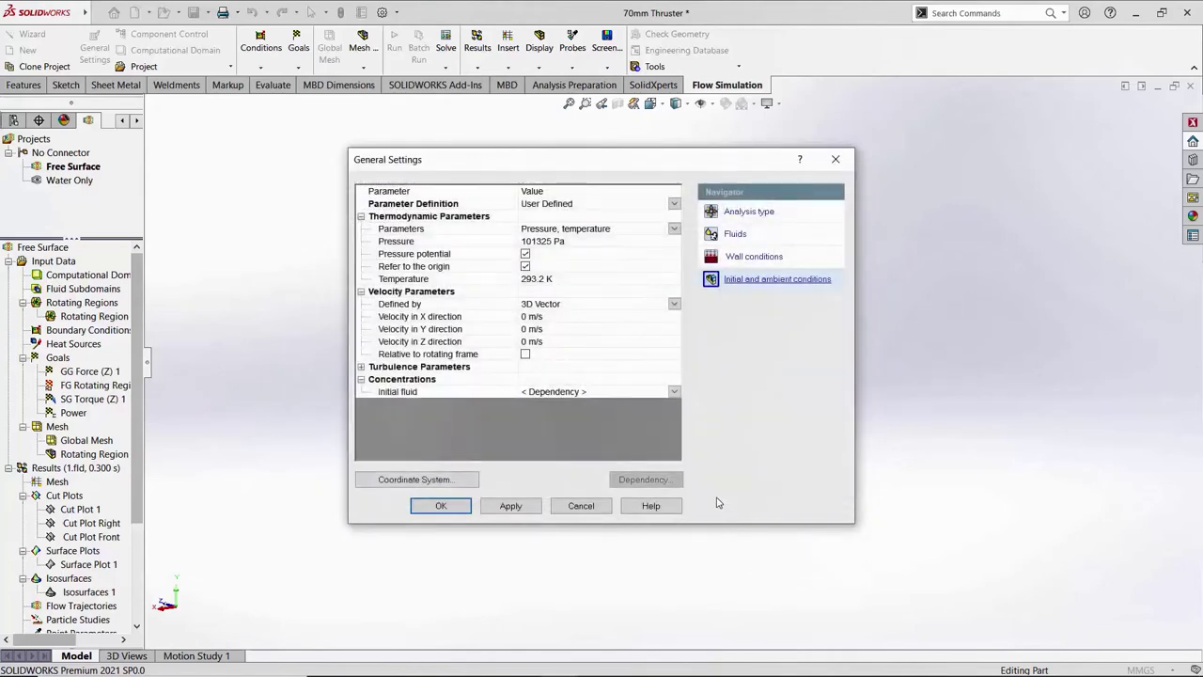
{"action": "left_click", "coordinate": [602, 506]}
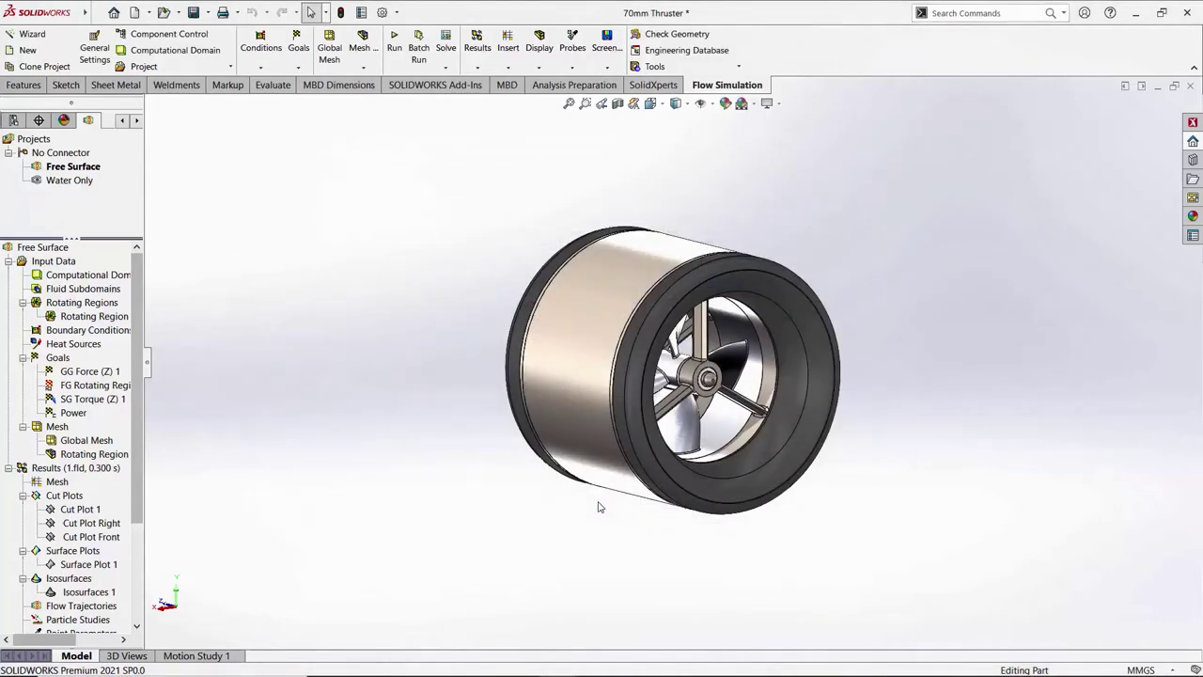
Load the transient results, show Cut Plot 1's mass-fraction contours, and play from time zero.
{"action": "right_click", "coordinate": [109, 468]}
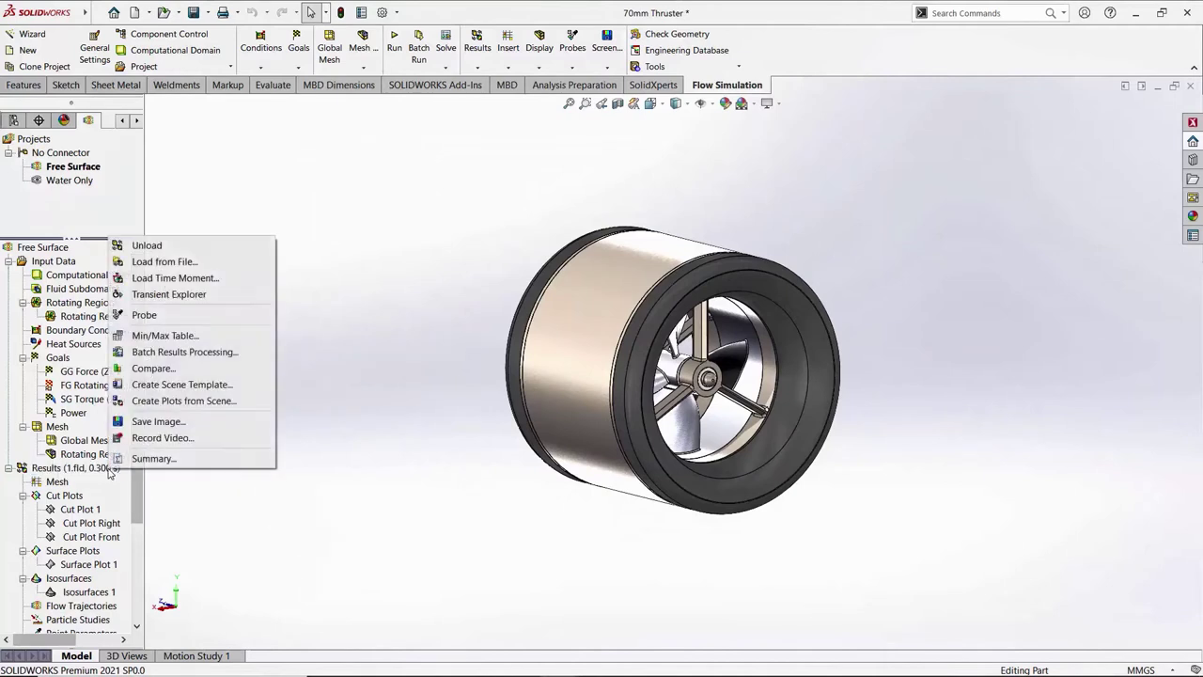
{"action": "left_click", "coordinate": [228, 296]}
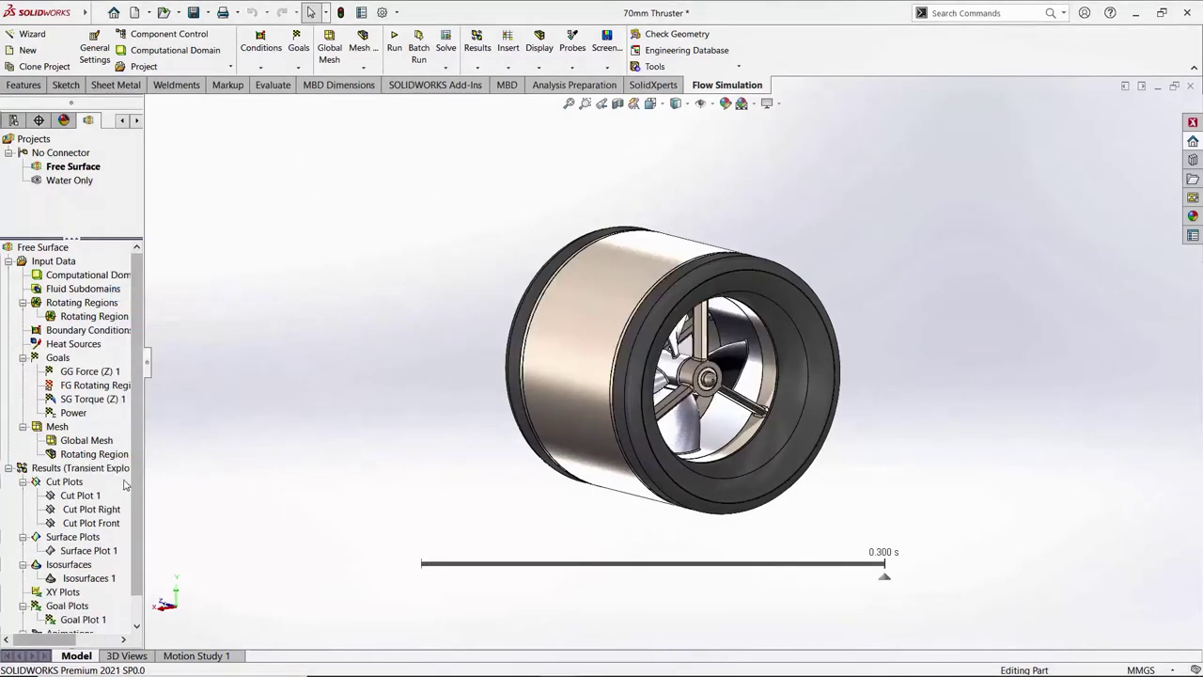
{"action": "right_click", "coordinate": [99, 496]}
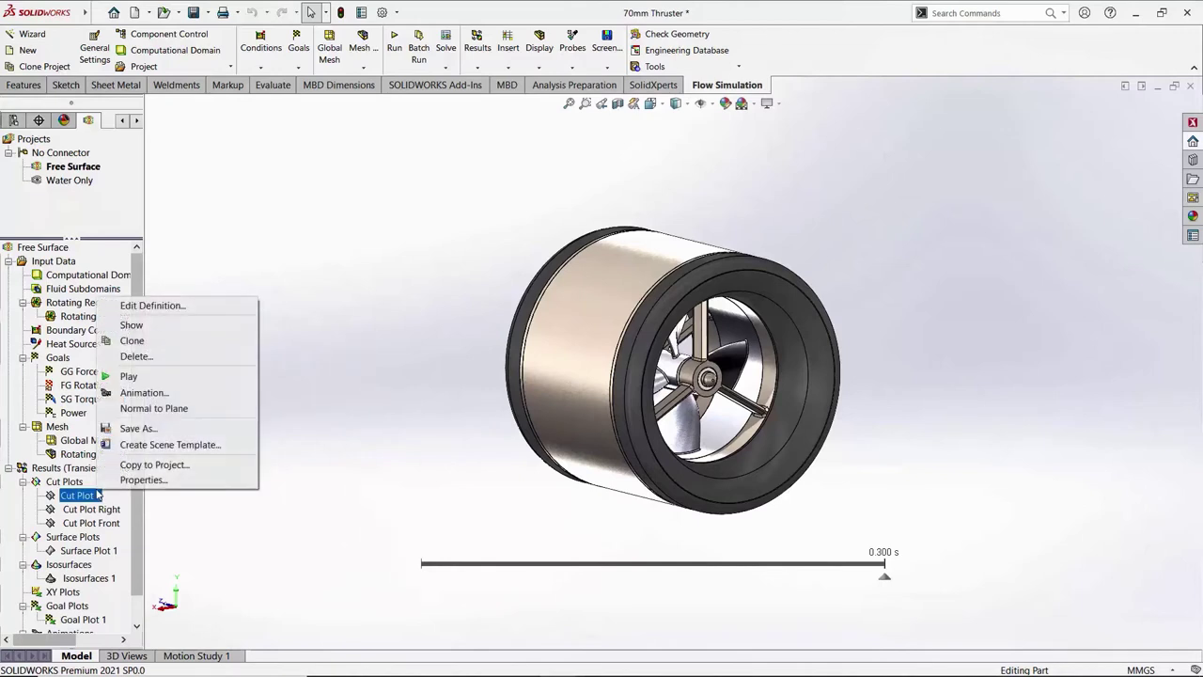
{"action": "left_click", "coordinate": [209, 325]}
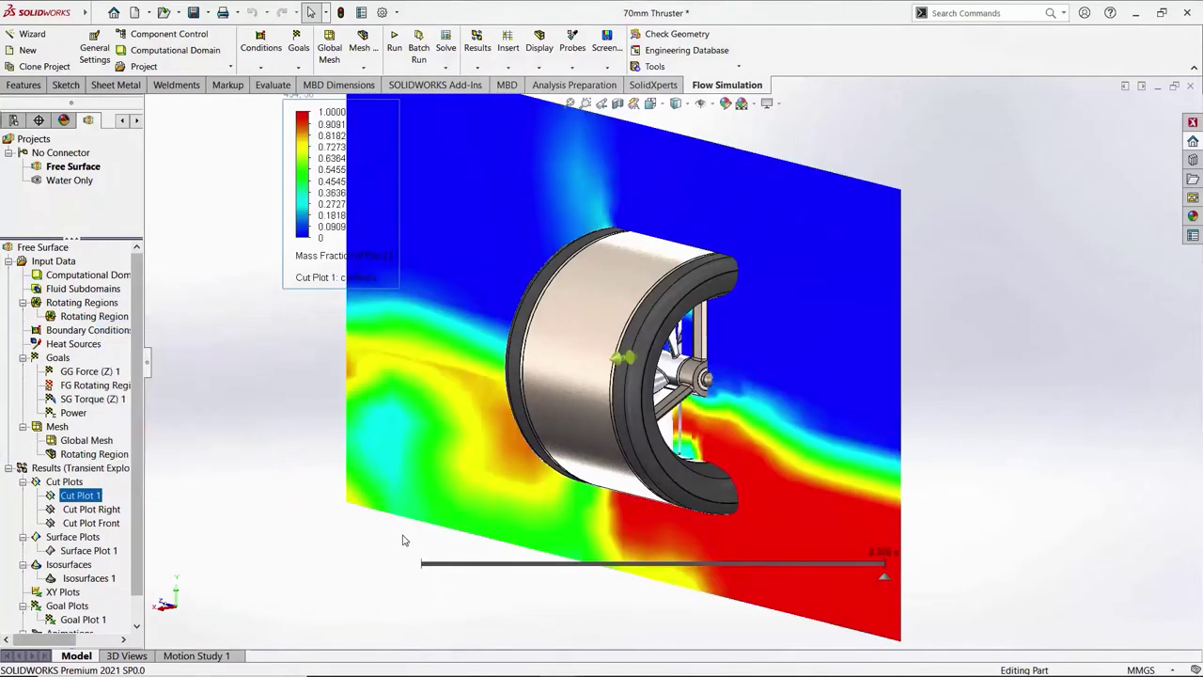
{"action": "left_click", "coordinate": [414, 563]}
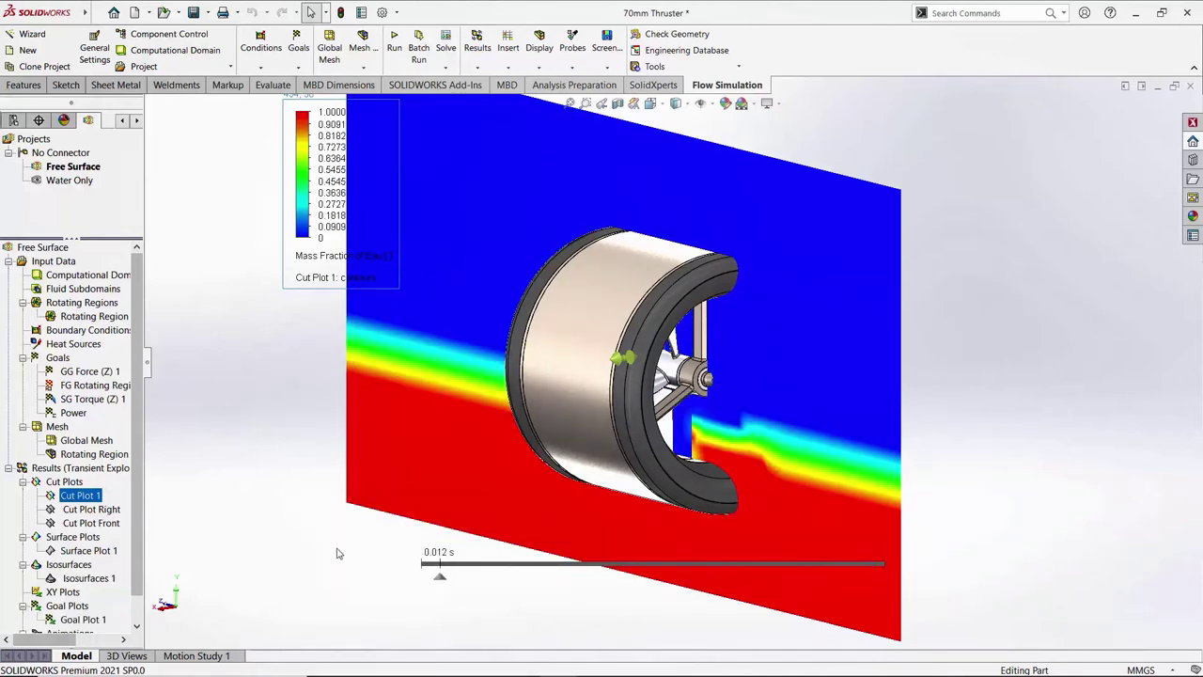
{"action": "right_click", "coordinate": [88, 621]}
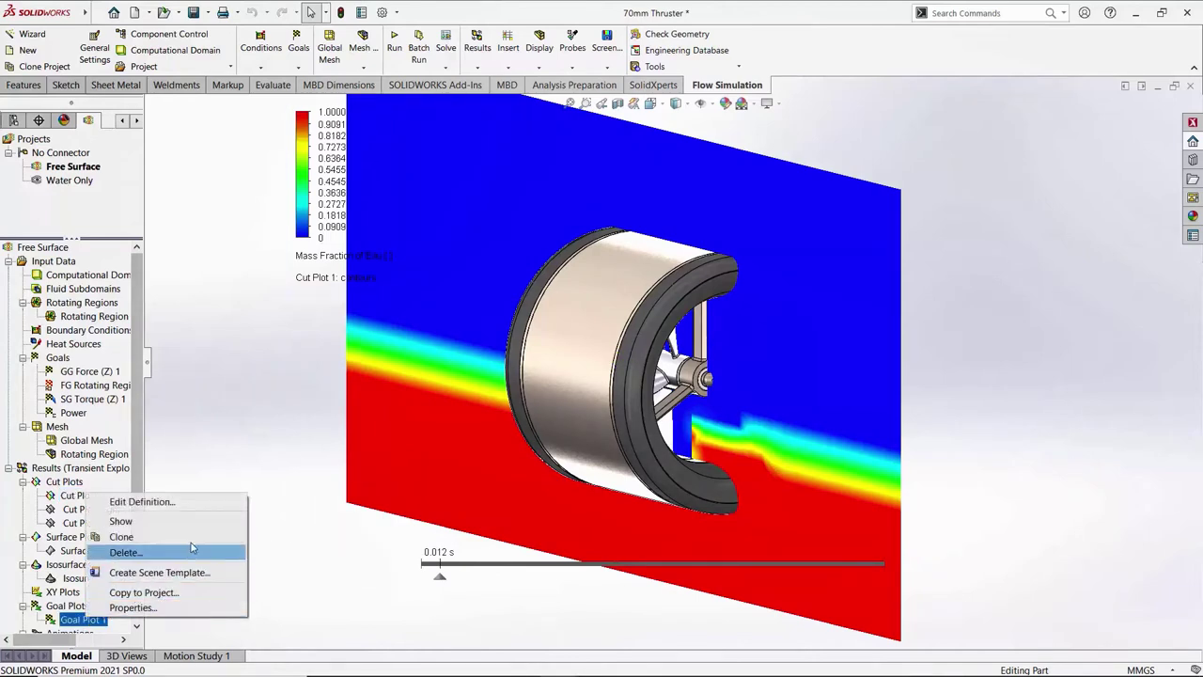
Open Goal Plot 1 and view its torque and power history graphs in an enlarged pane.
{"action": "left_click", "coordinate": [200, 504]}
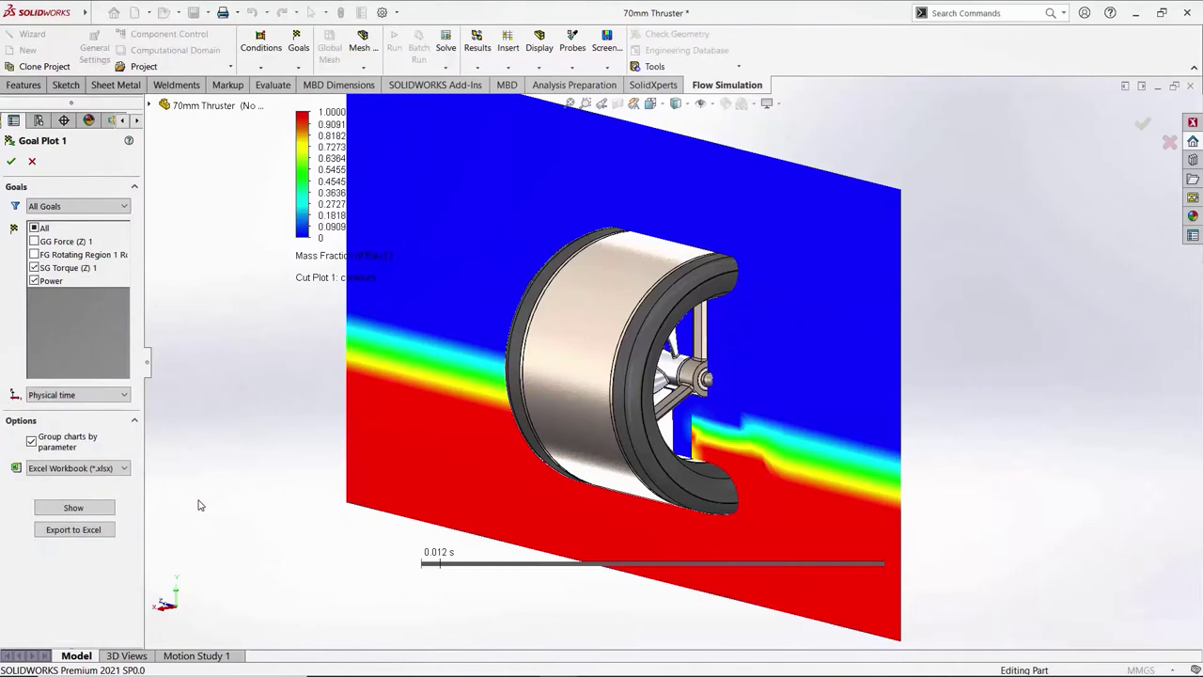
{"action": "left_click", "coordinate": [110, 511]}
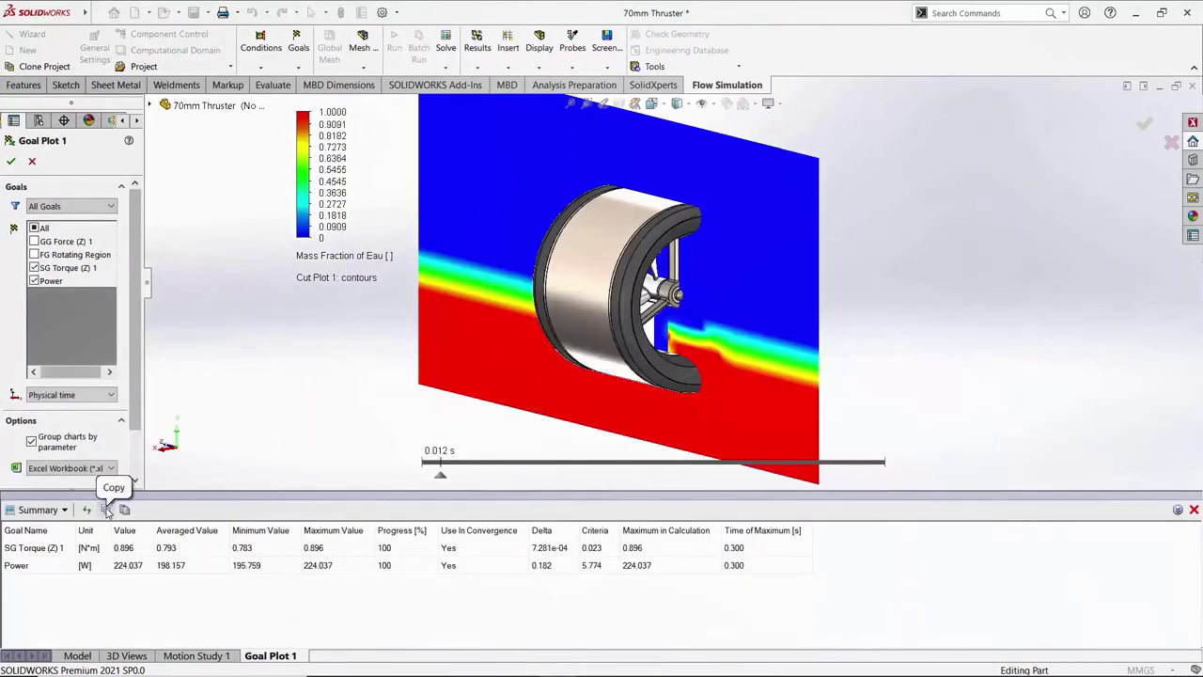
{"action": "left_click", "coordinate": [42, 509]}
{"action": "left_click", "coordinate": [42, 549]}
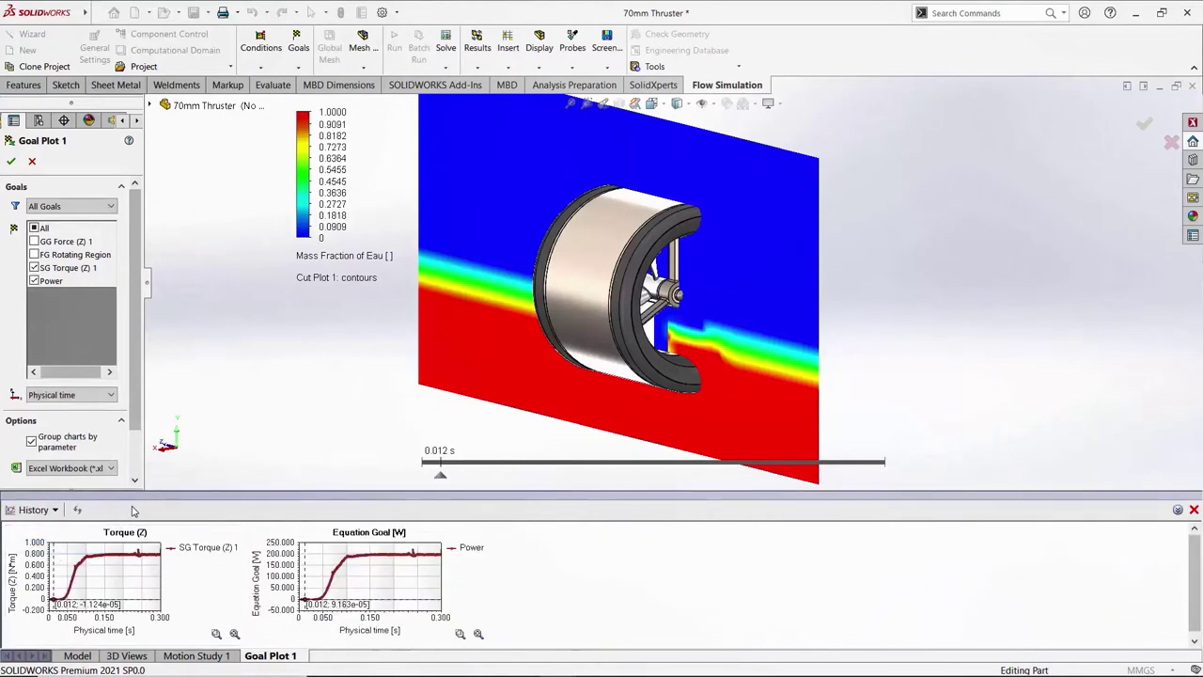
{"action": "left_click_drag", "start_coordinate": [148, 496], "coordinate": [194, 270]}
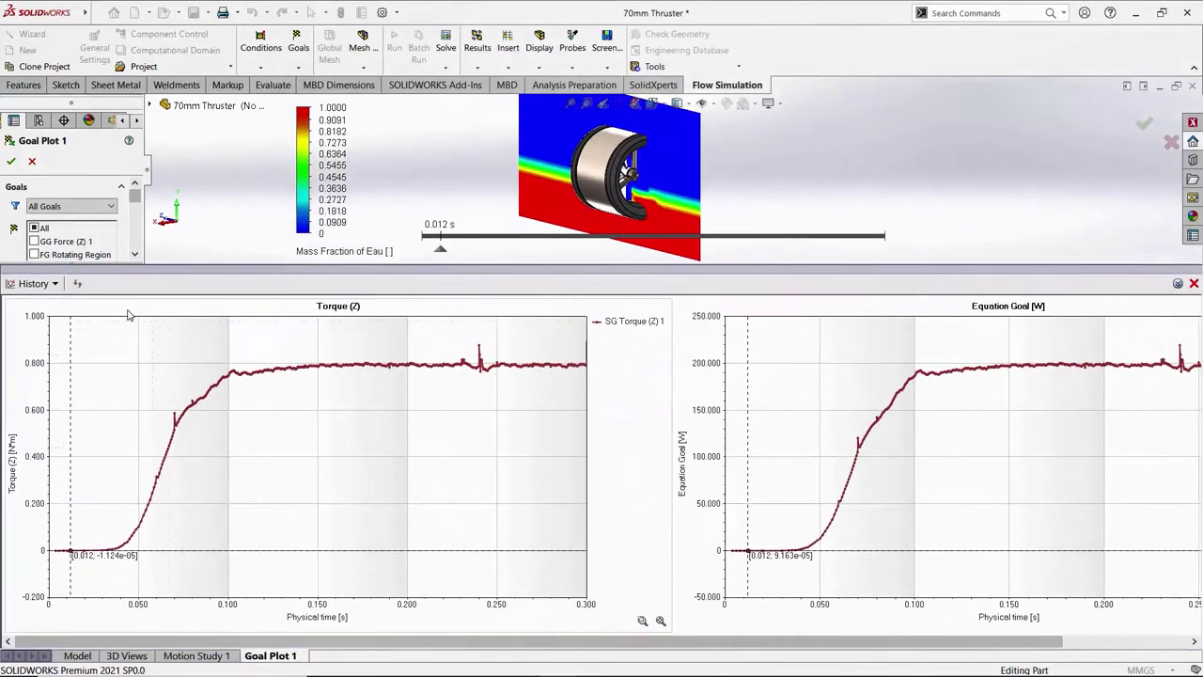
Check the goals summary table (torque 0.793 N·m, power 198.157 W), then close the goal plot.
{"action": "left_click", "coordinate": [53, 283]}
{"action": "left_click", "coordinate": [49, 302]}
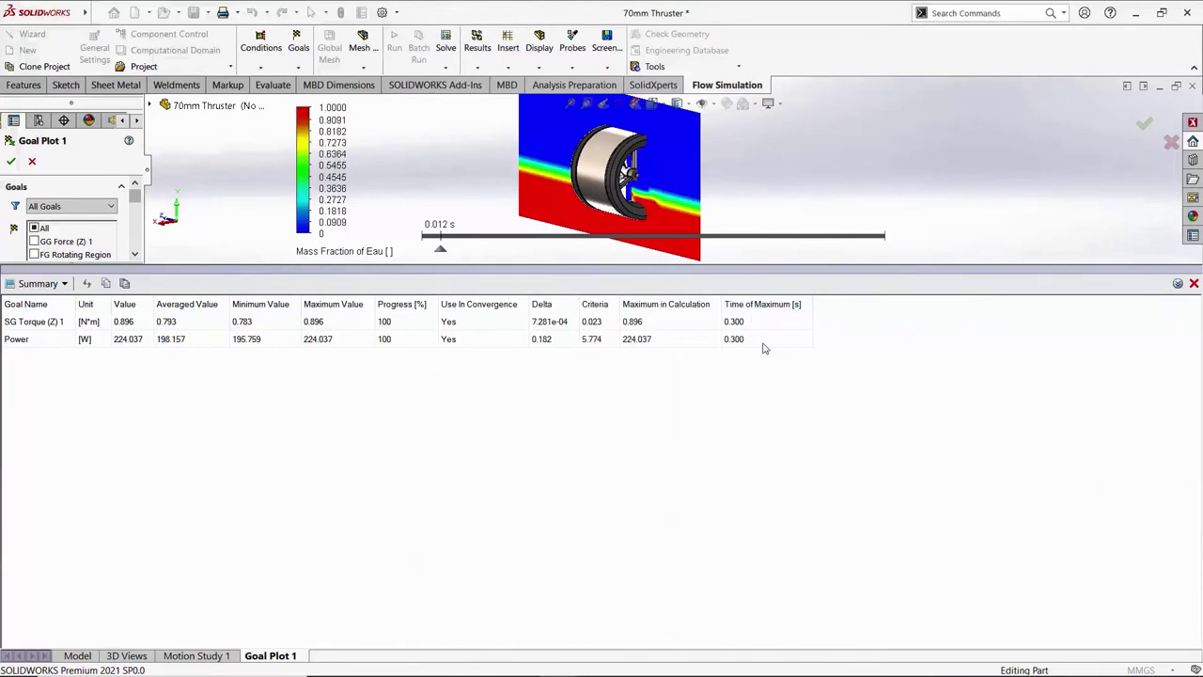
{"action": "left_click", "coordinate": [1195, 283]}
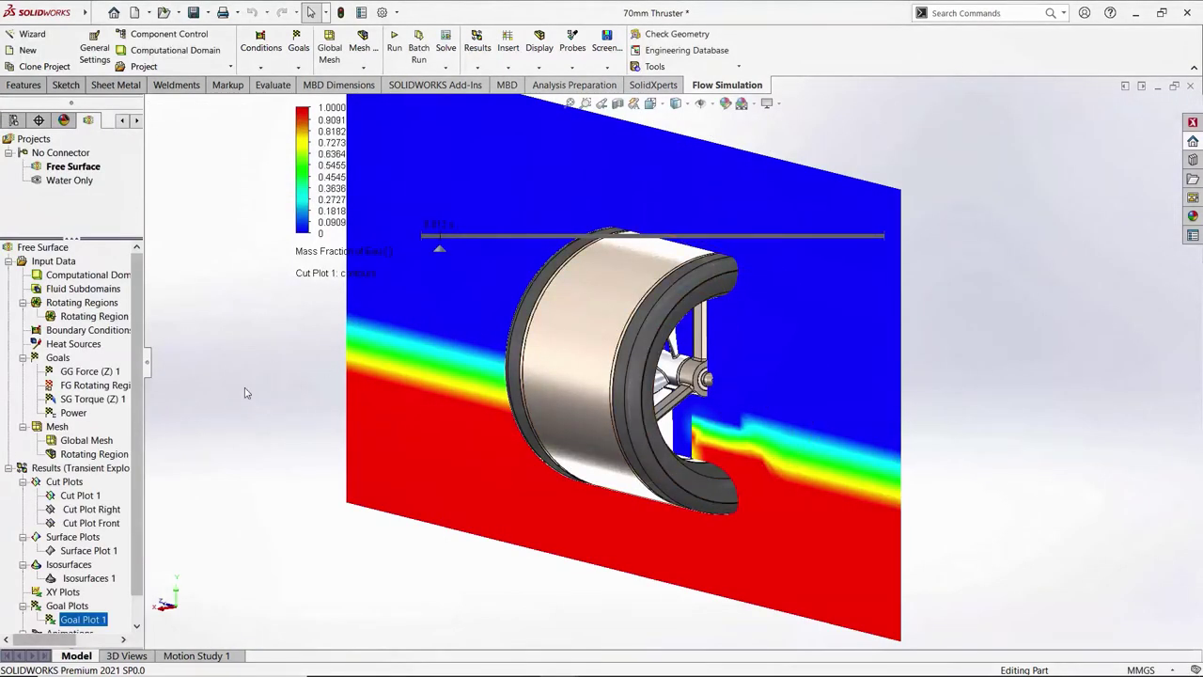
Show Cut Plot Right, Cut Plot Front and Isosurfaces 1 on the model.
{"action": "left_click", "coordinate": [96, 508]}
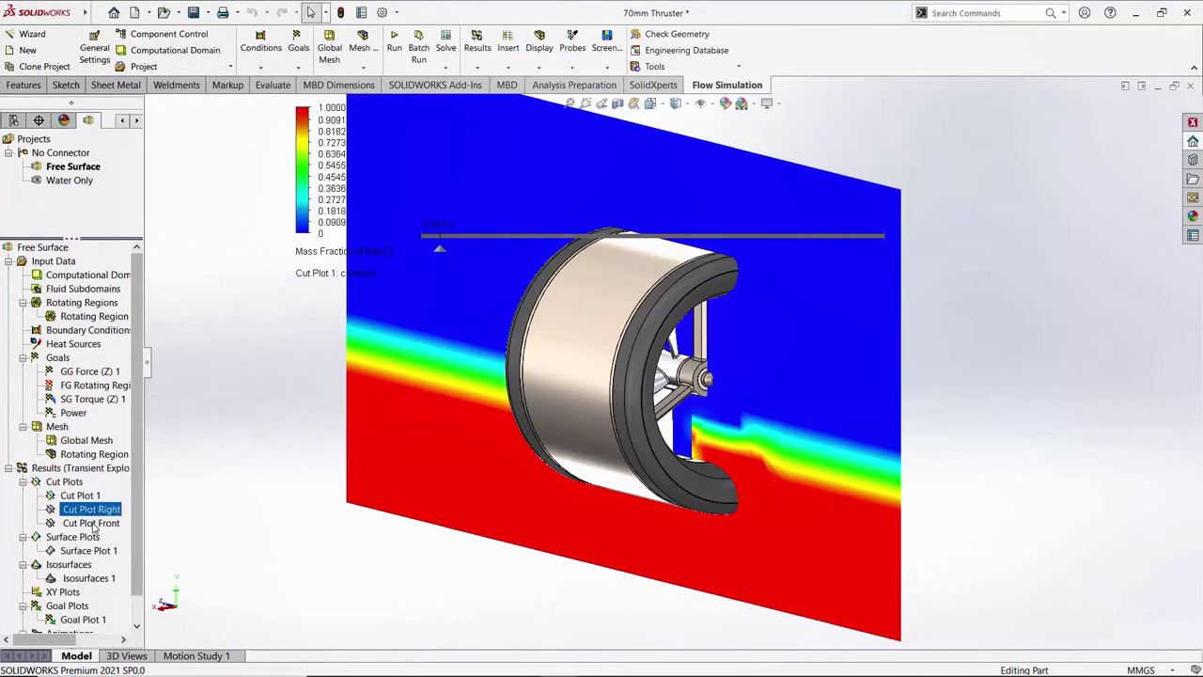
{"action": "left_click", "coordinate": [91, 522], "text": "ctrl"}
{"action": "left_click", "coordinate": [88, 579], "text": "ctrl"}
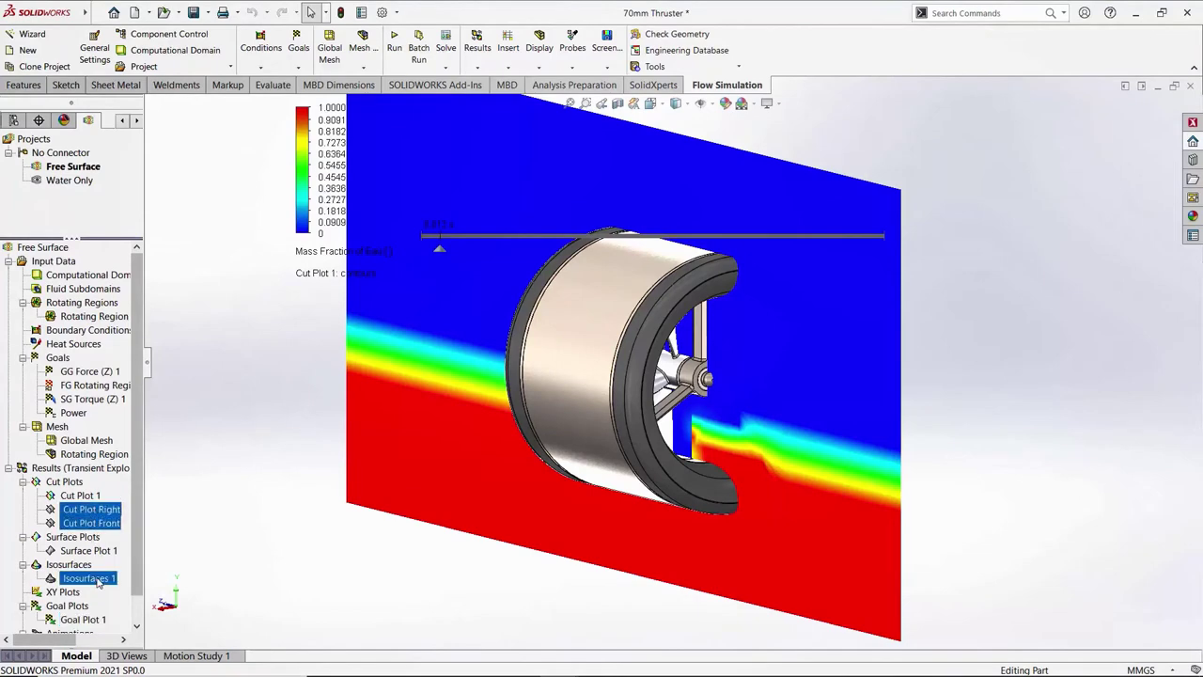
{"action": "right_click", "coordinate": [97, 580]}
{"action": "left_click", "coordinate": [127, 588]}
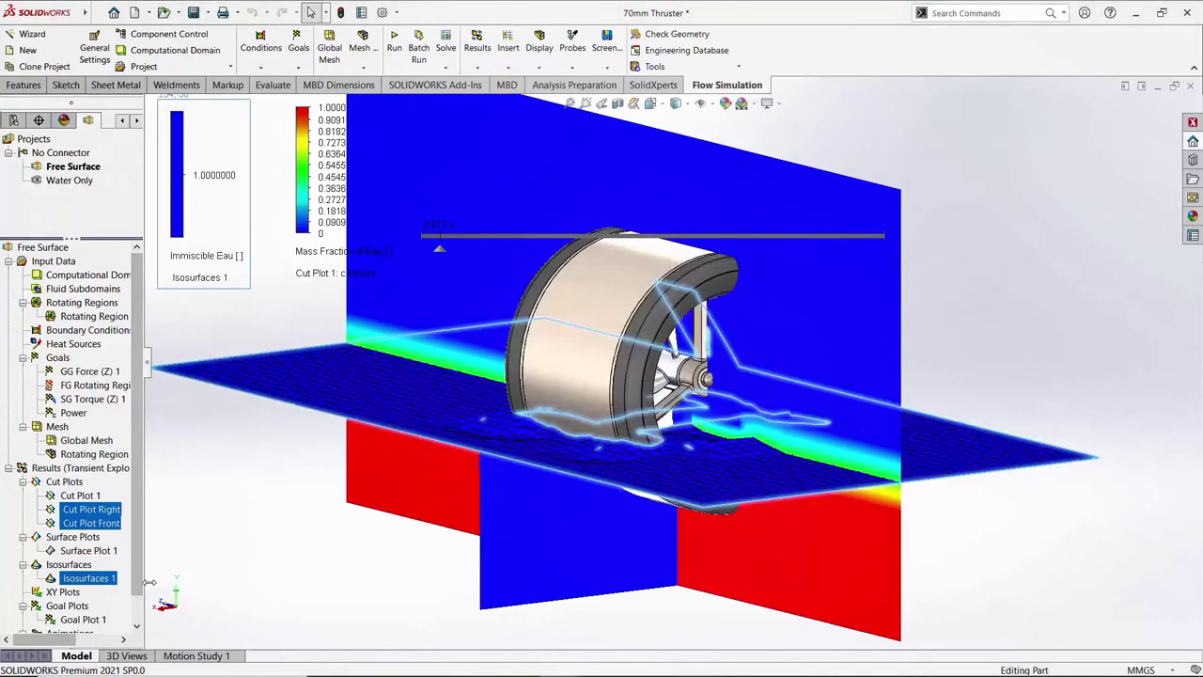
{"action": "left_click", "coordinate": [281, 566]}
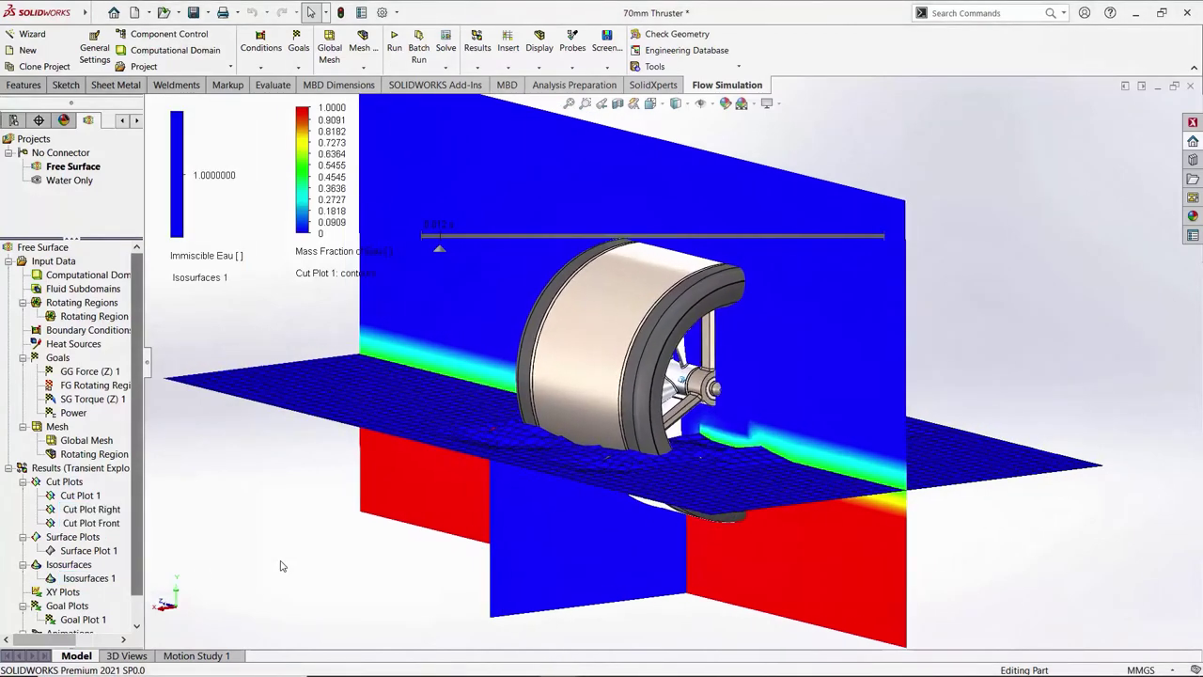
Save the displayed plots as a scene template and activate the Water Only project.
{"action": "scroll", "coordinate": [281, 566], "scroll_direction": "down", "scroll_amount": 1}
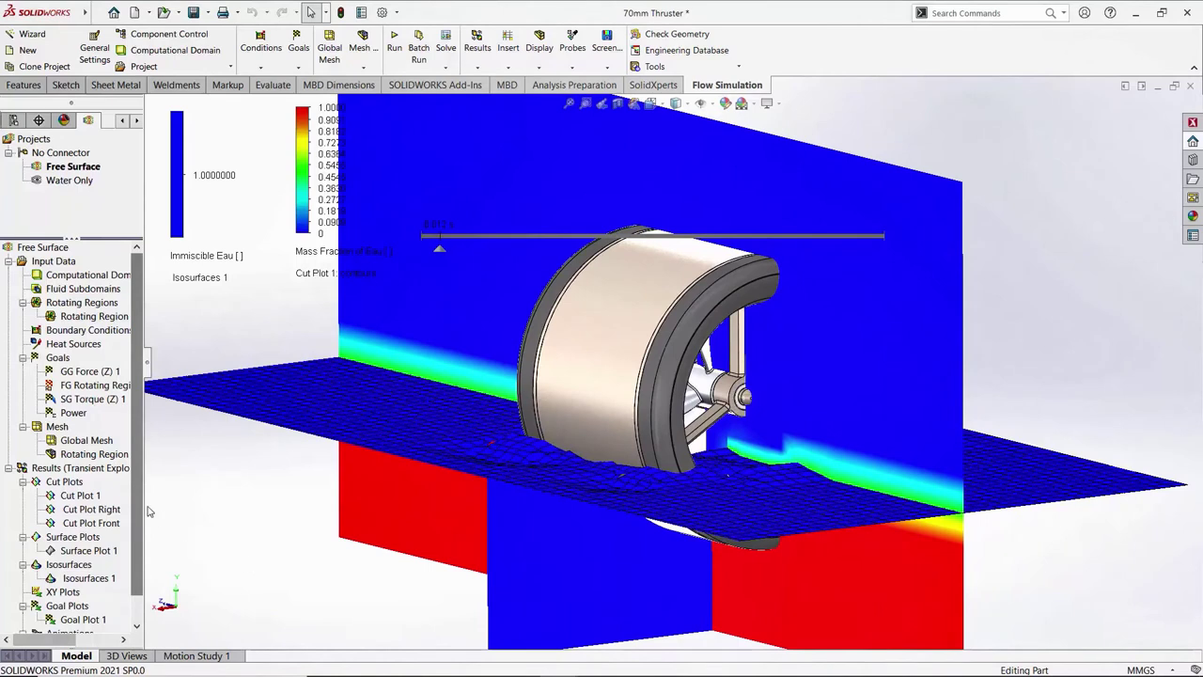
{"action": "right_click", "coordinate": [103, 469]}
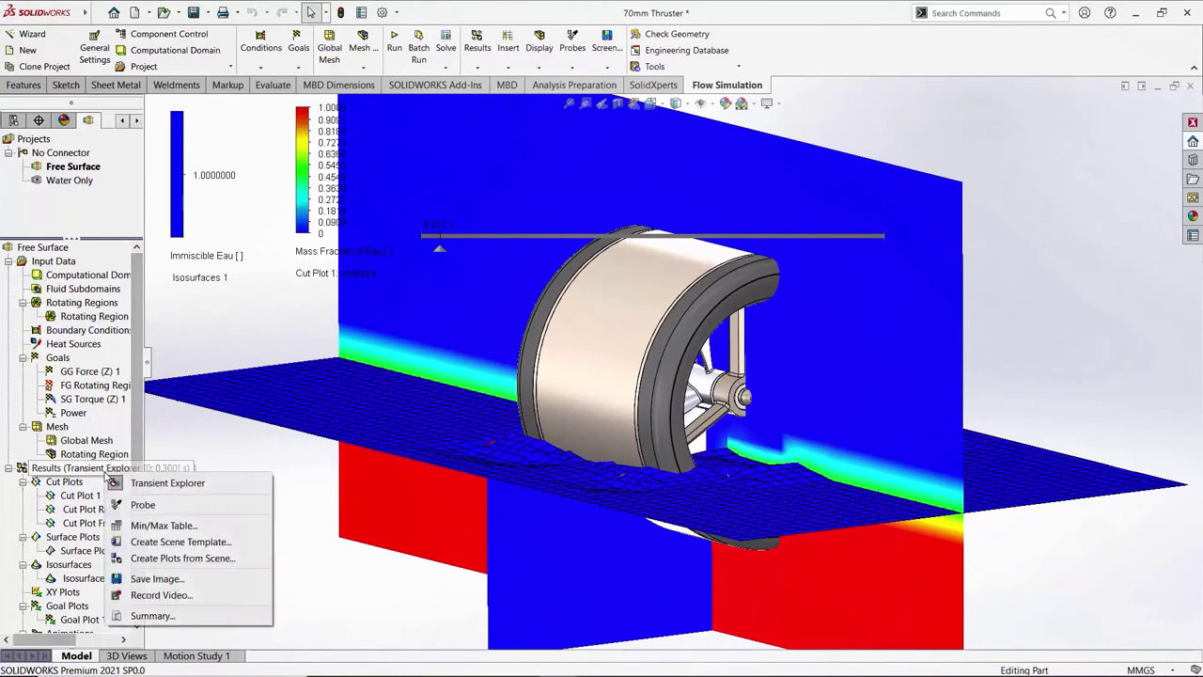
{"action": "left_click", "coordinate": [180, 542]}
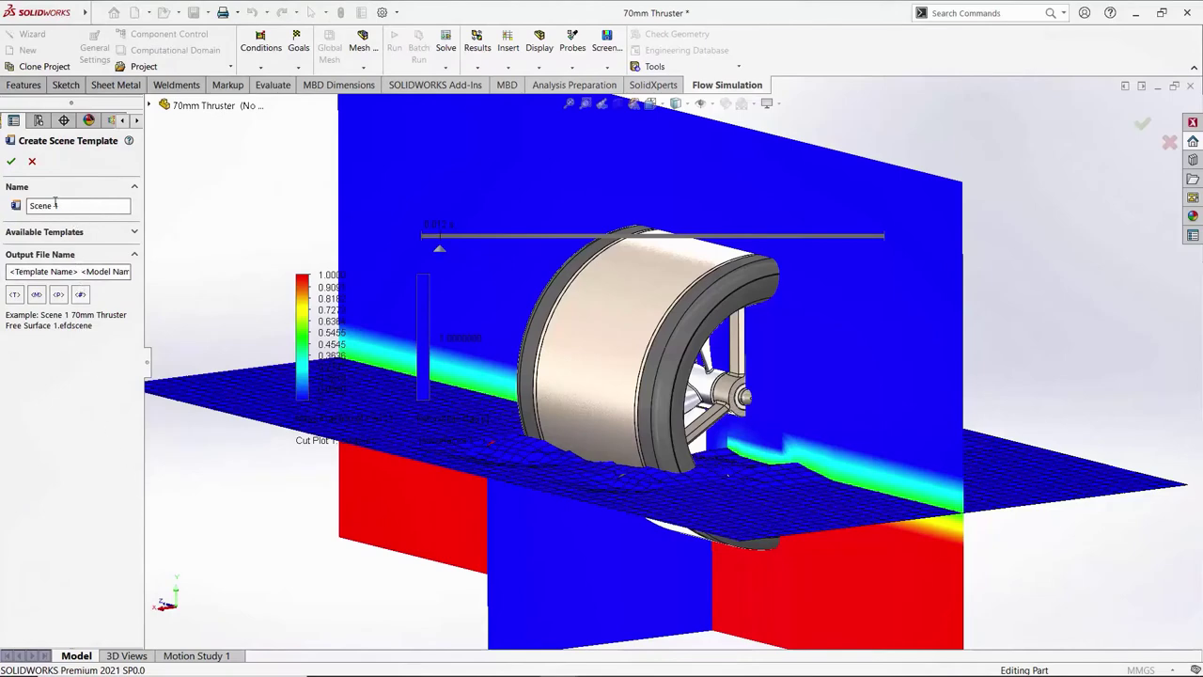
{"action": "left_click", "coordinate": [12, 162]}
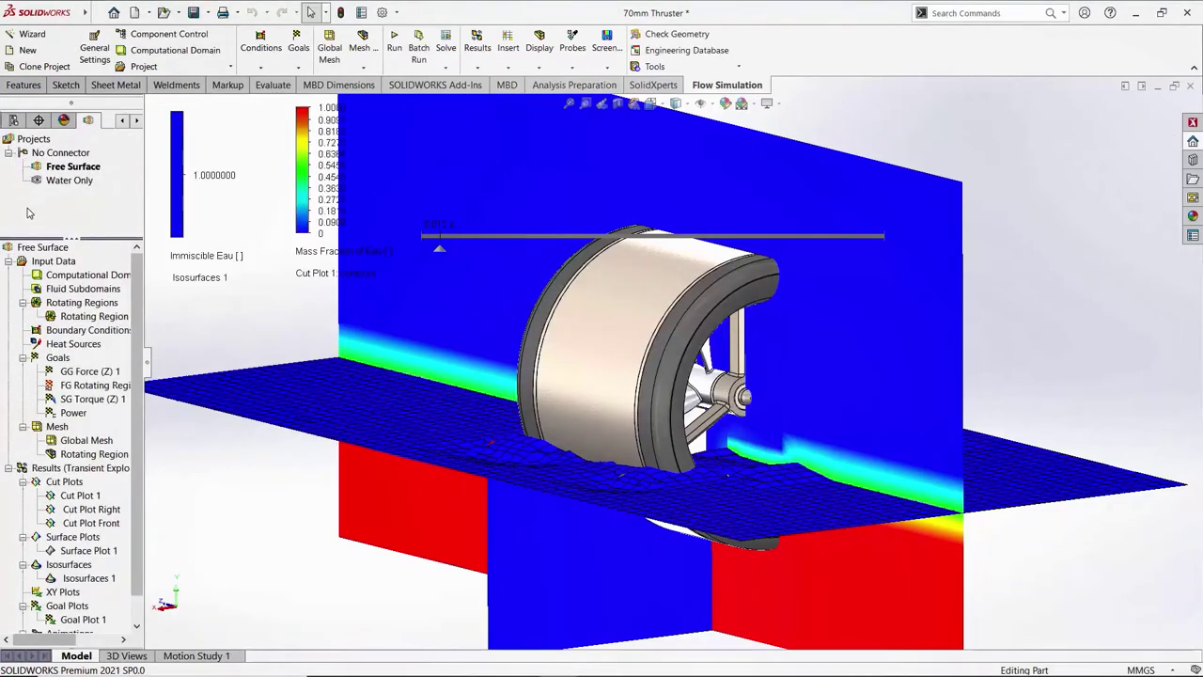
{"action": "double_click", "coordinate": [69, 180]}
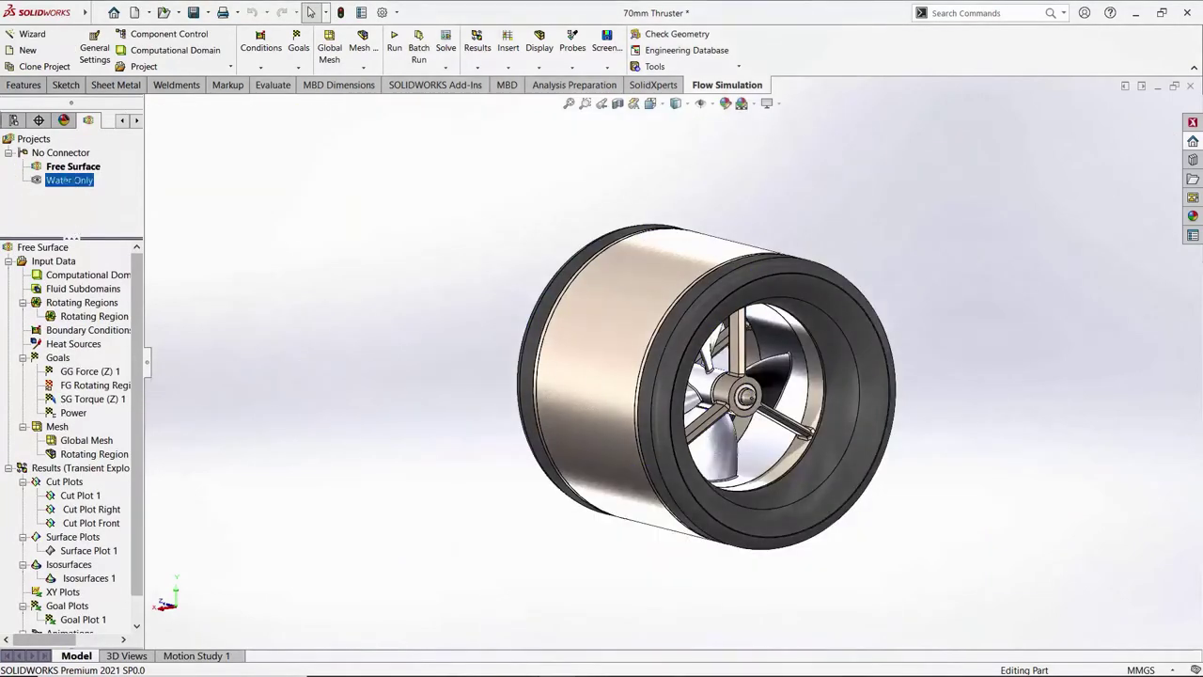
Create Scene 1's three cut plots and isosurface in Water Only, then return to assembly 02800.
{"action": "left_click", "coordinate": [7, 468]}
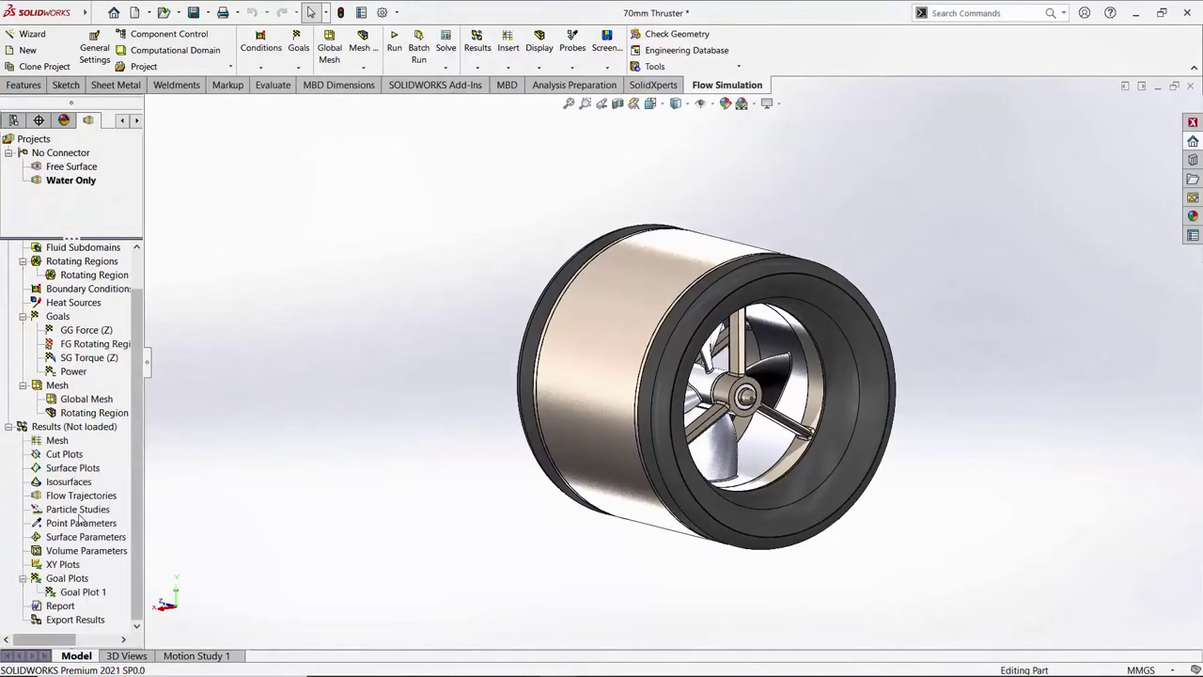
{"action": "right_click", "coordinate": [88, 428]}
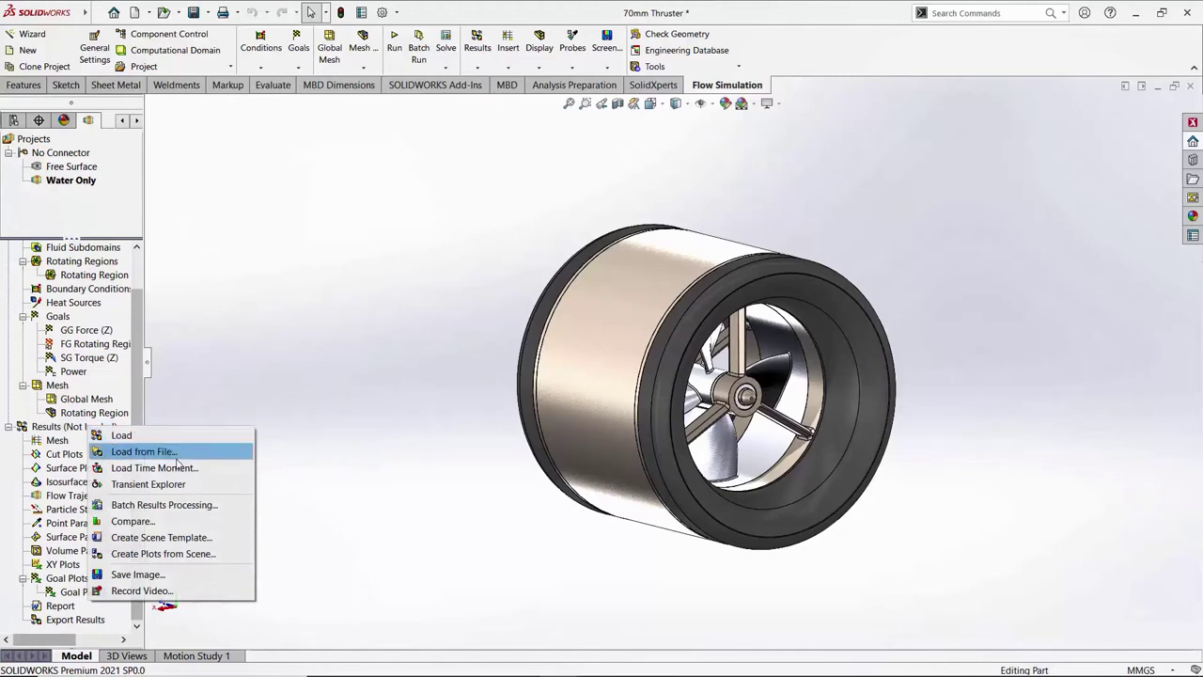
{"action": "left_click", "coordinate": [220, 555]}
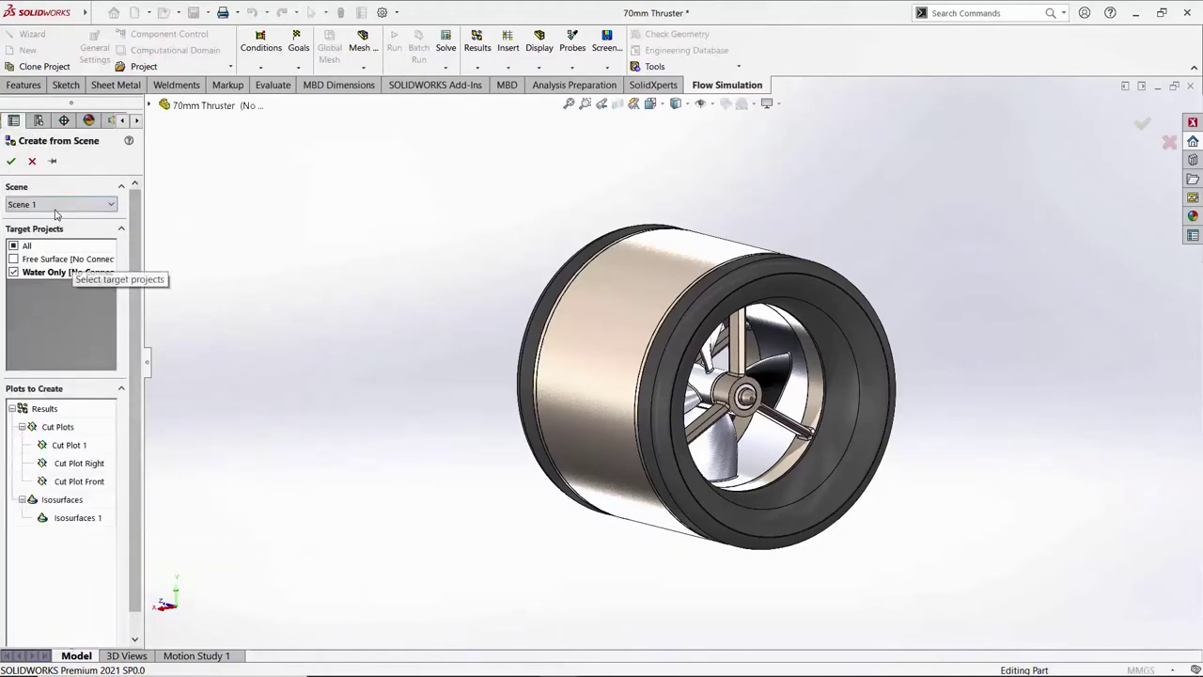
{"action": "left_click", "coordinate": [12, 162]}
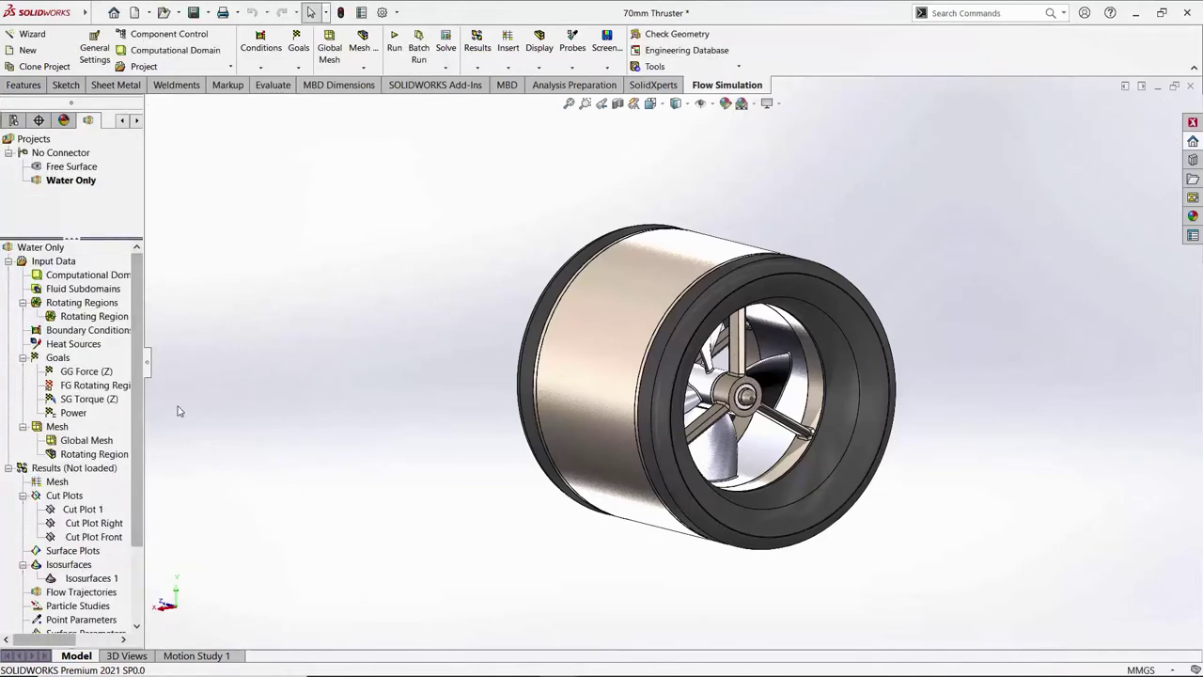
{"action": "key", "text": "ctrl+Tab"}
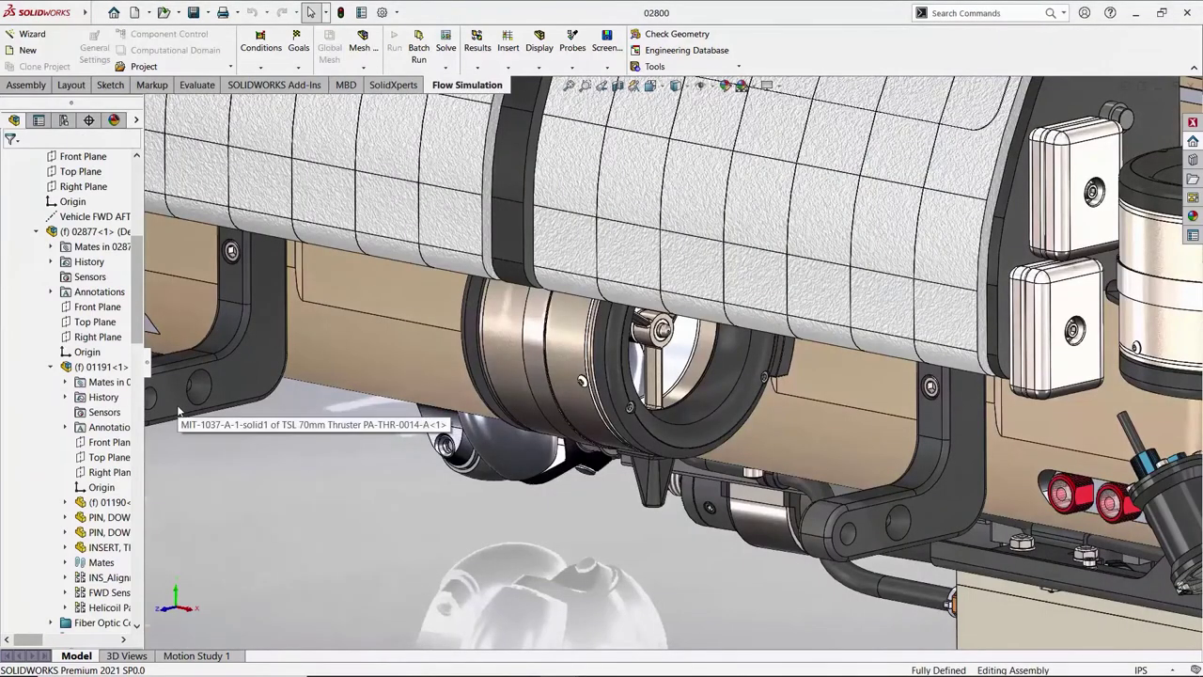
Switch to 02881-S and make the housing's lower side and upper sloping faces transparent.
{"action": "middle_click_drag", "start_coordinate": [575, 499], "coordinate": [691, 485]}
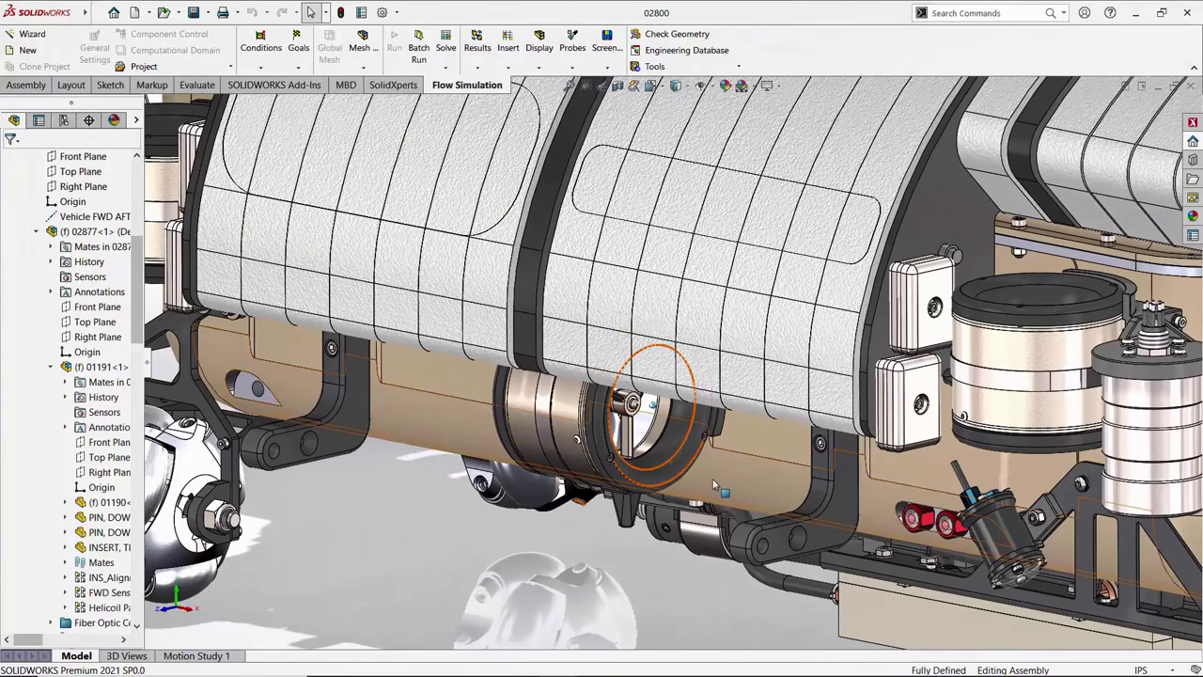
{"action": "key", "text": "ctrl+Tab"}
{"action": "key", "text": "ctrl+Tab"}
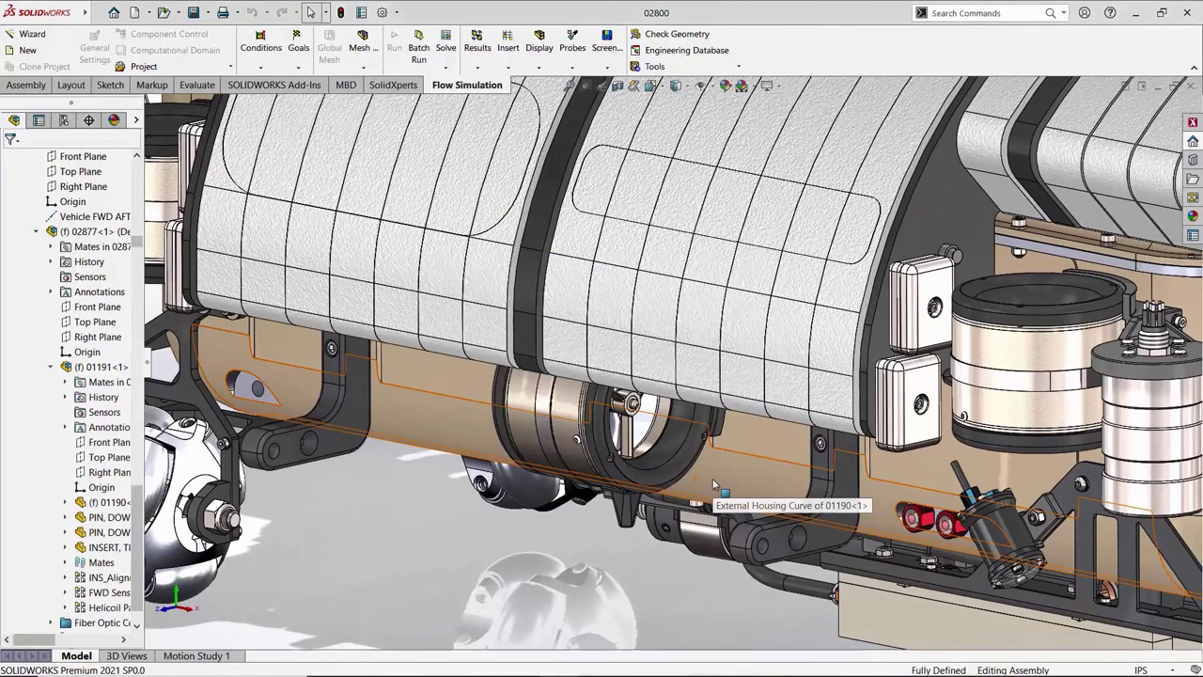
{"action": "left_click", "coordinate": [713, 485]}
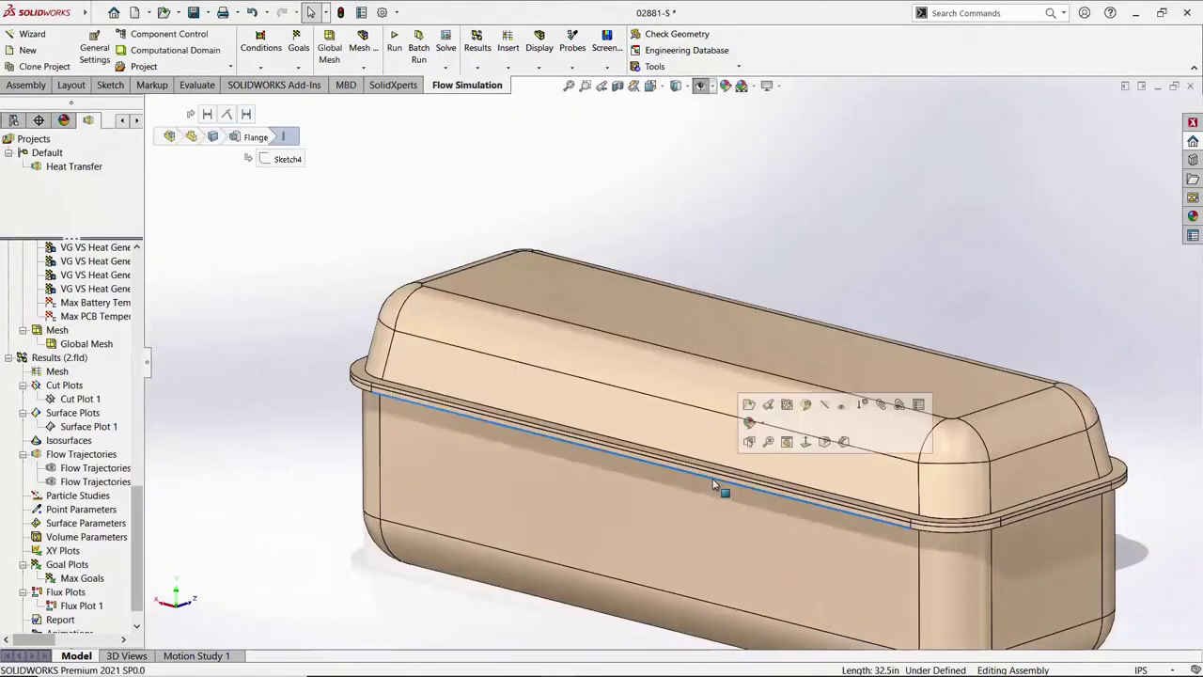
{"action": "left_click", "coordinate": [702, 486]}
{"action": "left_click", "coordinate": [709, 442], "text": "ctrl"}
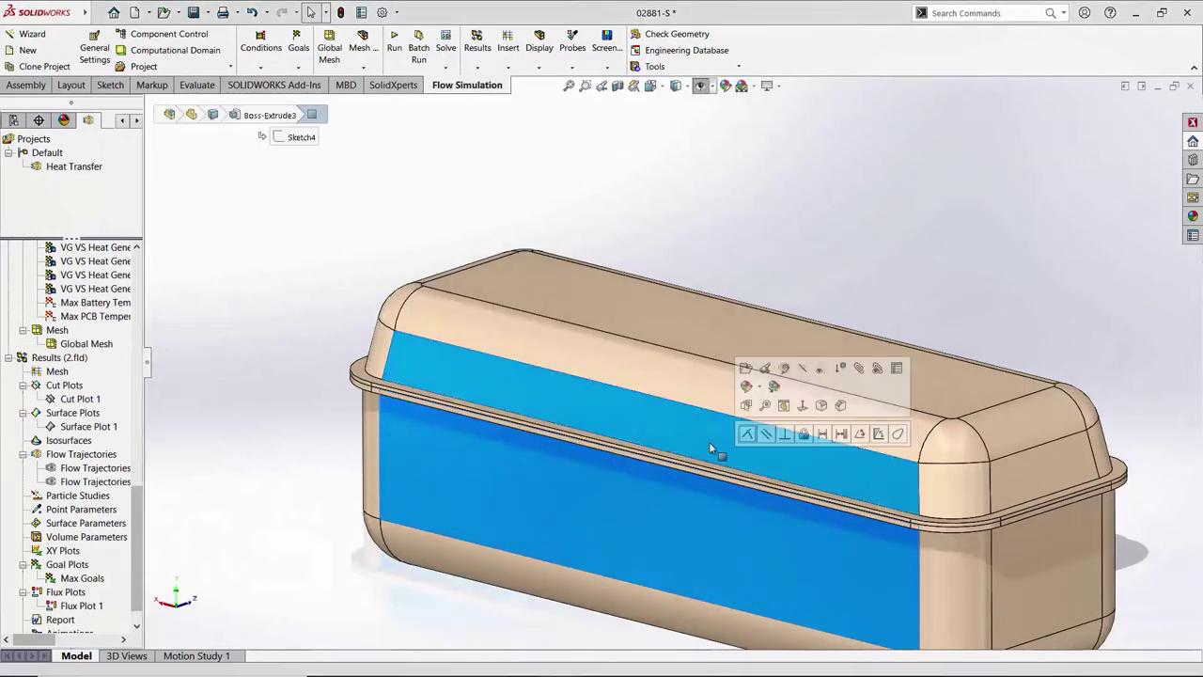
{"action": "left_click", "coordinate": [766, 405]}
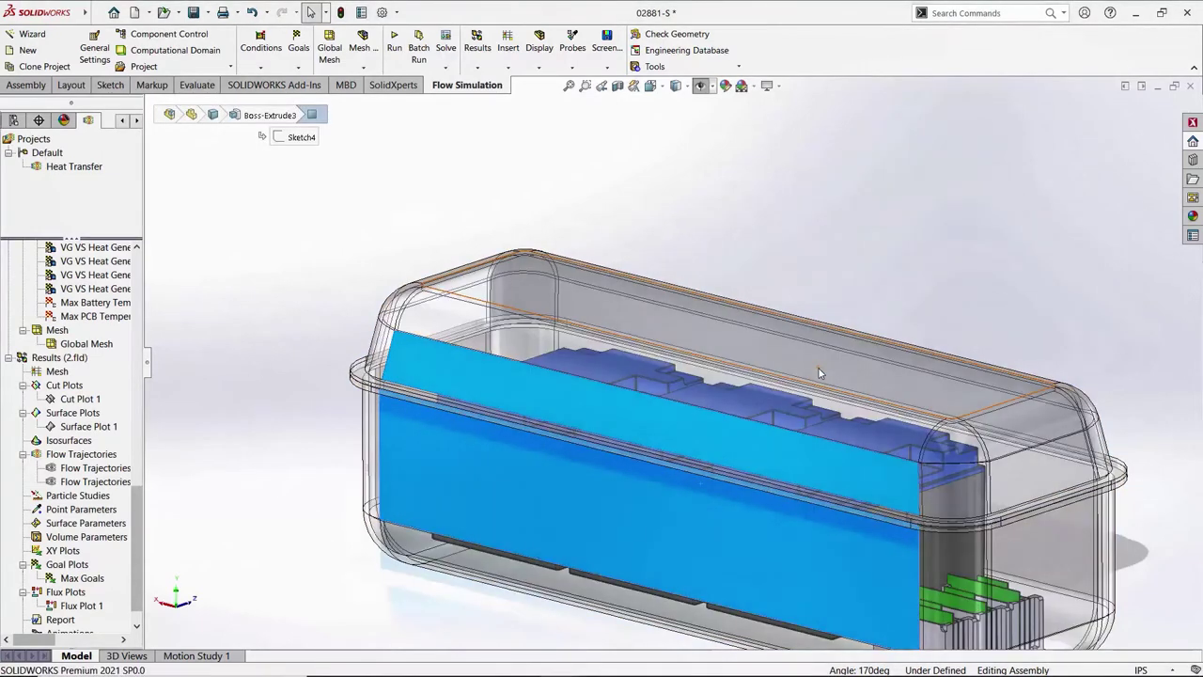
{"action": "left_click", "coordinate": [253, 439]}
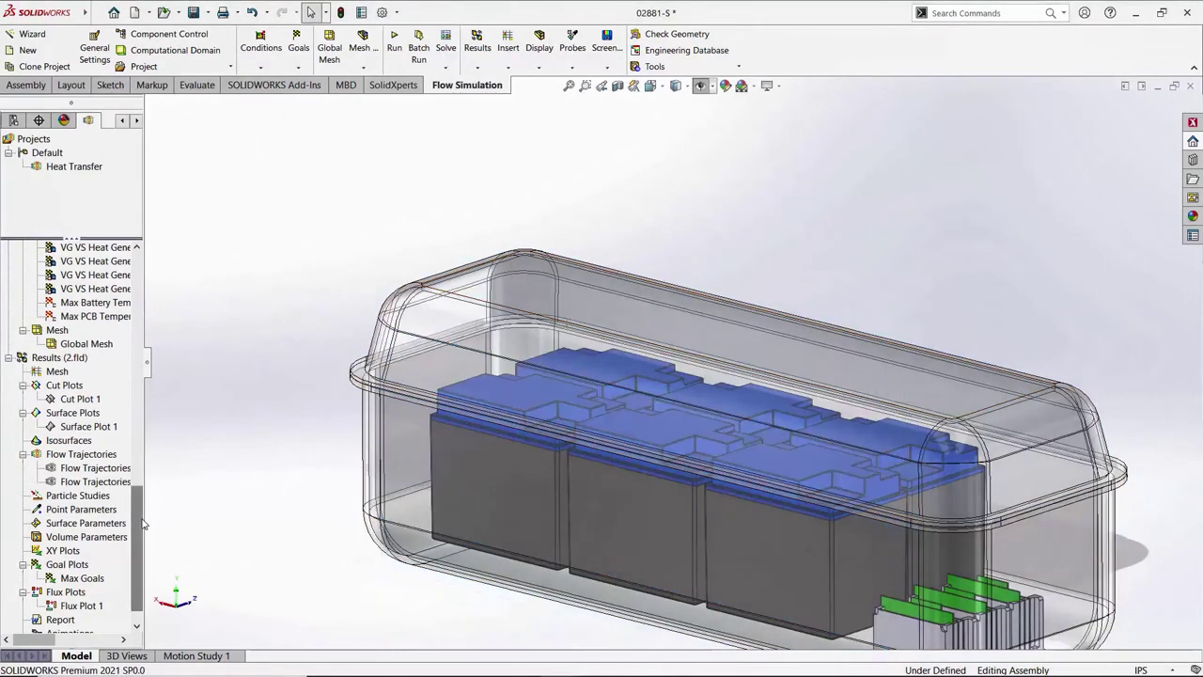
{"action": "right_click", "coordinate": [117, 468]}
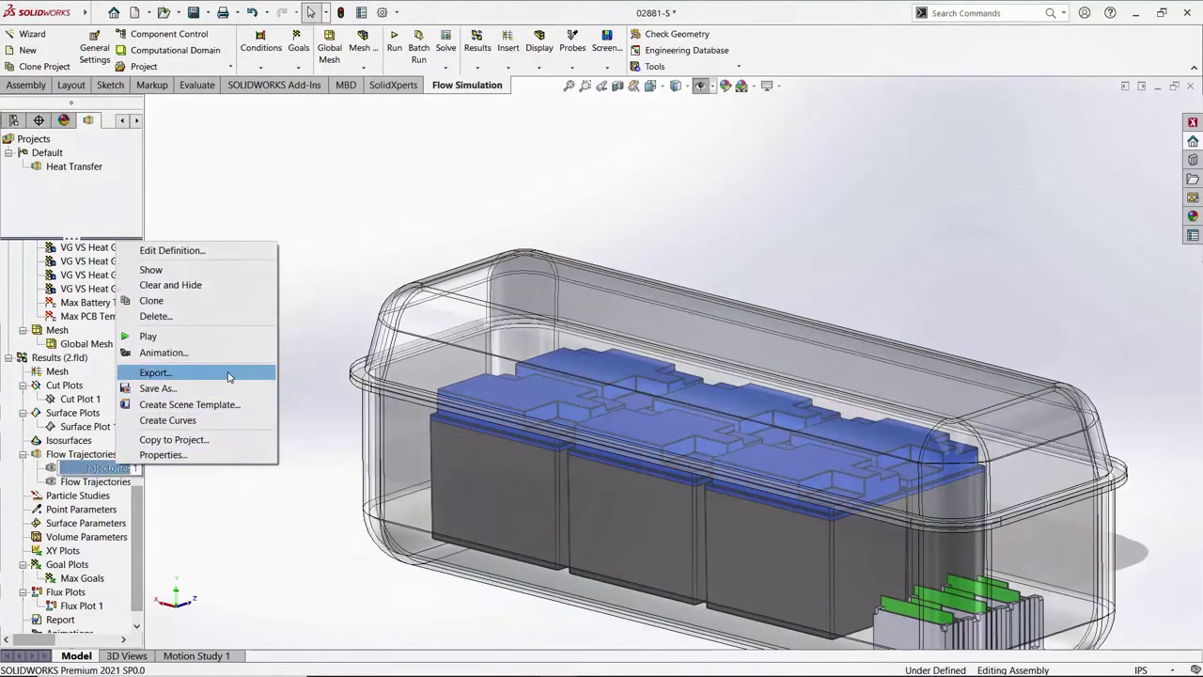
Play Flow Trajectories 1, then review Flux Plot 1 with all nodes grouped and close it.
{"action": "left_click", "coordinate": [225, 335]}
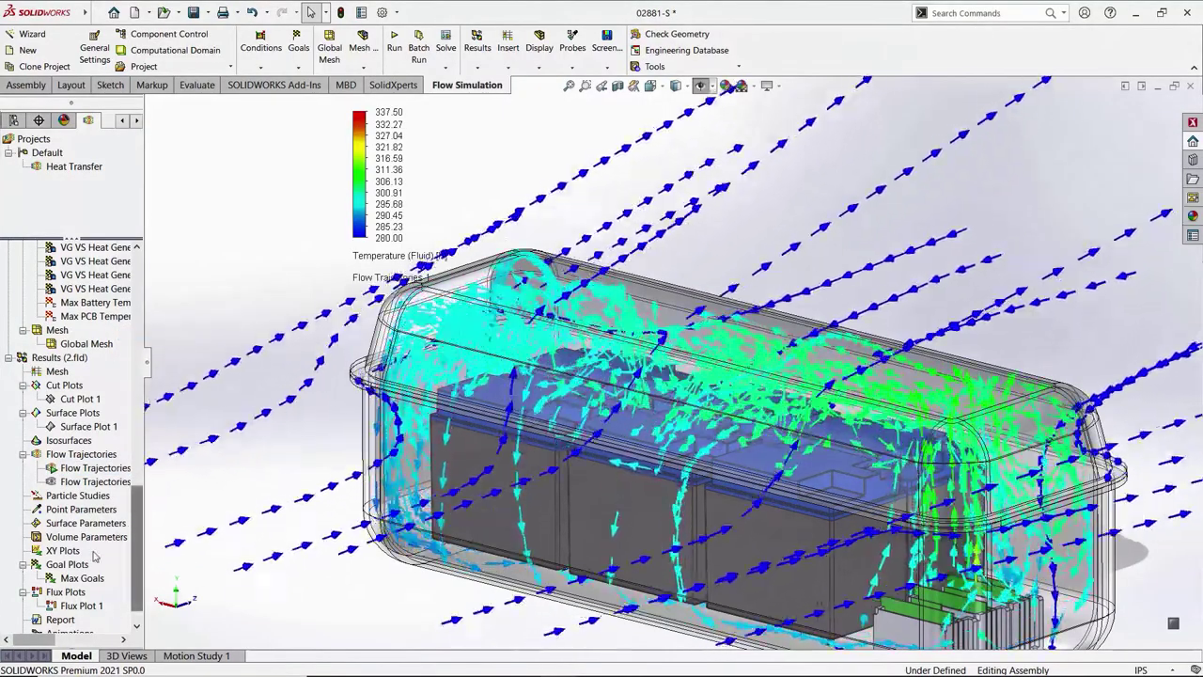
{"action": "right_click", "coordinate": [82, 605]}
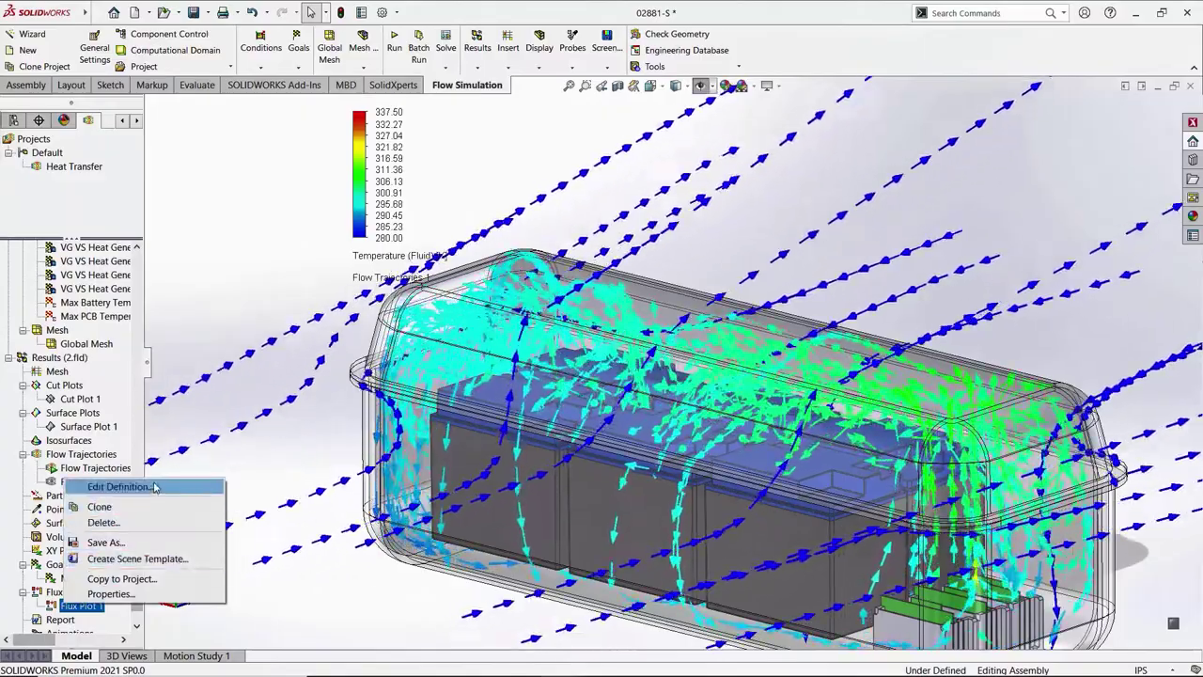
{"action": "left_click", "coordinate": [131, 486]}
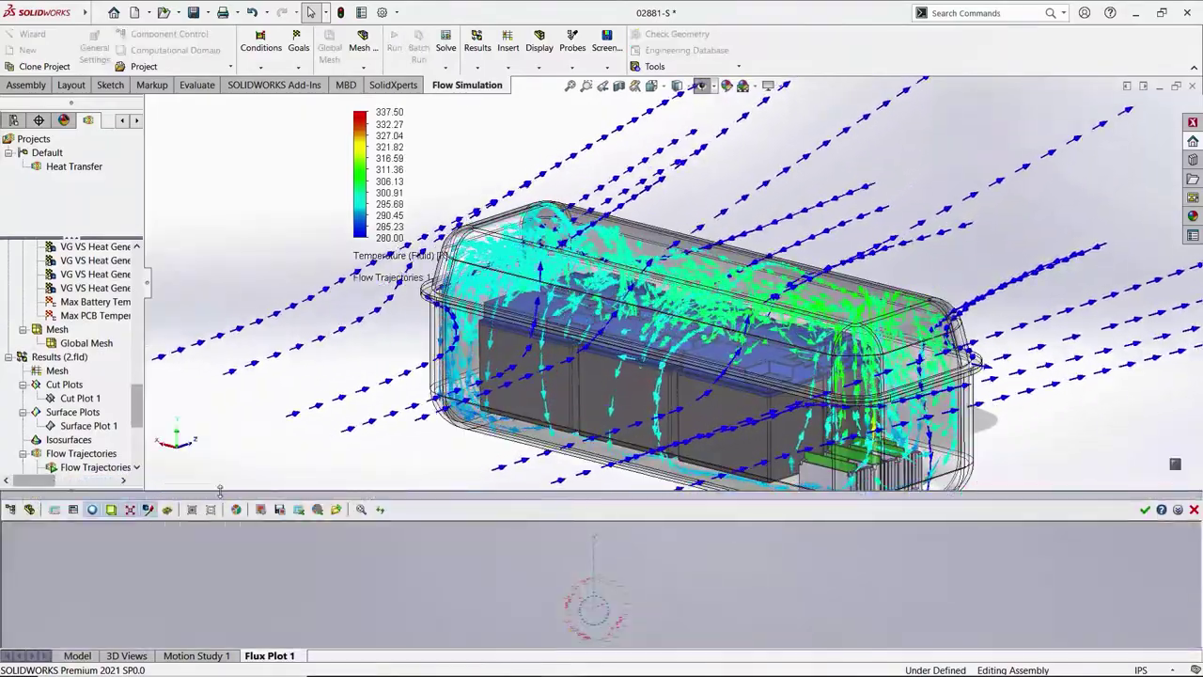
{"action": "left_click_drag", "start_coordinate": [223, 491], "coordinate": [244, 238]}
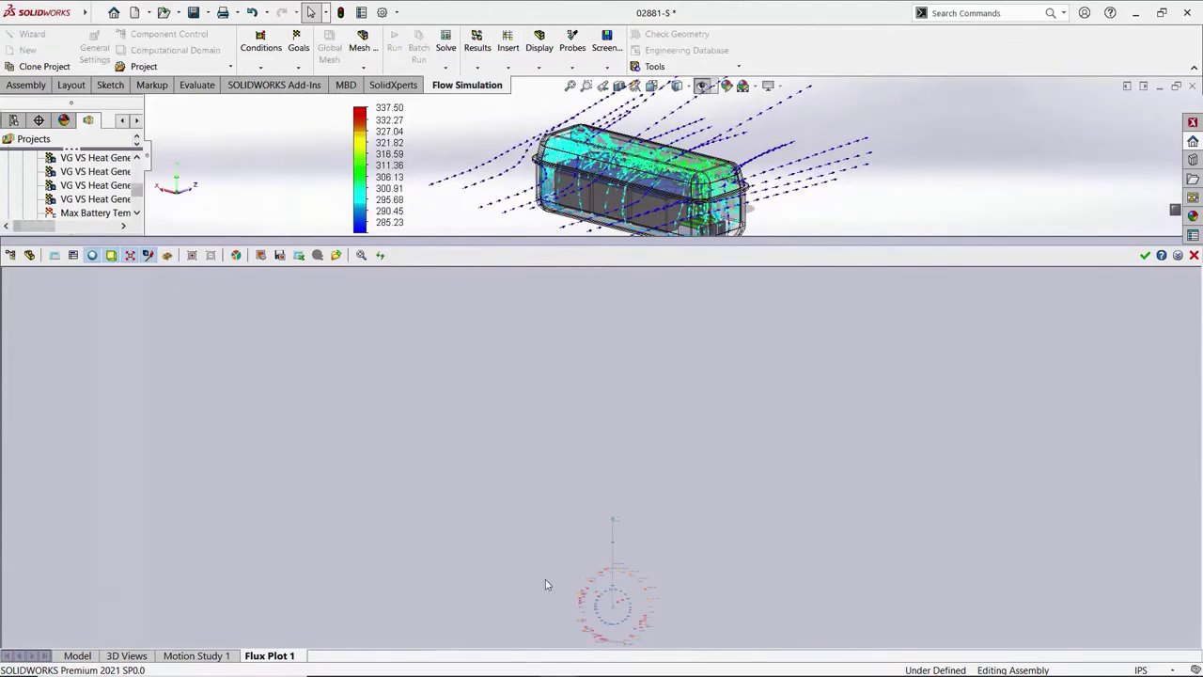
{"action": "scroll", "coordinate": [545, 580], "scroll_direction": "up", "scroll_amount": 10}
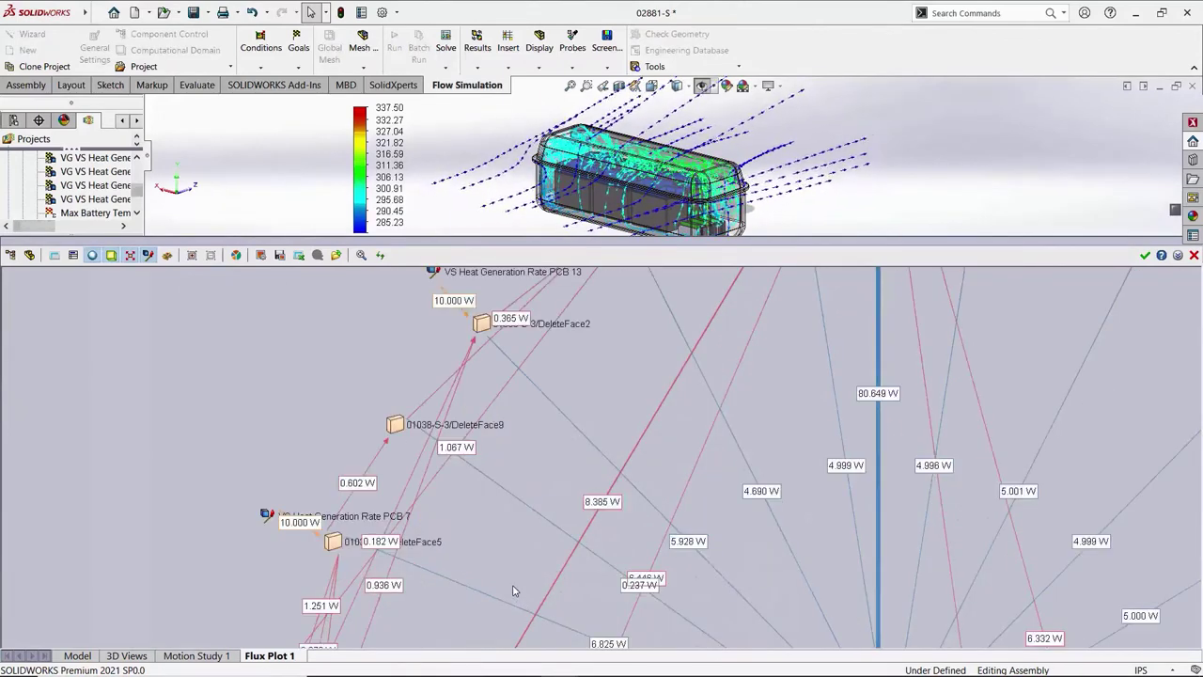
{"action": "left_click_drag", "start_coordinate": [715, 442], "coordinate": [220, 483]}
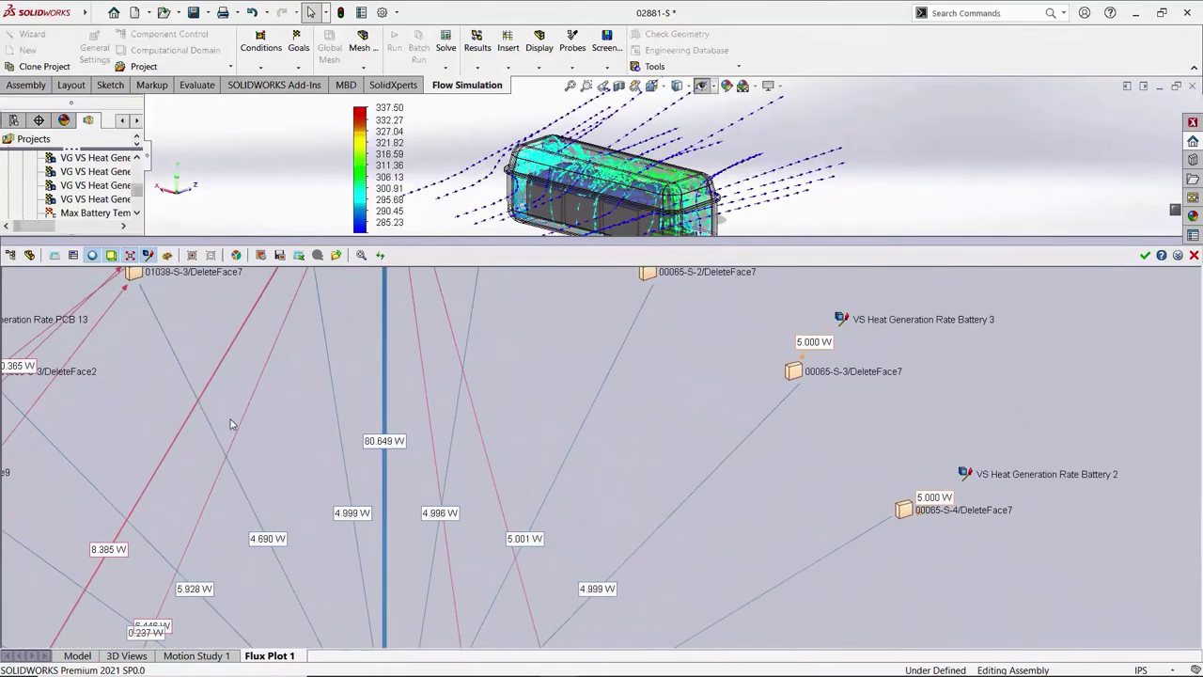
{"action": "left_click", "coordinate": [191, 255]}
{"action": "left_click", "coordinate": [380, 255]}
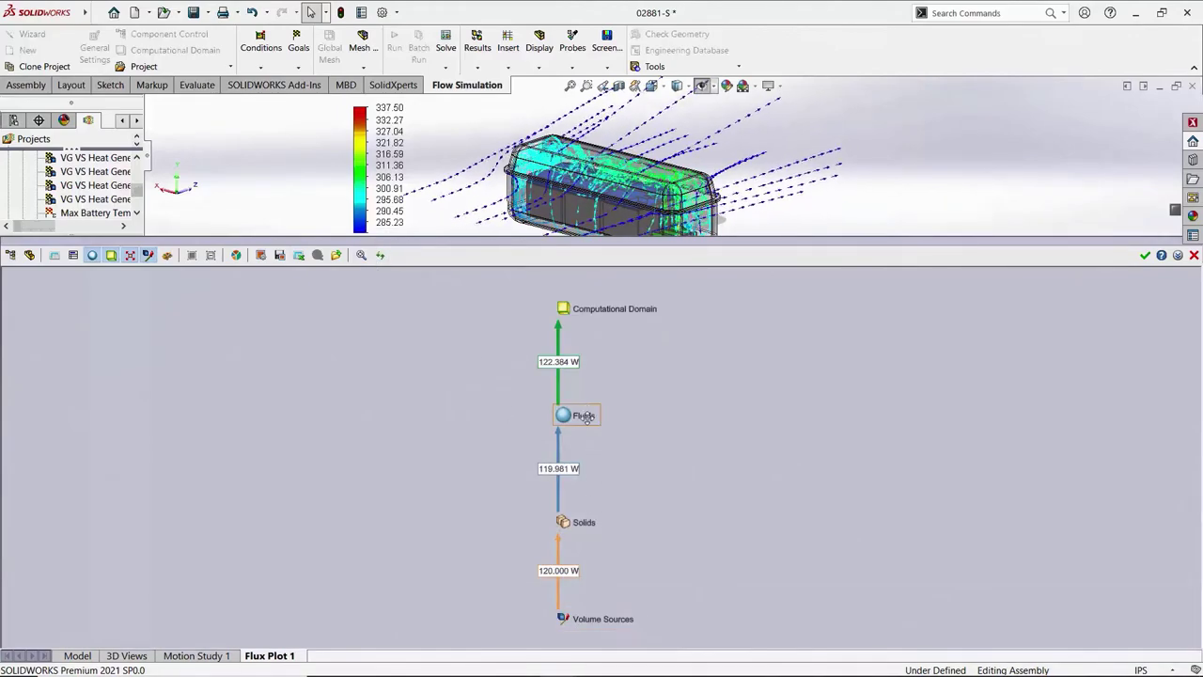
{"action": "left_click", "coordinate": [1194, 255]}
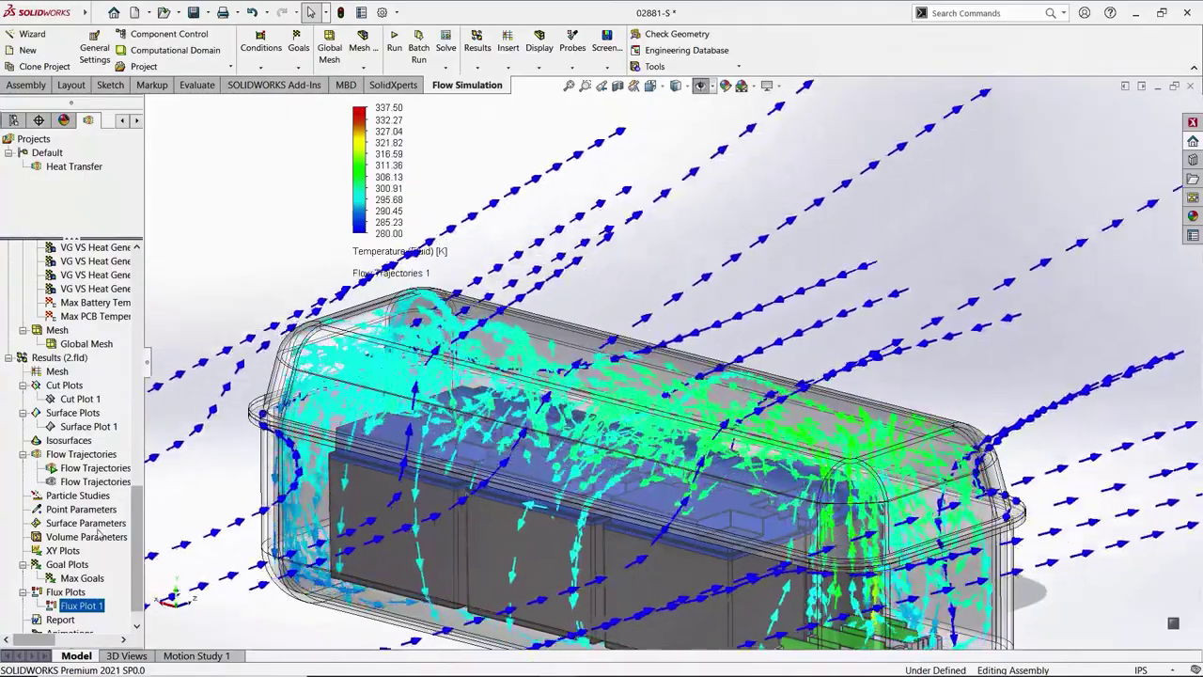
Hide Flow Trajectories 1 and show Flow Trajectories Cropped instead.
{"action": "right_click", "coordinate": [70, 467]}
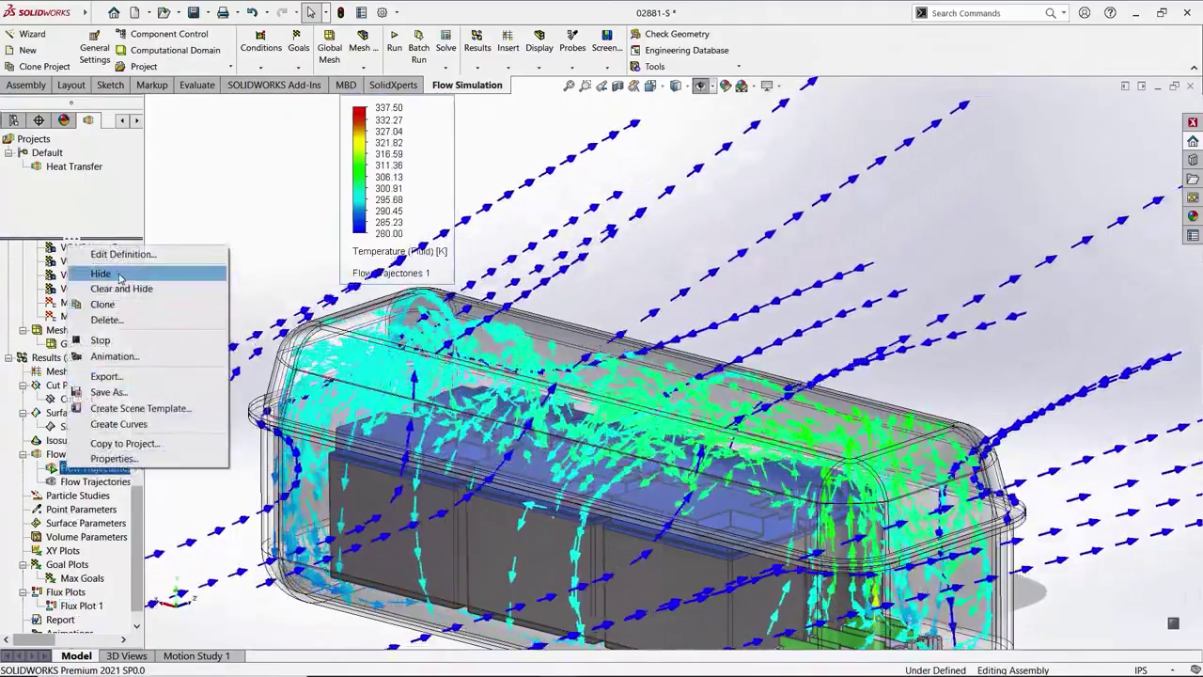
{"action": "left_click", "coordinate": [101, 273]}
{"action": "right_click", "coordinate": [108, 485]}
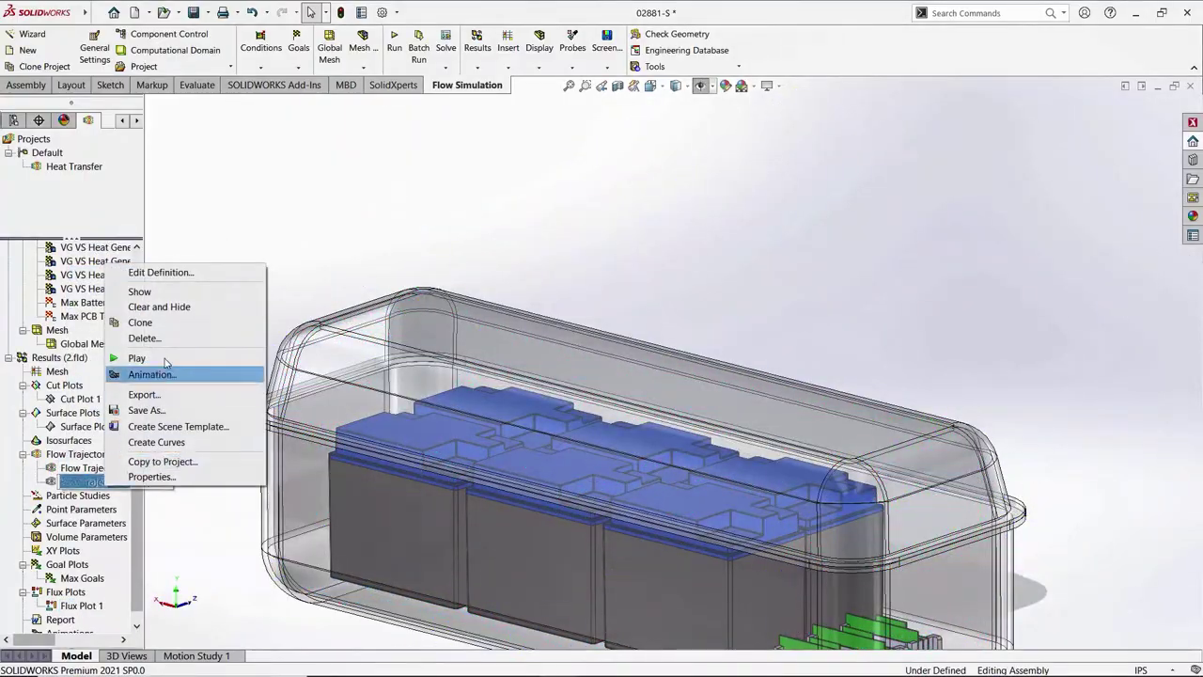
{"action": "left_click", "coordinate": [151, 293]}
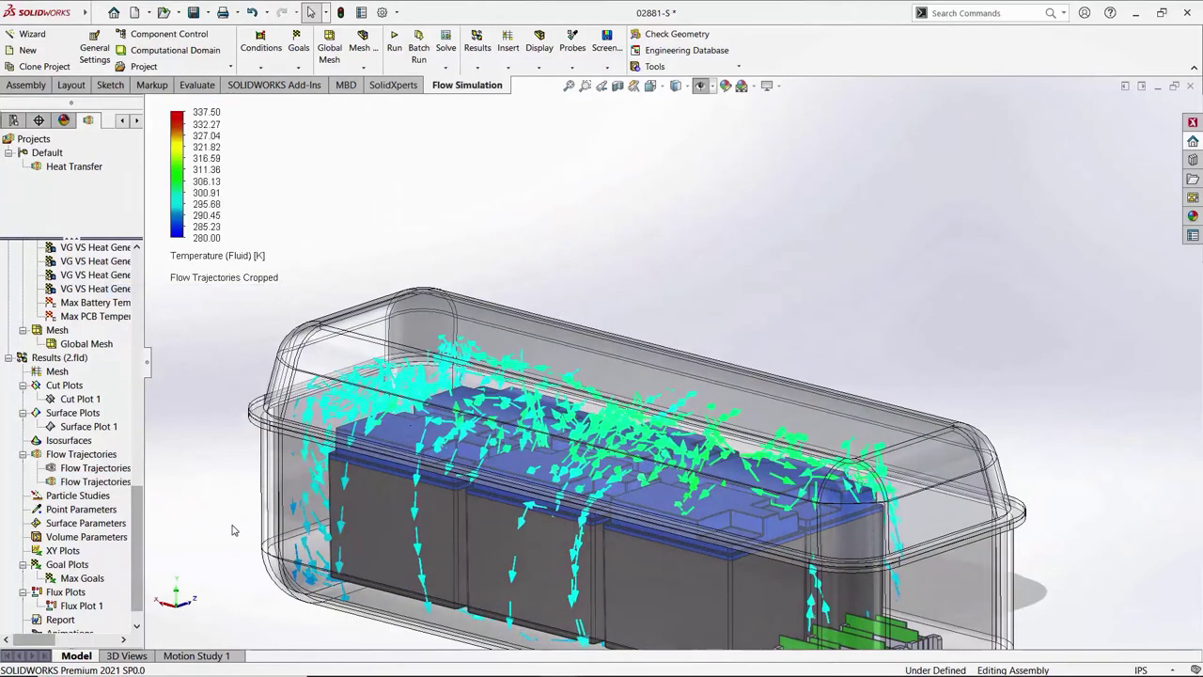
Rescale the cropped trajectories' temperature colours to a manual 280.01–305.81 K range.
{"action": "right_click", "coordinate": [120, 483]}
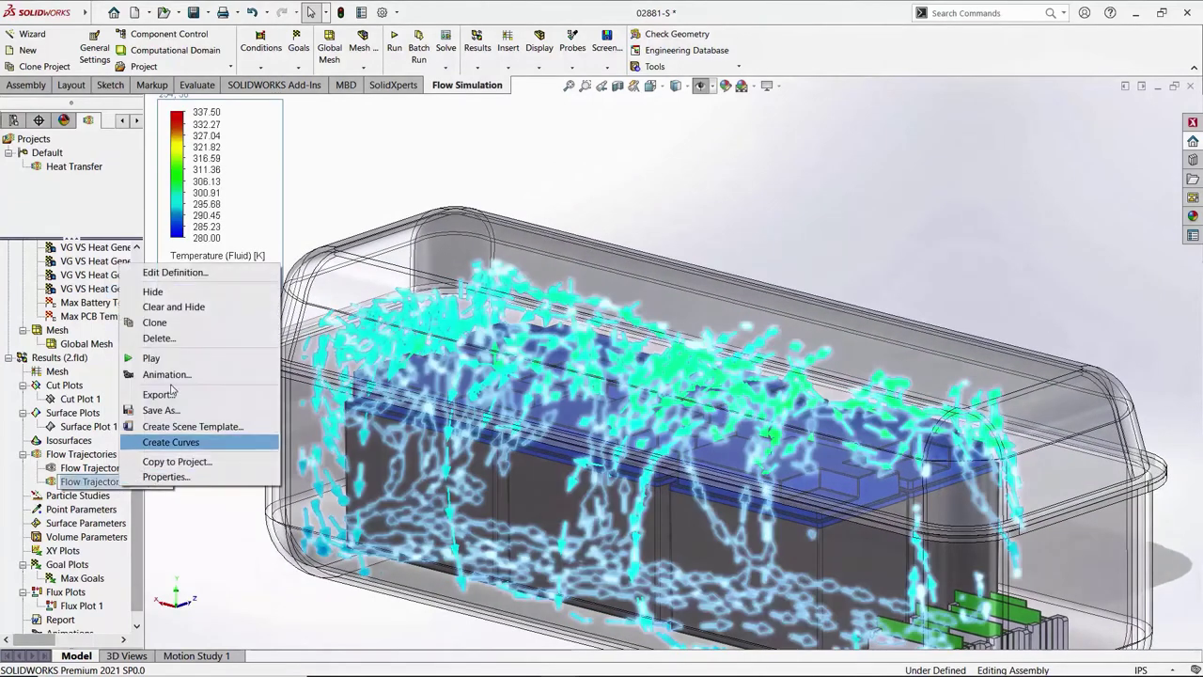
{"action": "left_click", "coordinate": [179, 273]}
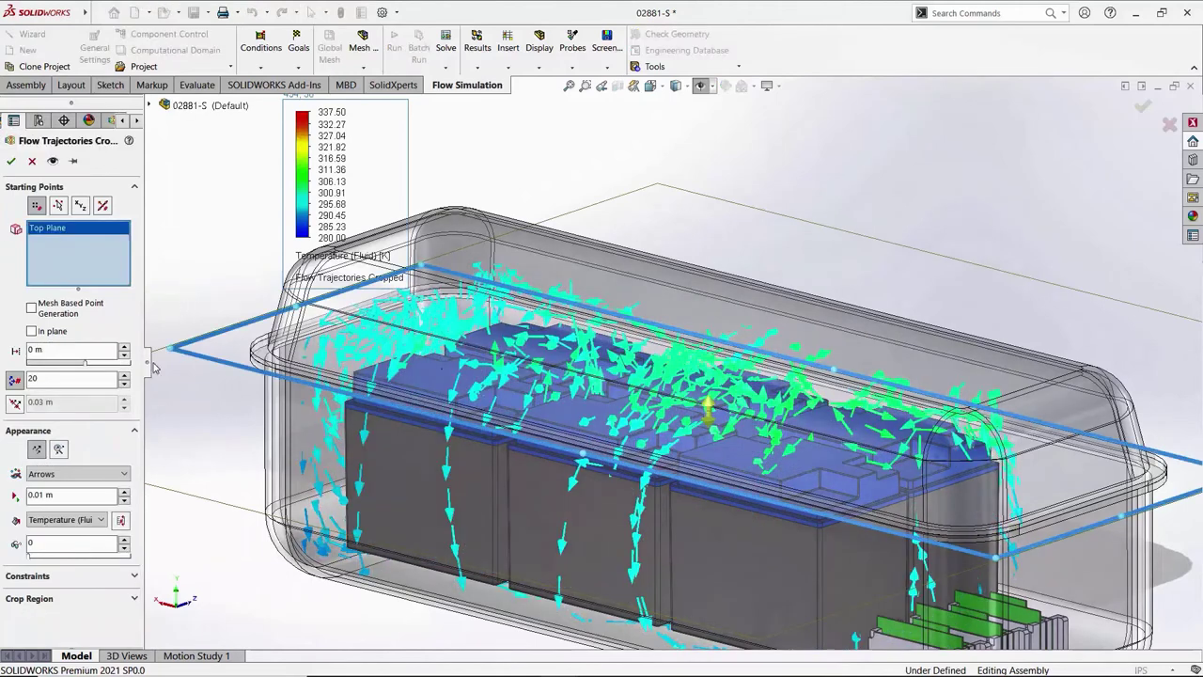
{"action": "left_click", "coordinate": [121, 521]}
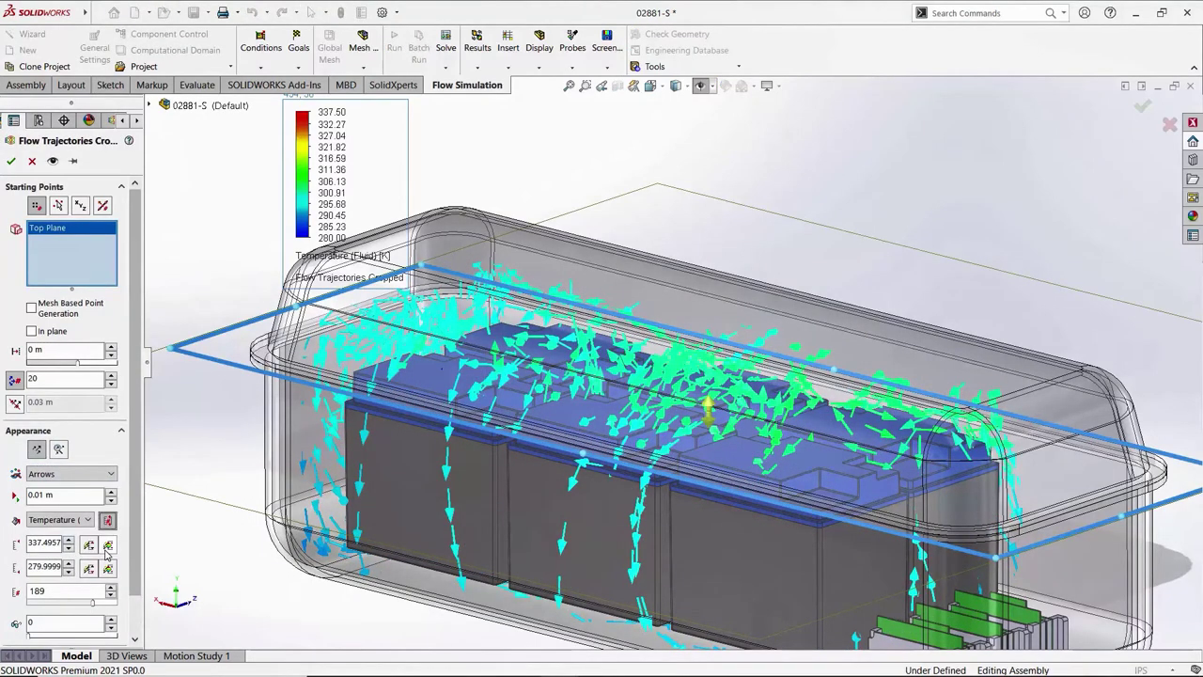
{"action": "left_click", "coordinate": [10, 161]}
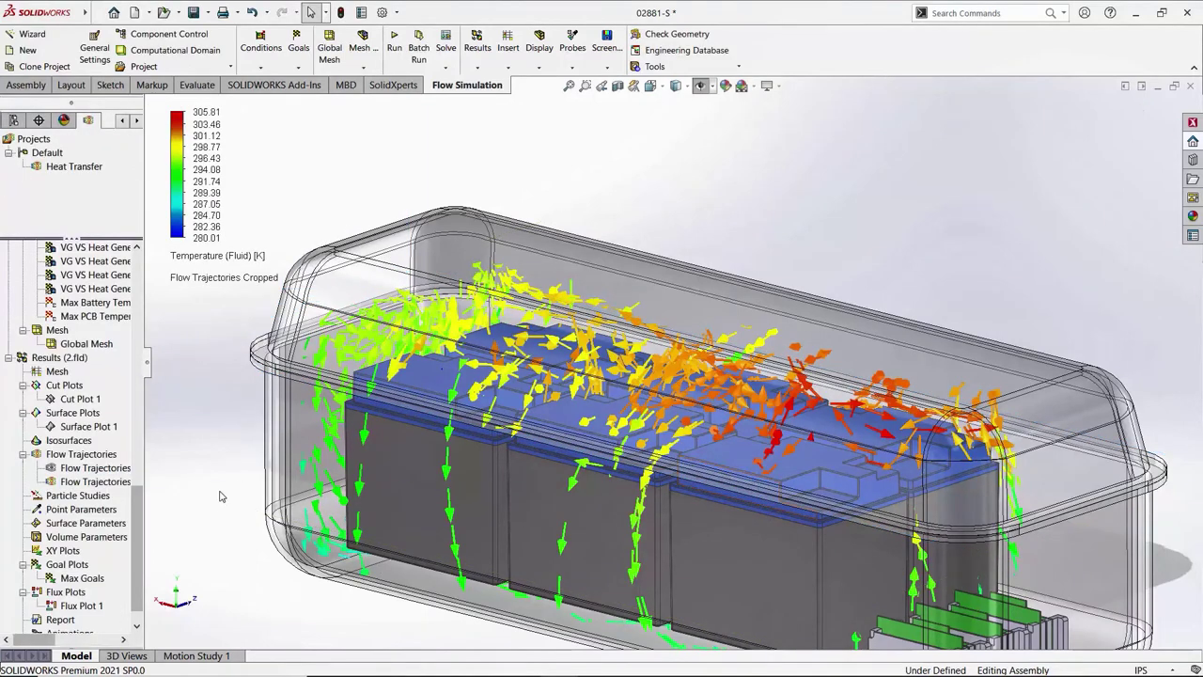
{"action": "left_click_drag", "start_coordinate": [139, 519], "coordinate": [151, 433]}
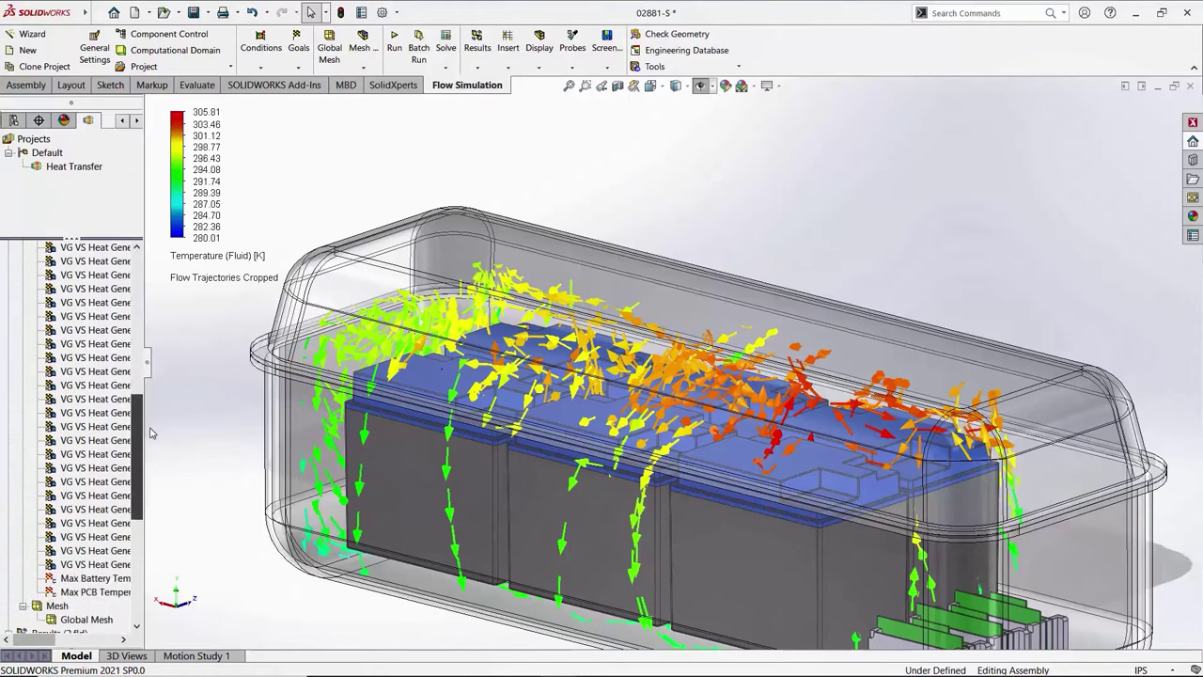
Edit and confirm the Max Battery Temperature goal.
{"action": "right_click", "coordinate": [109, 578]}
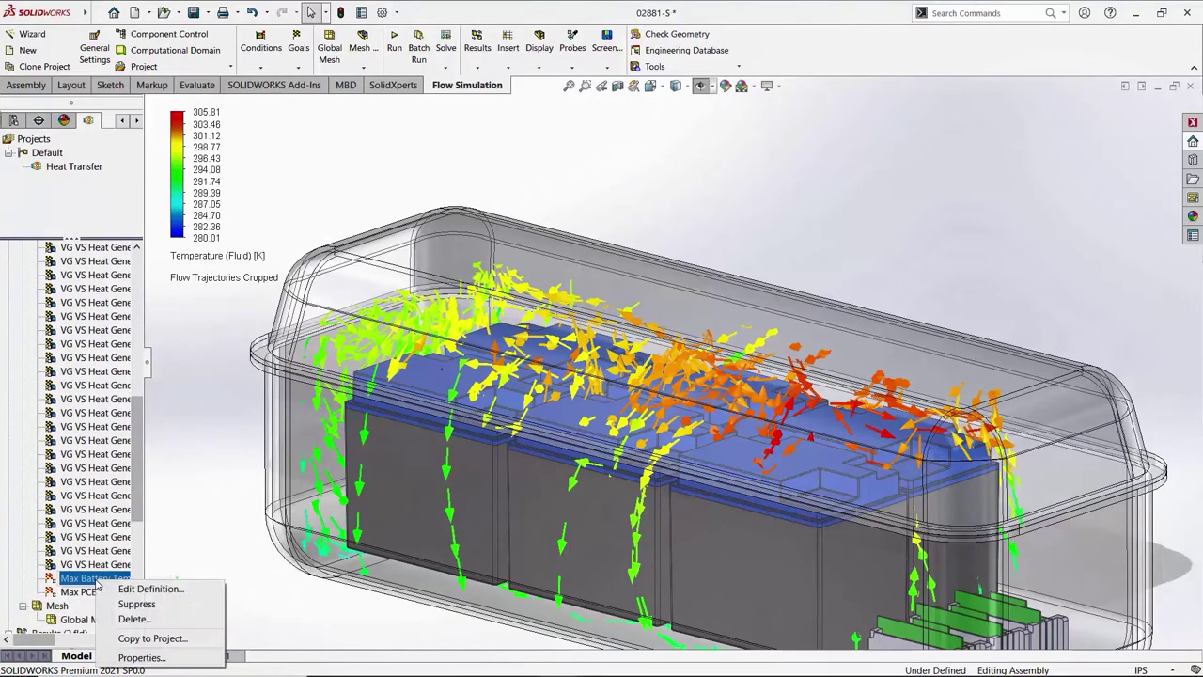
{"action": "left_click", "coordinate": [139, 589]}
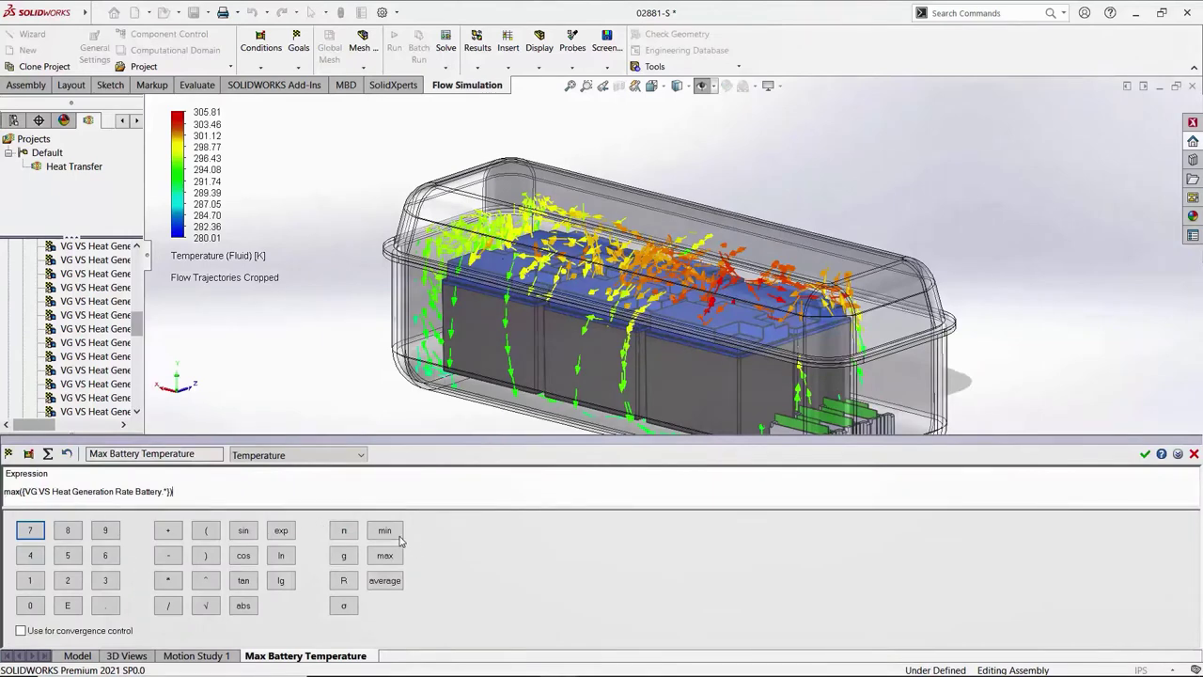
{"action": "left_click", "coordinate": [1145, 454]}
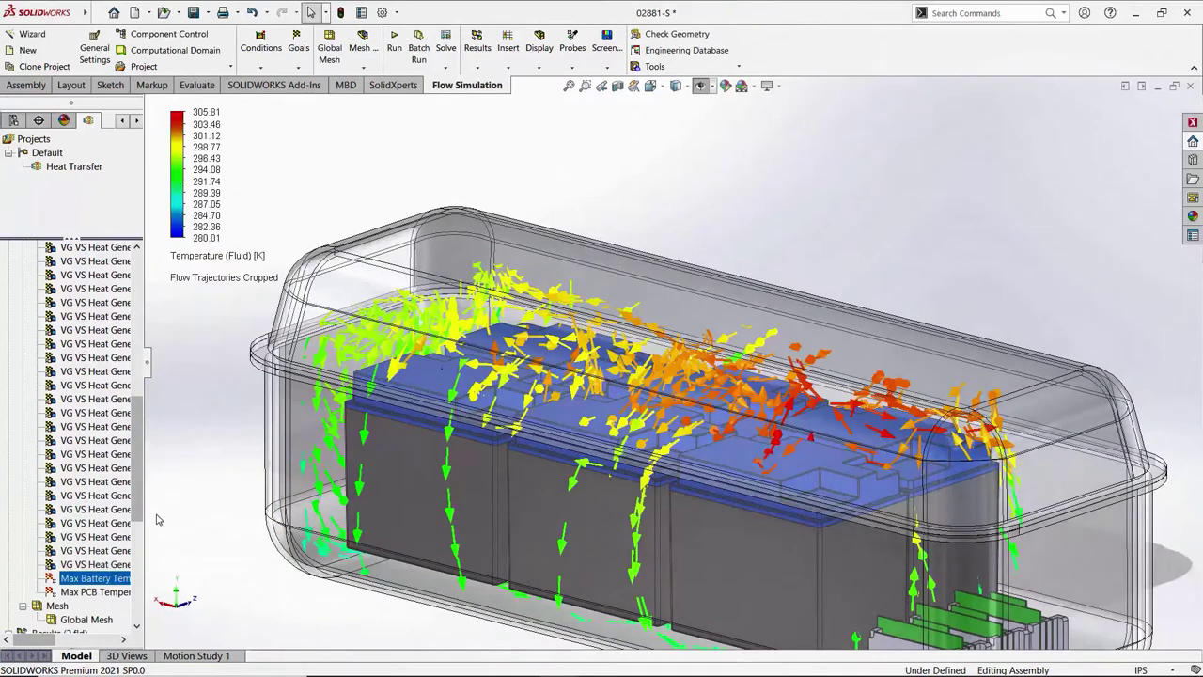
Show the Max Goals plot and fit the whole model in the view.
{"action": "scroll", "coordinate": [141, 503], "scroll_direction": "down", "scroll_amount": 7}
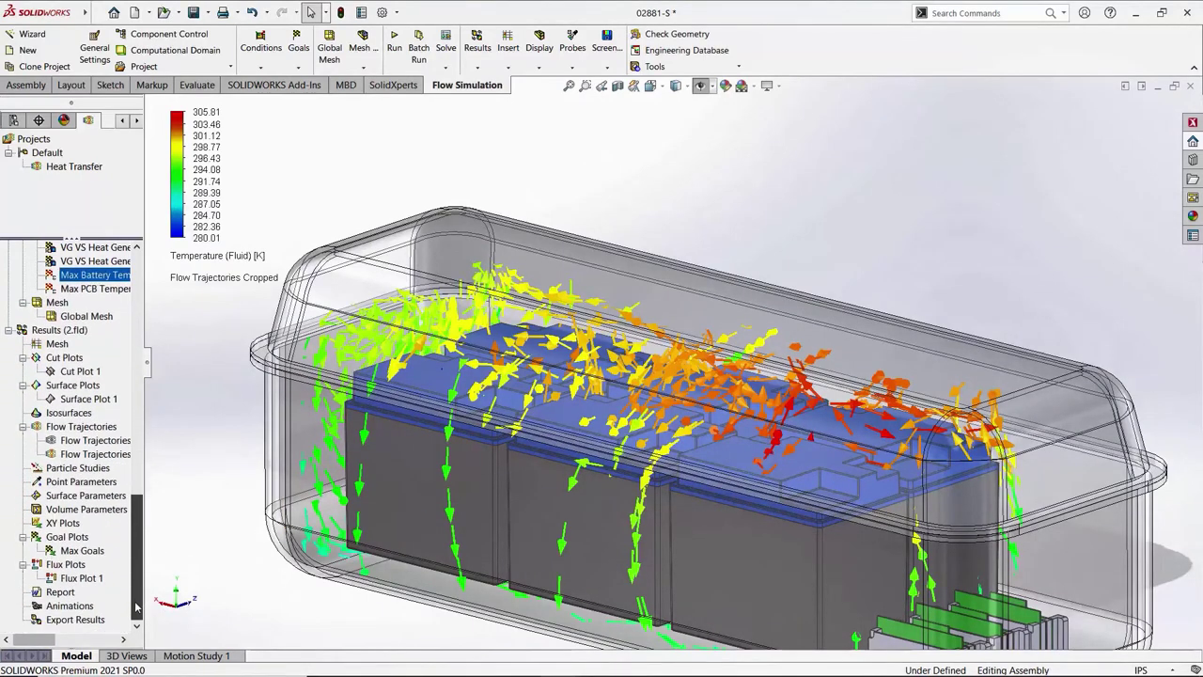
{"action": "right_click", "coordinate": [91, 553]}
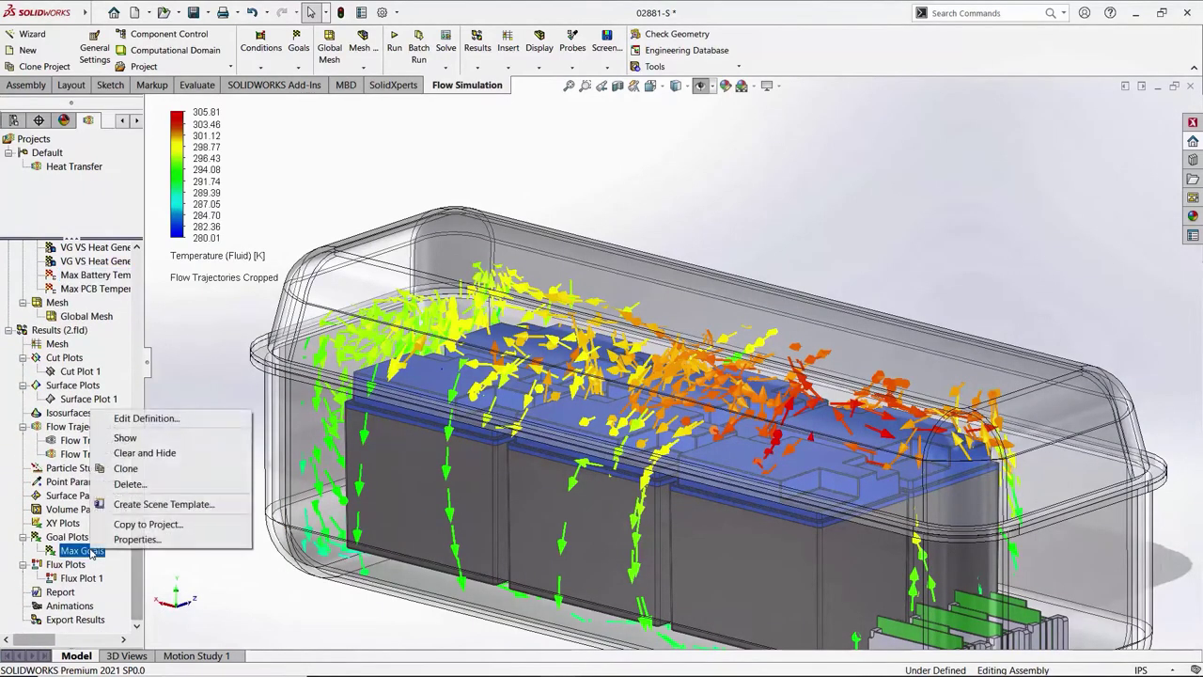
{"action": "left_click", "coordinate": [208, 440]}
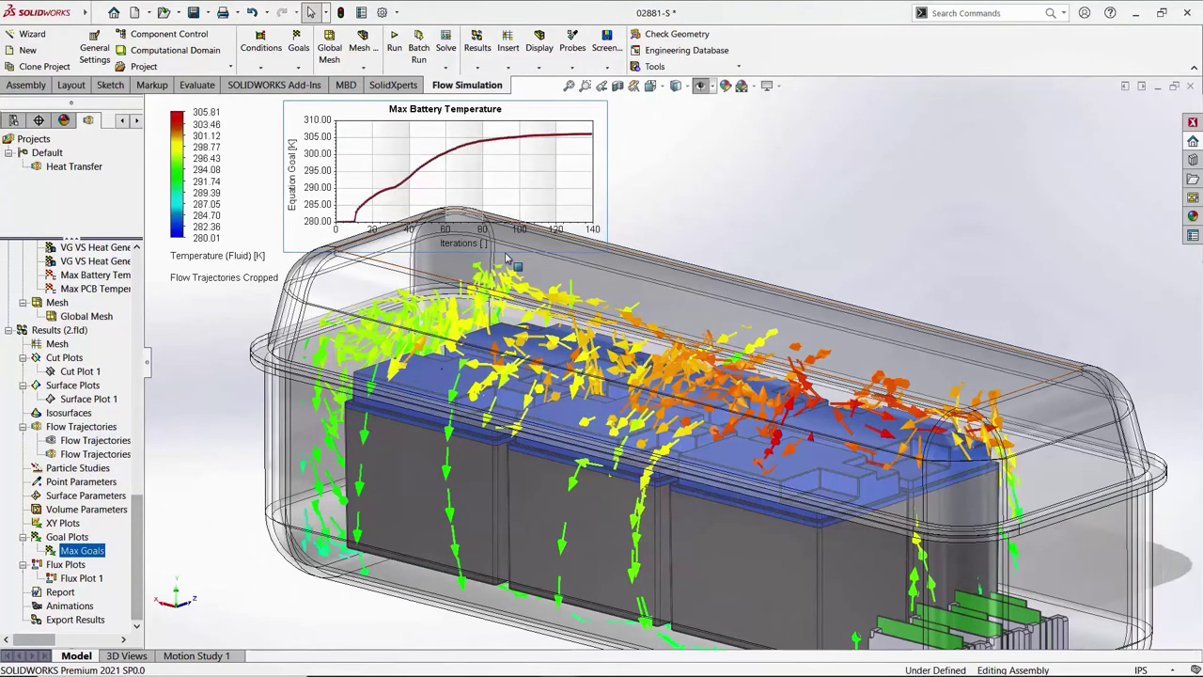
{"action": "key", "text": "f"}
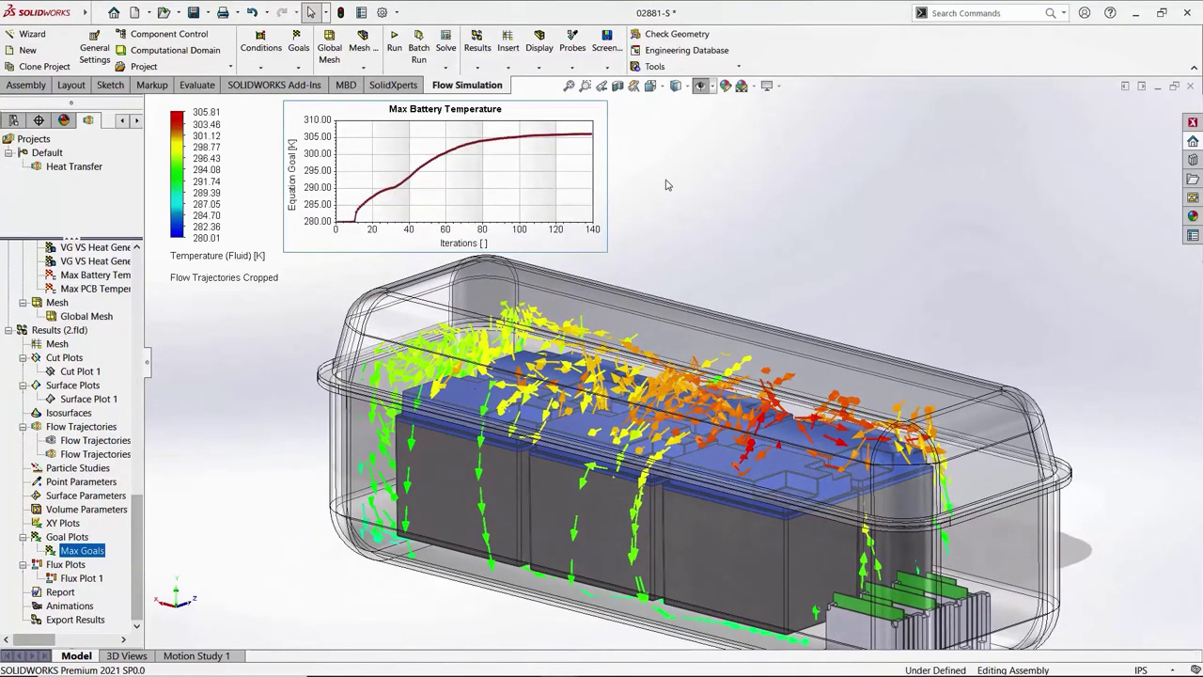
{"action": "left_click", "coordinate": [667, 186]}
{"action": "left_click", "coordinate": [675, 52]}
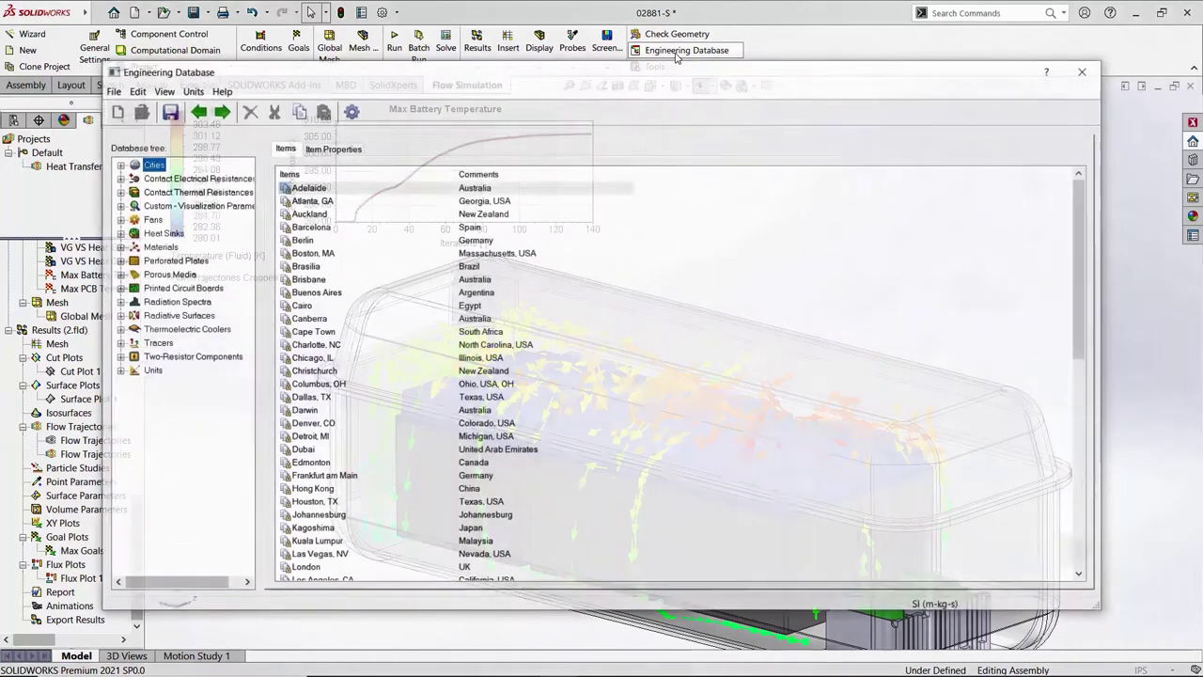
{"action": "left_click", "coordinate": [156, 205]}
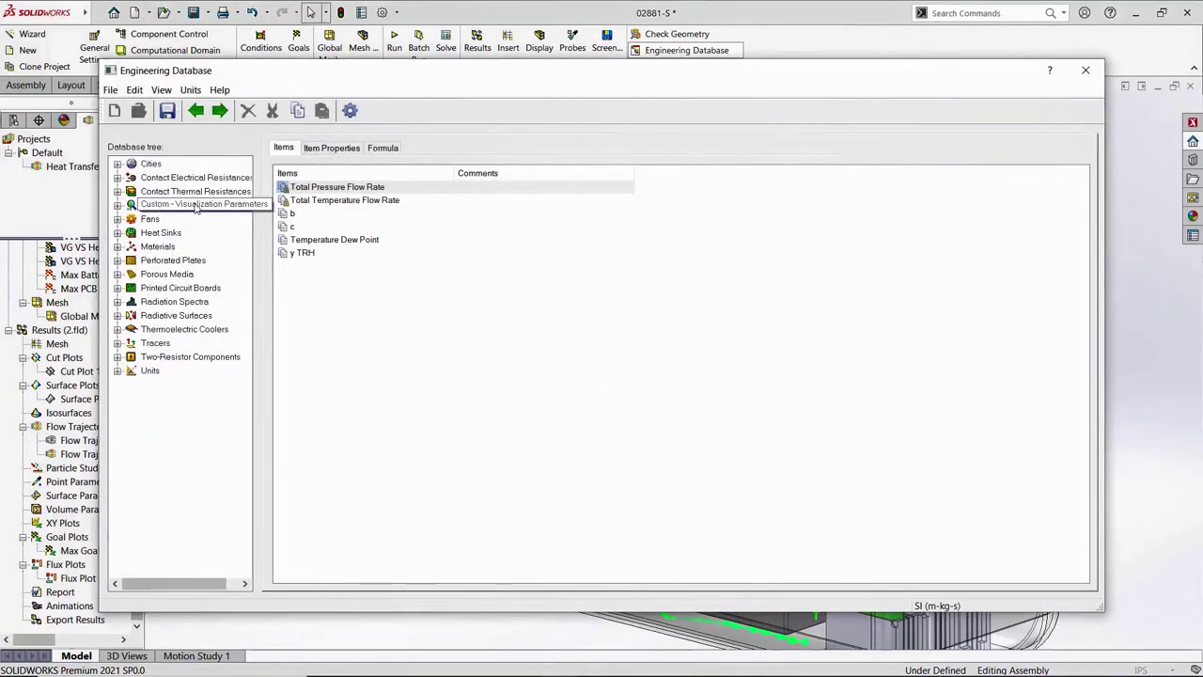
{"action": "double_click", "coordinate": [305, 254]}
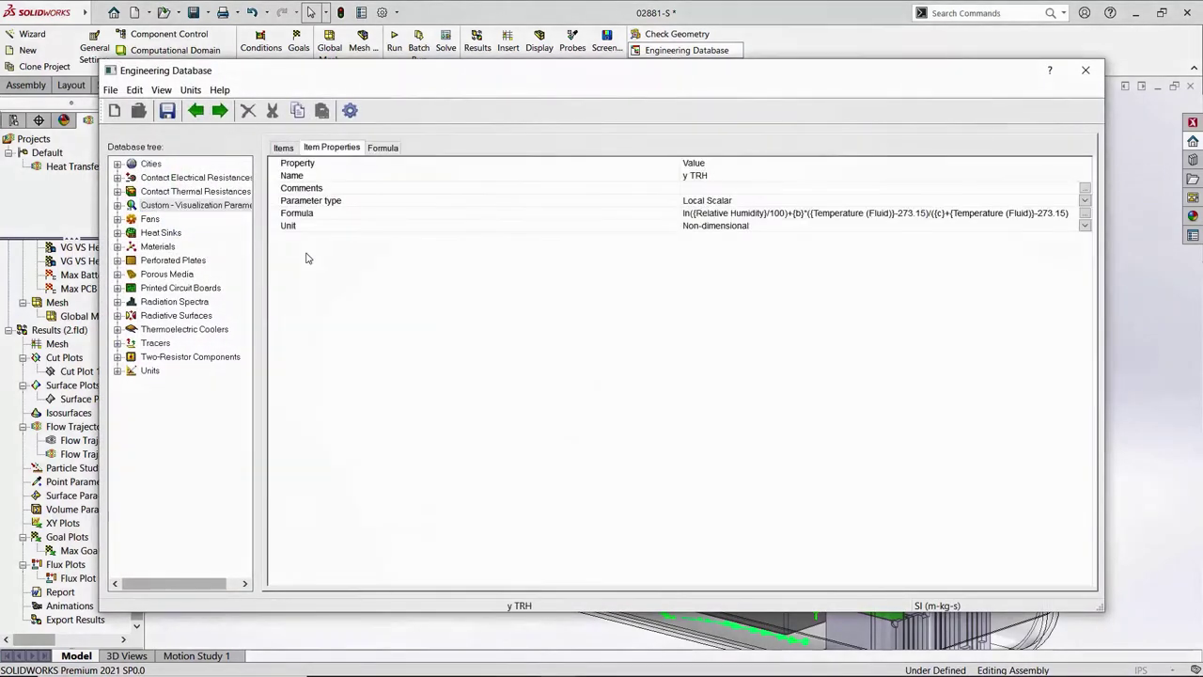
{"action": "left_click", "coordinate": [385, 149]}
{"action": "left_click", "coordinate": [508, 227]}
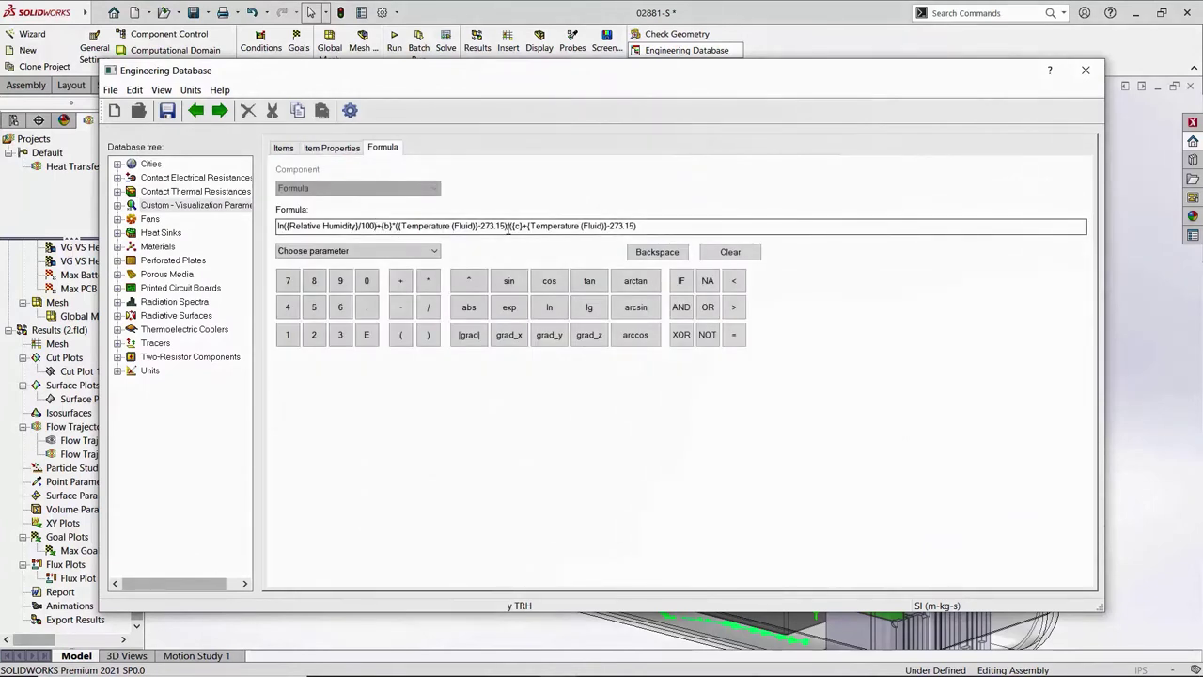
{"action": "left_click", "coordinate": [284, 148]}
{"action": "double_click", "coordinate": [322, 240]}
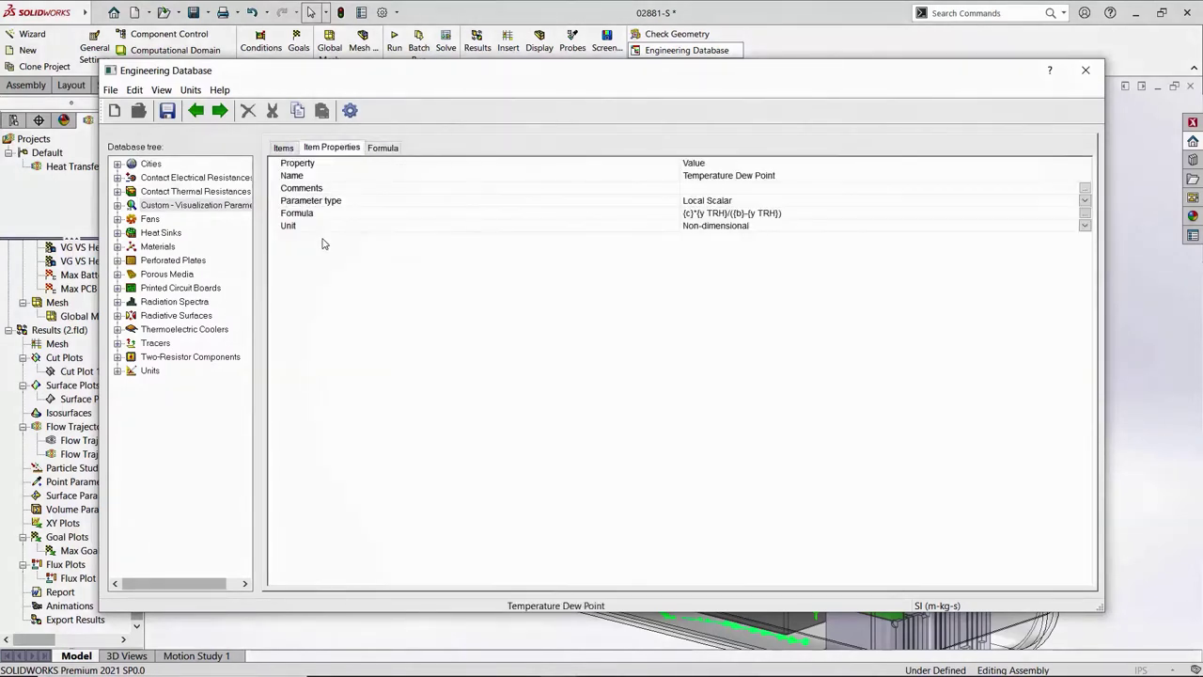
{"action": "left_click", "coordinate": [384, 151]}
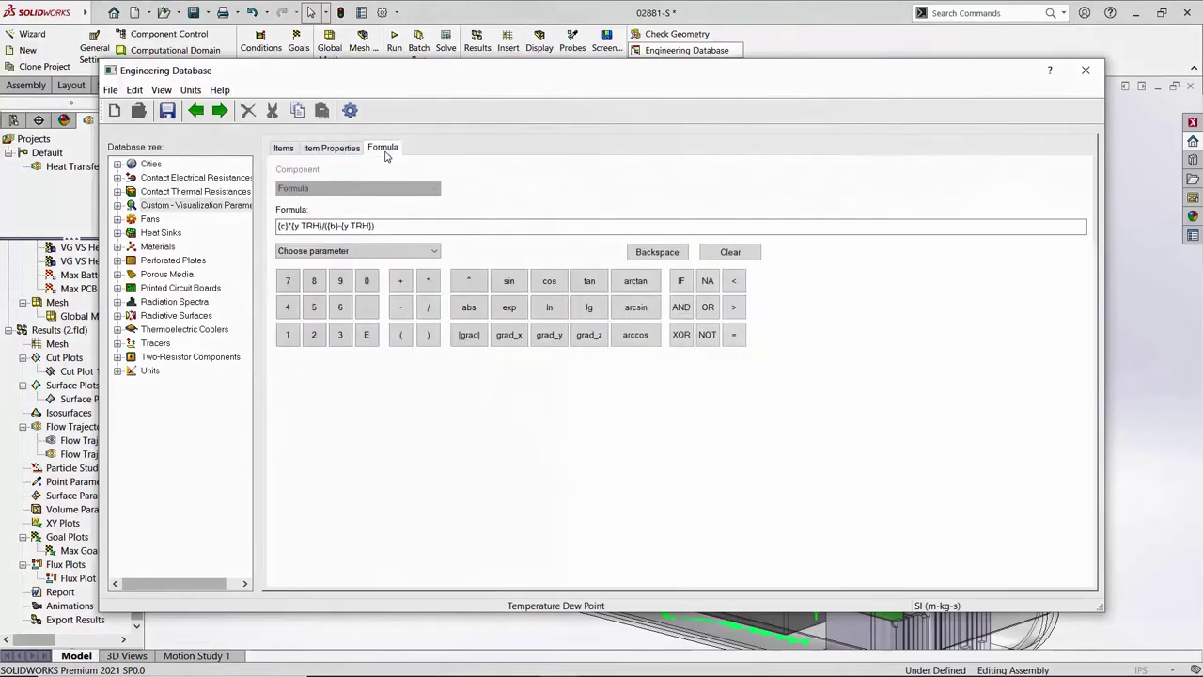
{"action": "left_click", "coordinate": [342, 227]}
{"action": "left_click_drag", "start_coordinate": [342, 226], "coordinate": [374, 227]}
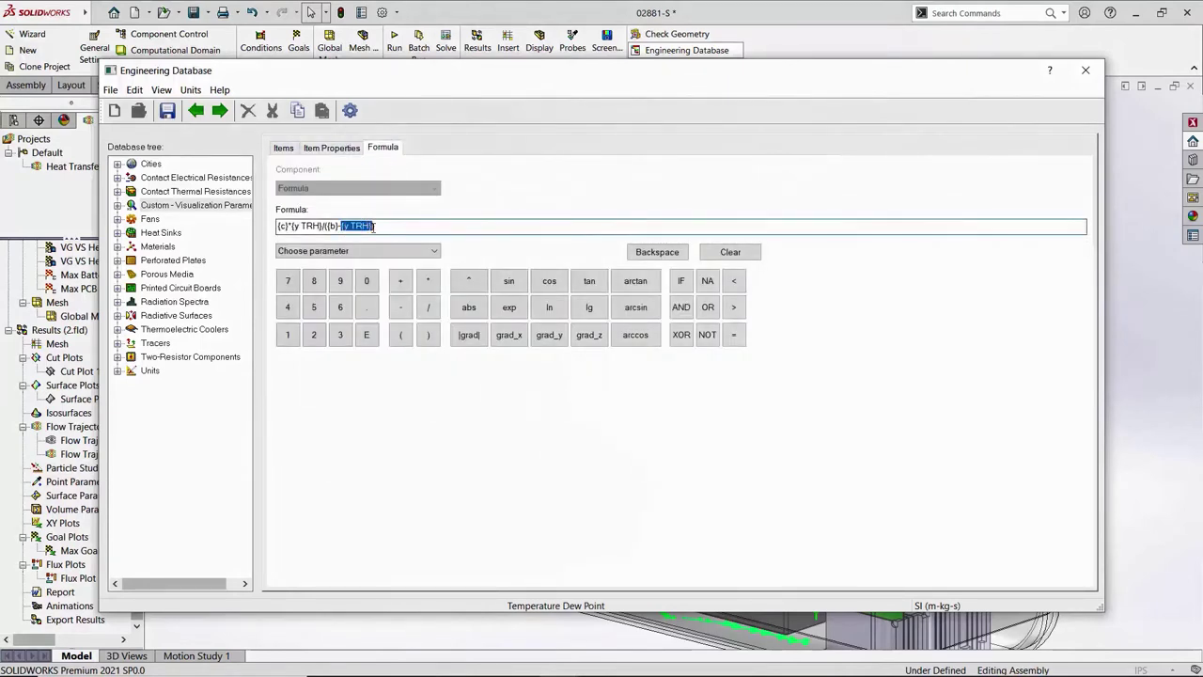
{"action": "left_click", "coordinate": [284, 149]}
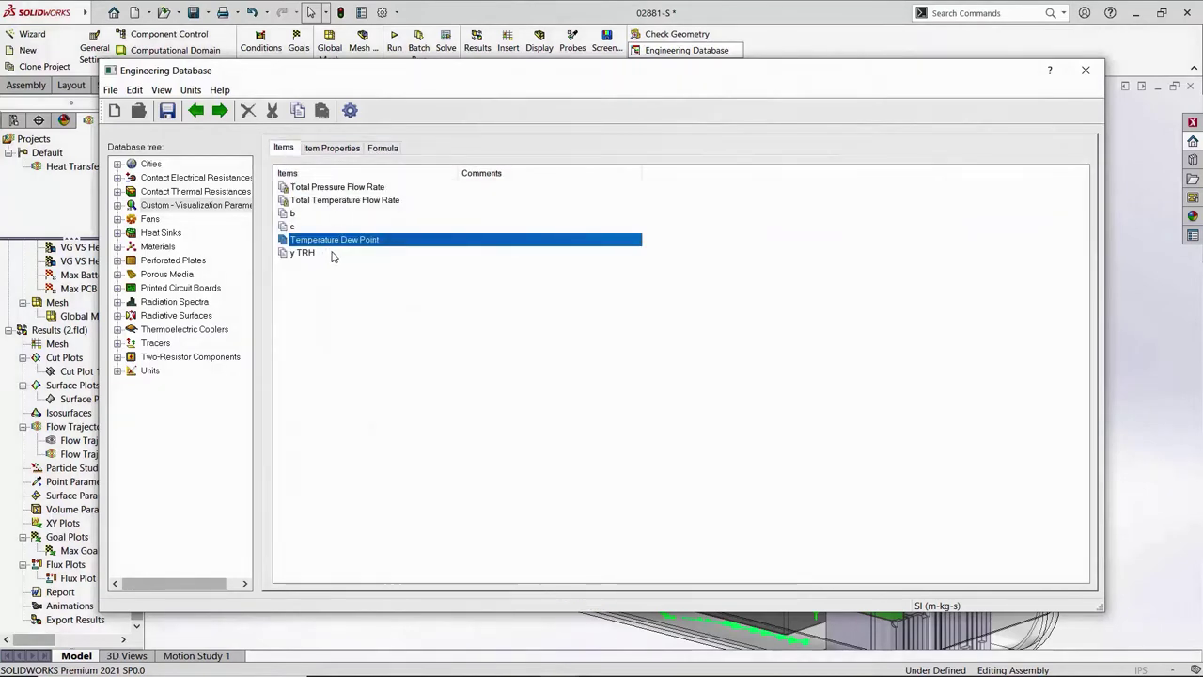
{"action": "left_click", "coordinate": [1085, 72]}
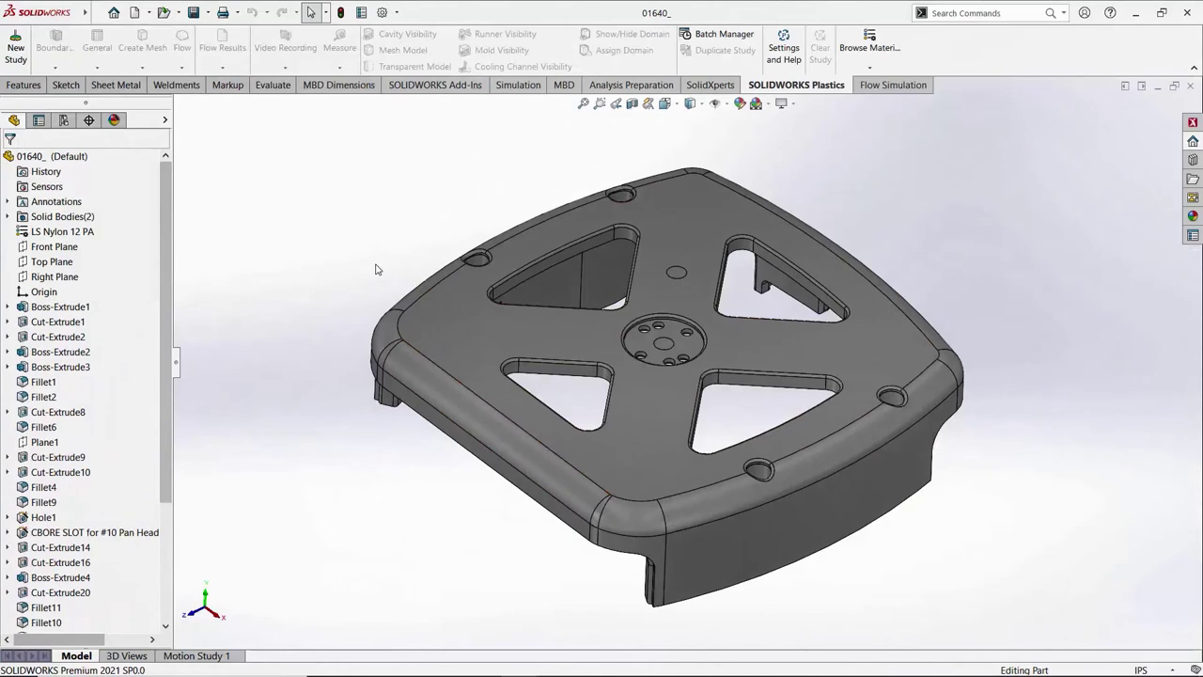
Start a new plastics study on part 01640_.
{"action": "left_click", "coordinate": [21, 58]}
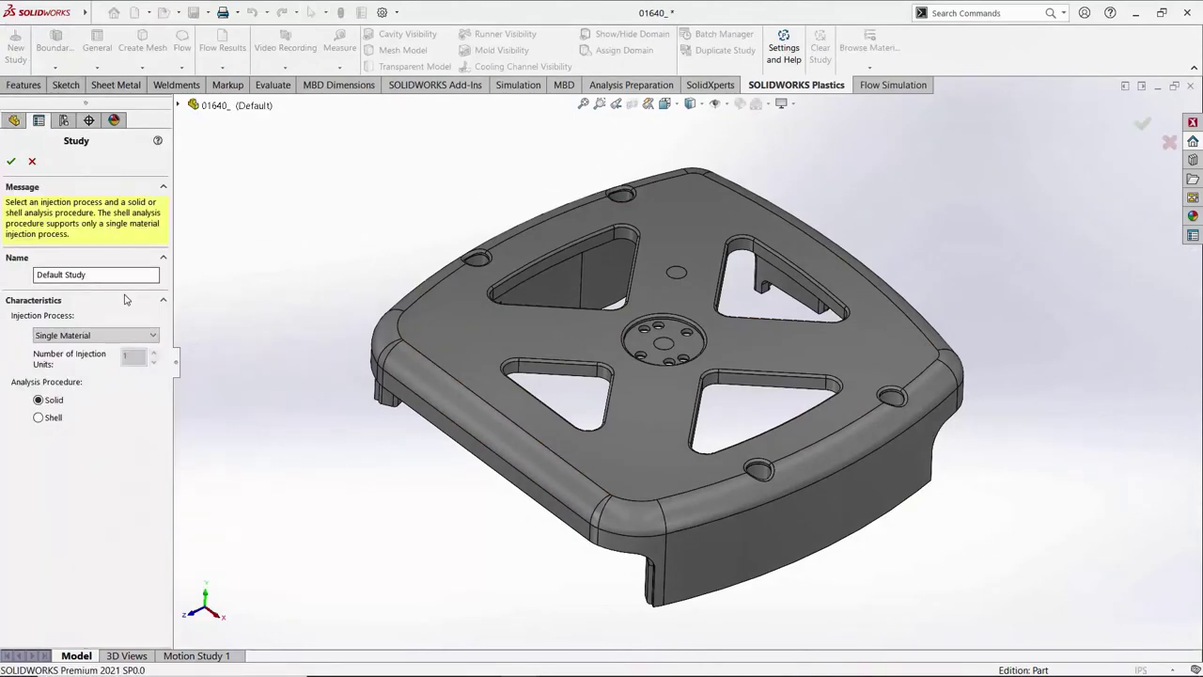
Make the new study Multi Material Overmolding with two injection units and Solid analysis.
{"action": "left_click", "coordinate": [141, 339]}
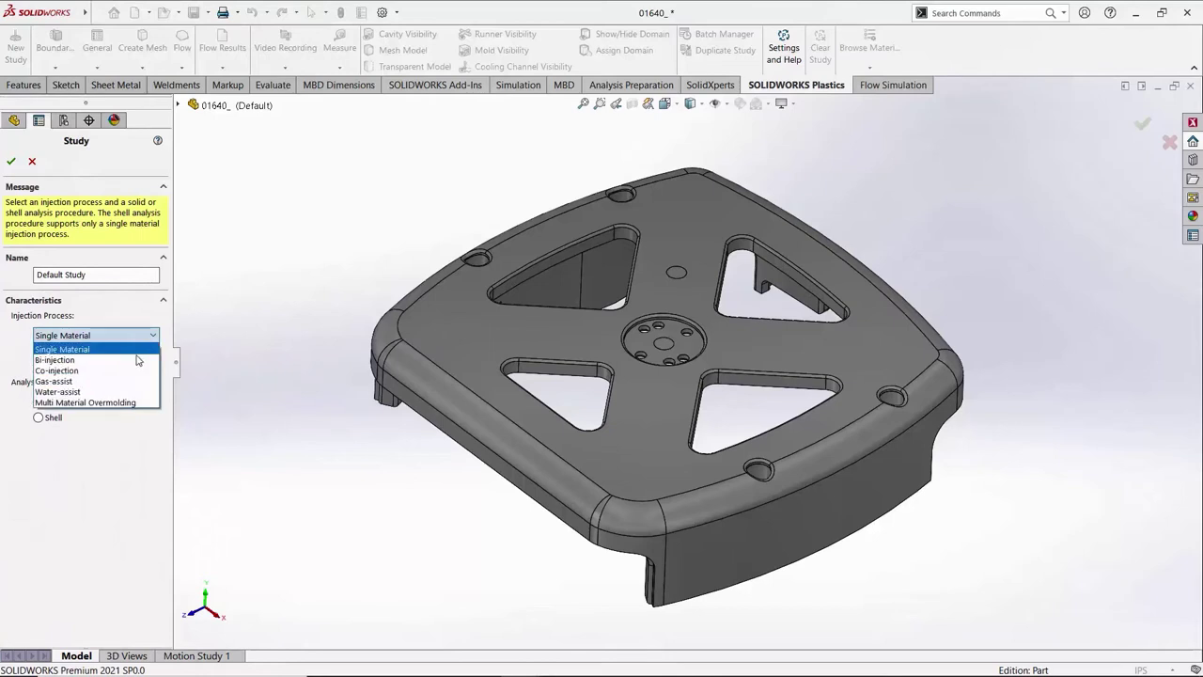
{"action": "left_click", "coordinate": [141, 404]}
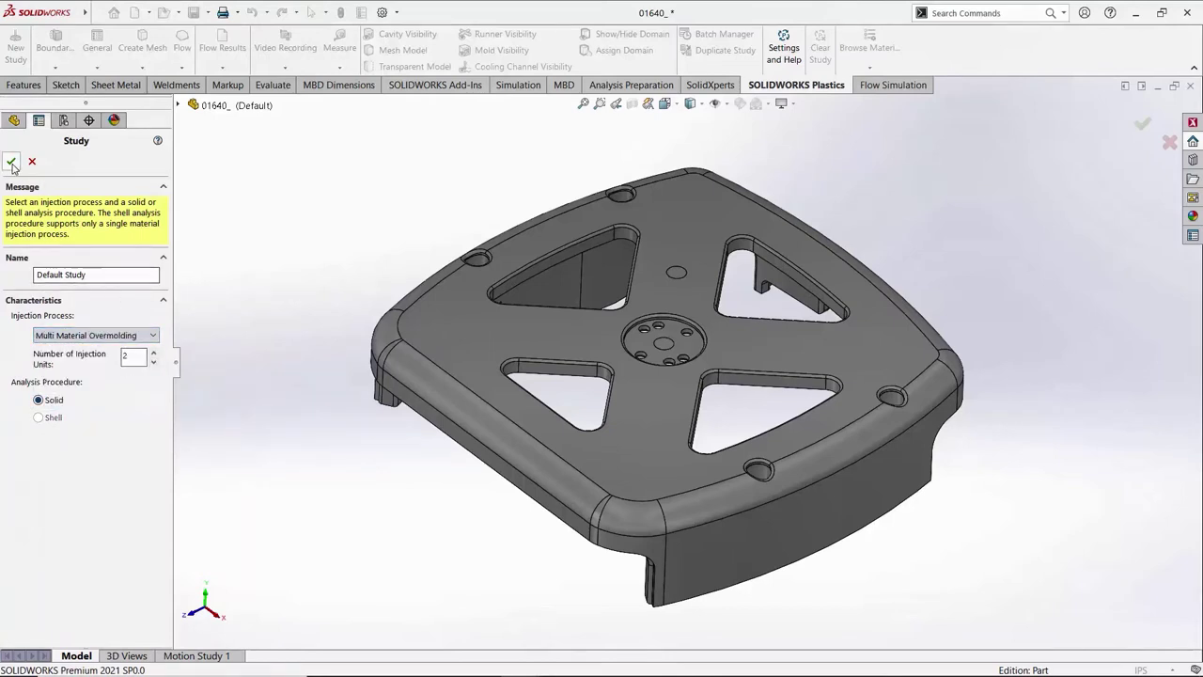
{"action": "left_click", "coordinate": [11, 162]}
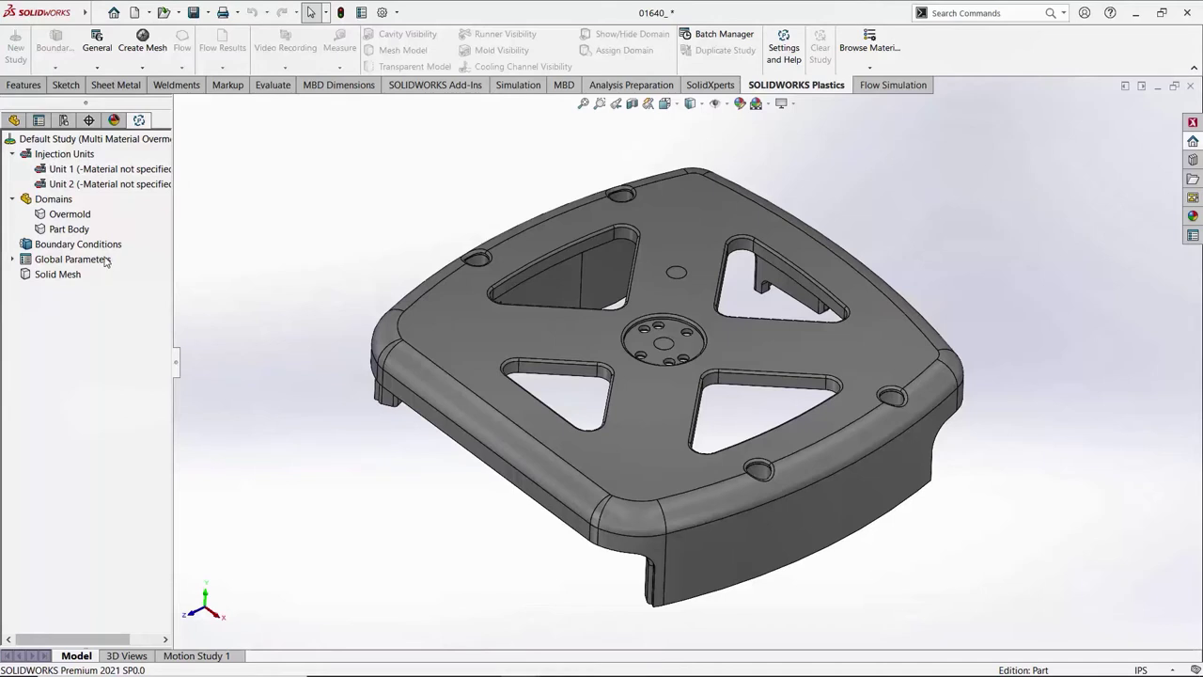
{"action": "right_click", "coordinate": [98, 172]}
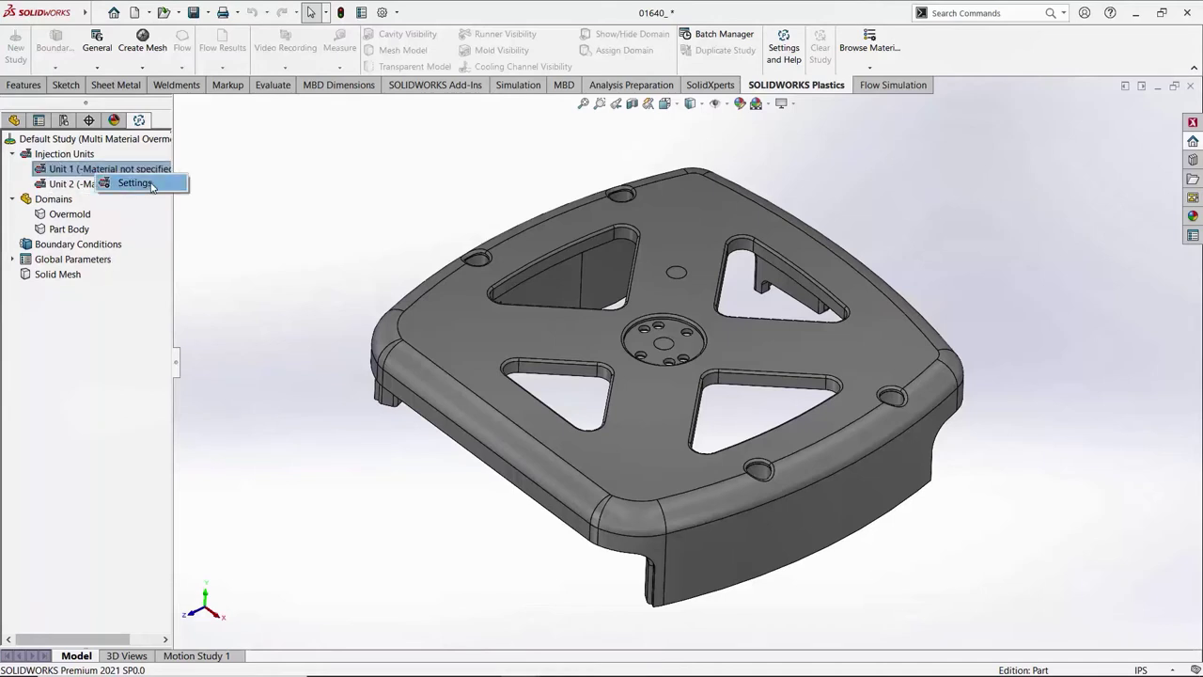
Give injection Unit 1 the BASF / ABS6003 material from the polymer database.
{"action": "left_click", "coordinate": [134, 183]}
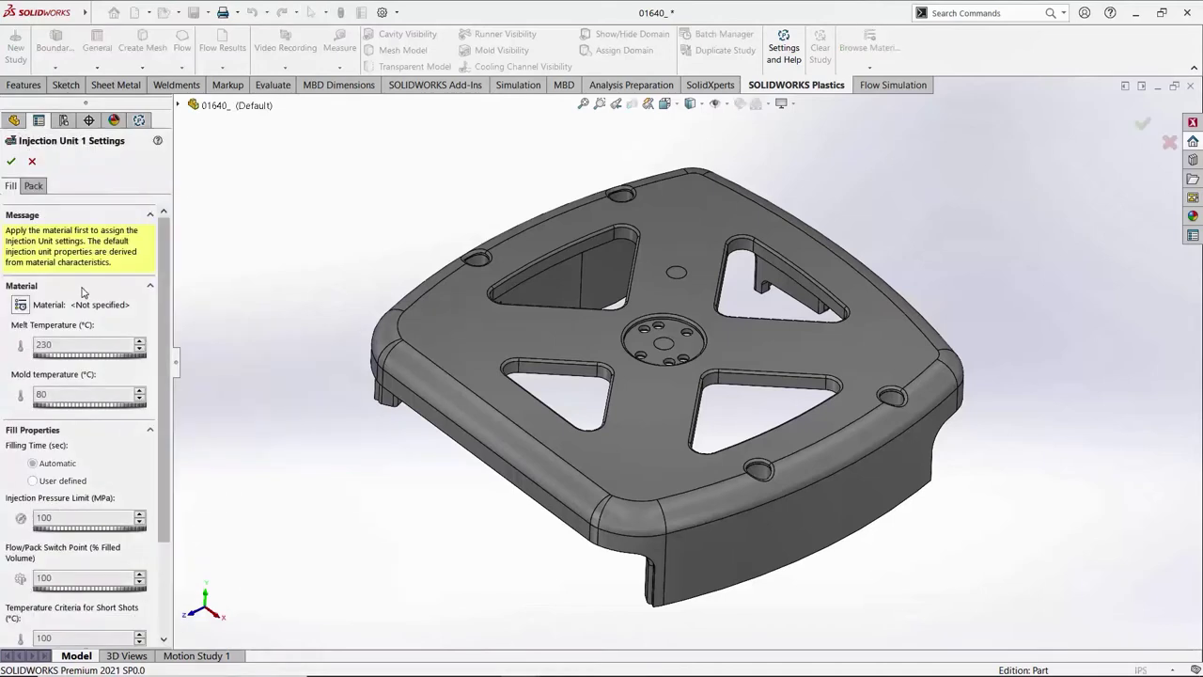
{"action": "left_click", "coordinate": [20, 307]}
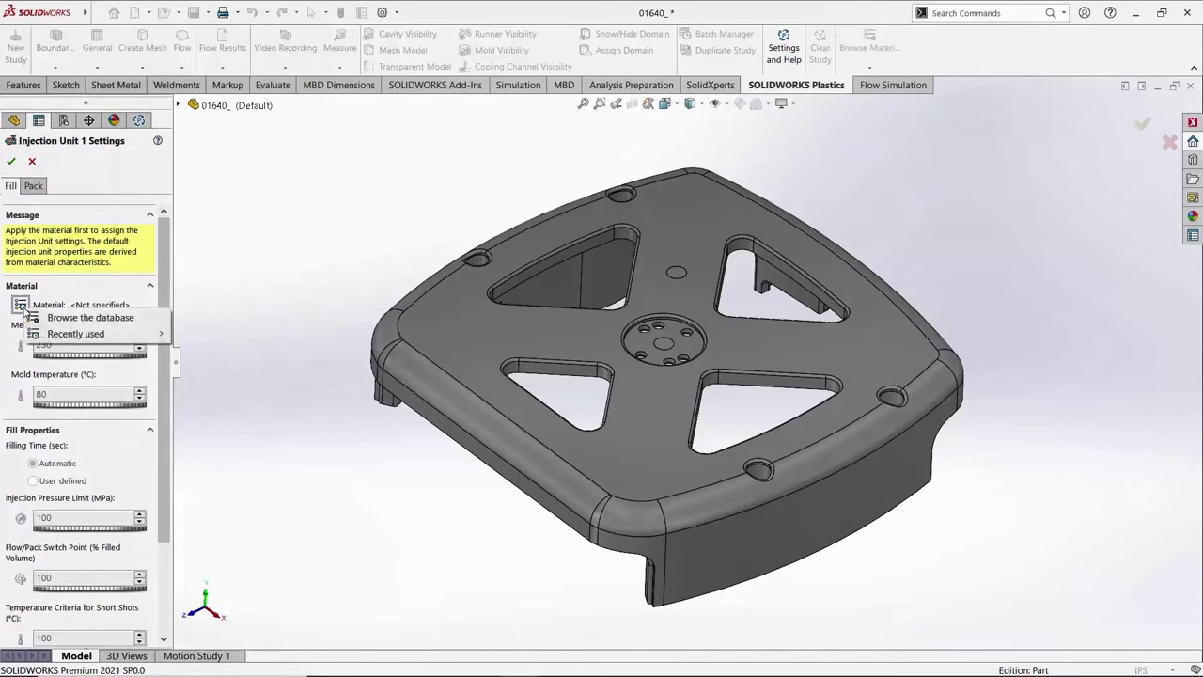
{"action": "left_click", "coordinate": [131, 319]}
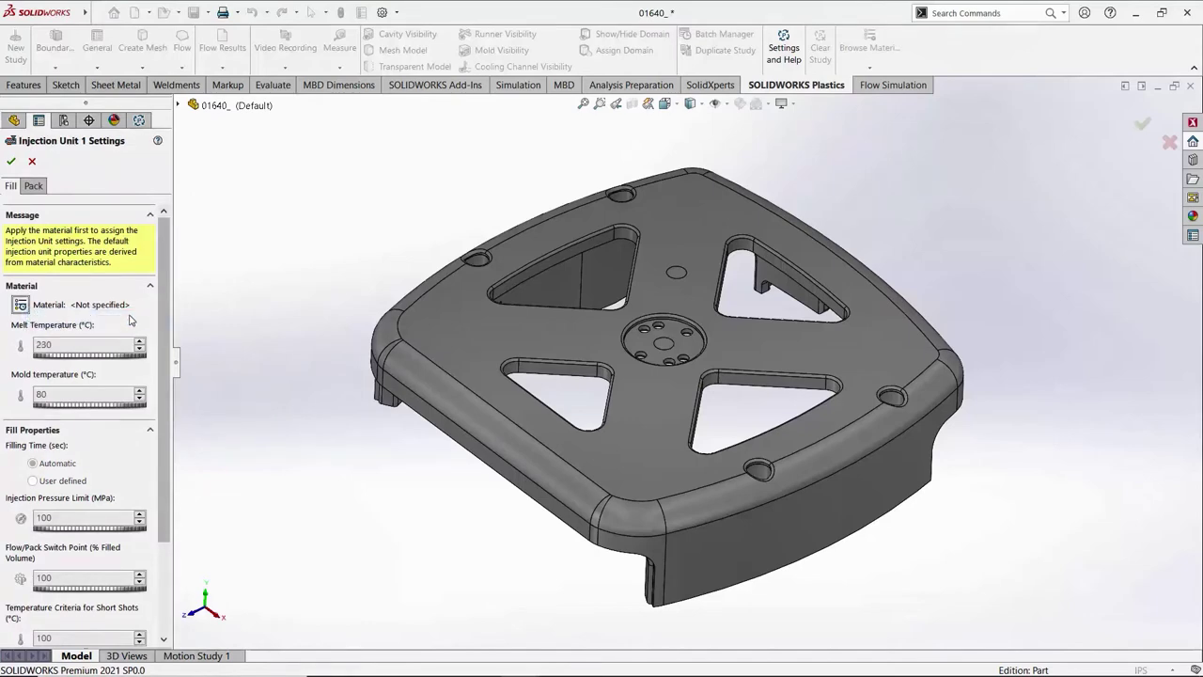
{"action": "left_click", "coordinate": [341, 257]}
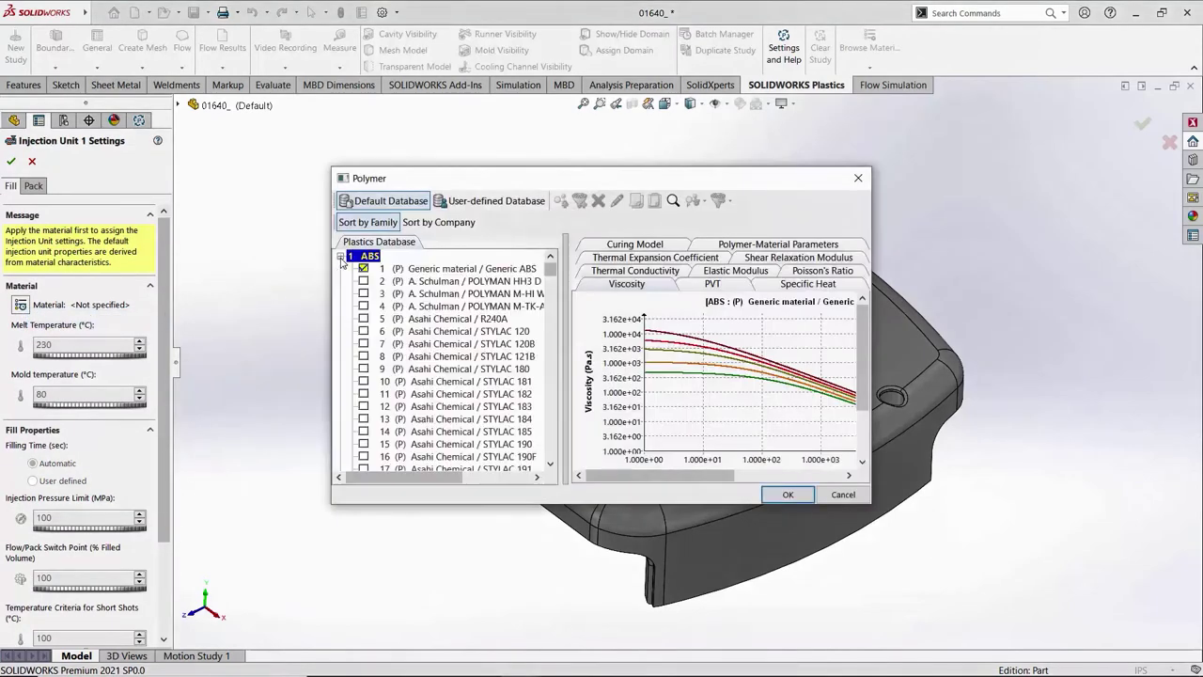
{"action": "mouse_move", "coordinate": [552, 268]}
{"action": "left_mouse_down"}
{"action": "mouse_move", "coordinate": [564, 368]}
{"action": "mouse_move", "coordinate": [556, 277]}
{"action": "left_mouse_up"}
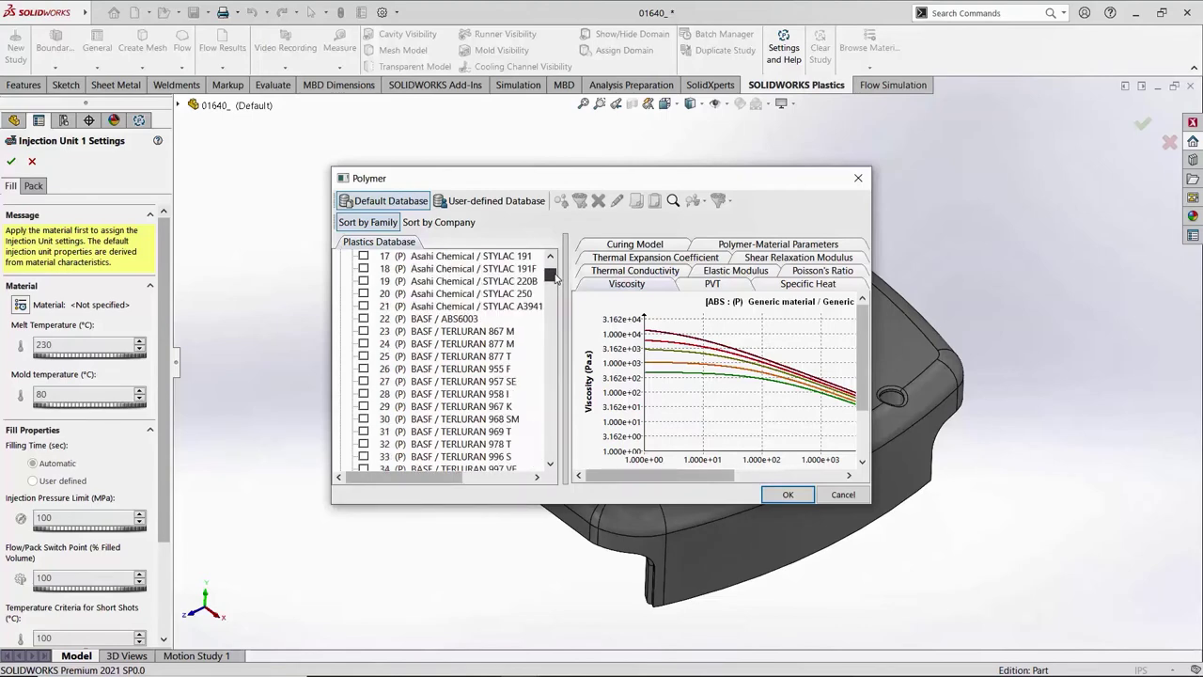
{"action": "left_click", "coordinate": [470, 320]}
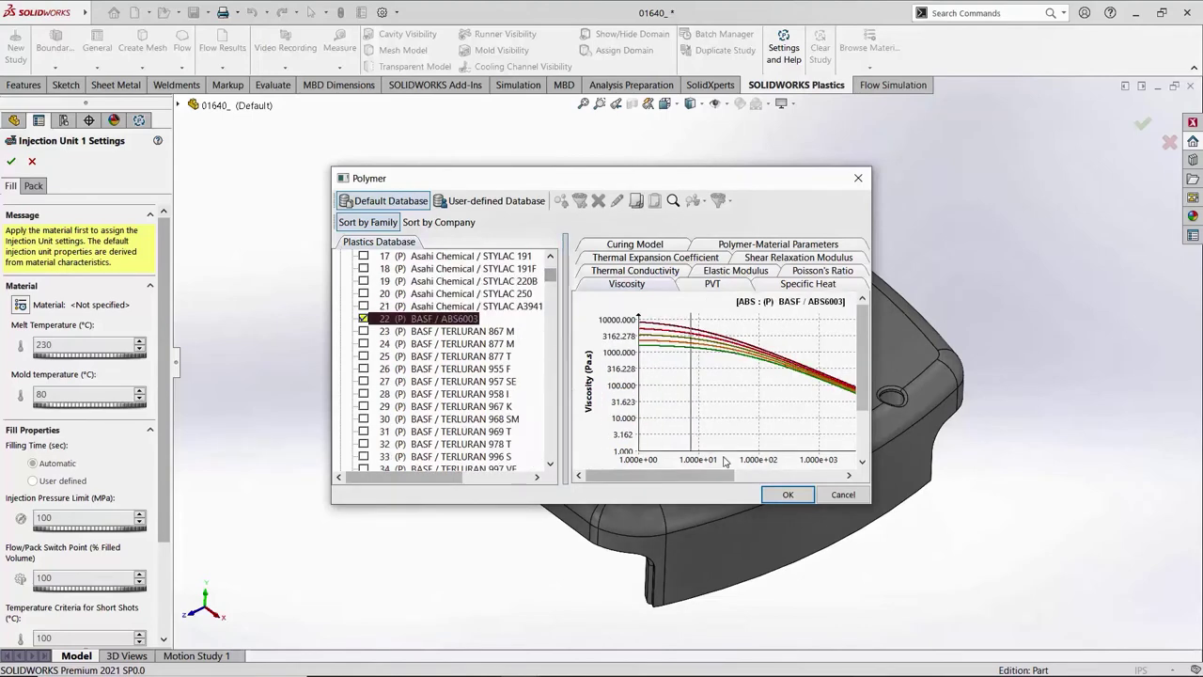
{"action": "left_click", "coordinate": [788, 495]}
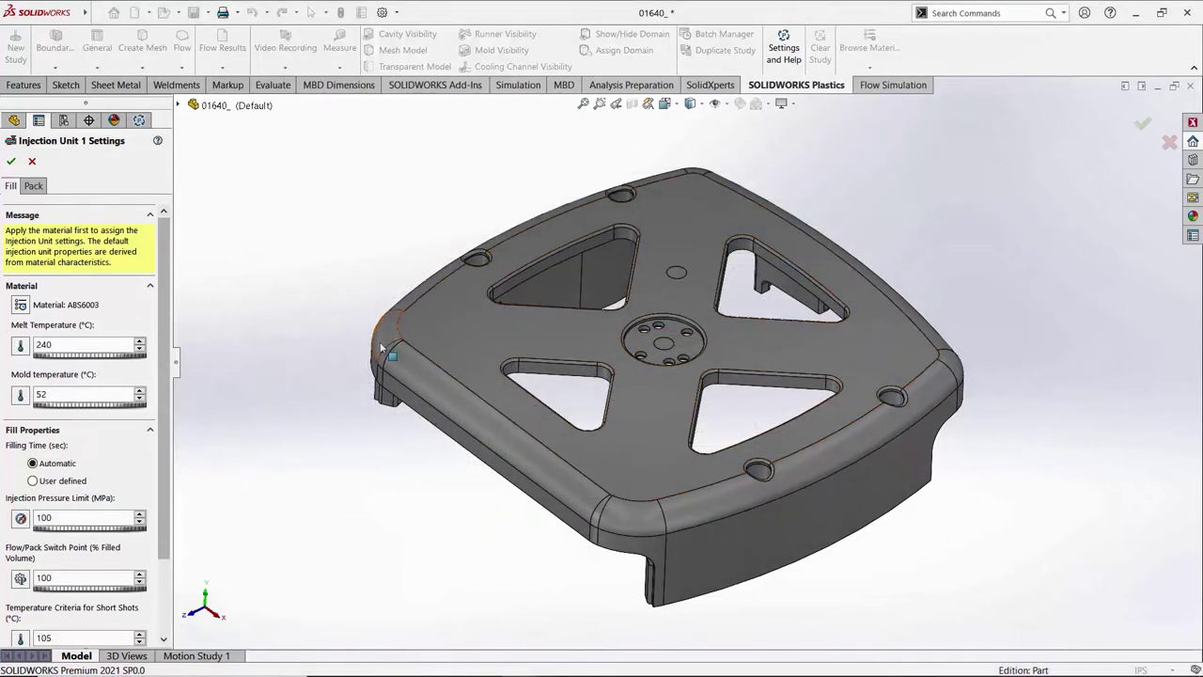
{"action": "left_click", "coordinate": [11, 161]}
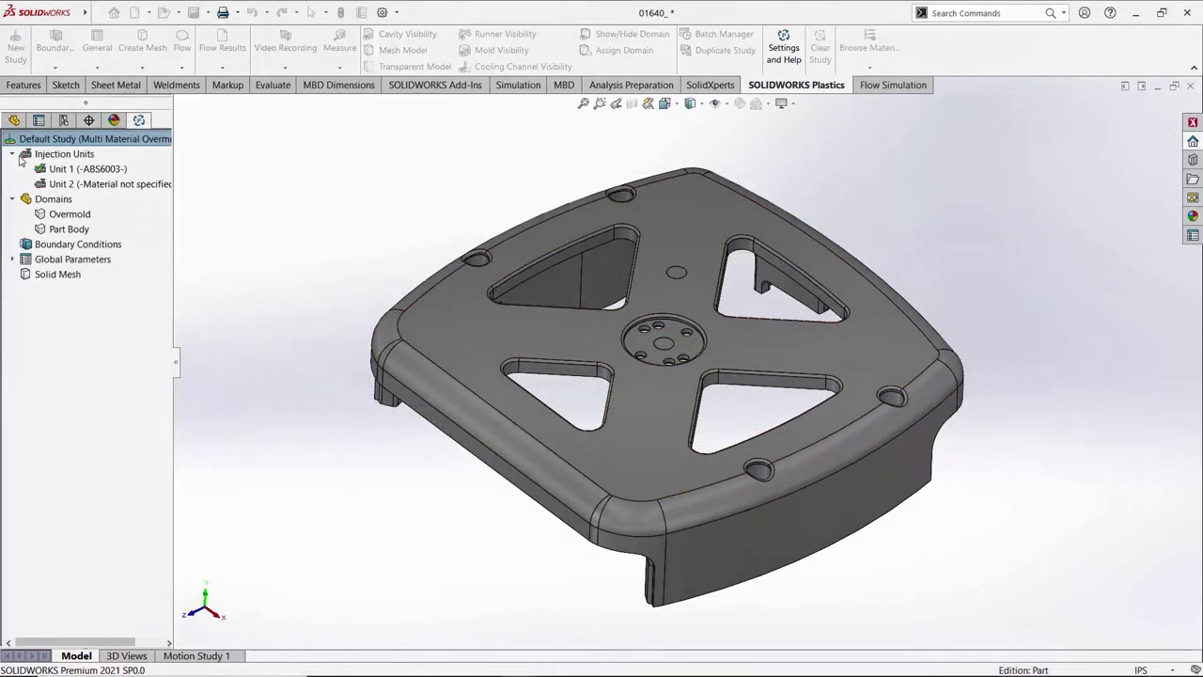
Assign ALLOD / ALLRUNA W 30 S 361 from recently used materials to injection Unit 2.
{"action": "right_click", "coordinate": [79, 185]}
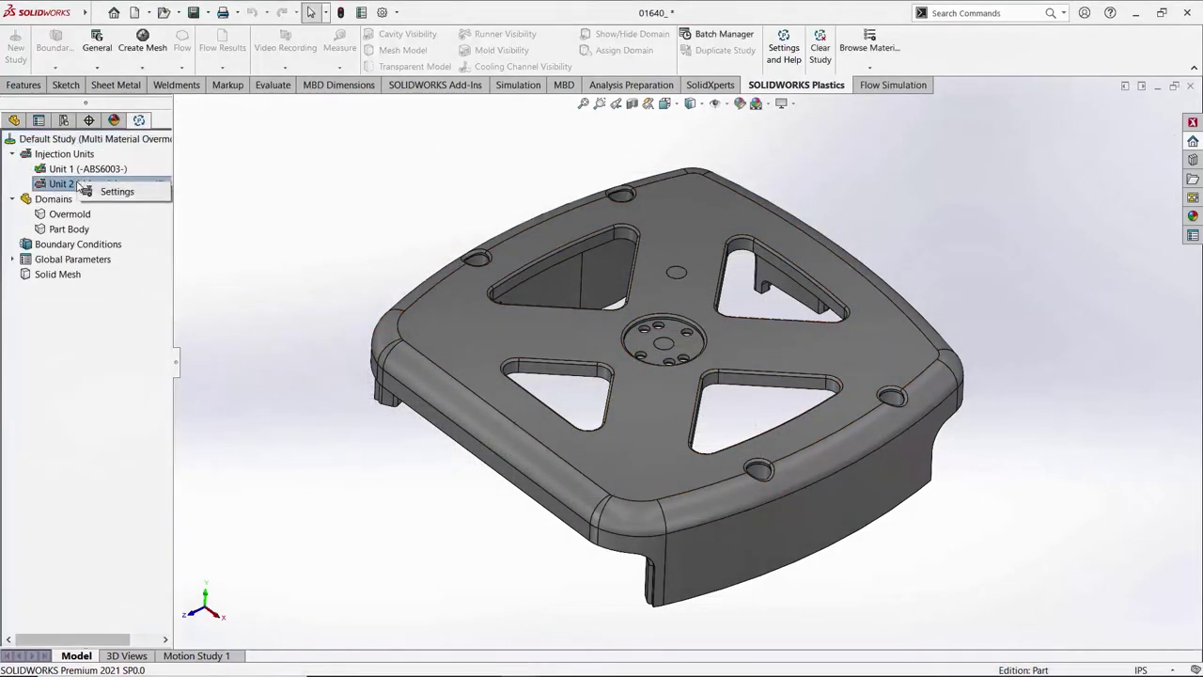
{"action": "left_click", "coordinate": [111, 192]}
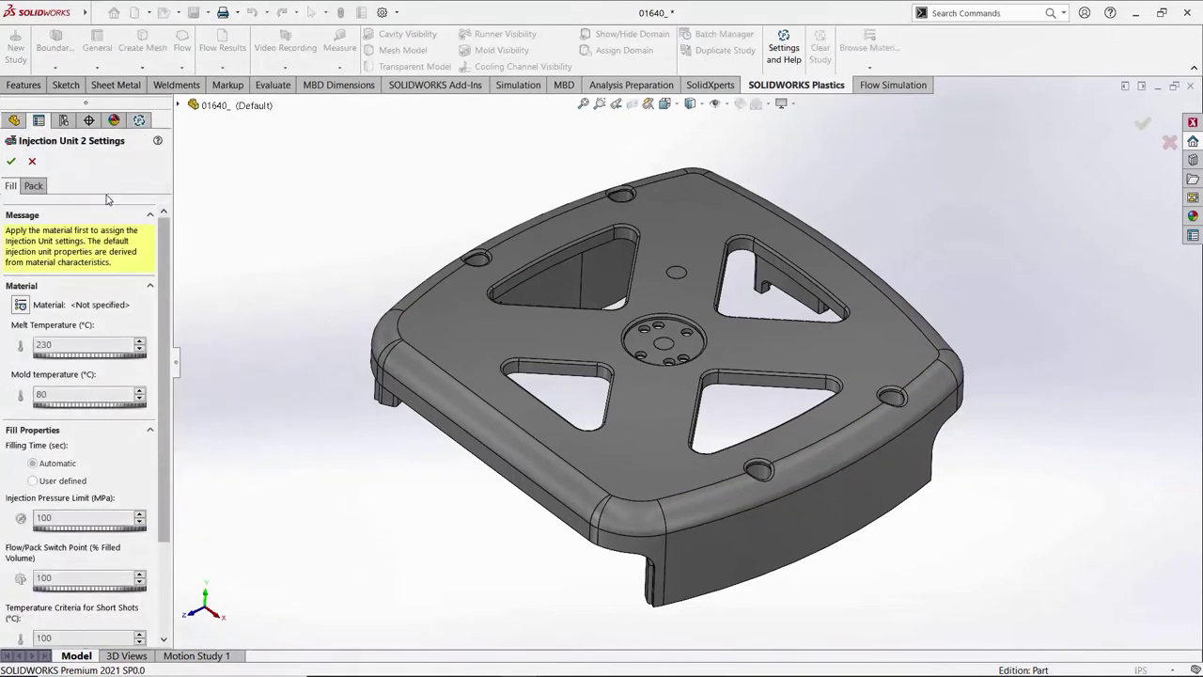
{"action": "left_click", "coordinate": [21, 305]}
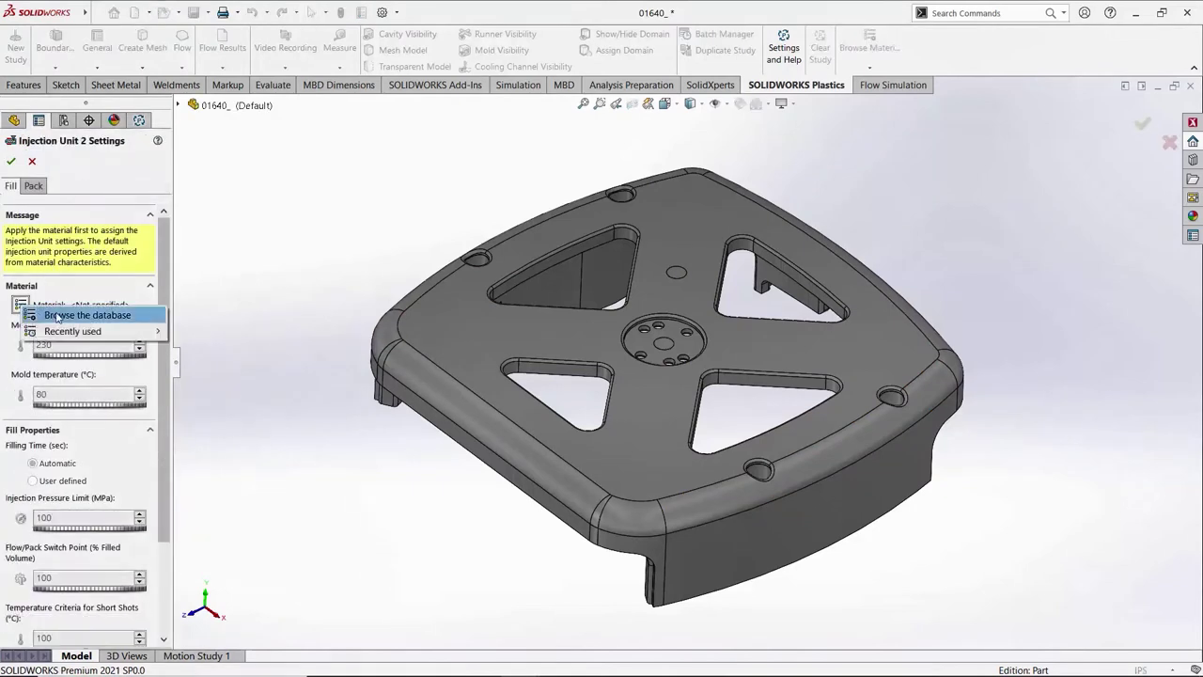
{"action": "mouse_move", "coordinate": [112, 331]}
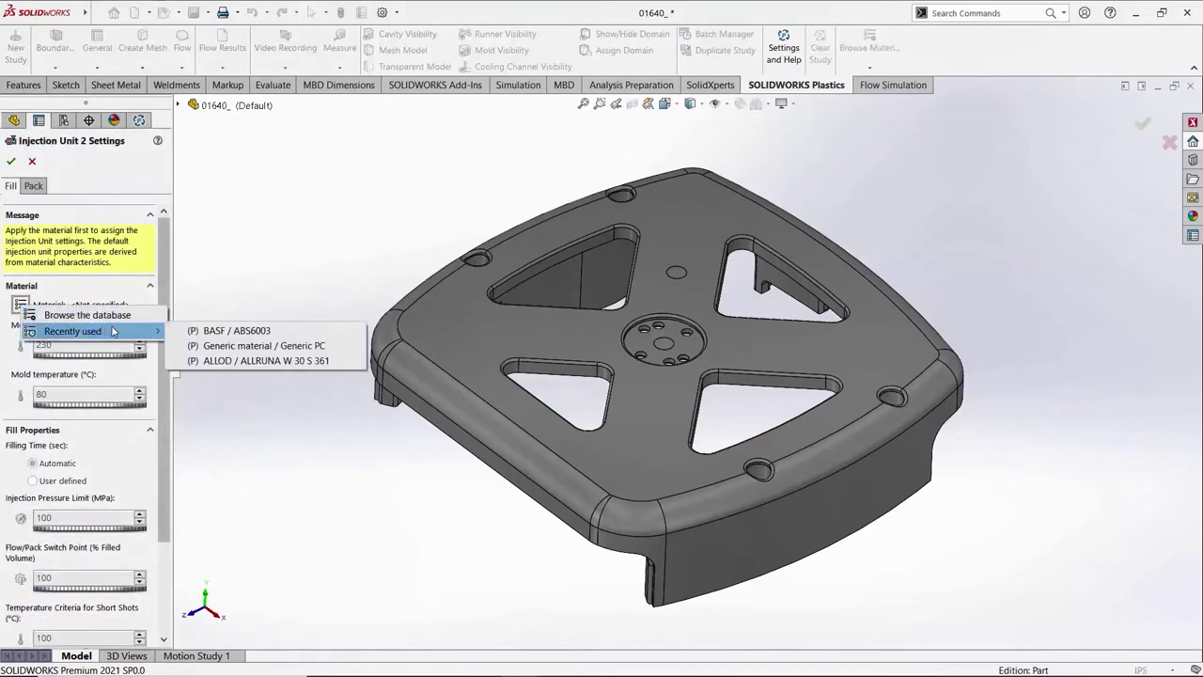
{"action": "left_click", "coordinate": [263, 361]}
{"action": "key", "text": "Return"}
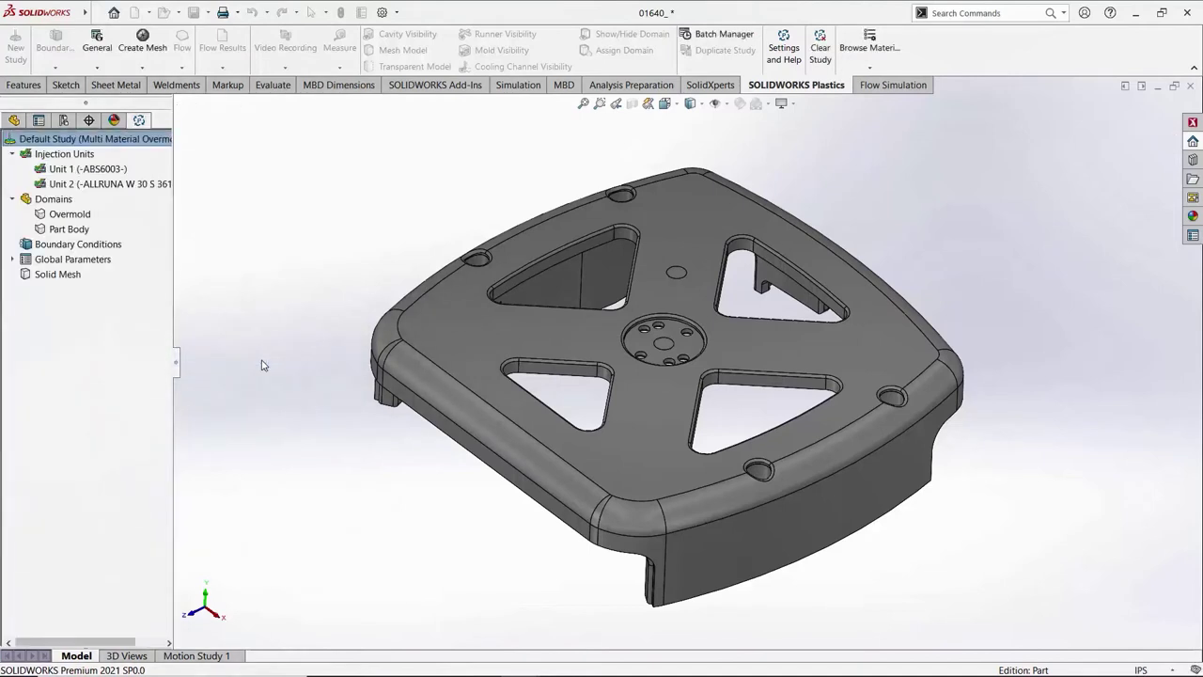
{"action": "right_click", "coordinate": [85, 231]}
Set the Part Body as the Unit 1 cavity and the Overmold as the Unit 2 cavity.
{"action": "mouse_move", "coordinate": [179, 241]}
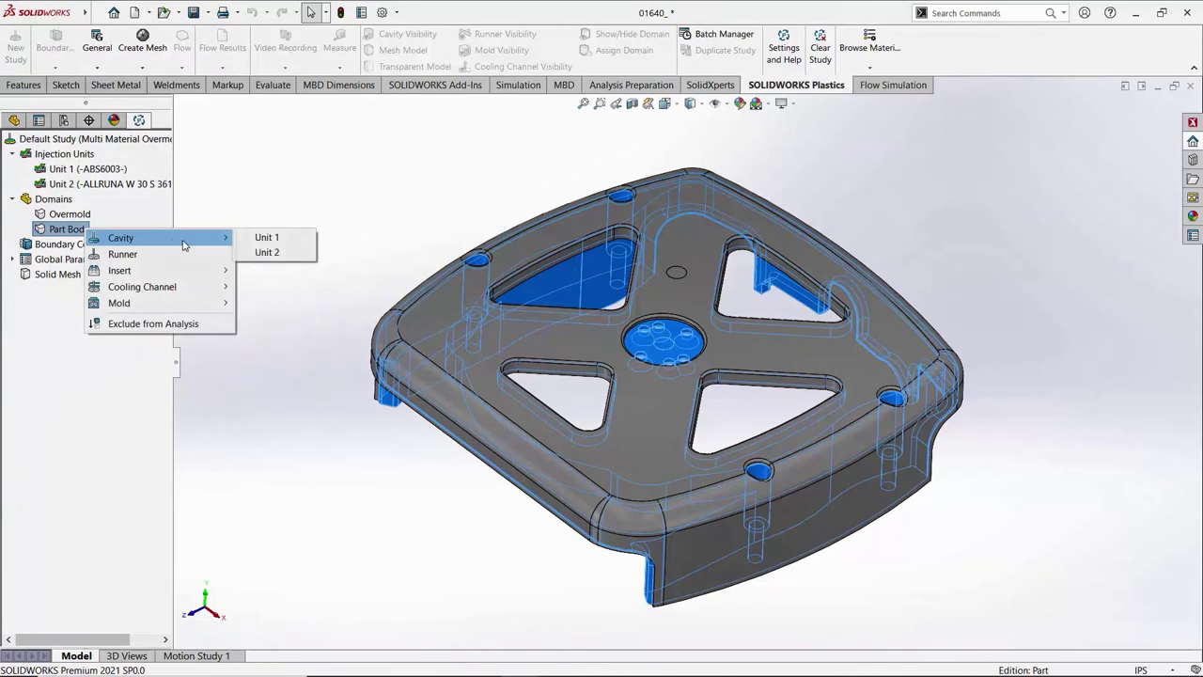
{"action": "left_click", "coordinate": [252, 238]}
{"action": "right_click", "coordinate": [70, 214]}
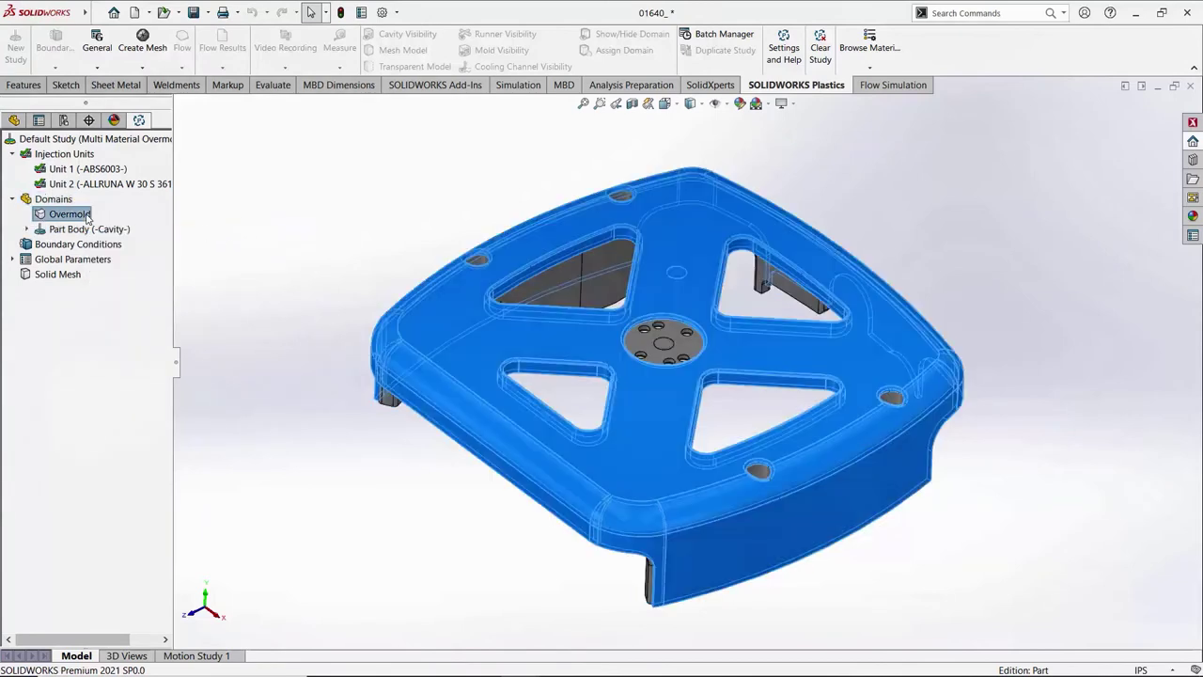
{"action": "mouse_move", "coordinate": [175, 226]}
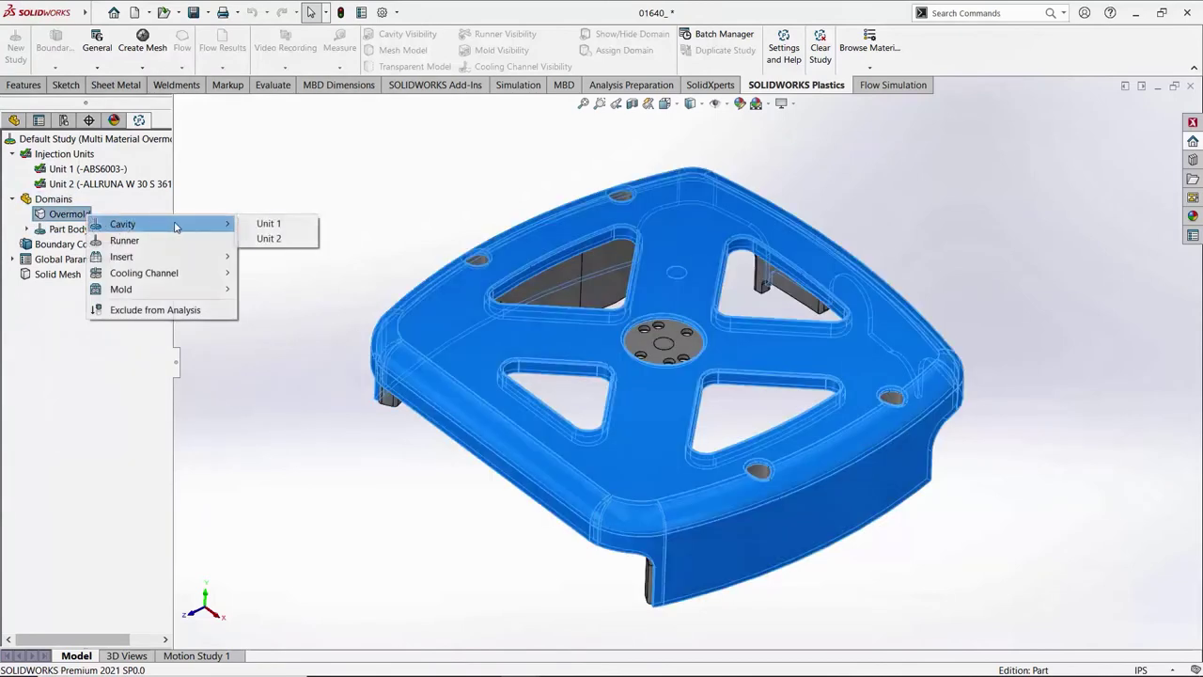
{"action": "left_click", "coordinate": [264, 238]}
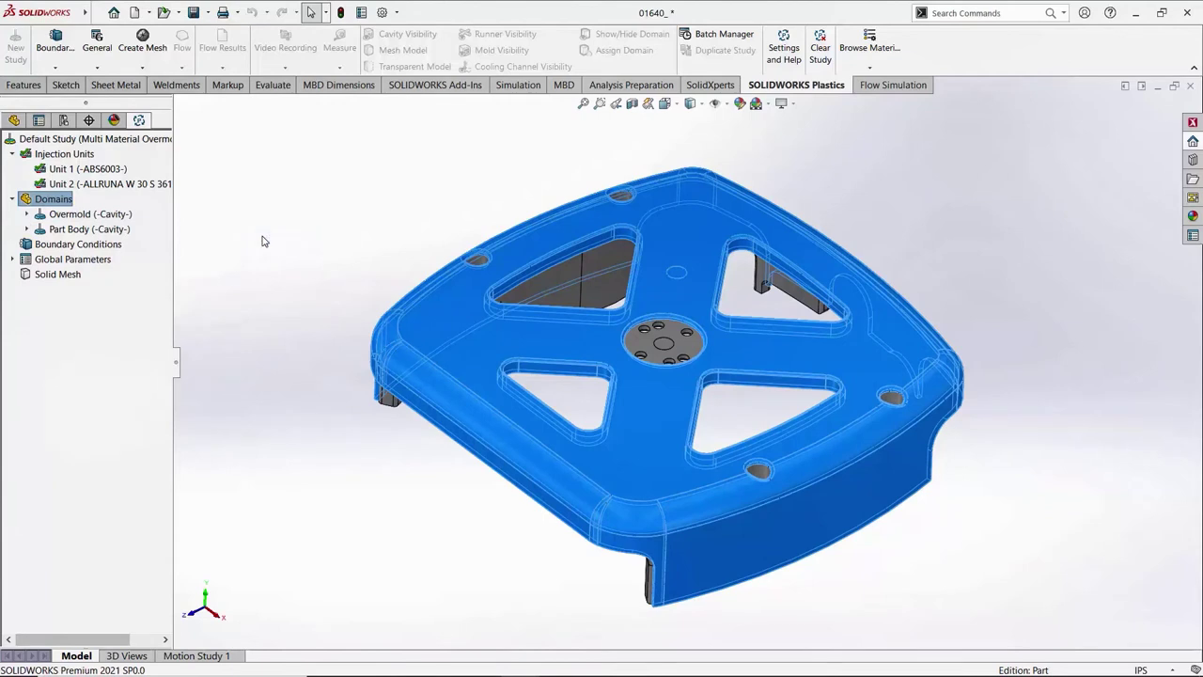
{"action": "right_click", "coordinate": [63, 202]}
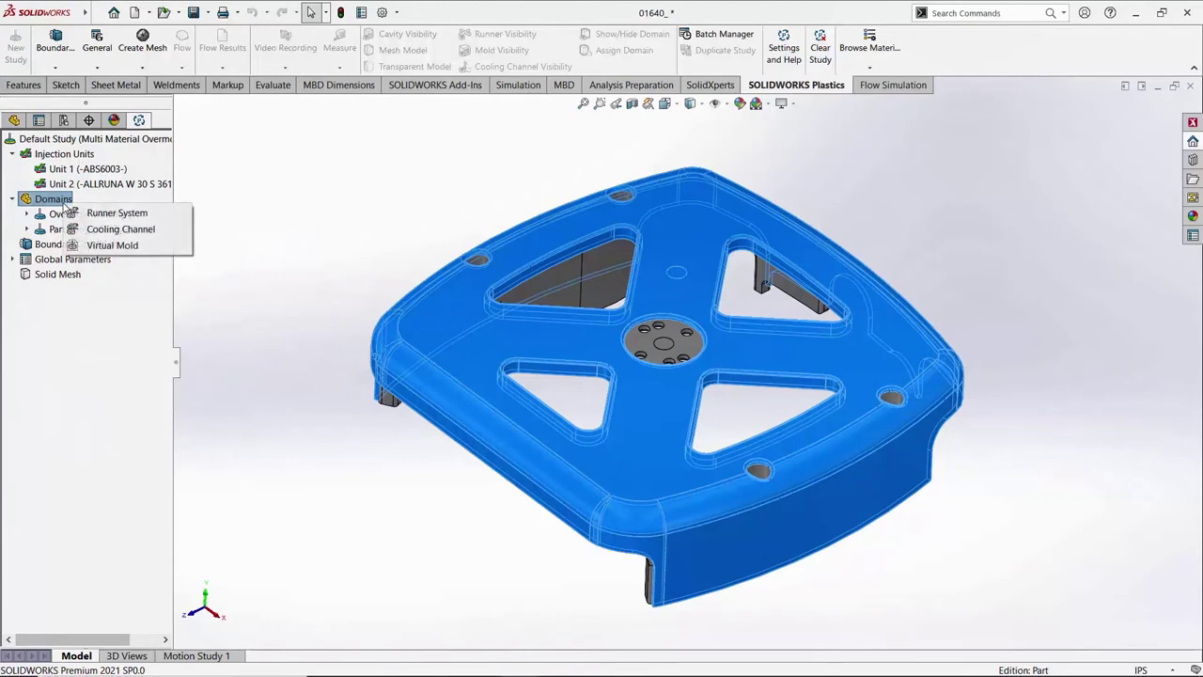
{"action": "left_click", "coordinate": [143, 231]}
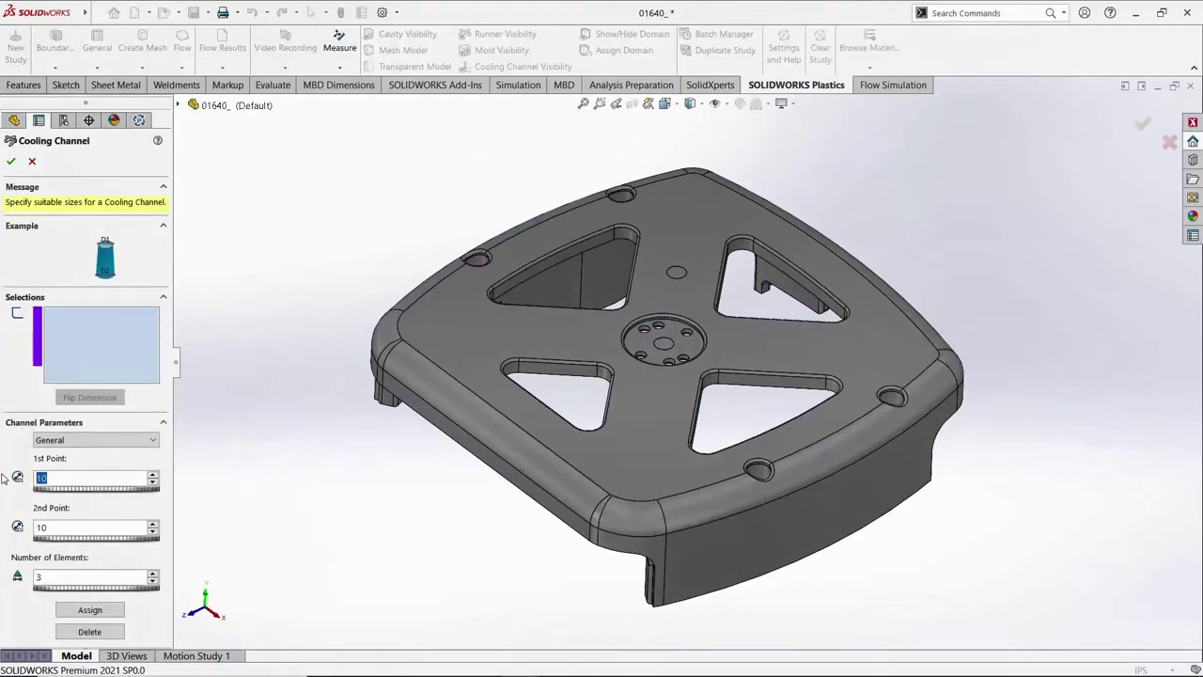
Set both end diameters to 12 and assign the seven lines under the part as cooling channels.
{"action": "type", "text": "12"}
{"action": "left_click", "coordinate": [590, 565]}
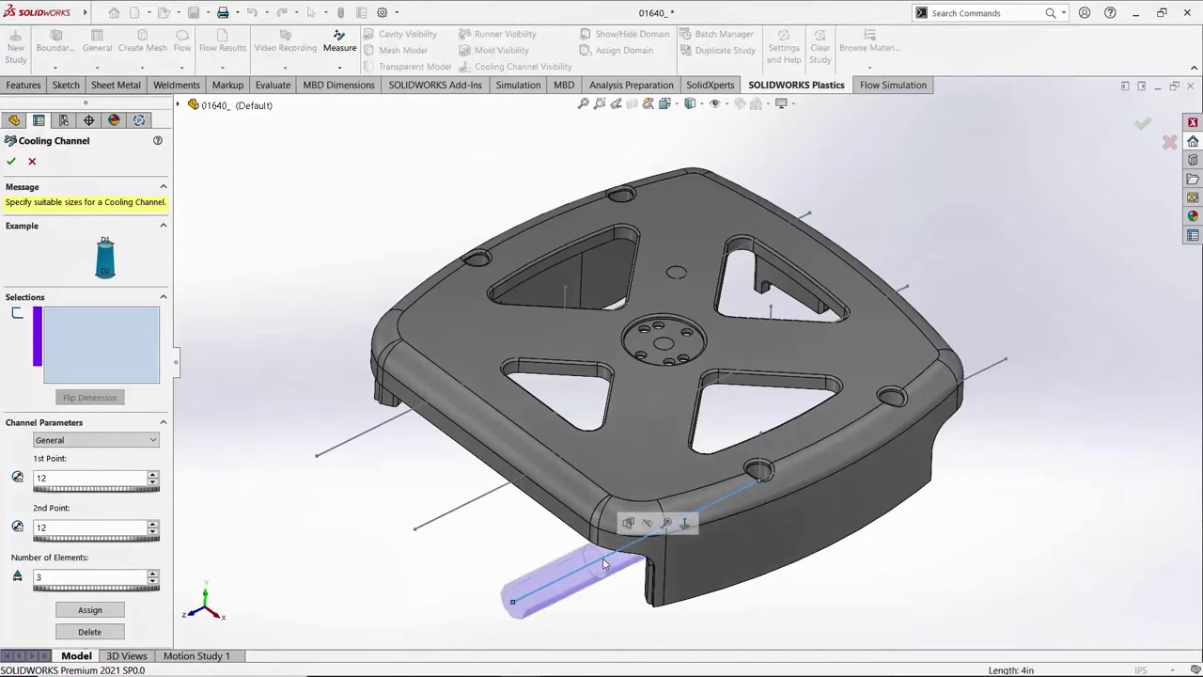
{"action": "left_click", "coordinate": [782, 470]}
{"action": "left_click", "coordinate": [801, 344]}
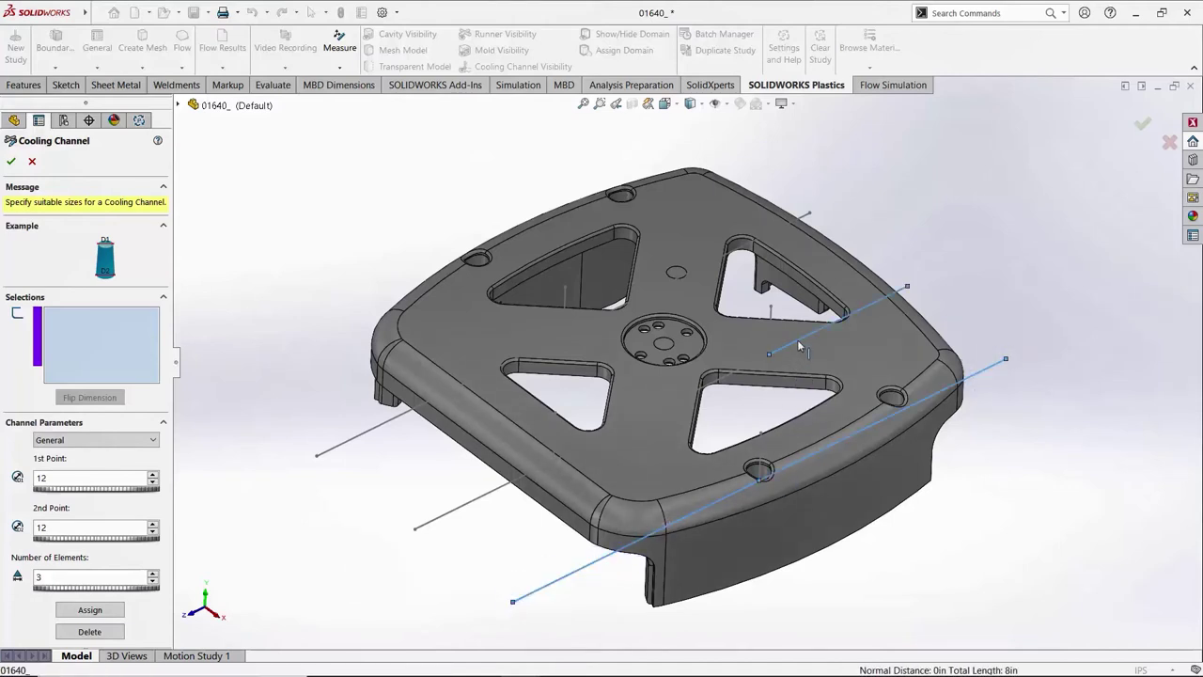
{"action": "left_click", "coordinate": [738, 378]}
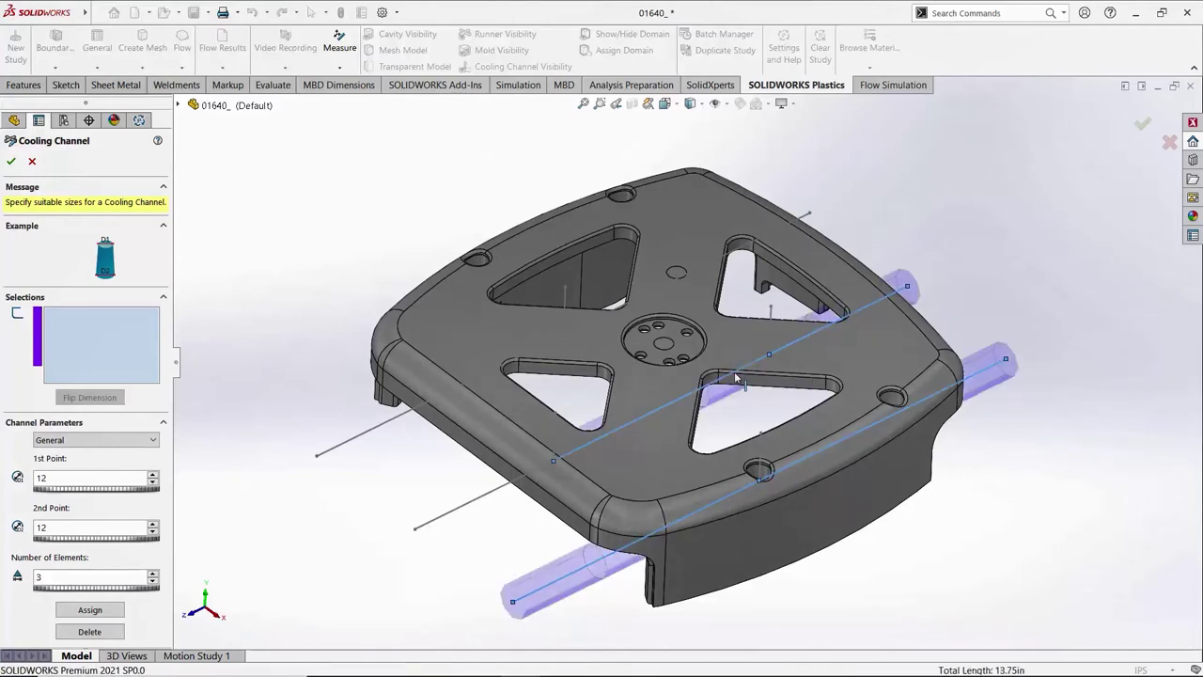
{"action": "left_click", "coordinate": [522, 480]}
{"action": "left_click", "coordinate": [436, 400]}
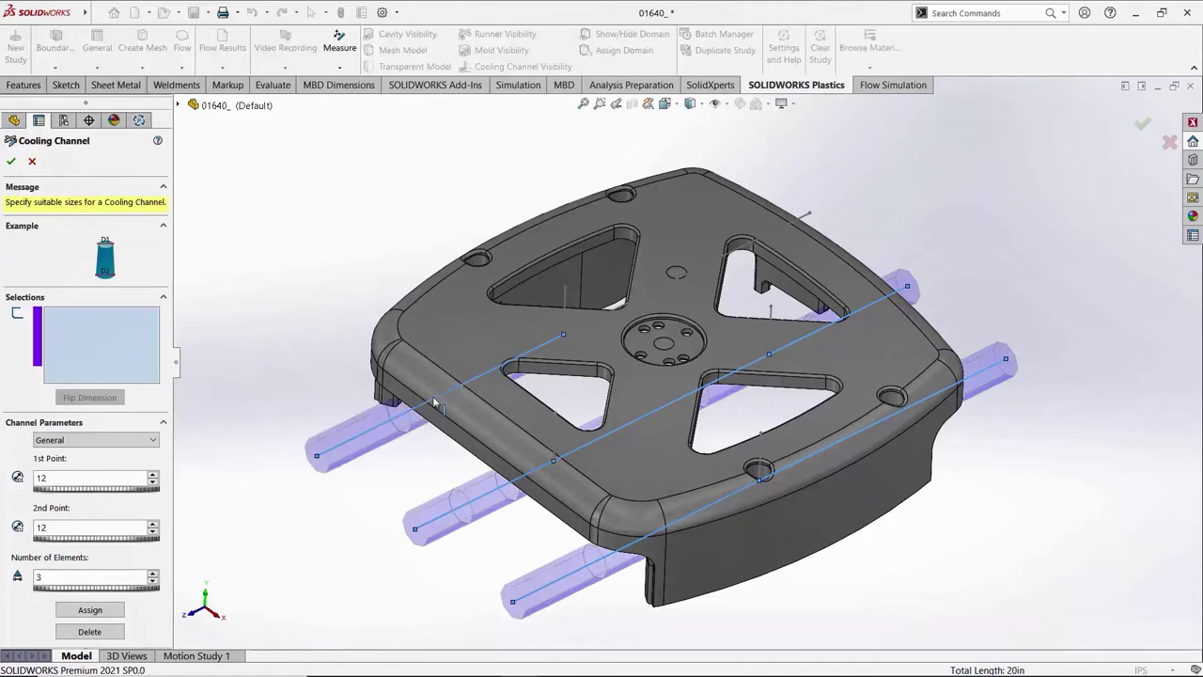
{"action": "left_click", "coordinate": [586, 324]}
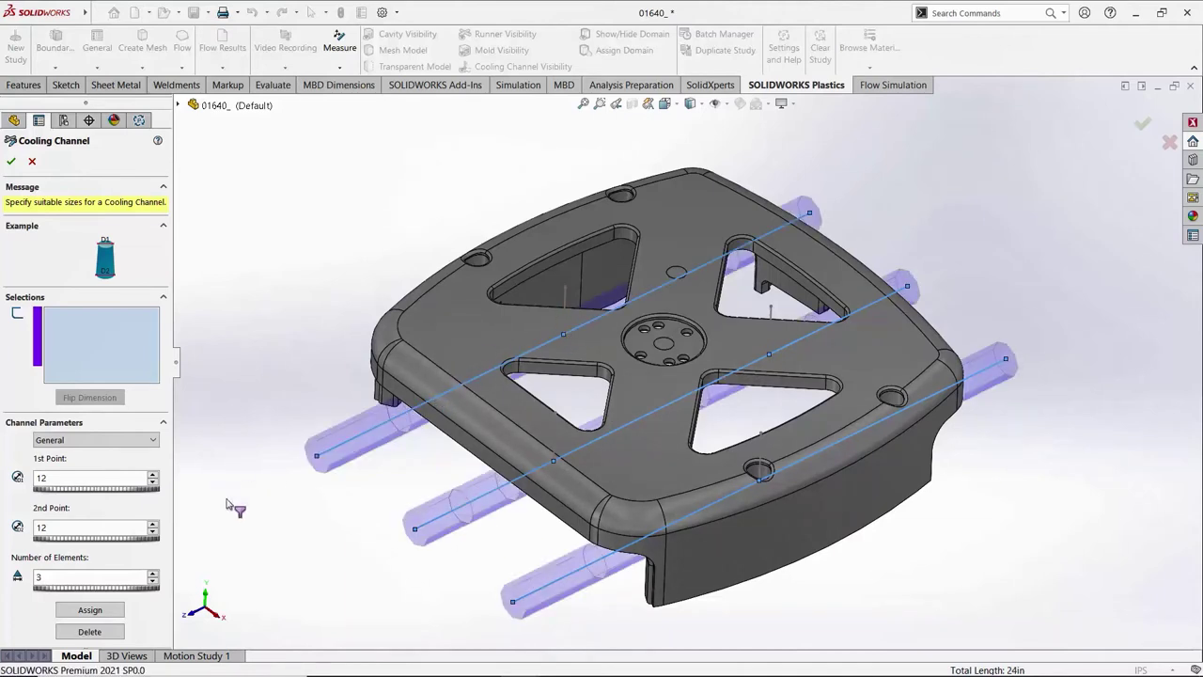
{"action": "left_click", "coordinate": [90, 610]}
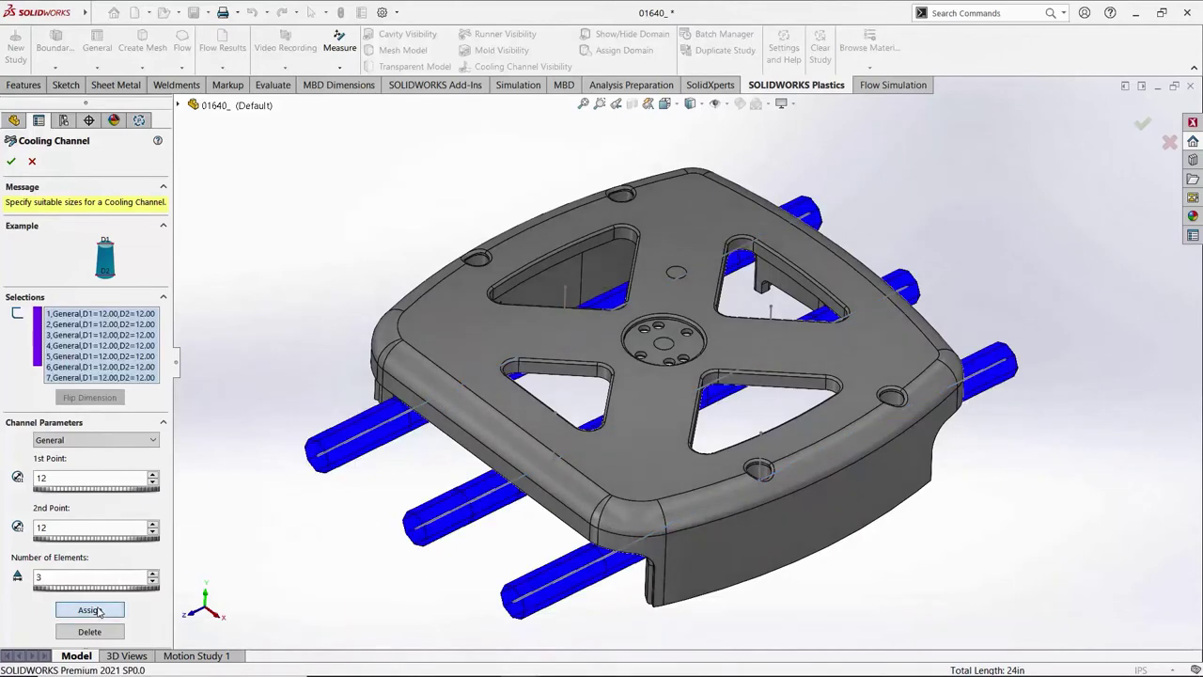
Add two baffle channels, in the upper-left triangular opening and near the lower-right hole.
{"action": "left_click", "coordinate": [153, 442]}
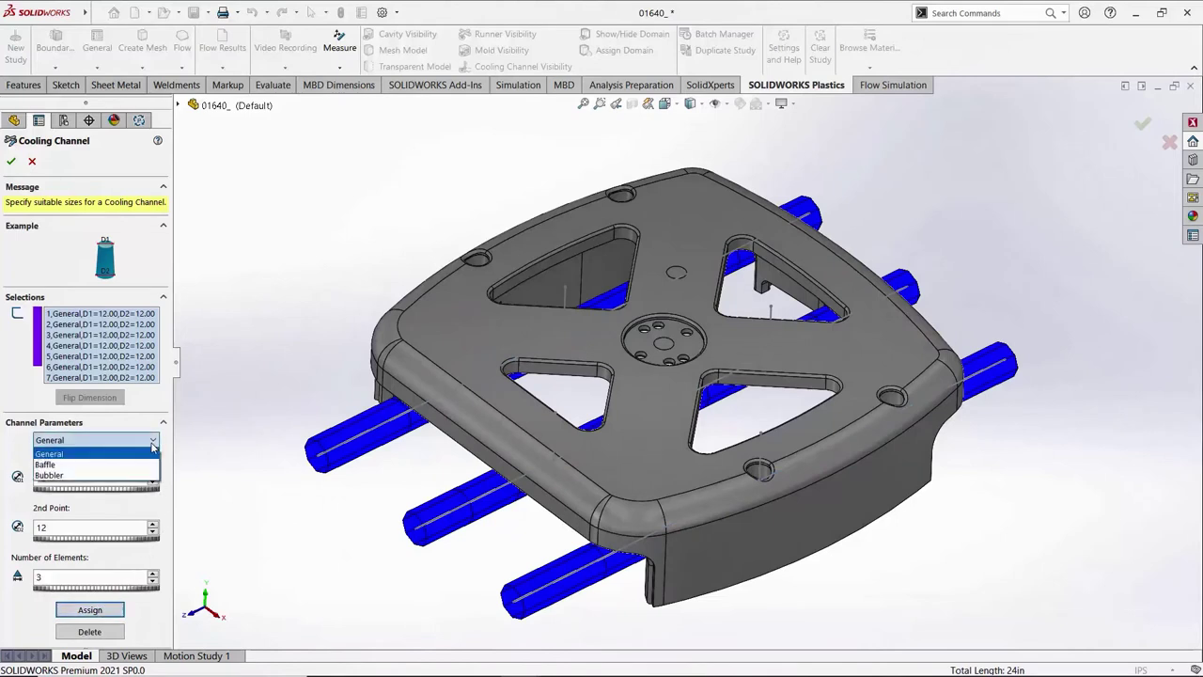
{"action": "left_click", "coordinate": [135, 465]}
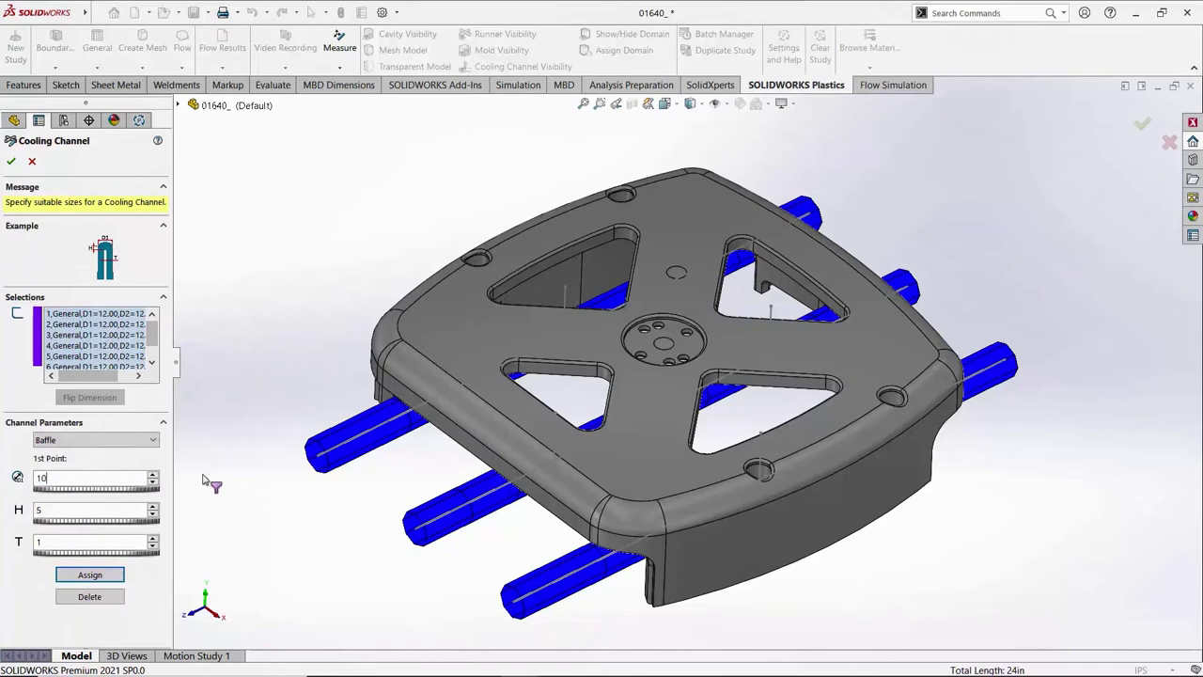
{"action": "left_click", "coordinate": [566, 308]}
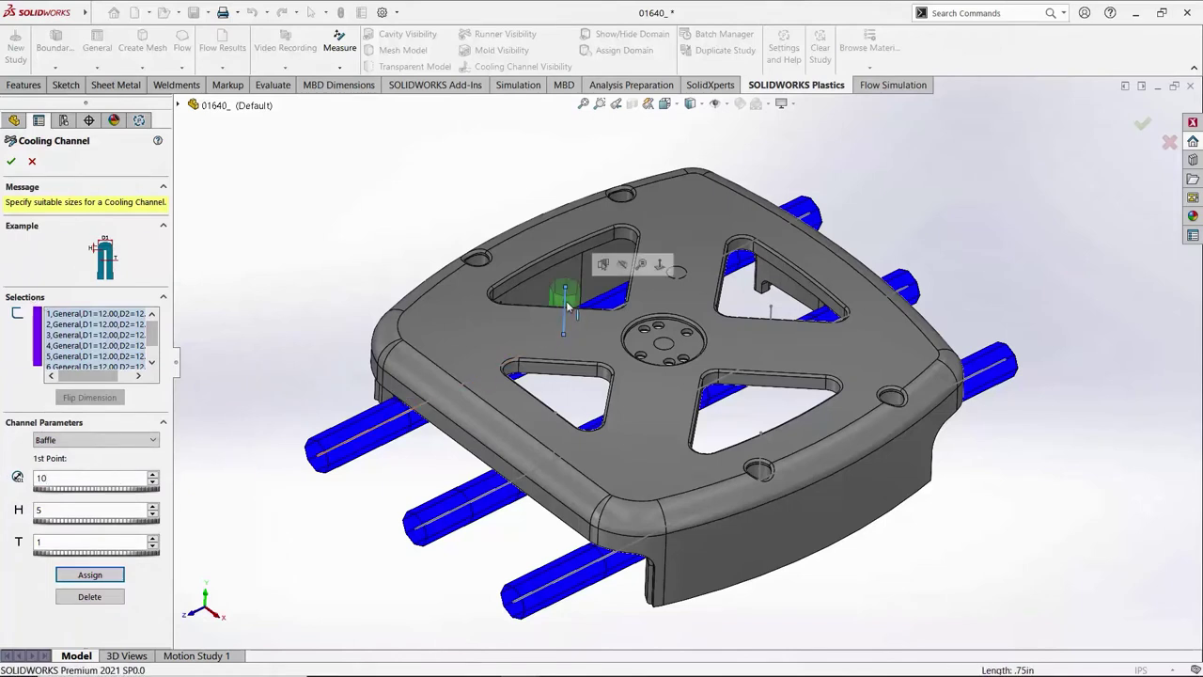
{"action": "left_click", "coordinate": [761, 455]}
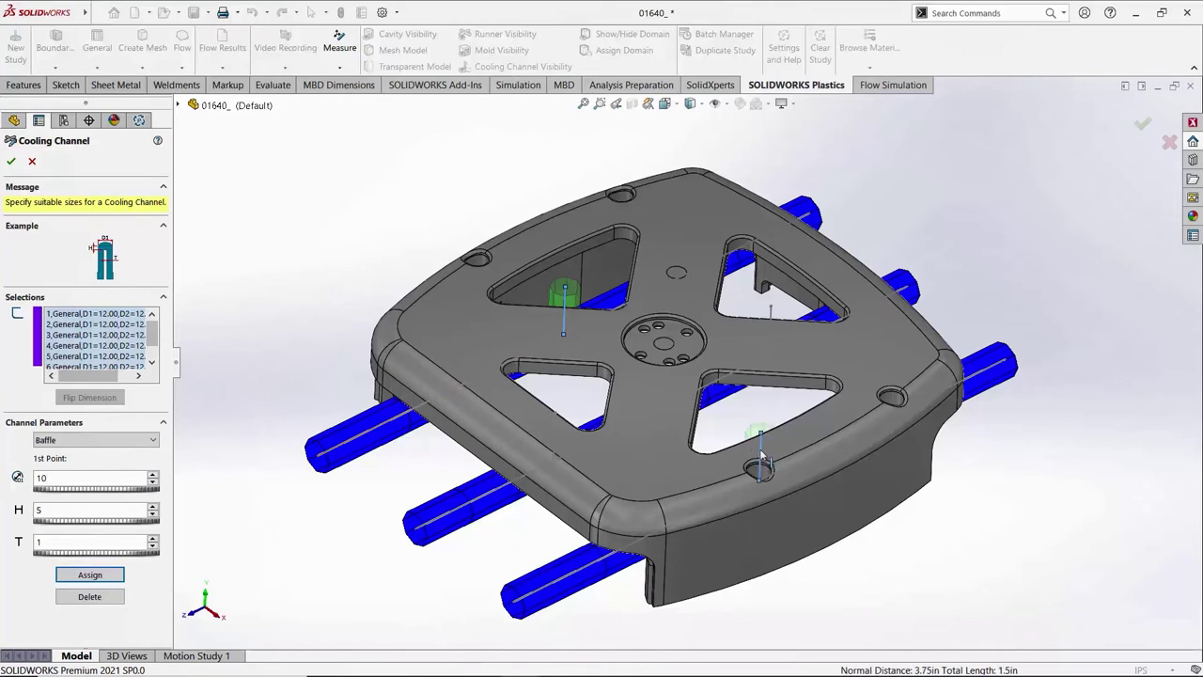
{"action": "left_click", "coordinate": [94, 575]}
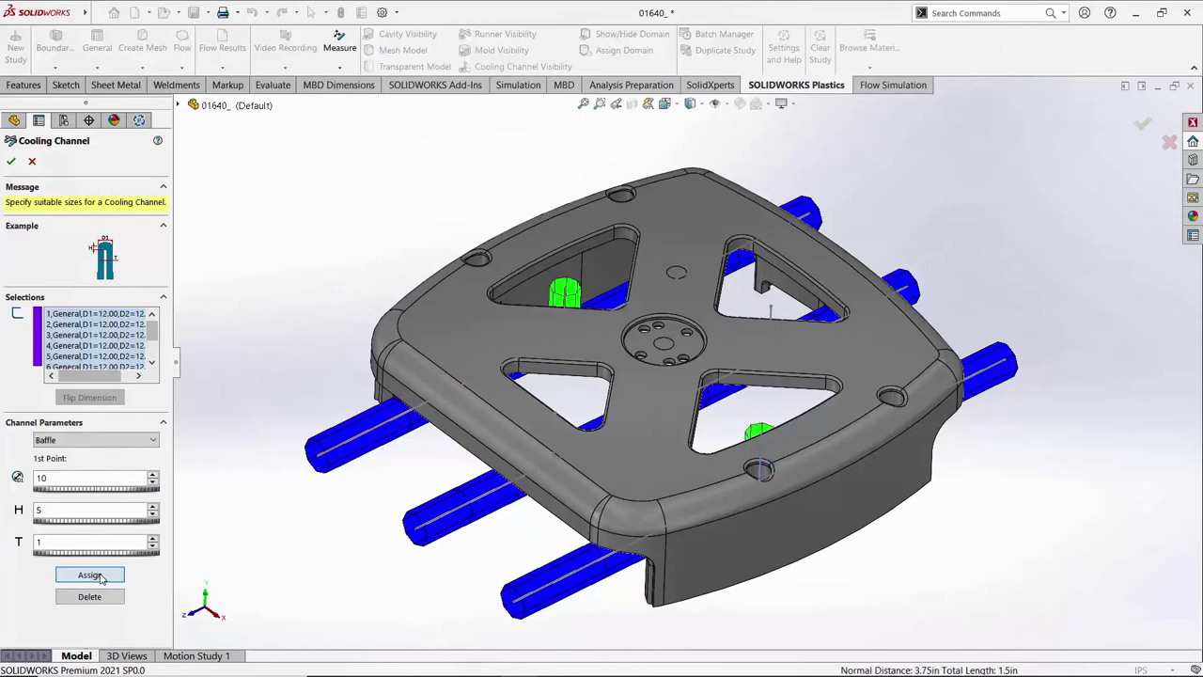
Add two bubbler channels in the right triangular and lower-left openings and finish the channels.
{"action": "left_click", "coordinate": [149, 442]}
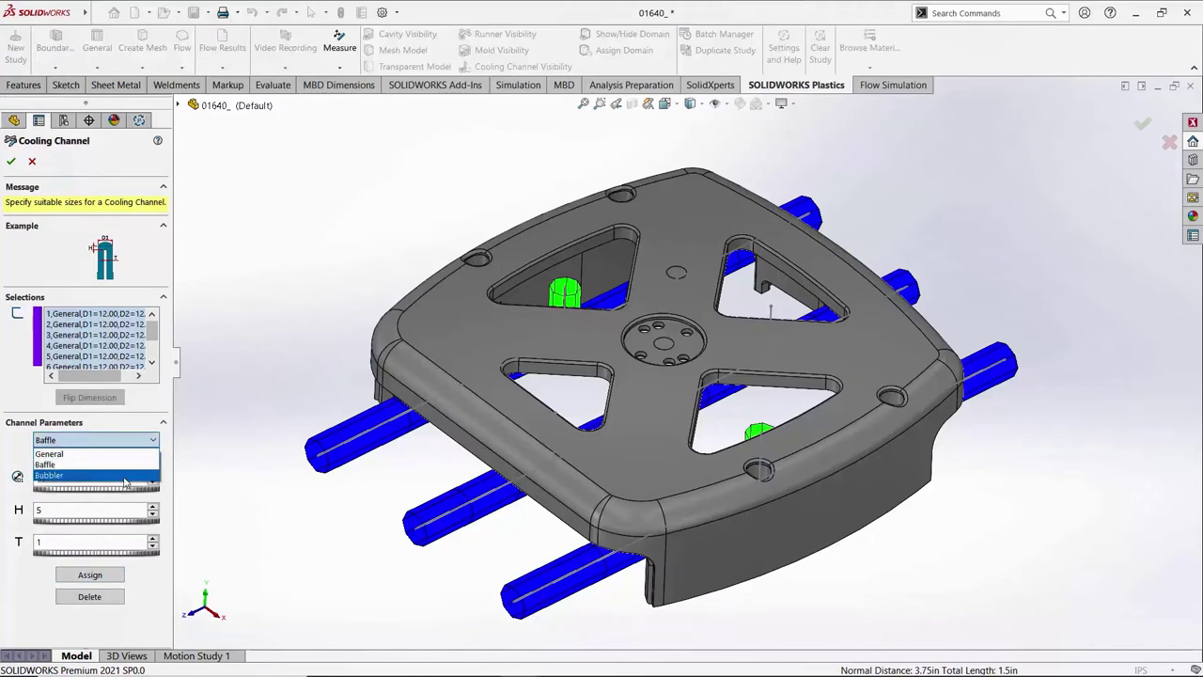
{"action": "left_click", "coordinate": [125, 476]}
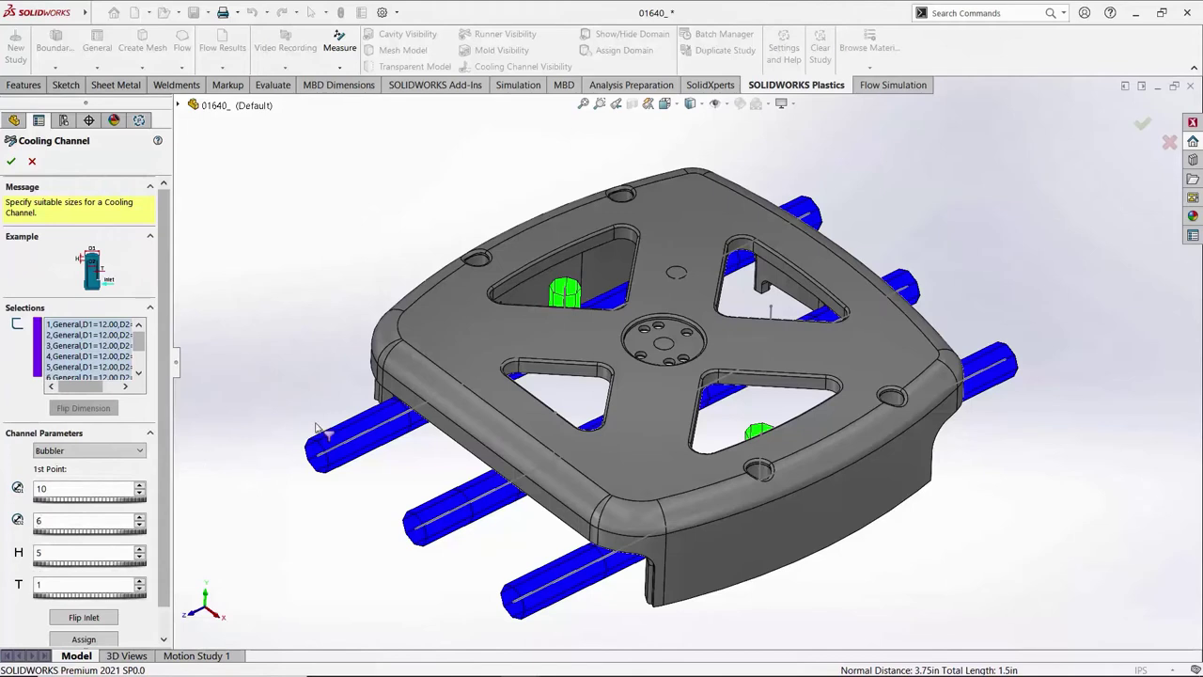
{"action": "left_click", "coordinate": [768, 310]}
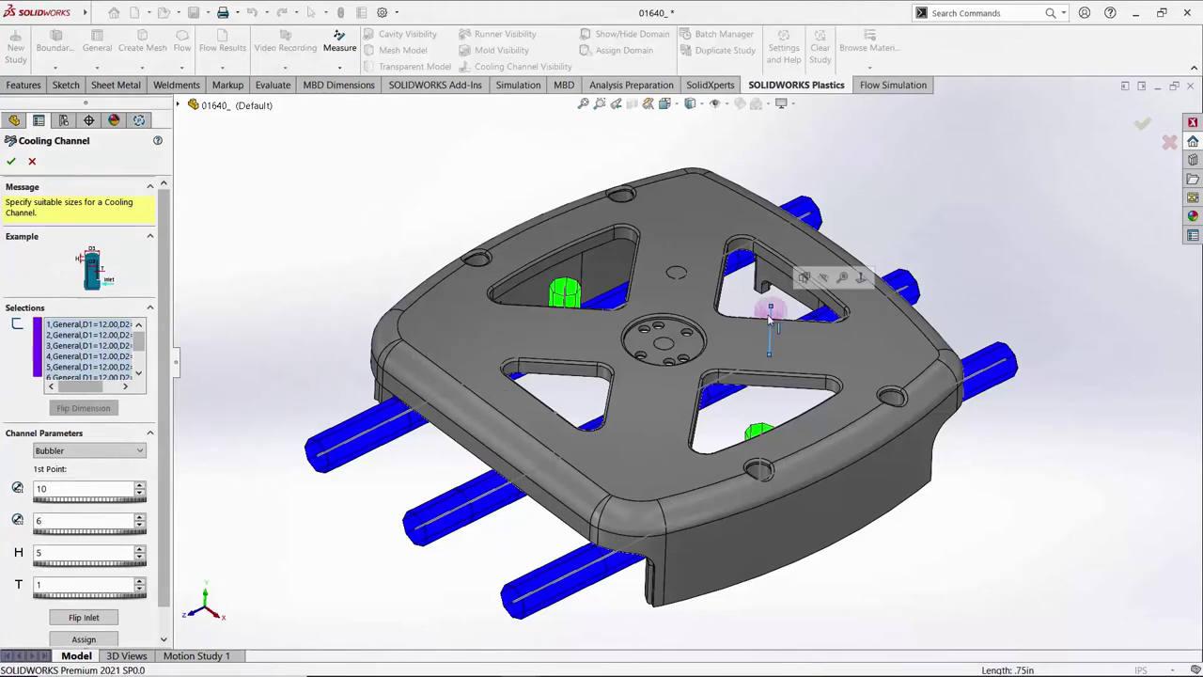
{"action": "left_click", "coordinate": [557, 417]}
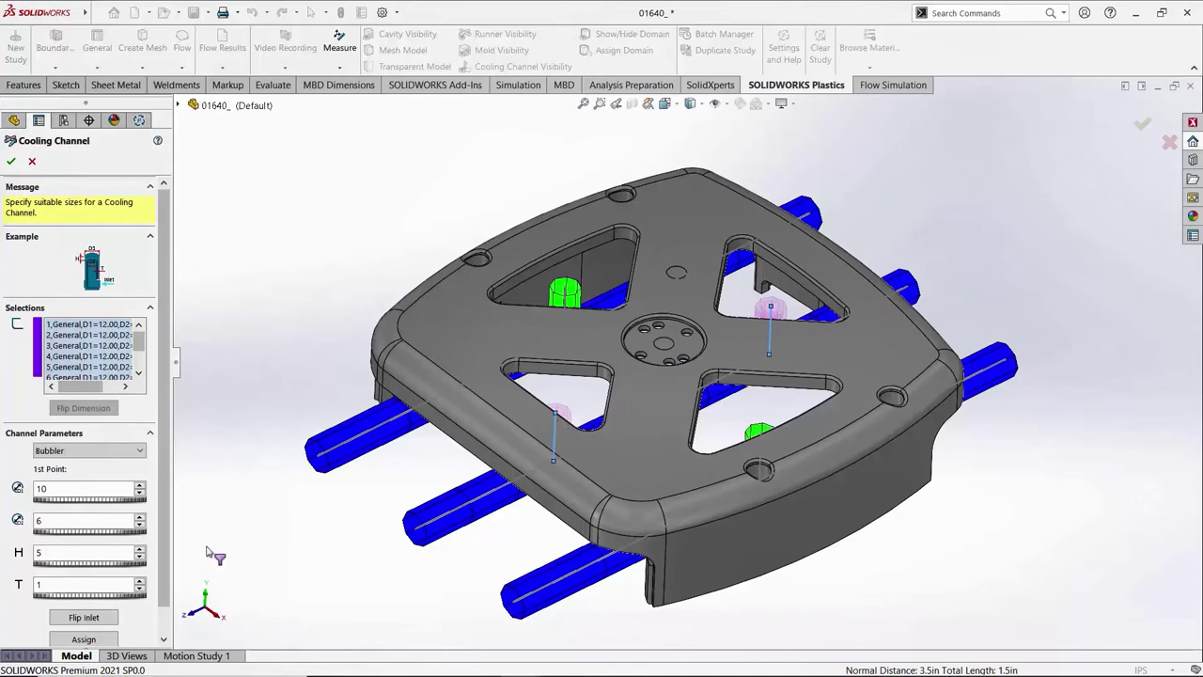
{"action": "left_click", "coordinate": [105, 640]}
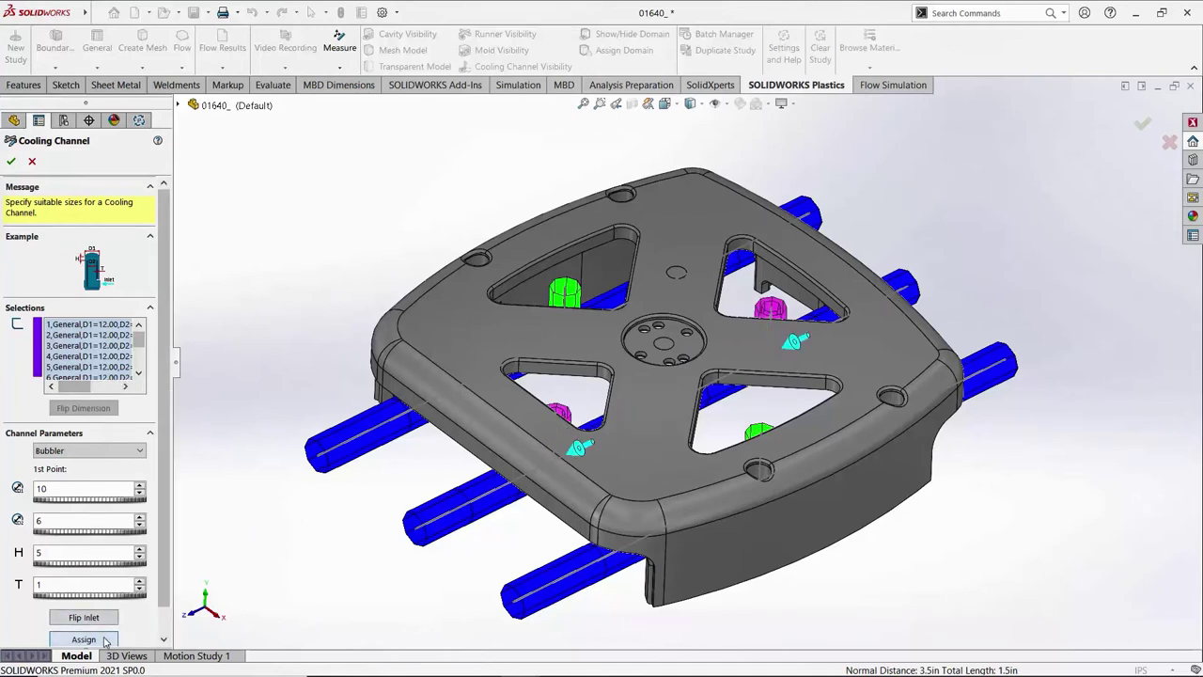
{"action": "left_click", "coordinate": [11, 162]}
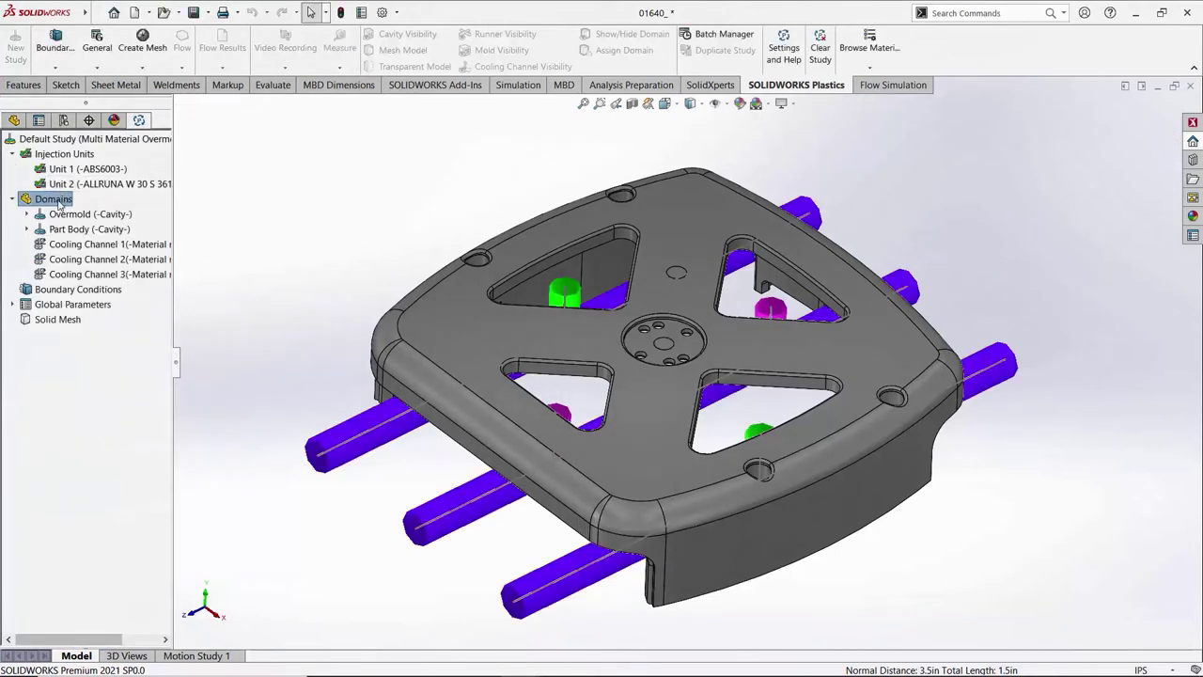
{"action": "right_click", "coordinate": [58, 203]}
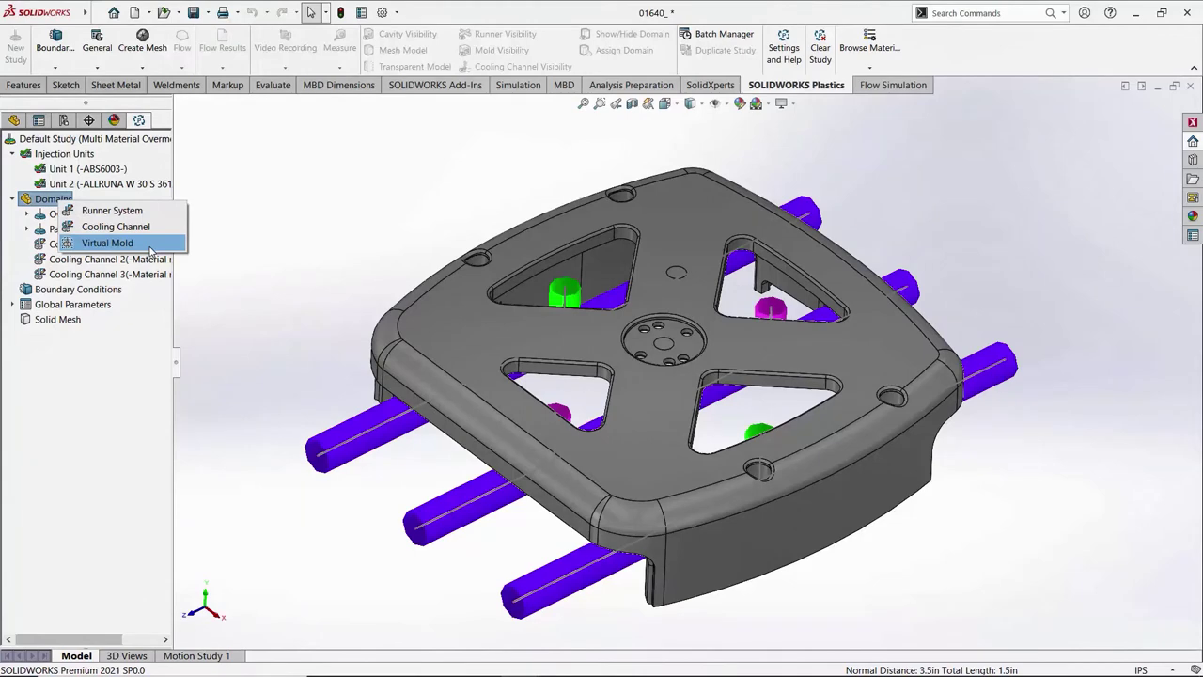
Add a virtual mold block sized 110 mm in X, 45 mm in Y and 125 mm in Z.
{"action": "left_click", "coordinate": [107, 243]}
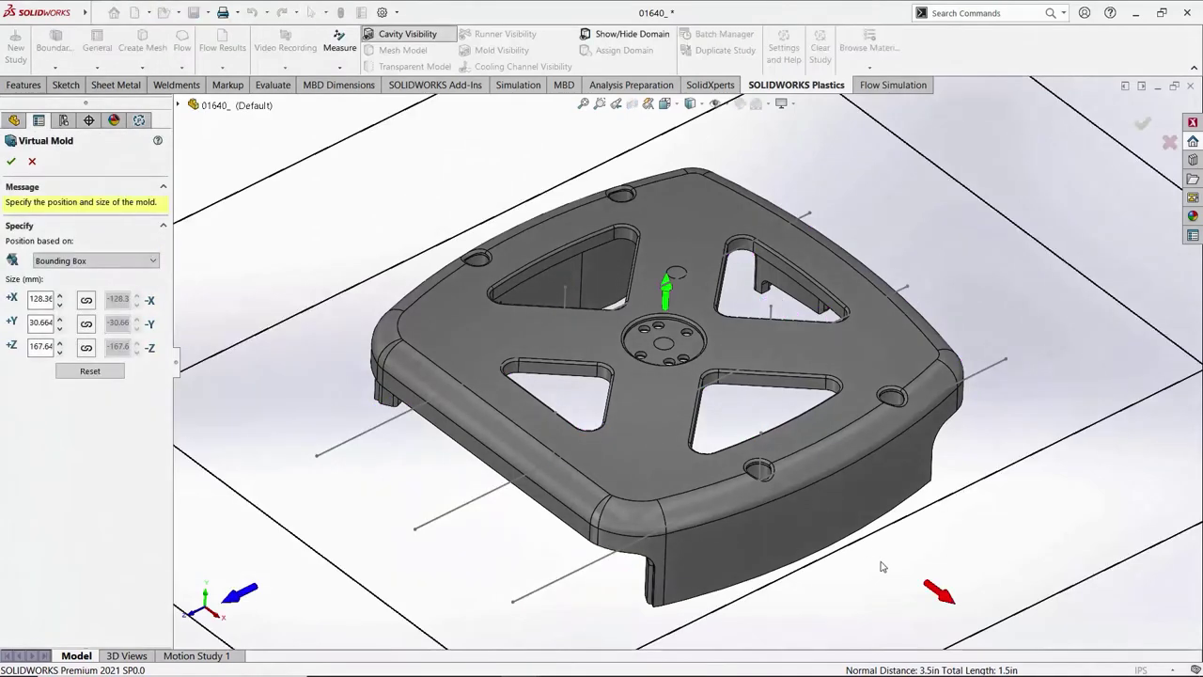
{"action": "mouse_move", "coordinate": [950, 605]}
{"action": "left_mouse_down"}
{"action": "mouse_move", "coordinate": [909, 577]}
{"action": "mouse_move", "coordinate": [963, 614]}
{"action": "mouse_move", "coordinate": [934, 588]}
{"action": "left_mouse_up"}
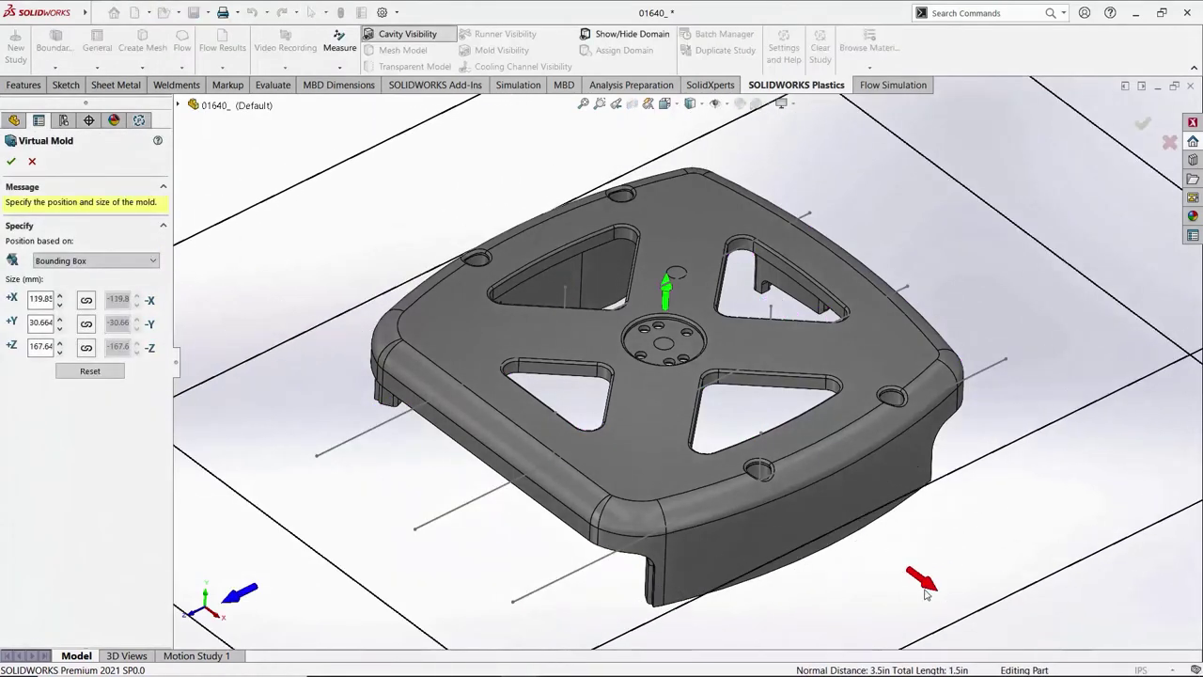
{"action": "double_click", "coordinate": [45, 298]}
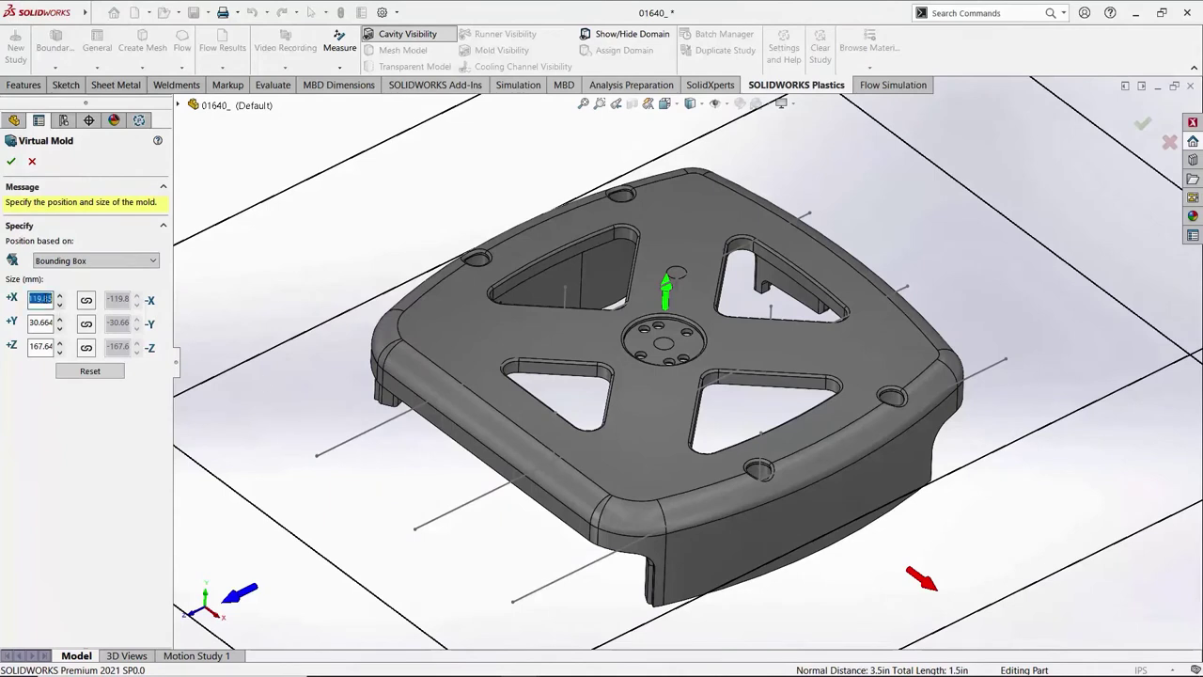
{"action": "type", "text": "110"}
{"action": "double_click", "coordinate": [40, 323]}
{"action": "type", "text": "45"}
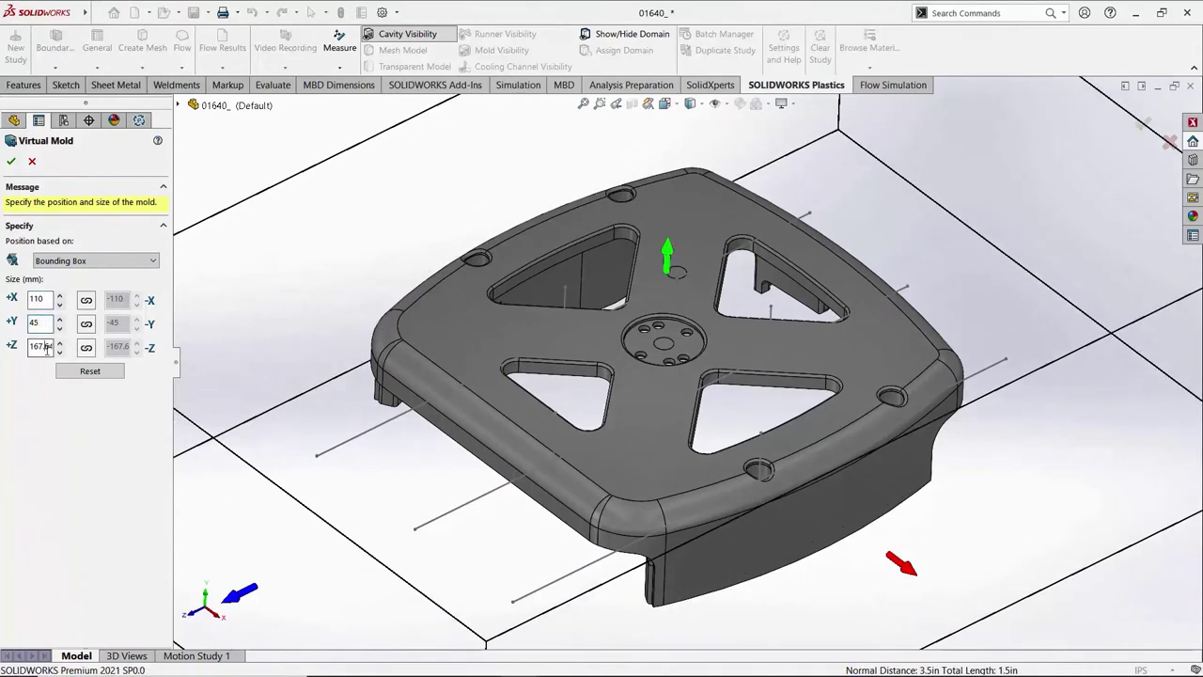
{"action": "double_click", "coordinate": [44, 346]}
{"action": "type", "text": "125"}
{"action": "key", "text": "Return"}
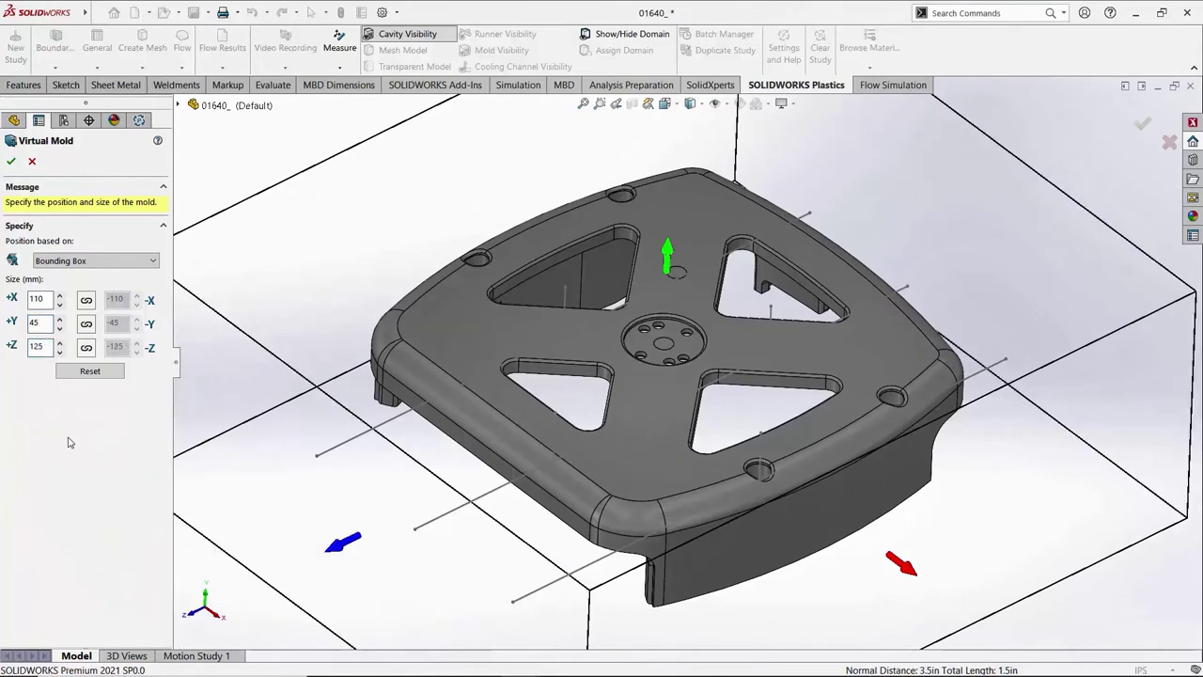
{"action": "left_click", "coordinate": [11, 160]}
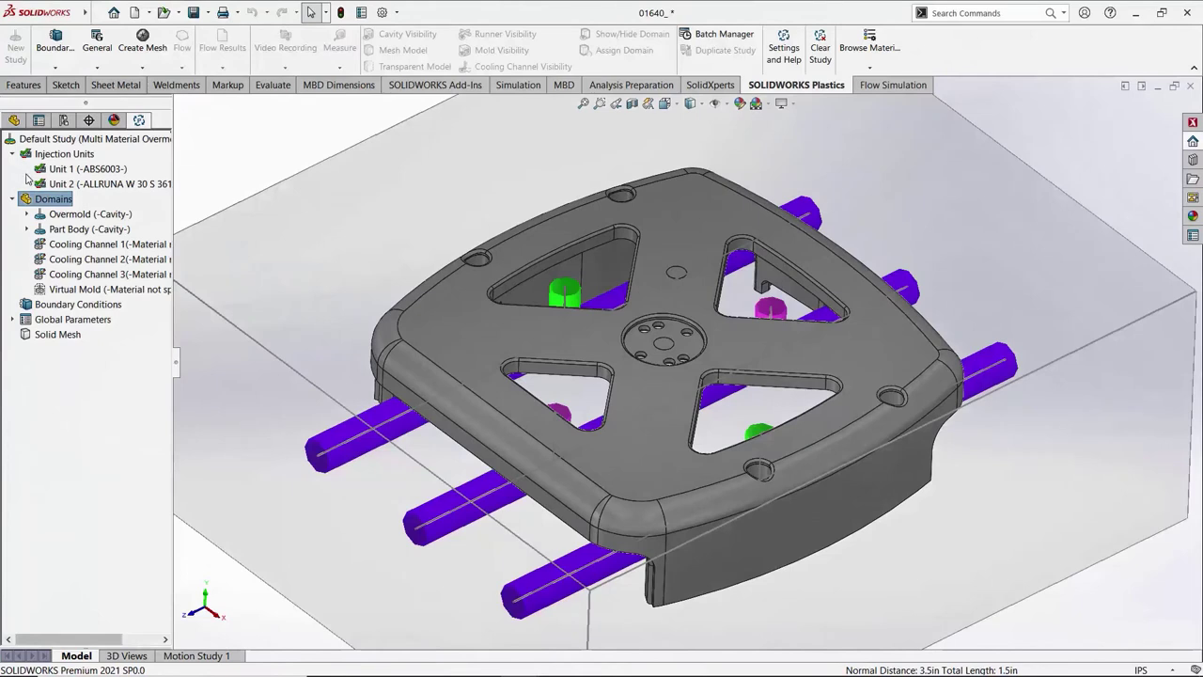
Assign Water as the coolant for Cooling Channels 1–3.
{"action": "left_click", "coordinate": [94, 243]}
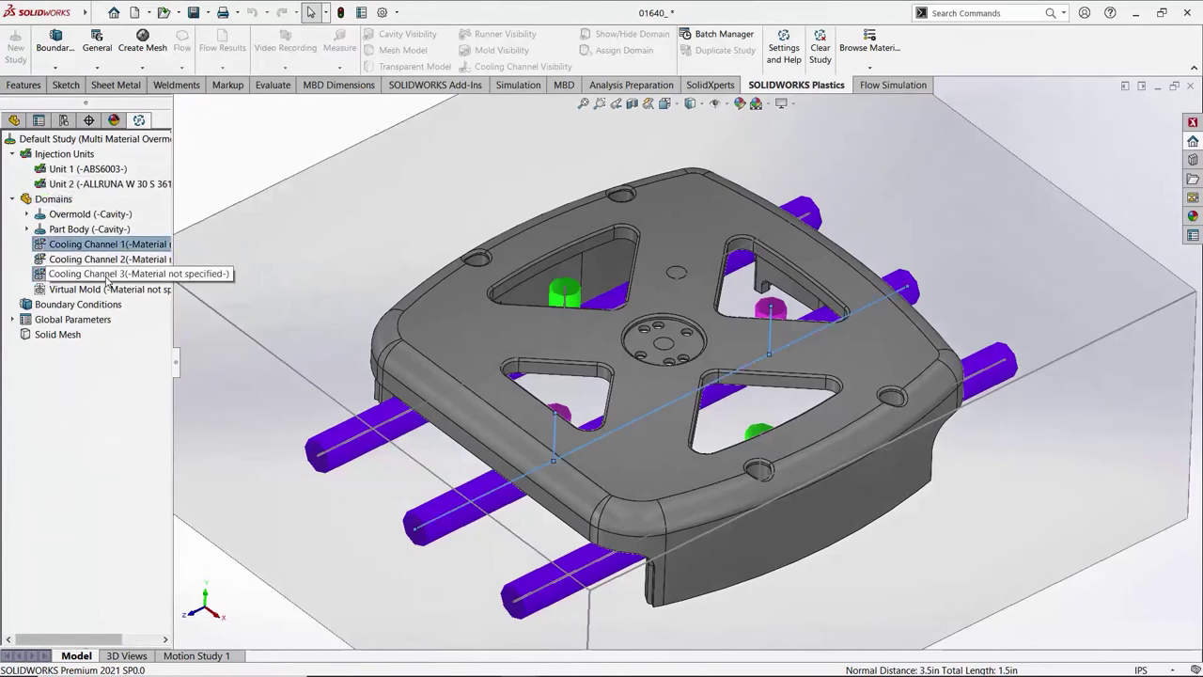
{"action": "left_click", "coordinate": [106, 277], "text": "shift"}
{"action": "right_click", "coordinate": [106, 278]}
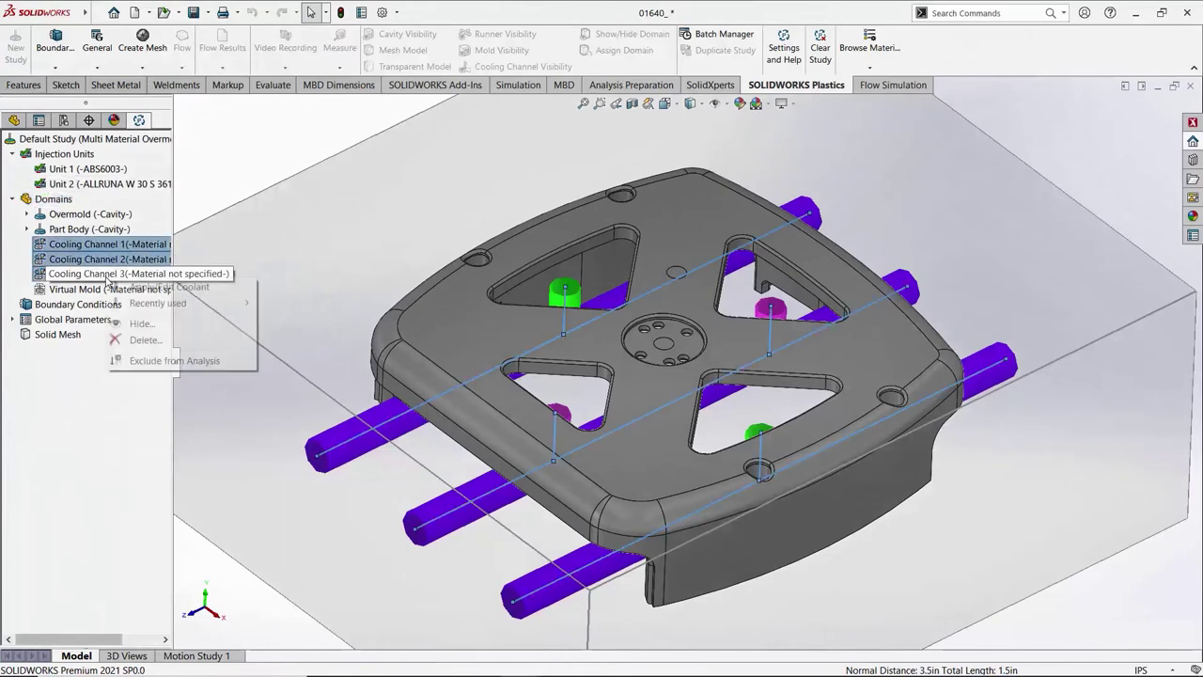
{"action": "left_click", "coordinate": [281, 301]}
Make Steel - 420SS the Virtual Mold material.
{"action": "left_click", "coordinate": [148, 293]}
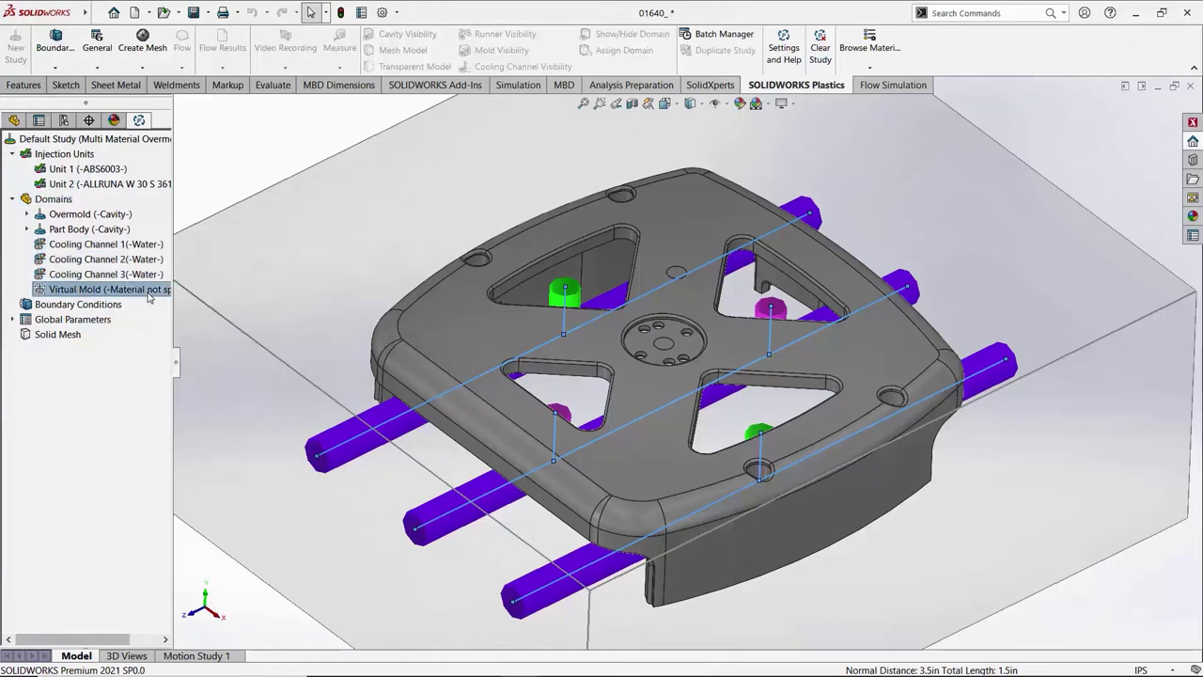
{"action": "right_click", "coordinate": [147, 297]}
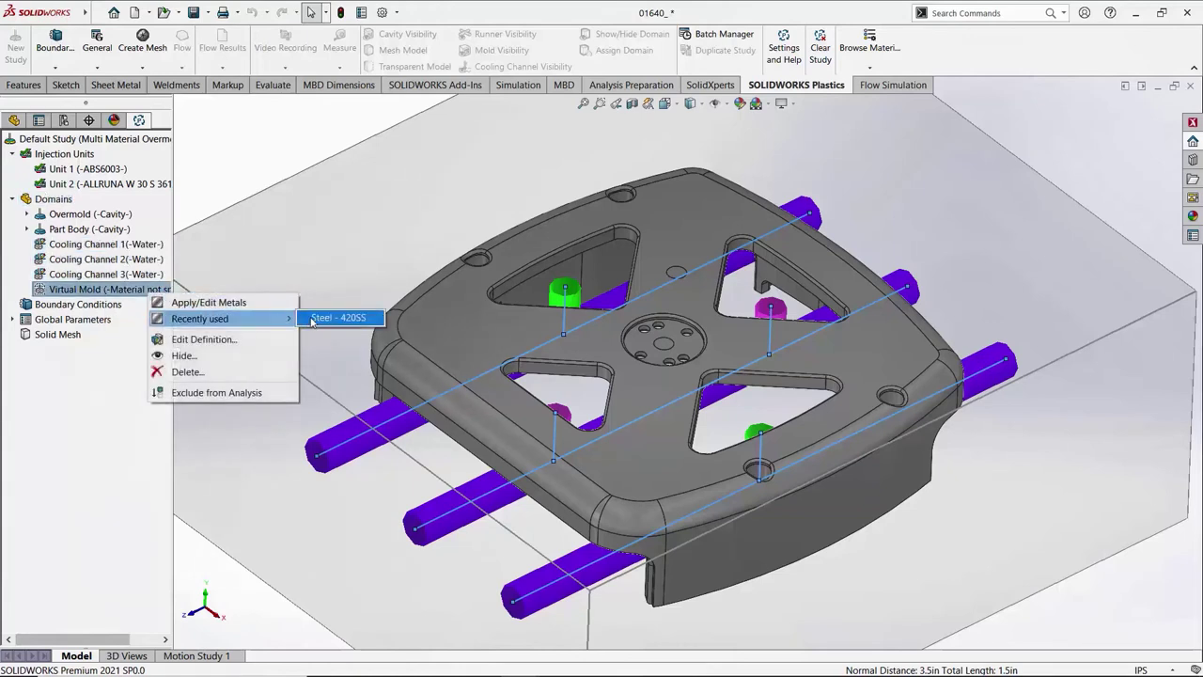
{"action": "left_click", "coordinate": [313, 319]}
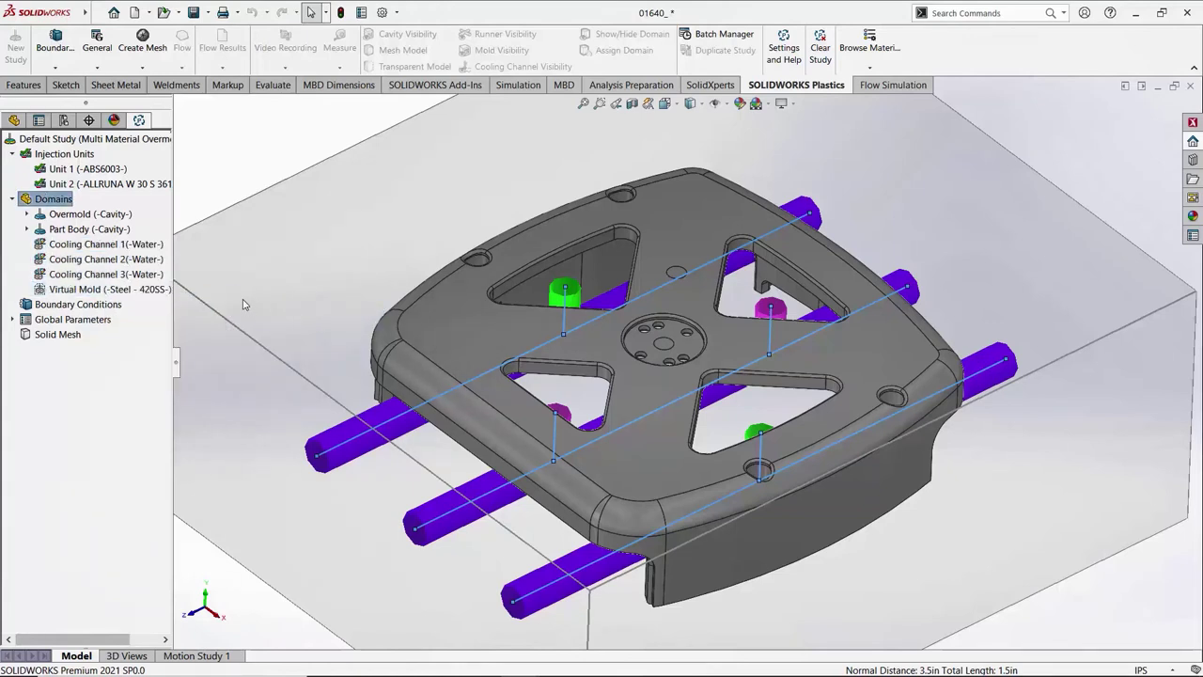
Place injection locations at the central hub and on the part's top face.
{"action": "left_click", "coordinate": [54, 69]}
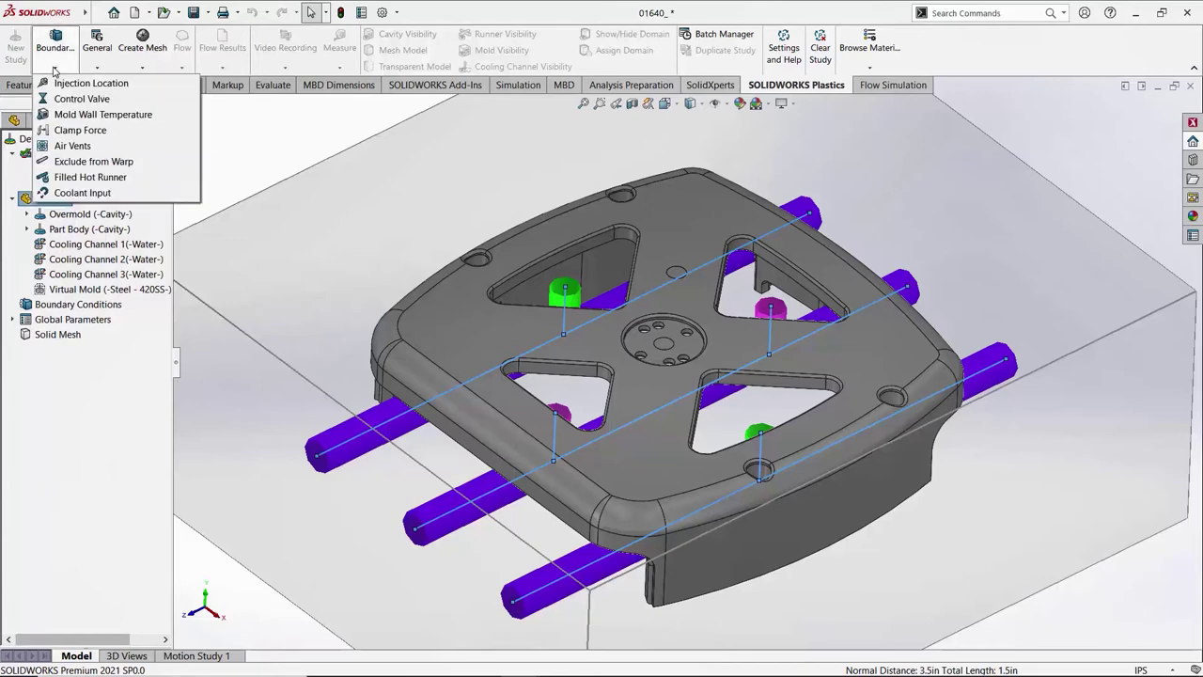
{"action": "left_click", "coordinate": [82, 84]}
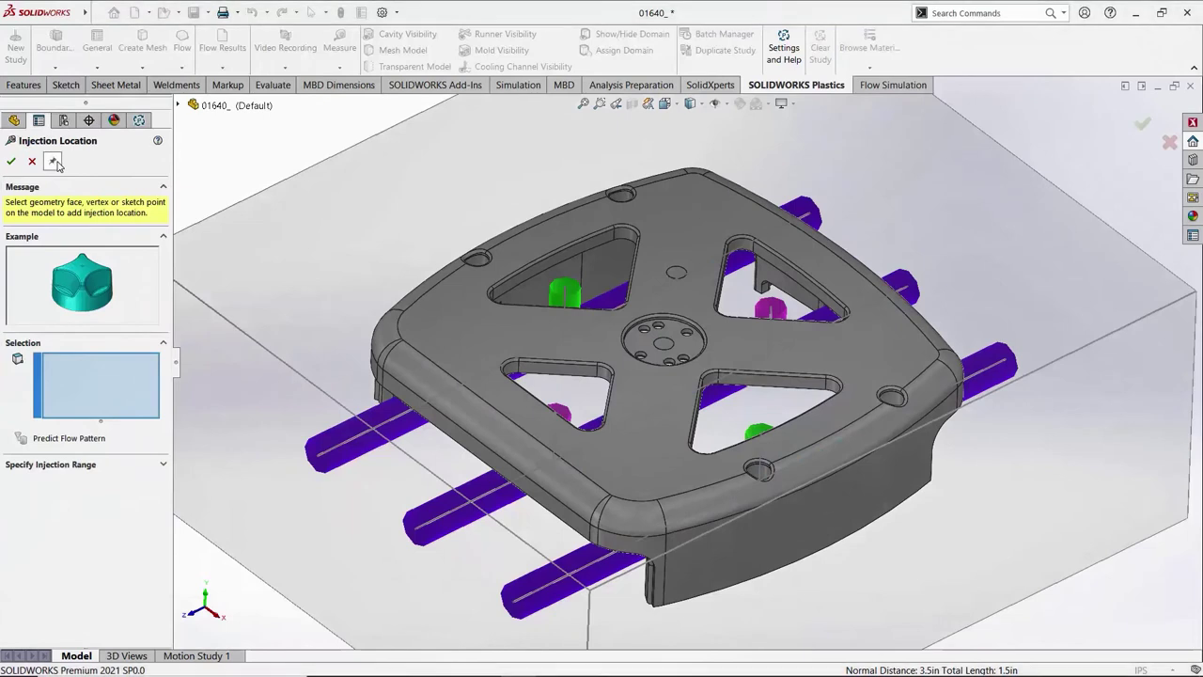
{"action": "left_click", "coordinate": [665, 350]}
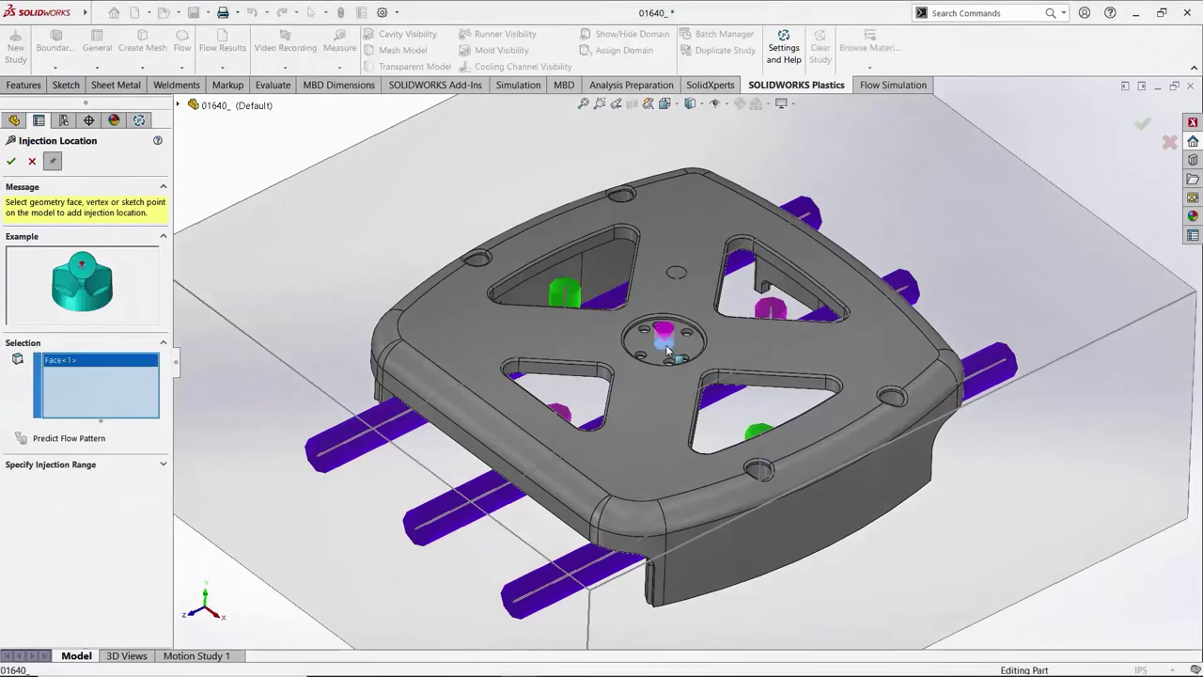
{"action": "left_click", "coordinate": [679, 278]}
{"action": "key", "text": "Return"}
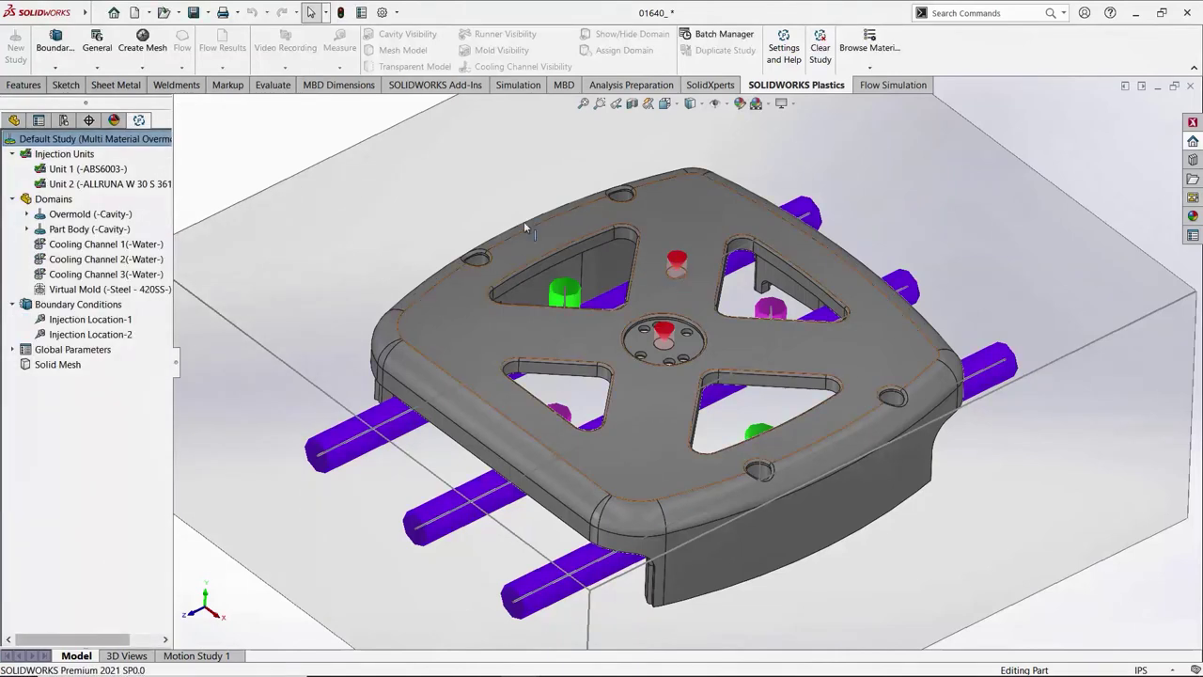
{"action": "left_click", "coordinate": [56, 63]}
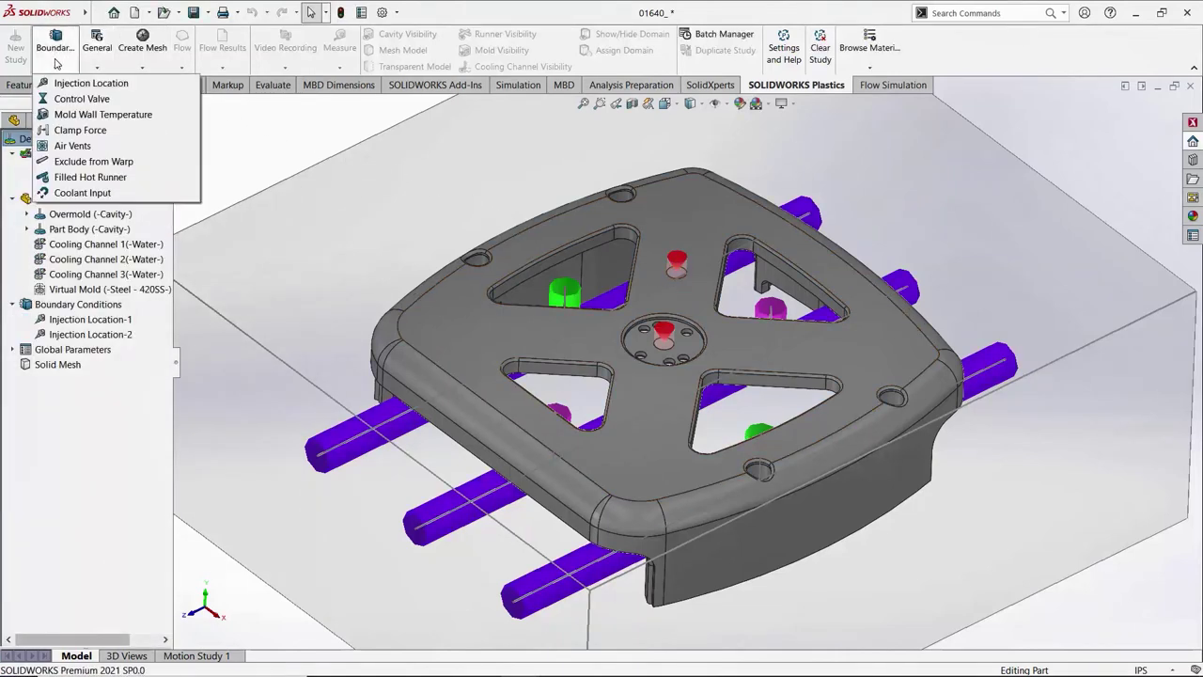
Add a clamp force along the Top Plane direction.
{"action": "left_click", "coordinate": [110, 132]}
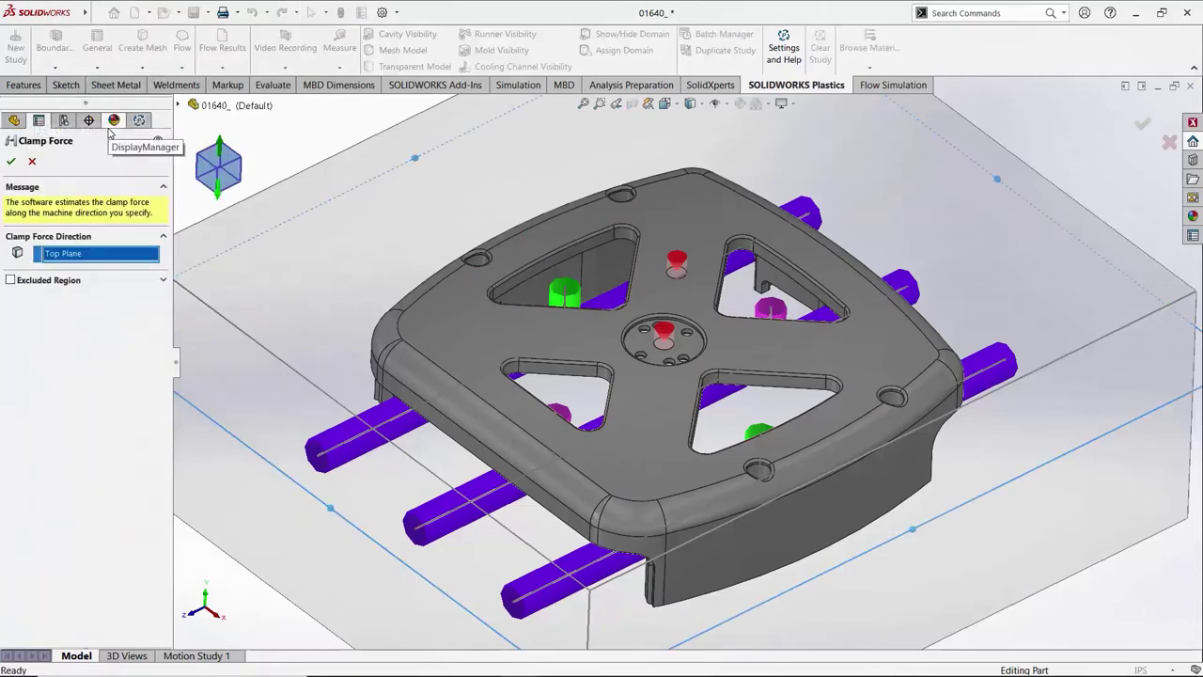
{"action": "key", "text": "Return"}
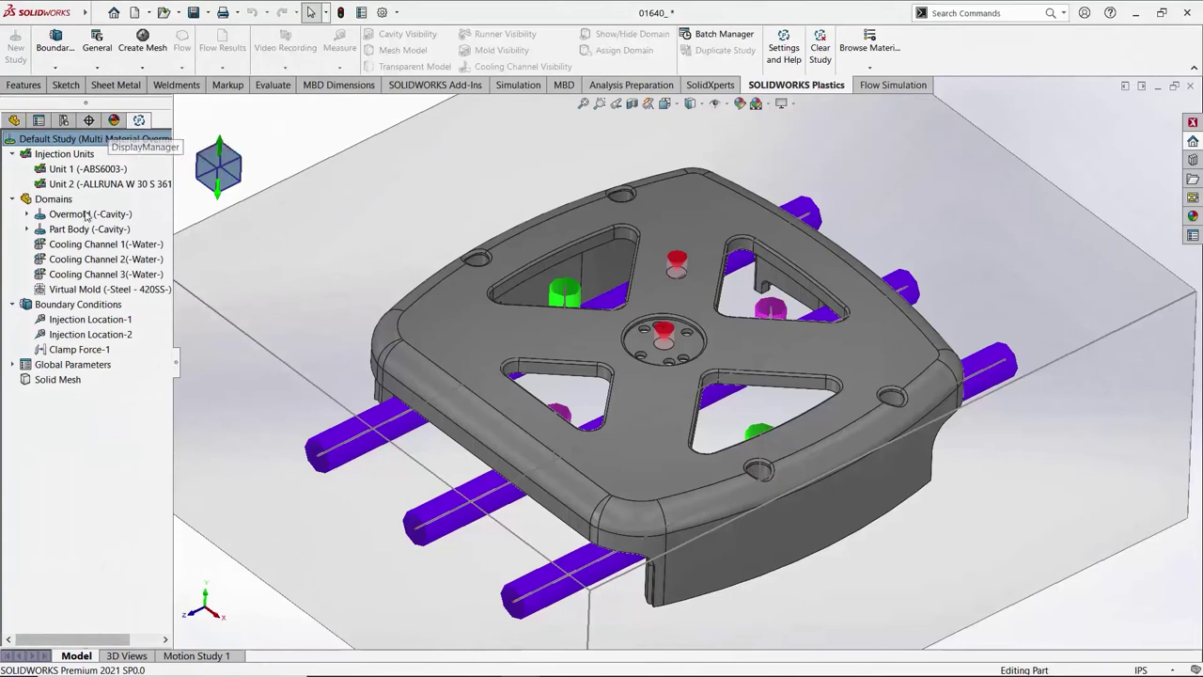
{"action": "right_click", "coordinate": [44, 303]}
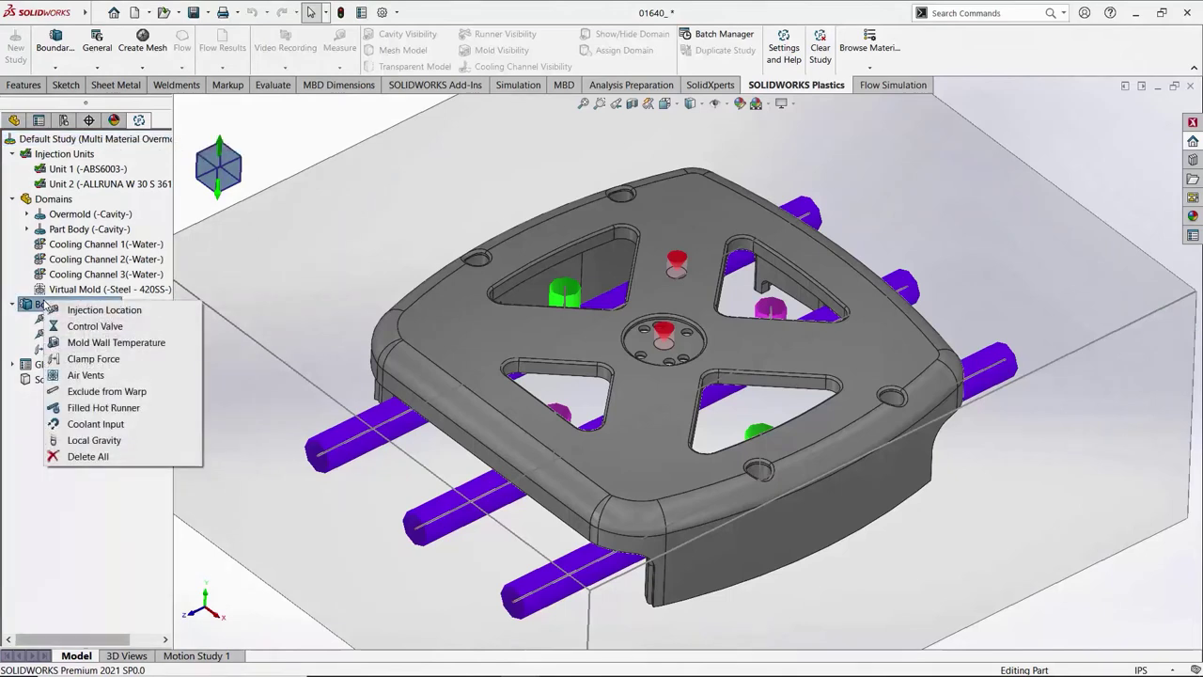
{"action": "left_click", "coordinate": [134, 425]}
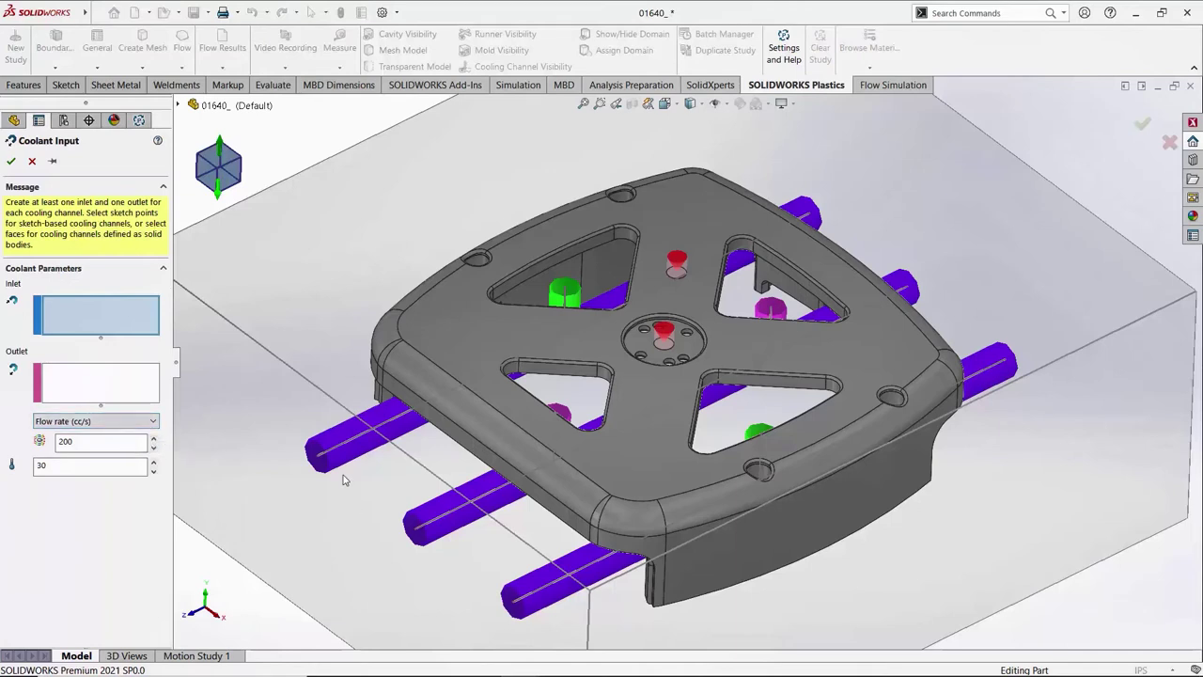
{"action": "left_click", "coordinate": [53, 160]}
Mark inlet and outlet ends on the front, middle and back cooling channels.
{"action": "left_click", "coordinate": [515, 607]}
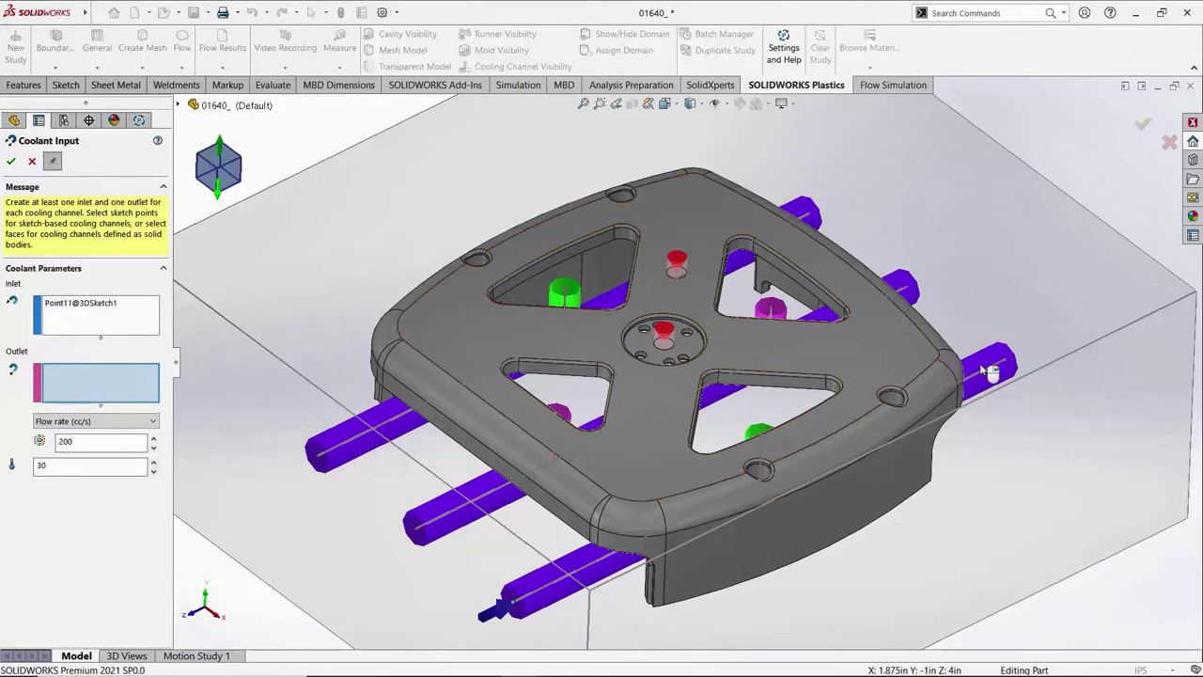
{"action": "left_click", "coordinate": [1010, 367]}
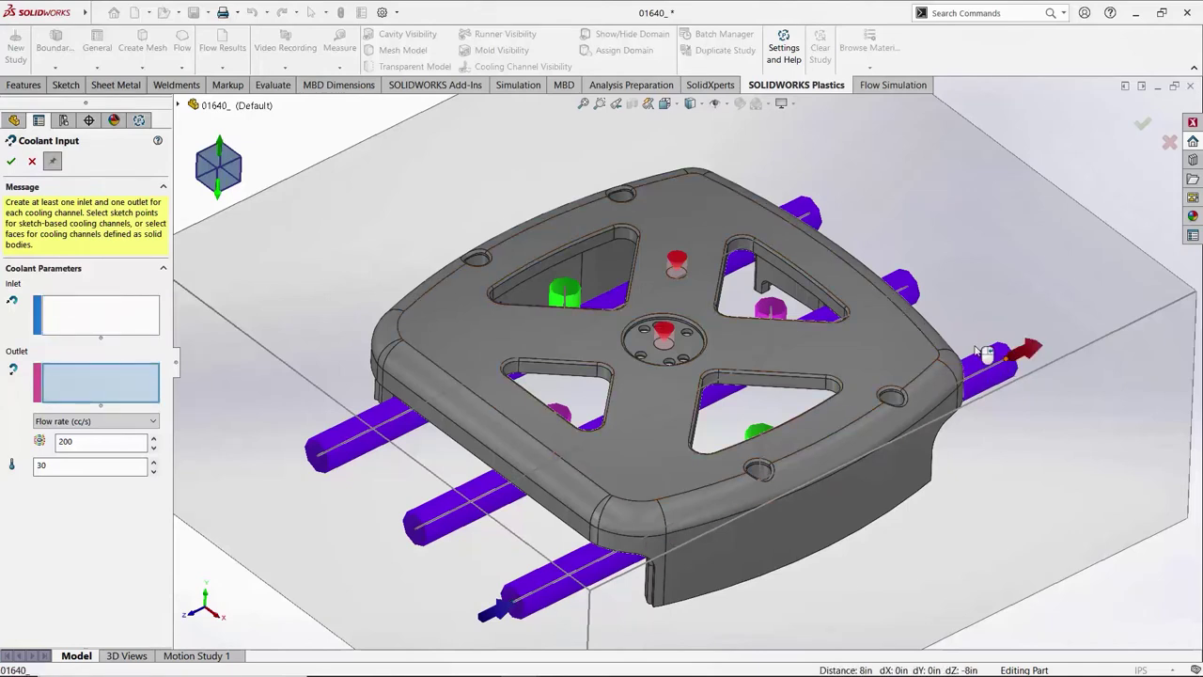
{"action": "left_click", "coordinate": [908, 289]}
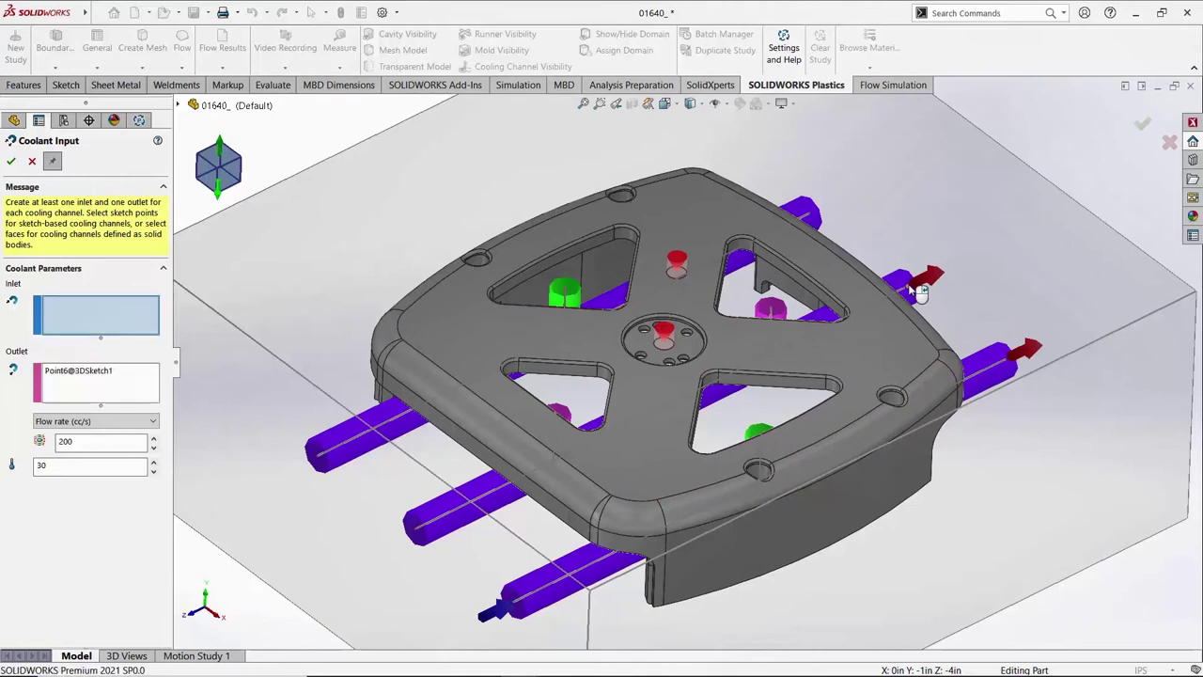
{"action": "left_click", "coordinate": [417, 532]}
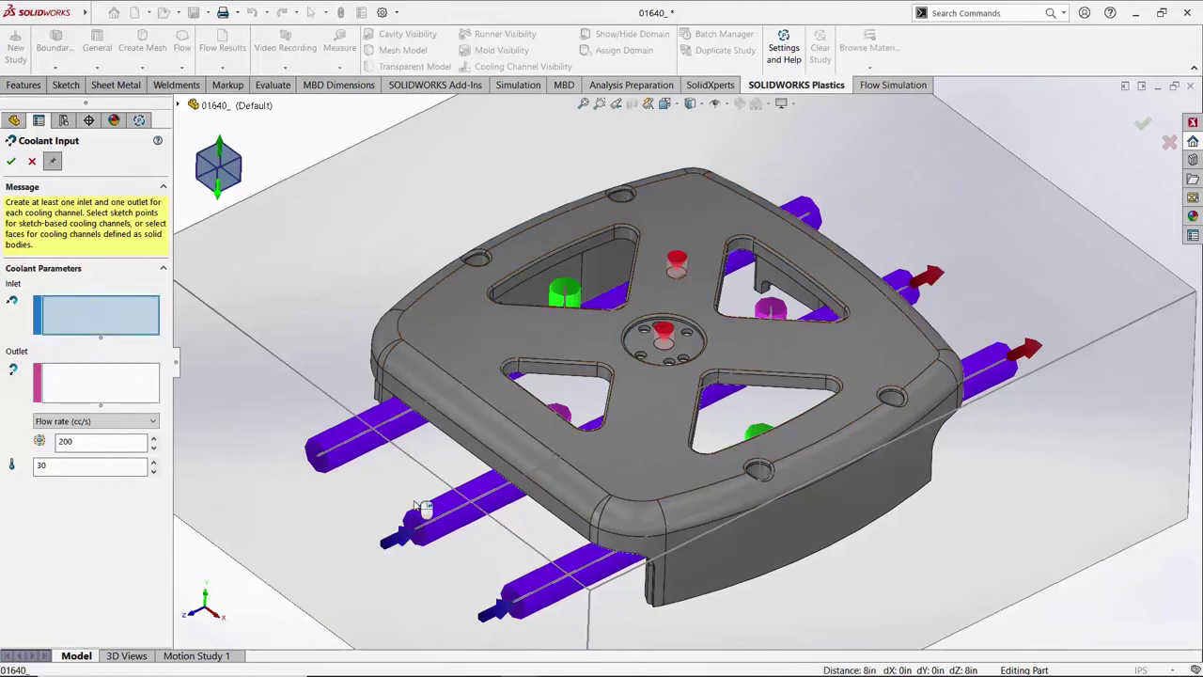
{"action": "left_click", "coordinate": [324, 461]}
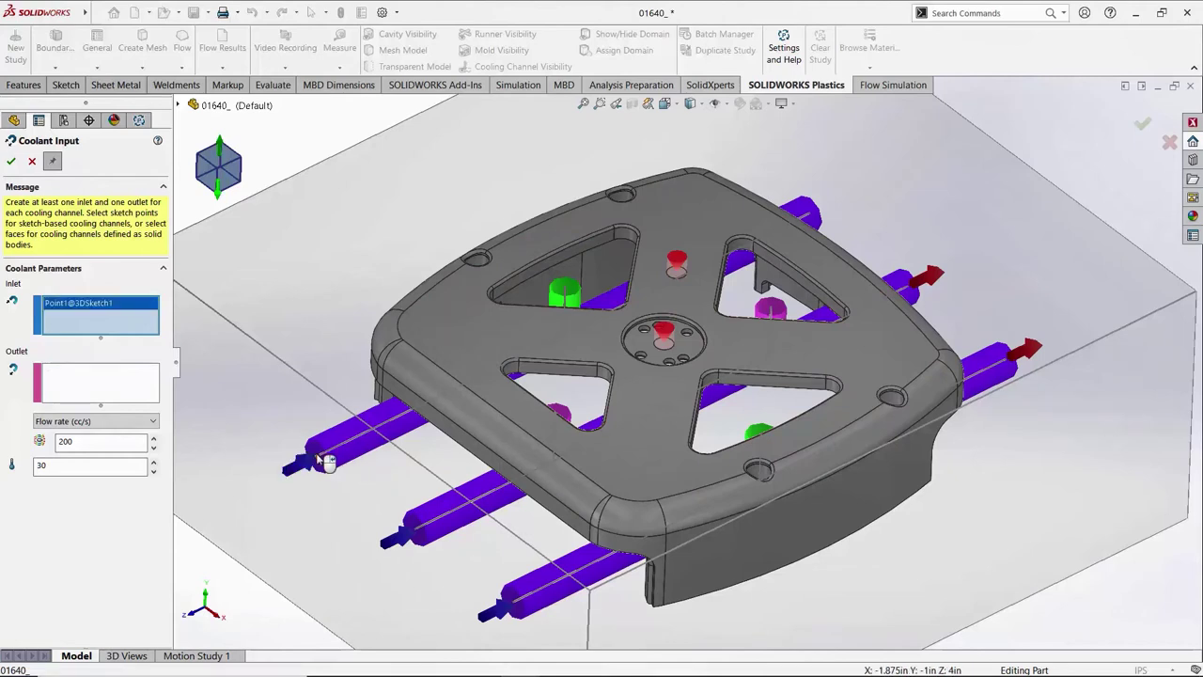
{"action": "left_click", "coordinate": [813, 216]}
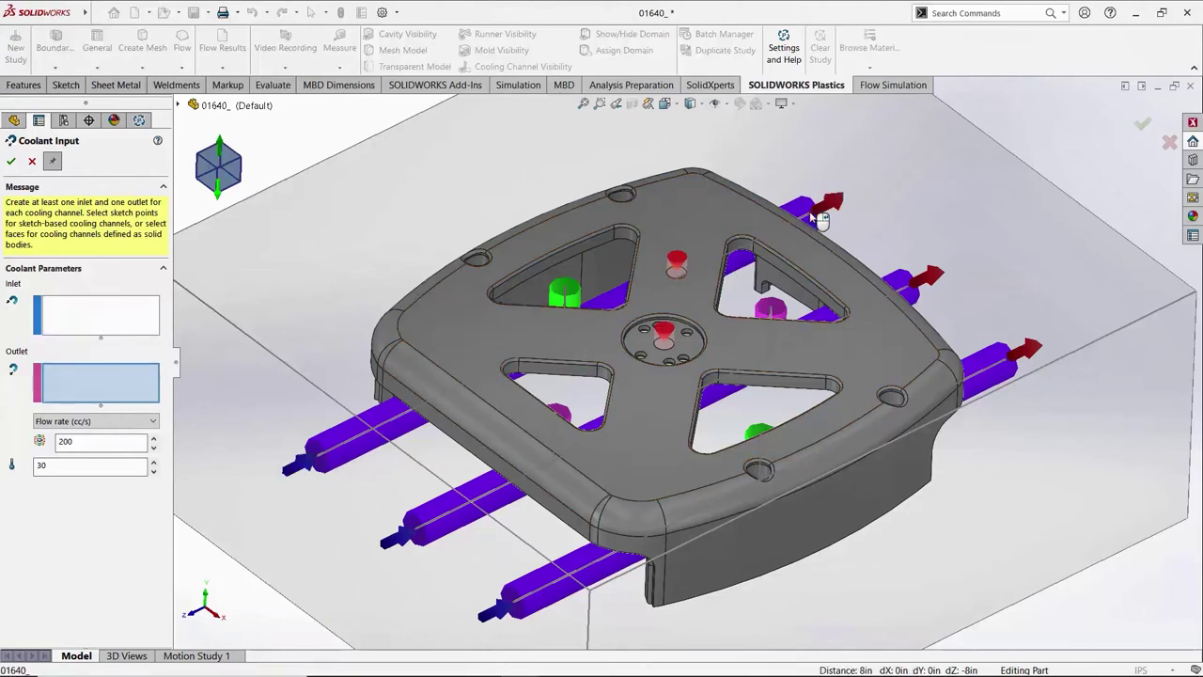
{"action": "key", "text": "Escape"}
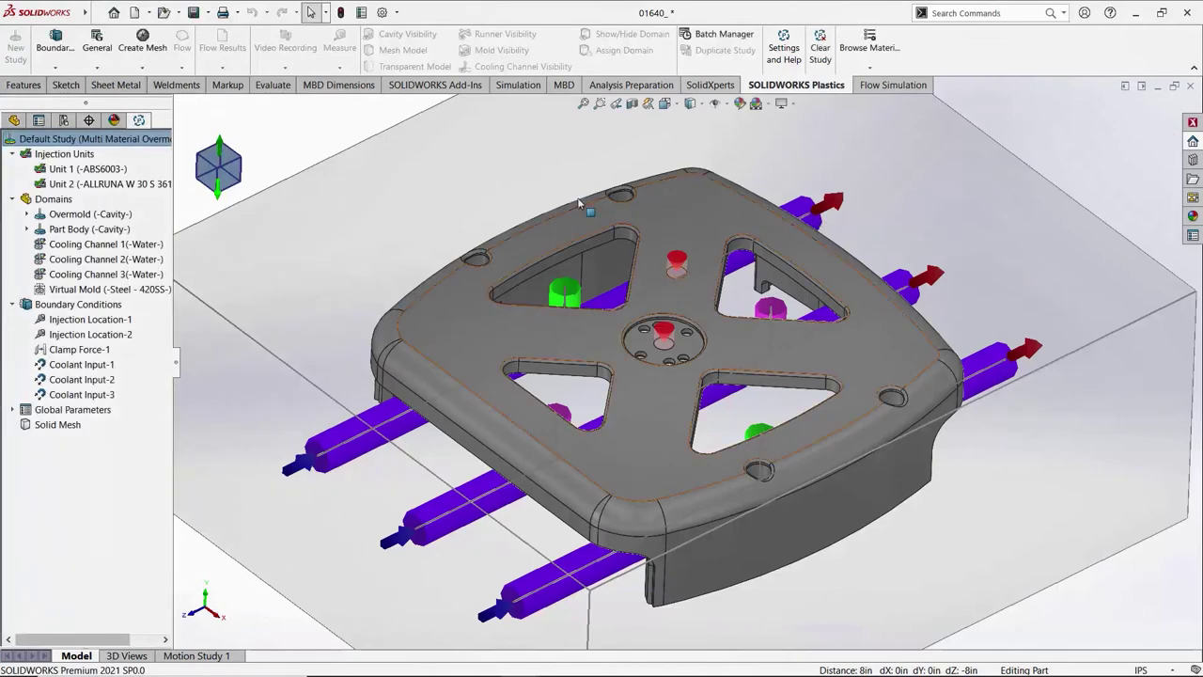
Generate the surface mesh and then the solid mesh for the study.
{"action": "left_click", "coordinate": [158, 48]}
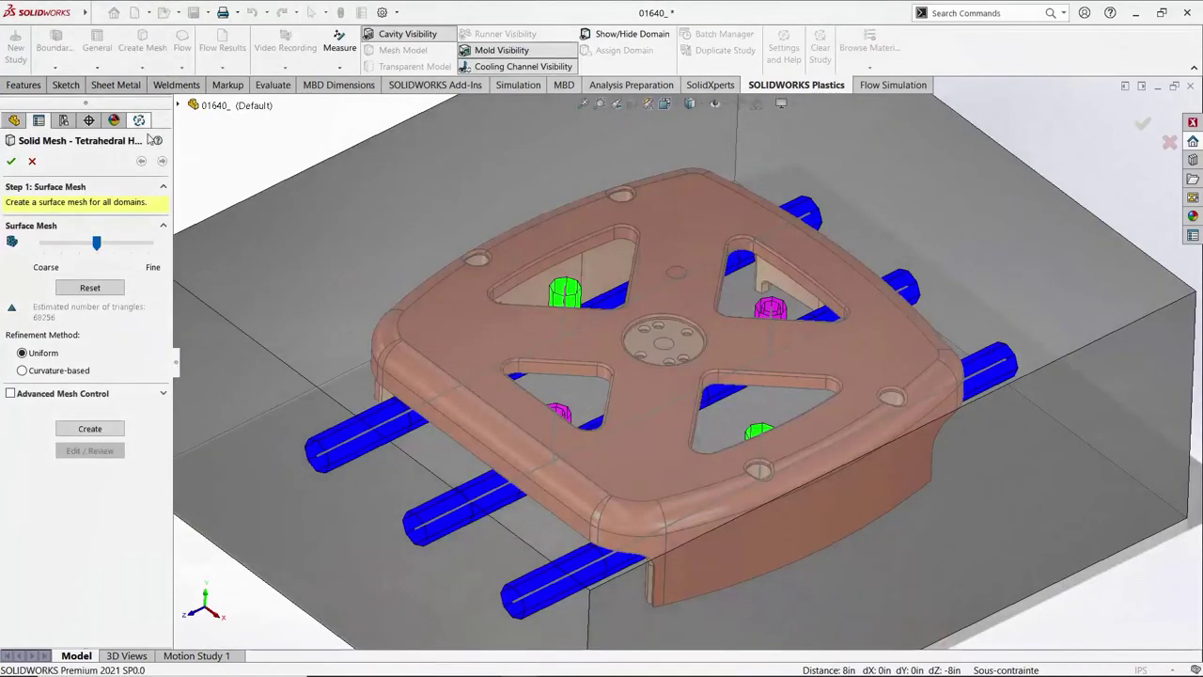
{"action": "left_click", "coordinate": [79, 435]}
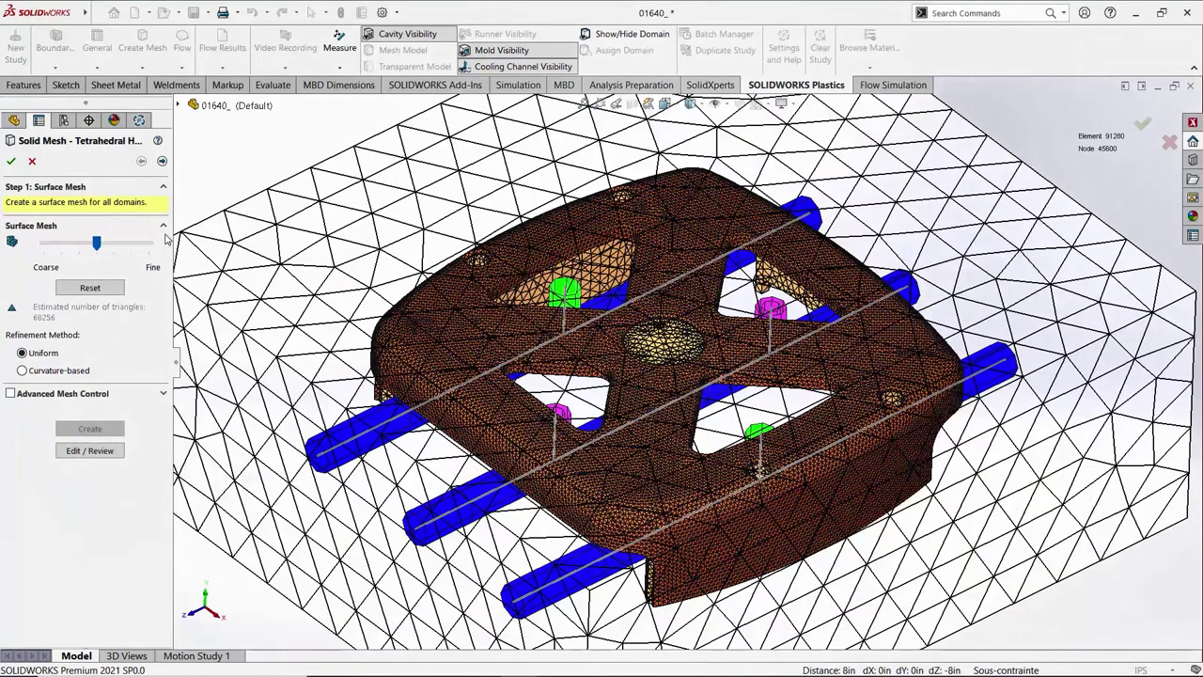
{"action": "left_click", "coordinate": [162, 161]}
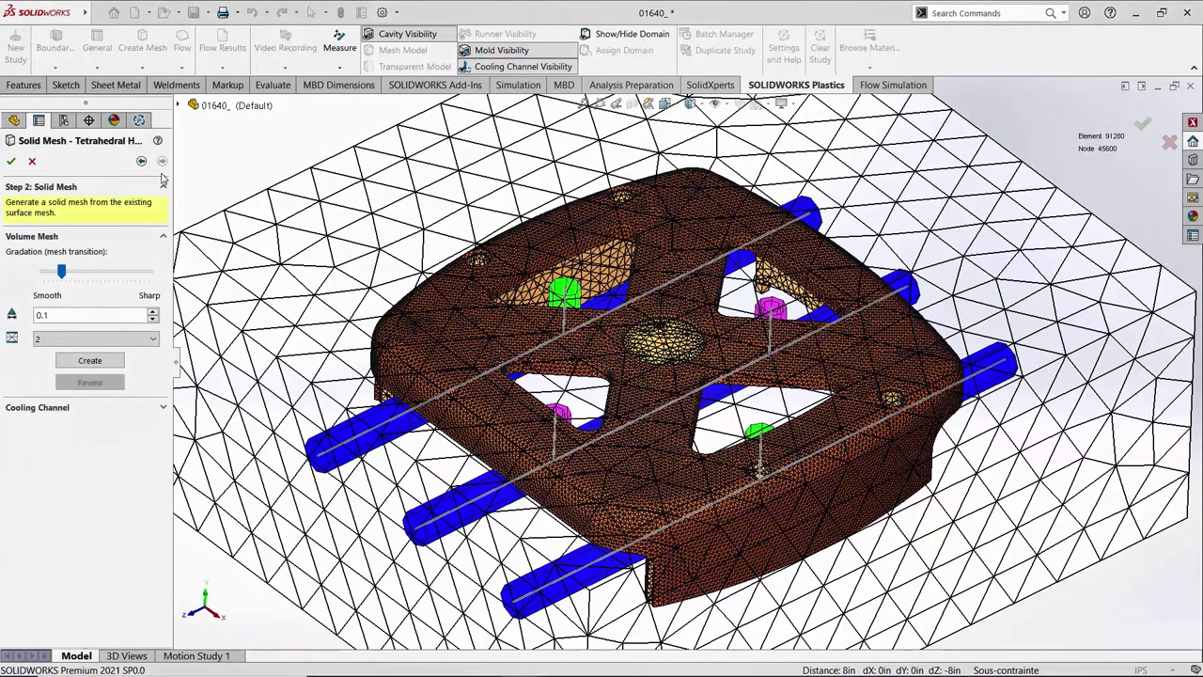
{"action": "left_click", "coordinate": [90, 361]}
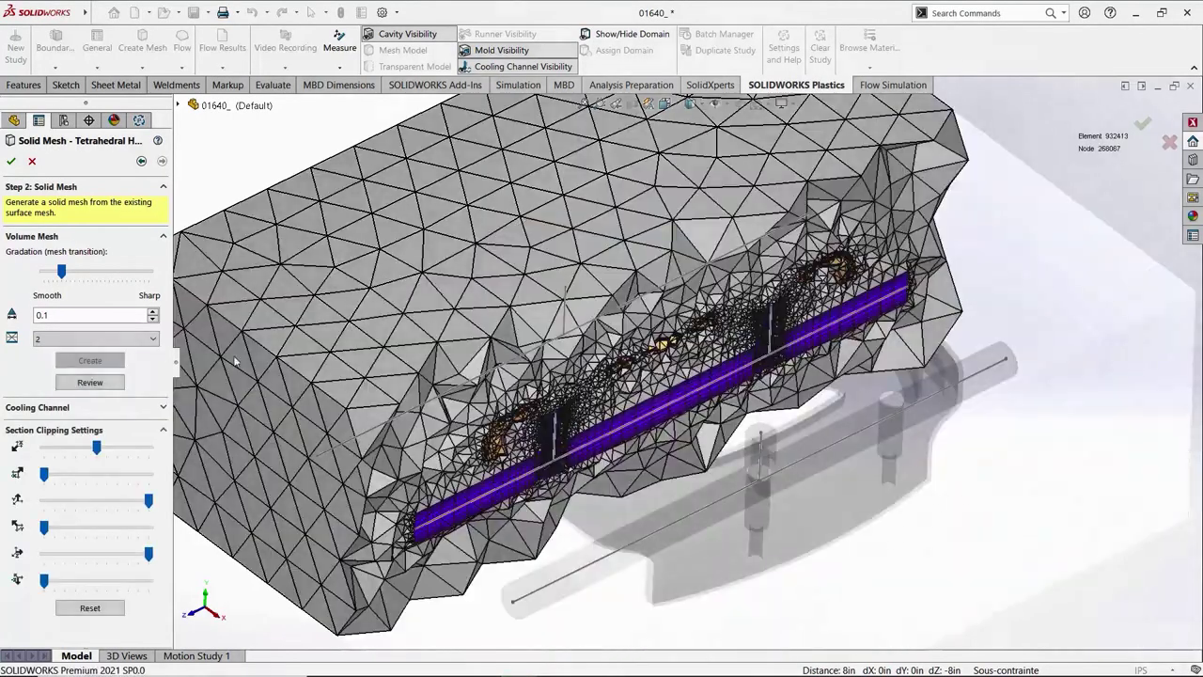
Hide the cavity and mold meshes to inspect the cooling channels, then accept the solid mesh.
{"action": "middle_click_drag", "start_coordinate": [526, 442], "coordinate": [561, 444]}
{"action": "scroll", "coordinate": [569, 459], "scroll_direction": "down", "scroll_amount": 5}
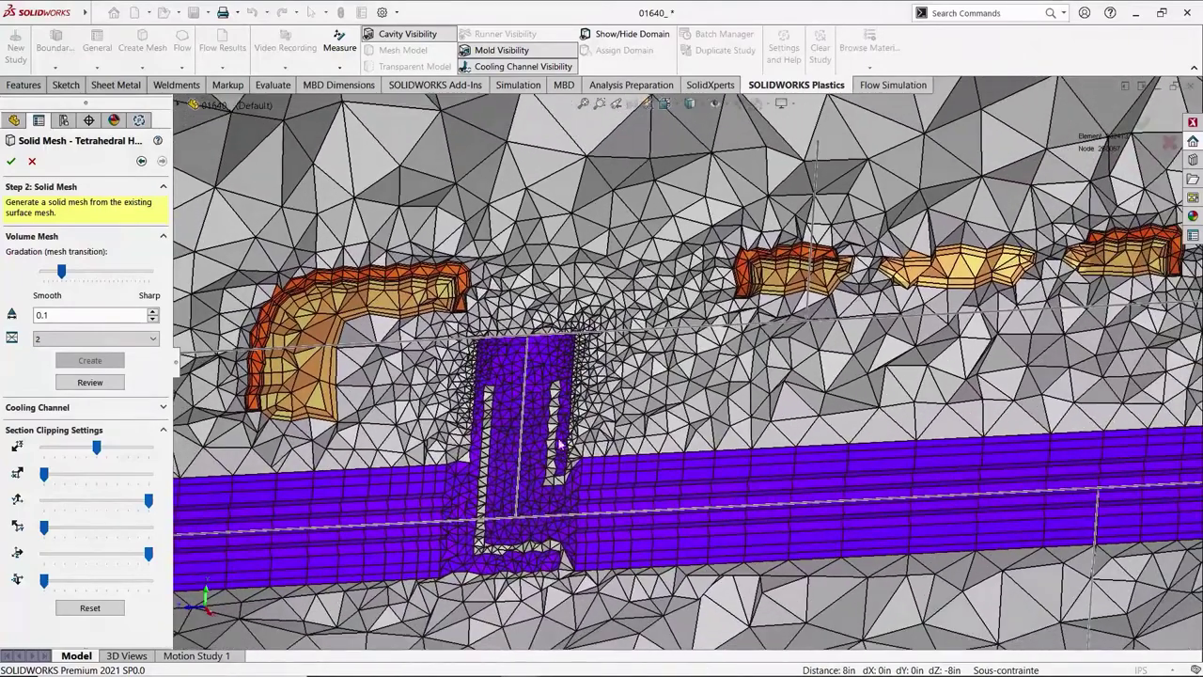
{"action": "left_click", "coordinate": [419, 36]}
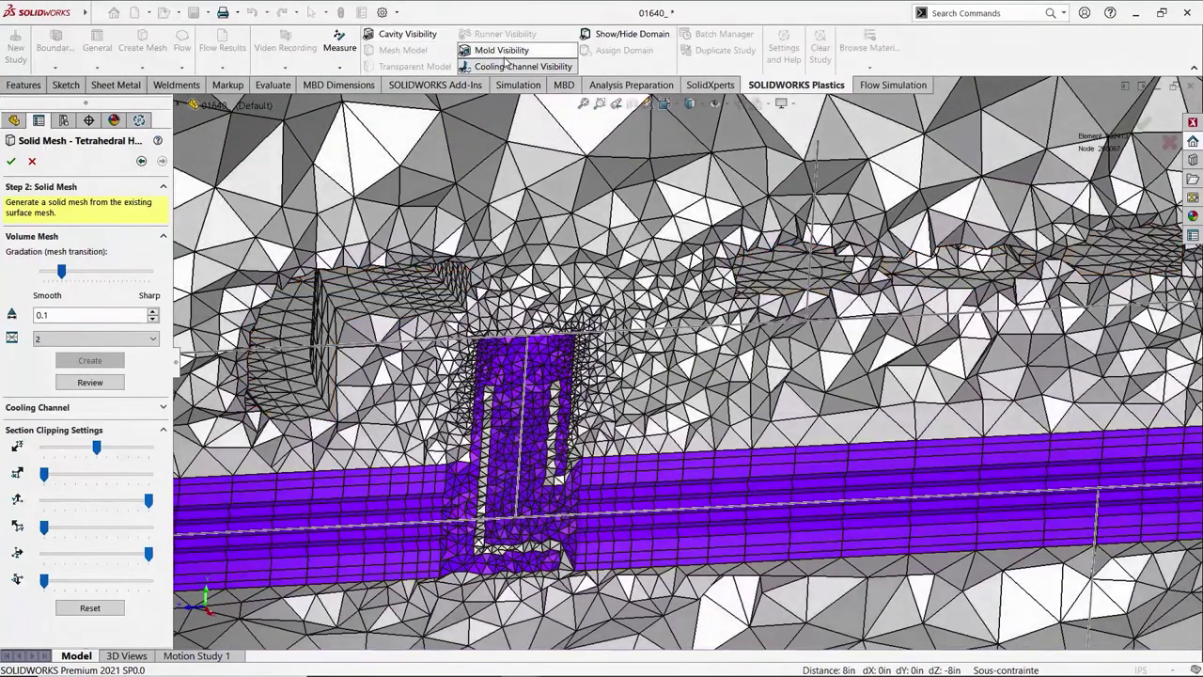
{"action": "left_click", "coordinate": [502, 50]}
{"action": "middle_click_drag", "start_coordinate": [621, 381], "coordinate": [632, 407]}
{"action": "scroll", "coordinate": [631, 407], "scroll_direction": "down", "scroll_amount": 5}
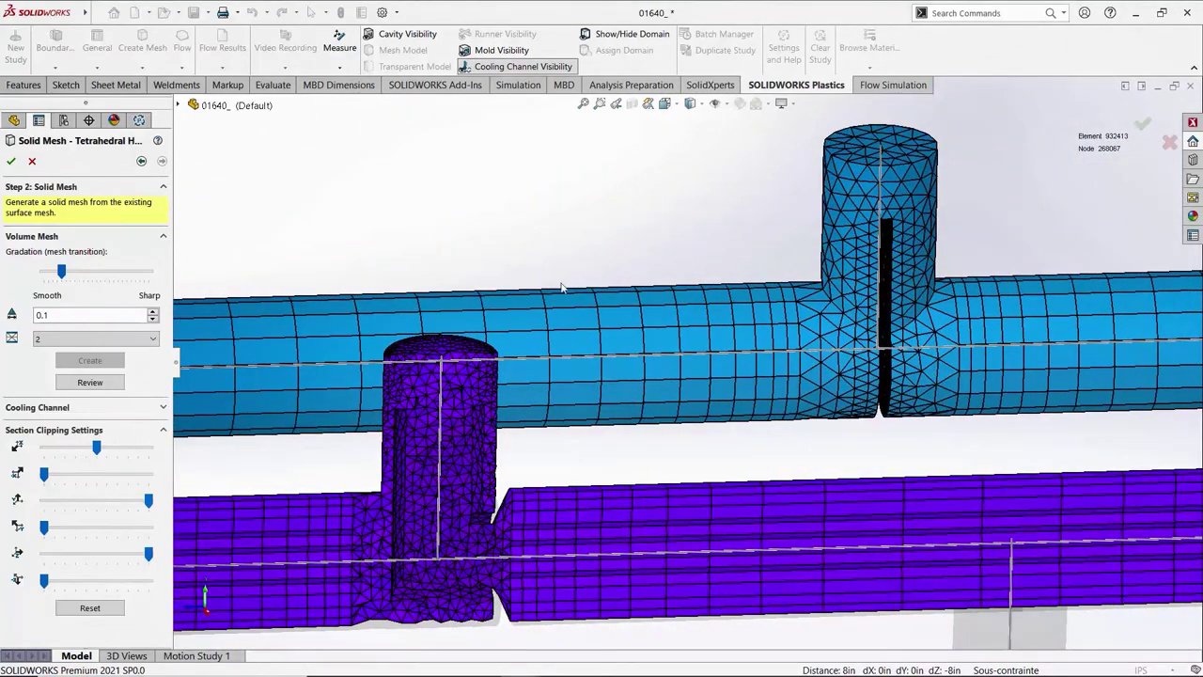
{"action": "left_click", "coordinate": [16, 164]}
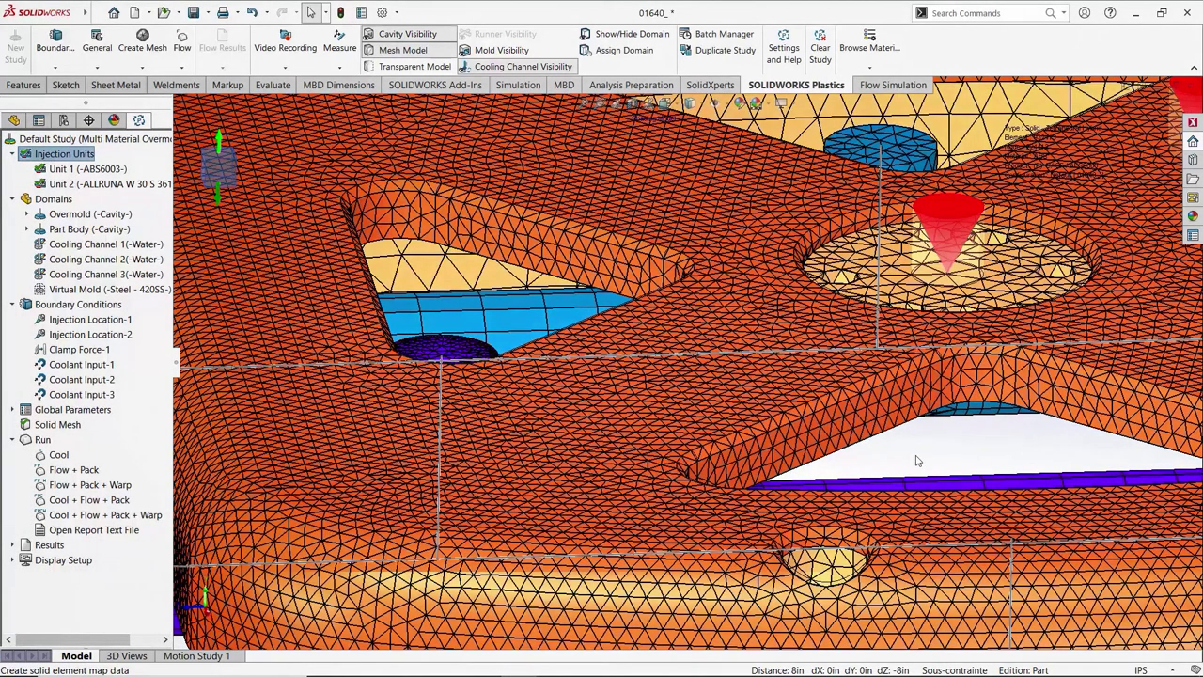
Activate the Completed configuration of the part.
{"action": "scroll", "coordinate": [918, 460], "scroll_direction": "up", "scroll_amount": 2}
{"action": "scroll", "coordinate": [918, 460], "scroll_direction": "up", "scroll_amount": 5}
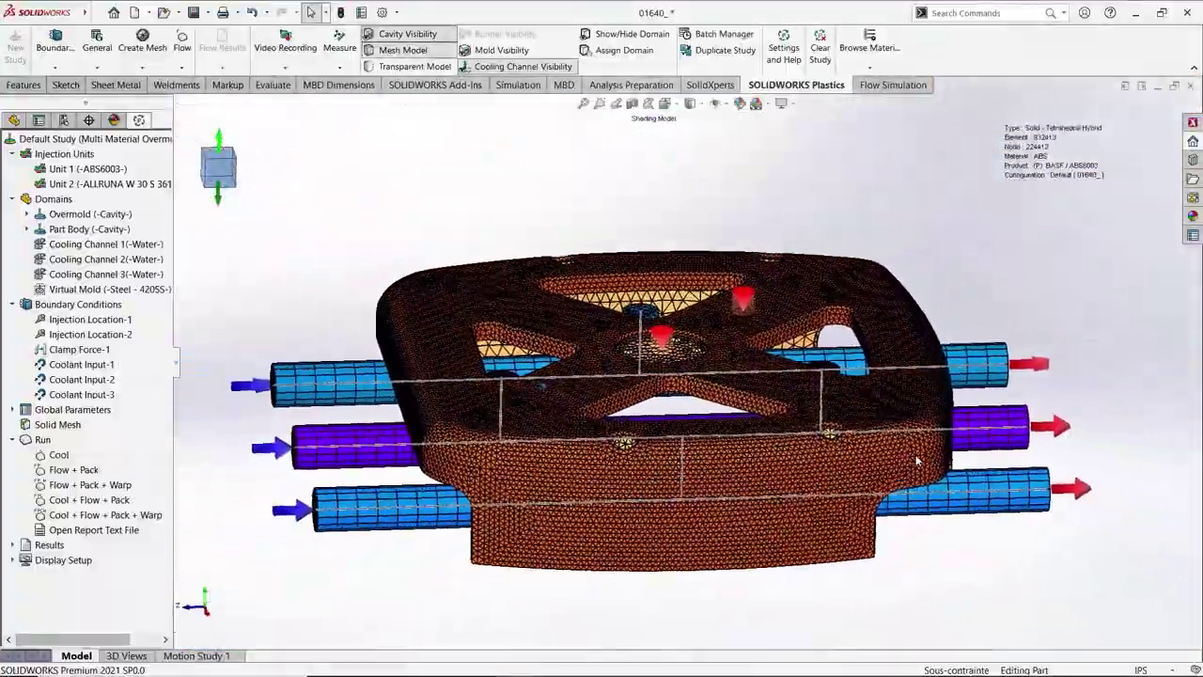
{"action": "middle_click_drag", "start_coordinate": [917, 460], "coordinate": [929, 475]}
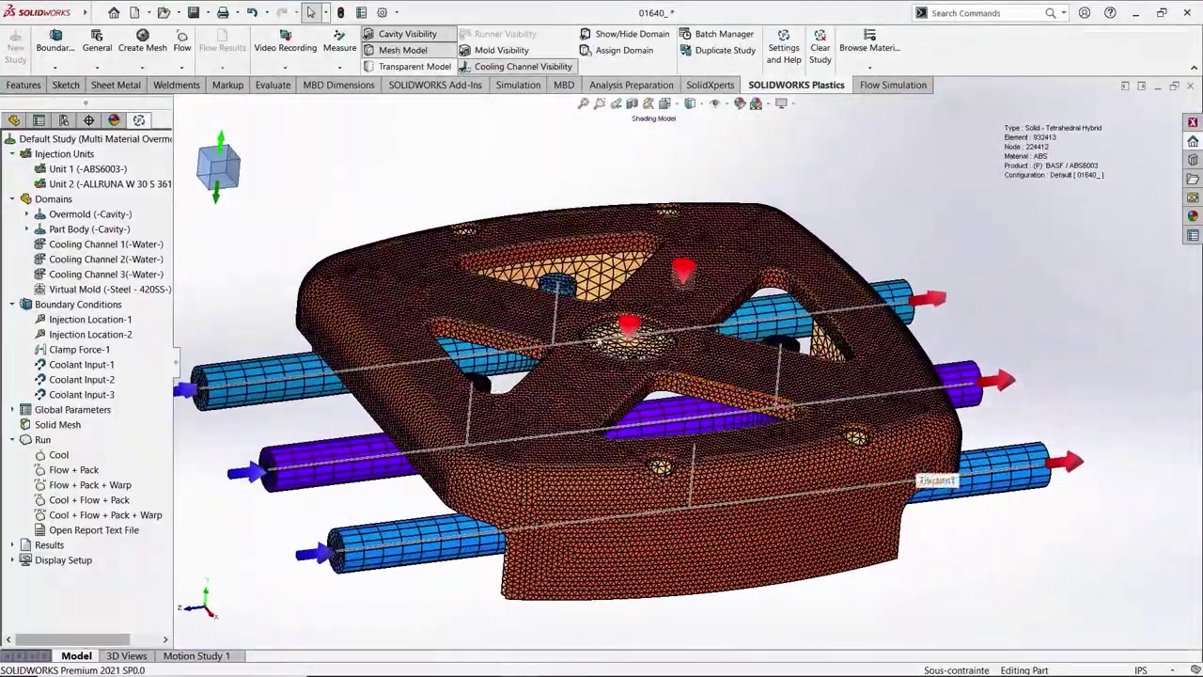
{"action": "left_click", "coordinate": [64, 121]}
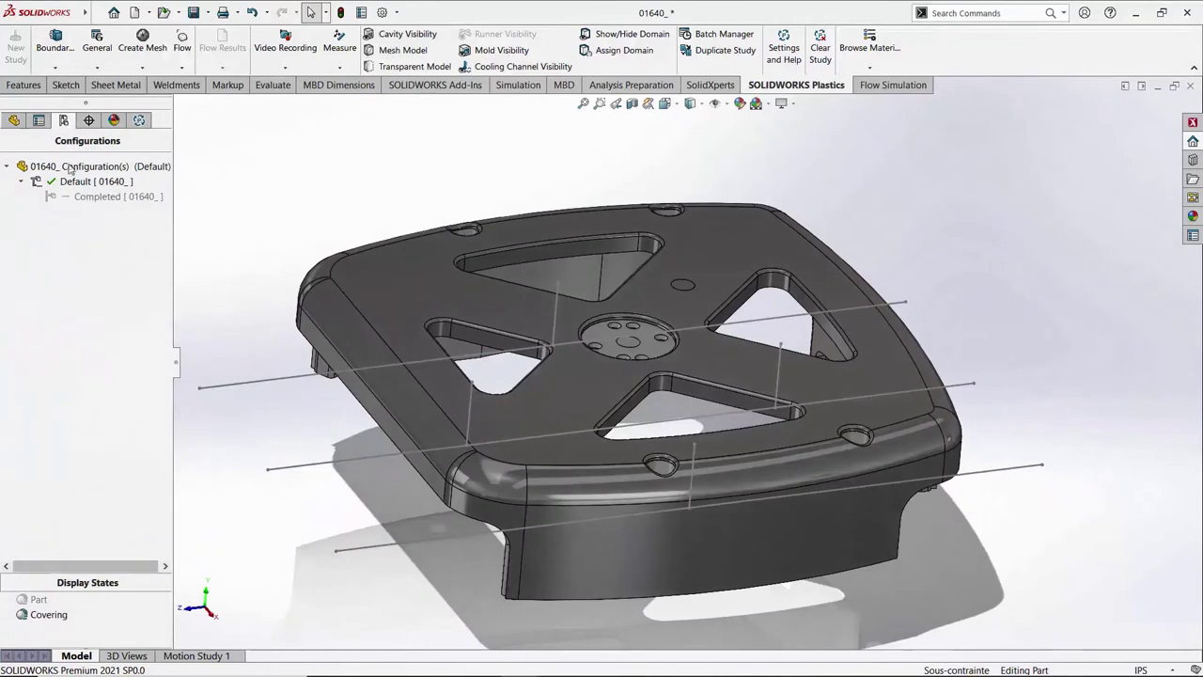
{"action": "double_click", "coordinate": [72, 195]}
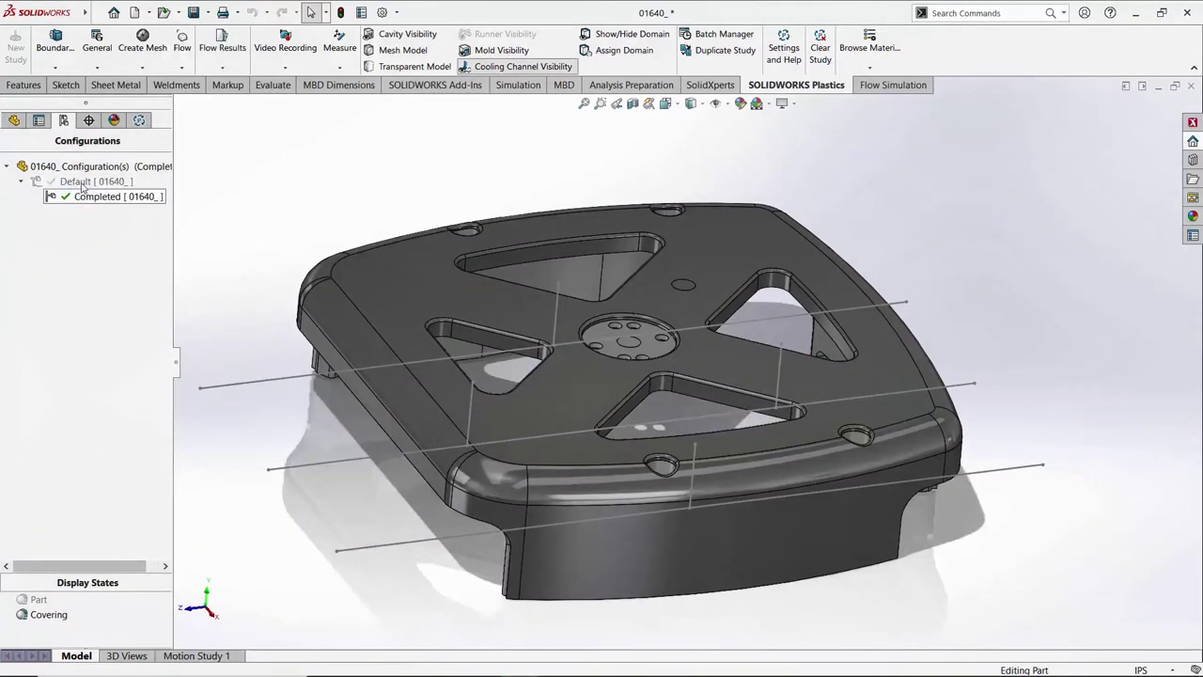
Play the Flow Results fill-time animation and display the Part Cooling Time results.
{"action": "left_click", "coordinate": [137, 121]}
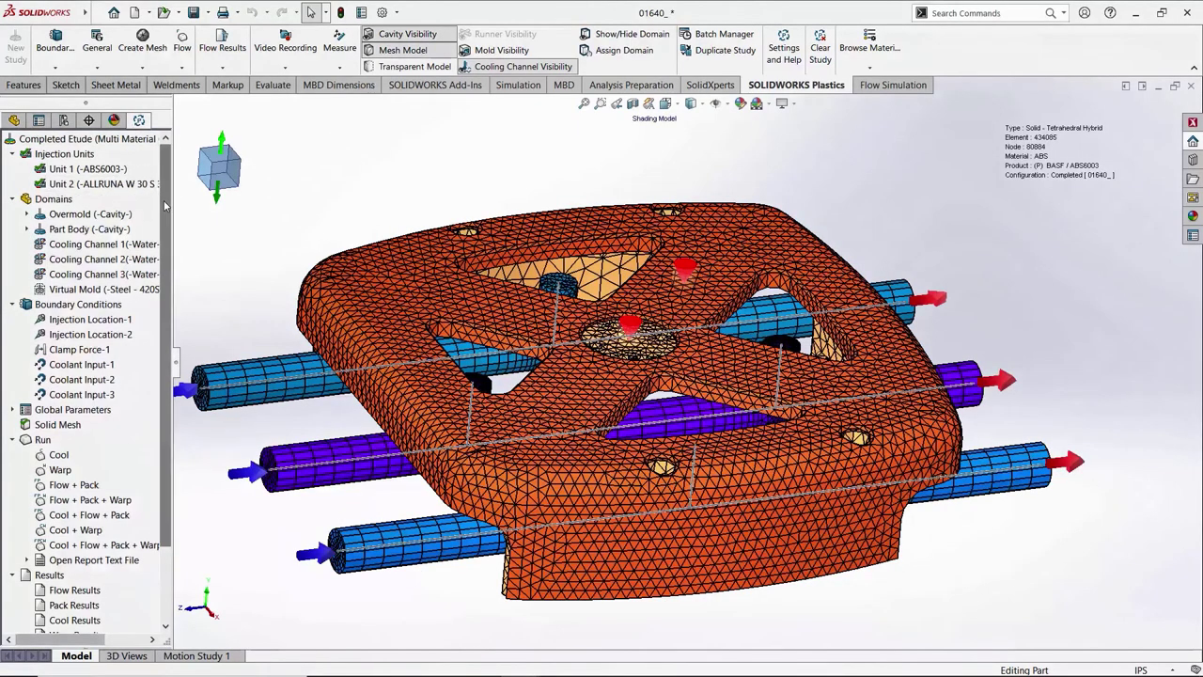
{"action": "scroll", "coordinate": [112, 329], "scroll_direction": "down", "scroll_amount": 2}
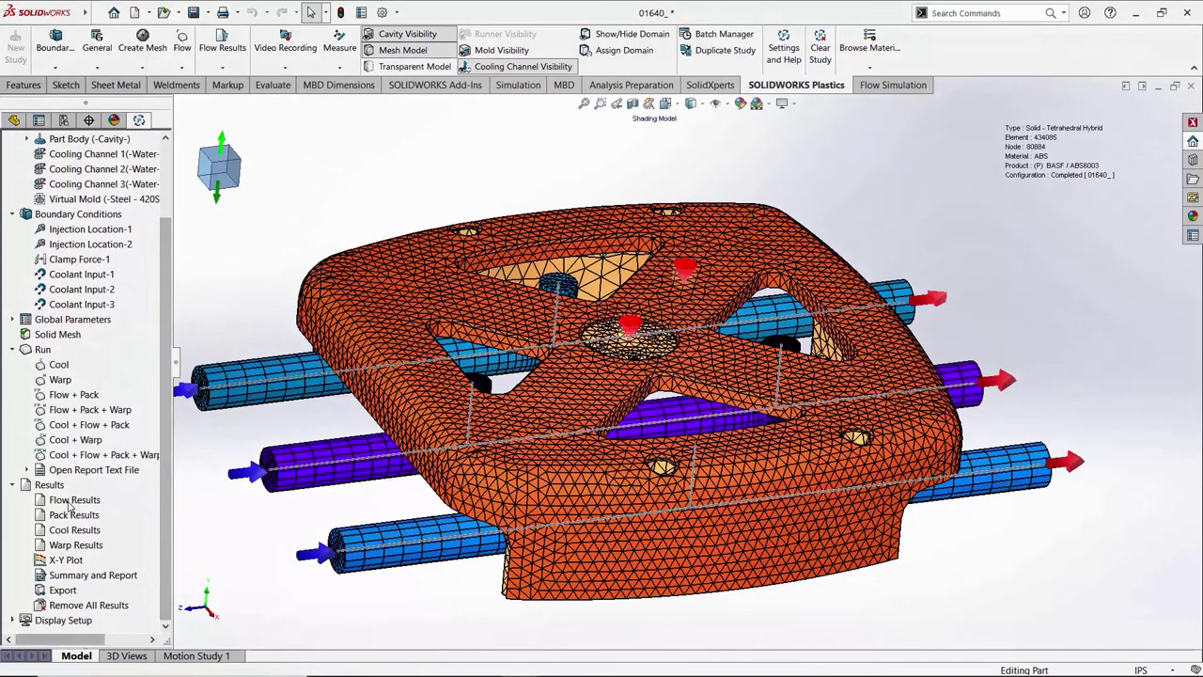
{"action": "left_click", "coordinate": [70, 501]}
{"action": "double_click", "coordinate": [70, 500]}
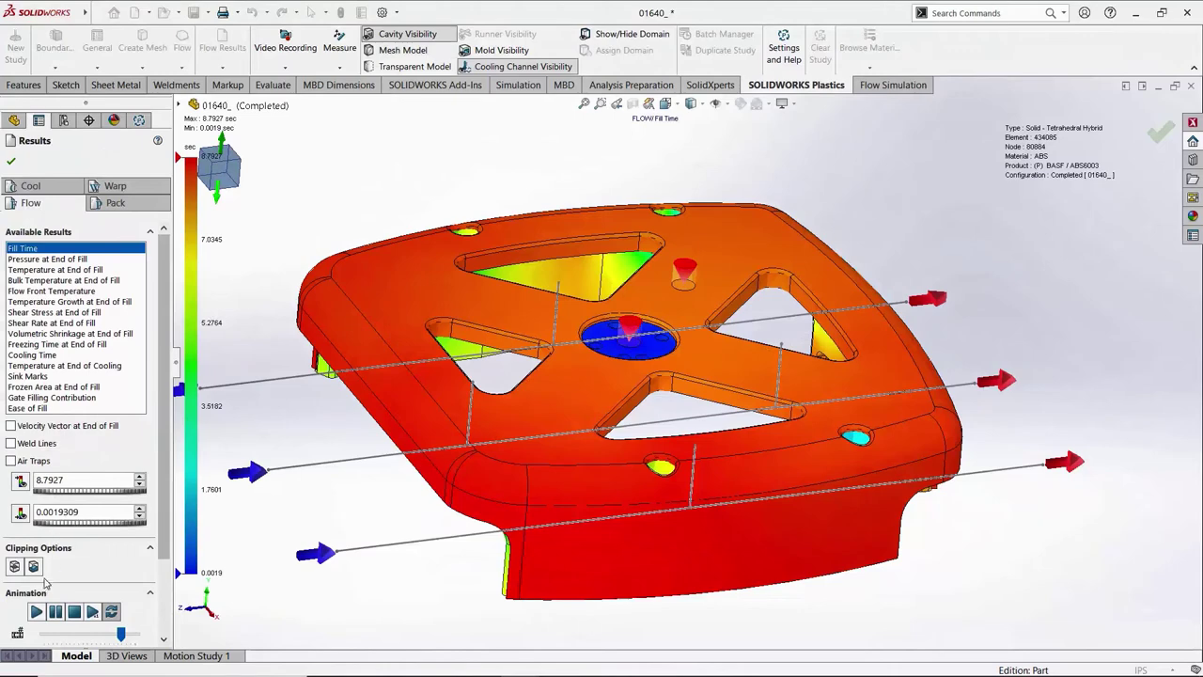
{"action": "left_click", "coordinate": [36, 612]}
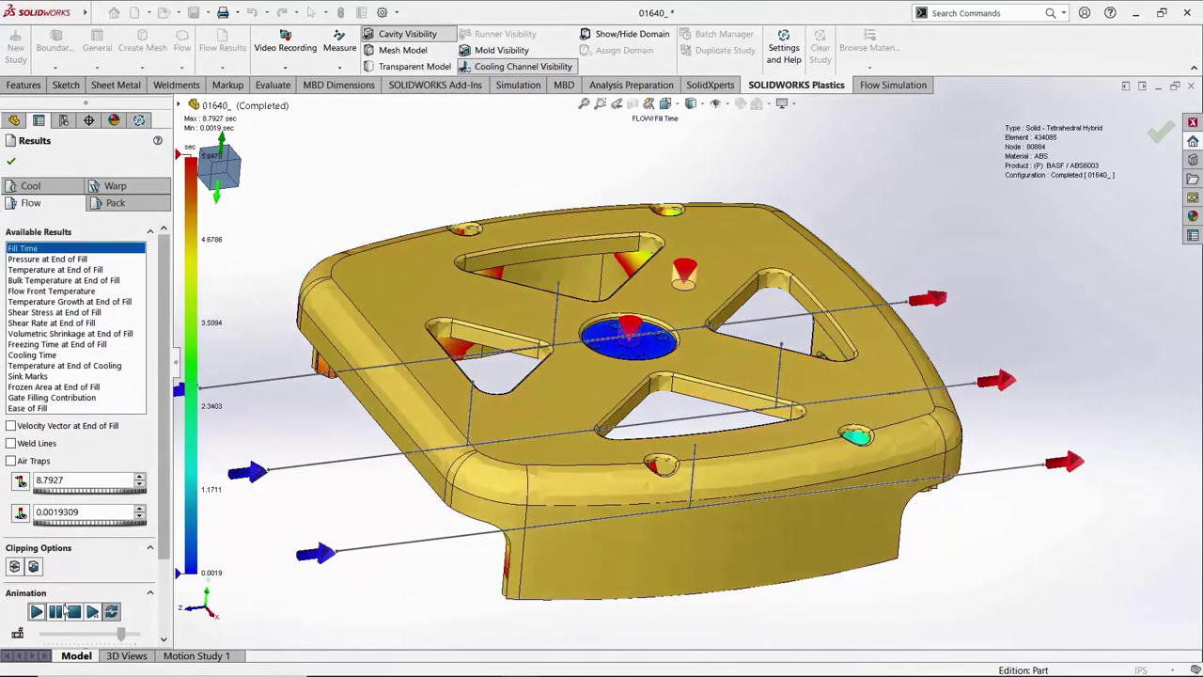
{"action": "middle_click_drag", "start_coordinate": [376, 511], "coordinate": [376, 516]}
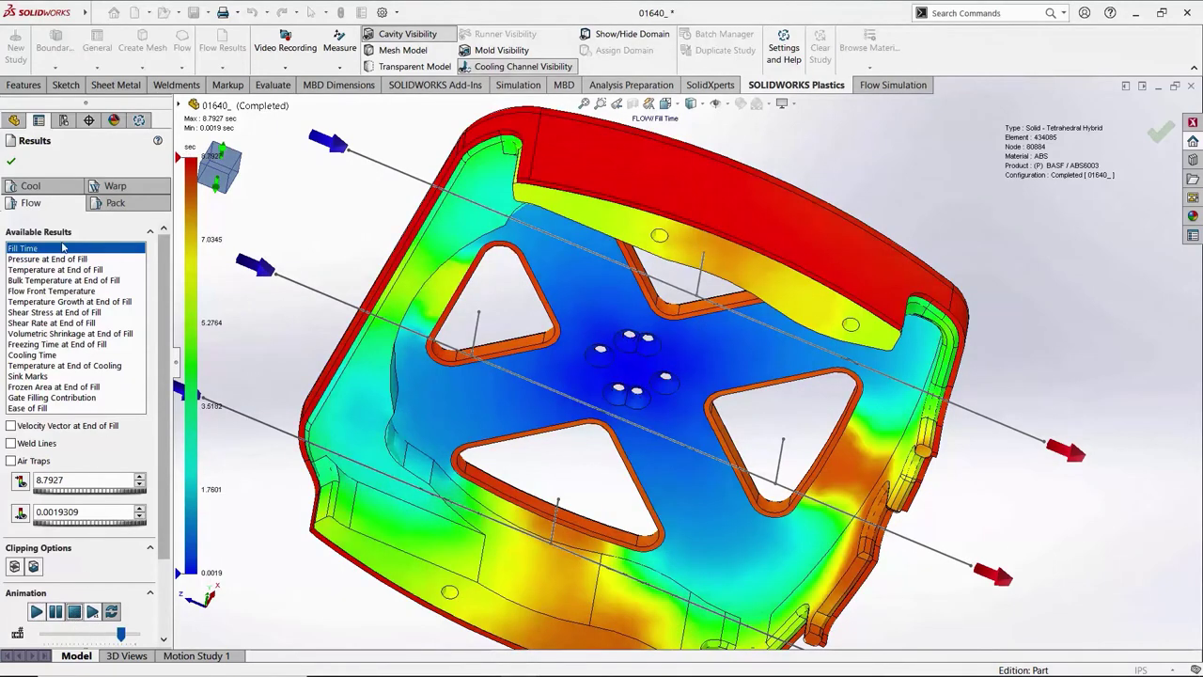
{"action": "left_click", "coordinate": [51, 201]}
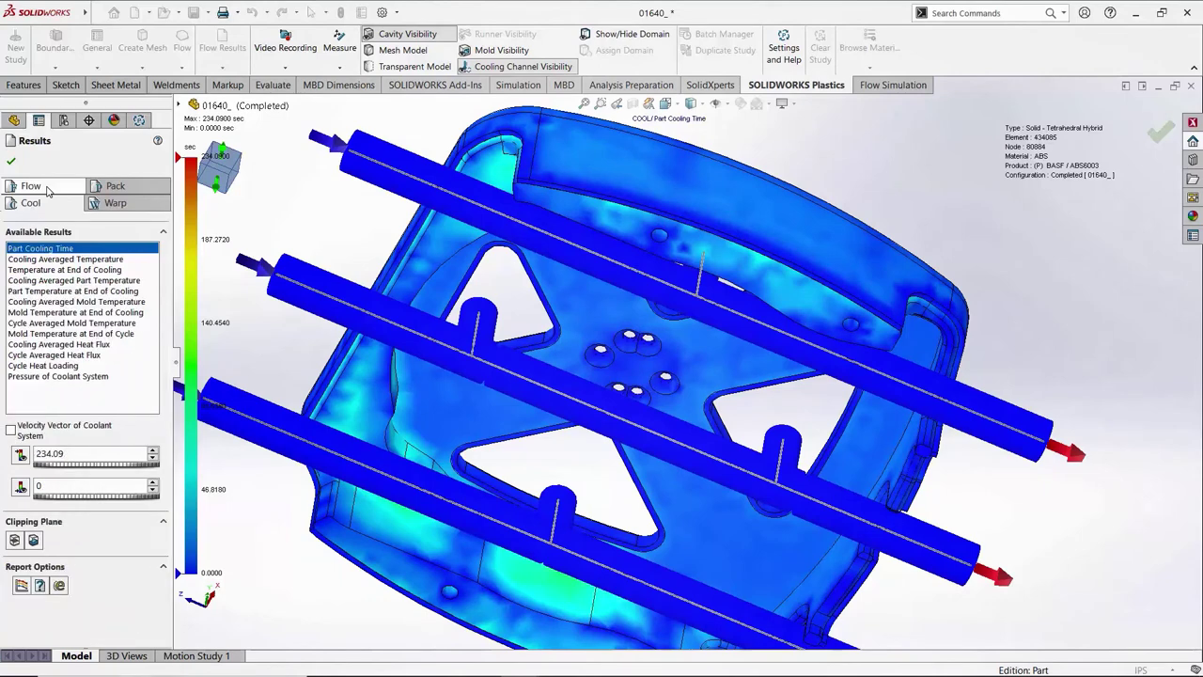
Display the Cooling Averaged Mold Temperature, warp displacement and Sink-Mark Profile results in turn.
{"action": "left_click", "coordinate": [72, 302]}
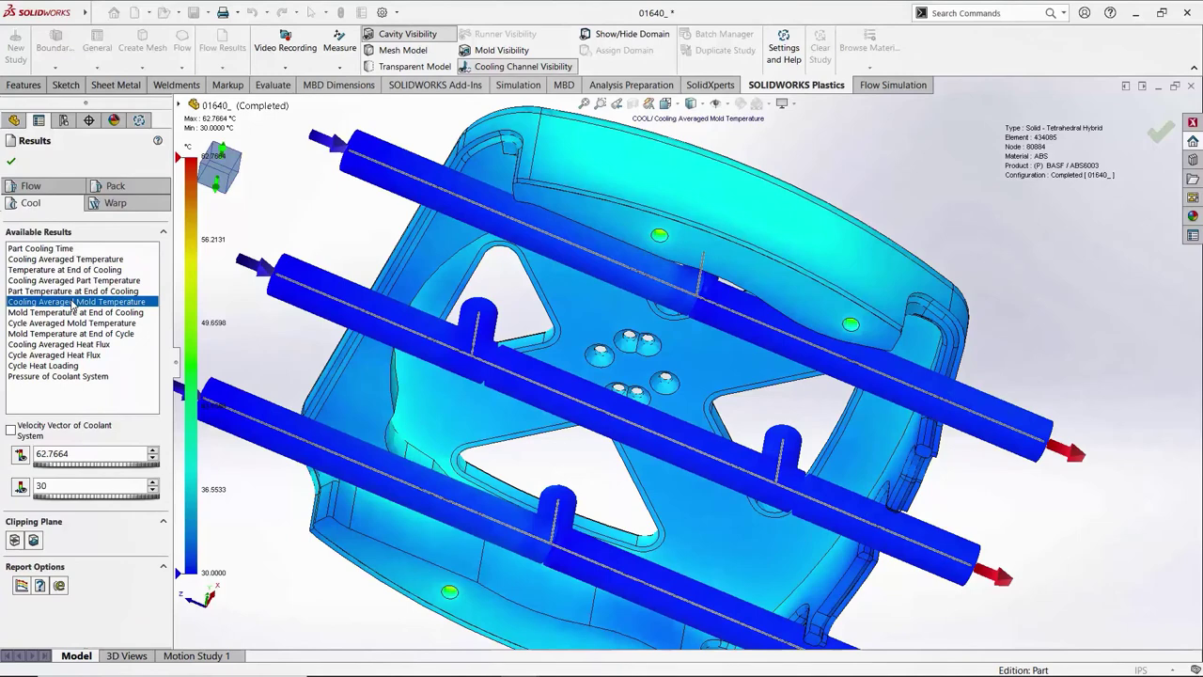
{"action": "left_click", "coordinate": [113, 206]}
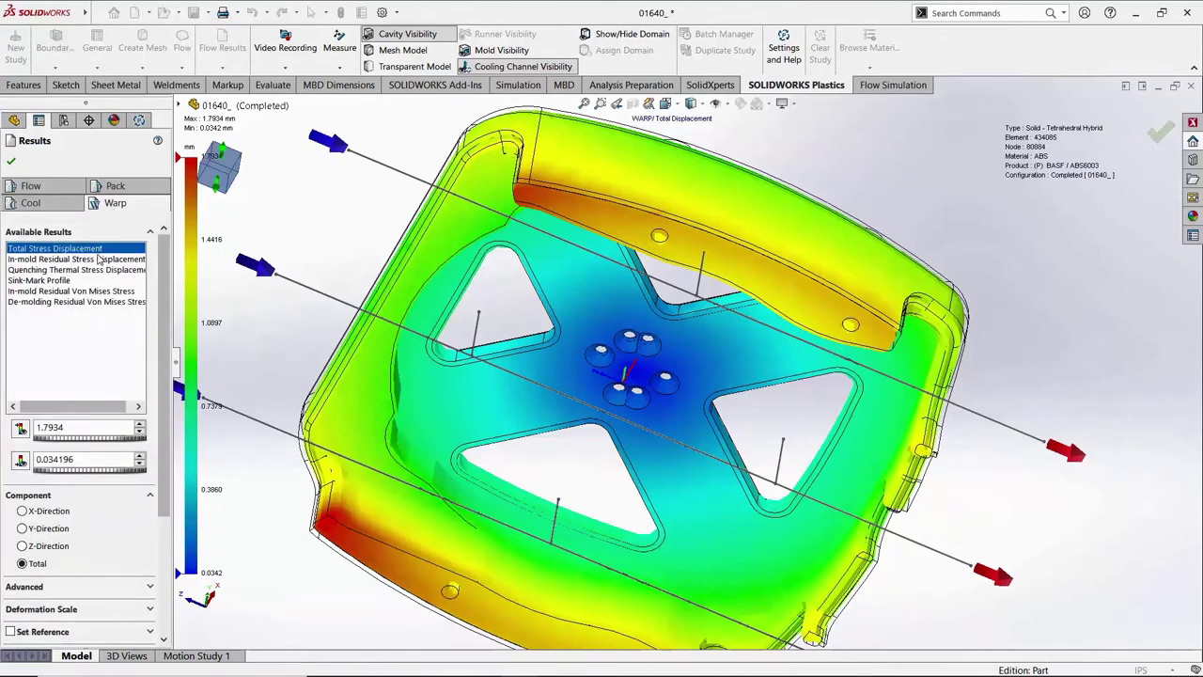
{"action": "left_click", "coordinate": [66, 281]}
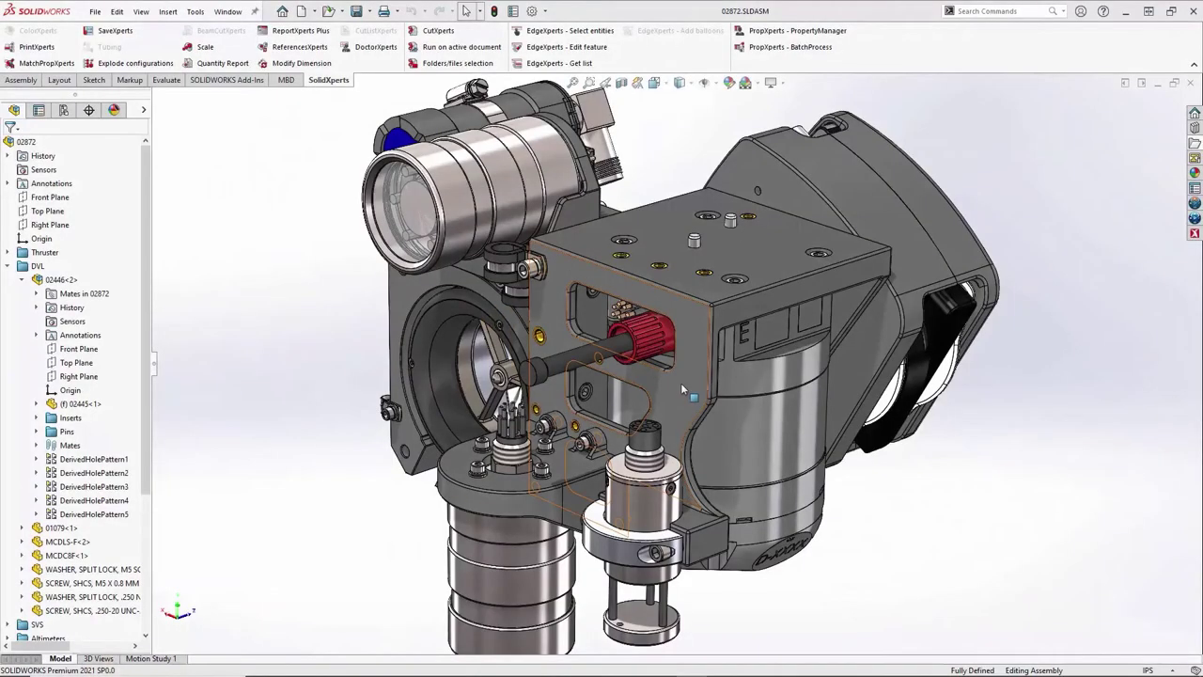
Open the 02445 CAM plate and switch its stock to a pre-defined bounding box.
{"action": "left_click", "coordinate": [683, 384]}
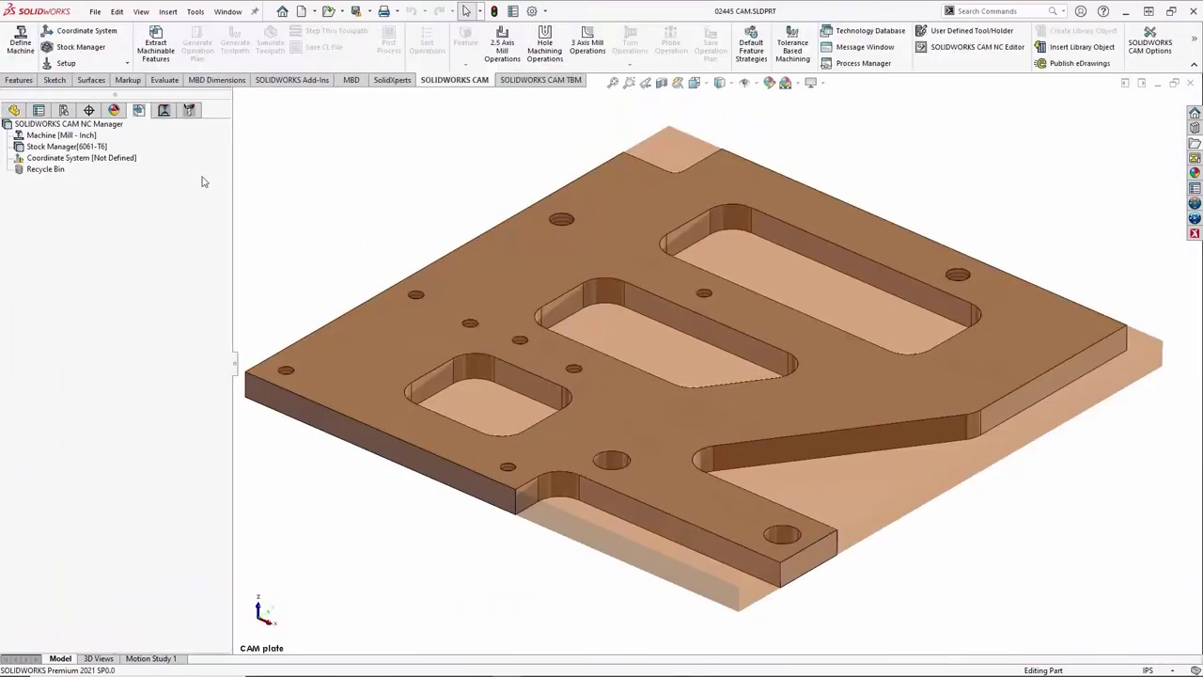
{"action": "right_click", "coordinate": [88, 147]}
{"action": "left_click", "coordinate": [126, 158]}
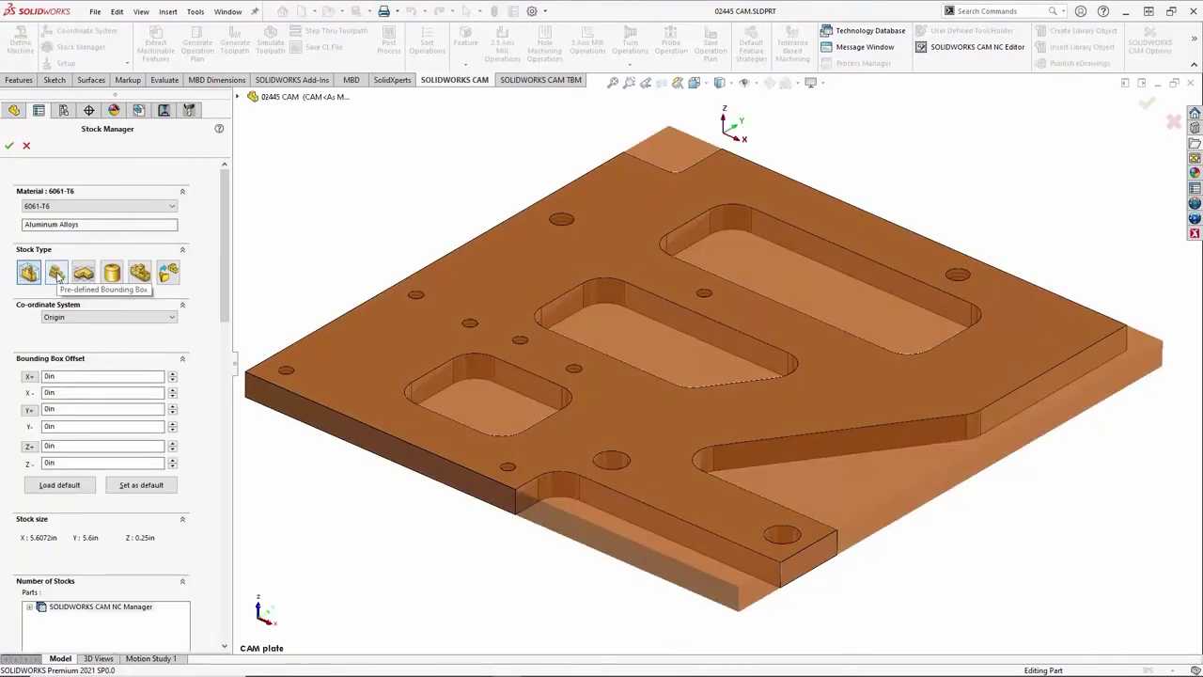
{"action": "left_click", "coordinate": [56, 274]}
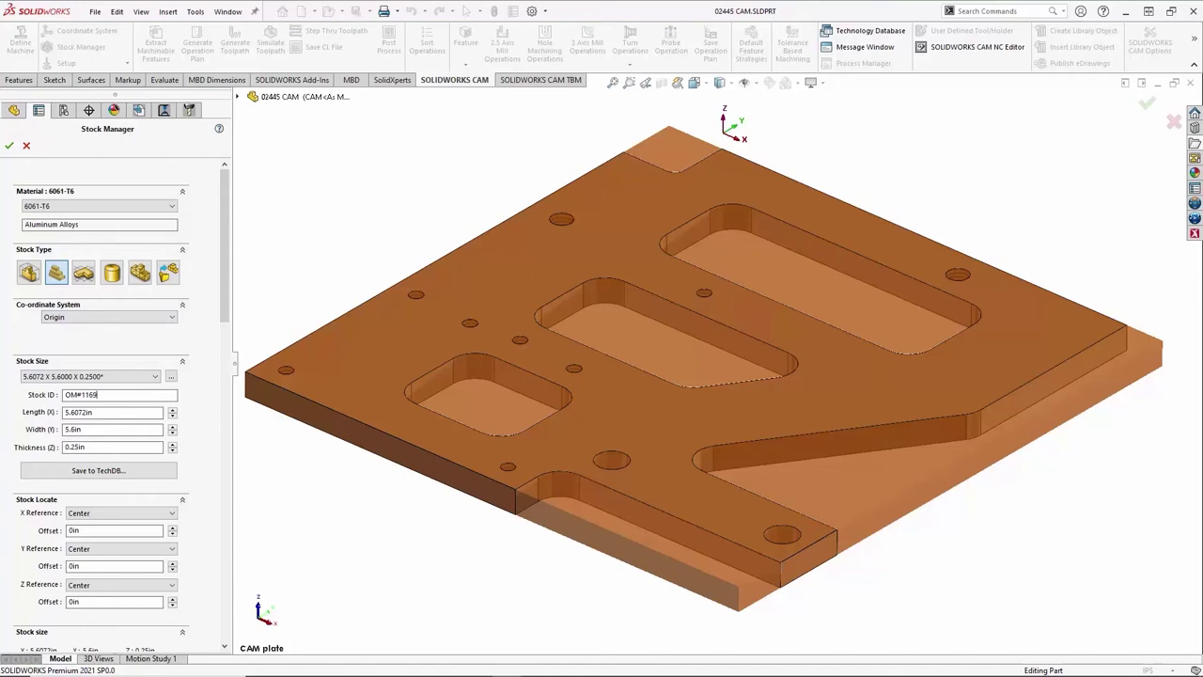
Size the stock 6 × 6 × 0.375 in, offset from the top, and start saving it to TechDB.
{"action": "double_click", "coordinate": [116, 411]}
{"action": "key", "text": "Tab"}
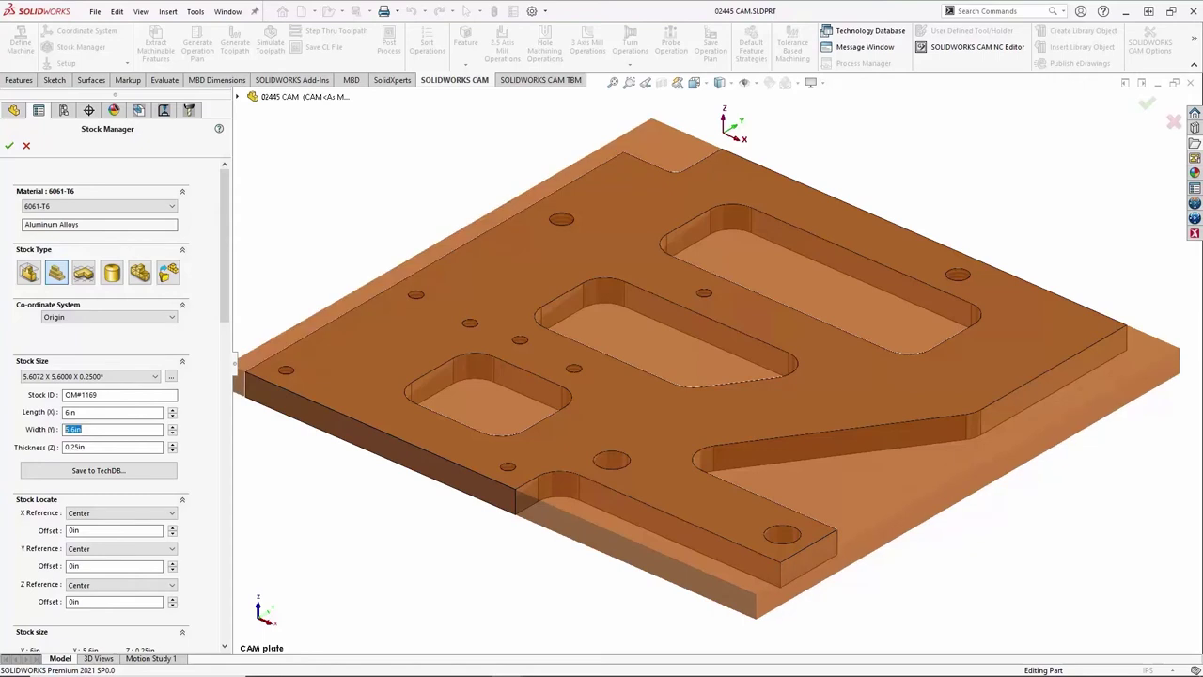
{"action": "type", "text": "6"}
{"action": "key", "text": "Tab"}
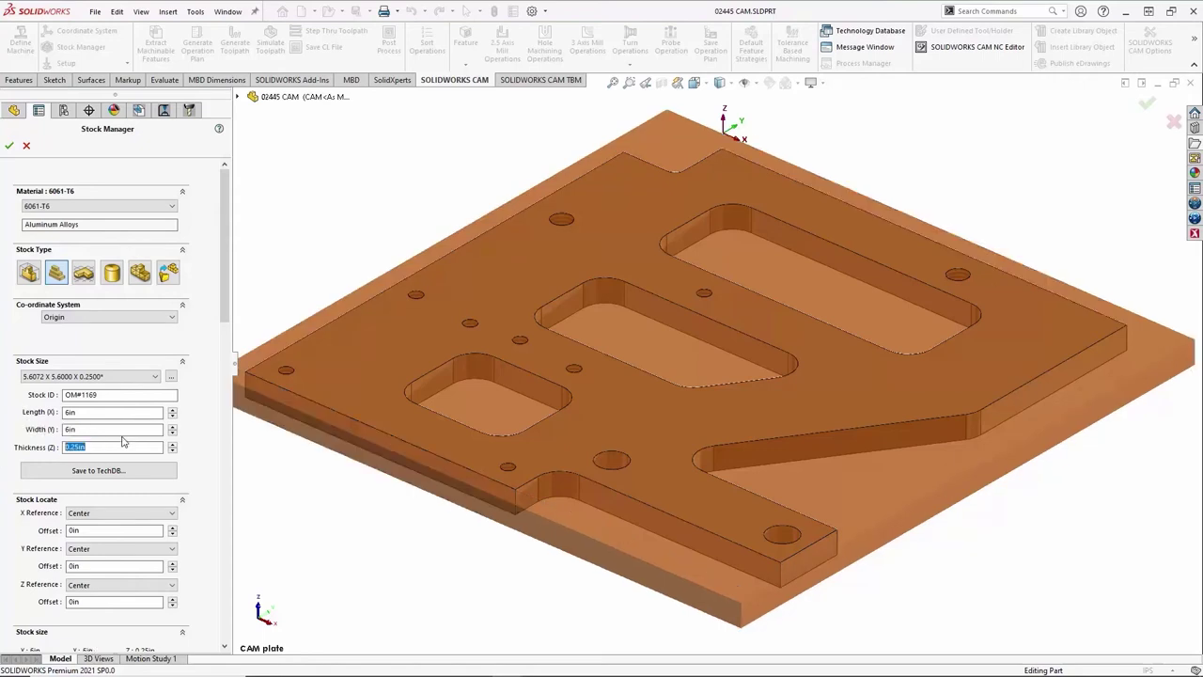
{"action": "left_click", "coordinate": [120, 585]}
{"action": "left_click", "coordinate": [122, 606]}
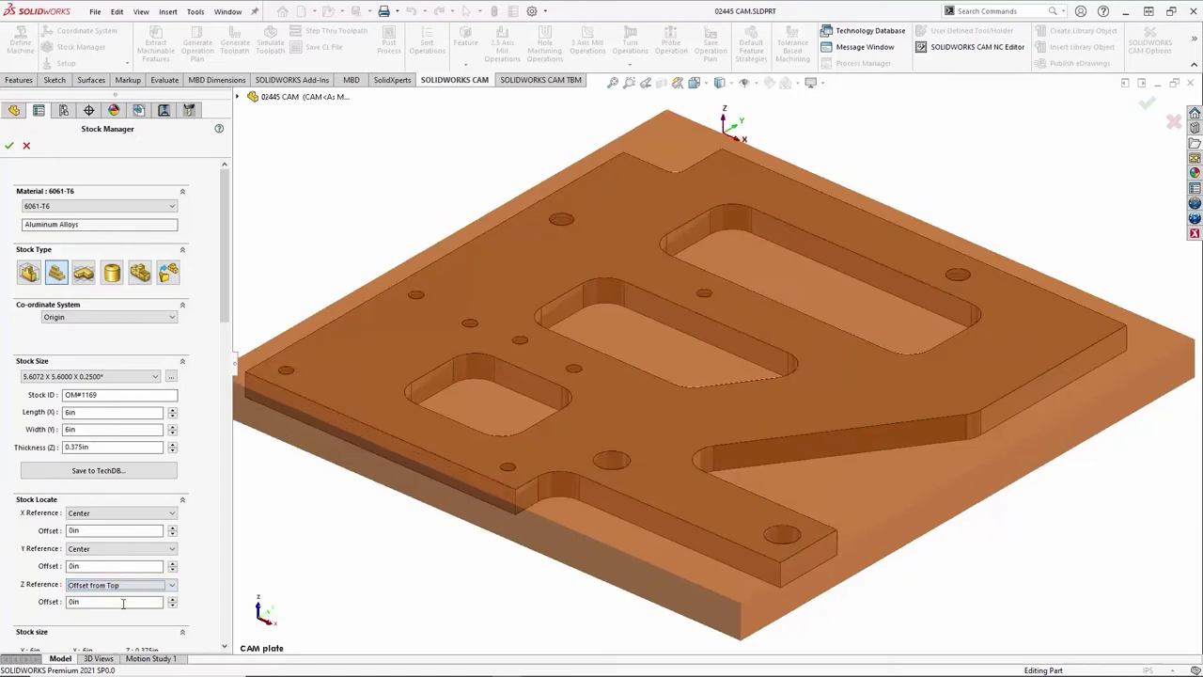
{"action": "left_click", "coordinate": [85, 472]}
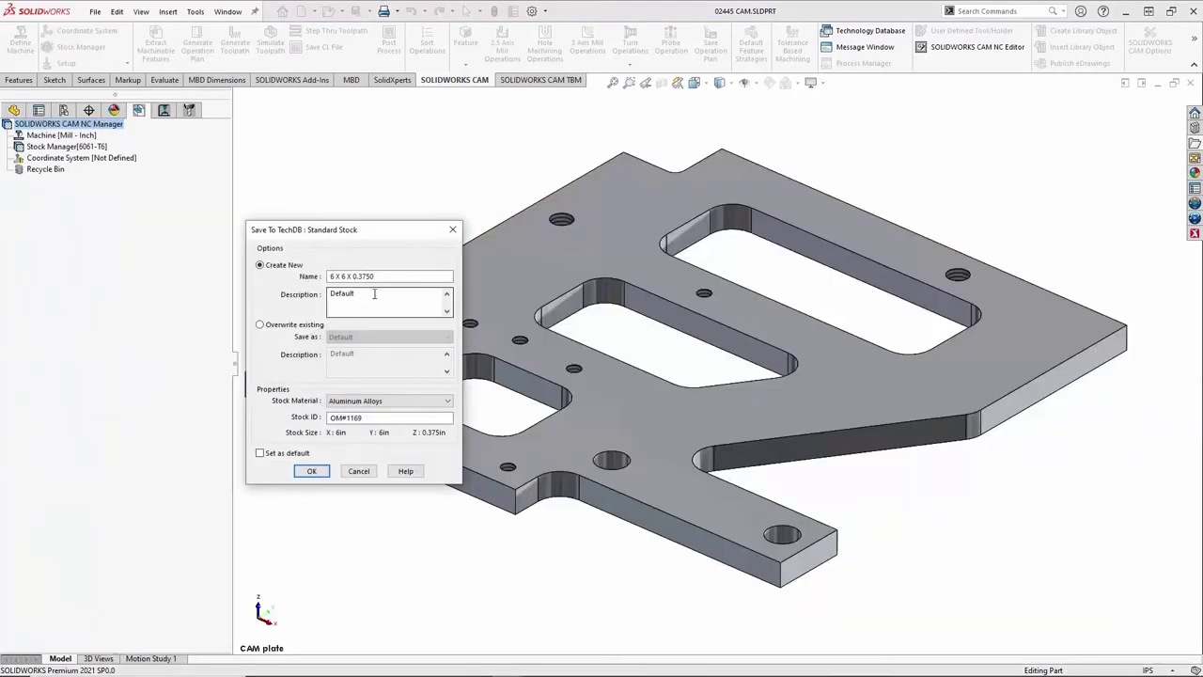
Save the stock as Aluminum Alloys with the supplier web link as description, then apply it.
{"action": "left_click_drag", "start_coordinate": [356, 294], "coordinate": [279, 296]}
{"action": "key", "text": "ctrl+v"}
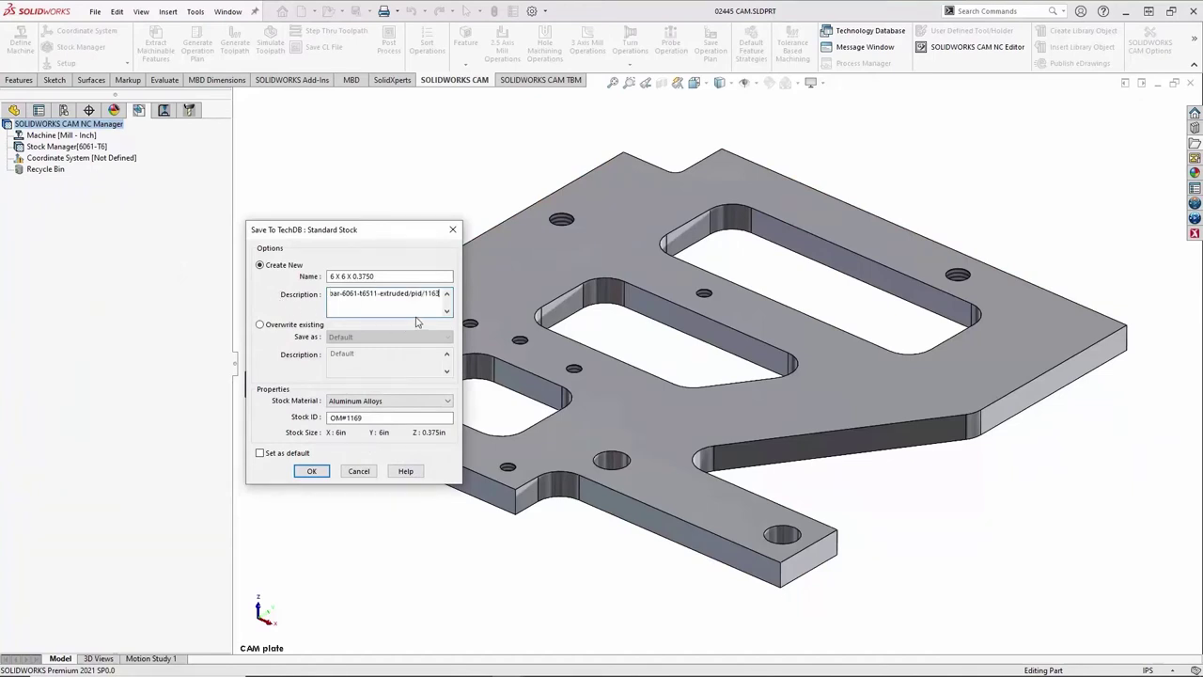
{"action": "left_click_drag", "start_coordinate": [407, 299], "coordinate": [306, 292]}
{"action": "left_click", "coordinate": [348, 295]}
{"action": "left_click", "coordinate": [357, 400]}
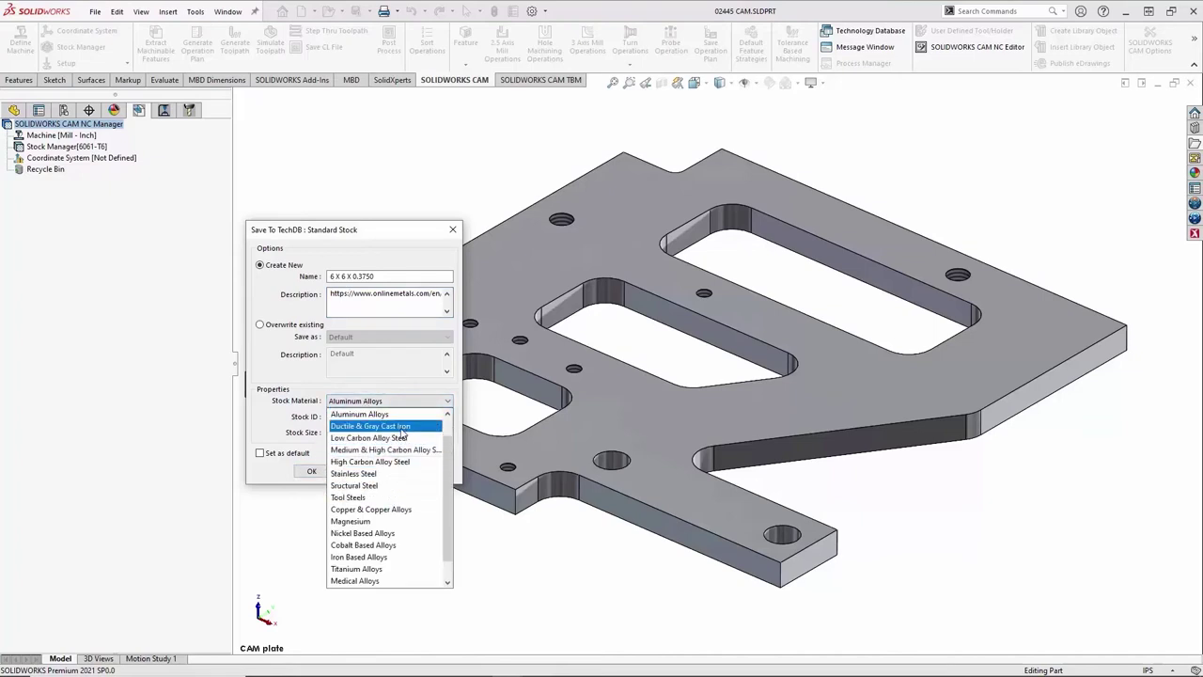
{"action": "left_click", "coordinate": [406, 395]}
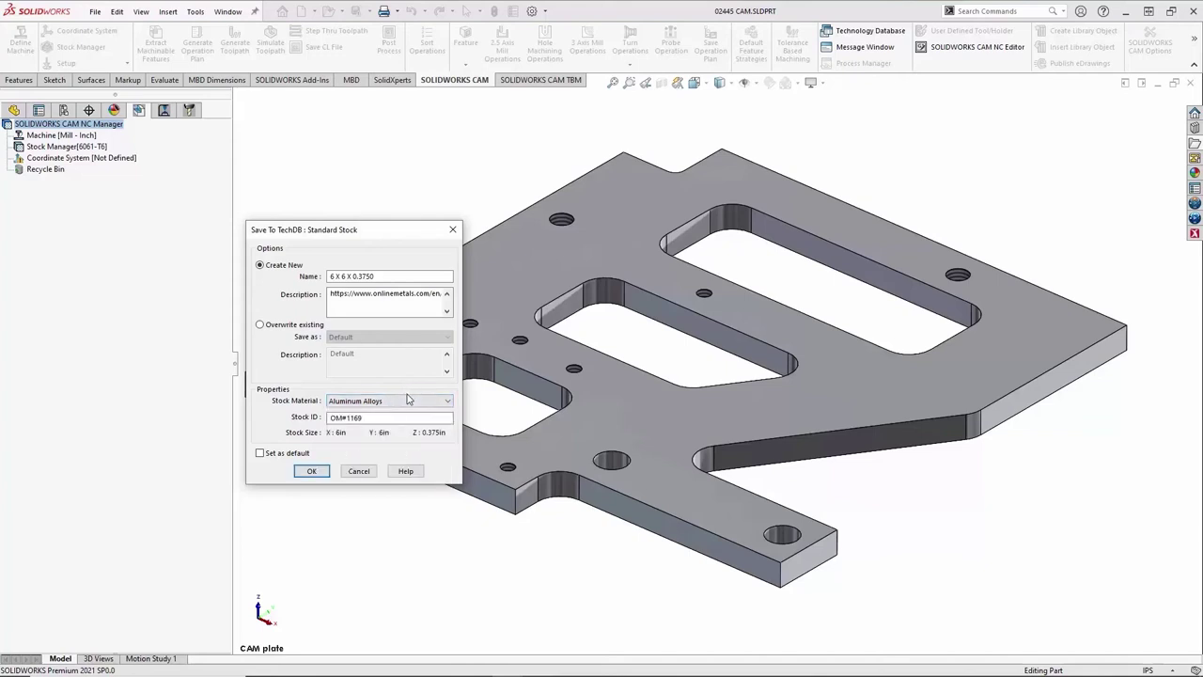
{"action": "left_click", "coordinate": [318, 471]}
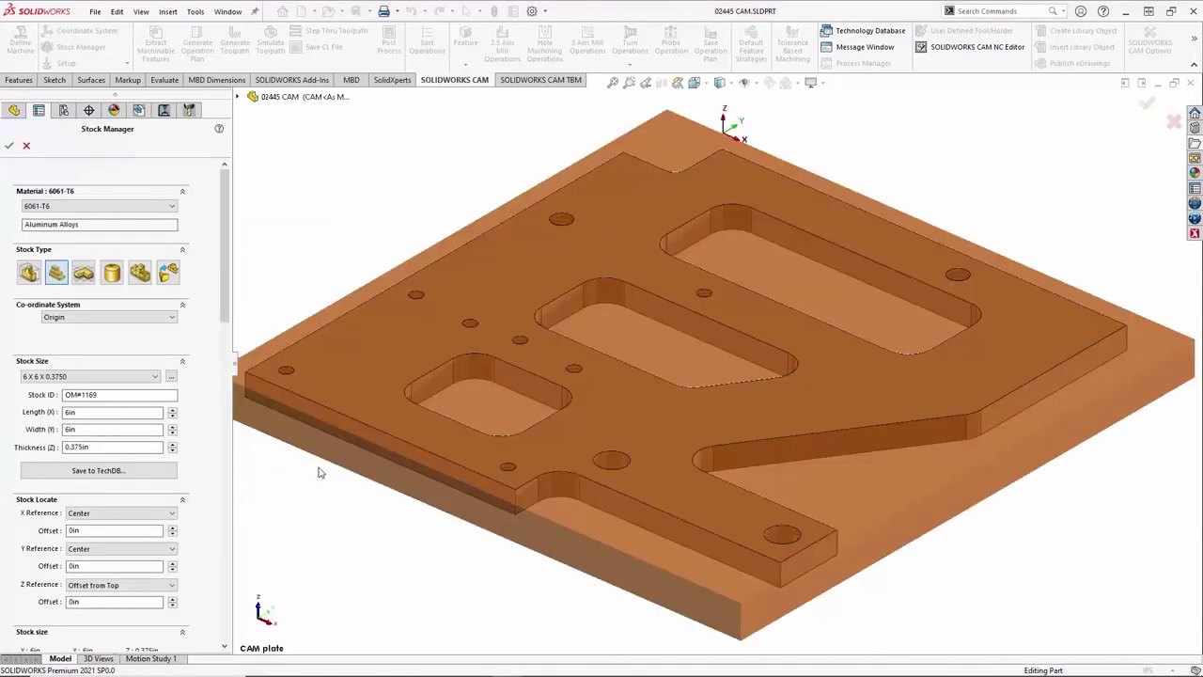
{"action": "left_click", "coordinate": [8, 148]}
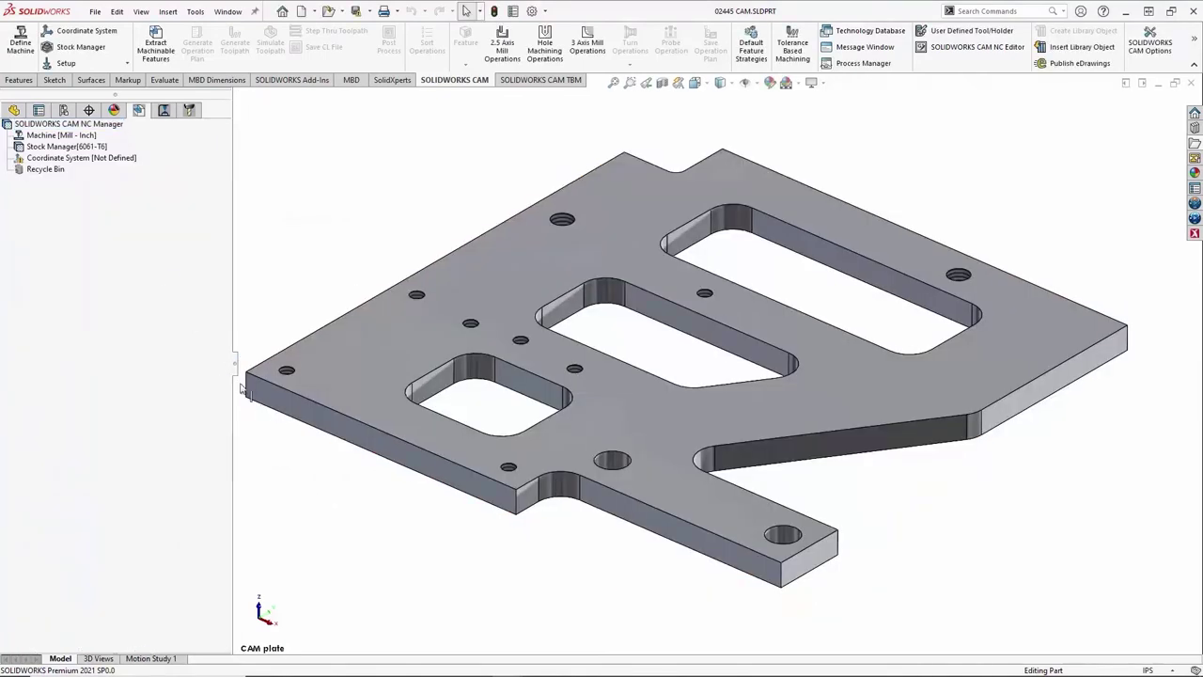
Place the fixture coordinate system origin on a stock bounding box corner.
{"action": "right_click", "coordinate": [89, 158]}
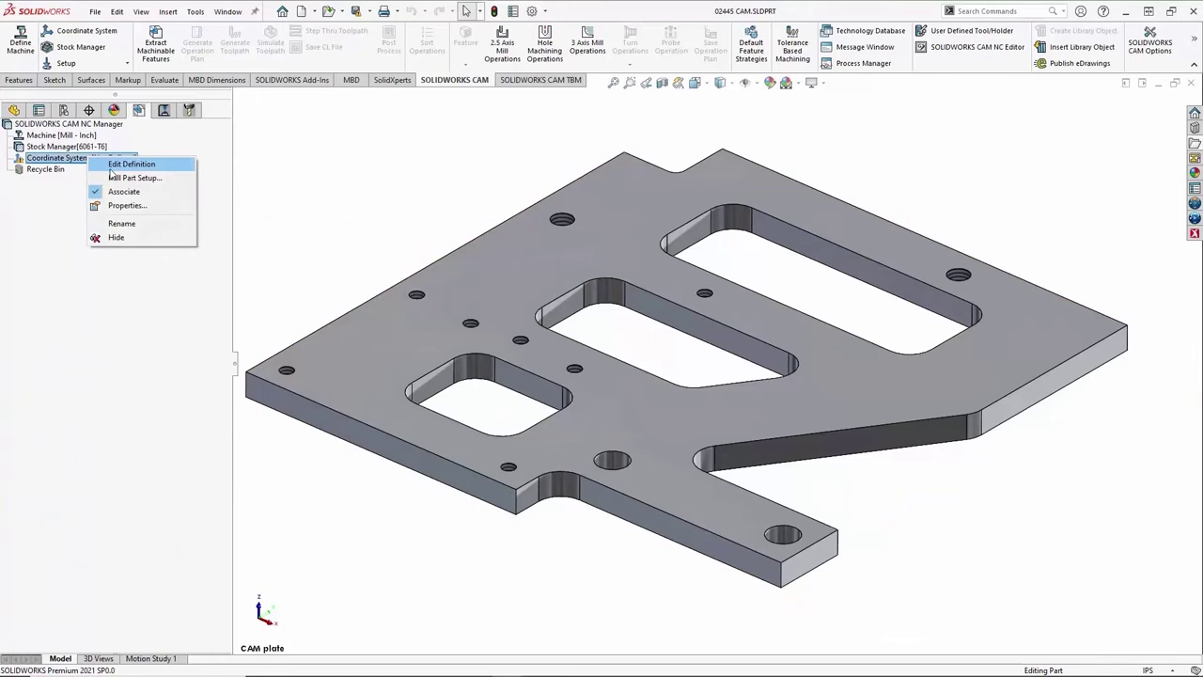
{"action": "left_click", "coordinate": [131, 165]}
{"action": "left_click", "coordinate": [66, 307]}
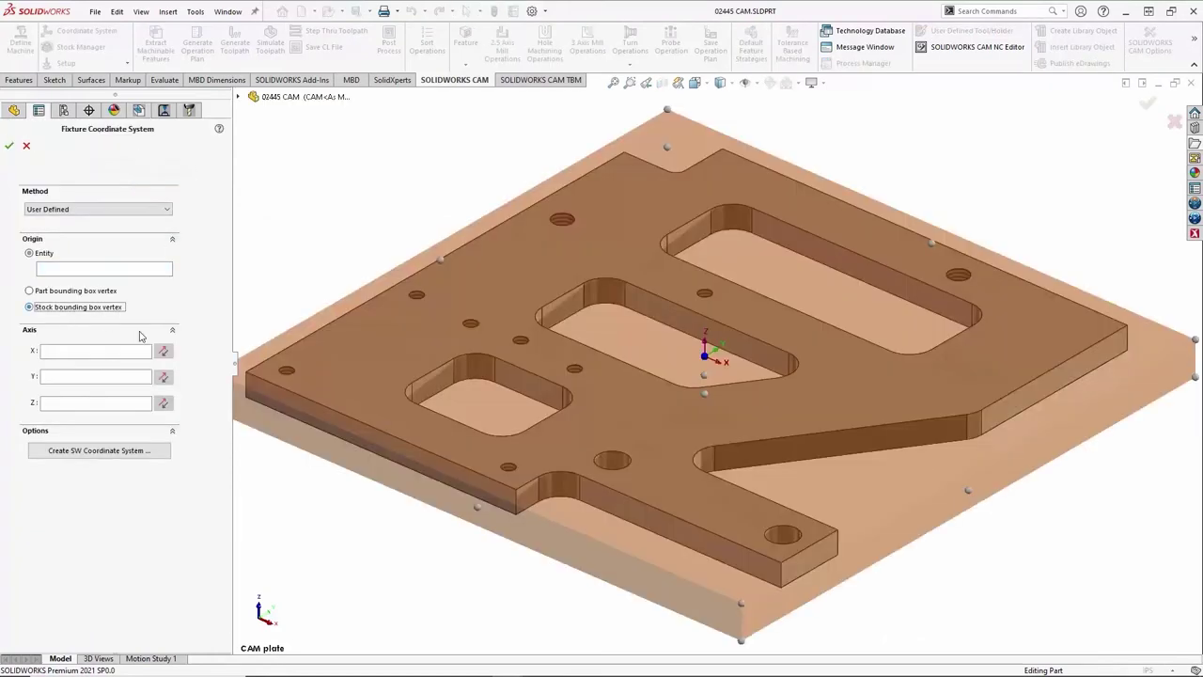
{"action": "left_click", "coordinate": [297, 373]}
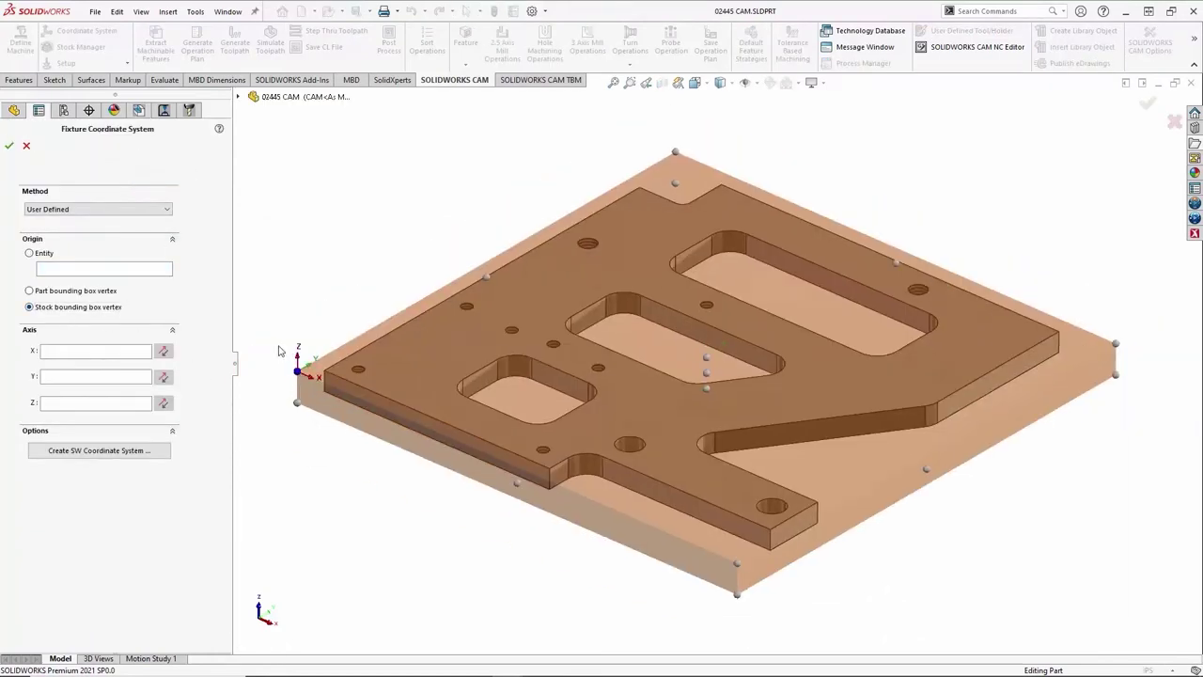
{"action": "left_click", "coordinate": [24, 147]}
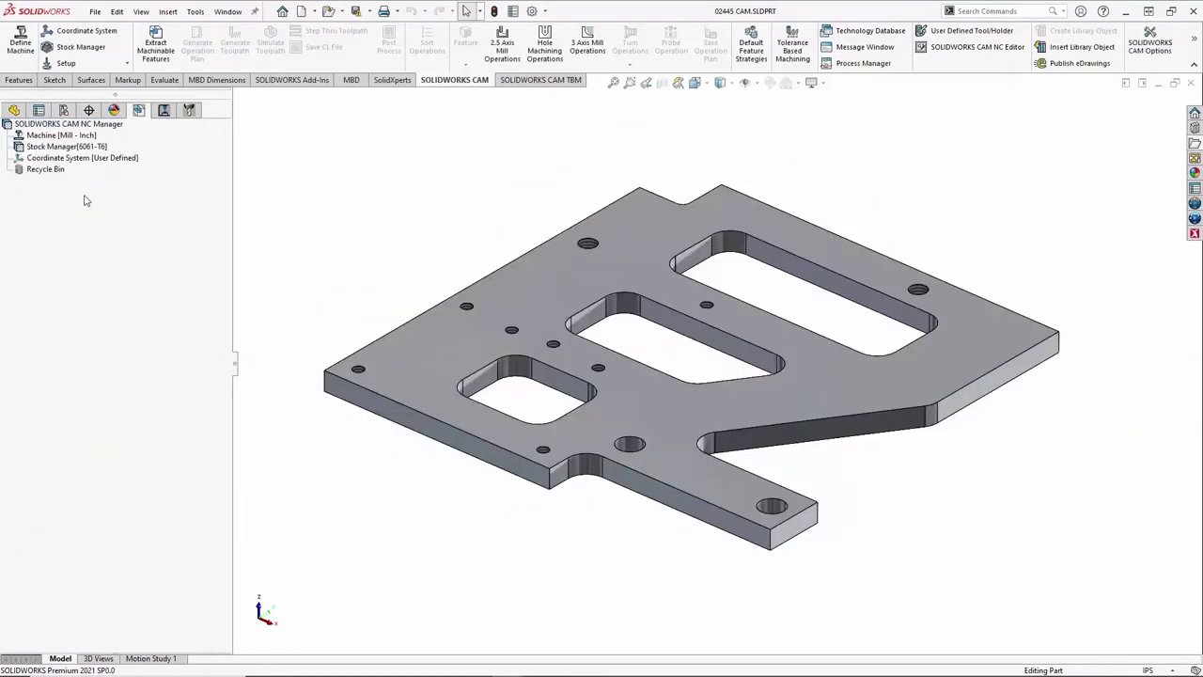
Extract the machinable features and play a toolpath simulation of Mill Part Setup1.
{"action": "left_click", "coordinate": [156, 47]}
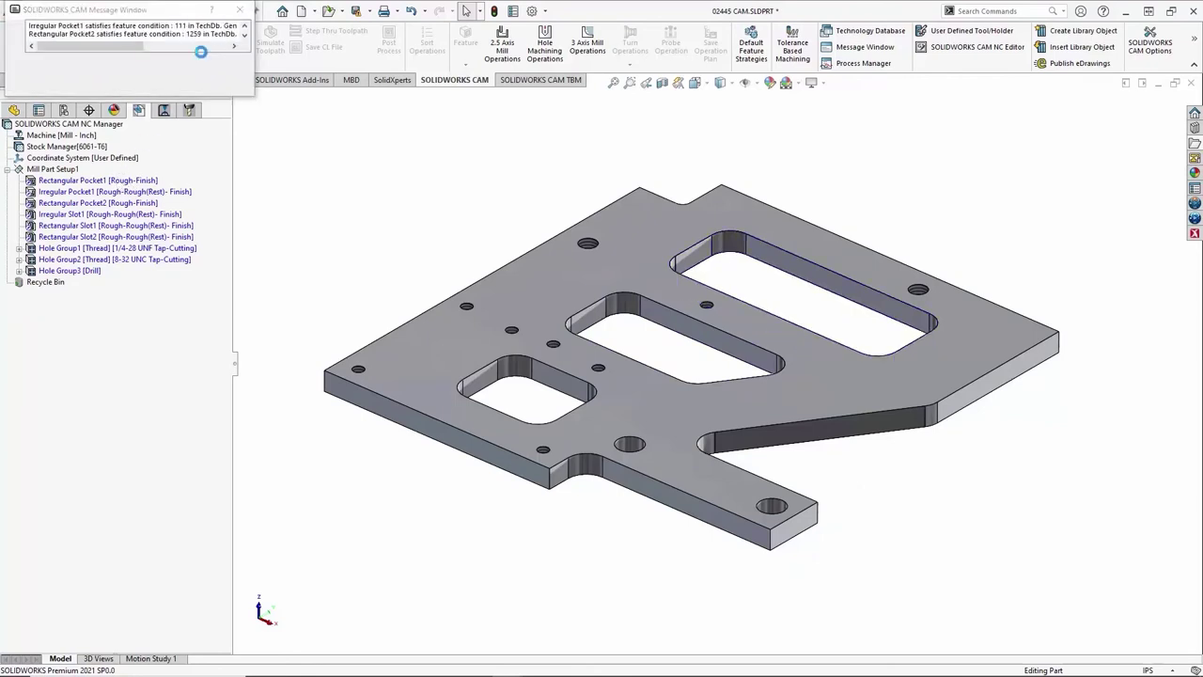
{"action": "left_click", "coordinate": [163, 111]}
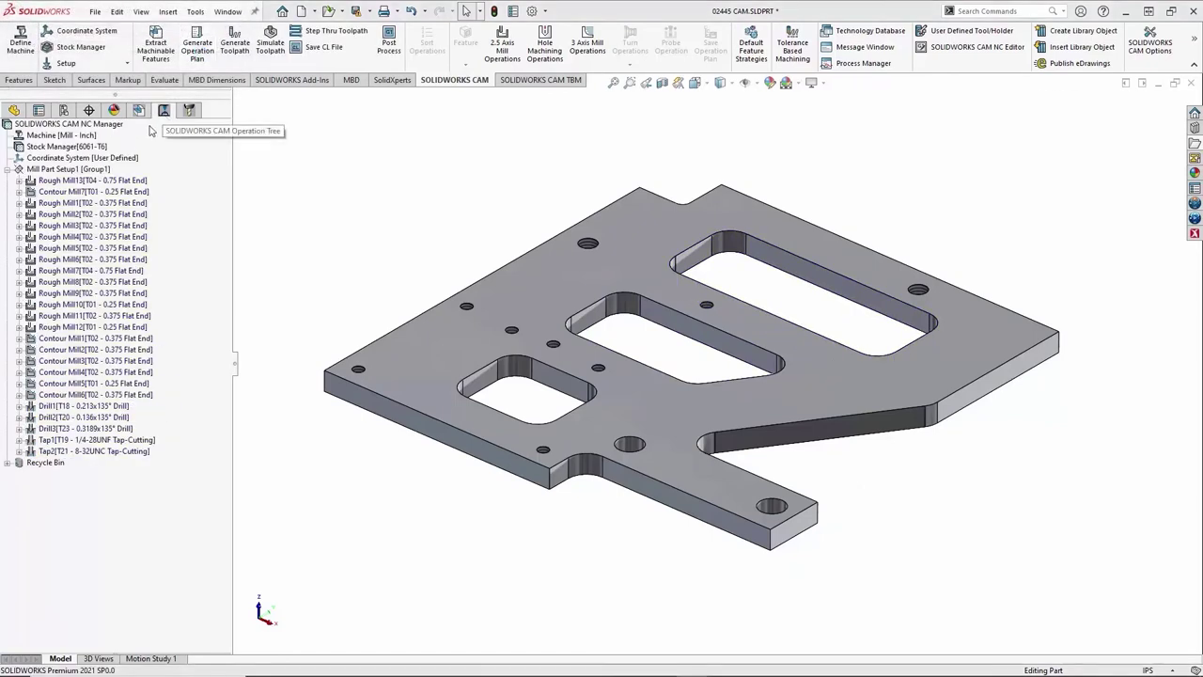
{"action": "right_click", "coordinate": [82, 173]}
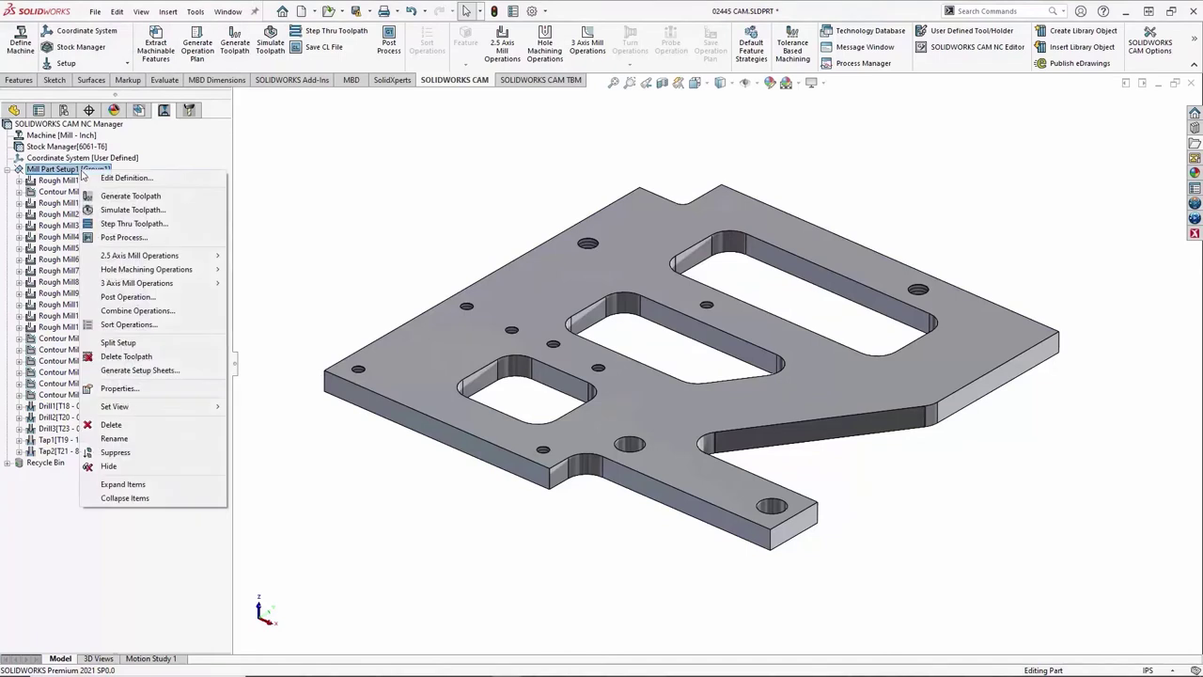
{"action": "left_click", "coordinate": [113, 212]}
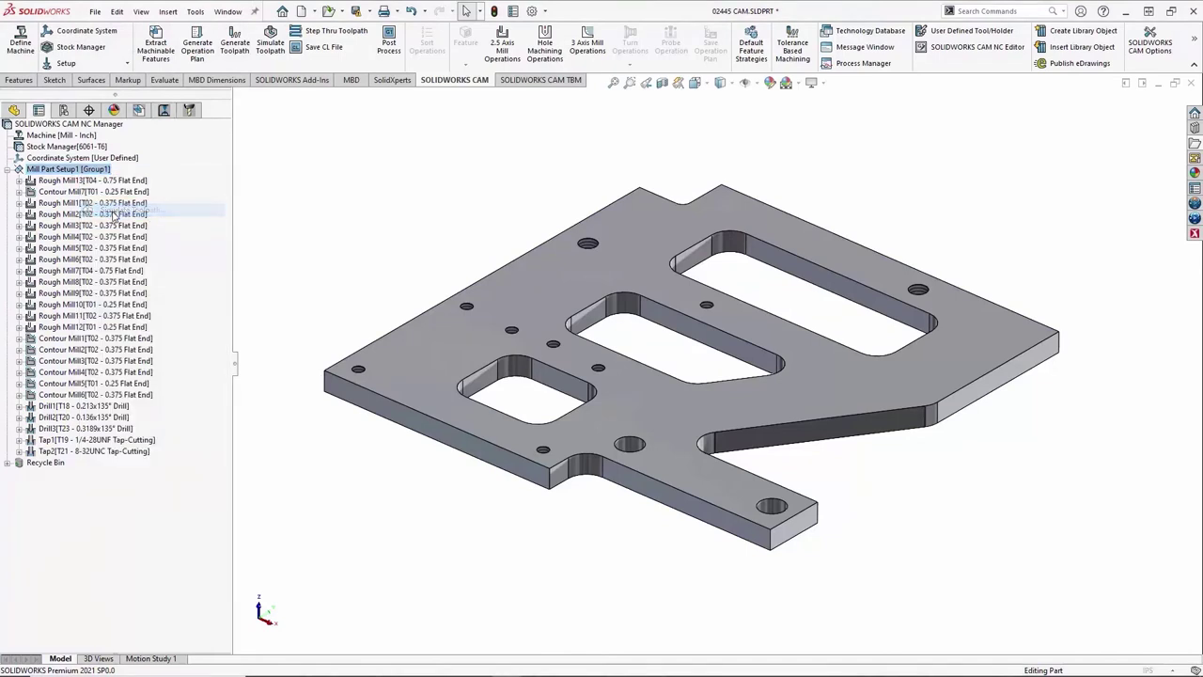
{"action": "left_click", "coordinate": [83, 221]}
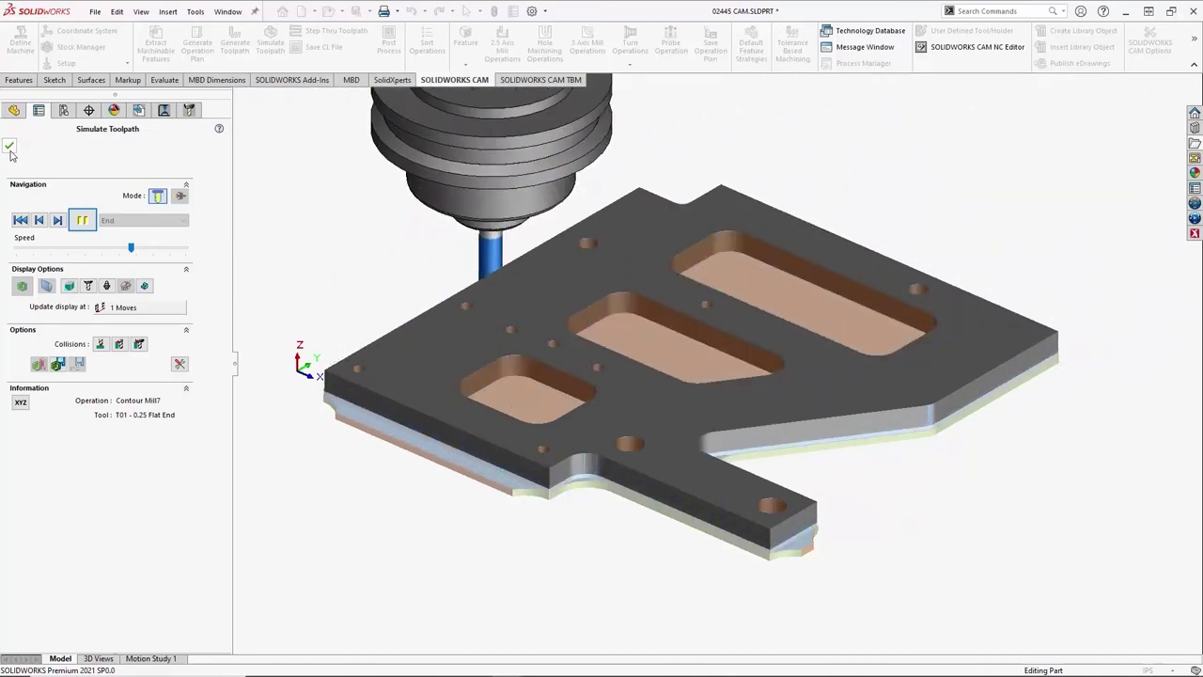
Close the simulation and change Drill2's drilling cycle to Variable Pecking.
{"action": "left_click", "coordinate": [9, 149]}
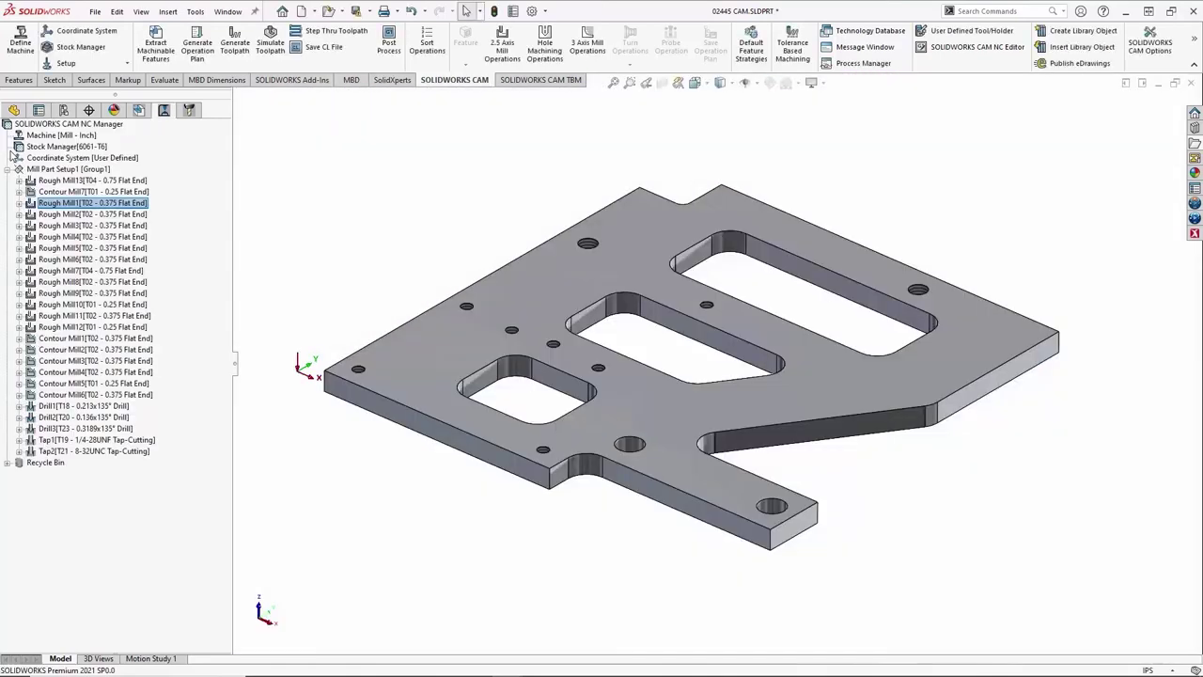
{"action": "left_click", "coordinate": [60, 419]}
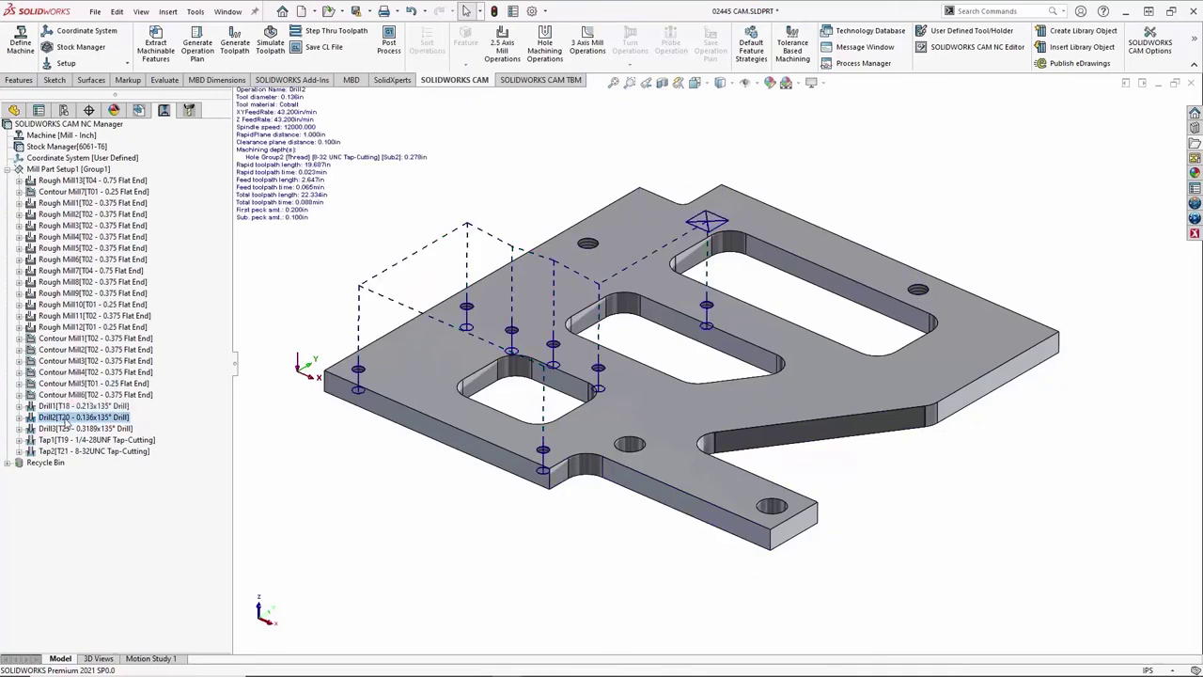
{"action": "right_click", "coordinate": [64, 419]}
{"action": "left_click", "coordinate": [112, 39]}
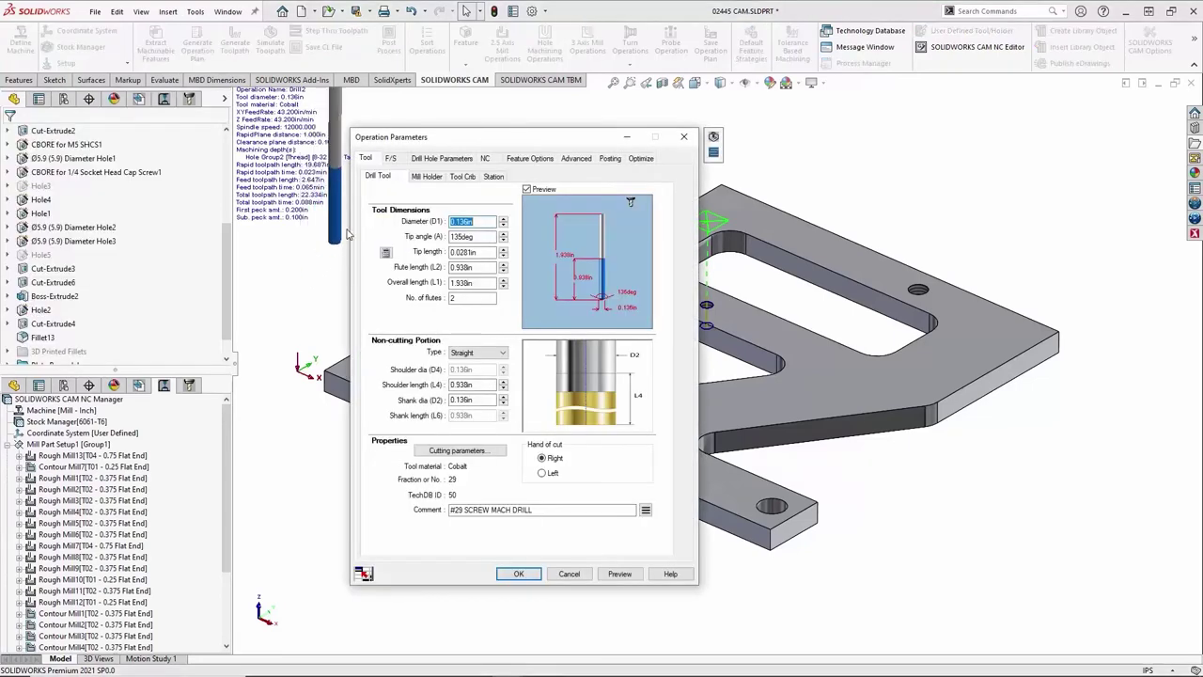
{"action": "left_click", "coordinate": [428, 160]}
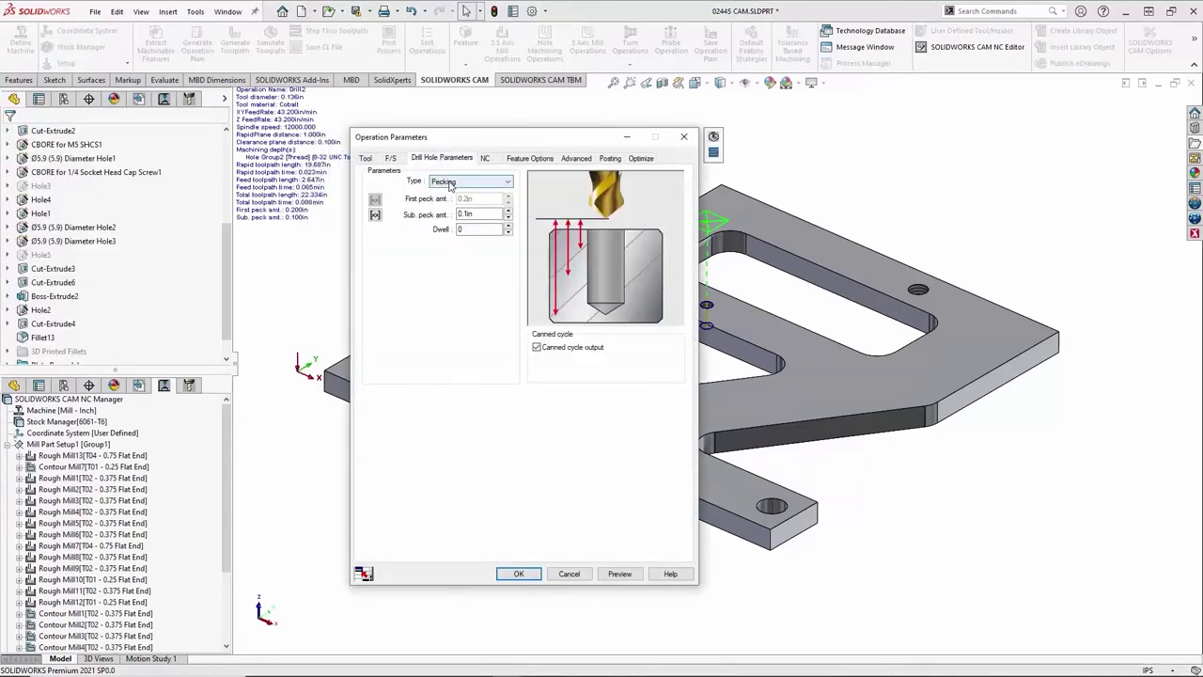
{"action": "left_click", "coordinate": [455, 183]}
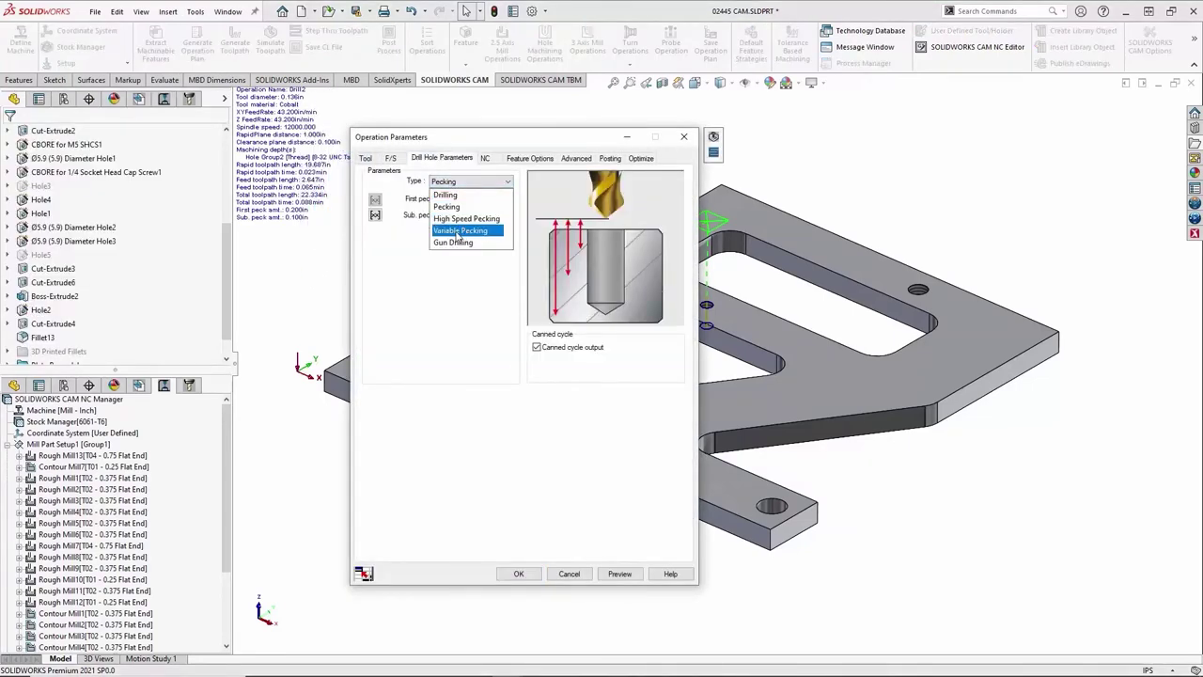
{"action": "left_click", "coordinate": [458, 231]}
Set Drill2's first and subsequent pecks to 125% and 60% of tool diameter and apply.
{"action": "left_click", "coordinate": [375, 200]}
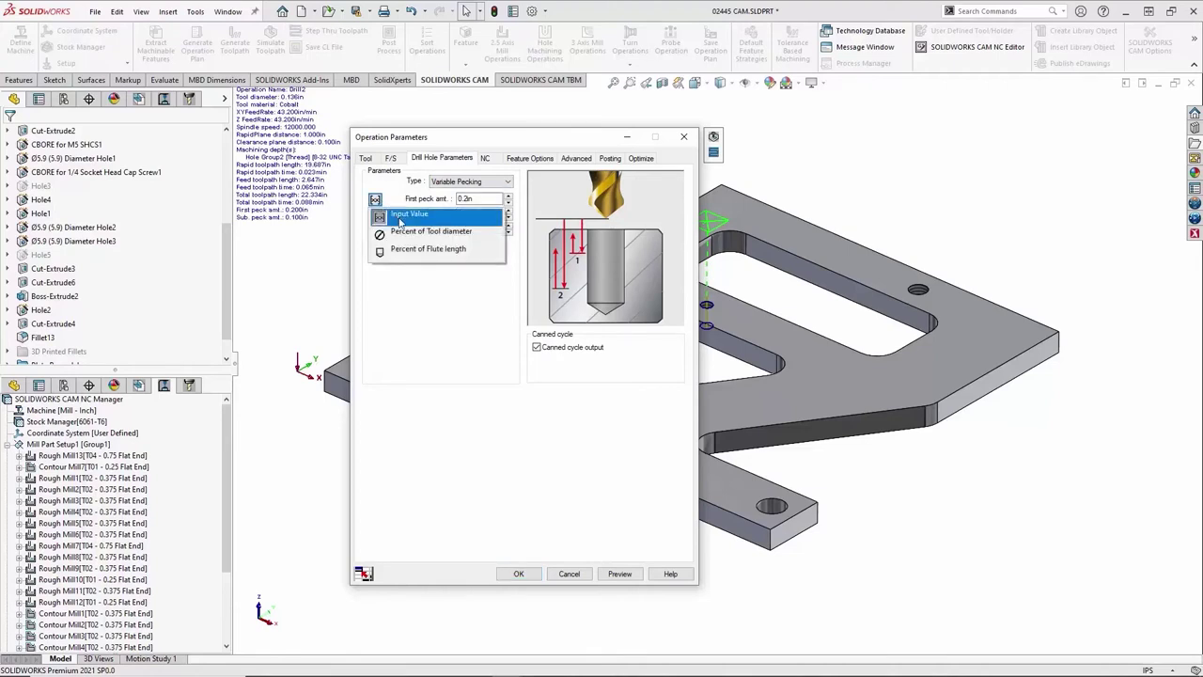
{"action": "left_click", "coordinate": [386, 223]}
{"action": "left_click", "coordinate": [376, 215]}
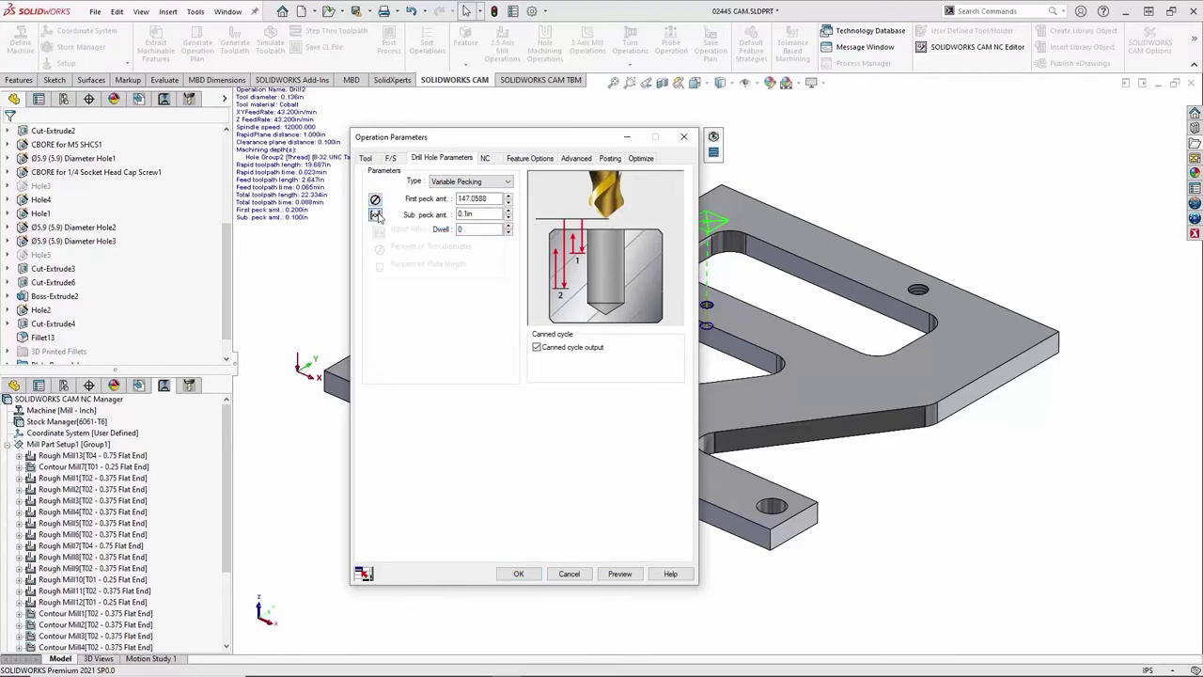
{"action": "left_click", "coordinate": [429, 249]}
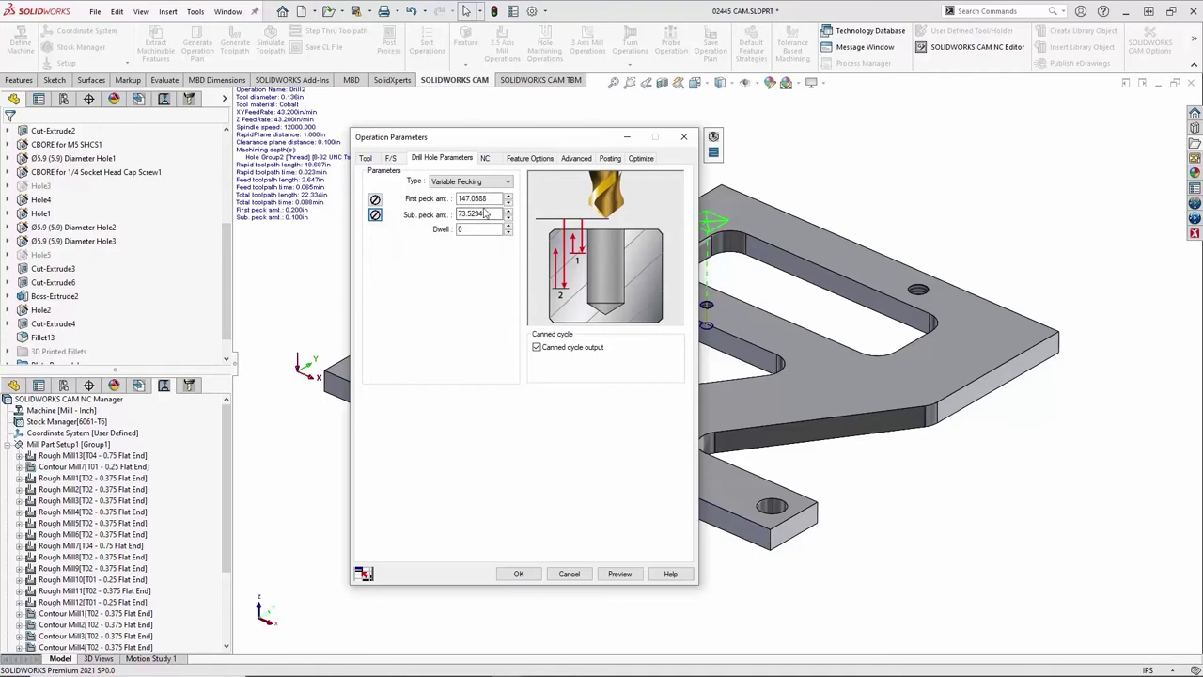
{"action": "double_click", "coordinate": [496, 197]}
{"action": "type", "text": "1"}
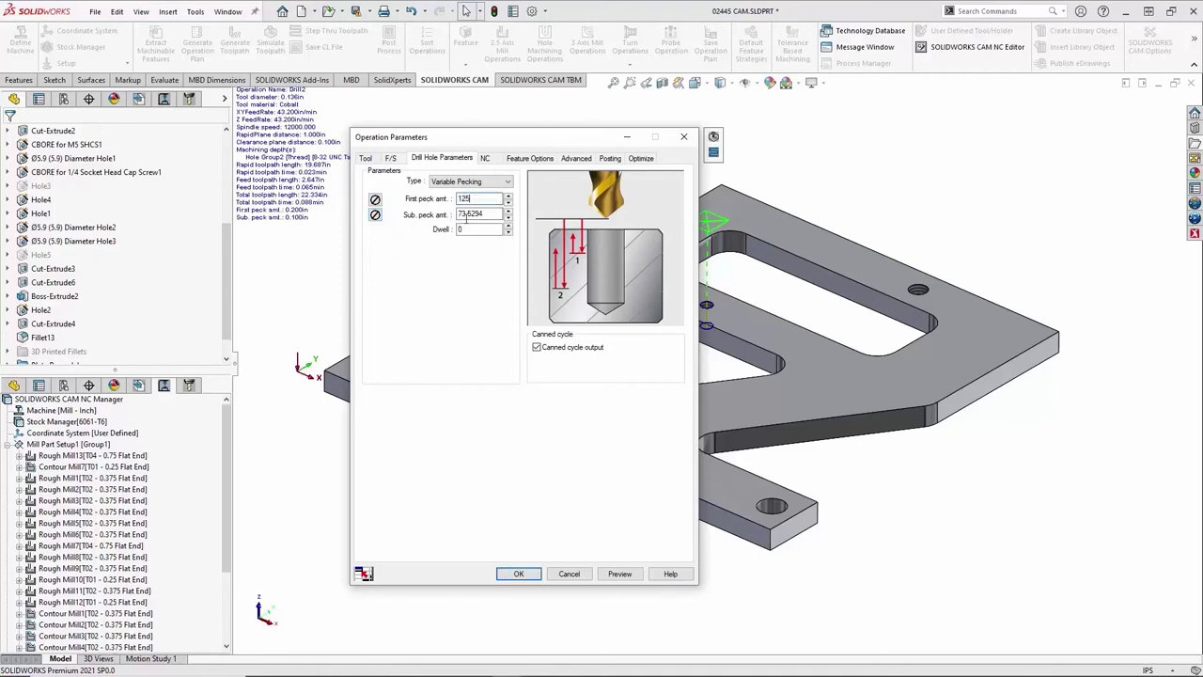
{"action": "type", "text": "25"}
{"action": "left_click", "coordinate": [490, 215]}
{"action": "type", "text": "60"}
{"action": "left_click", "coordinate": [518, 575]}
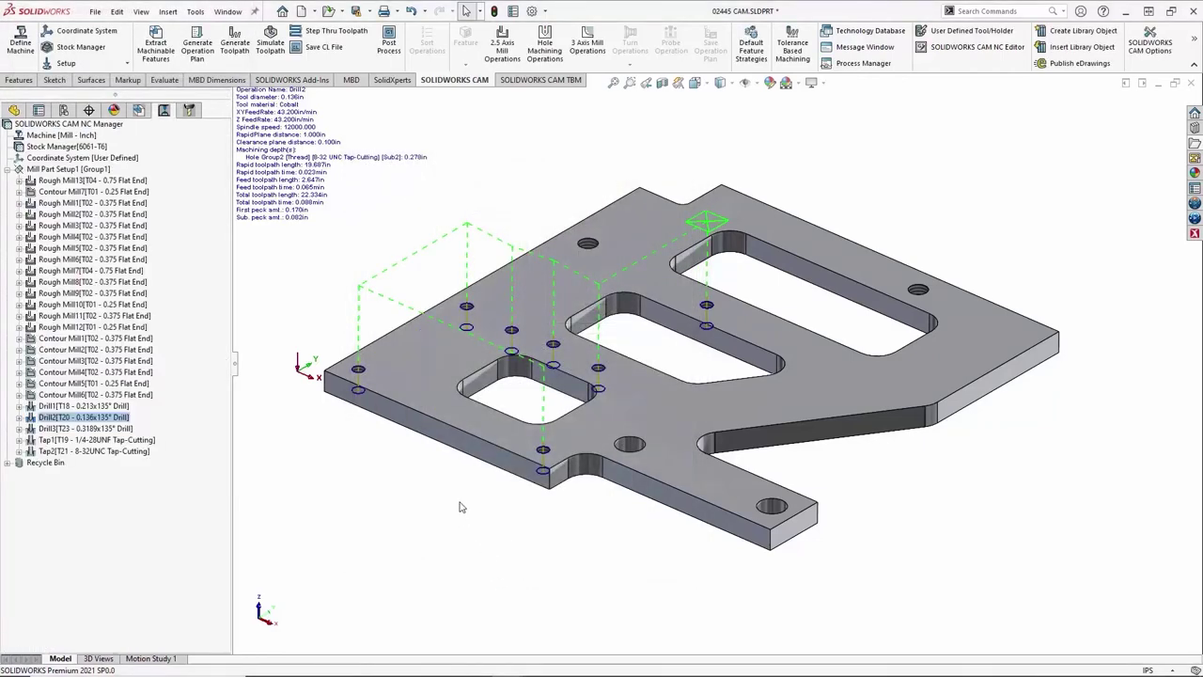
{"action": "left_click", "coordinate": [863, 30]}
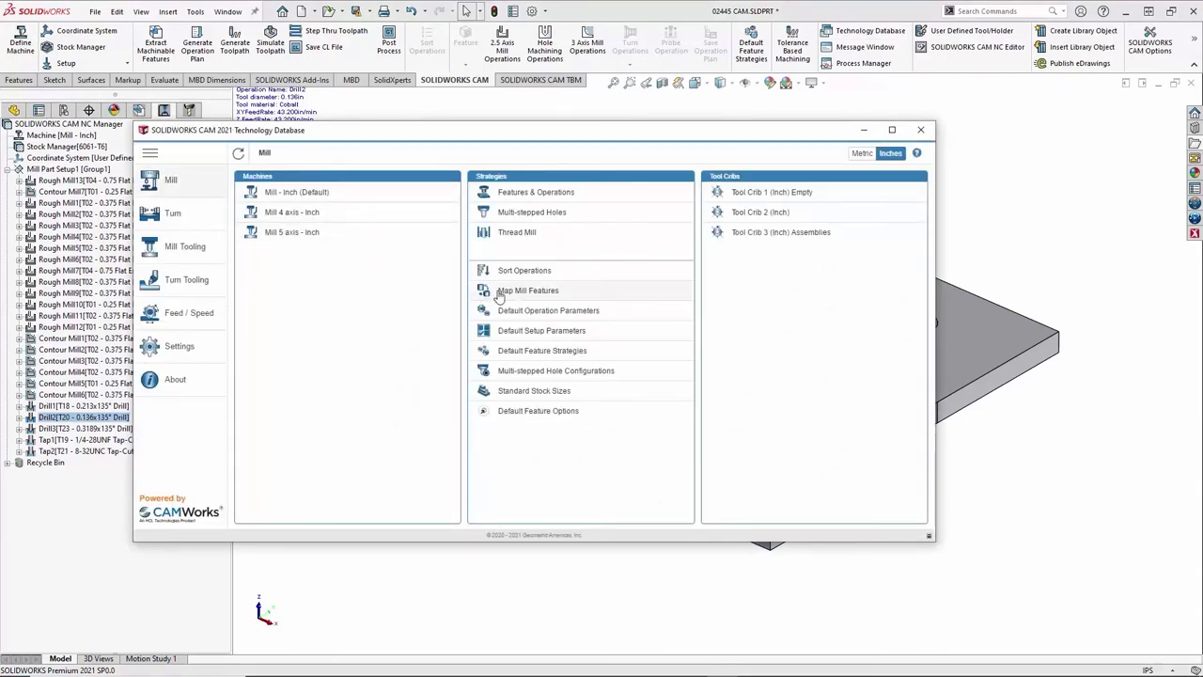
Make Variable Pecking the default drill type in the TechDB drilling parameters.
{"action": "left_click", "coordinate": [529, 311]}
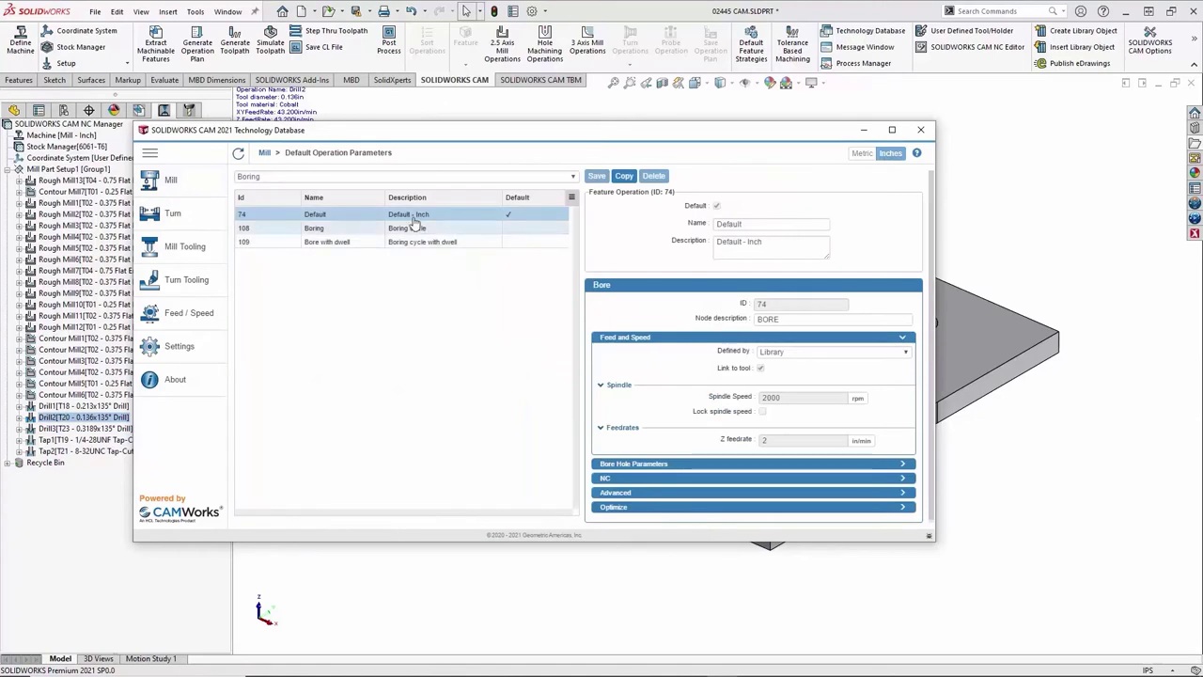
{"action": "left_click", "coordinate": [390, 177]}
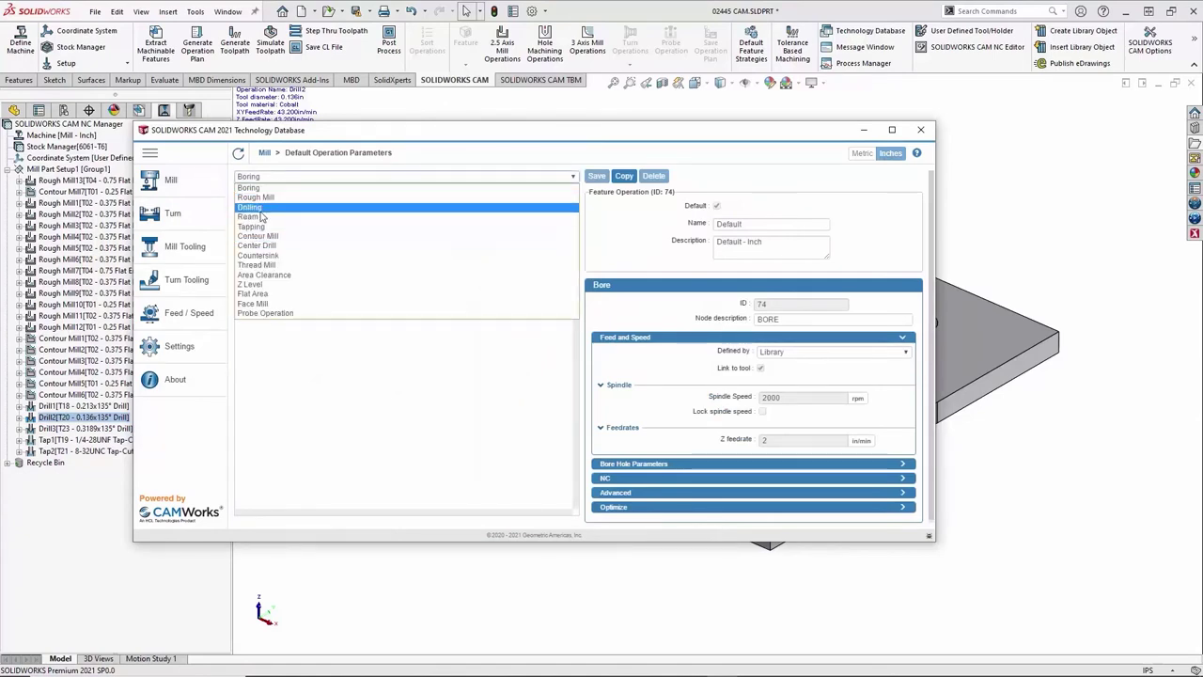
{"action": "left_click", "coordinate": [252, 207]}
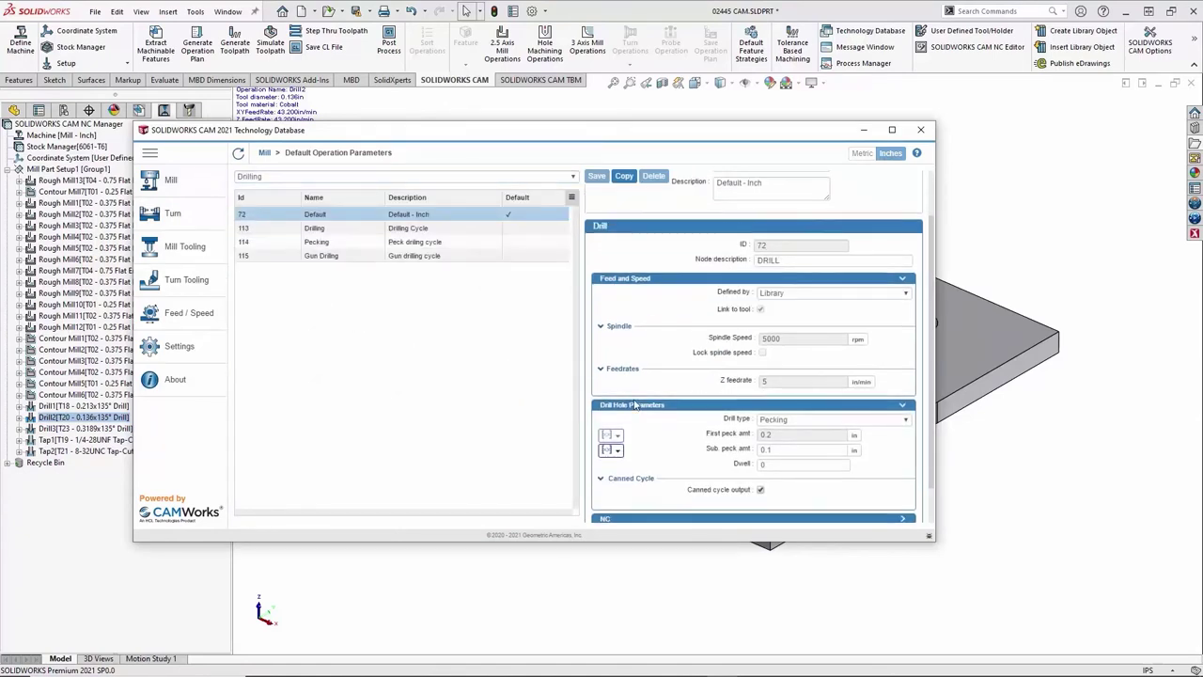
{"action": "scroll", "coordinate": [672, 410], "scroll_direction": "down", "scroll_amount": 3}
{"action": "left_click", "coordinate": [779, 377]}
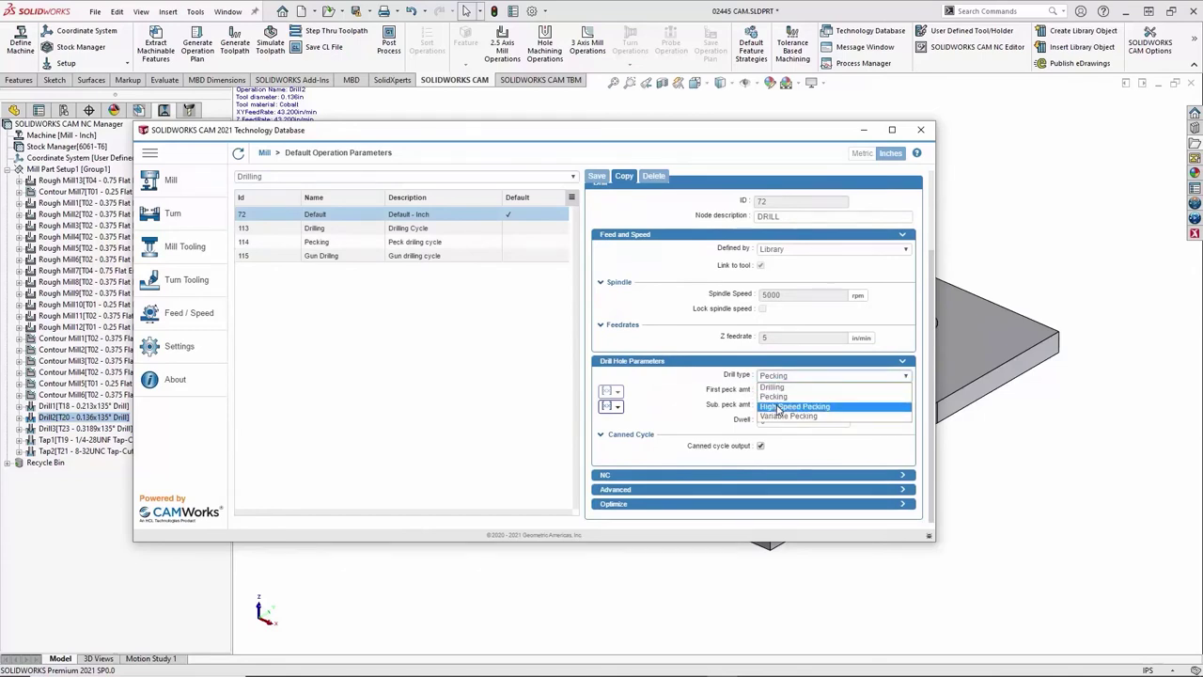
{"action": "left_click", "coordinate": [779, 416]}
Set the default first and subsequent pecks to 125% and 30% of tool diameter.
{"action": "left_click", "coordinate": [612, 391]}
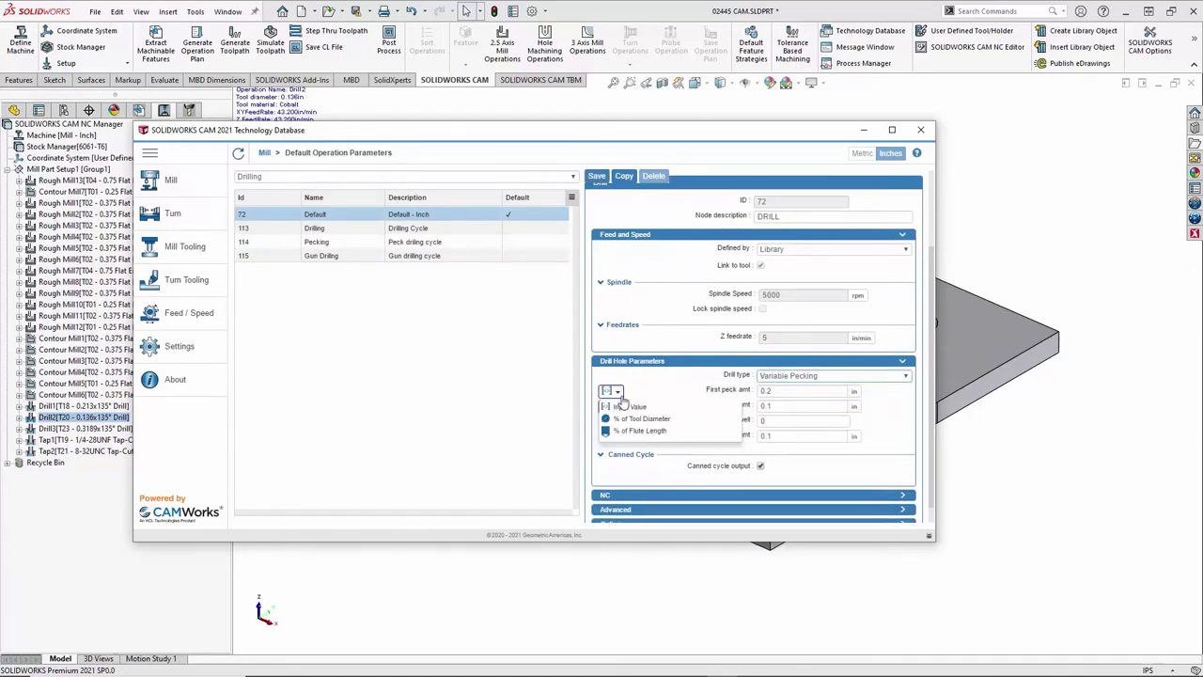
{"action": "left_click", "coordinate": [653, 419]}
{"action": "left_click", "coordinate": [613, 406]}
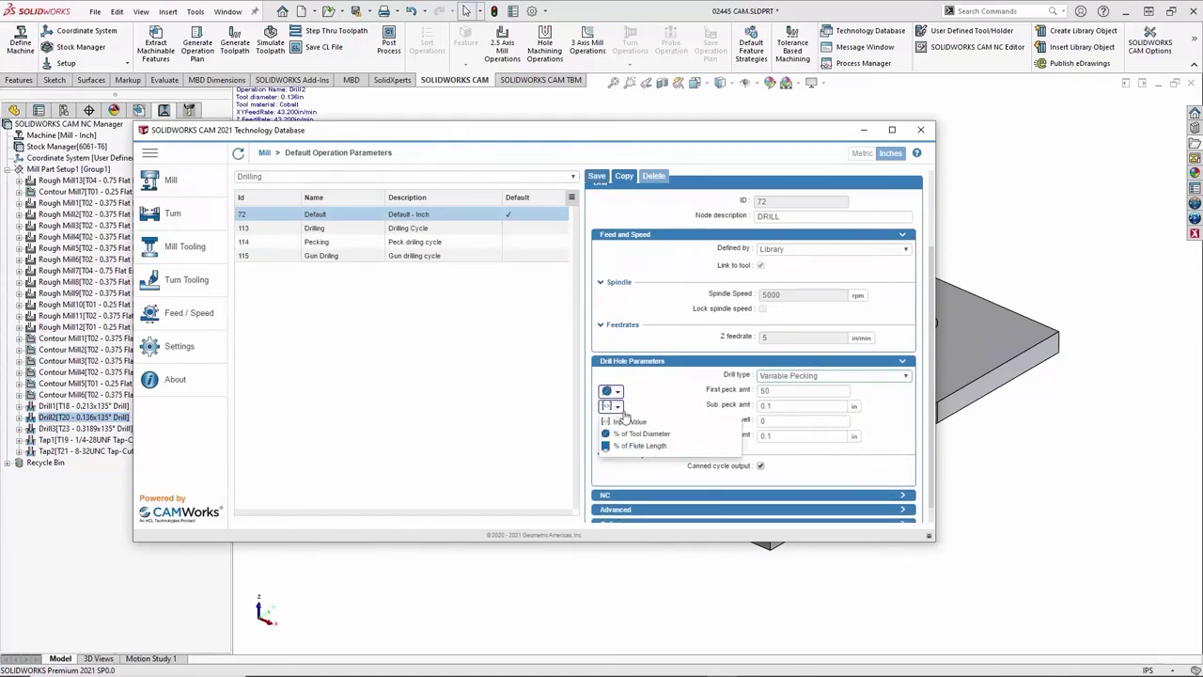
{"action": "left_click", "coordinate": [656, 435]}
{"action": "left_click", "coordinate": [706, 396]}
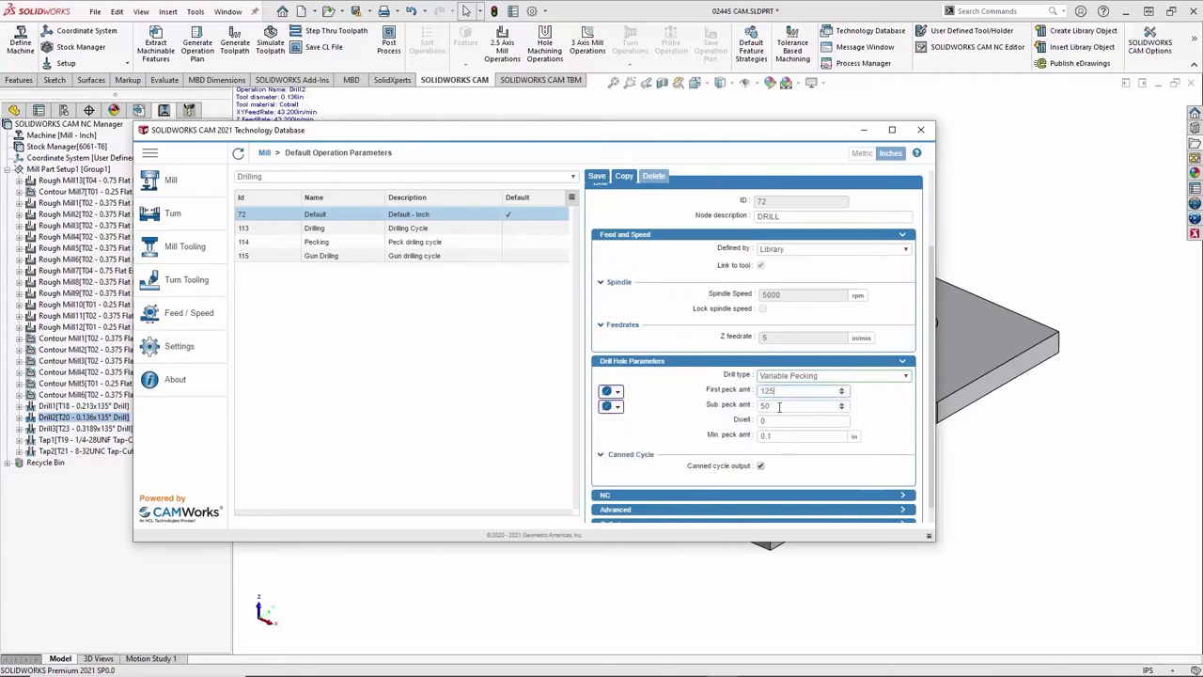
{"action": "type", "text": "125"}
{"action": "left_click", "coordinate": [713, 412]}
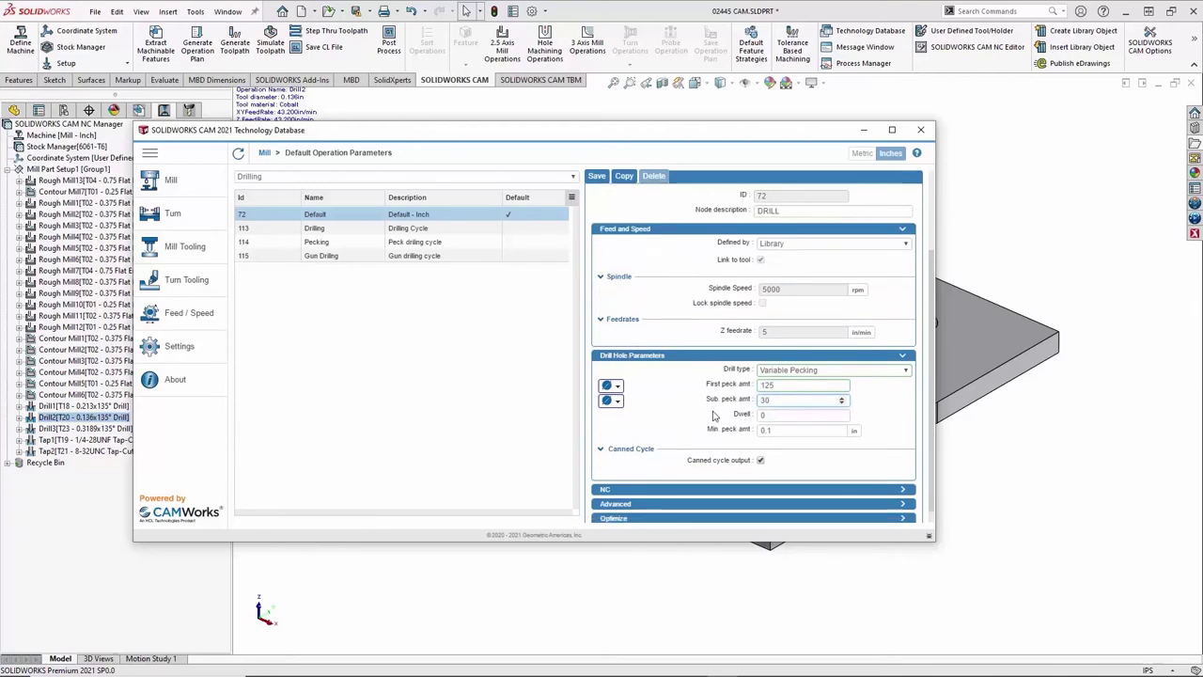
{"action": "scroll", "coordinate": [838, 258], "scroll_direction": "down", "scroll_amount": 1}
Close the Technology Database and change the stock width to 8 in.
{"action": "left_click", "coordinate": [921, 130]}
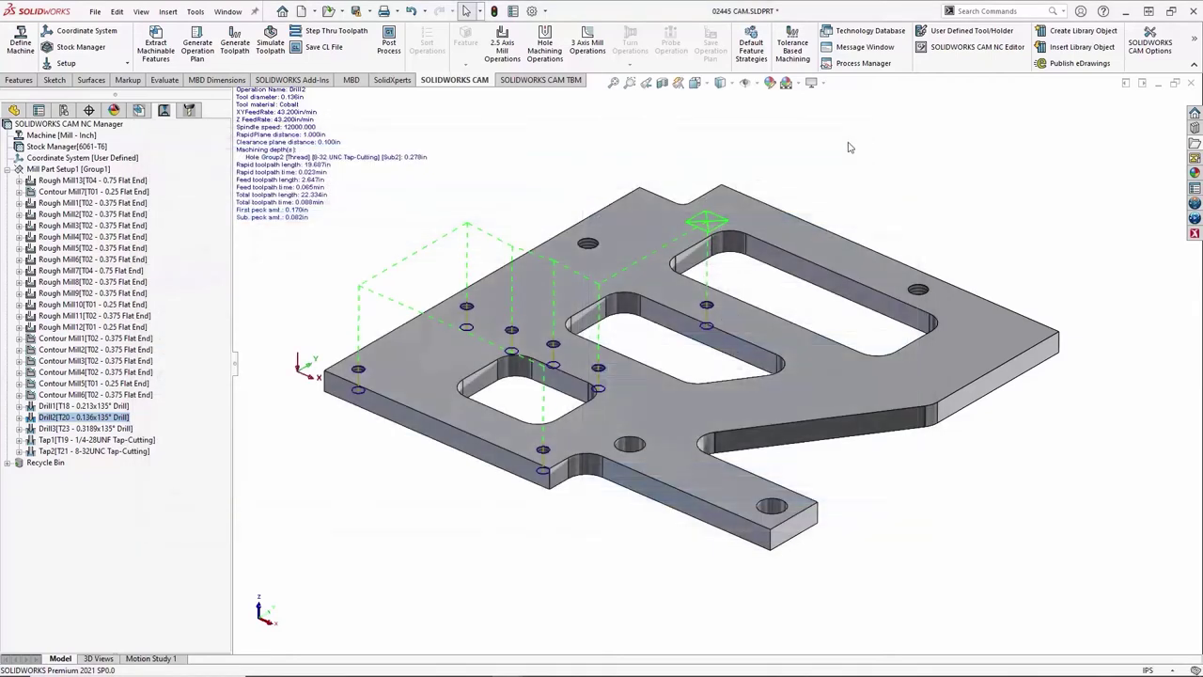
{"action": "right_click", "coordinate": [64, 146]}
{"action": "left_click", "coordinate": [90, 153]}
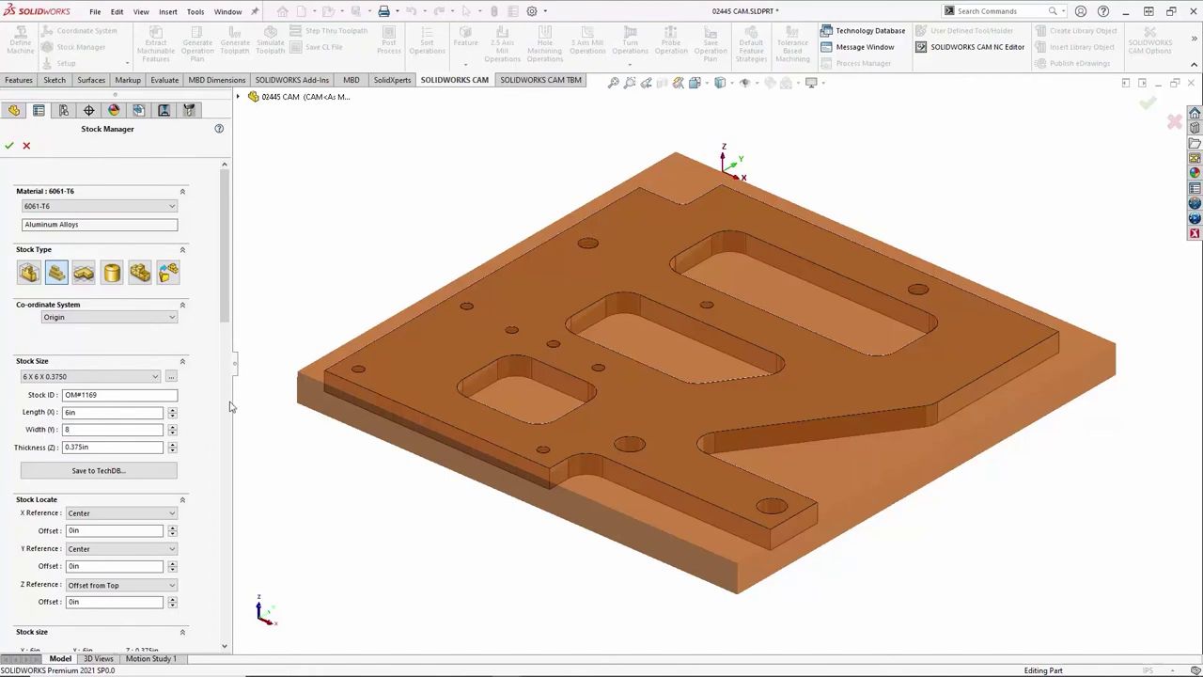
{"action": "key", "text": "Tab"}
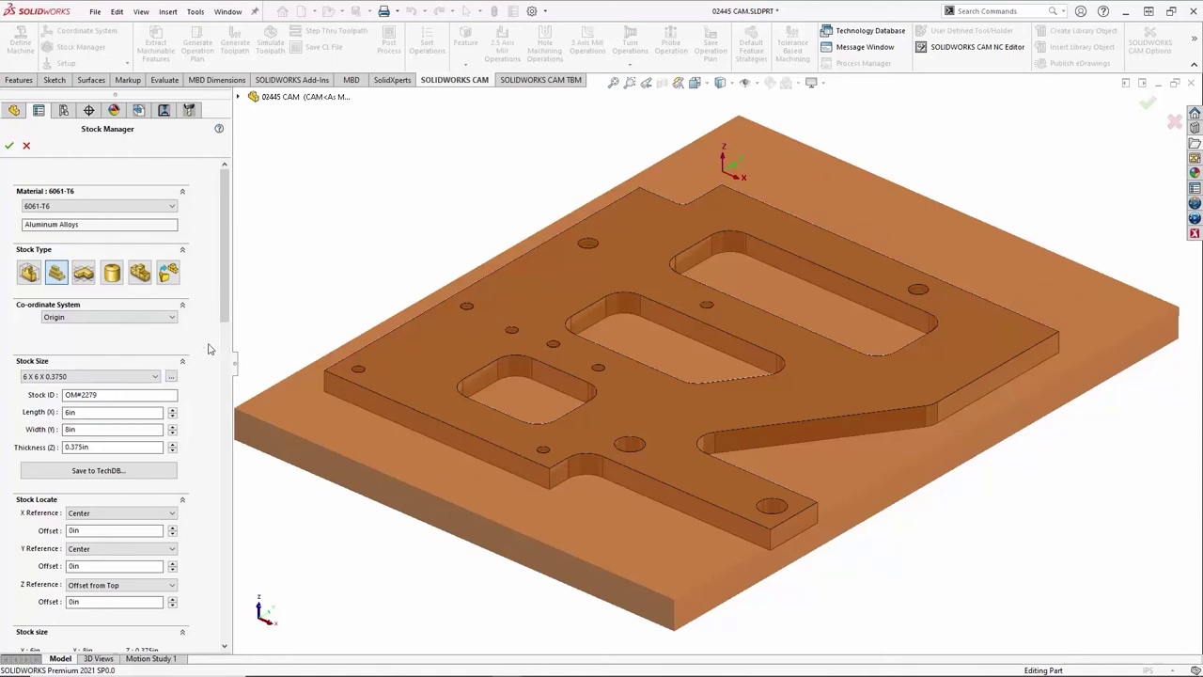
Accept the stock change and rebuild all the affected CAM items.
{"action": "left_click", "coordinate": [9, 146]}
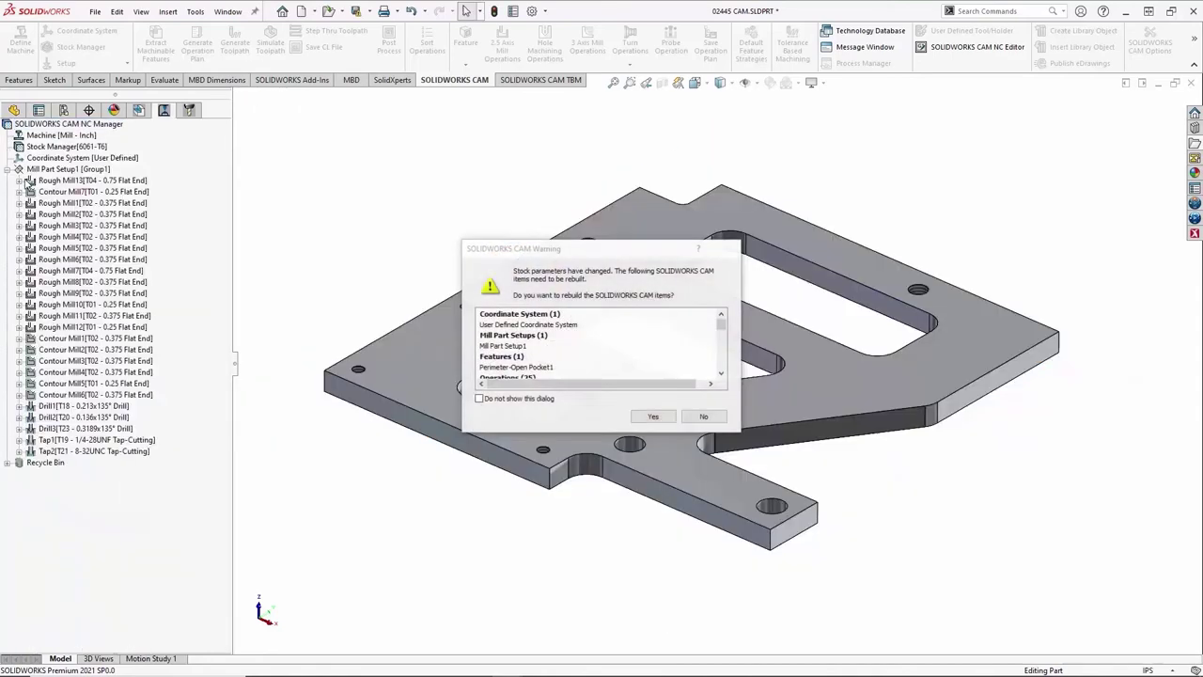
{"action": "left_click_drag", "start_coordinate": [529, 252], "coordinate": [508, 242]}
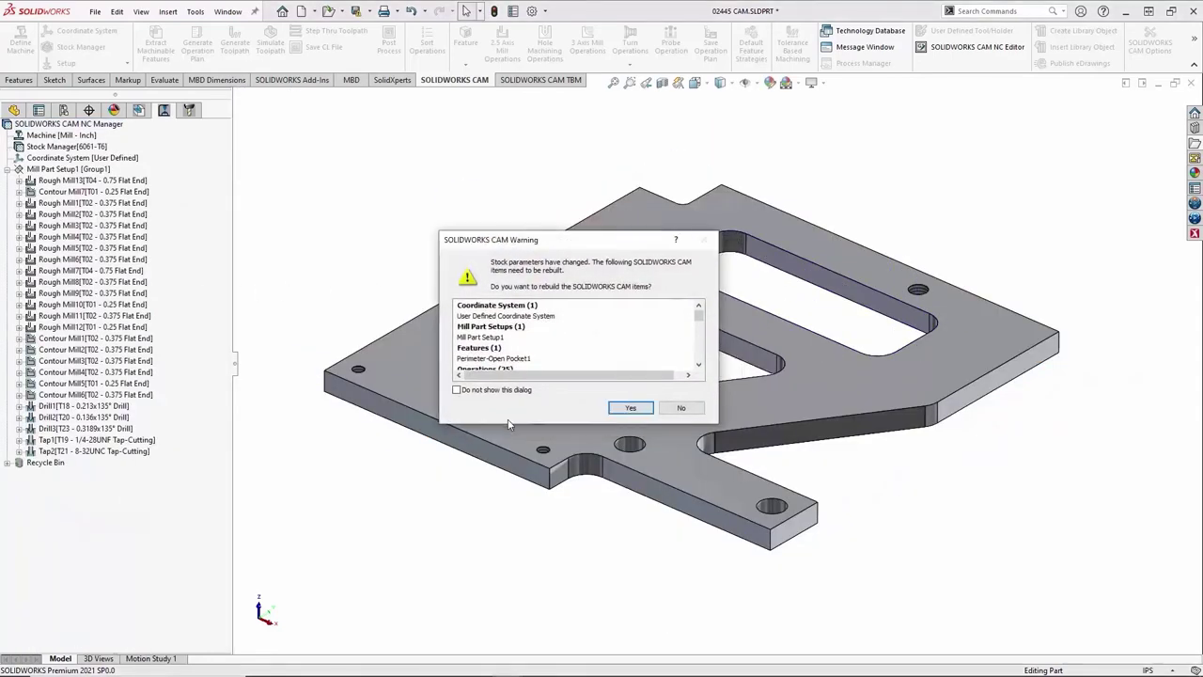
{"action": "left_click_drag", "start_coordinate": [509, 484], "coordinate": [492, 623]}
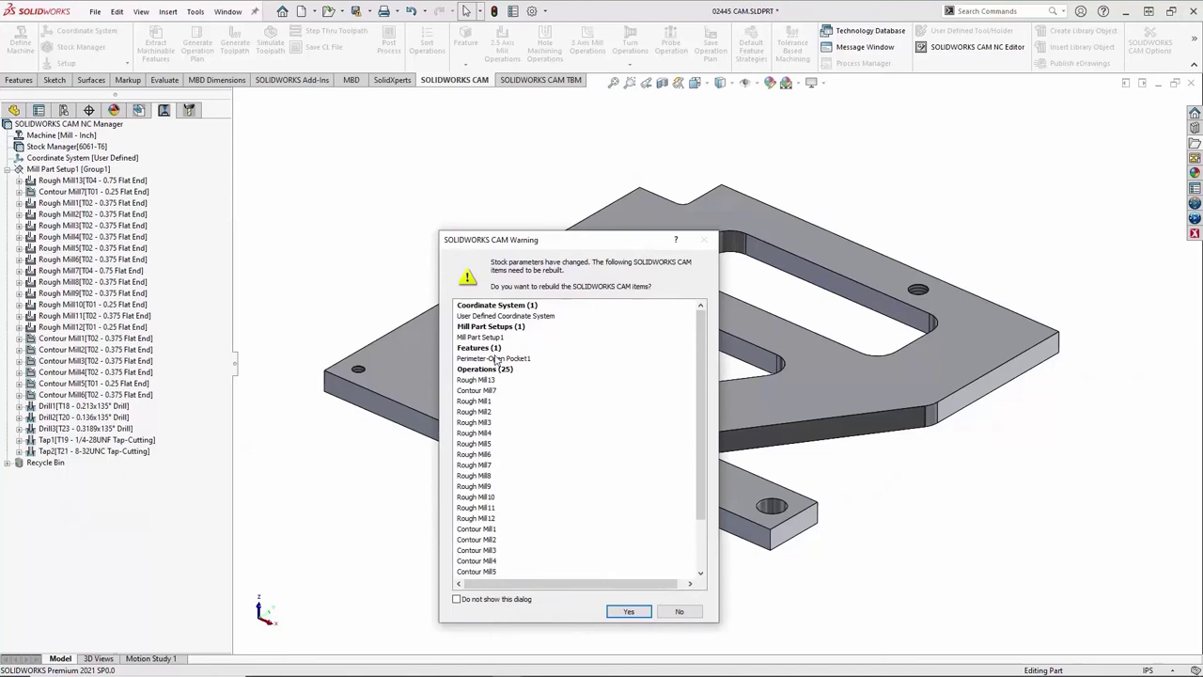
{"action": "left_click", "coordinate": [622, 613]}
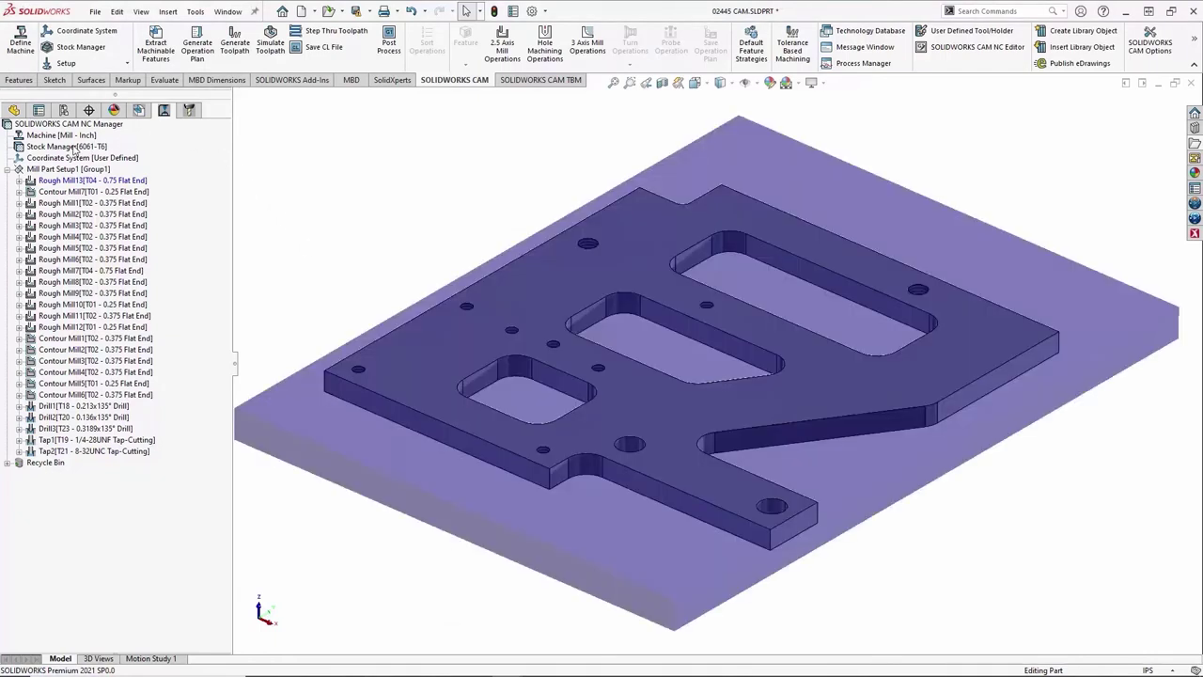
{"action": "left_click", "coordinate": [75, 148]}
Redefine the stock as an 8 in diameter cylinder with 0.05 in and 0.125 in face offsets.
{"action": "right_click", "coordinate": [78, 149]}
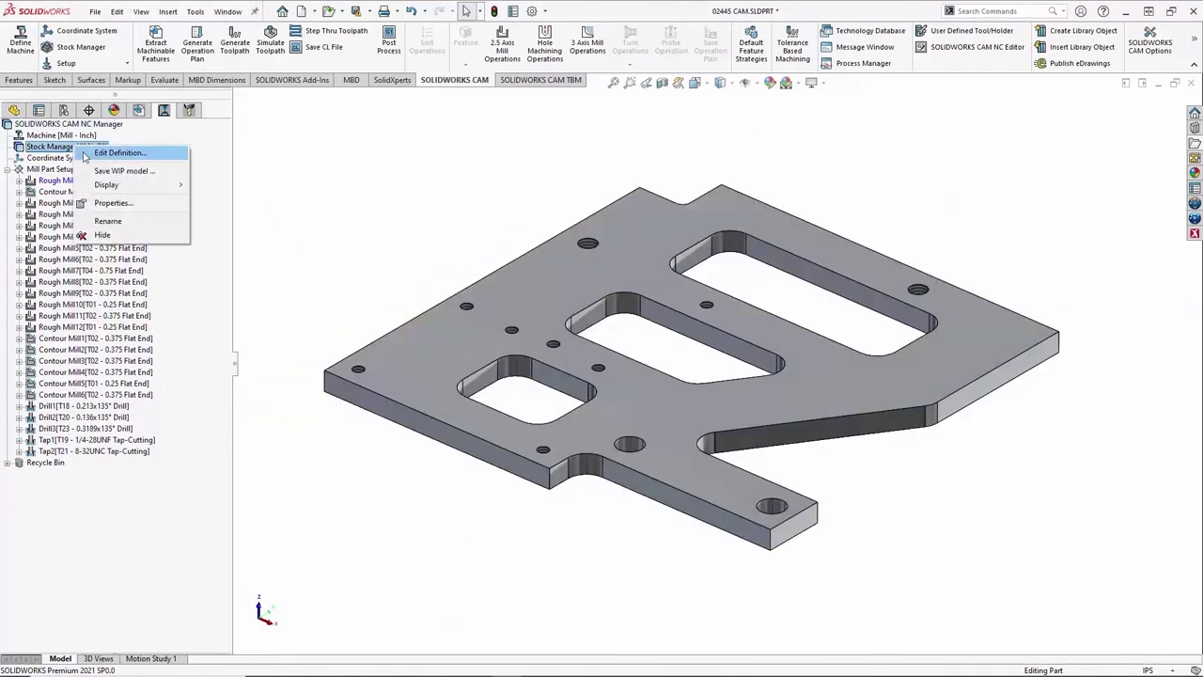
{"action": "left_click", "coordinate": [94, 154]}
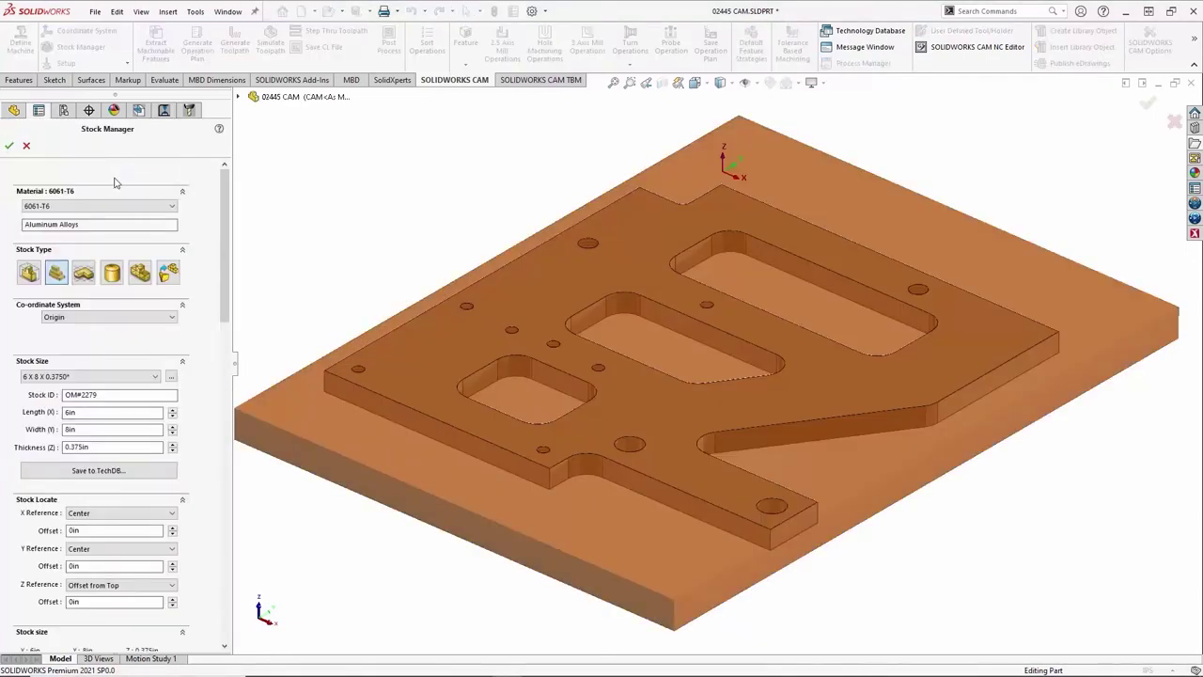
{"action": "left_click", "coordinate": [112, 275]}
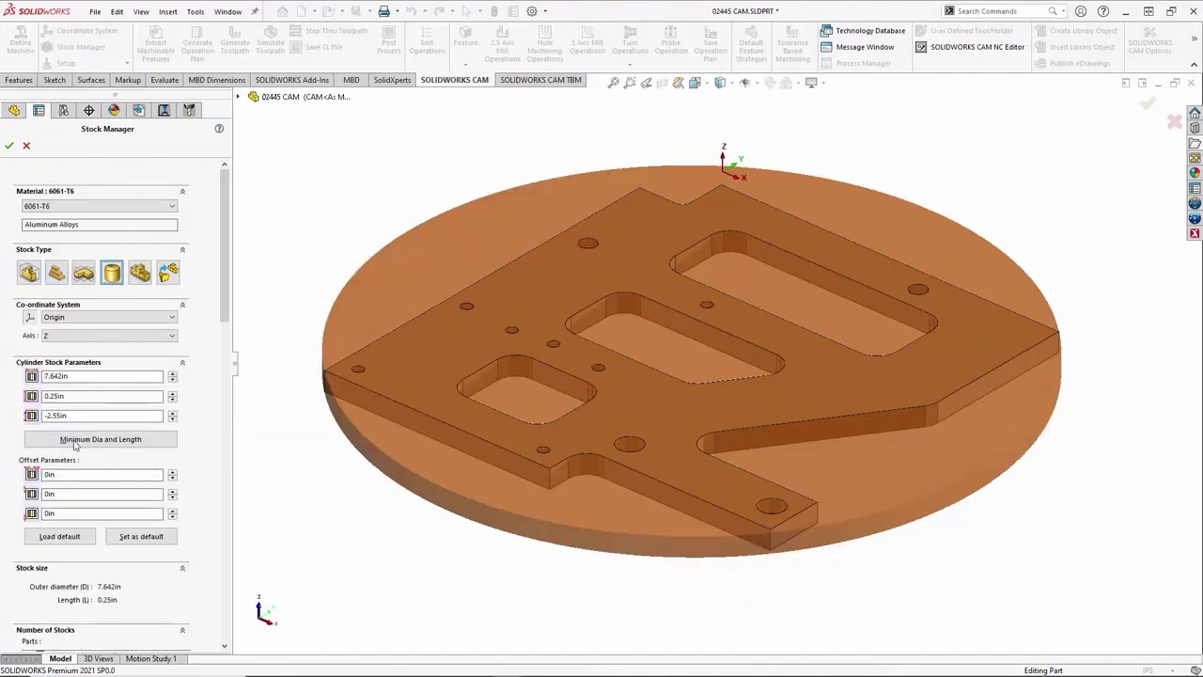
{"action": "double_click", "coordinate": [78, 494]}
{"action": "type", "text": "1"}
{"action": "type", "text": "05"}
{"action": "key", "text": "Tab"}
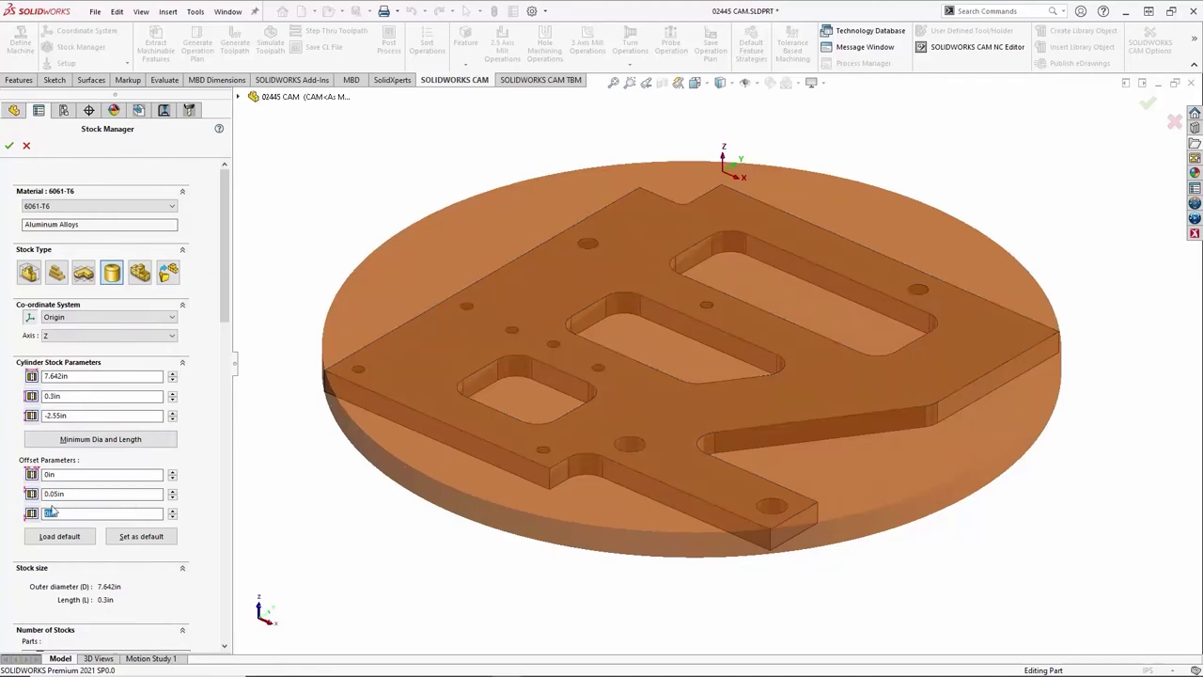
{"action": "type", "text": ".125"}
{"action": "left_click", "coordinate": [76, 376]}
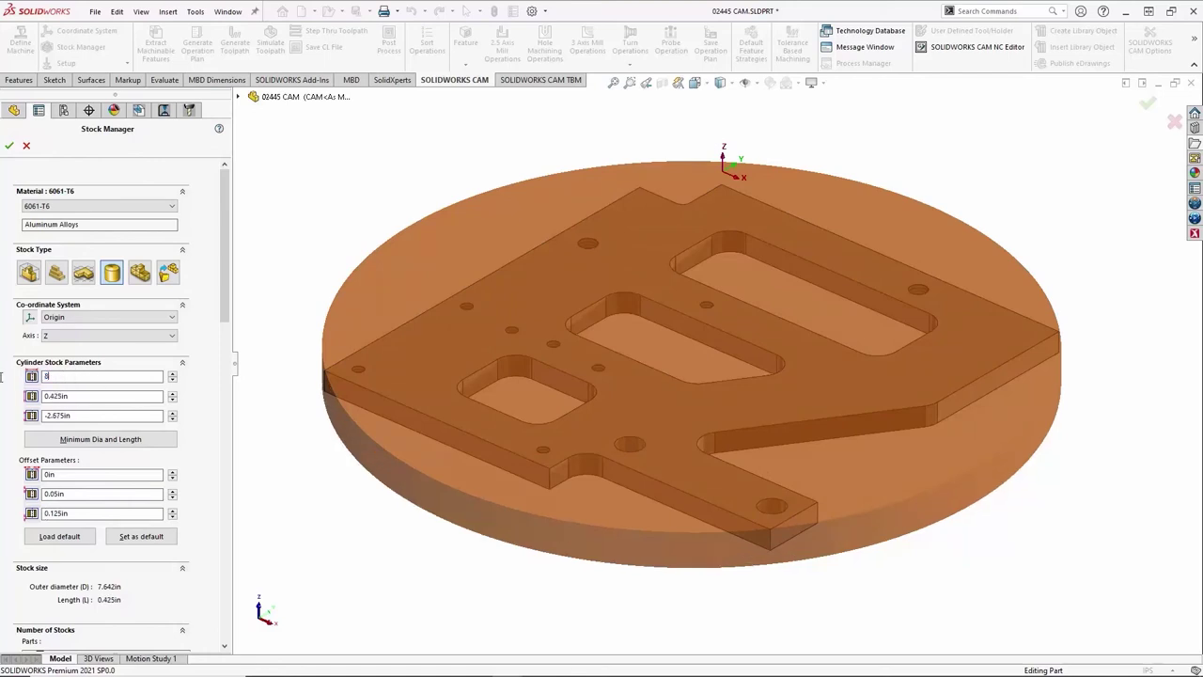
{"action": "type", "text": "8"}
{"action": "left_click", "coordinate": [155, 306]}
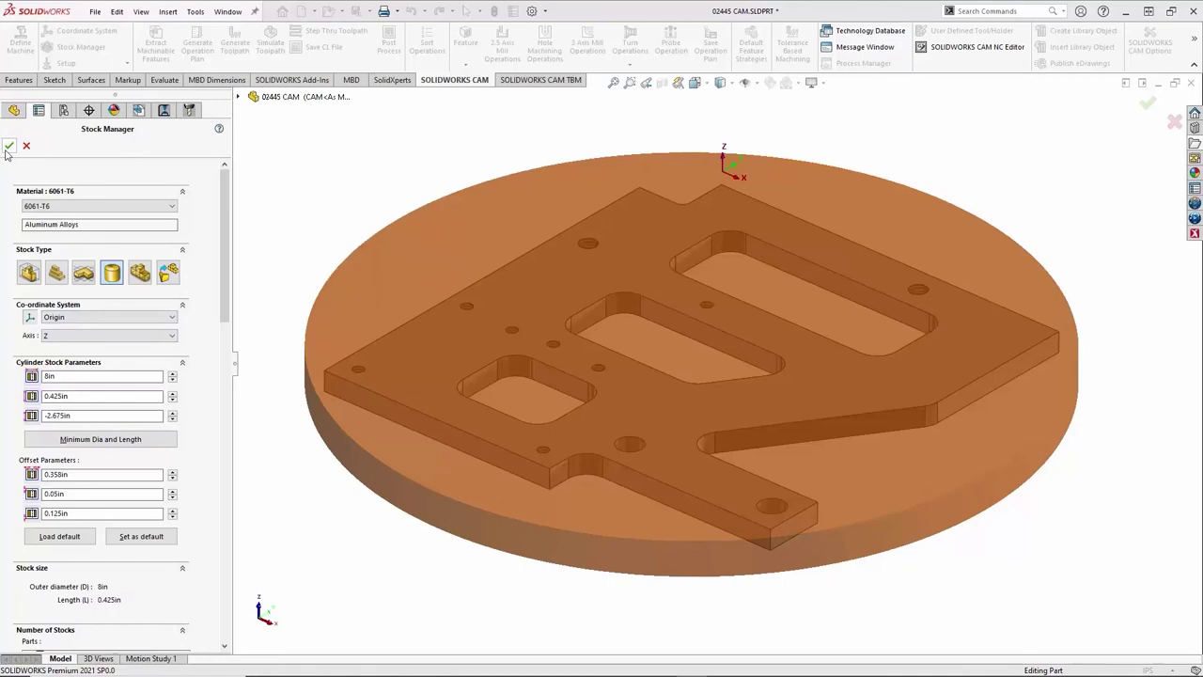
{"action": "left_click", "coordinate": [9, 147]}
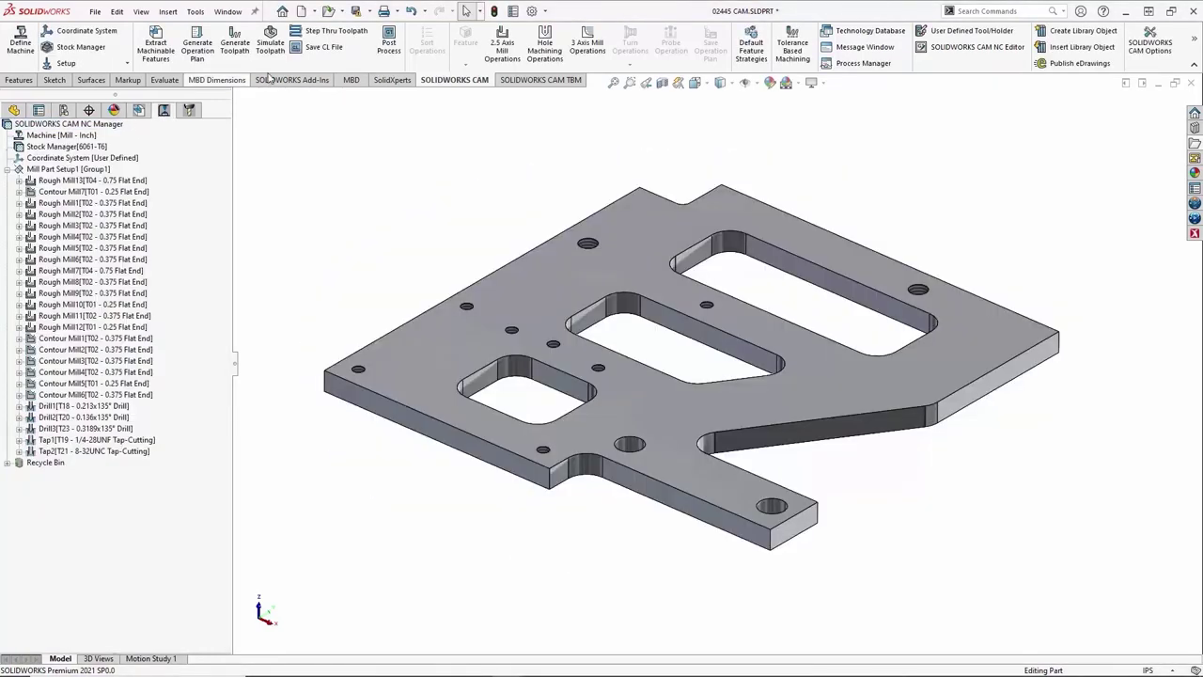
Simulate the toolpath on the cylindrical stock, then edit the Machine definition.
{"action": "left_click", "coordinate": [270, 42]}
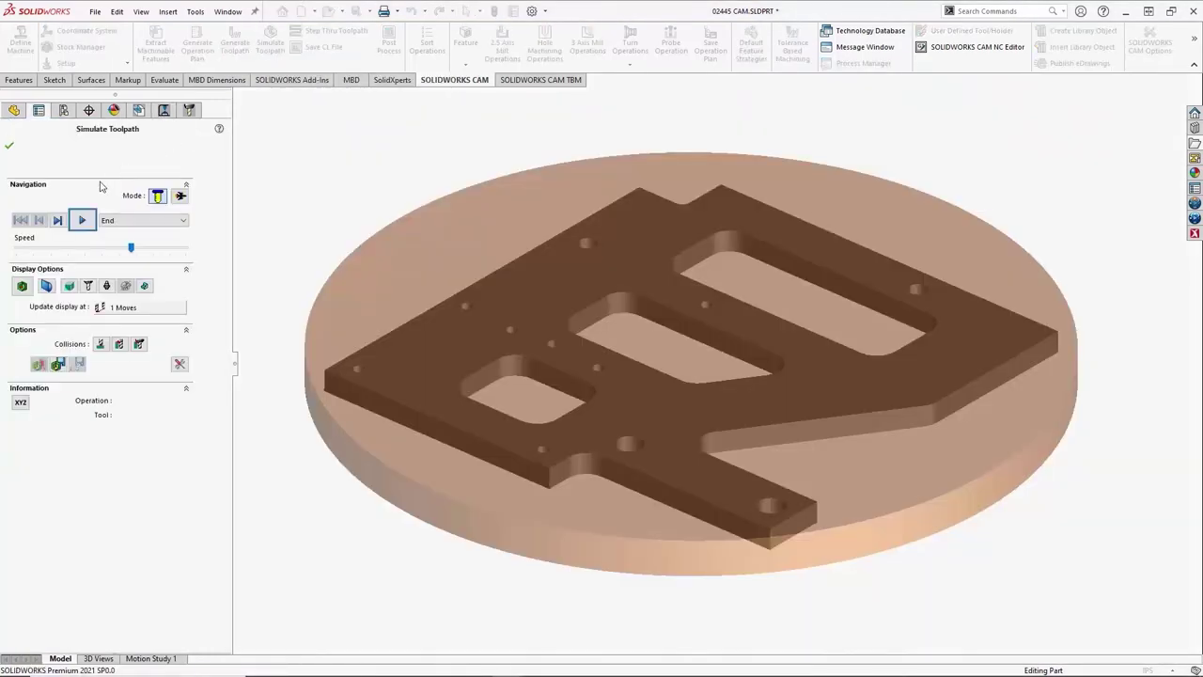
{"action": "left_click", "coordinate": [81, 220]}
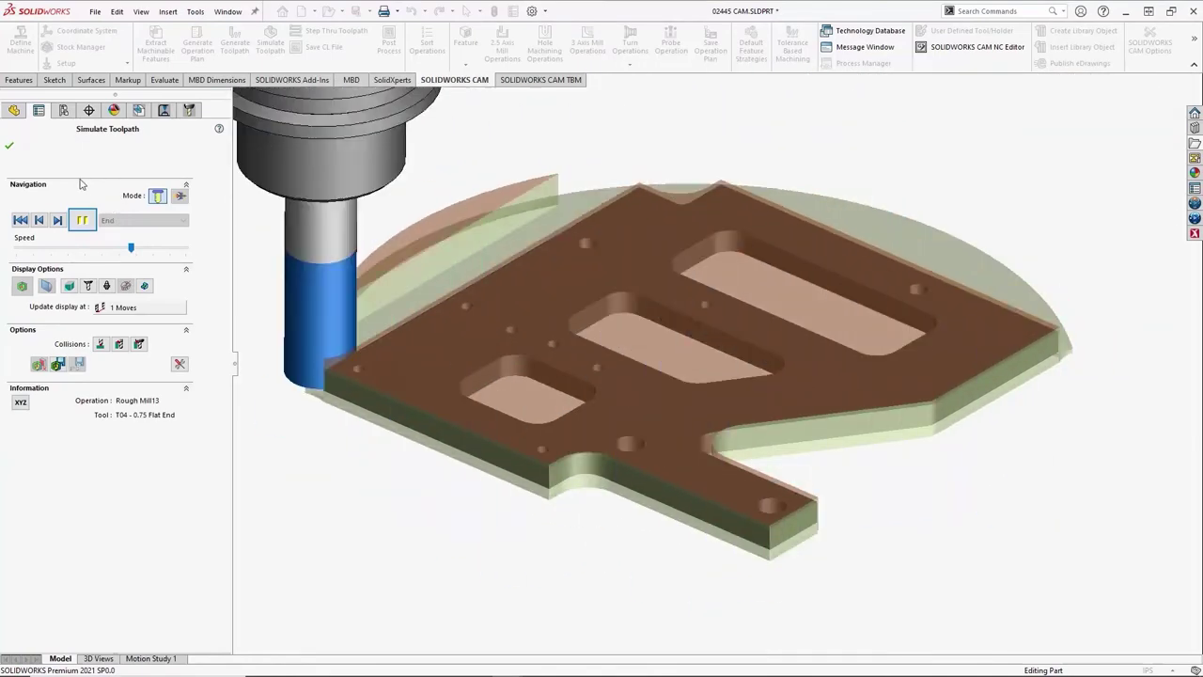
{"action": "left_click", "coordinate": [9, 146]}
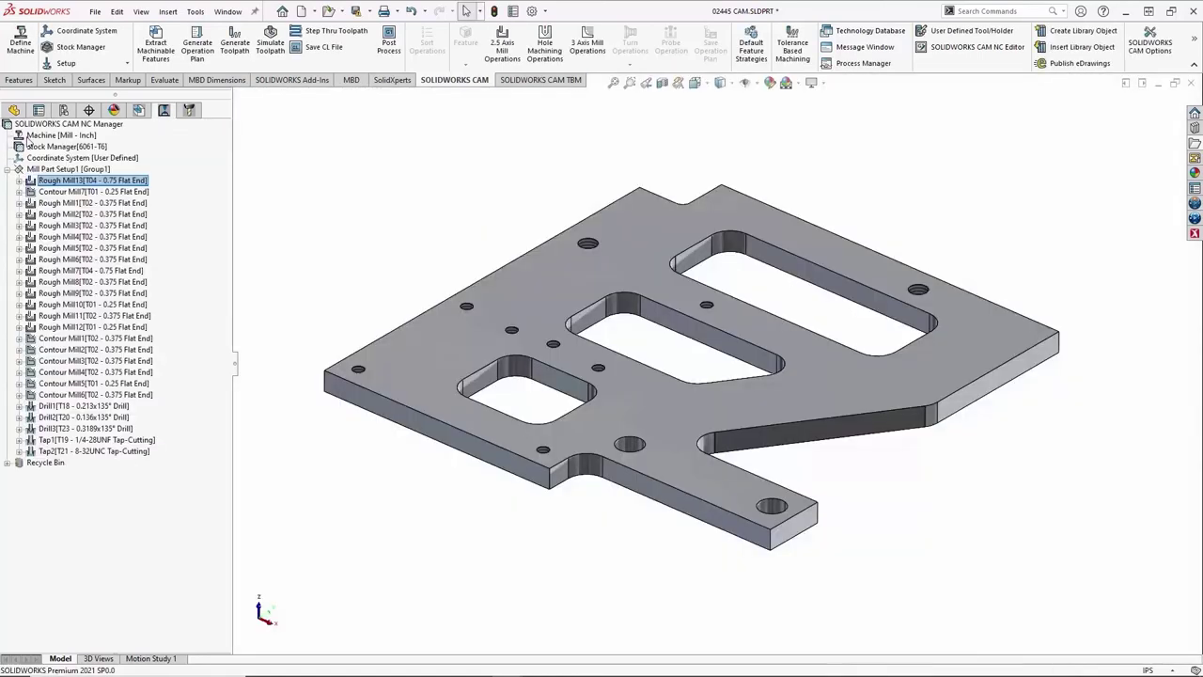
{"action": "right_click", "coordinate": [28, 140]}
{"action": "left_click", "coordinate": [37, 144]}
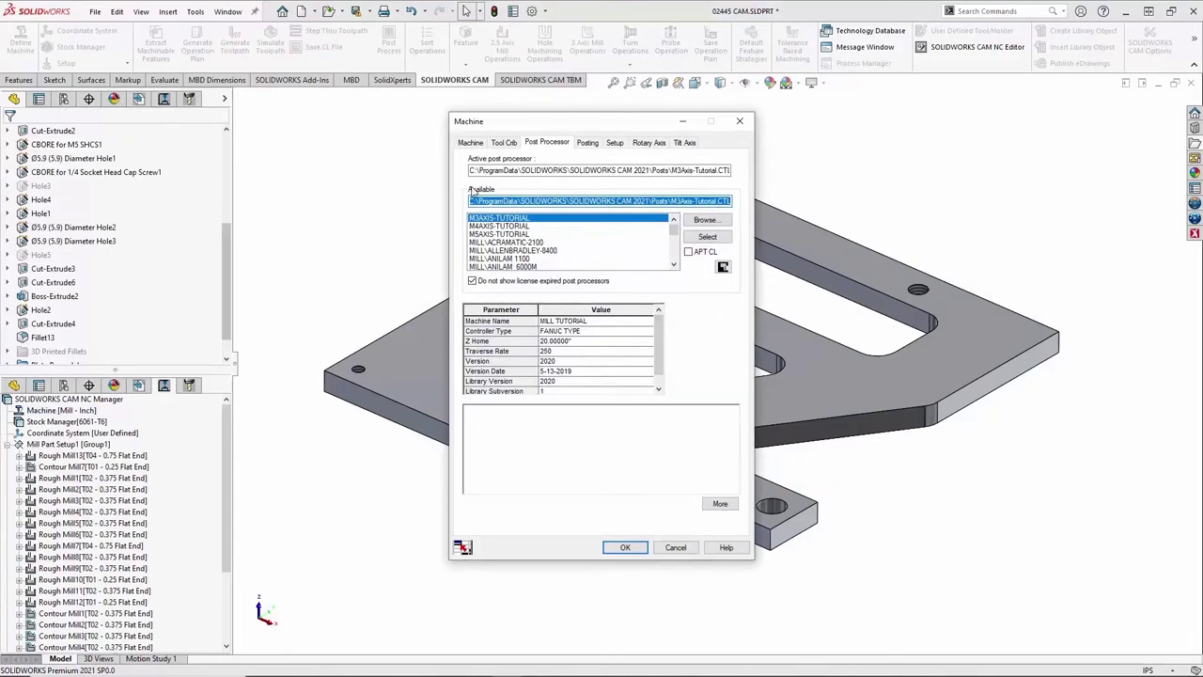
Accept the machine settings and review the Technology Database settings.
{"action": "left_click", "coordinate": [624, 553]}
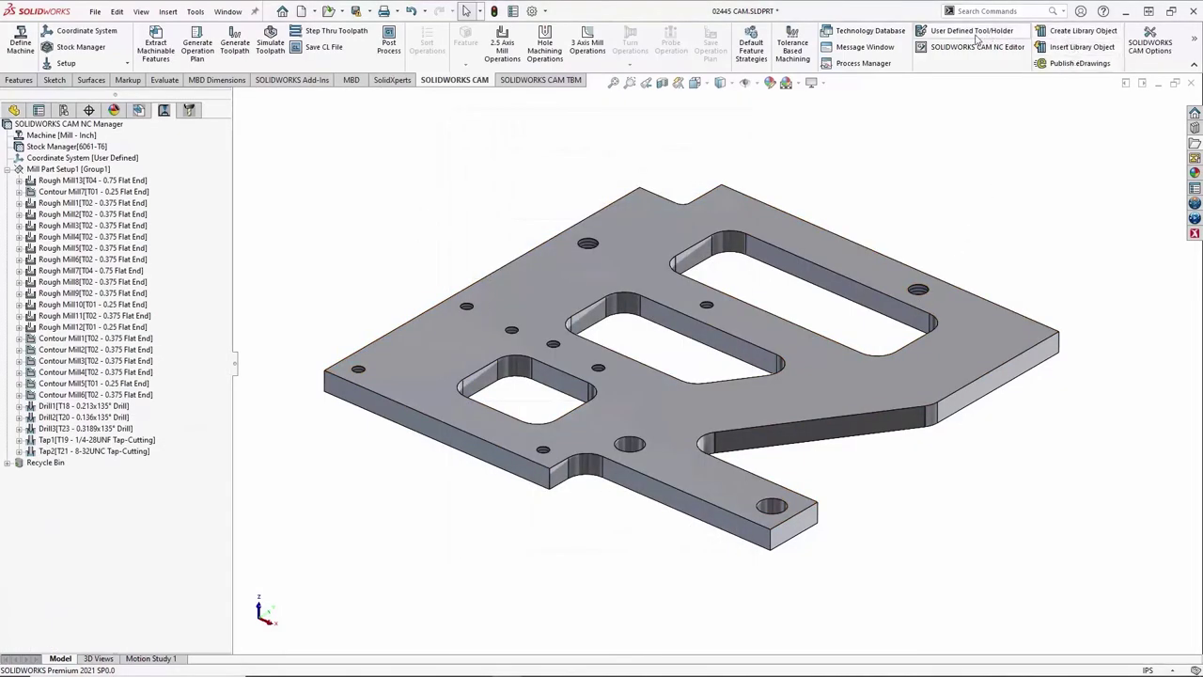
{"action": "left_click", "coordinate": [865, 32]}
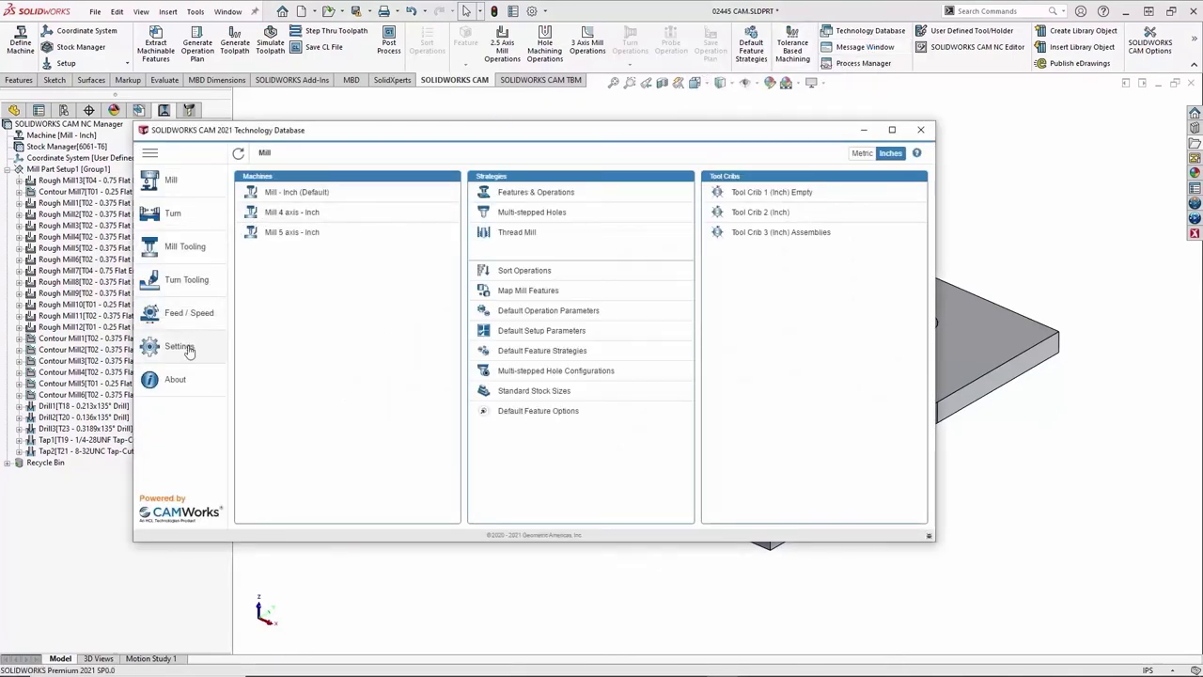
{"action": "left_click", "coordinate": [255, 342]}
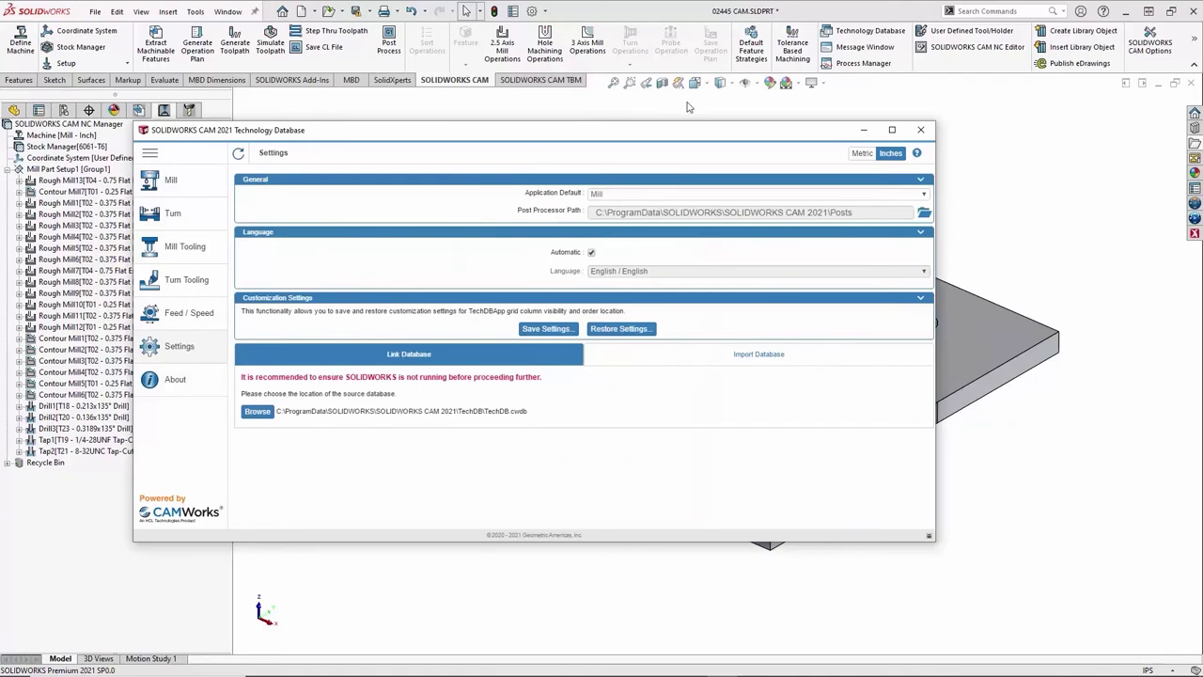
{"action": "left_click", "coordinate": [921, 129]}
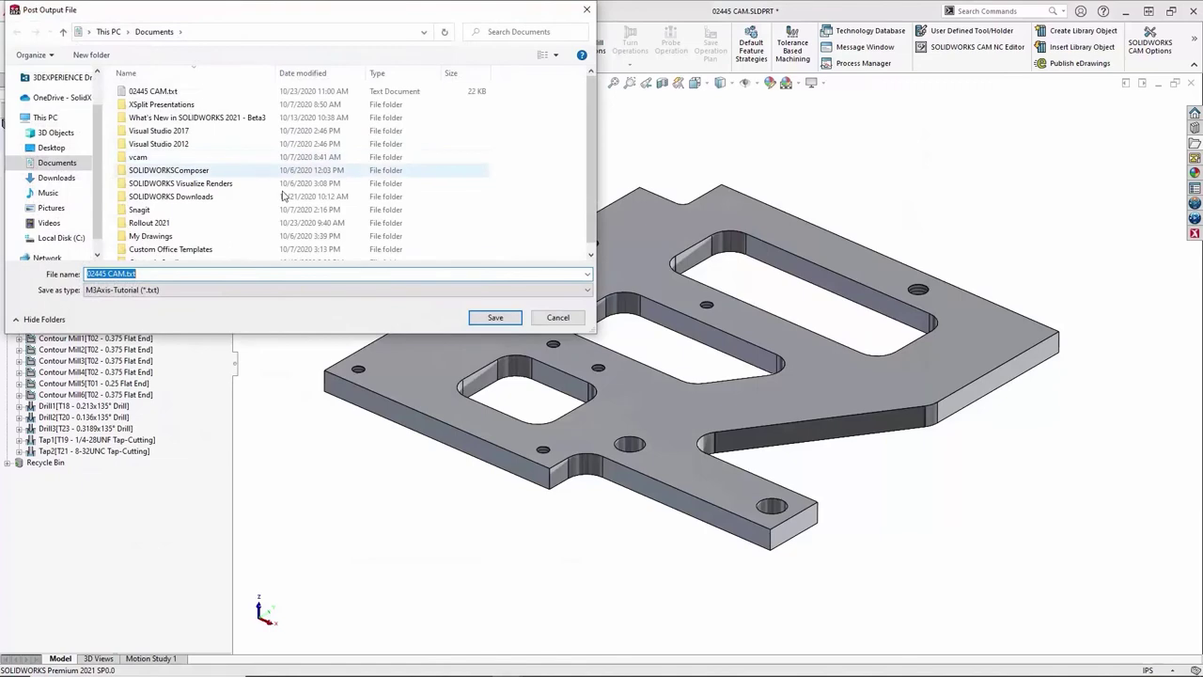
Post-process to 02445 CAM.txt, replacing the existing file, and generate the NC code.
{"action": "left_click", "coordinate": [493, 317]}
{"action": "left_click", "coordinate": [628, 345]}
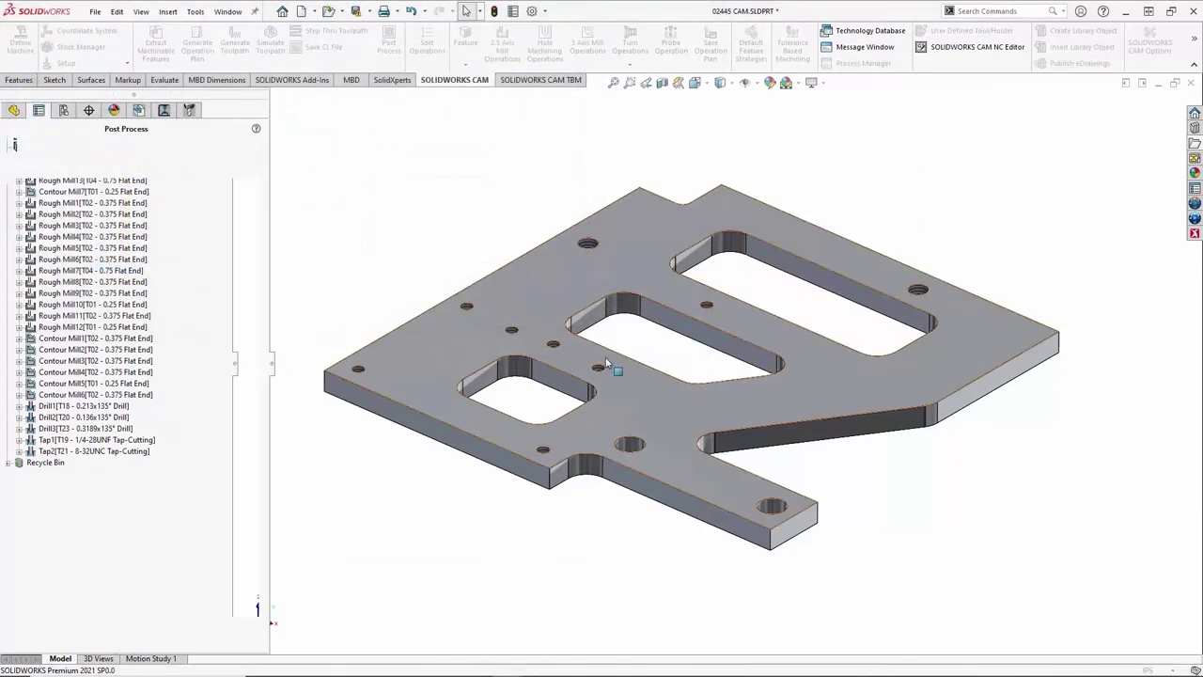
{"action": "left_click", "coordinate": [86, 211]}
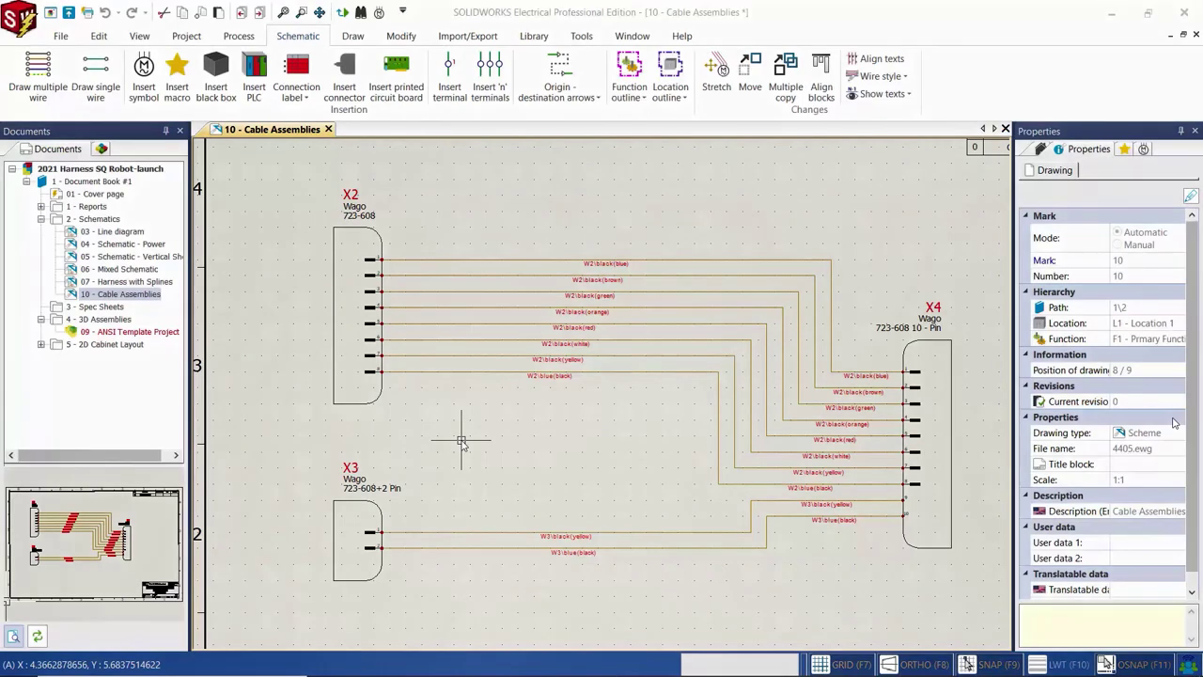
Bring up the Windows Start menu to launch SOLIDWORKS Electrical Viewer.
{"action": "key", "text": "super"}
Launch Electrical Viewer, open the Packaging Line project and page to Power - Packaging Line.
{"action": "left_click", "coordinate": [462, 444]}
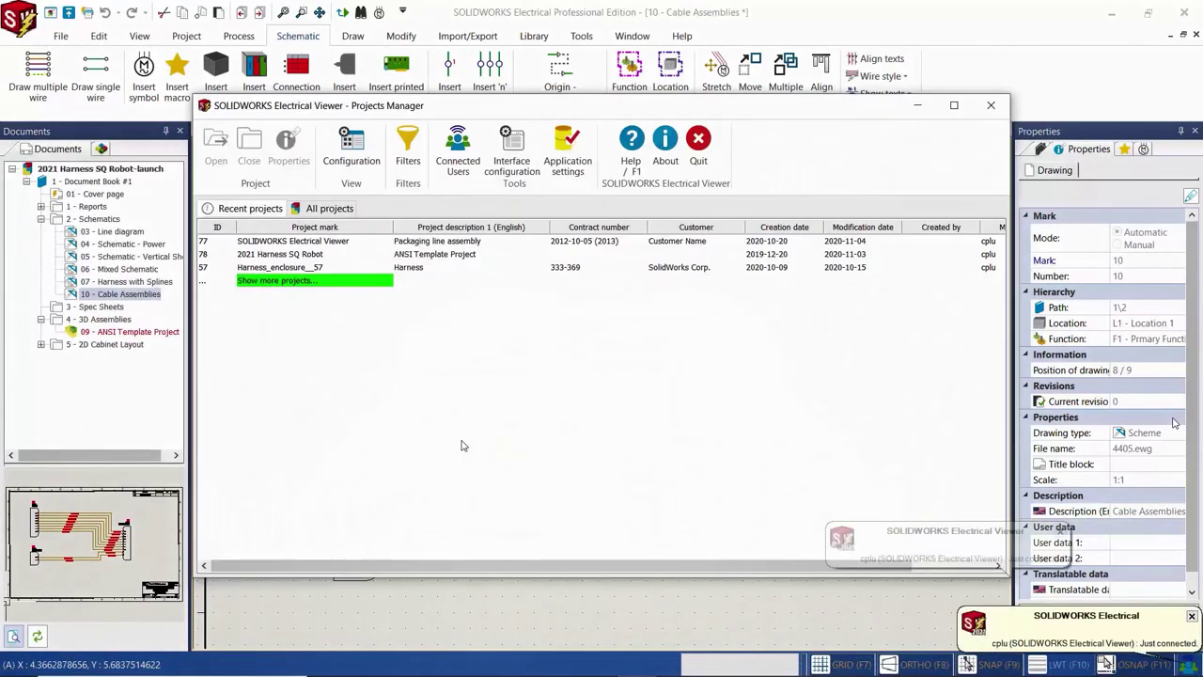
{"action": "double_click", "coordinate": [337, 243]}
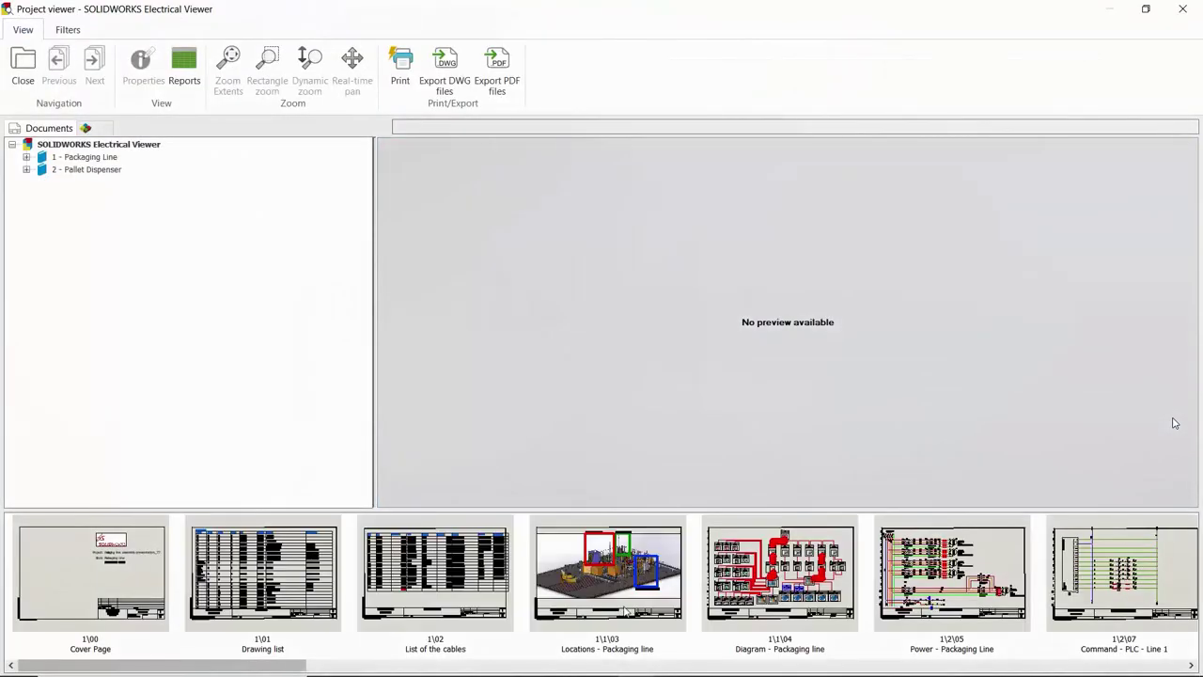
{"action": "left_click", "coordinate": [623, 607]}
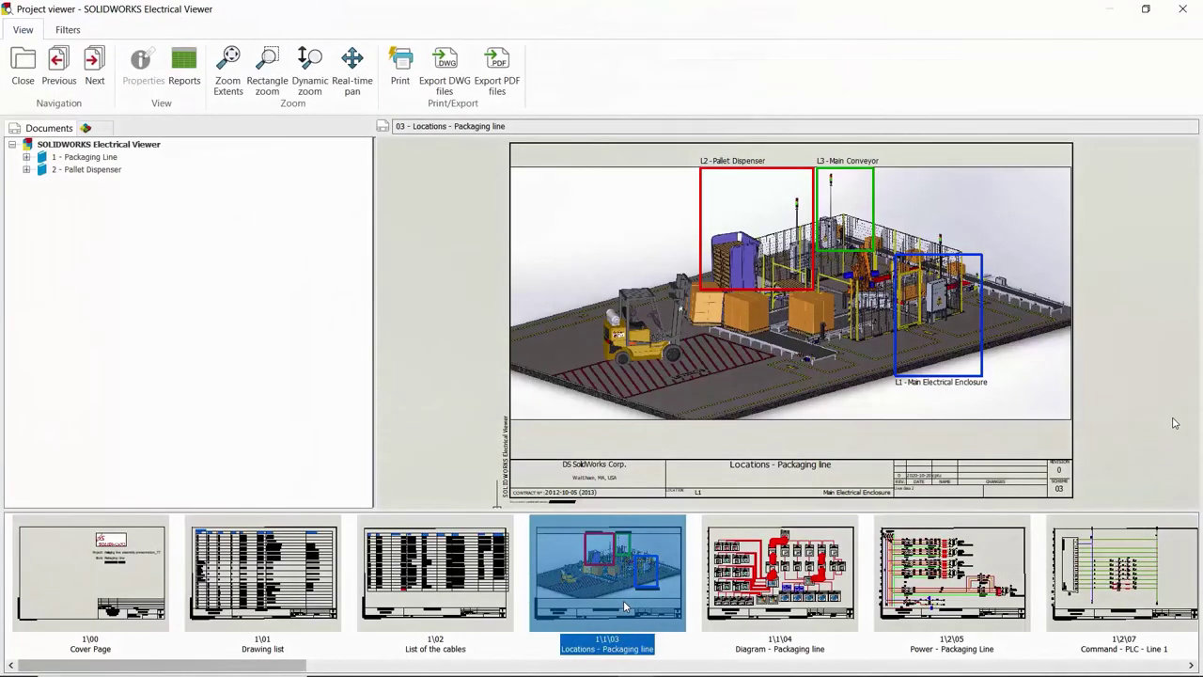
{"action": "key", "text": "Right"}
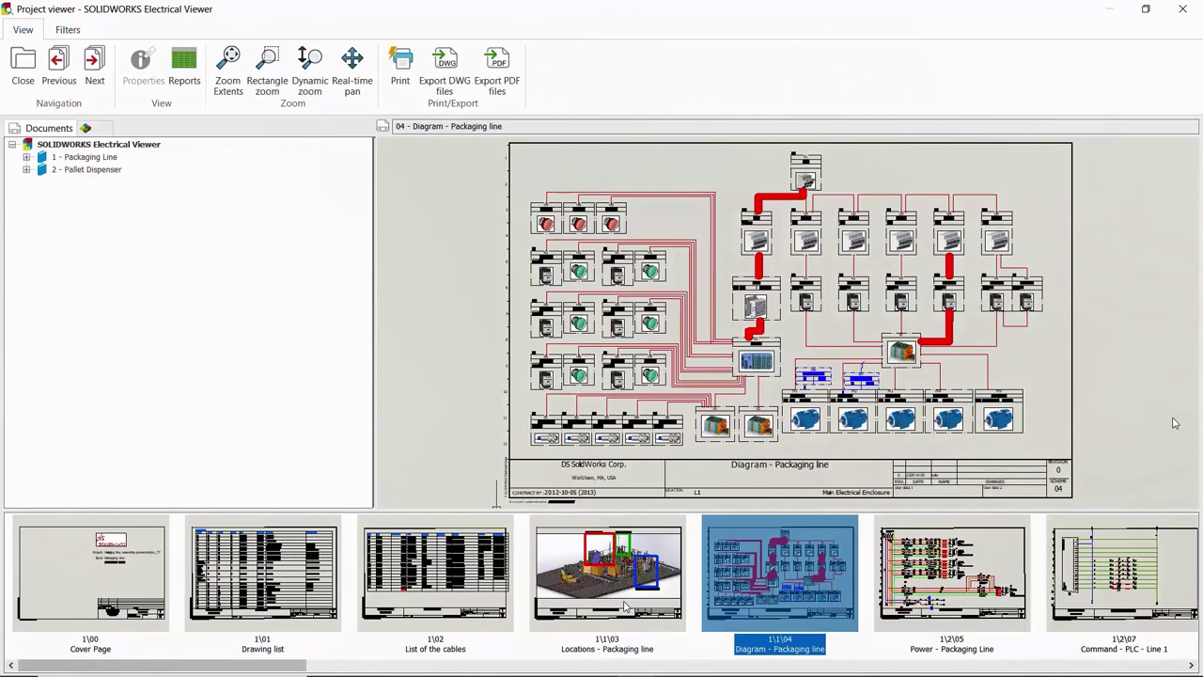
{"action": "key", "text": "Right"}
Zoom into the Power - Packaging Line schematic and open the project's Report manager.
{"action": "scroll", "coordinate": [1174, 424], "scroll_direction": "up", "scroll_amount": 5}
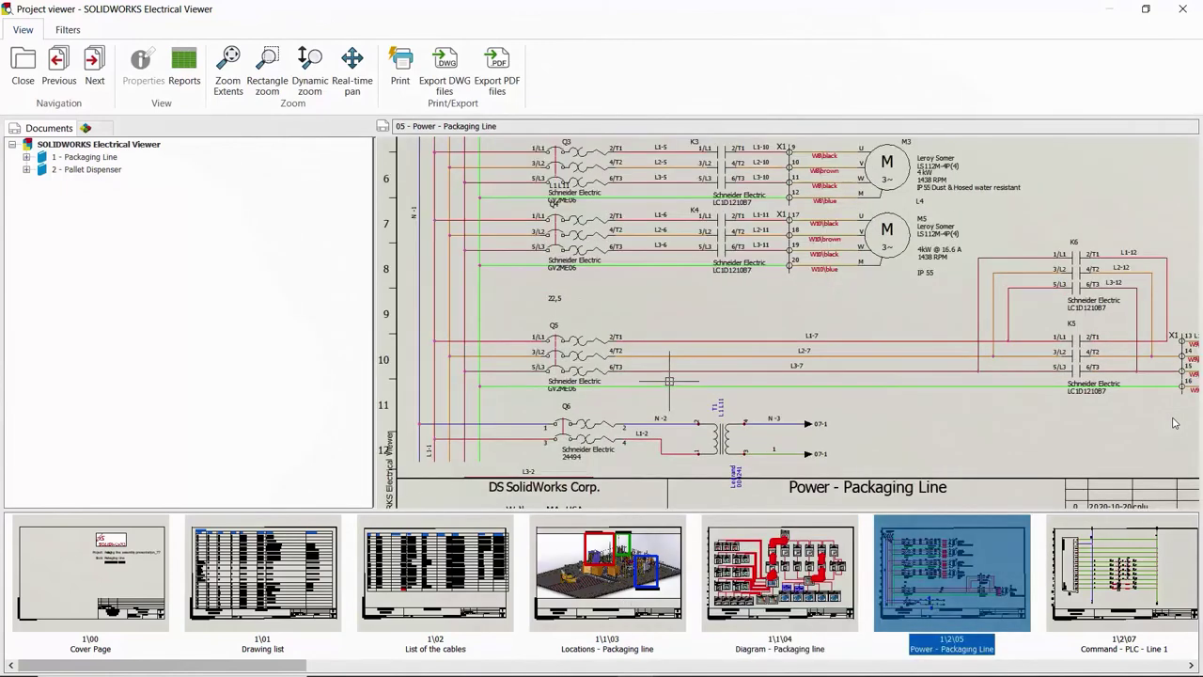
{"action": "scroll", "coordinate": [670, 381], "scroll_direction": "up", "scroll_amount": 1}
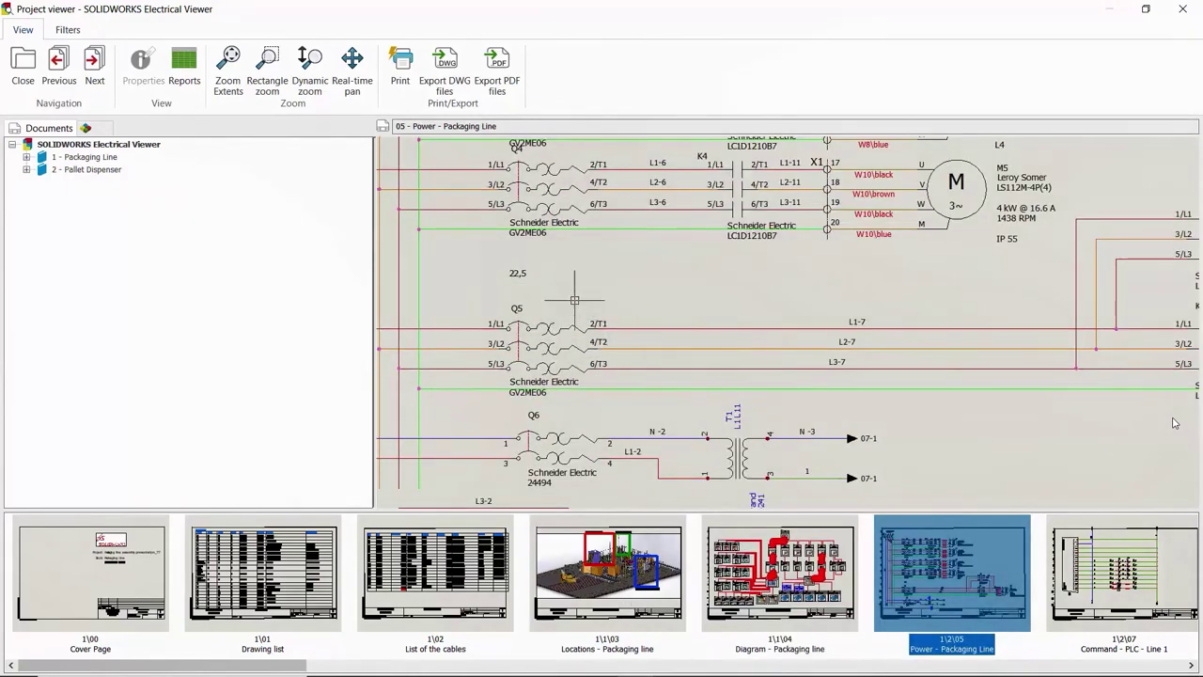
{"action": "left_click", "coordinate": [186, 84]}
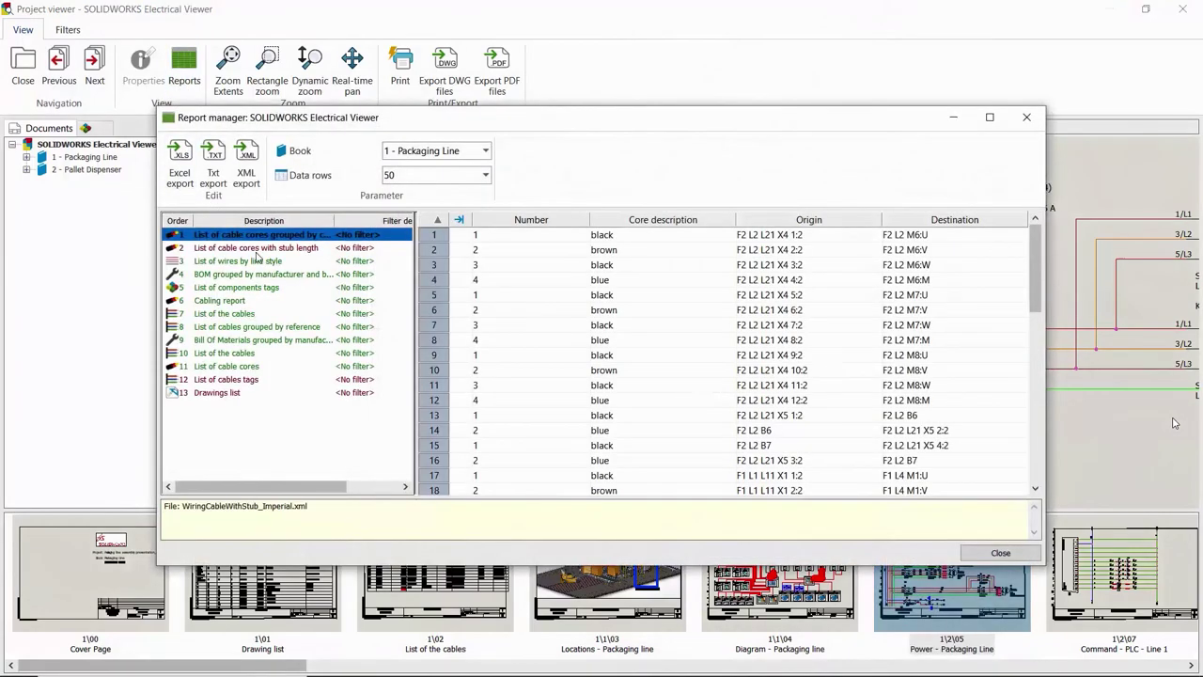
View the Bill Of Materials report, cancelling both the Excel and DWG exports.
{"action": "left_click", "coordinate": [256, 340]}
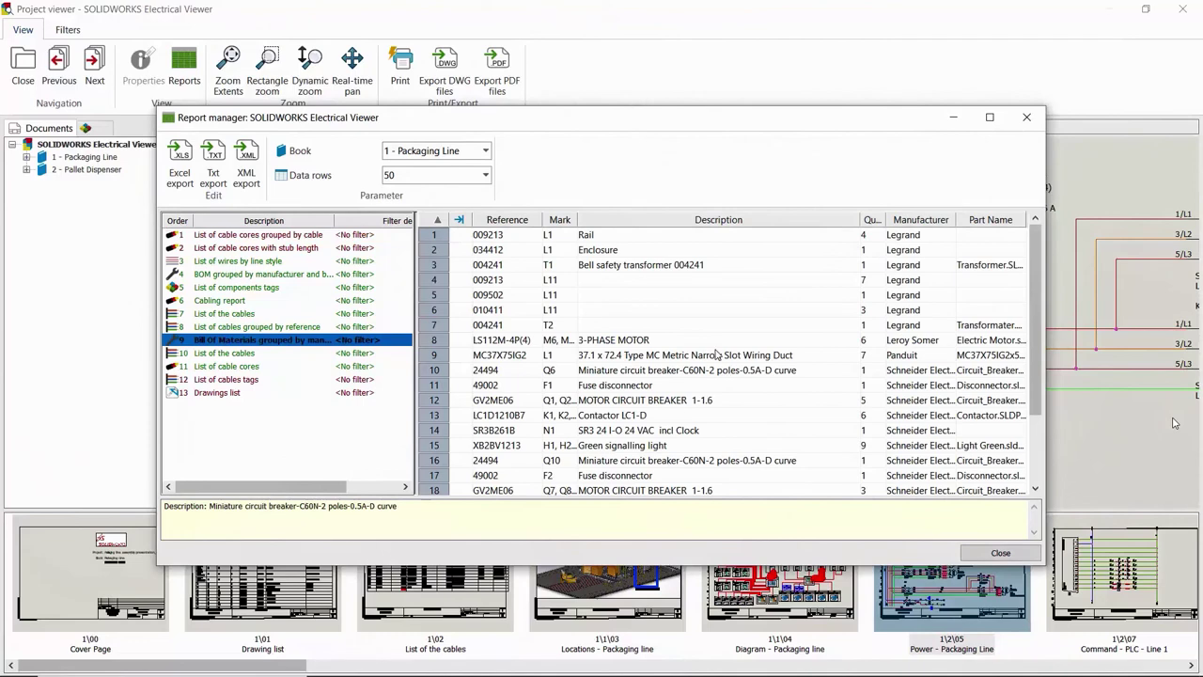
{"action": "left_click", "coordinate": [181, 174]}
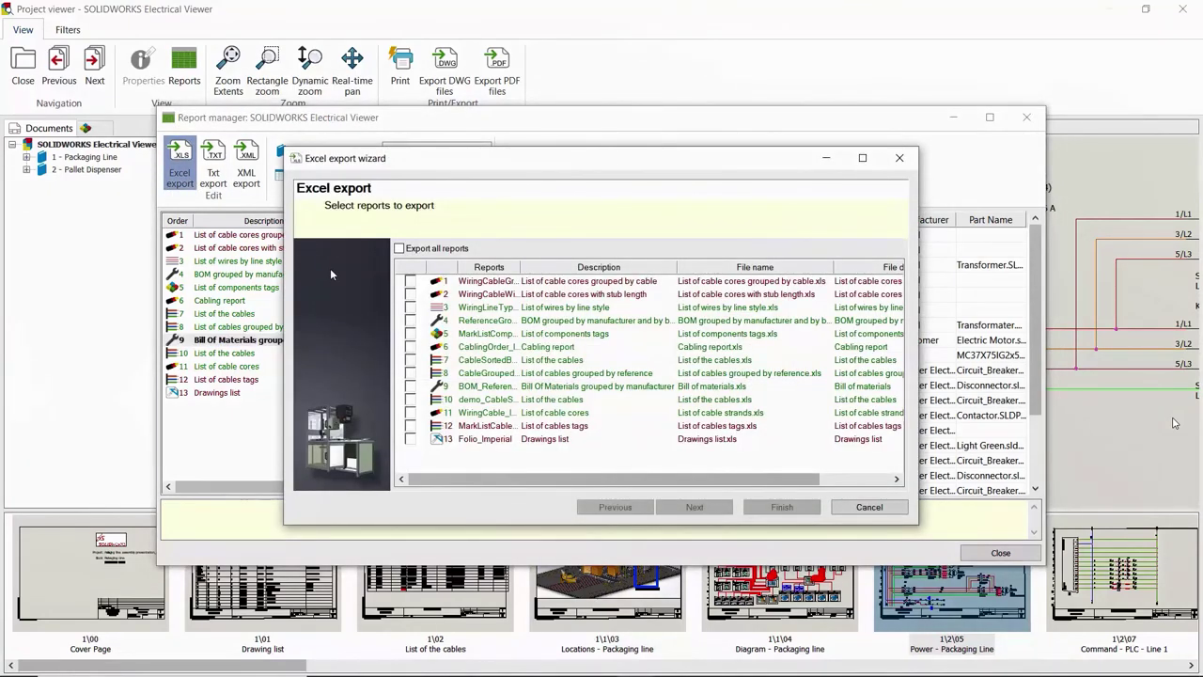
{"action": "key", "text": "Escape"}
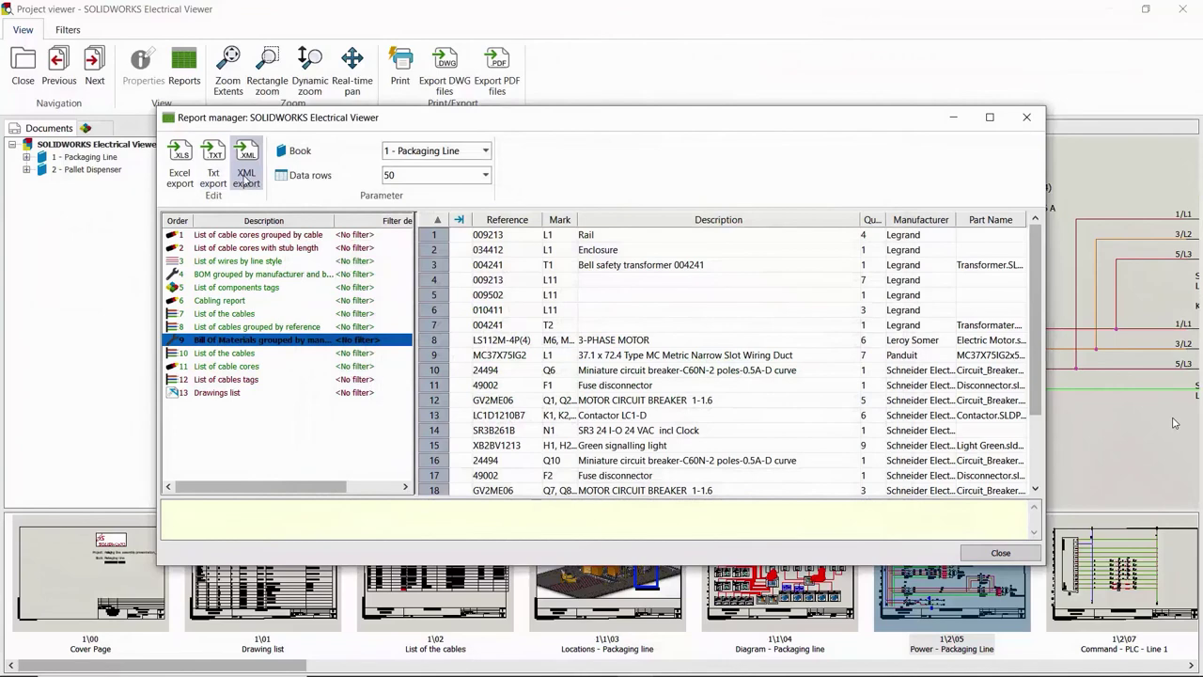
{"action": "key", "text": "Escape"}
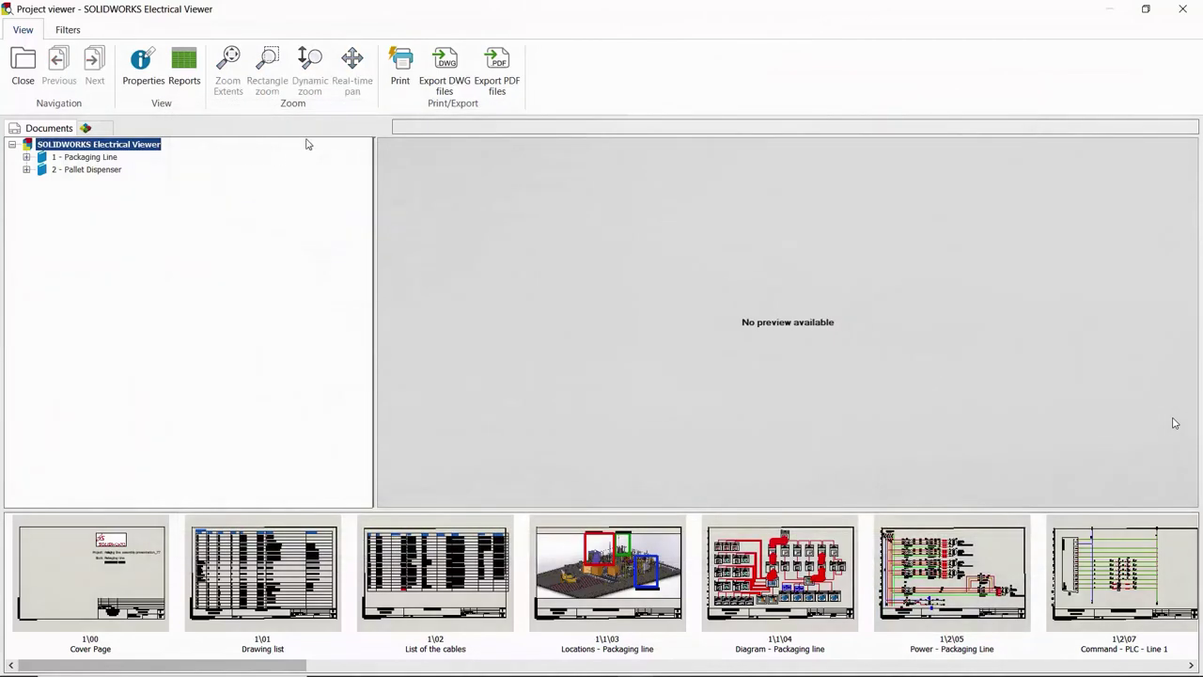
{"action": "left_click", "coordinate": [438, 94]}
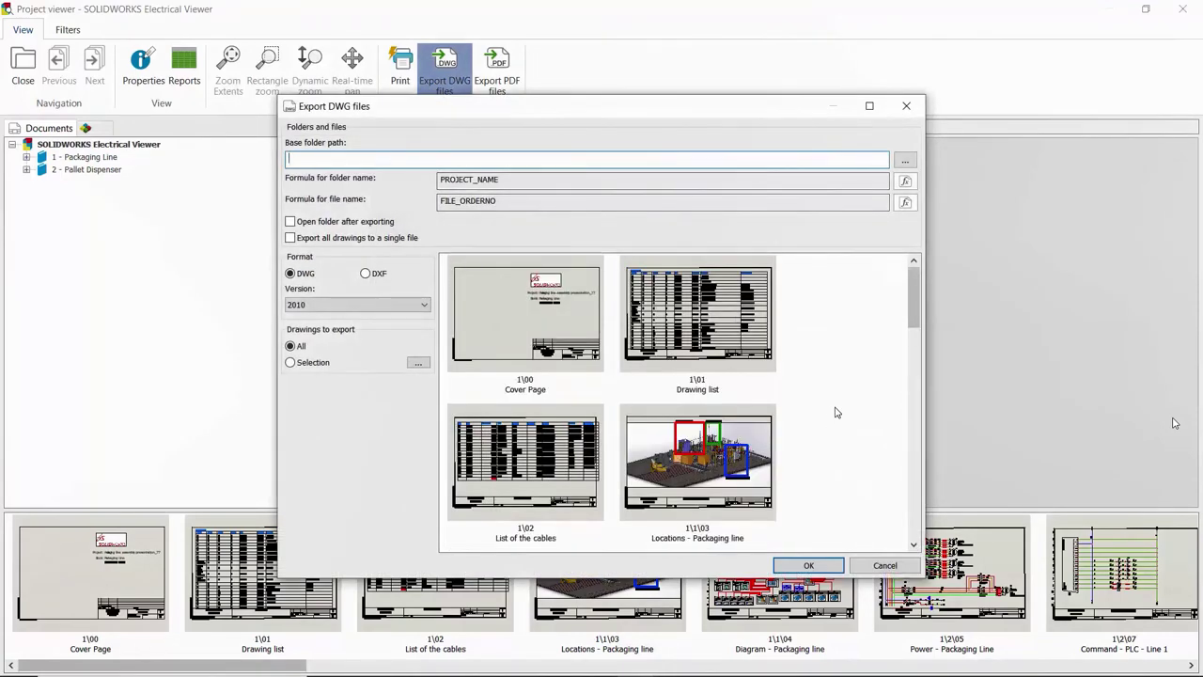
{"action": "key", "text": "Escape"}
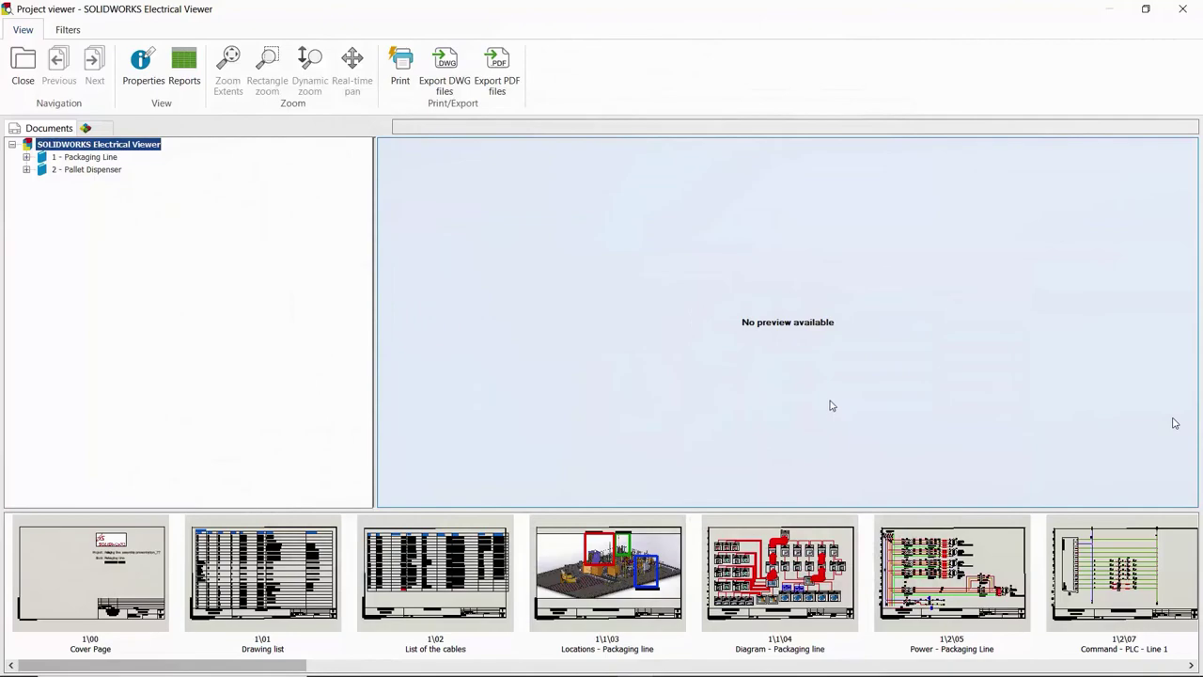
Close the viewer, untick Separate 3D route assembly for cable W2, and return to SOLIDWORKS.
{"action": "key", "text": "alt+F4"}
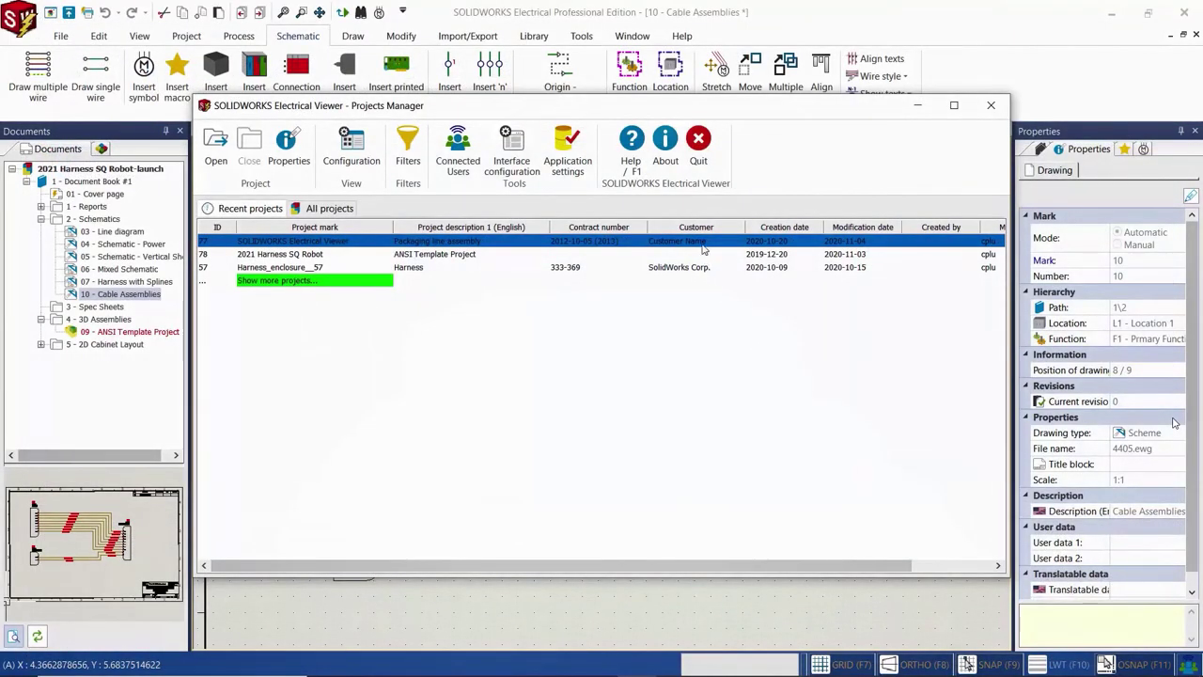
{"action": "left_click", "coordinate": [699, 143]}
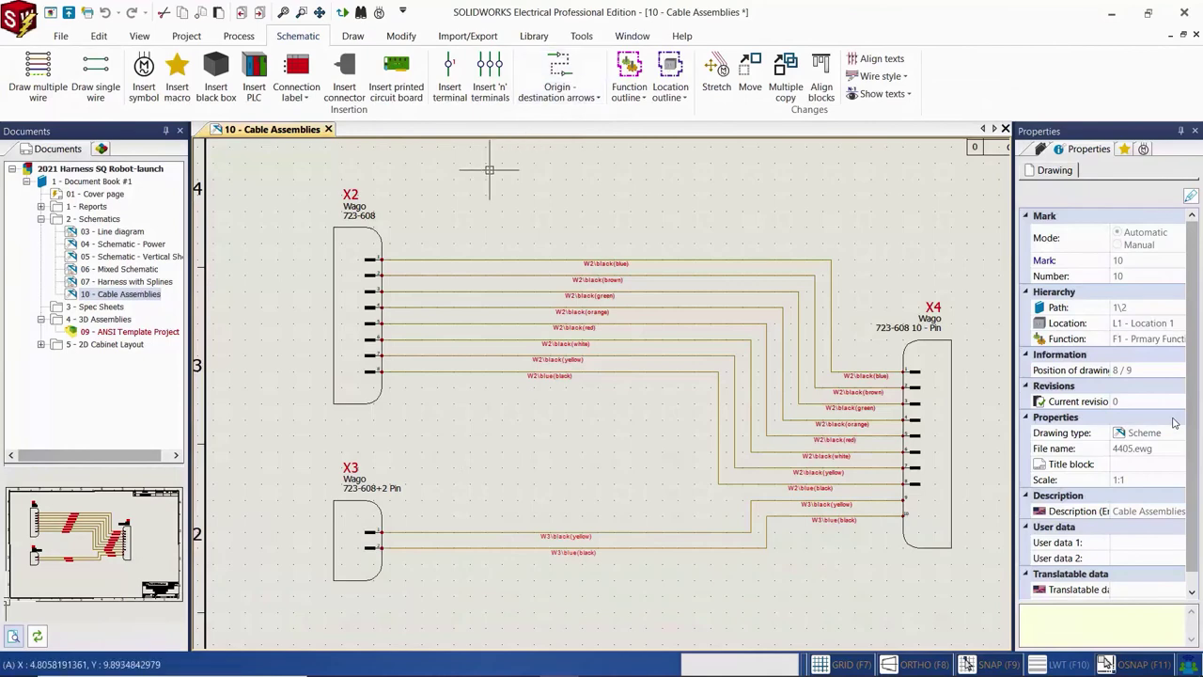
{"action": "right_click", "coordinate": [500, 260]}
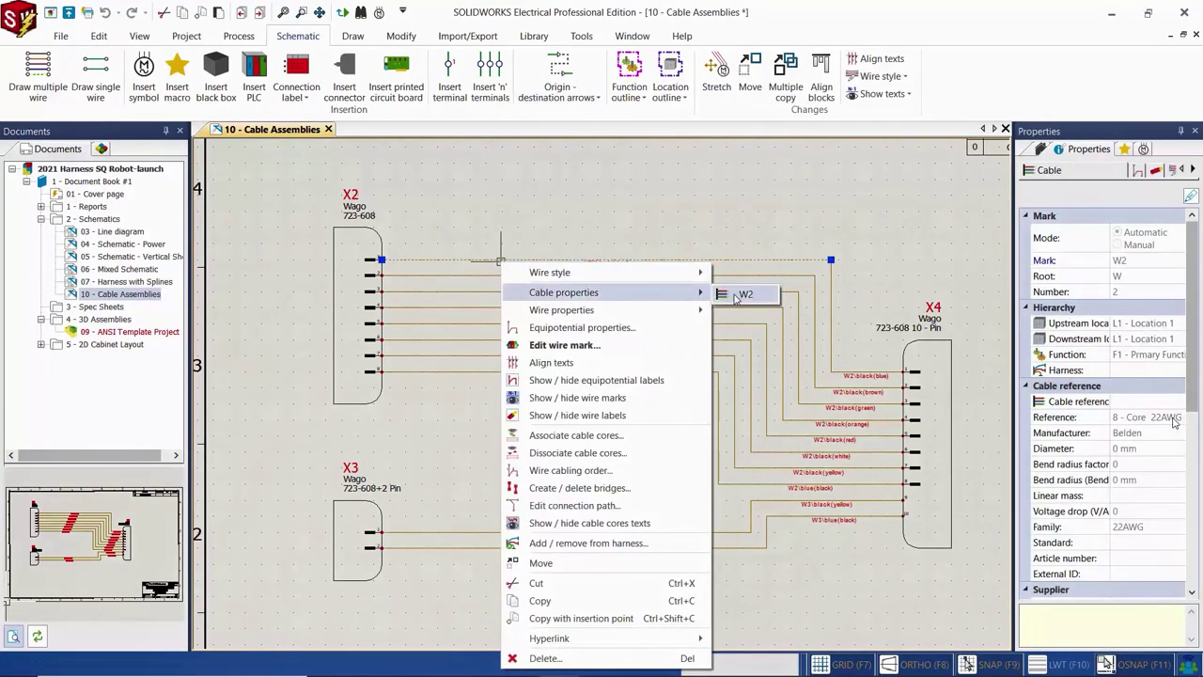
{"action": "left_click", "coordinate": [738, 295]}
{"action": "scroll", "coordinate": [761, 399], "scroll_direction": "down", "scroll_amount": 8}
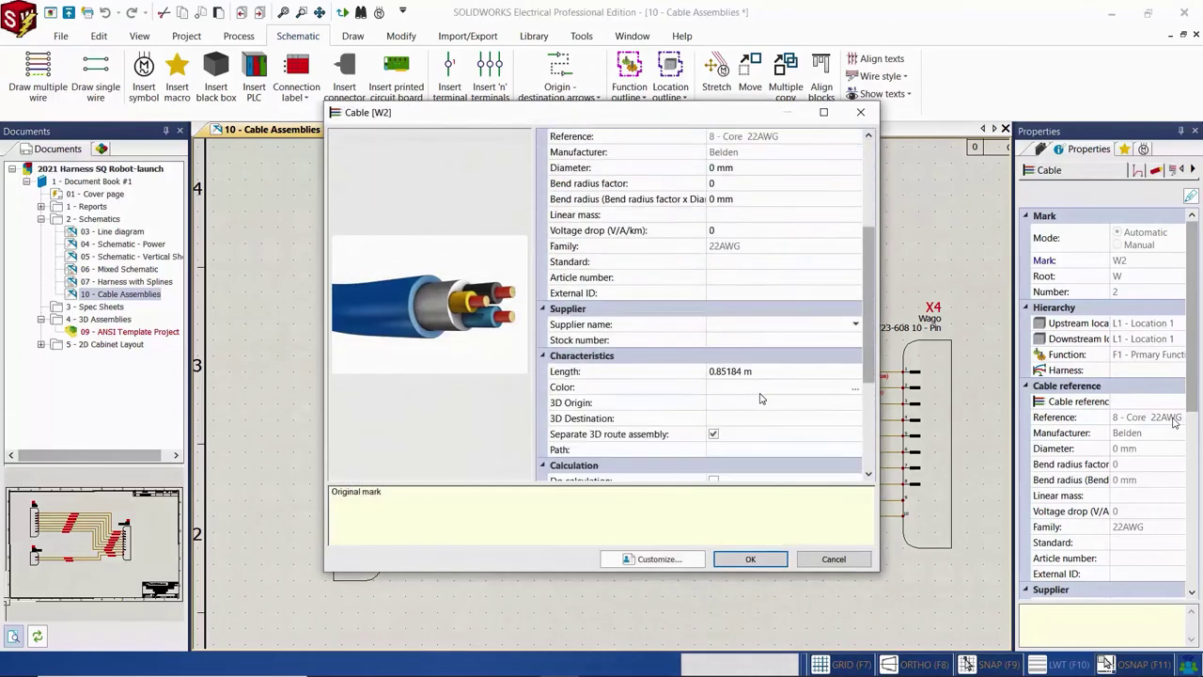
{"action": "left_click", "coordinate": [714, 435]}
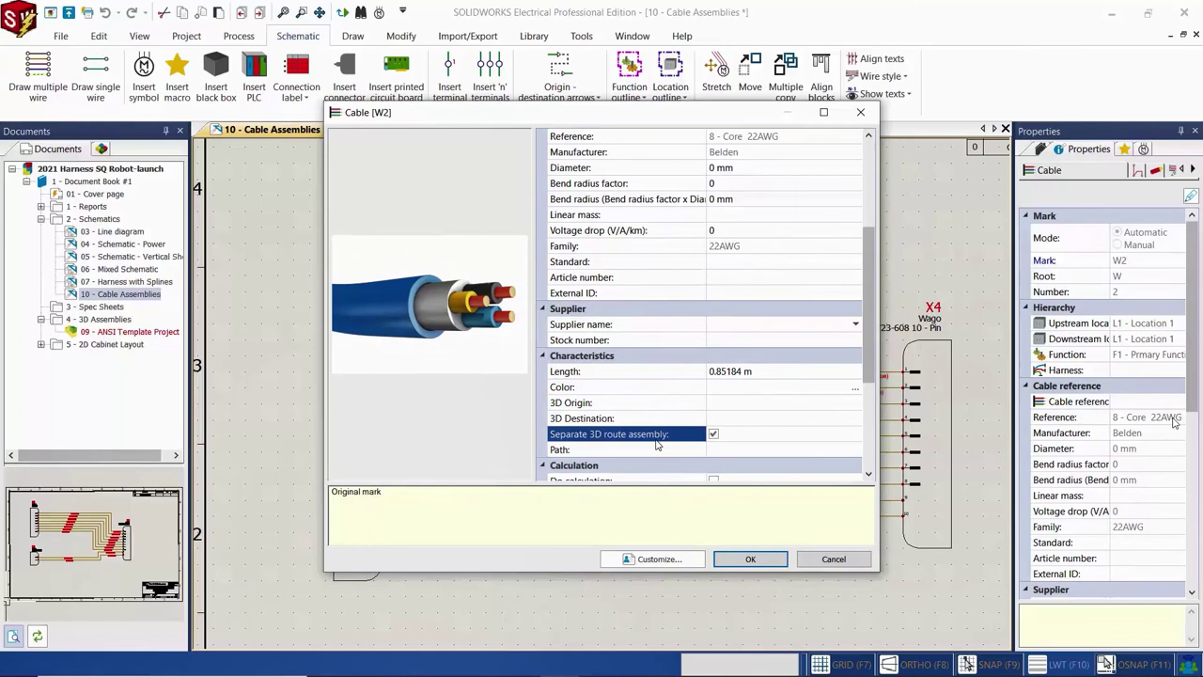
{"action": "key", "text": "Return"}
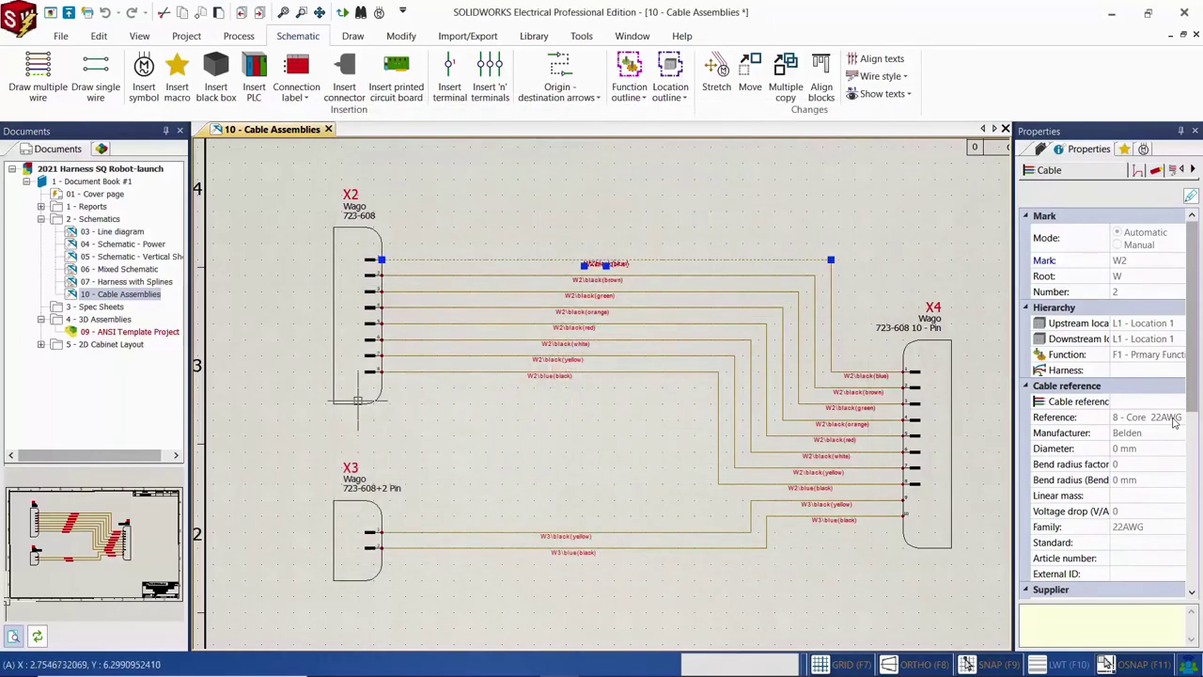
{"action": "key", "text": "alt+Tab"}
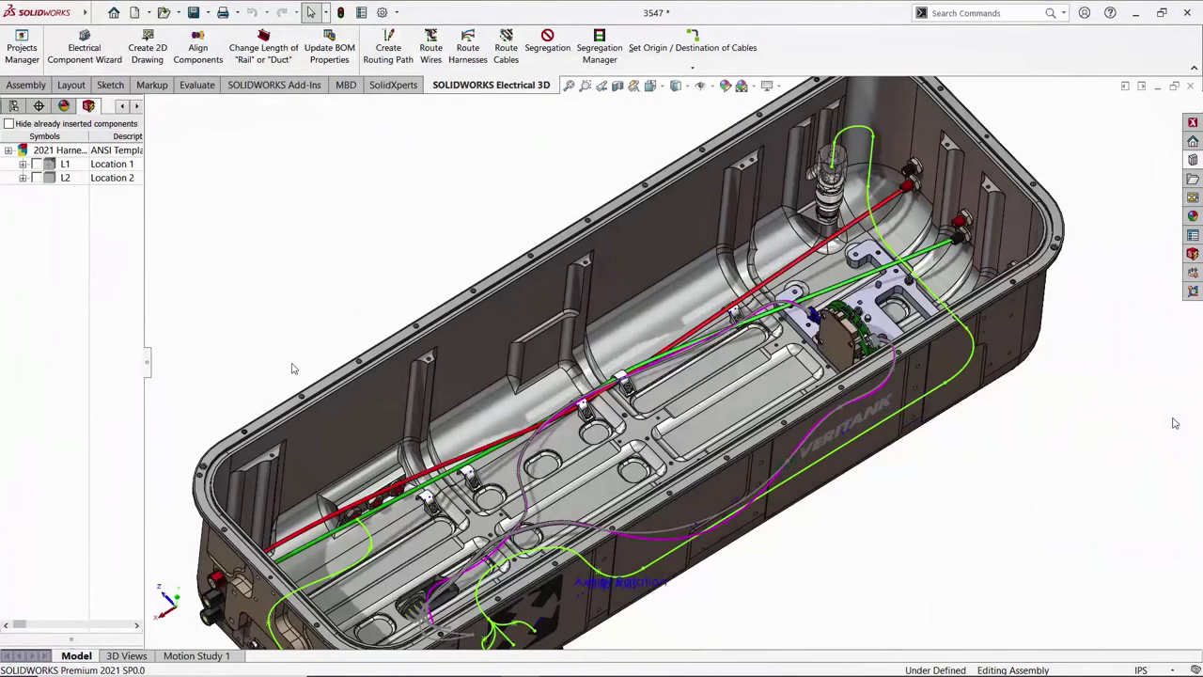
Route only the selected cables W2 and W3 in 3D, then orbit to view the cable trays.
{"action": "left_click", "coordinate": [516, 58]}
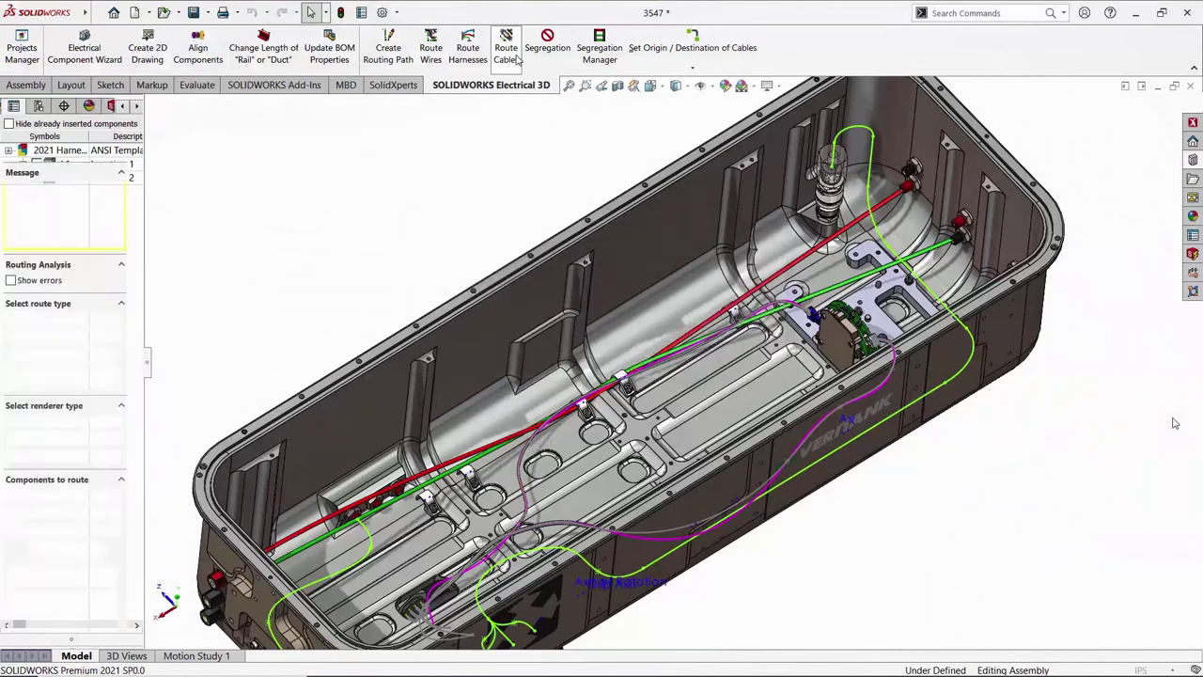
{"action": "left_click", "coordinate": [64, 551]}
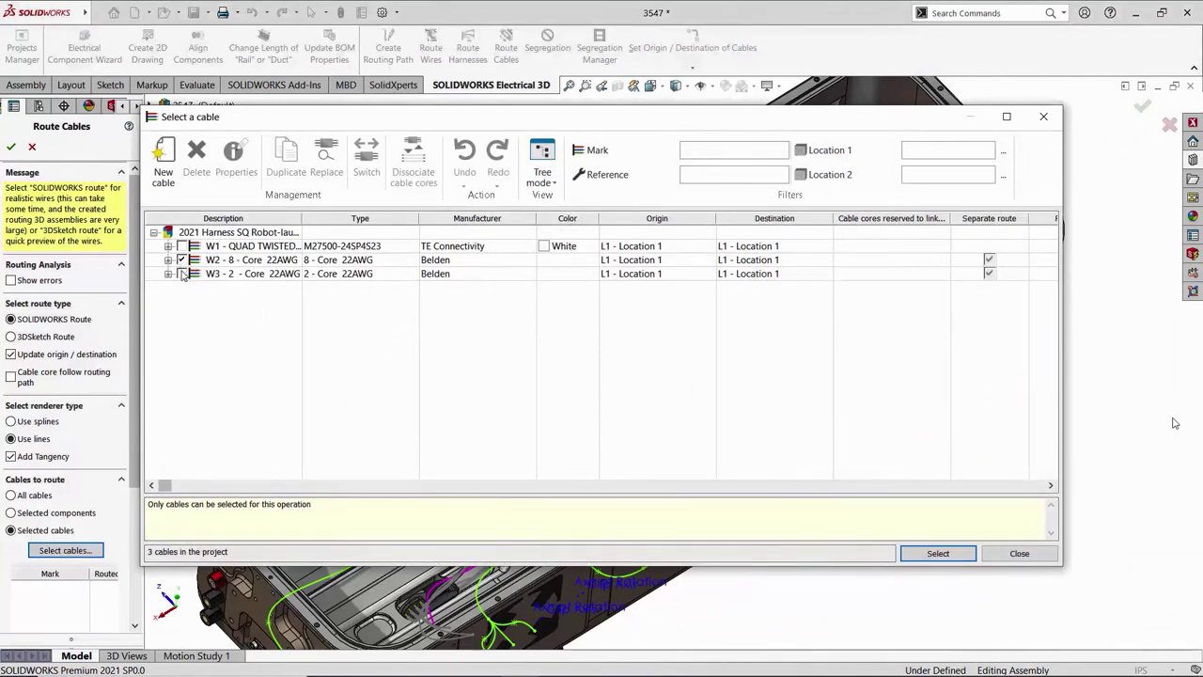
{"action": "key", "text": "Return"}
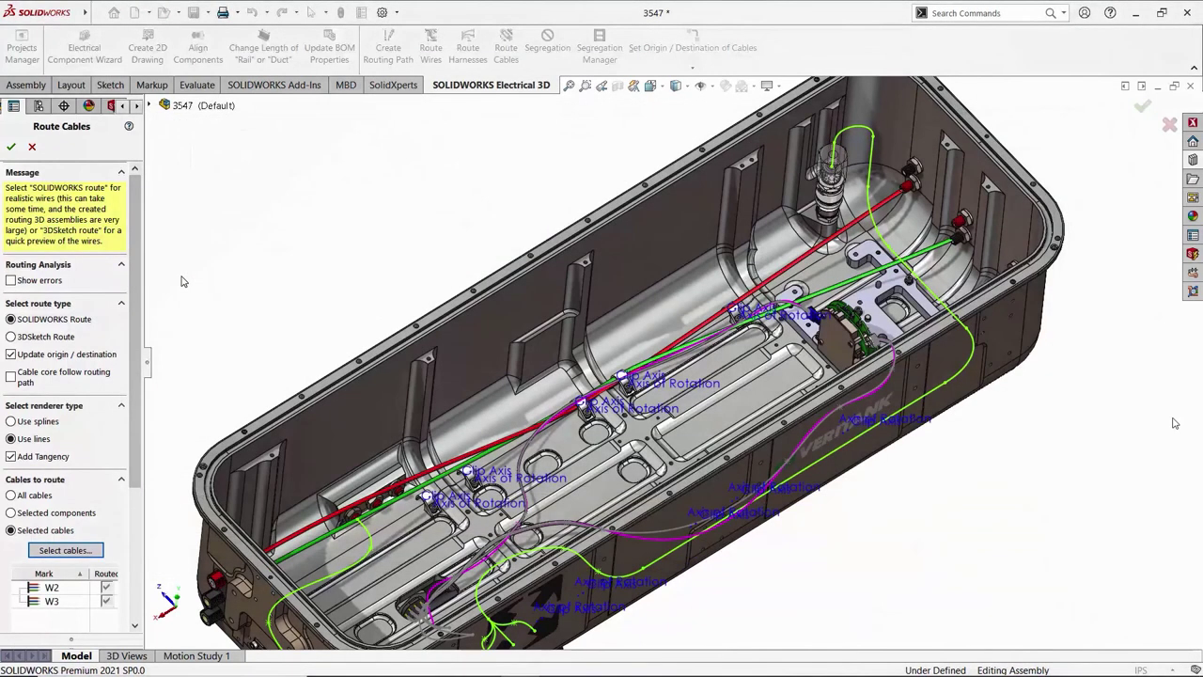
{"action": "key", "text": "Return"}
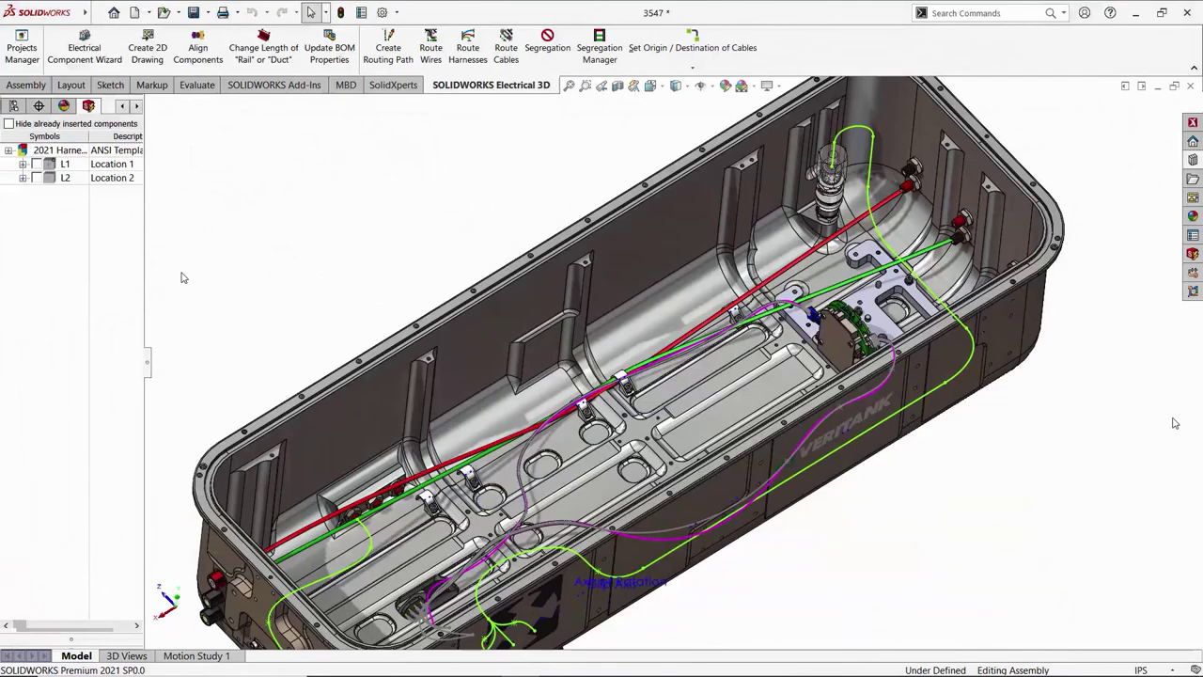
{"action": "scroll", "coordinate": [520, 534], "scroll_direction": "down", "scroll_amount": 5}
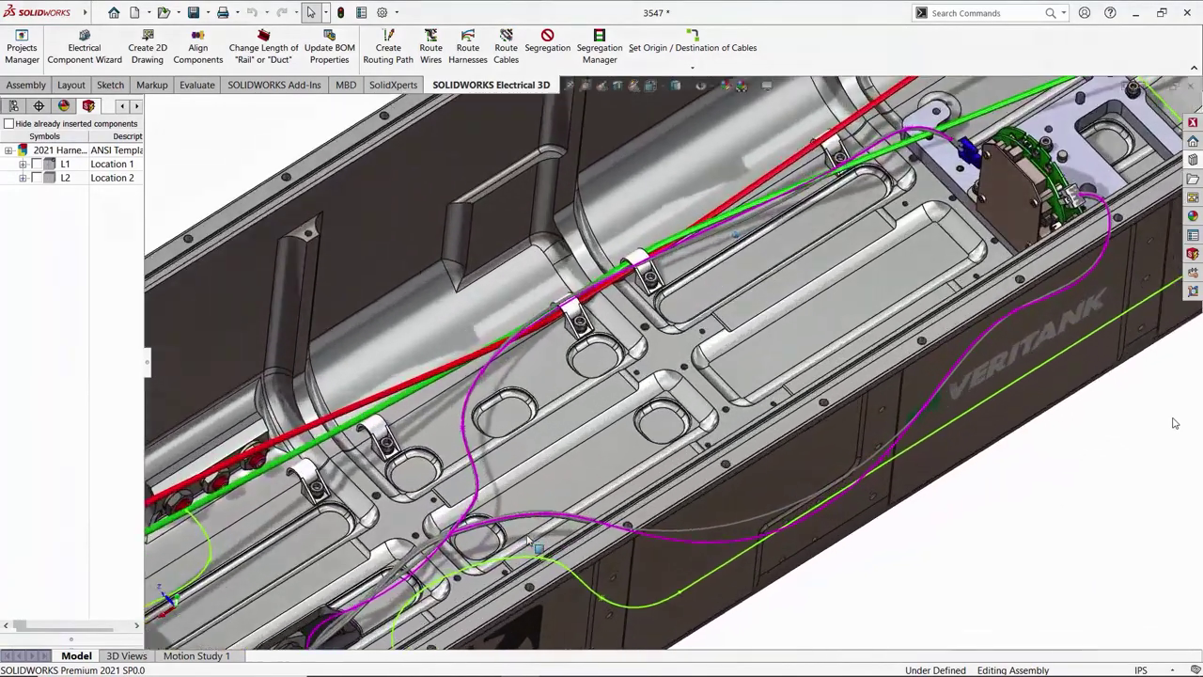
{"action": "middle_click_drag", "start_coordinate": [520, 533], "coordinate": [576, 508]}
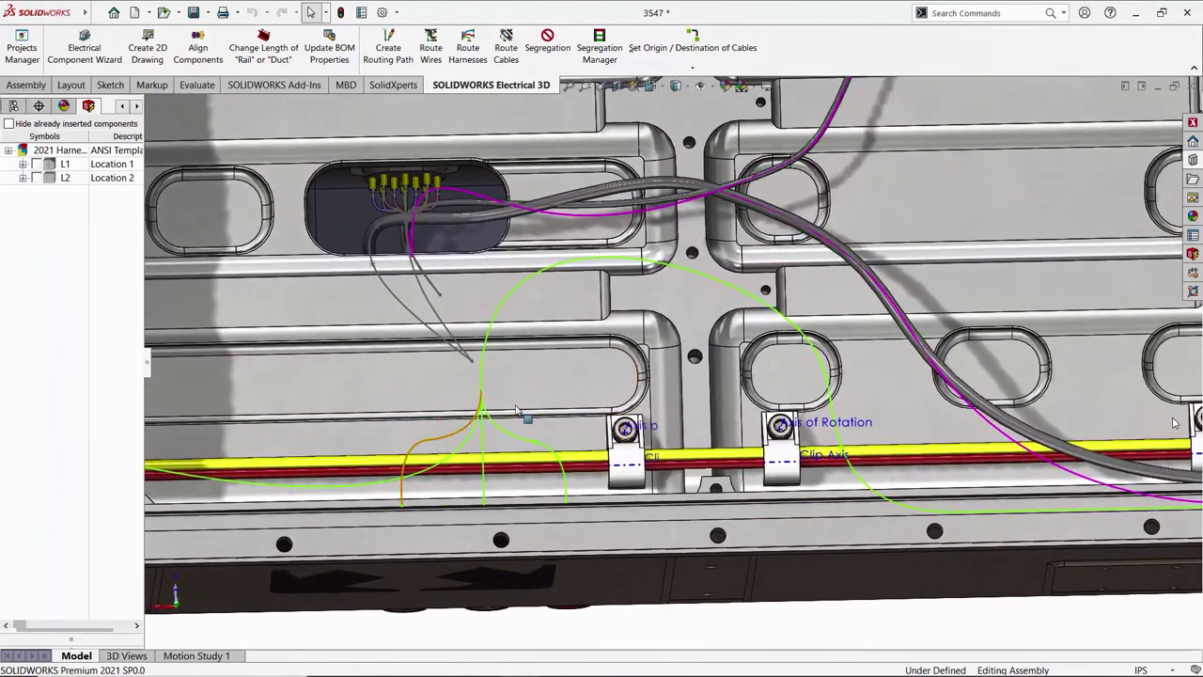
{"action": "left_click", "coordinate": [470, 50]}
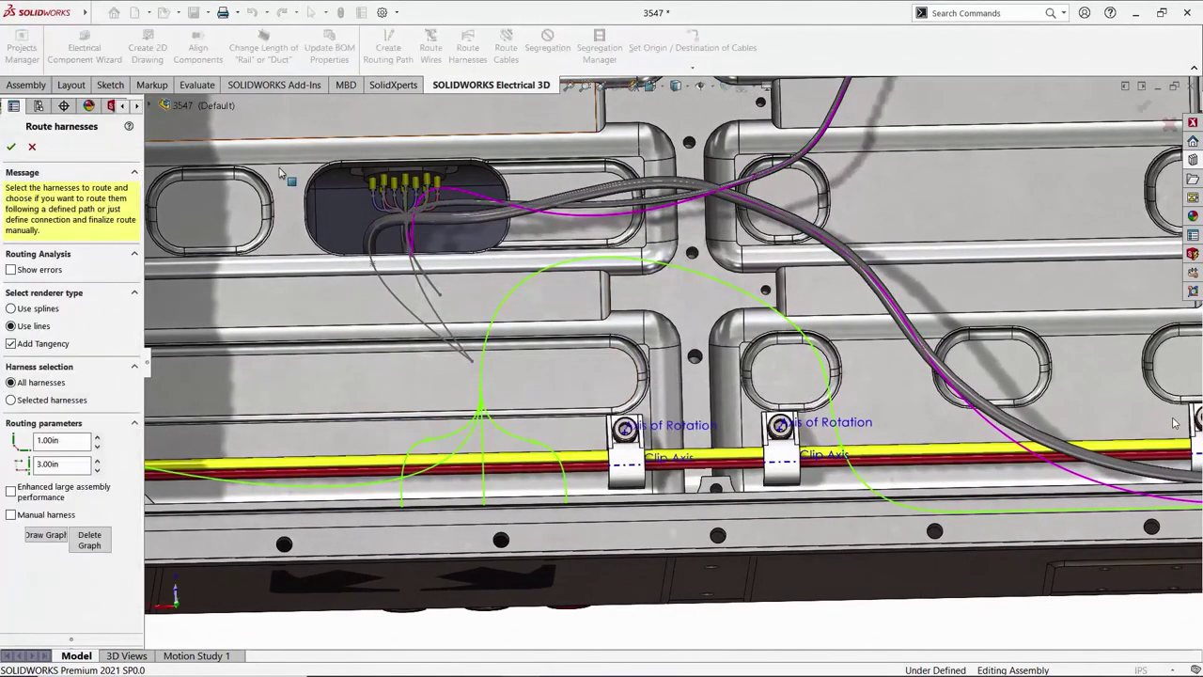
Route only harness H3 via Selected harnesses, then zoom to fit the whole assembly.
{"action": "left_click", "coordinate": [13, 400]}
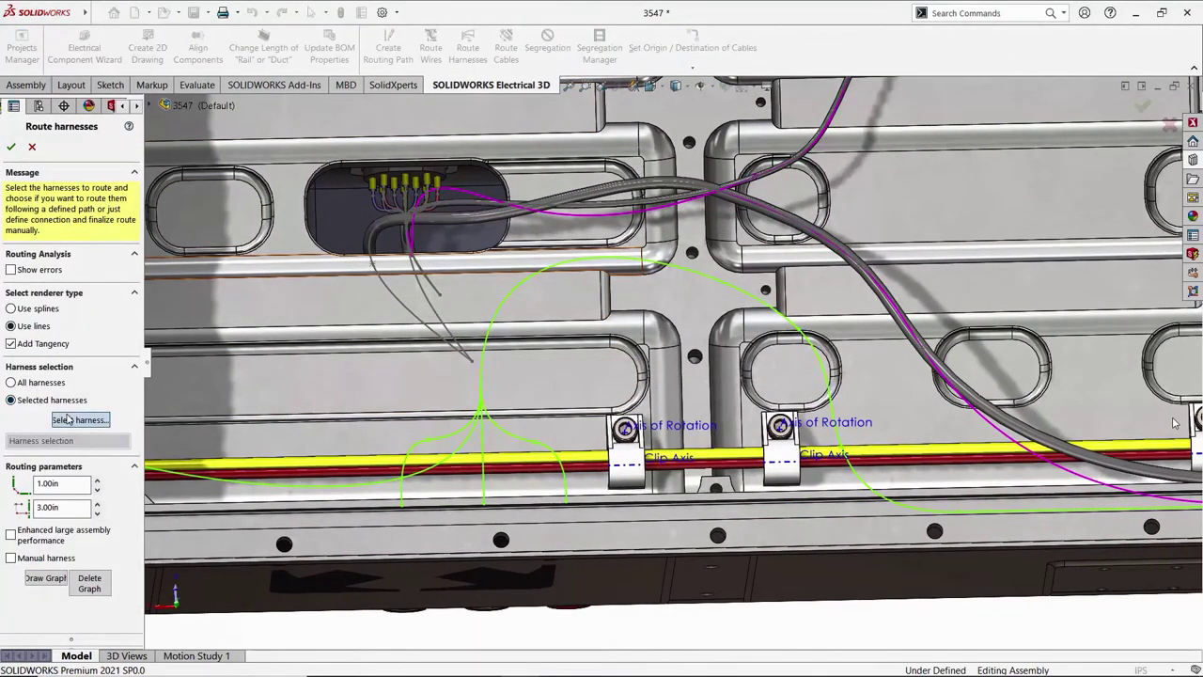
{"action": "left_click", "coordinate": [67, 419]}
{"action": "left_click", "coordinate": [322, 270]}
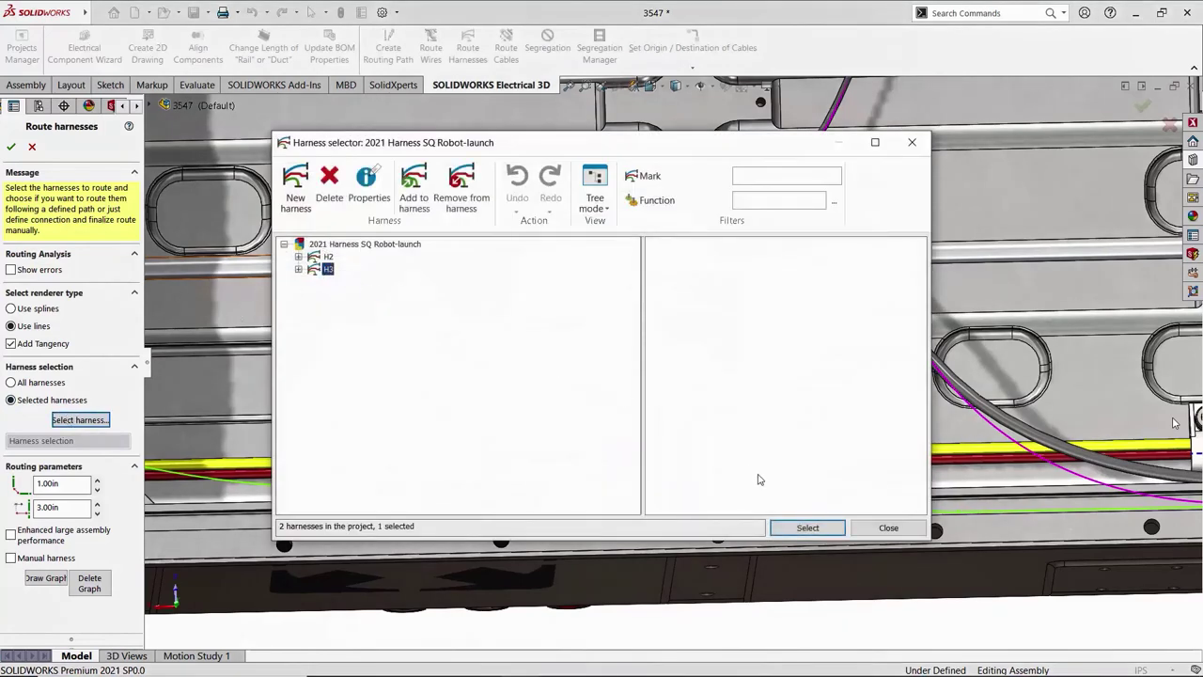
{"action": "left_click", "coordinate": [808, 527]}
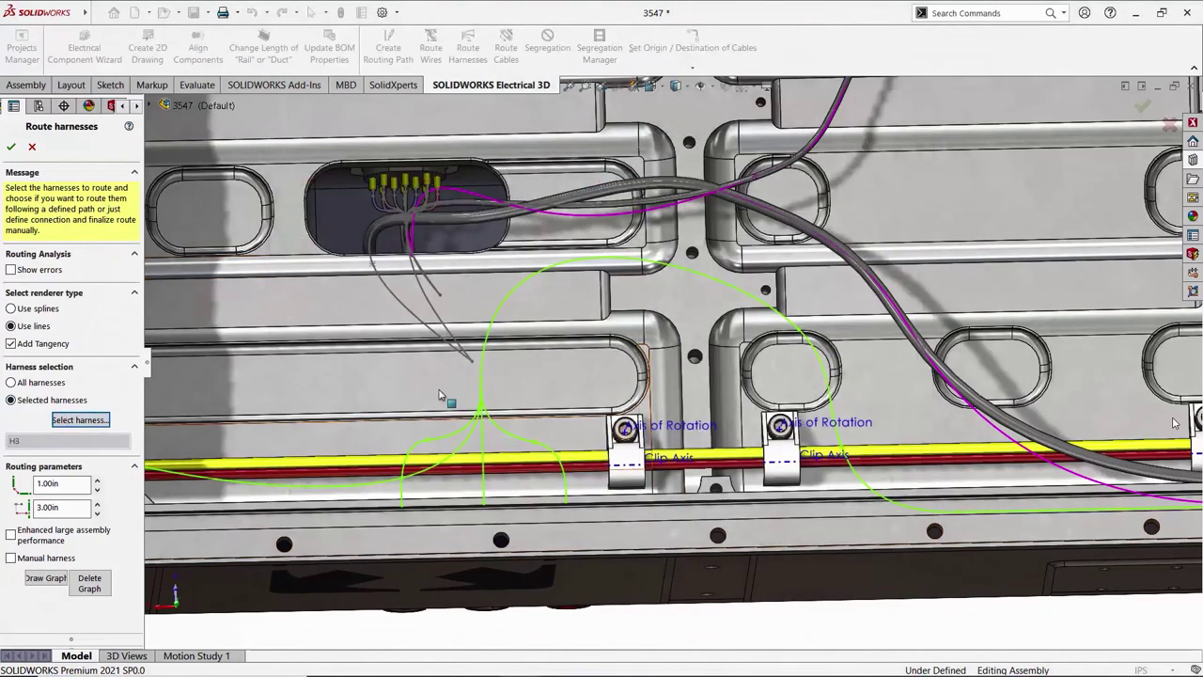
{"action": "left_click", "coordinate": [11, 148]}
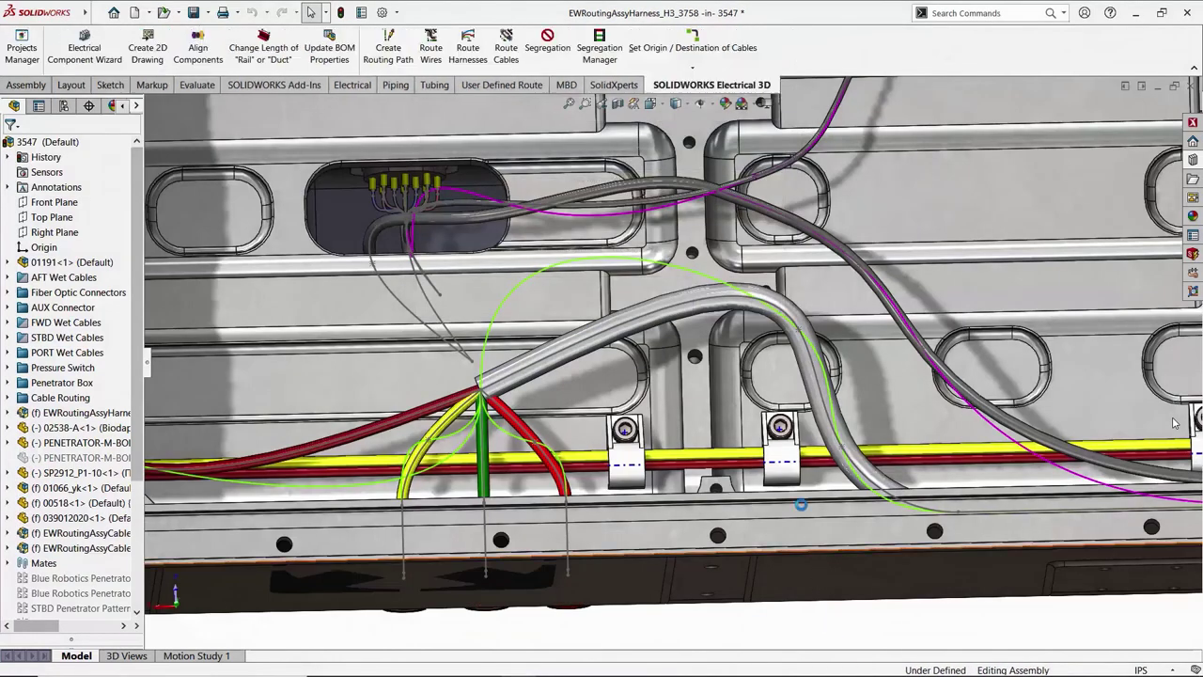
{"action": "key", "text": "f"}
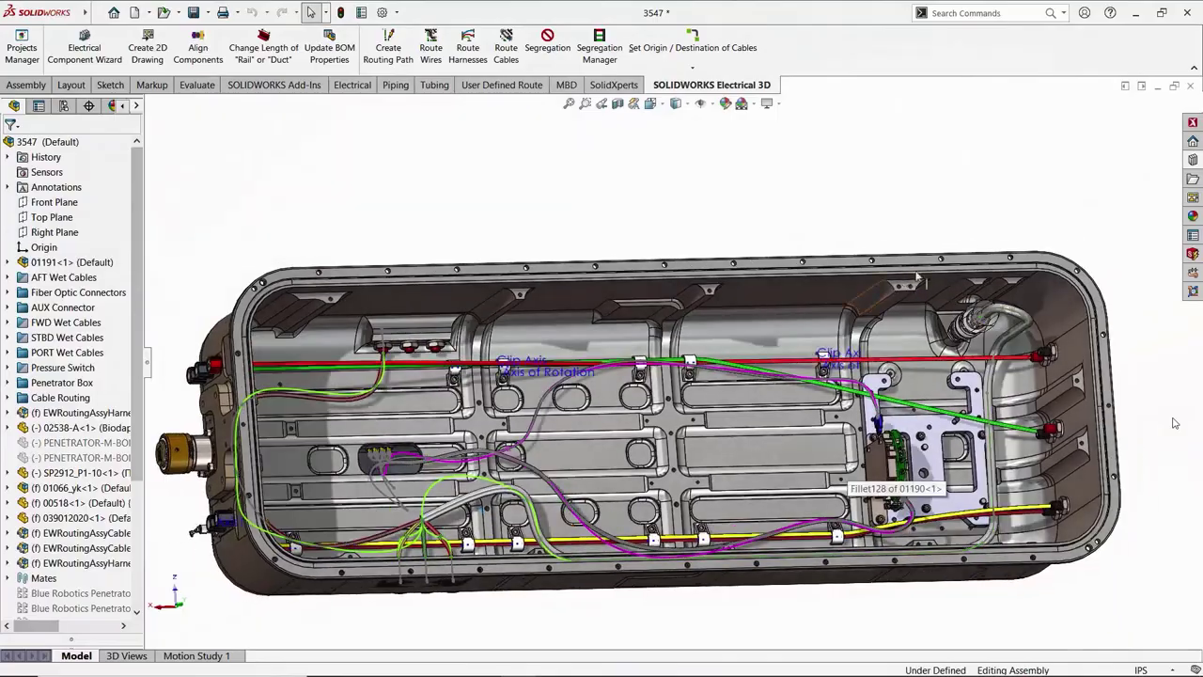
Orbit in to the harness junction and start editing harness H3's route.
{"action": "middle_click_drag", "start_coordinate": [851, 470], "coordinate": [755, 550]}
{"action": "scroll", "coordinate": [755, 550], "scroll_direction": "up", "scroll_amount": 8}
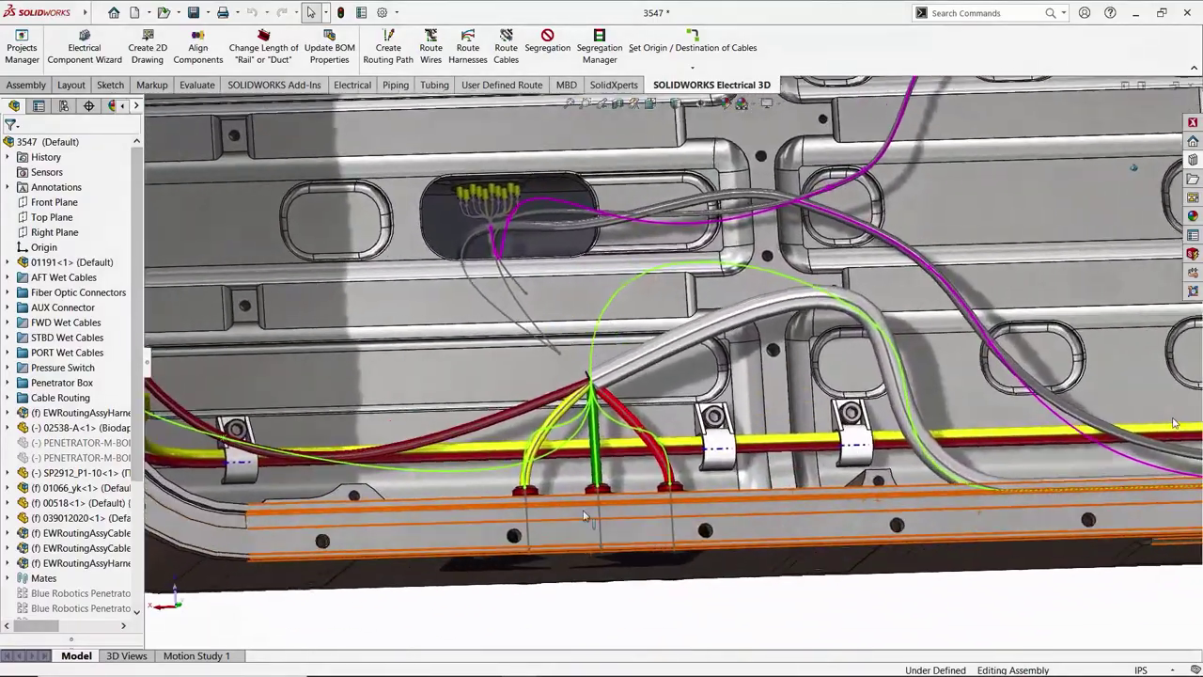
{"action": "middle_click_drag", "start_coordinate": [584, 516], "coordinate": [693, 367]}
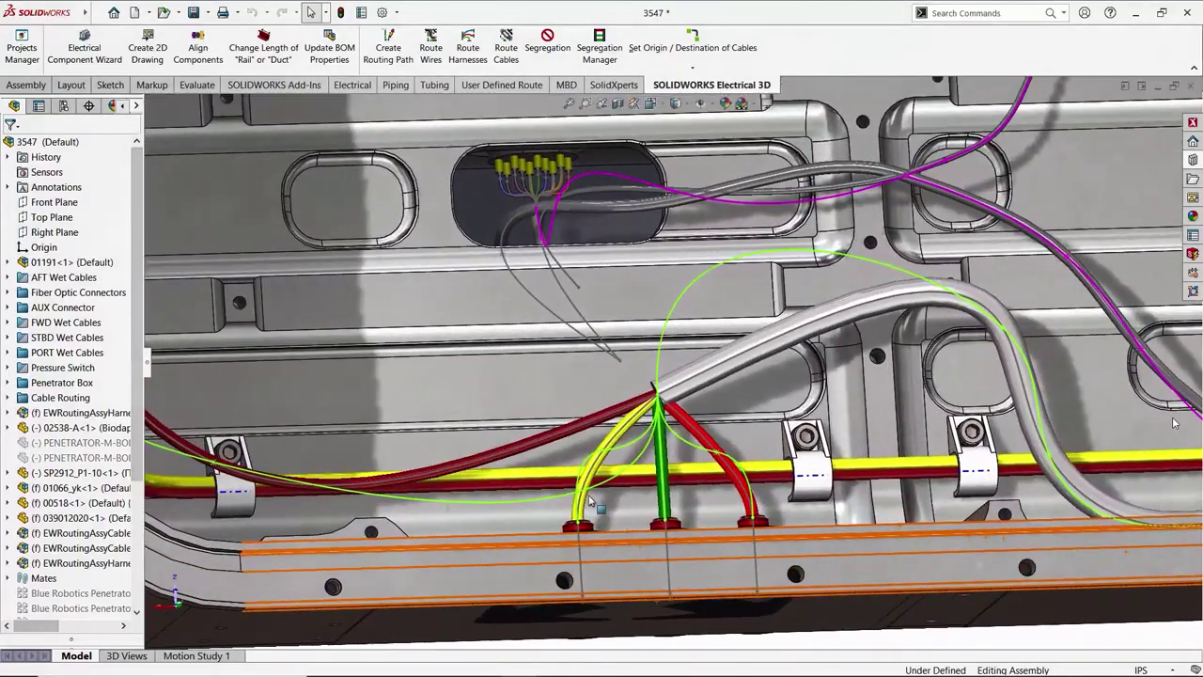
{"action": "right_click", "coordinate": [696, 367]}
{"action": "left_click", "coordinate": [712, 348]}
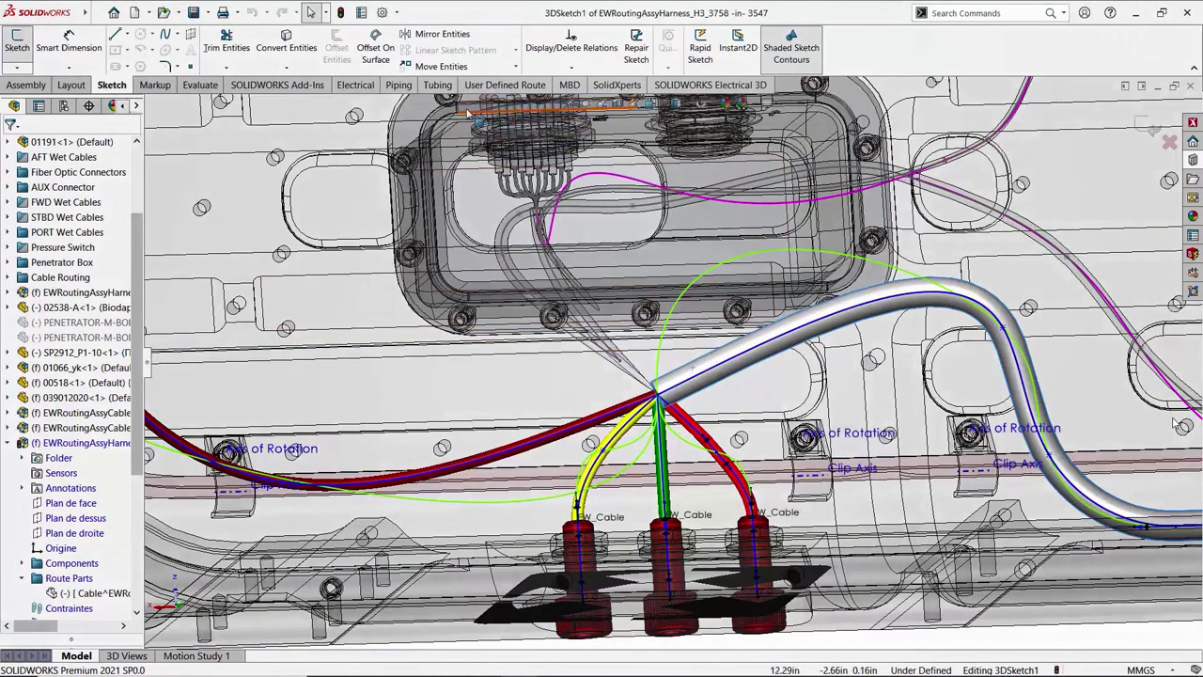
Place a Splice 2mm on the red cable, then exit the route sketch and subassembly.
{"action": "left_click", "coordinate": [357, 84]}
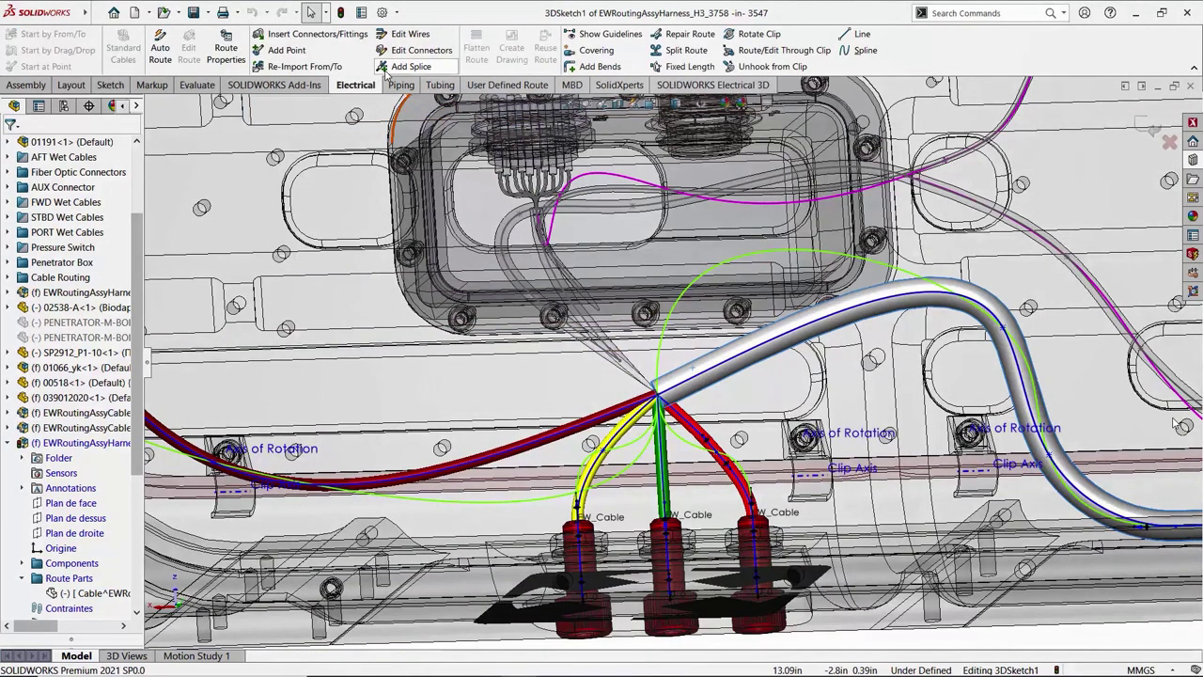
{"action": "left_click", "coordinate": [400, 66]}
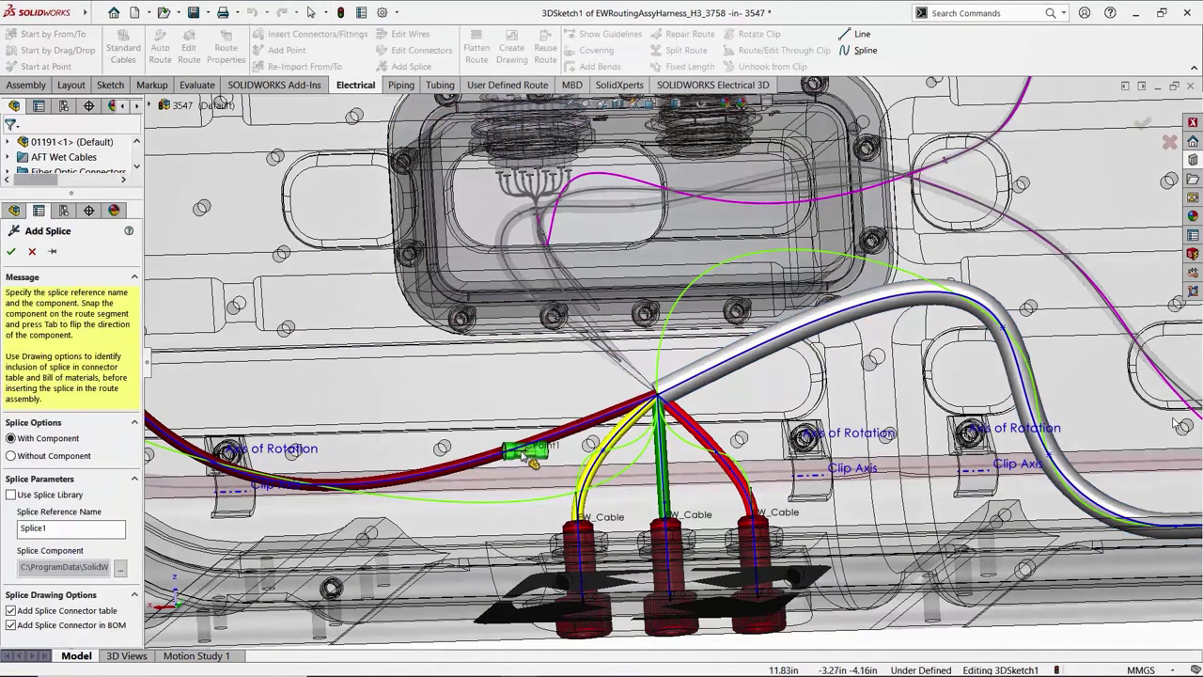
{"action": "left_click", "coordinate": [531, 444]}
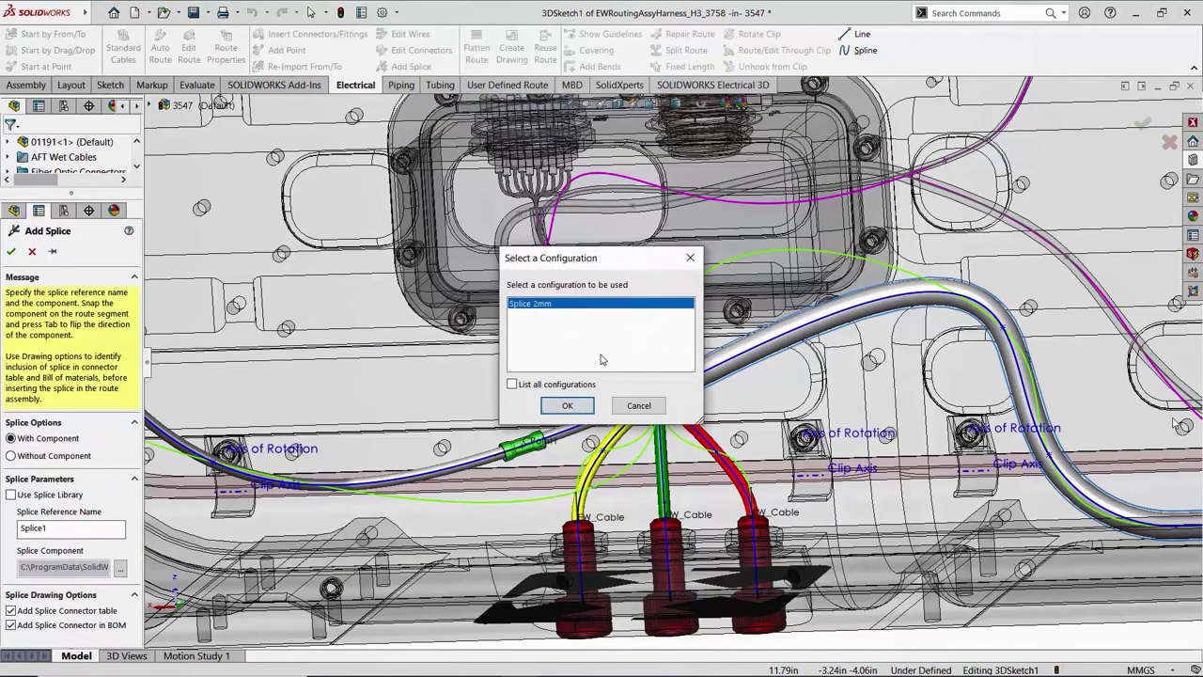
{"action": "key", "text": "Return"}
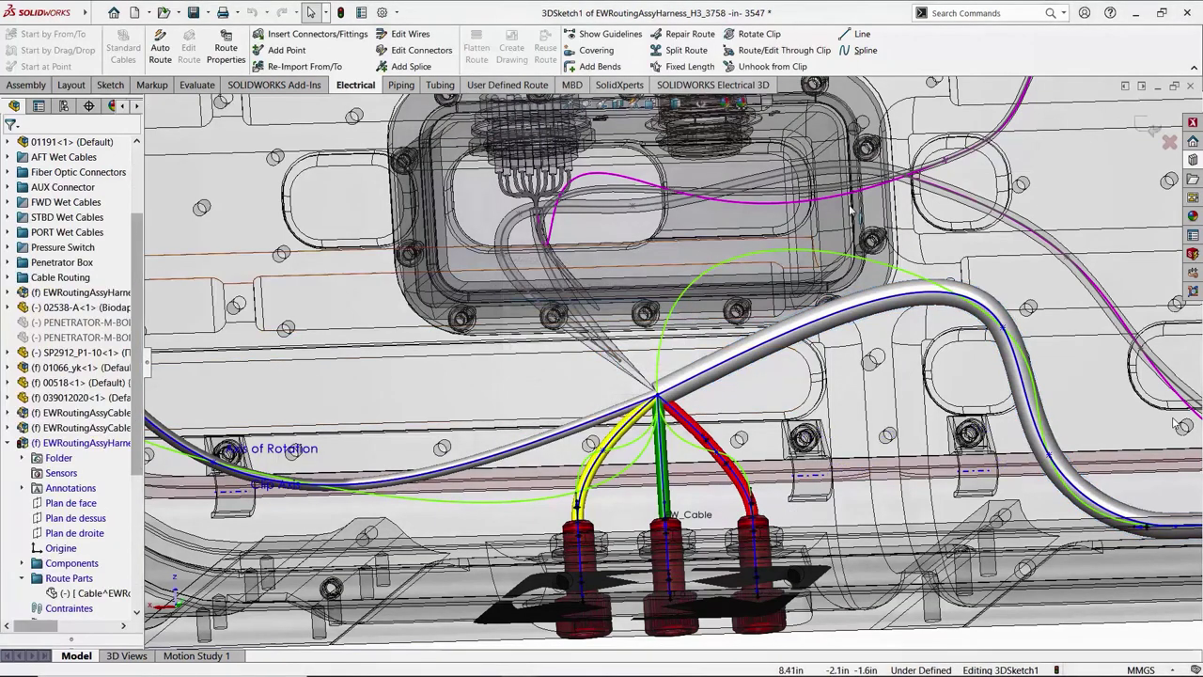
{"action": "left_click", "coordinate": [1143, 127]}
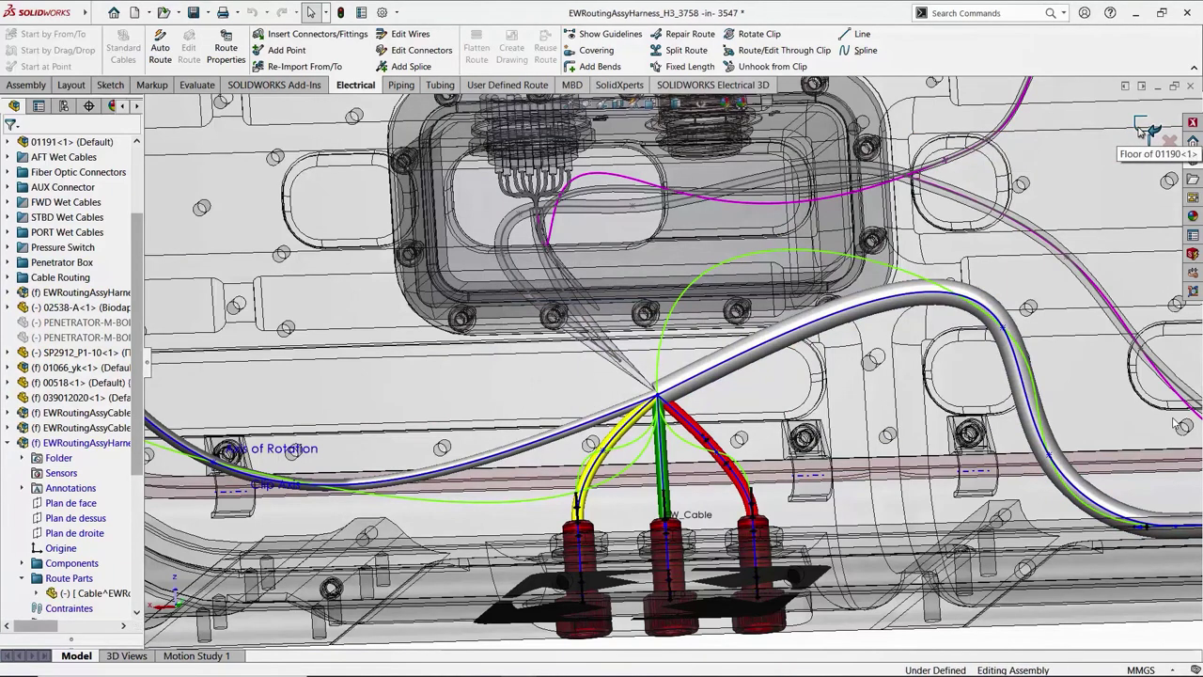
{"action": "left_click", "coordinate": [1148, 129]}
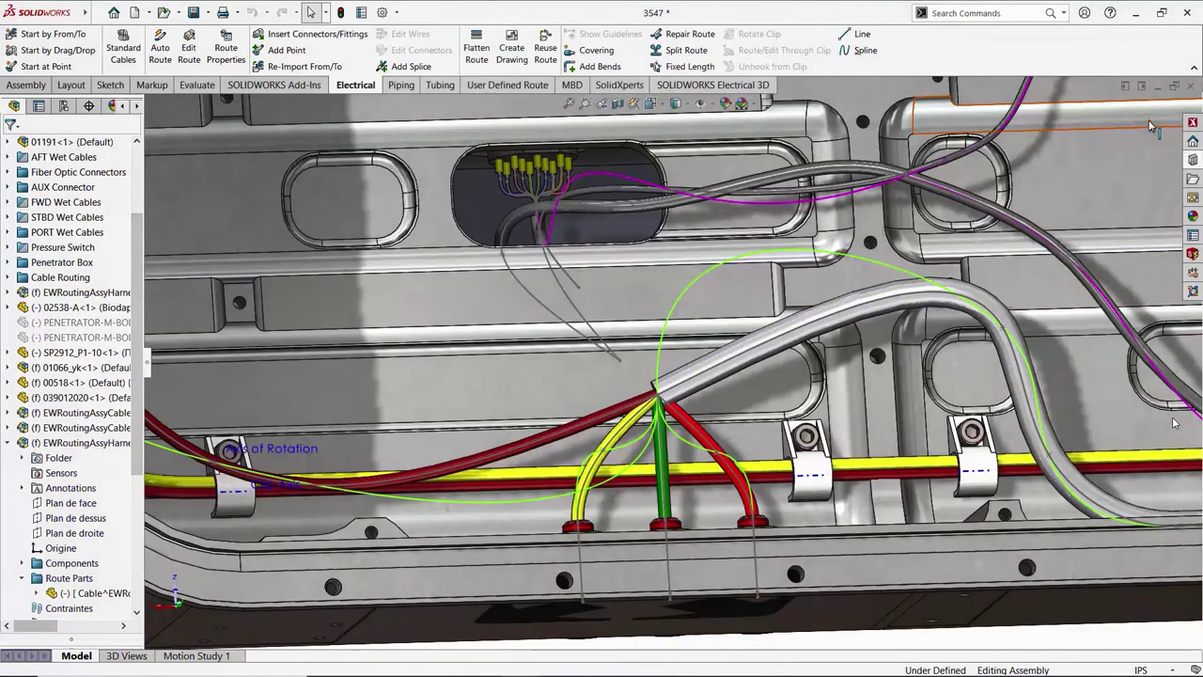
Pan, flip and orbit the view toward the cable clips at the top of the tank.
{"action": "key", "text": "ctrl+Left"}
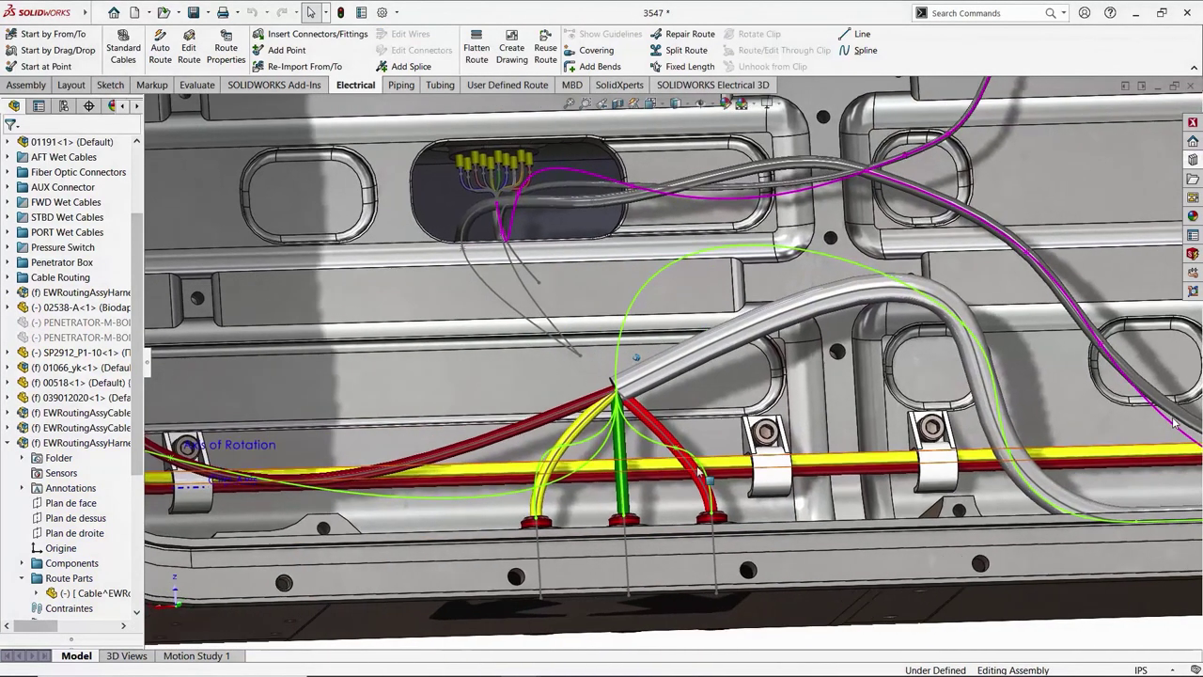
{"action": "key", "text": "ctrl+Left"}
{"action": "key", "text": "ctrl+Left"}
{"action": "key", "text": "ctrl+Left"}
{"action": "key", "text": "ctrl+Left"}
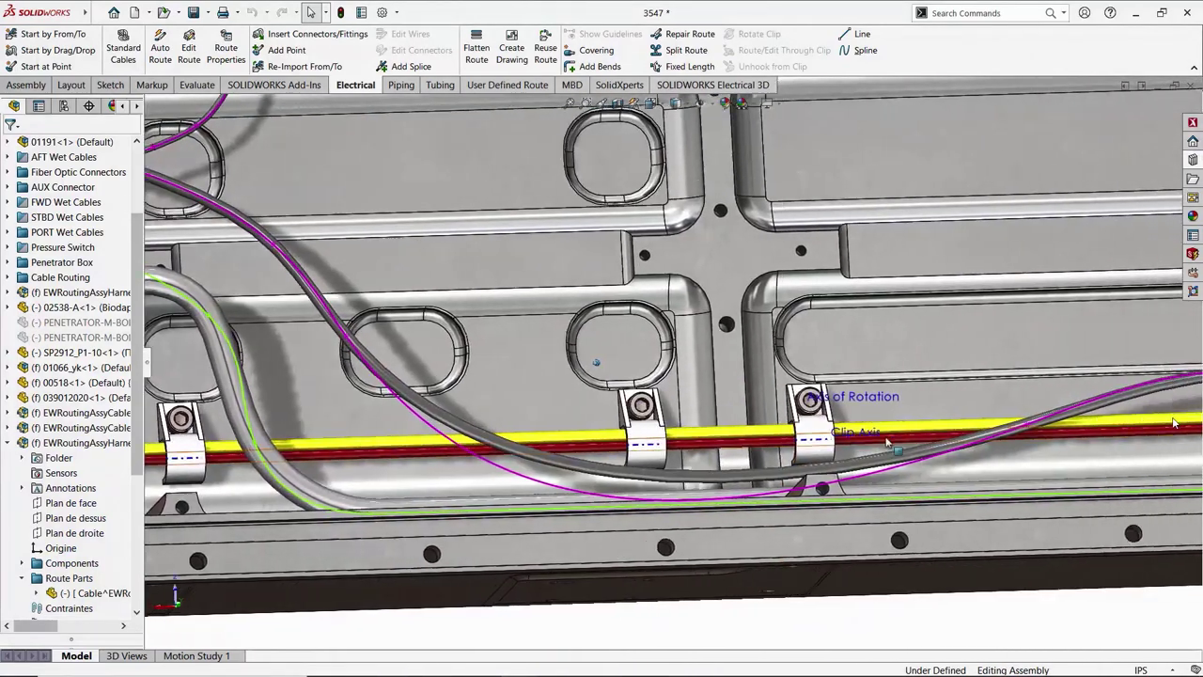
{"action": "key", "text": "ctrl+Left"}
{"action": "key", "text": "ctrl+Left"}
{"action": "key", "text": "ctrl+Left"}
{"action": "key", "text": "shift+z"}
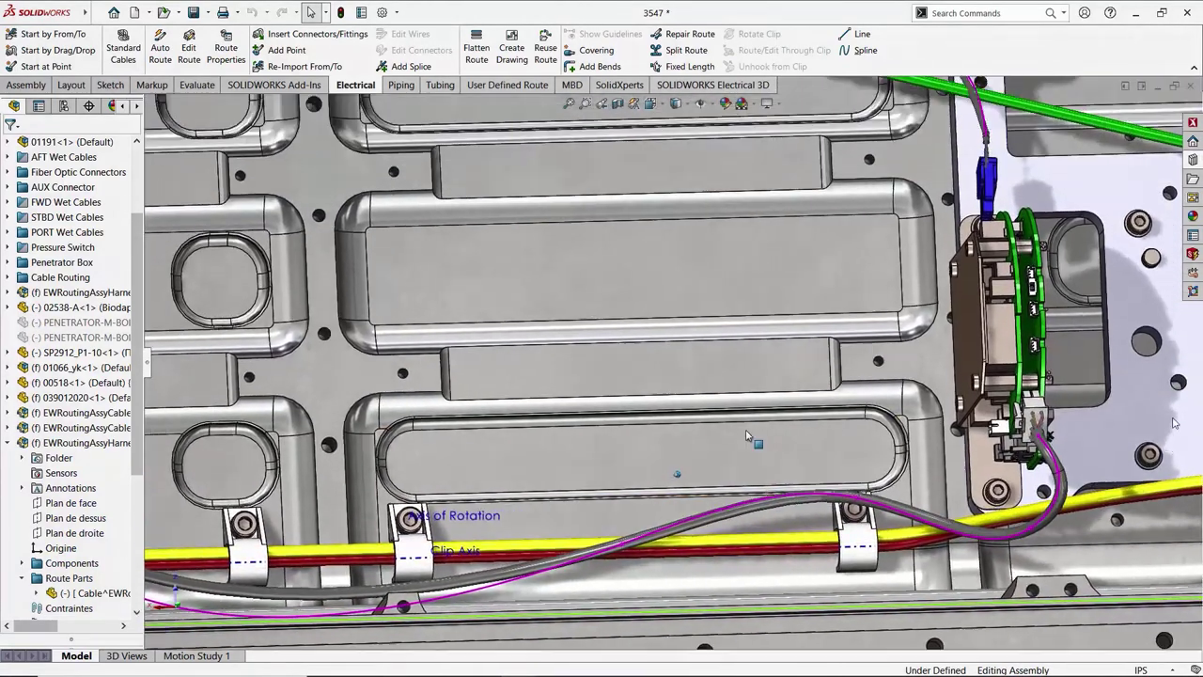
{"action": "key", "text": "shift+Up"}
{"action": "key", "text": "shift+Up"}
{"action": "key", "text": "shift+z"}
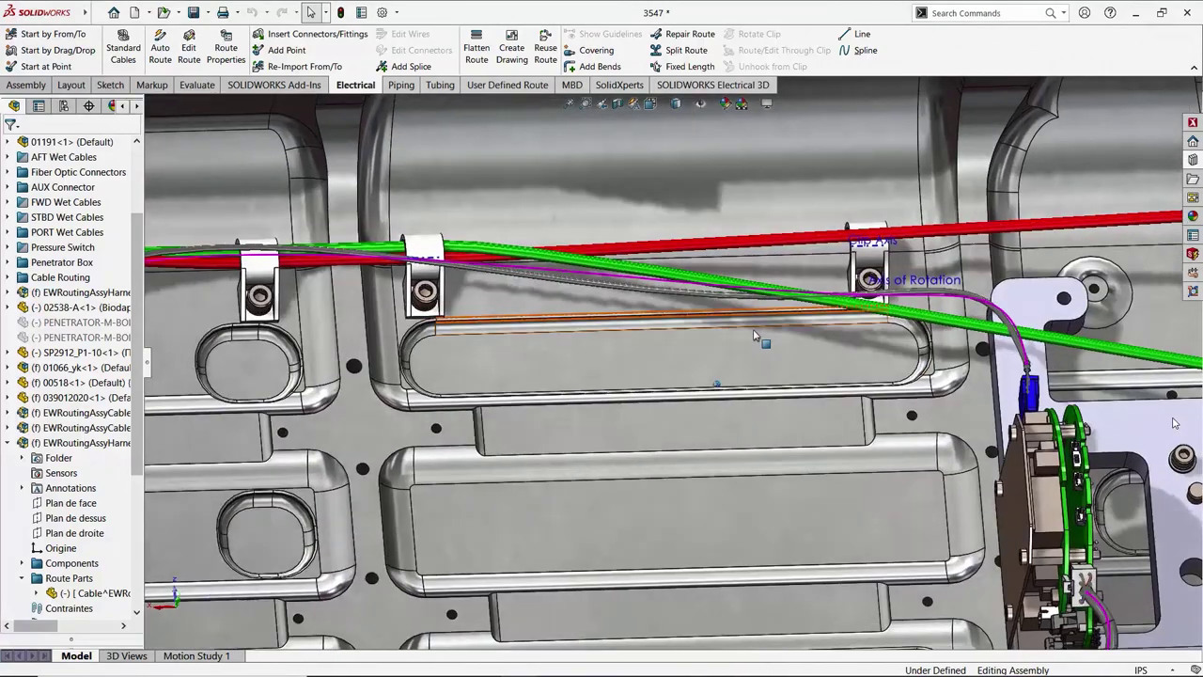
{"action": "middle_click_drag", "start_coordinate": [754, 335], "coordinate": [787, 253]}
{"action": "scroll", "coordinate": [797, 225], "scroll_direction": "up", "scroll_amount": 3}
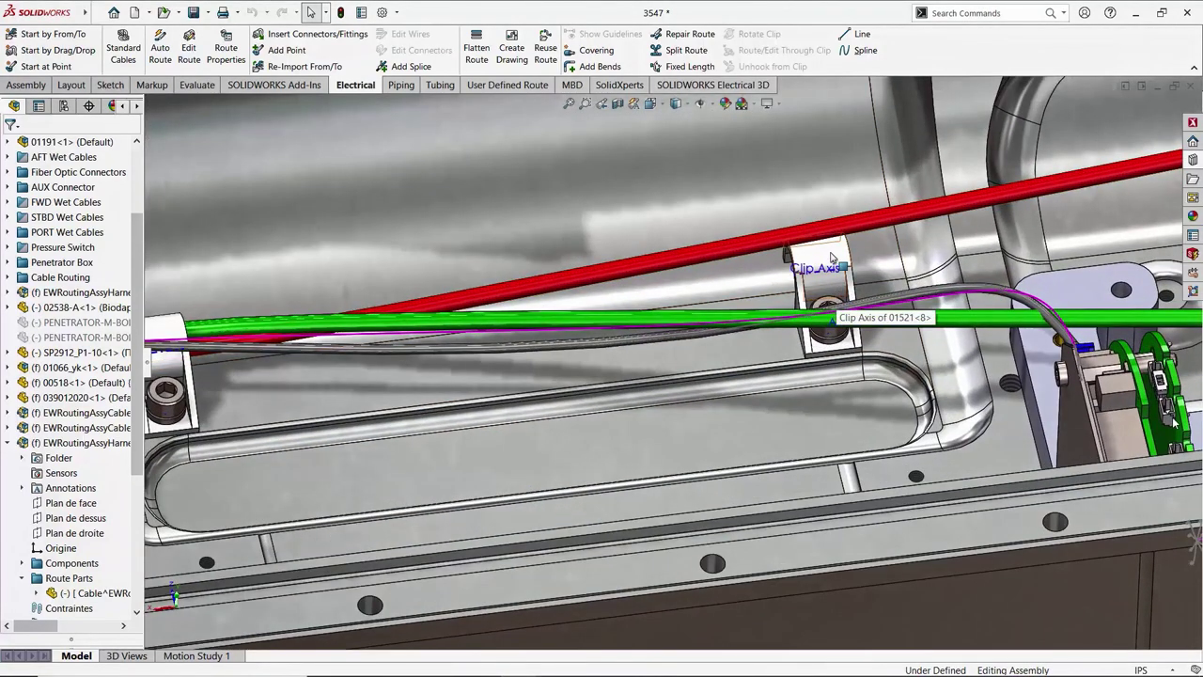
Edit the red cable's route and pass both splines through the first clip, choosing an arrangement.
{"action": "right_click", "coordinate": [831, 235]}
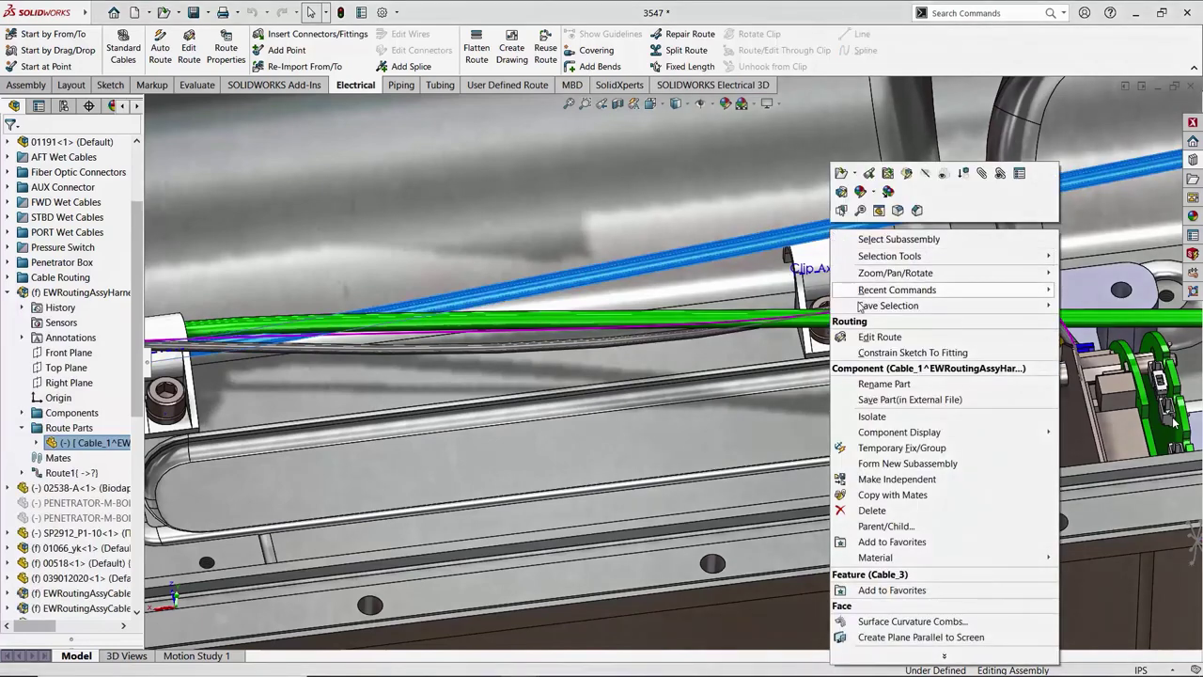
{"action": "left_click", "coordinate": [870, 336]}
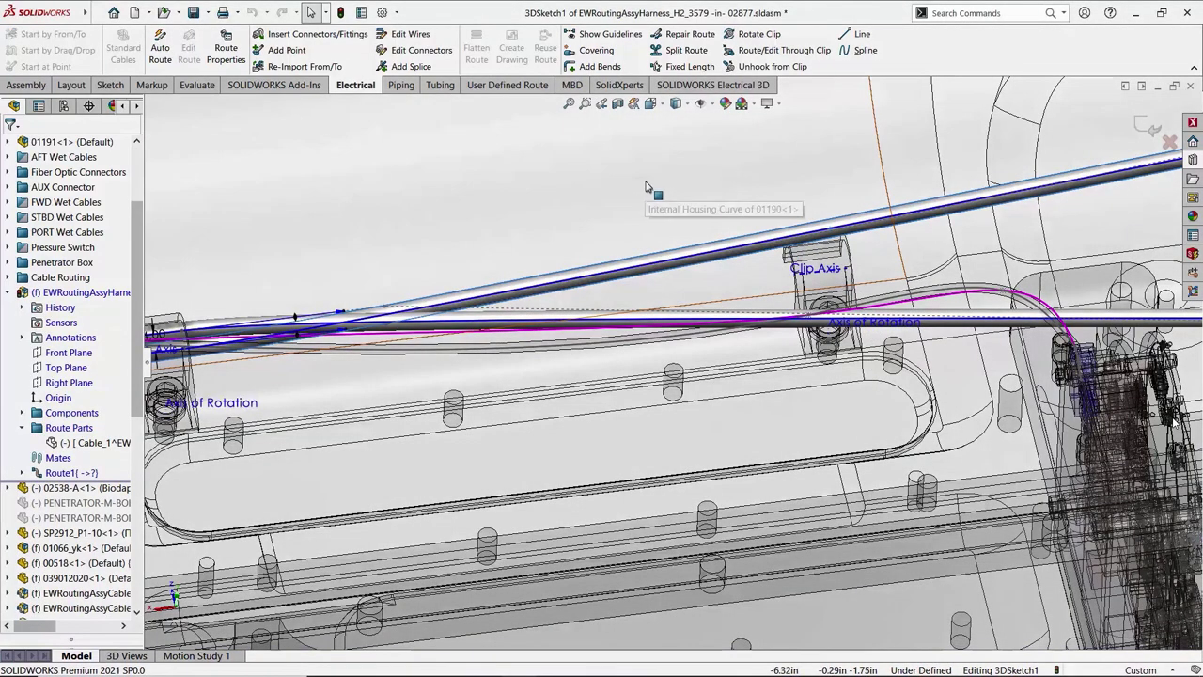
{"action": "left_click", "coordinate": [769, 58]}
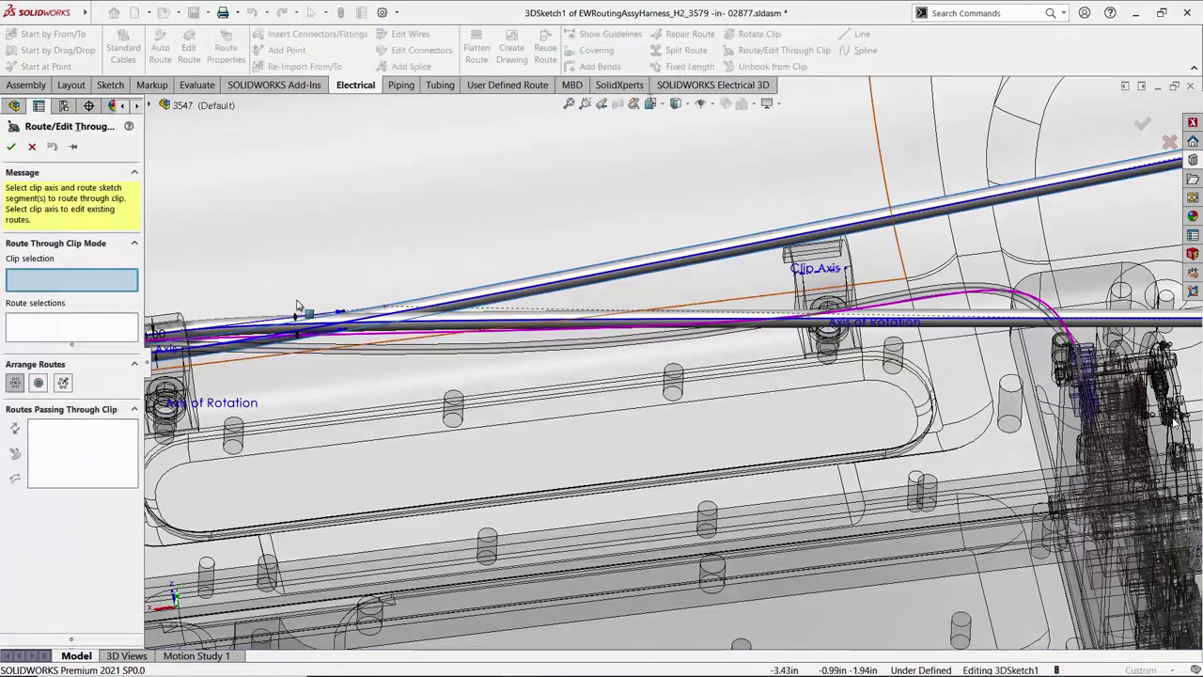
{"action": "left_click", "coordinate": [809, 270]}
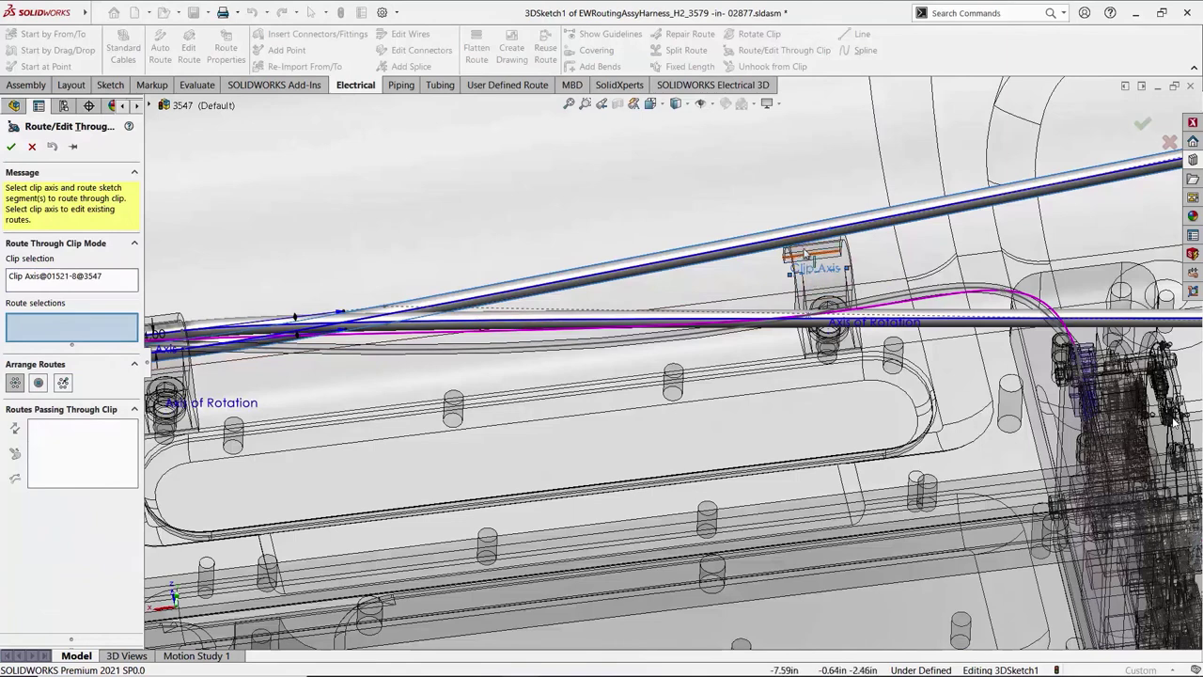
{"action": "left_click", "coordinate": [804, 242]}
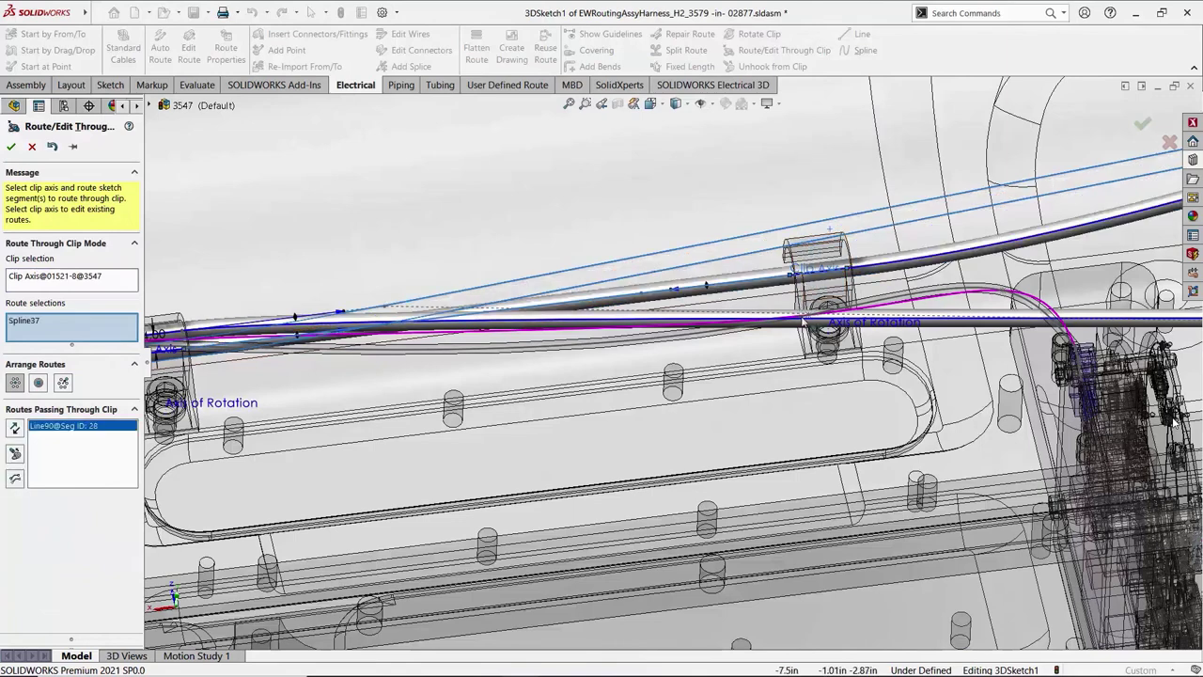
{"action": "left_click", "coordinate": [822, 323]}
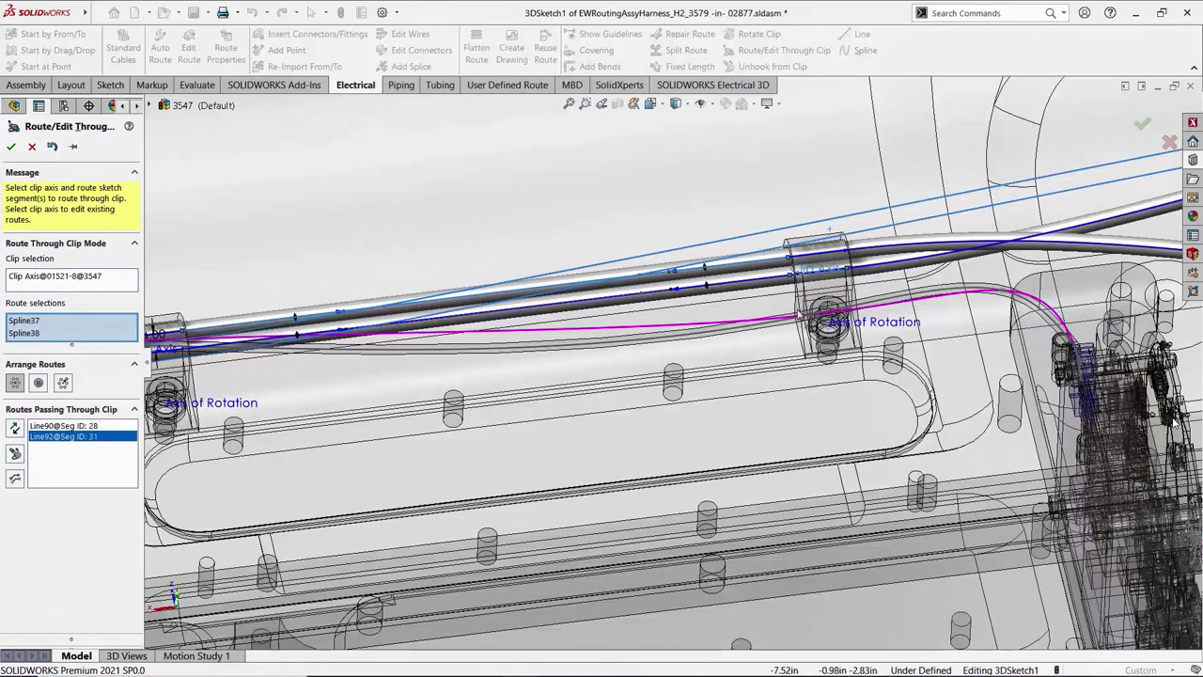
{"action": "left_click", "coordinate": [66, 386]}
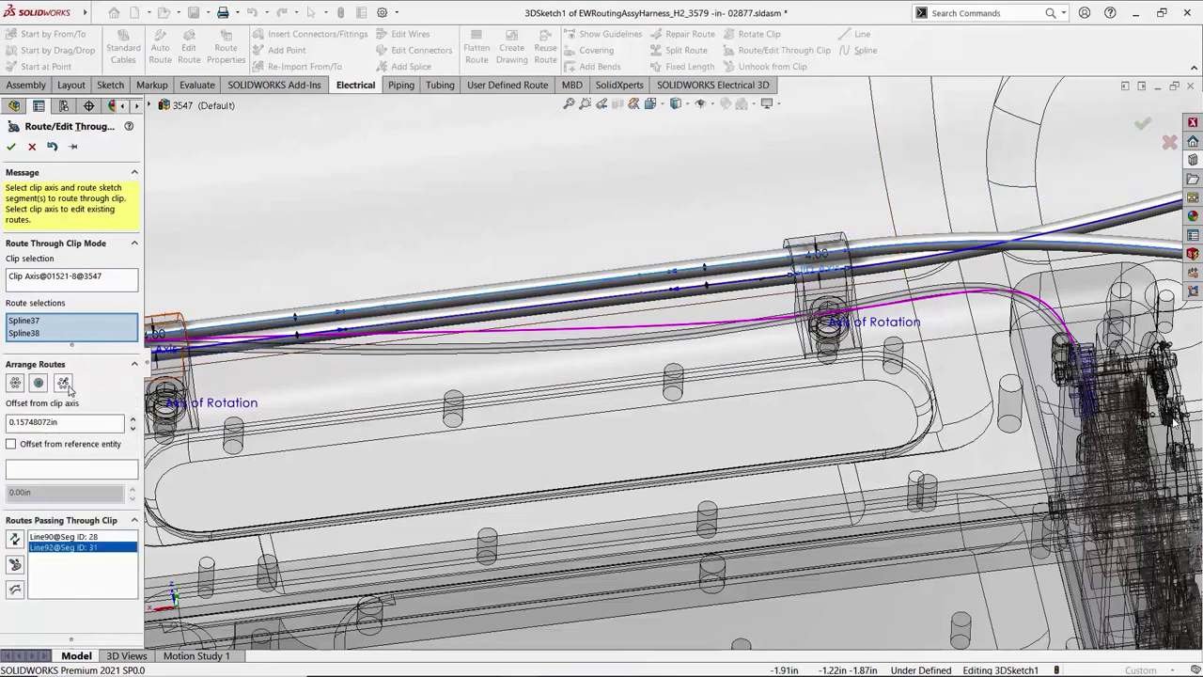
{"action": "left_click", "coordinate": [40, 386]}
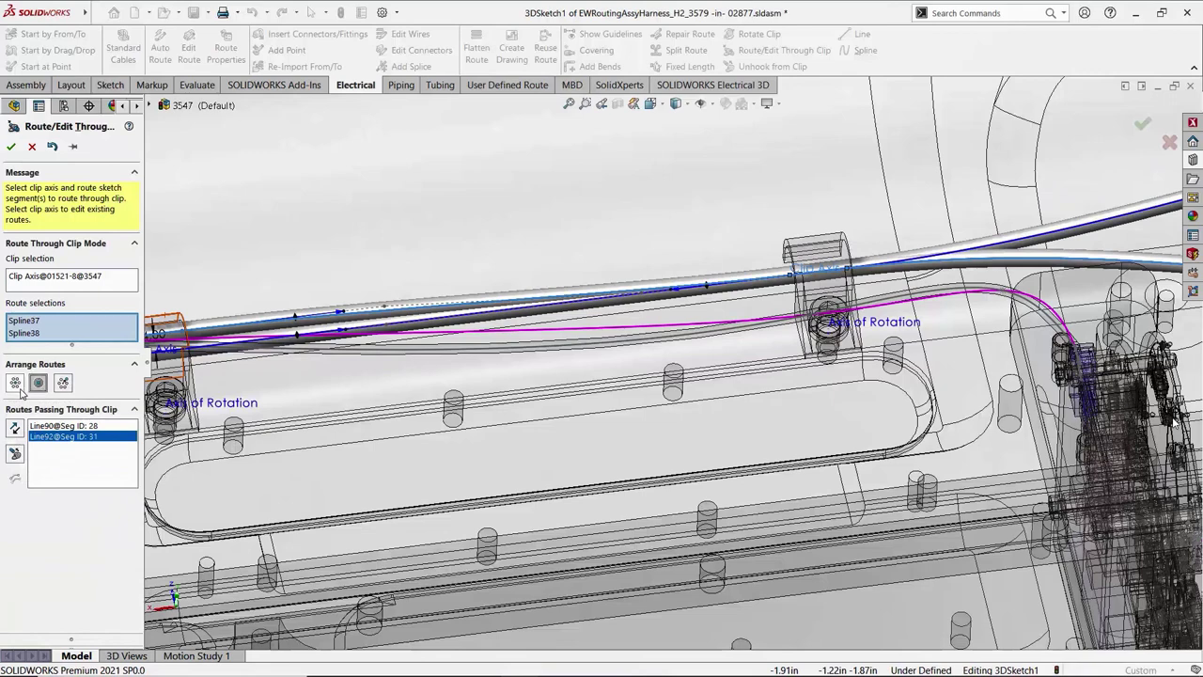
{"action": "left_click", "coordinate": [16, 384]}
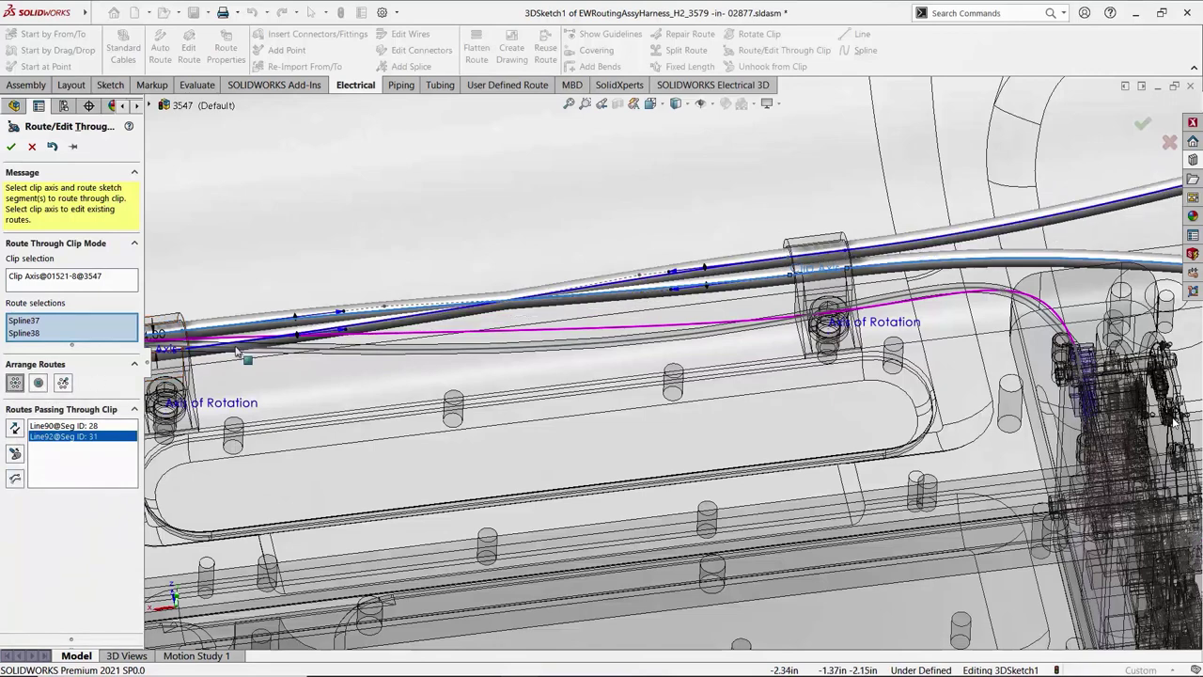
{"action": "left_click", "coordinate": [71, 148]}
{"action": "left_click", "coordinate": [11, 147]}
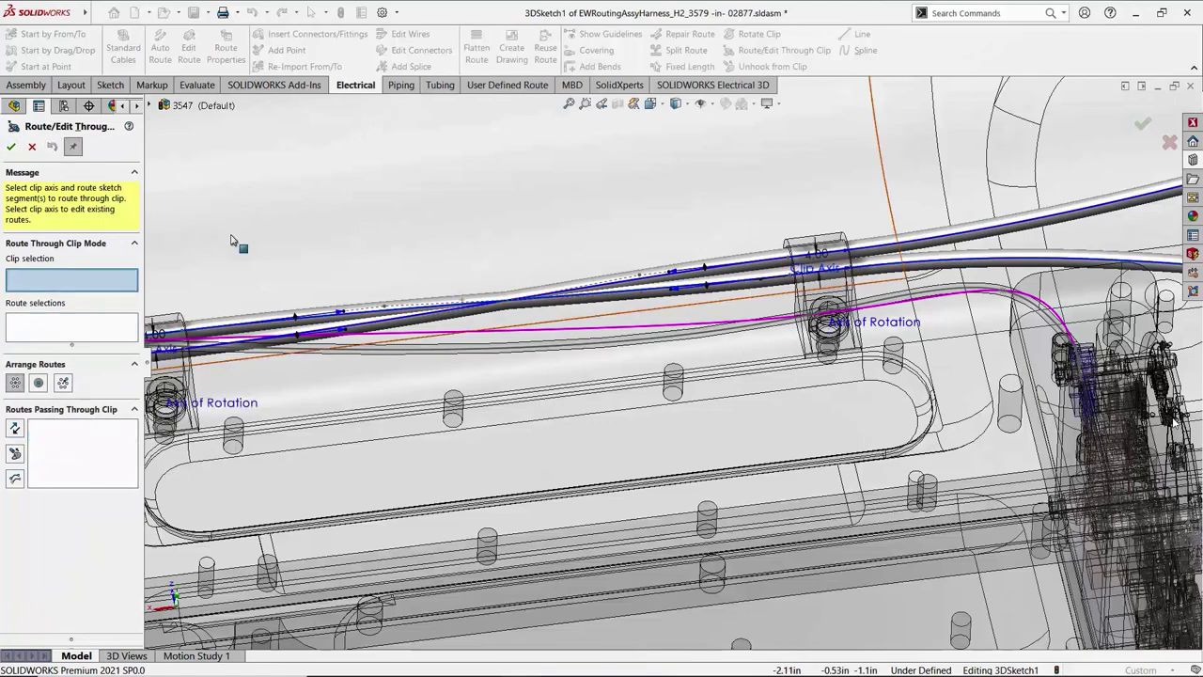
Pass the lower and upper splines through the left clip as well and close the tool.
{"action": "scroll", "coordinate": [413, 348], "scroll_direction": "up", "scroll_amount": 5}
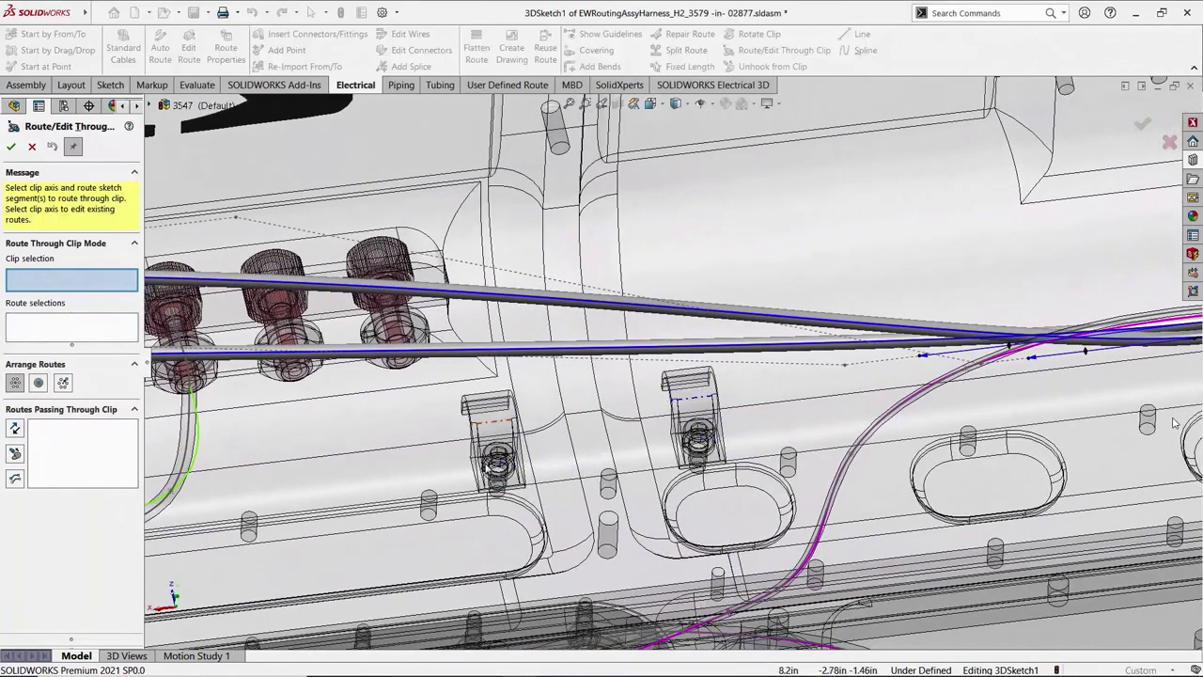
{"action": "left_click", "coordinate": [493, 428]}
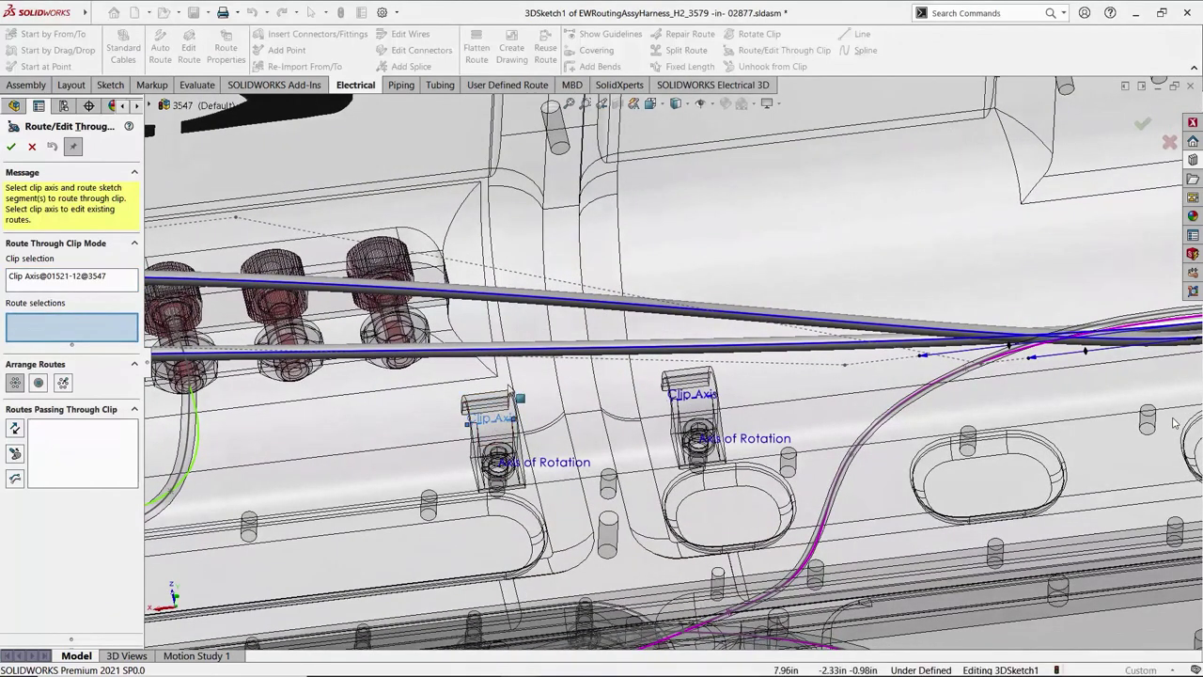
{"action": "left_click", "coordinate": [515, 356]}
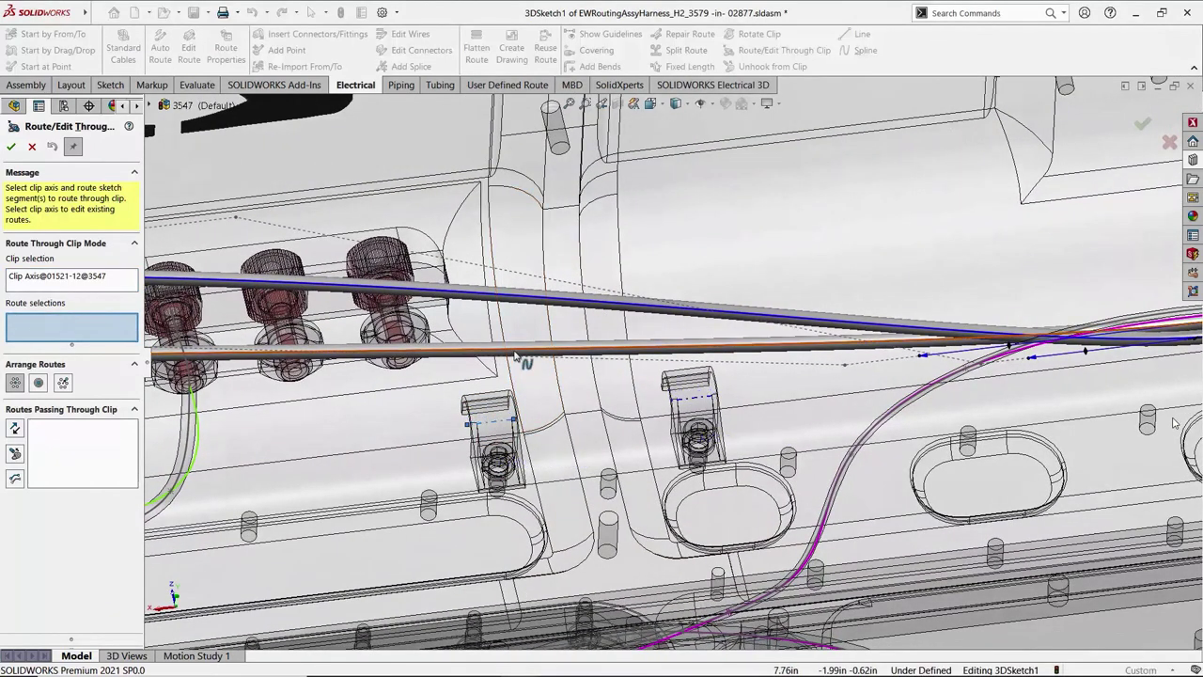
{"action": "left_click", "coordinate": [517, 302]}
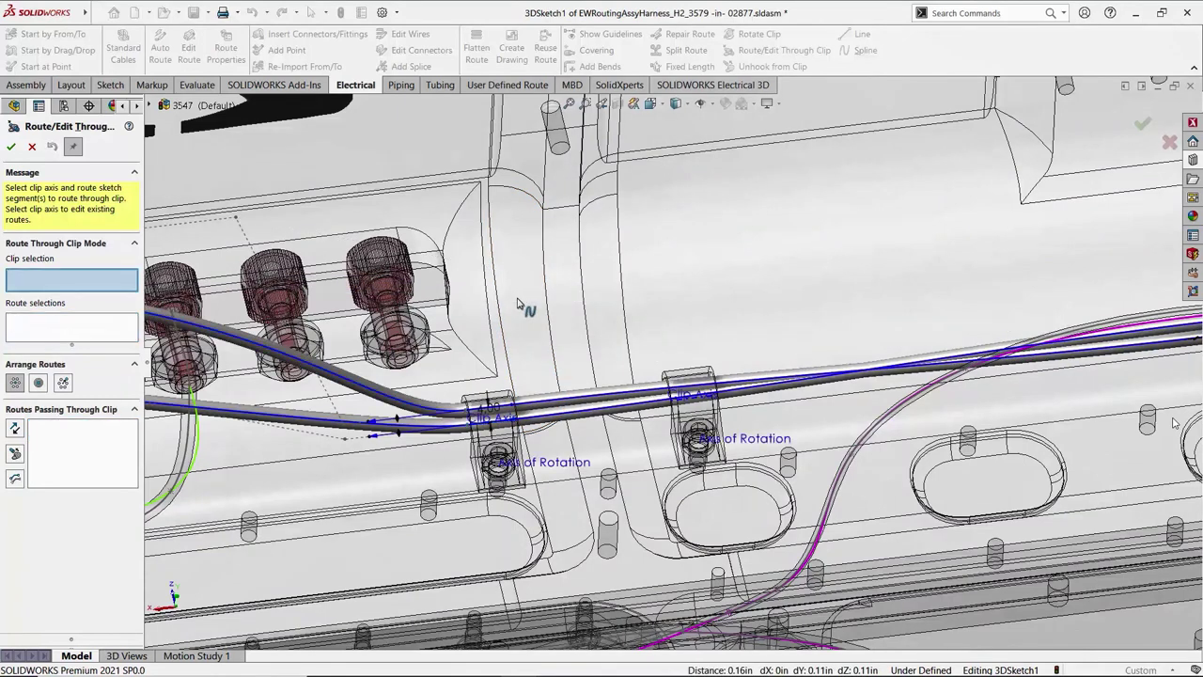
{"action": "key", "text": "Return"}
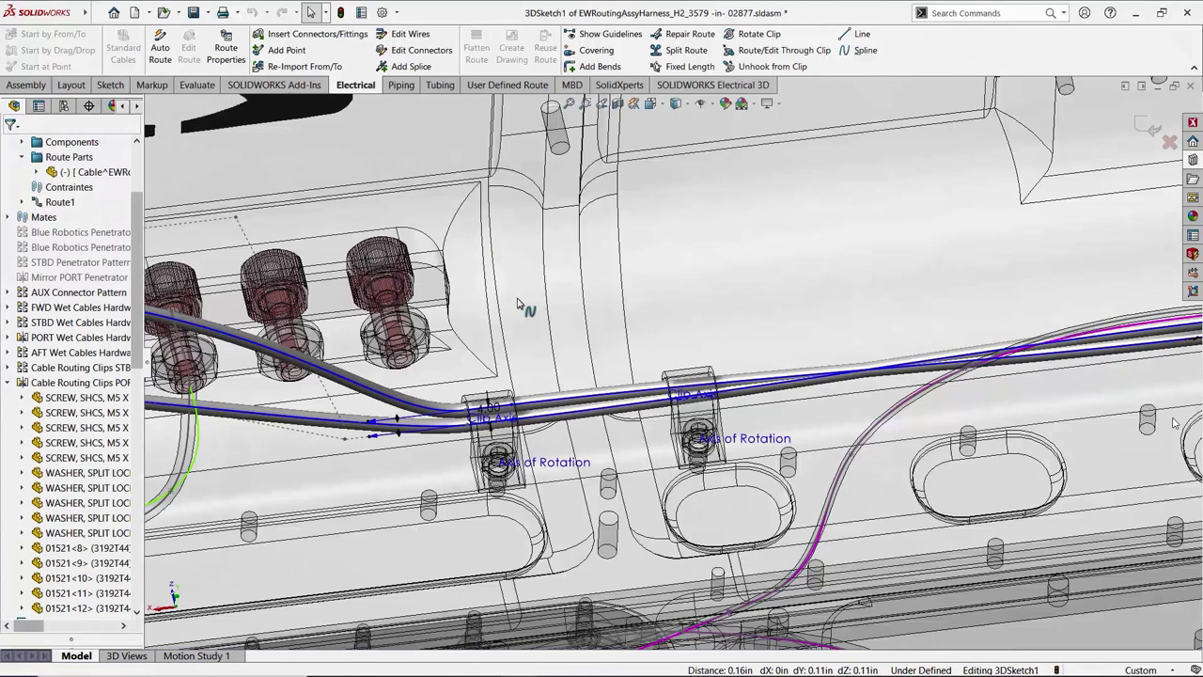